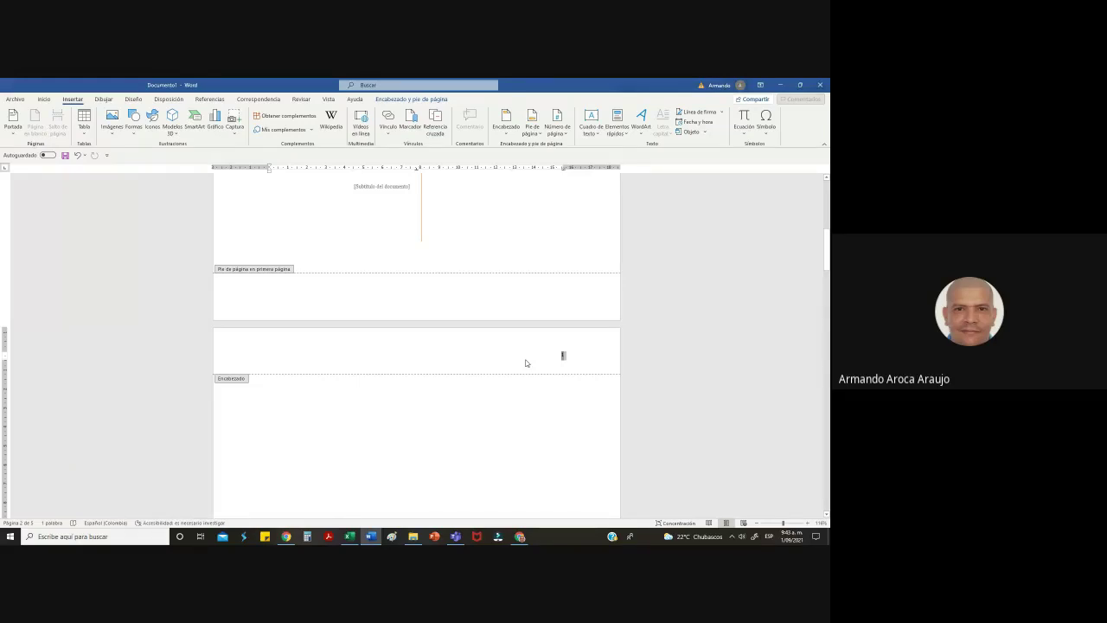
Leave header editing and check the page numbers in the headers of the pages after the cover
{"action": "double_click", "coordinate": [472, 413]}
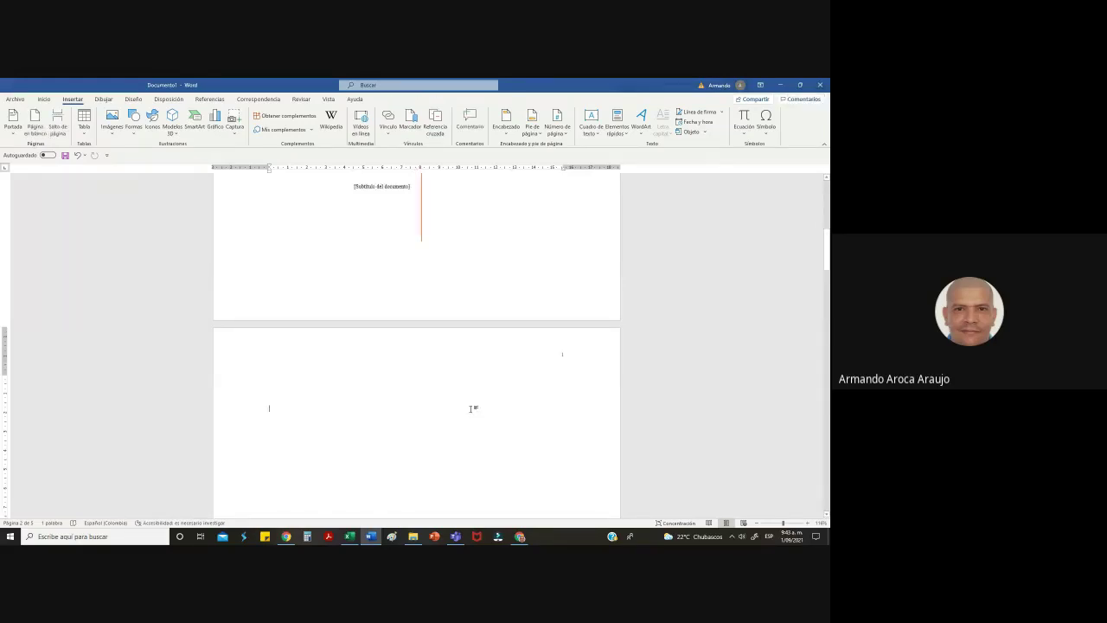
{"action": "scroll", "coordinate": [346, 403], "scroll_direction": "down", "scroll_amount": 2}
{"action": "scroll", "coordinate": [343, 403], "scroll_direction": "down", "scroll_amount": 10}
{"action": "scroll", "coordinate": [344, 420], "scroll_direction": "down", "scroll_amount": 5}
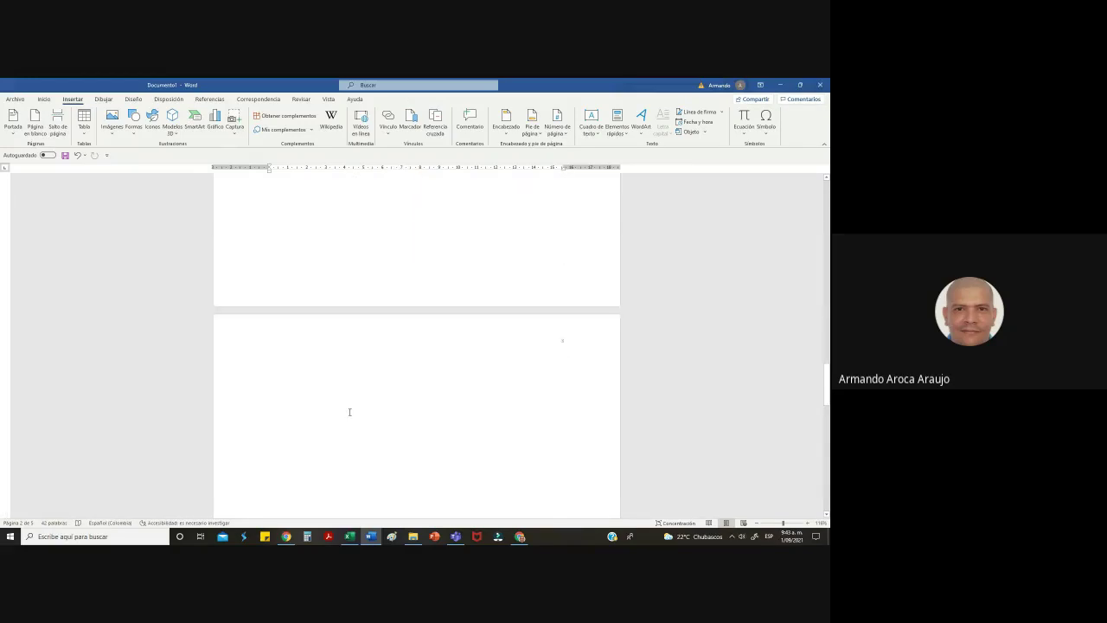
{"action": "scroll", "coordinate": [361, 443], "scroll_direction": "up", "scroll_amount": 3}
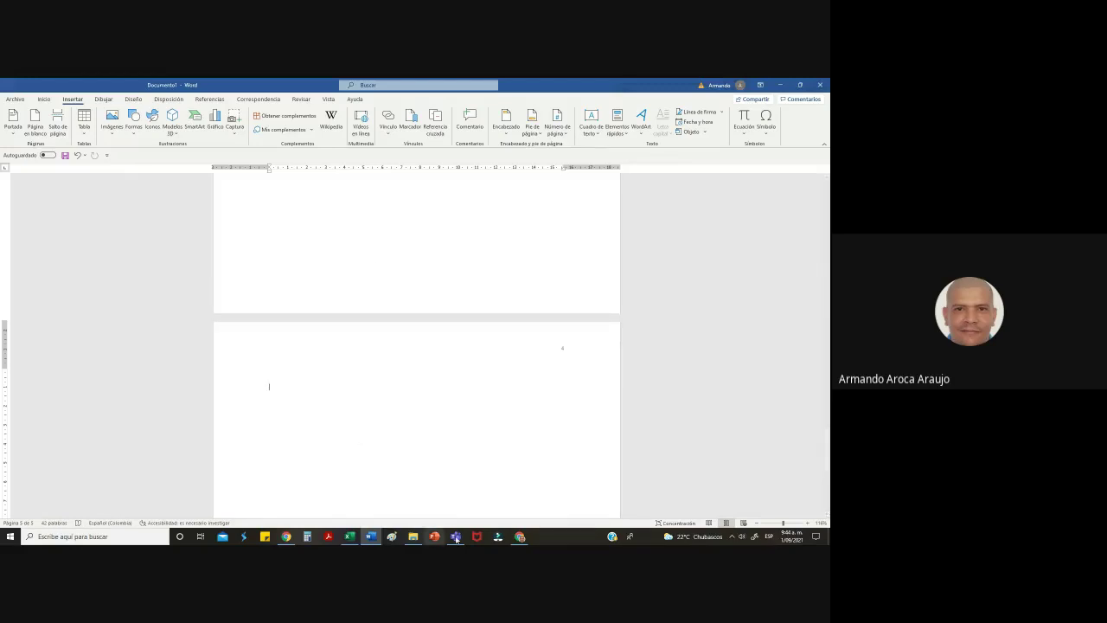
Check the Google Meet call in Chrome, return to Word and review the cover page and the numbering of the page after it
{"action": "left_click", "coordinate": [516, 537]}
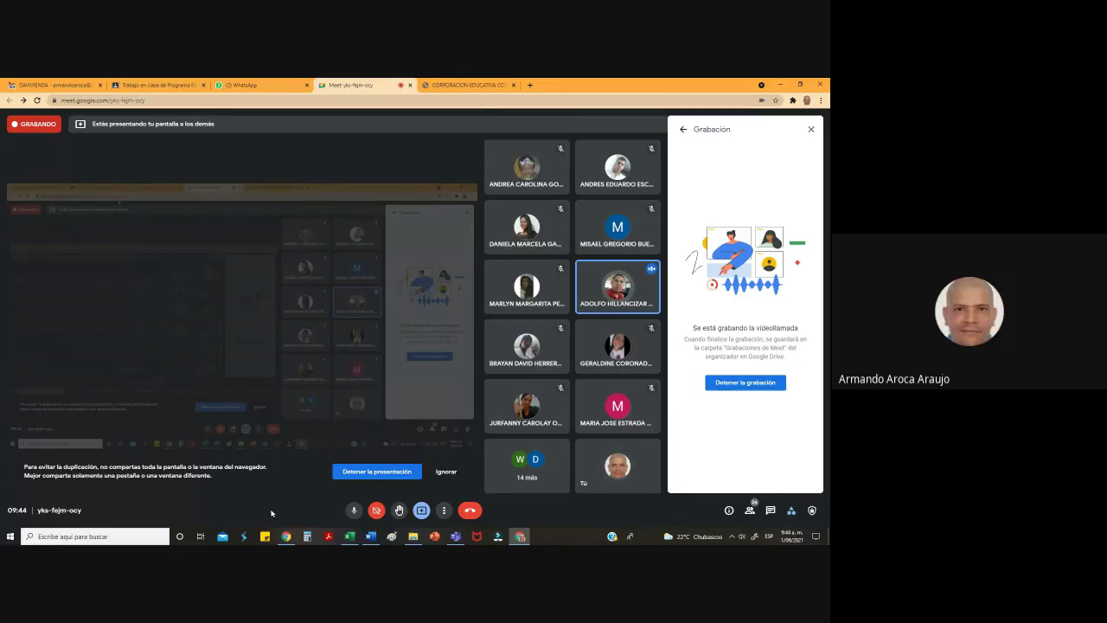
{"action": "left_click", "coordinate": [372, 539]}
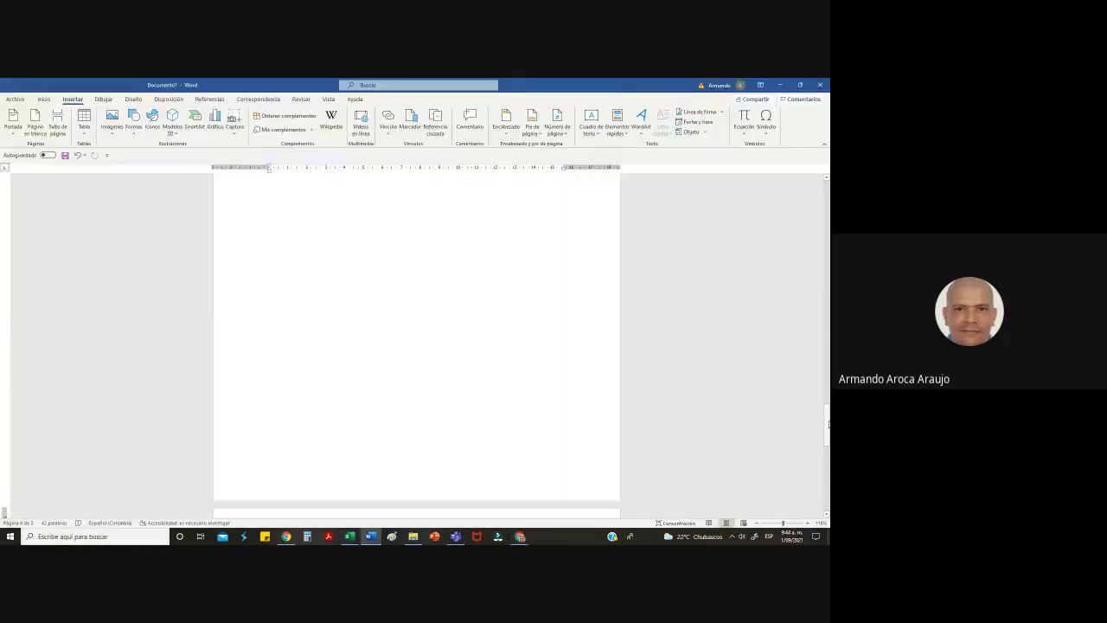
{"action": "scroll", "coordinate": [427, 339], "scroll_direction": "down", "scroll_amount": 4}
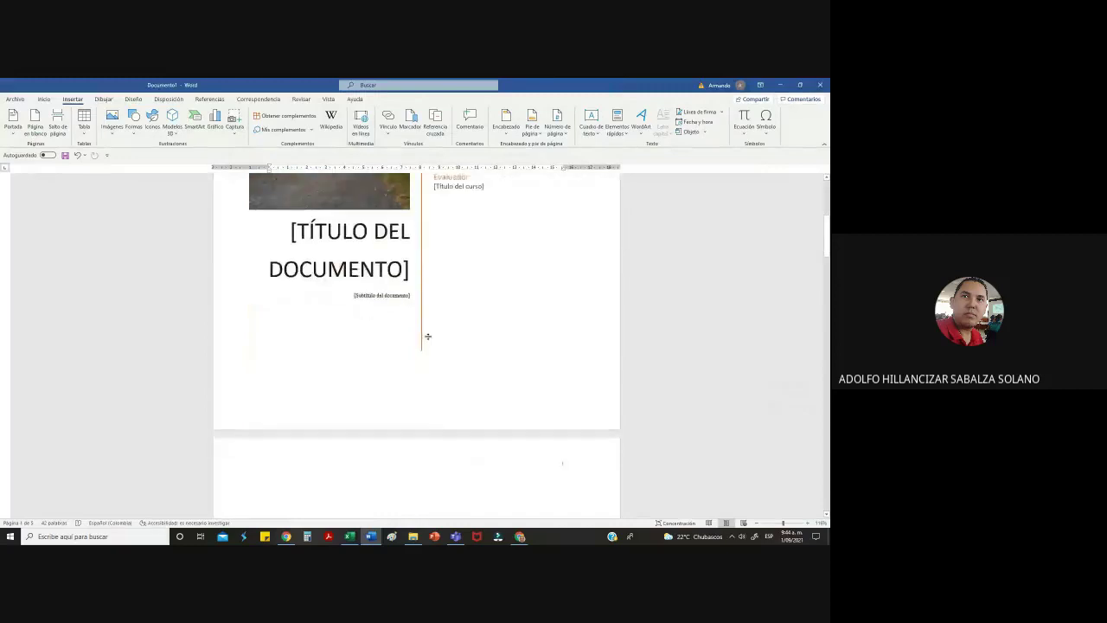
{"action": "scroll", "coordinate": [426, 338], "scroll_direction": "up", "scroll_amount": 4}
{"action": "scroll", "coordinate": [426, 338], "scroll_direction": "up", "scroll_amount": 1}
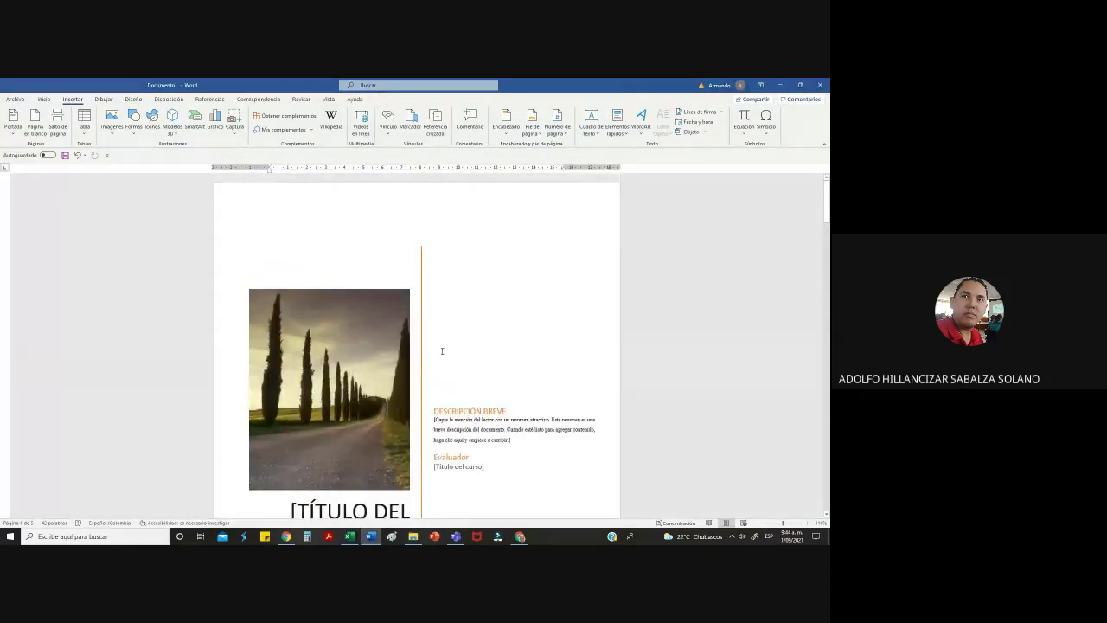
{"action": "scroll", "coordinate": [442, 350], "scroll_direction": "down", "scroll_amount": 3}
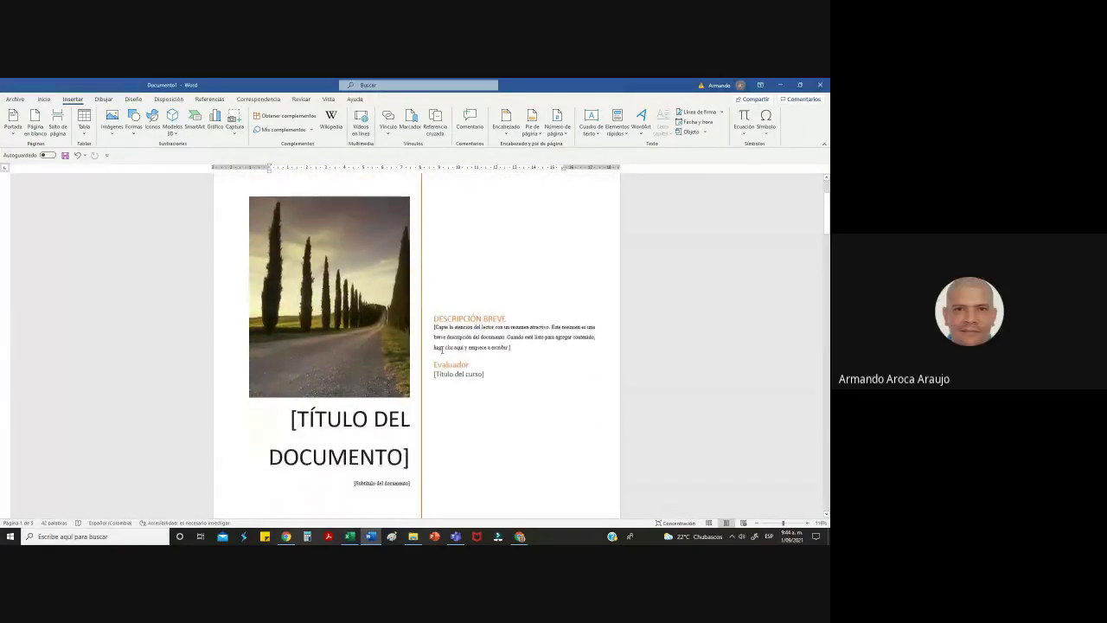
{"action": "scroll", "coordinate": [470, 312], "scroll_direction": "down", "scroll_amount": 9}
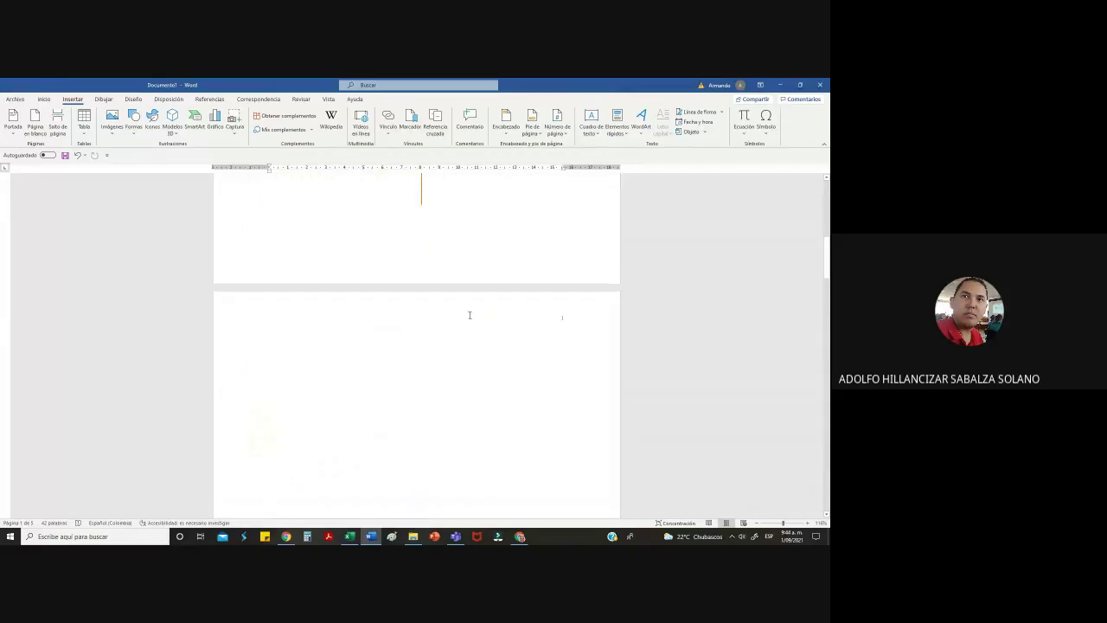
{"action": "scroll", "coordinate": [469, 315], "scroll_direction": "up", "scroll_amount": 4}
{"action": "scroll", "coordinate": [470, 314], "scroll_direction": "up", "scroll_amount": 10}
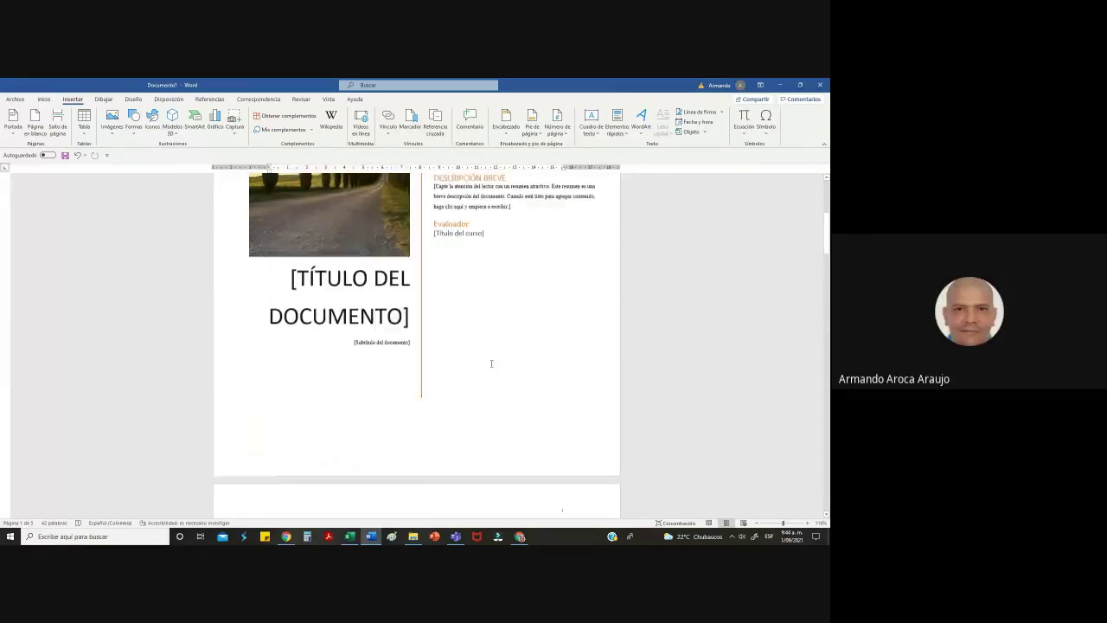
{"action": "scroll", "coordinate": [565, 379], "scroll_direction": "down", "scroll_amount": 15}
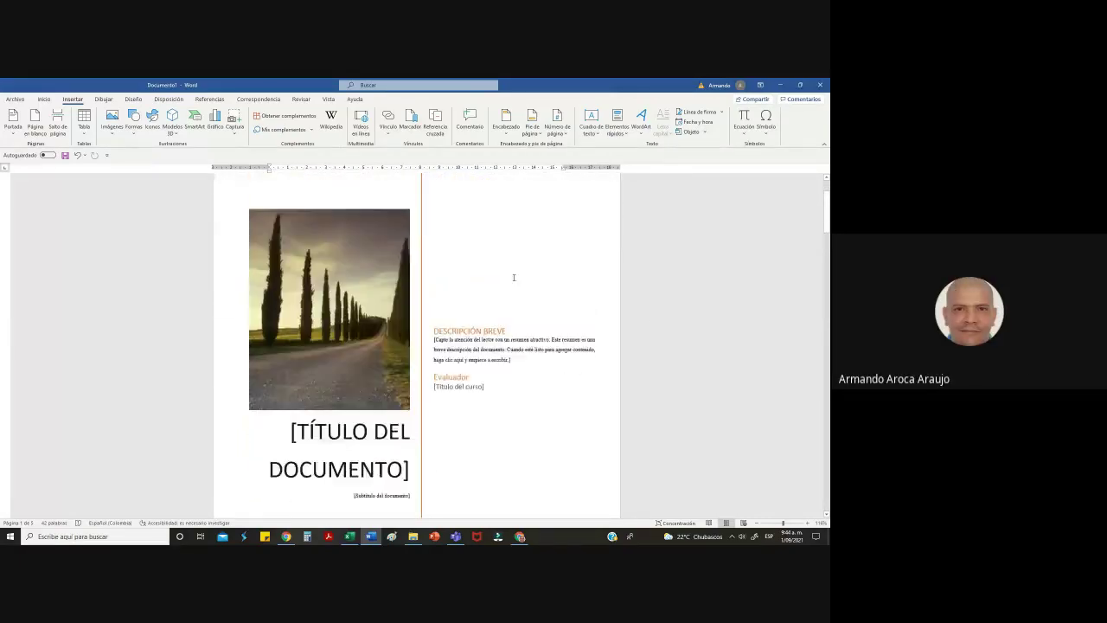
{"action": "scroll", "coordinate": [464, 350], "scroll_direction": "up", "scroll_amount": 3}
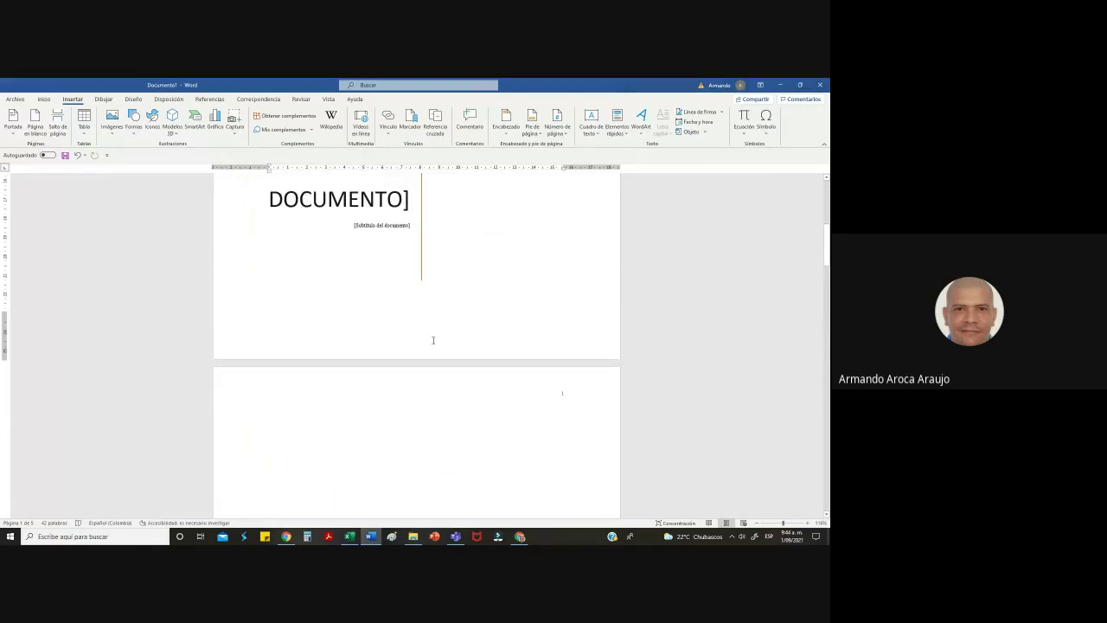
Open and close the cover page's footer area, and go to the blank page 4
{"action": "double_click", "coordinate": [432, 339]}
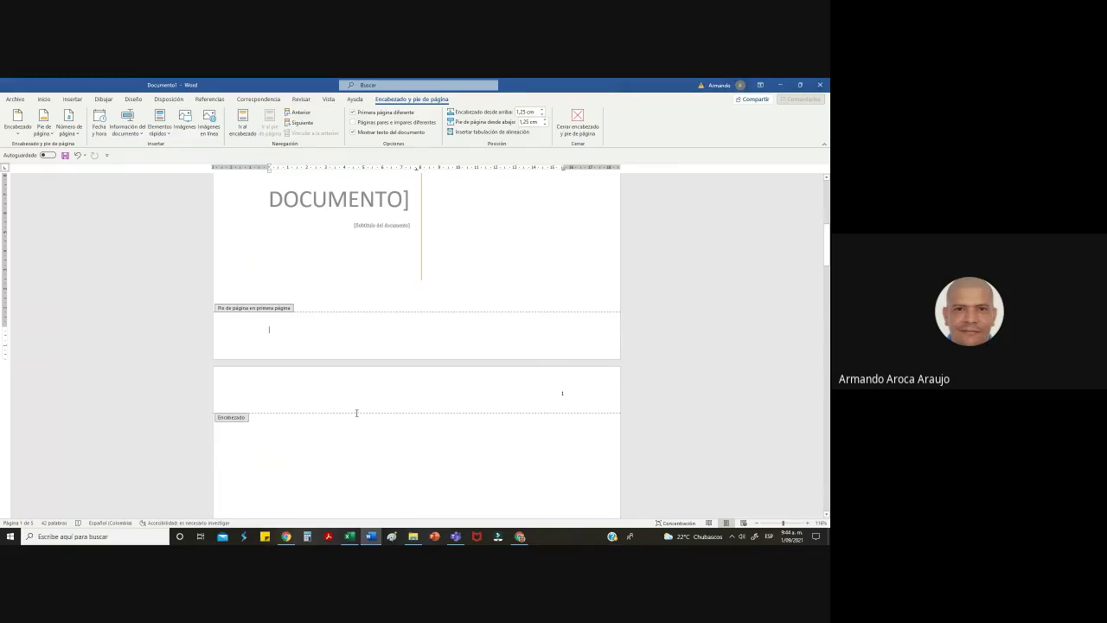
{"action": "double_click", "coordinate": [383, 444]}
{"action": "scroll", "coordinate": [477, 395], "scroll_direction": "down", "scroll_amount": 10}
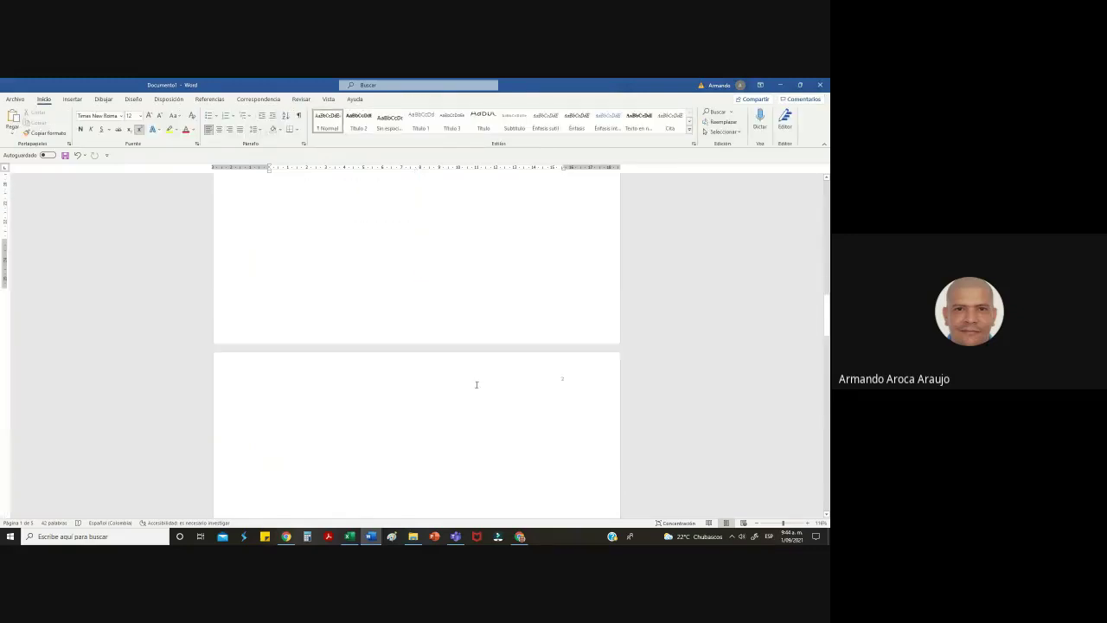
{"action": "scroll", "coordinate": [475, 384], "scroll_direction": "down", "scroll_amount": 15}
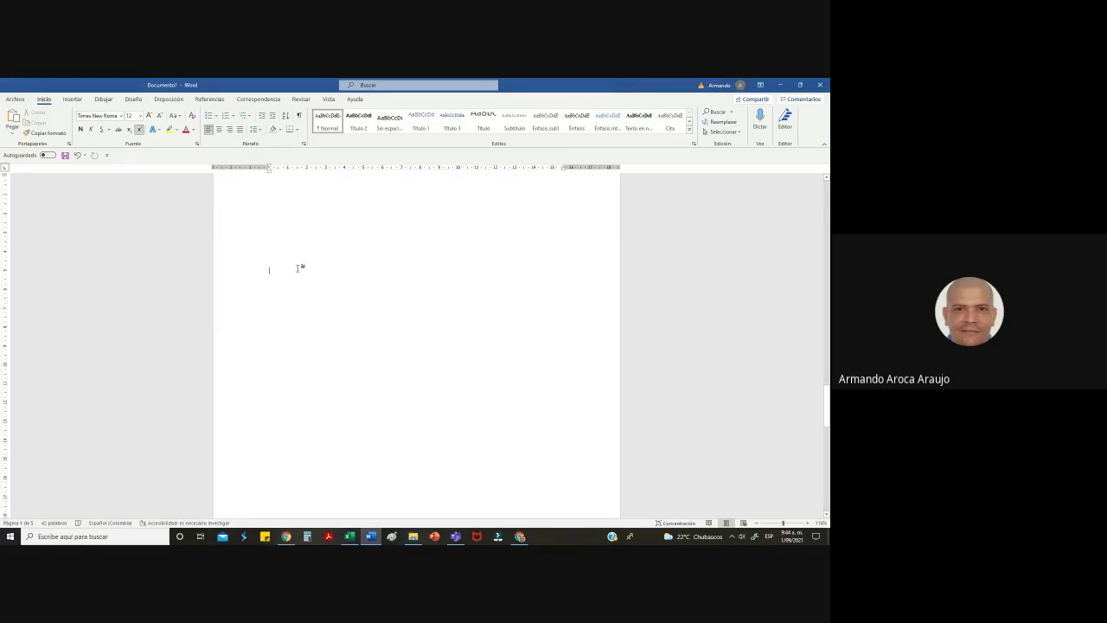
Switch to Chrome and view the required sections of the micro project assignment in Google Classroom
{"action": "key", "text": "ctrl+Return"}
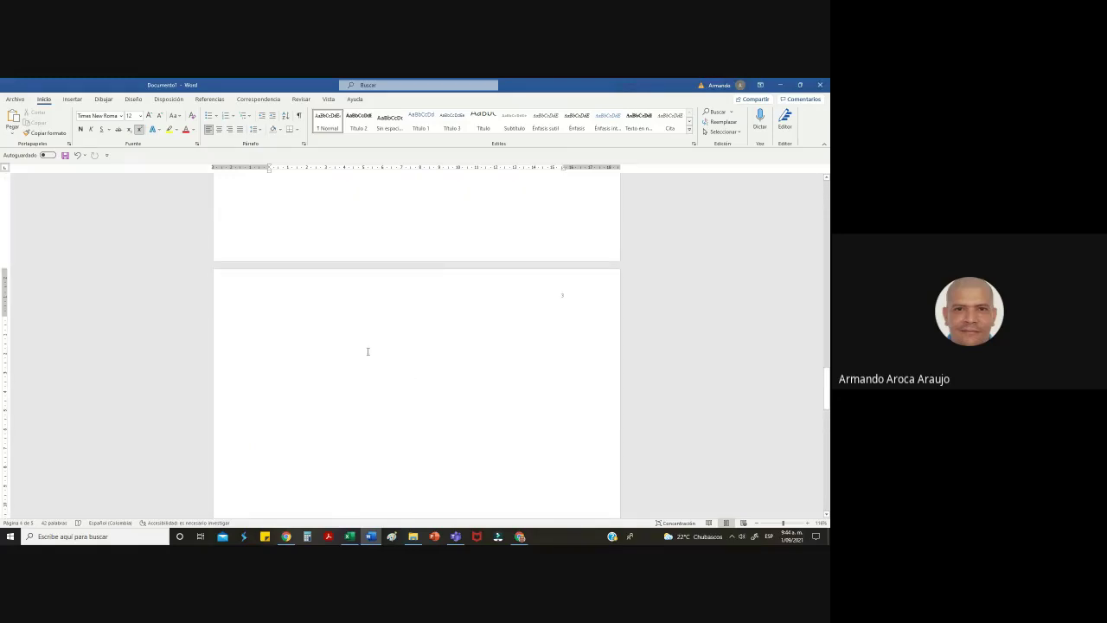
{"action": "type", "text": "d"}
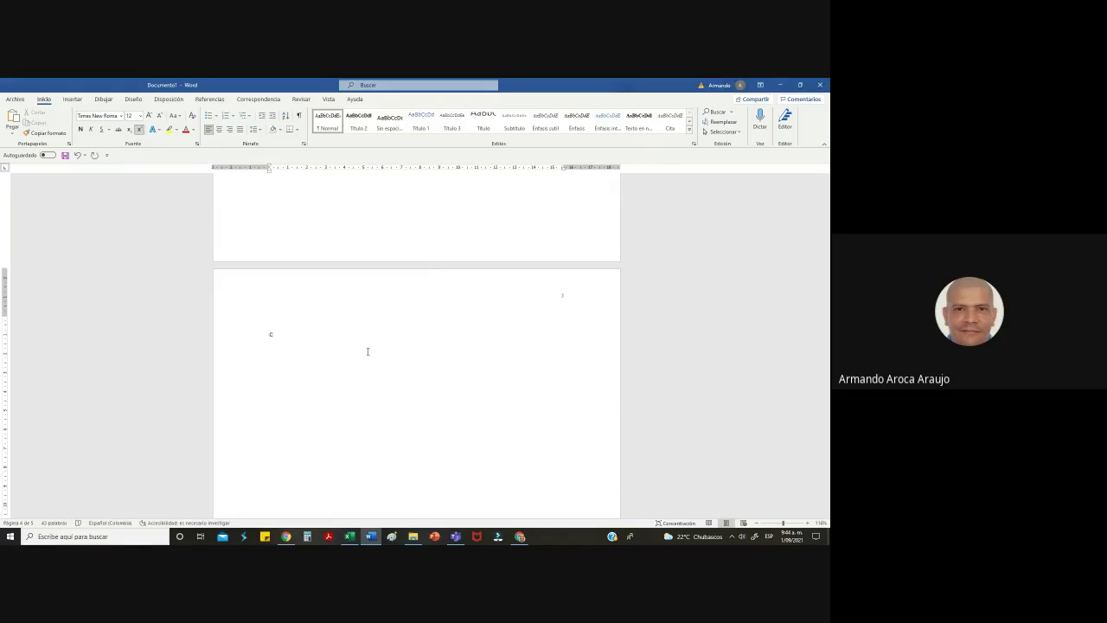
{"action": "left_click", "coordinate": [520, 536]}
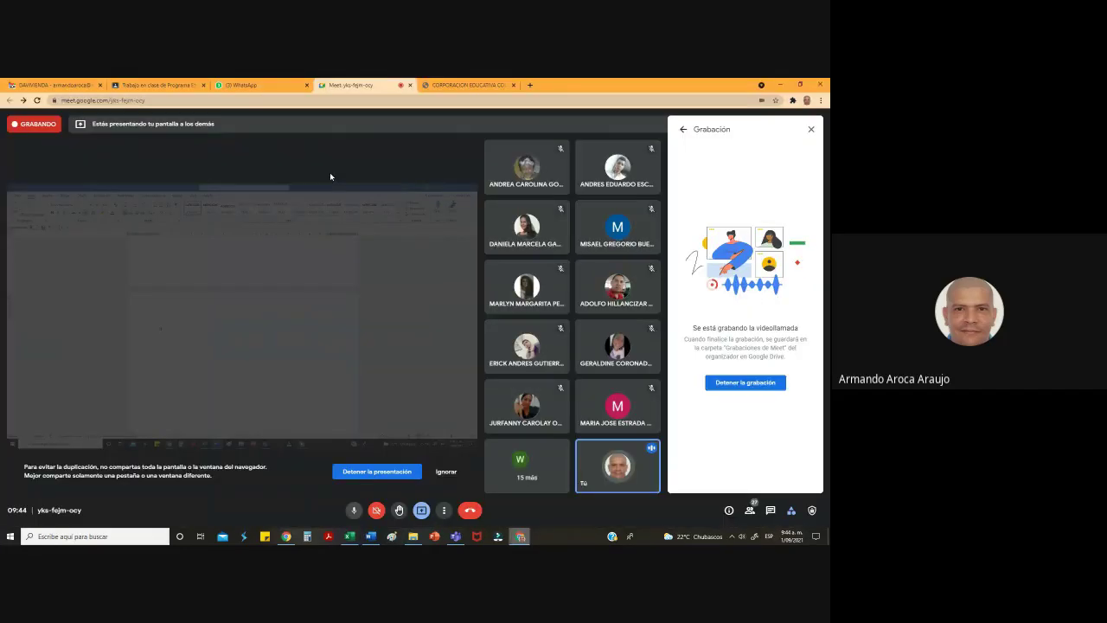
{"action": "left_click", "coordinate": [155, 85]}
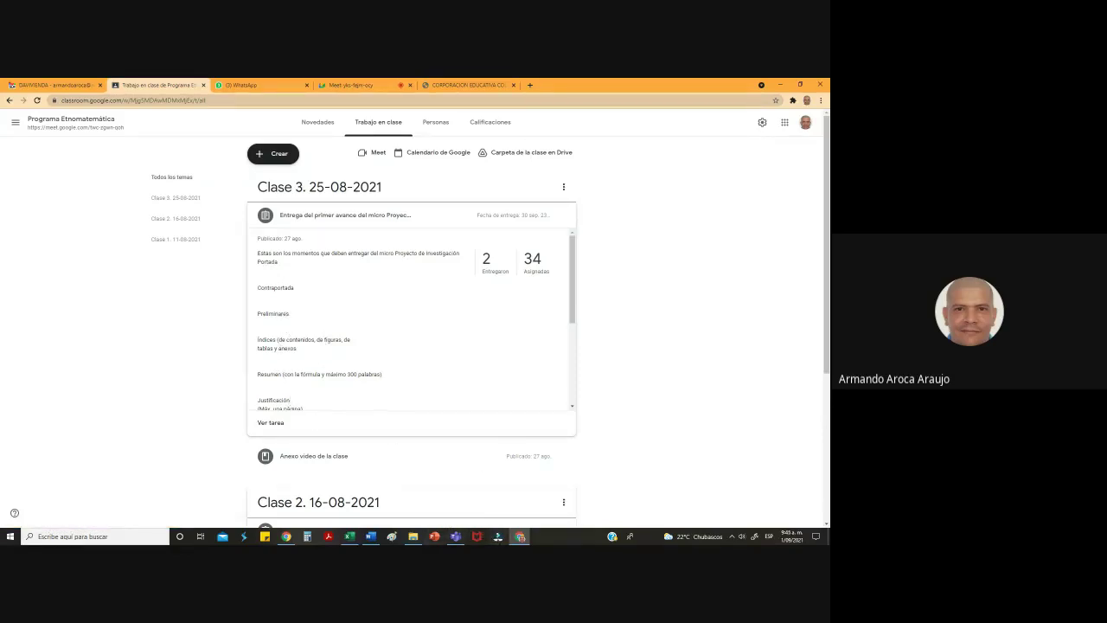
Switch back to Word, write "Resumen" at the start of page 4 and give it the Título 1 style
{"action": "left_click", "coordinate": [379, 541]}
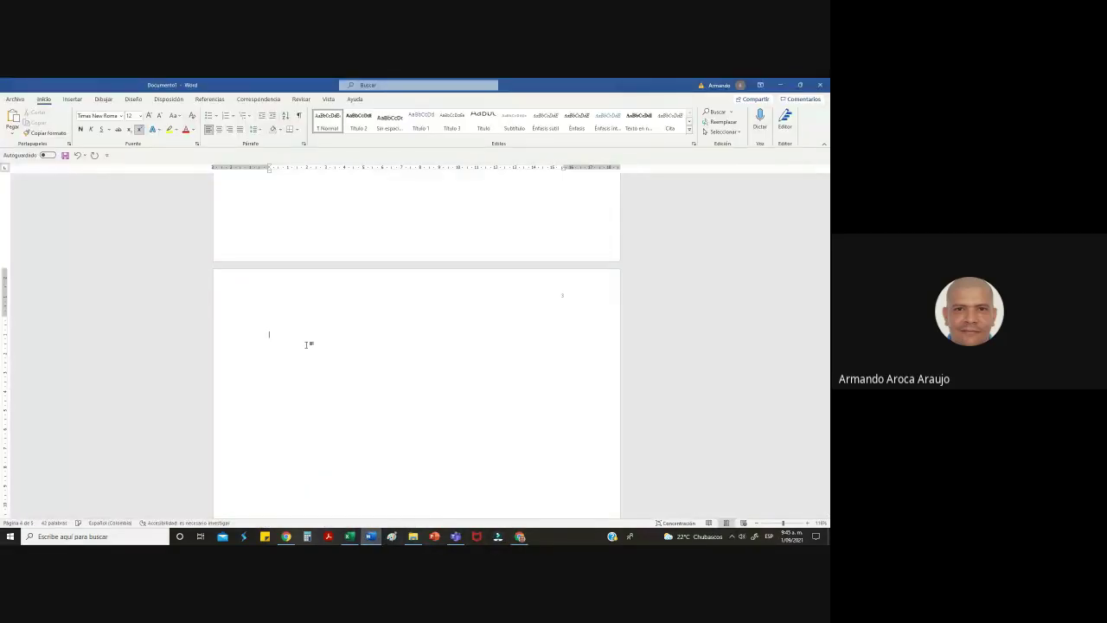
{"action": "type", "text": "Resumen"}
{"action": "double_click", "coordinate": [302, 336]}
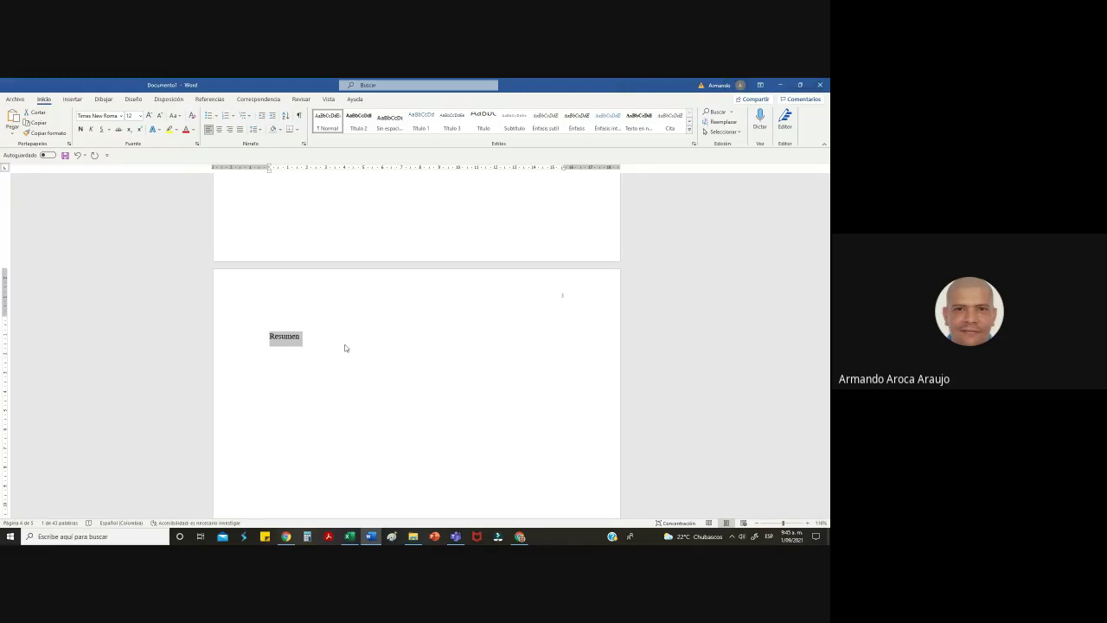
{"action": "left_click", "coordinate": [421, 123]}
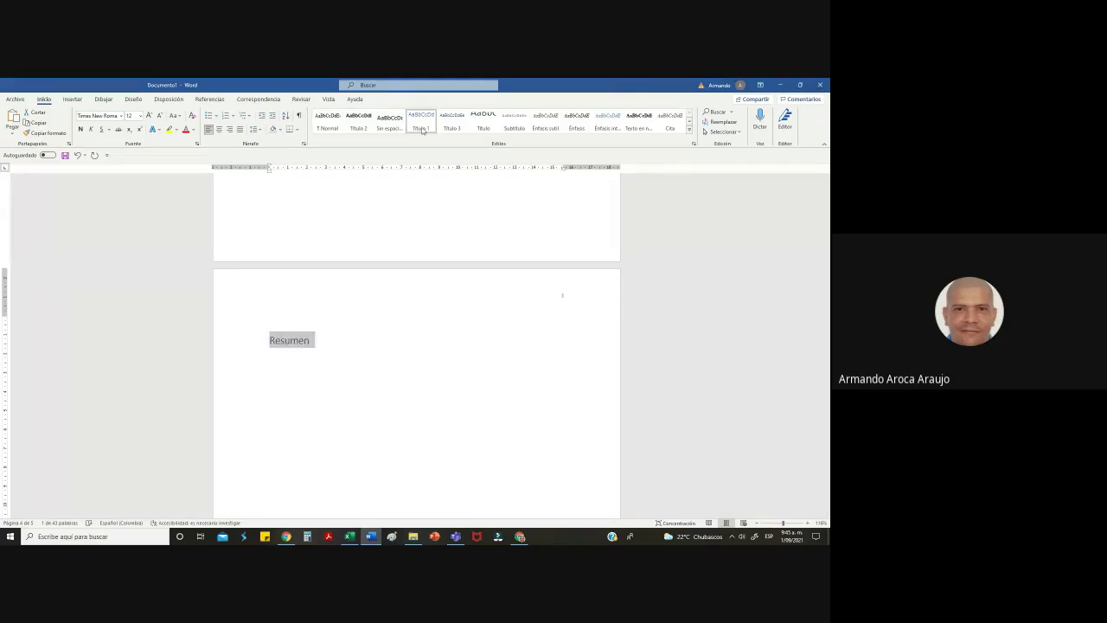
Format the Resumen heading as 12 pt Times New Roman in black
{"action": "left_click", "coordinate": [140, 115]}
{"action": "left_click", "coordinate": [135, 166]}
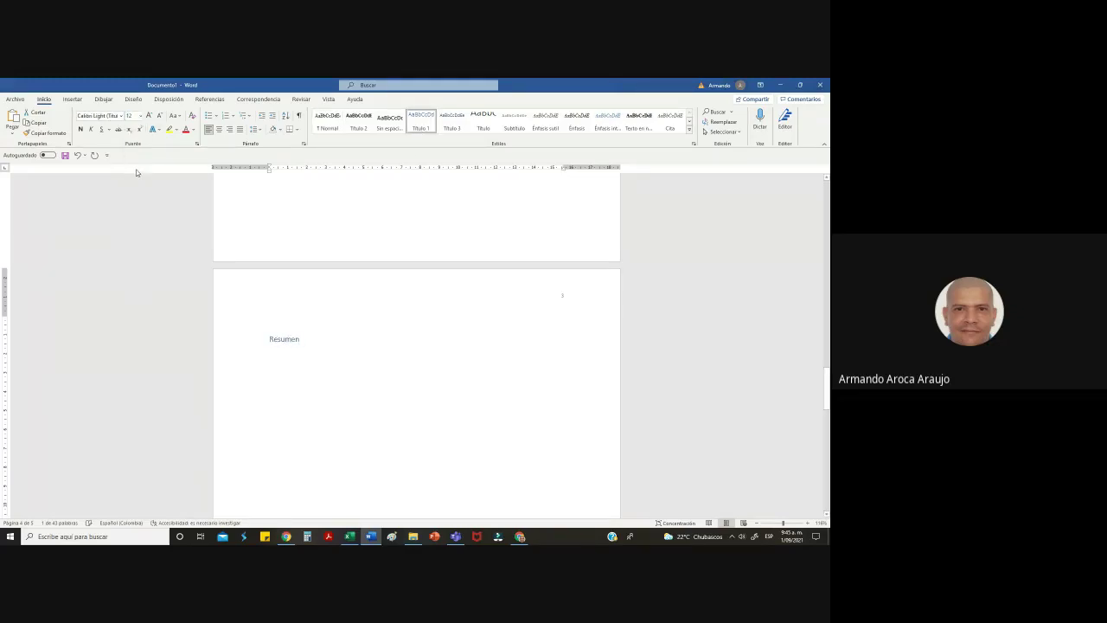
{"action": "left_click", "coordinate": [122, 115]}
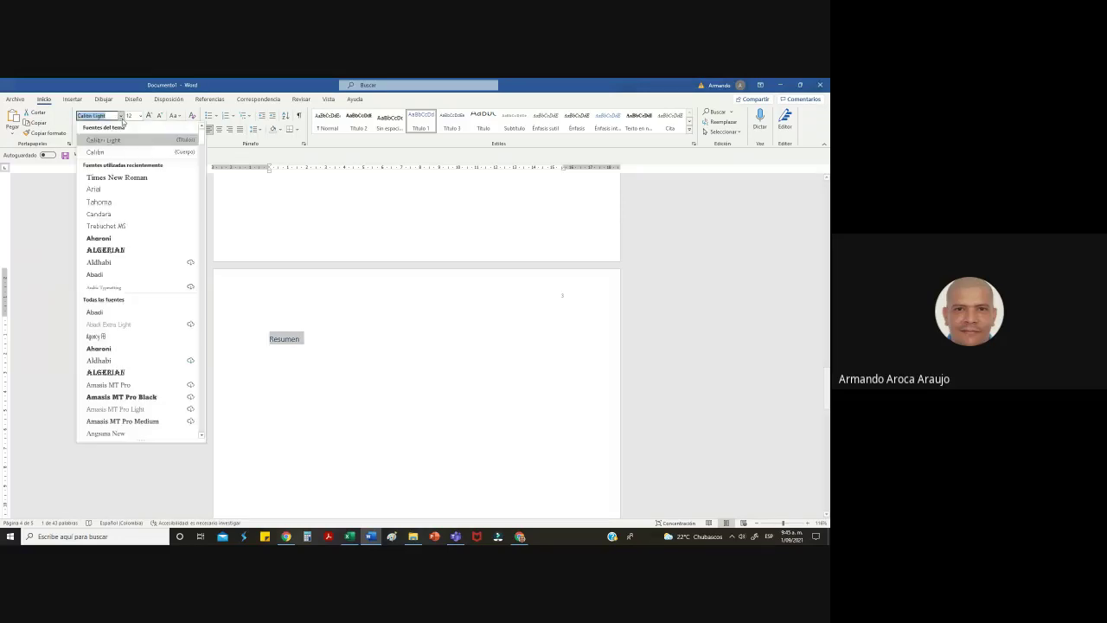
{"action": "left_click", "coordinate": [130, 178]}
{"action": "left_click", "coordinate": [192, 130]}
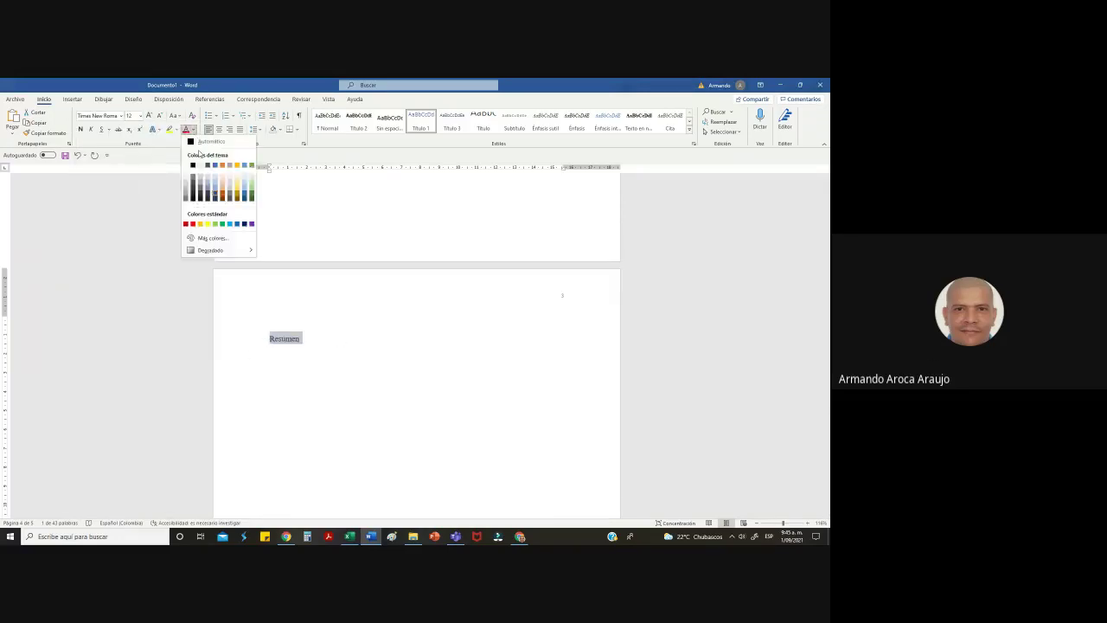
{"action": "left_click", "coordinate": [195, 166]}
{"action": "left_click", "coordinate": [292, 336]}
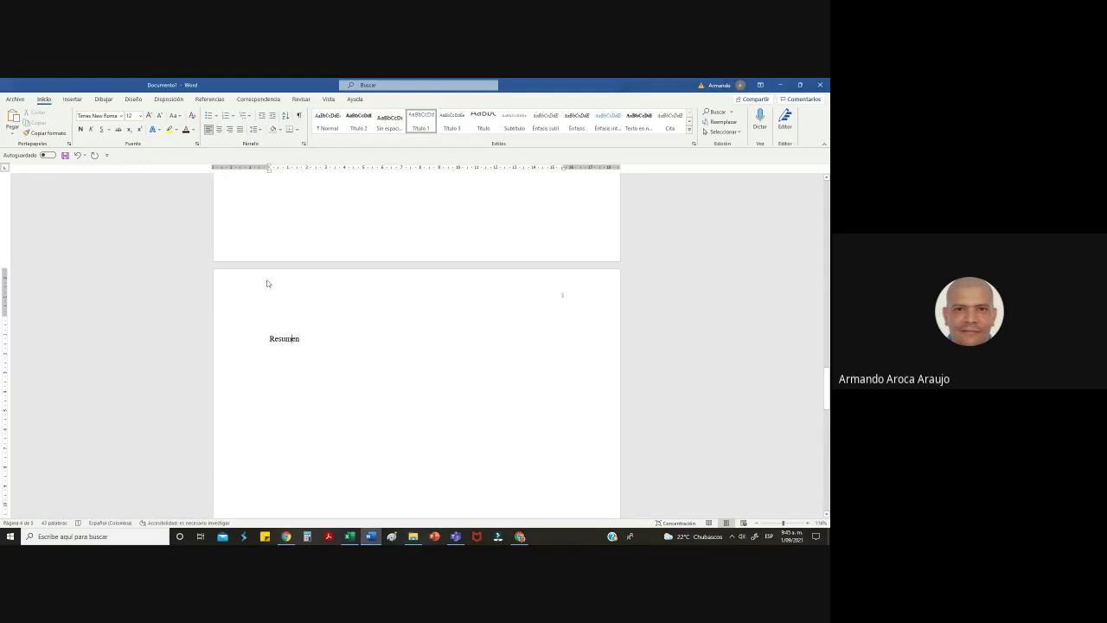
Make the Resumen heading bold and start a new paragraph beneath it
{"action": "double_click", "coordinate": [279, 339]}
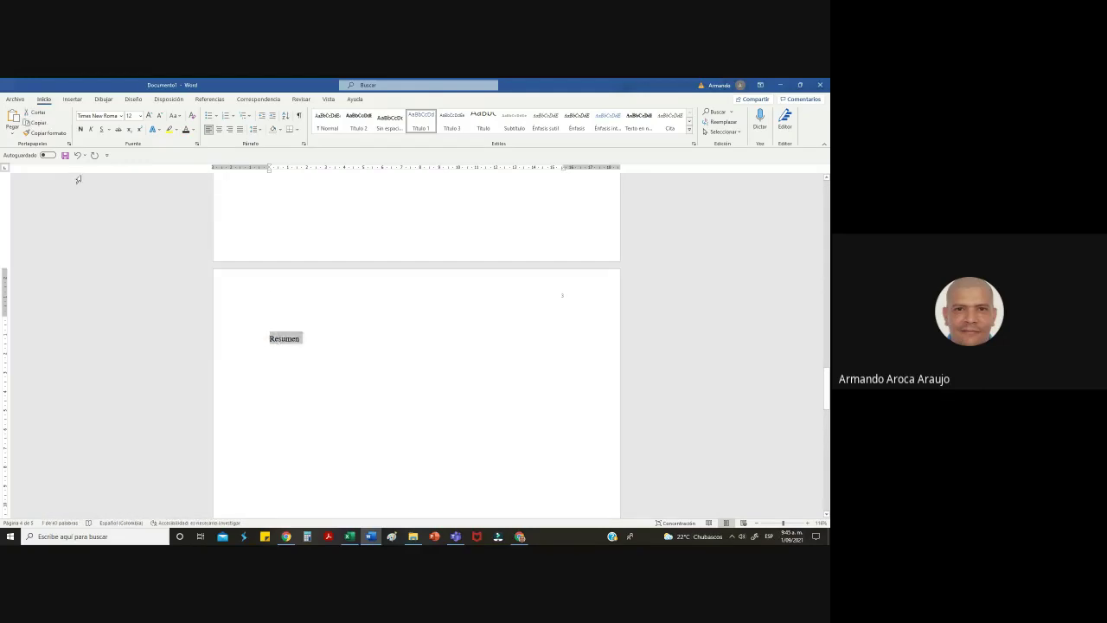
{"action": "left_click", "coordinate": [81, 130]}
{"action": "left_click", "coordinate": [321, 335]}
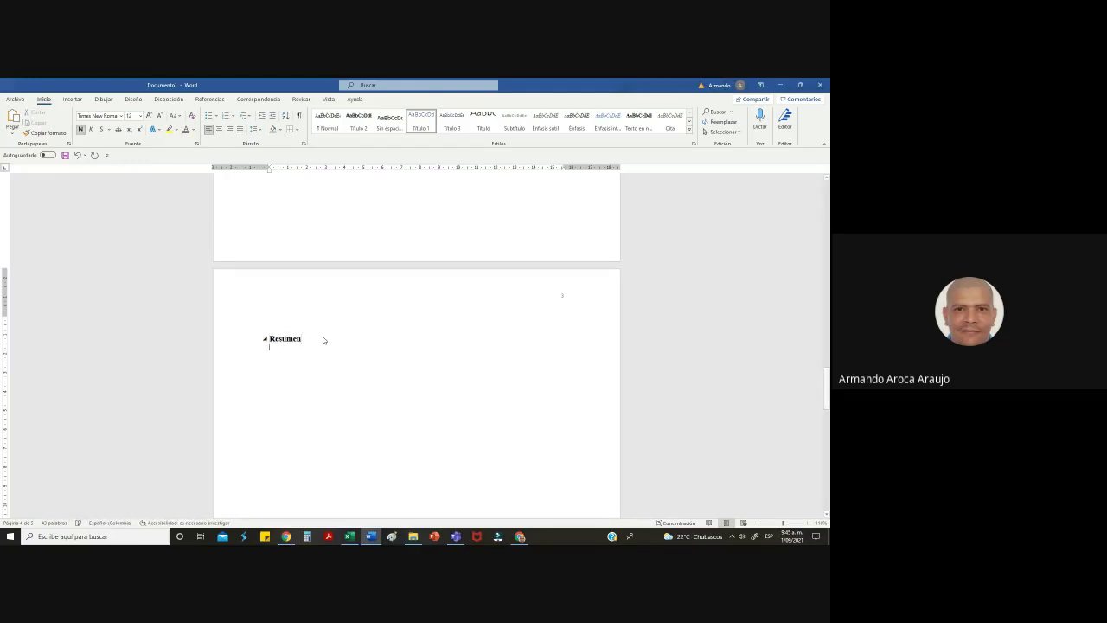
{"action": "key", "text": "Return"}
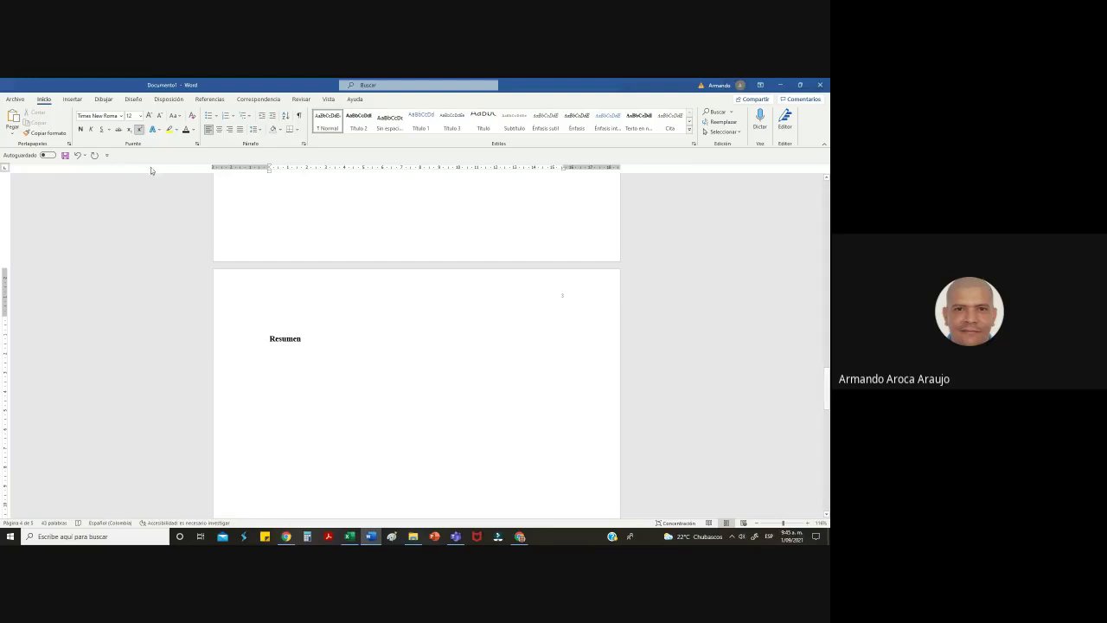
Switch to the Google Classroom assignment in Chrome and read which sections follow Resumen
{"action": "left_click", "coordinate": [519, 536]}
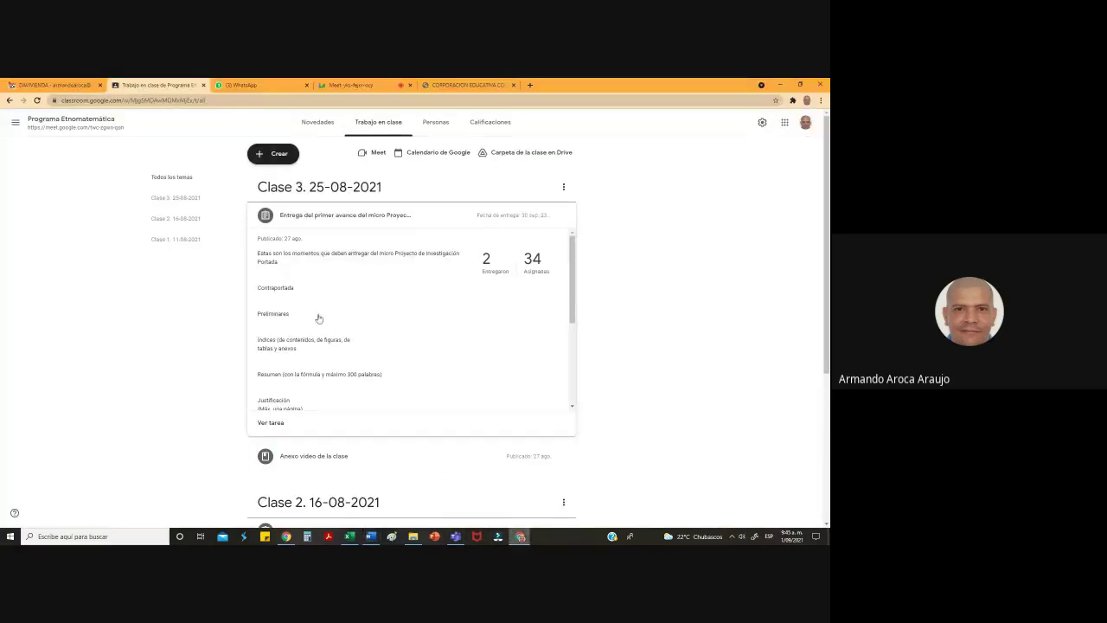
{"action": "scroll", "coordinate": [292, 389], "scroll_direction": "down", "scroll_amount": 1}
{"action": "scroll", "coordinate": [292, 389], "scroll_direction": "down", "scroll_amount": 2}
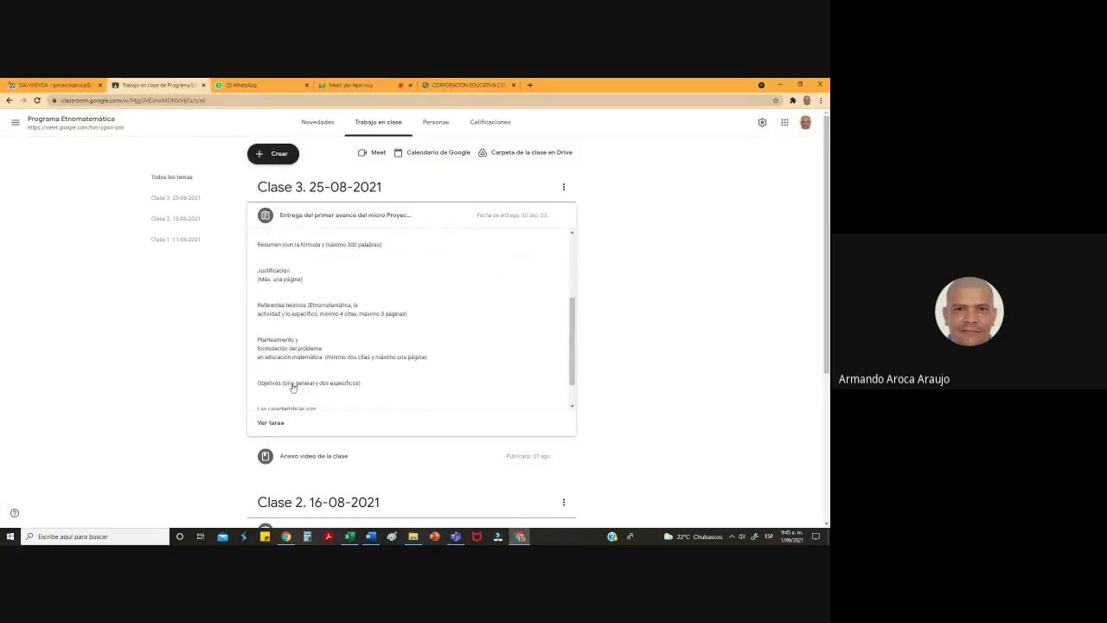
Return to Word and add the lines "Justificación" and "Referentes teóricos" below Resumen
{"action": "key", "text": "alt+Tab"}
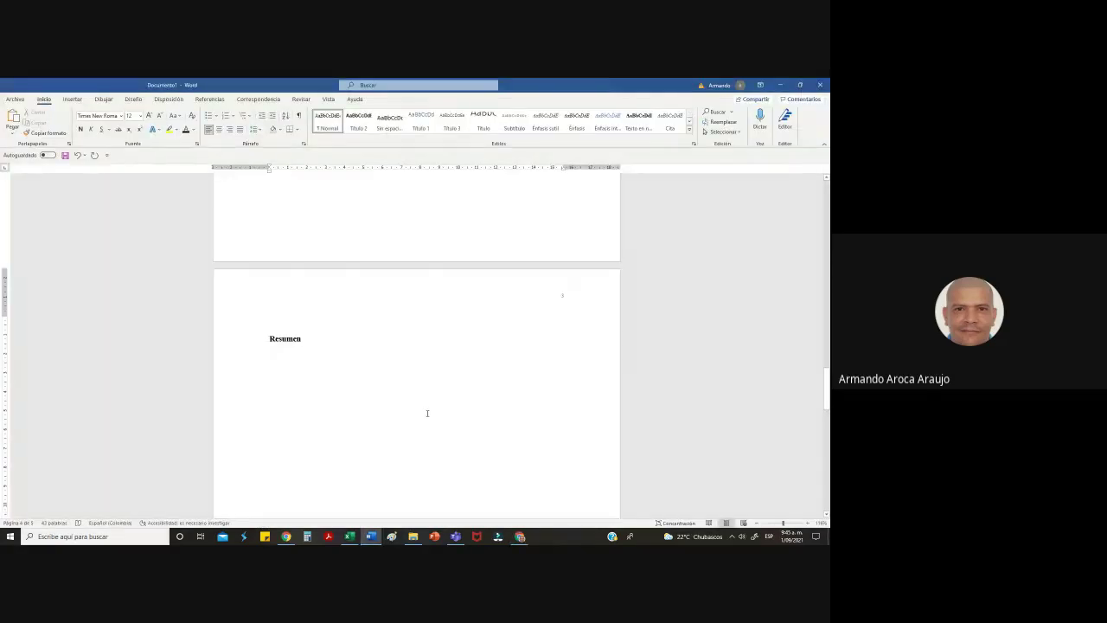
{"action": "type", "text": "Justificación"}
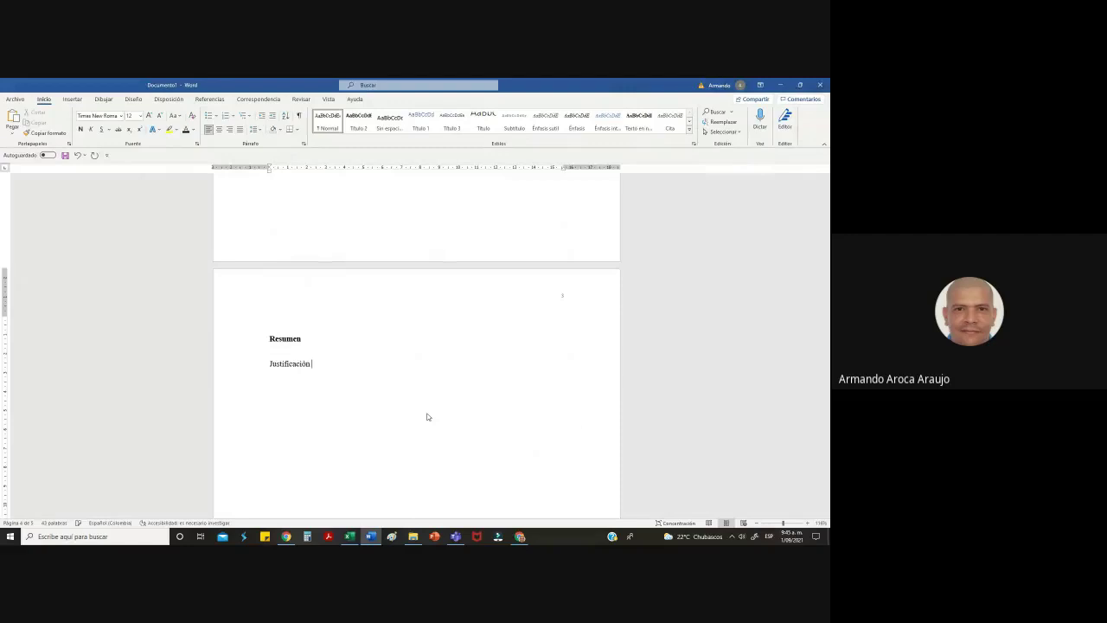
{"action": "type", "text": "Referentes teóricos"}
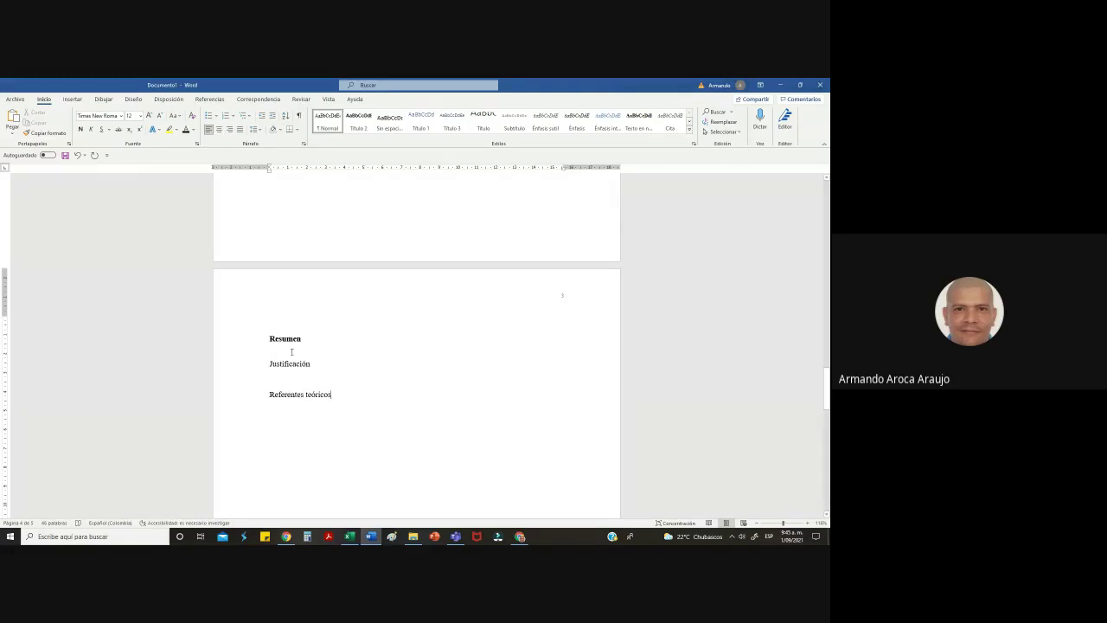
Apply the Título 1 style to Justificación and Referentes teóricos, and format Referentes teóricos as 12 pt Times New Roman
{"action": "left_click", "coordinate": [421, 126]}
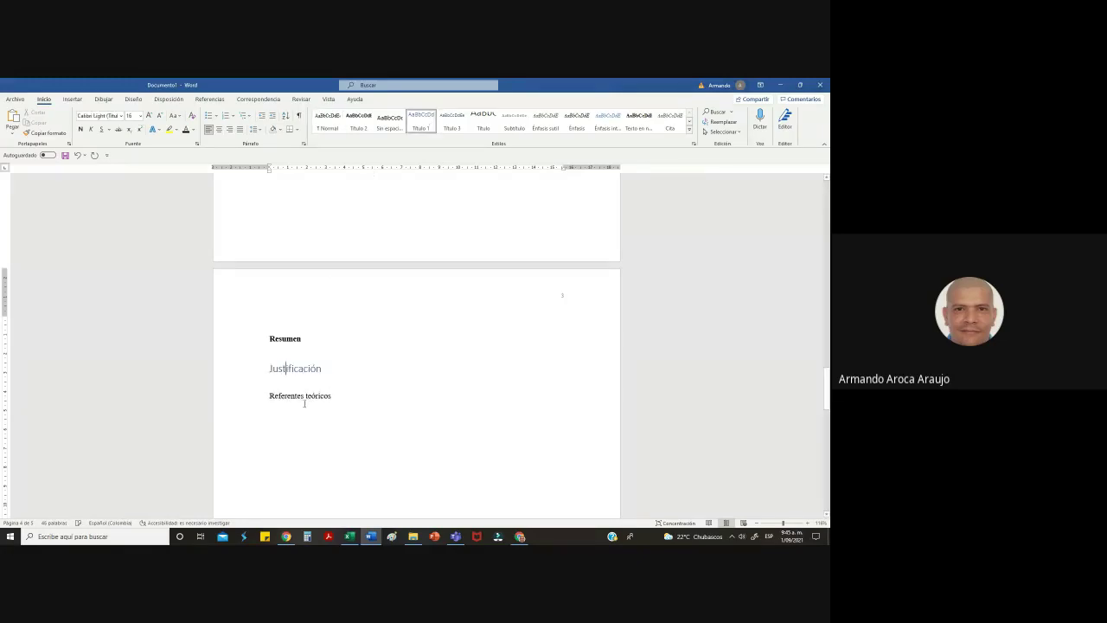
{"action": "left_click", "coordinate": [420, 128]}
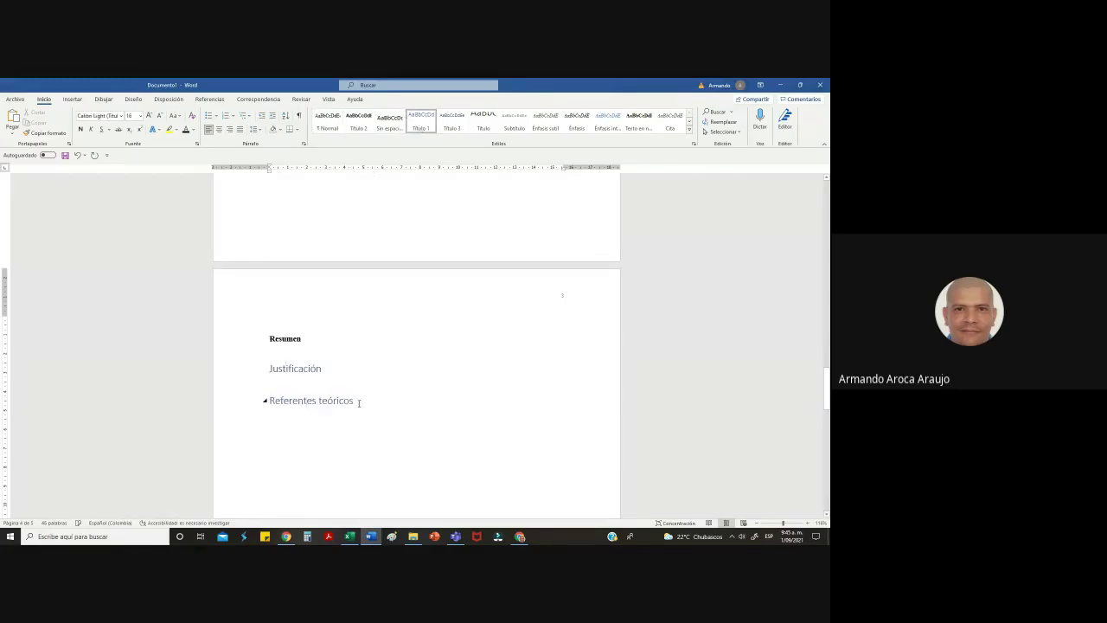
{"action": "triple_click", "coordinate": [359, 403]}
{"action": "left_click", "coordinate": [140, 115]}
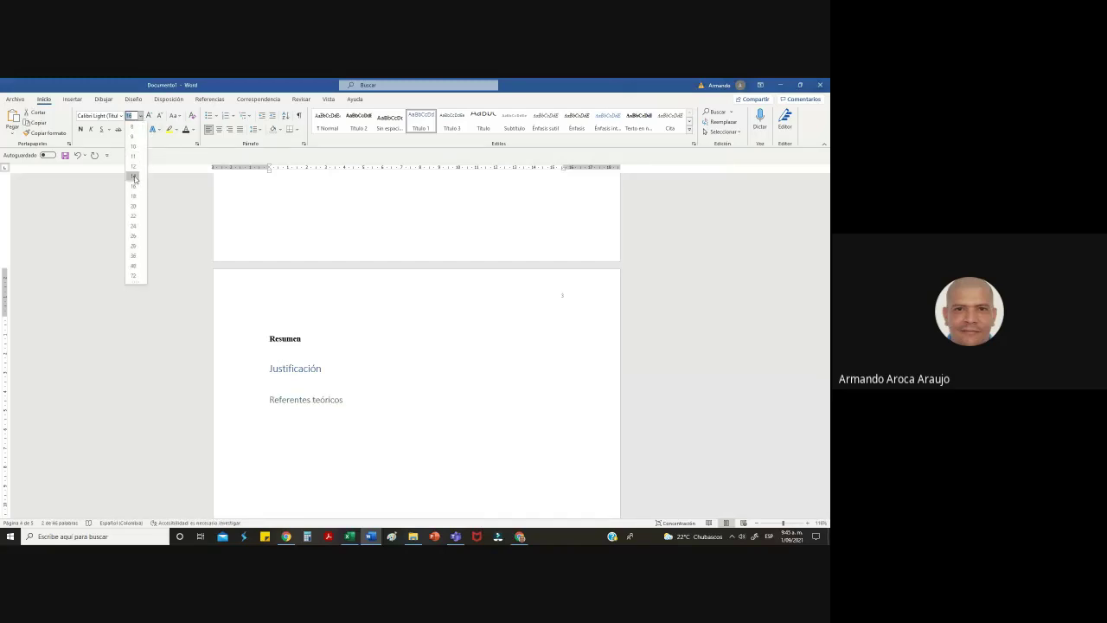
{"action": "key", "text": "Escape"}
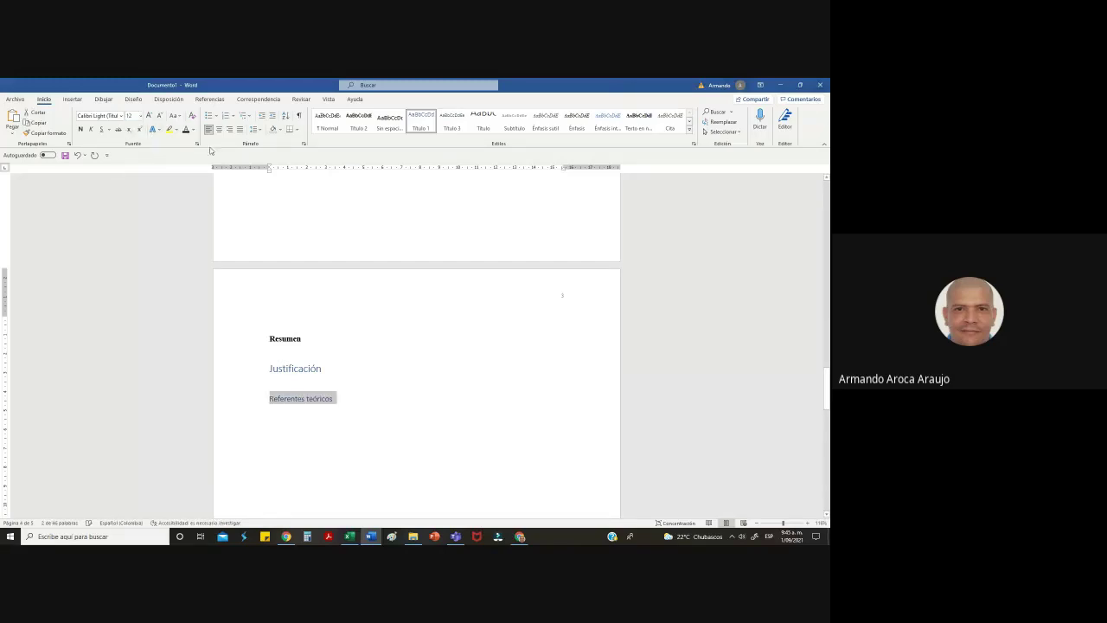
{"action": "left_click", "coordinate": [121, 115]}
{"action": "left_click", "coordinate": [133, 215]}
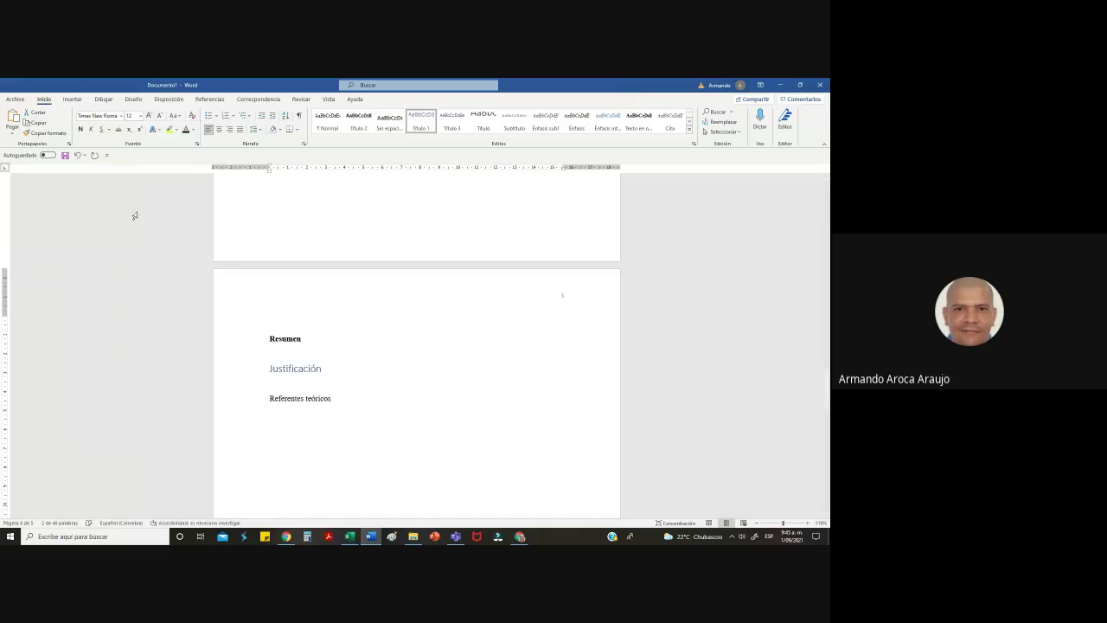
Format the Justificación heading as 12 pt Times New Roman
{"action": "left_click_drag", "start_coordinate": [332, 368], "coordinate": [258, 369]}
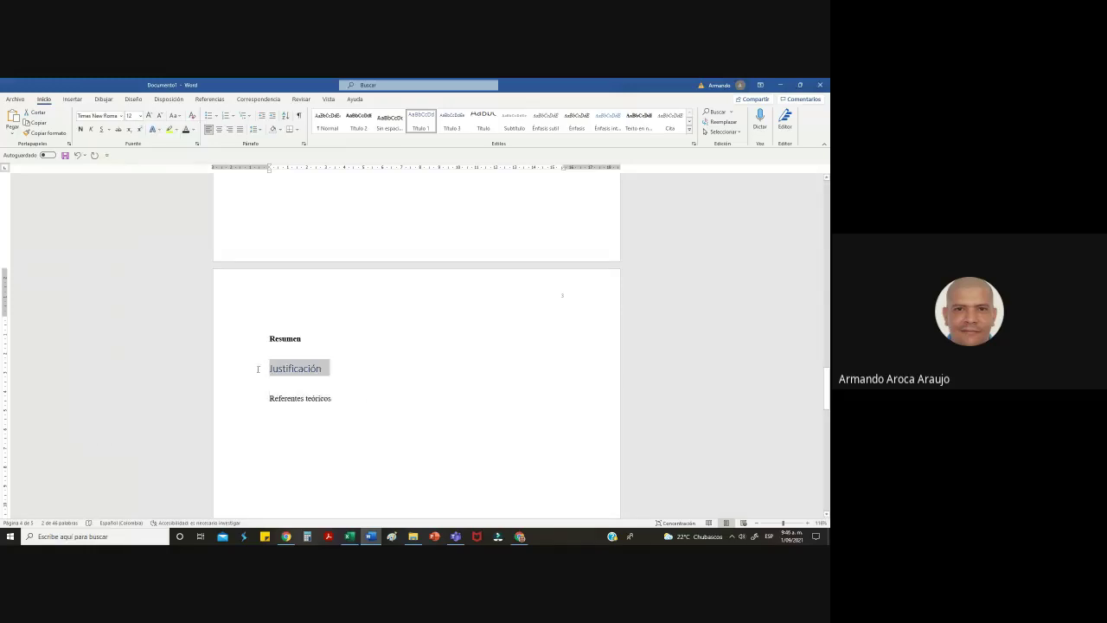
{"action": "left_click", "coordinate": [142, 117]}
{"action": "left_click", "coordinate": [135, 178]}
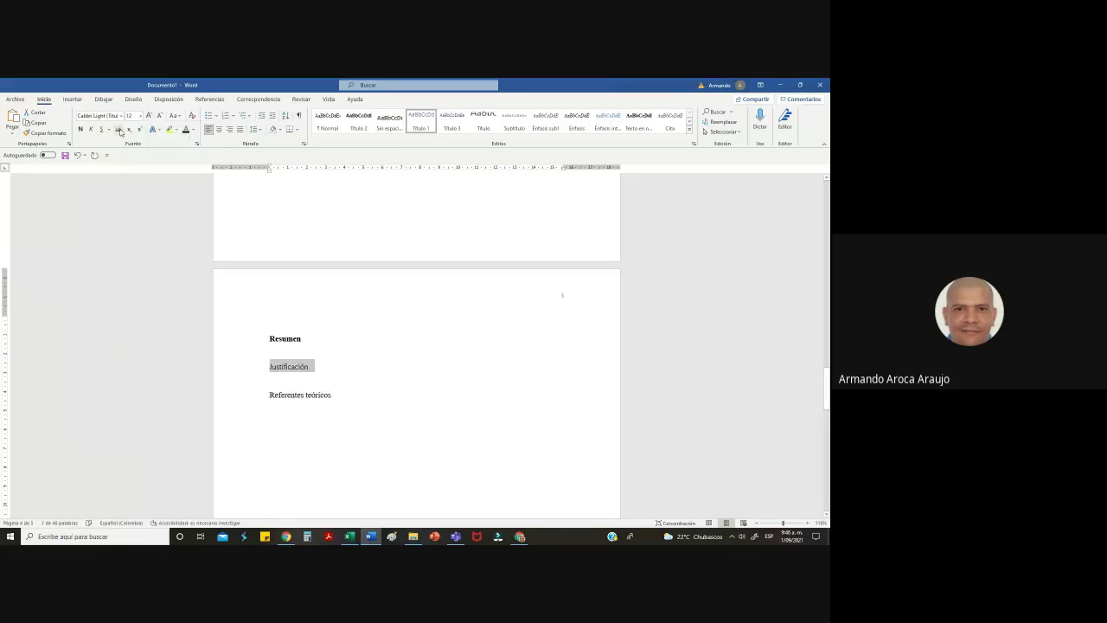
{"action": "left_click", "coordinate": [121, 115]}
{"action": "left_click", "coordinate": [123, 179]}
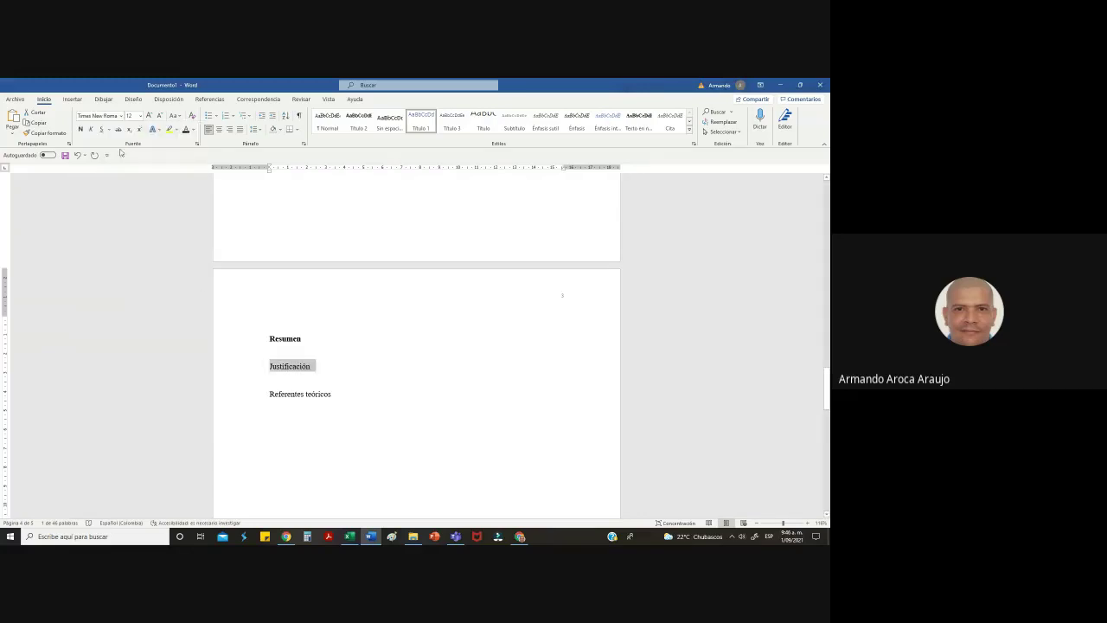
Make the Justificación and Referentes teóricos headings bold
{"action": "left_click", "coordinate": [80, 129]}
{"action": "left_click_drag", "start_coordinate": [336, 394], "coordinate": [258, 396]}
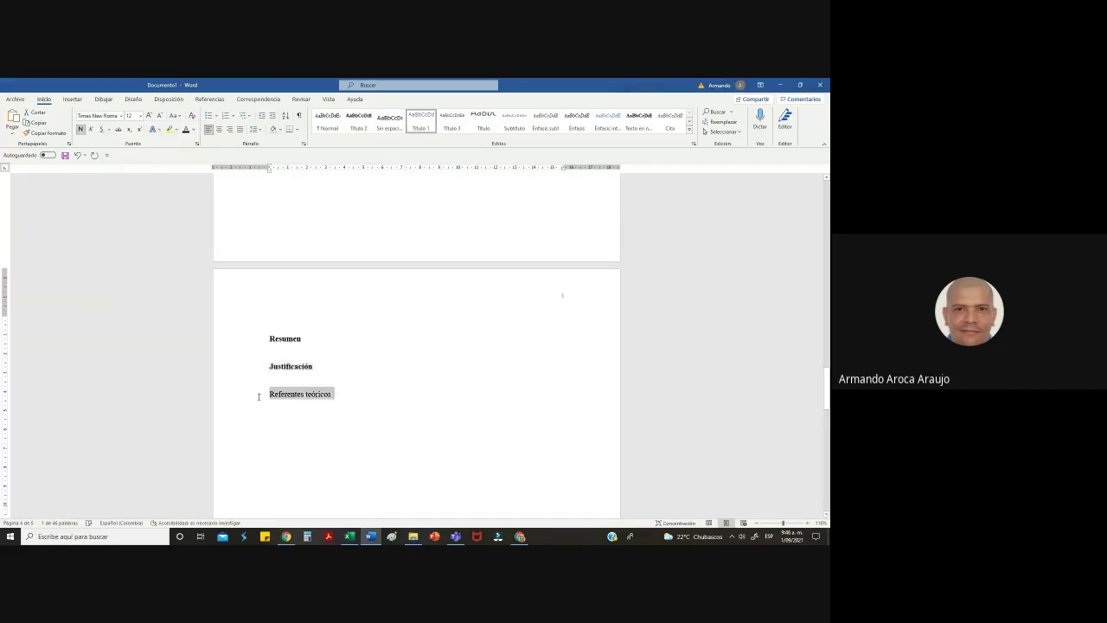
{"action": "left_click", "coordinate": [81, 129]}
{"action": "left_click", "coordinate": [373, 395]}
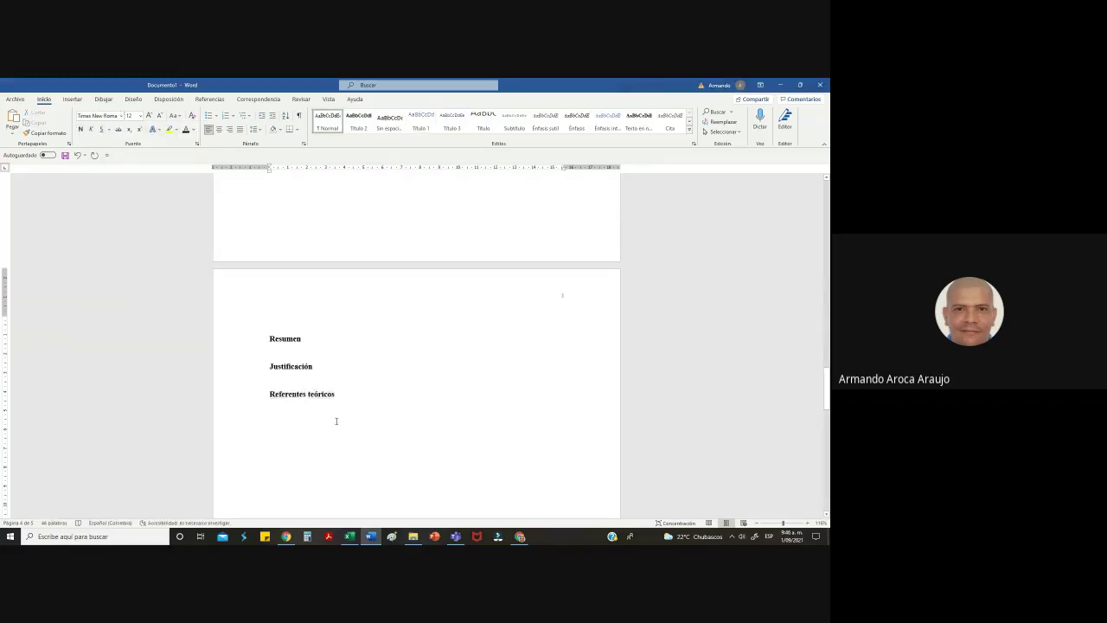
Insert the image file "Logo del Semillero" from the Google Drive folder below the Referentes teóricos heading
{"action": "left_click", "coordinate": [346, 403]}
{"action": "left_click", "coordinate": [71, 98]}
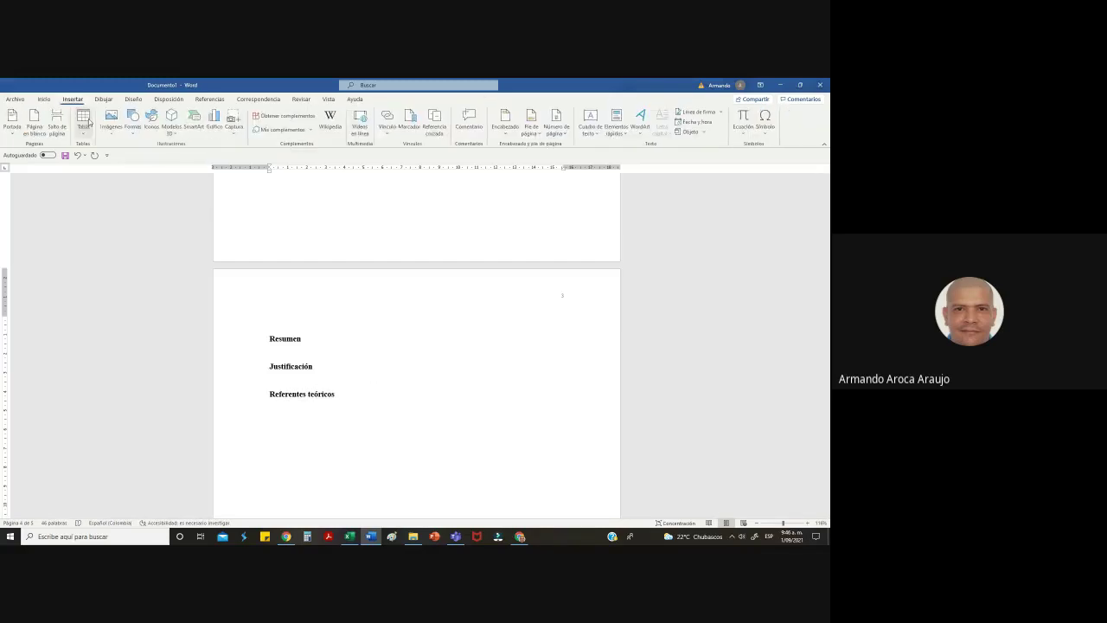
{"action": "left_click", "coordinate": [111, 122]}
{"action": "left_click", "coordinate": [508, 414]}
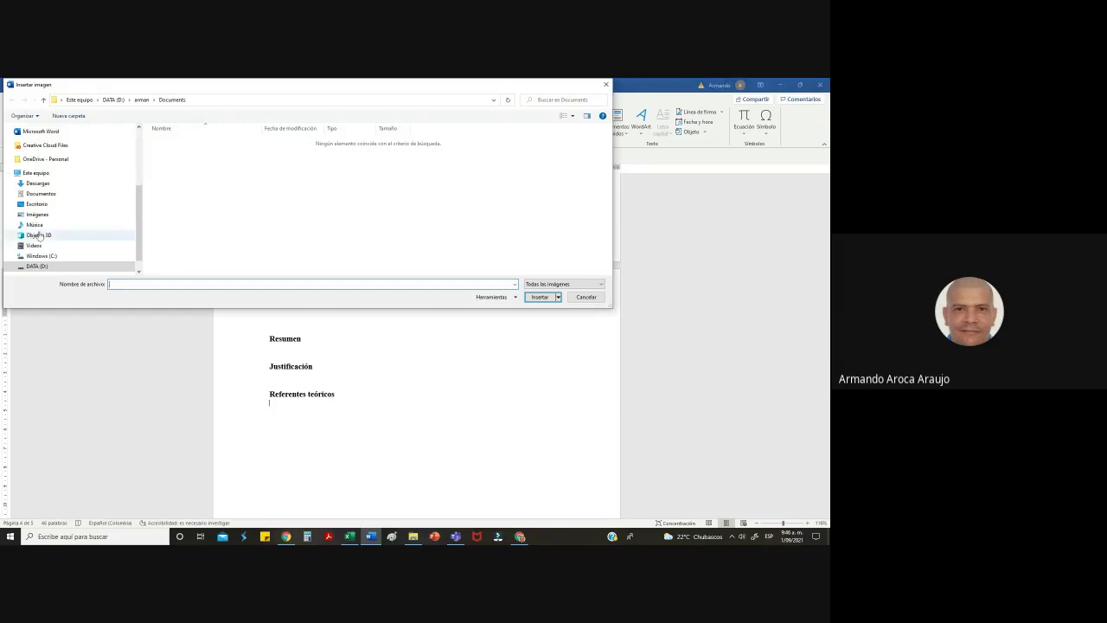
{"action": "scroll", "coordinate": [68, 227], "scroll_direction": "up", "scroll_amount": 4}
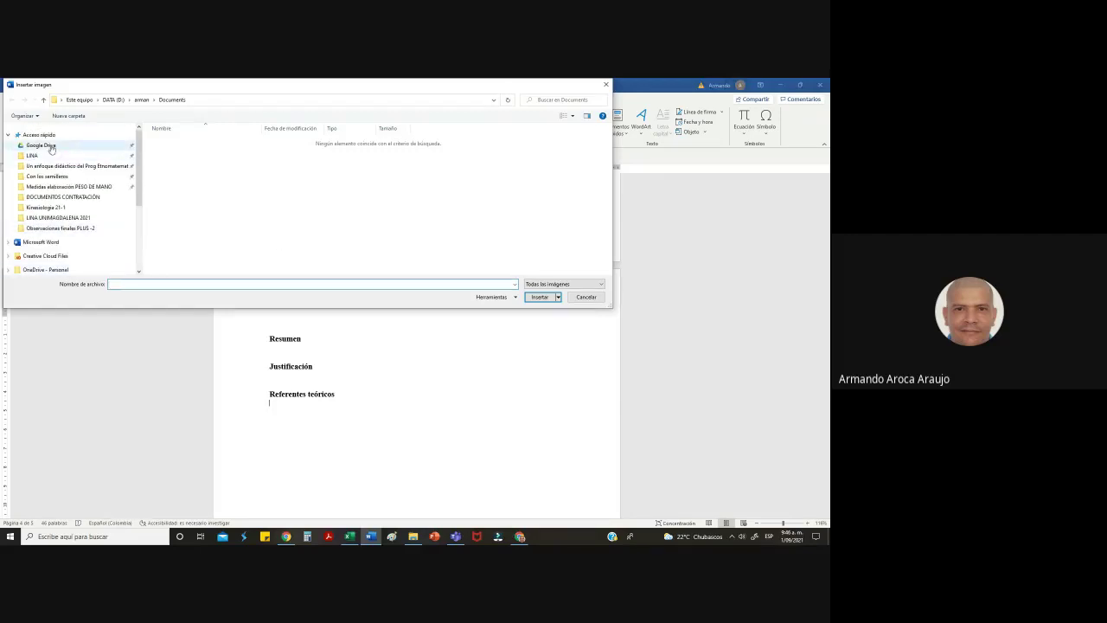
{"action": "left_click", "coordinate": [50, 147]}
{"action": "scroll", "coordinate": [425, 244], "scroll_direction": "down", "scroll_amount": 5}
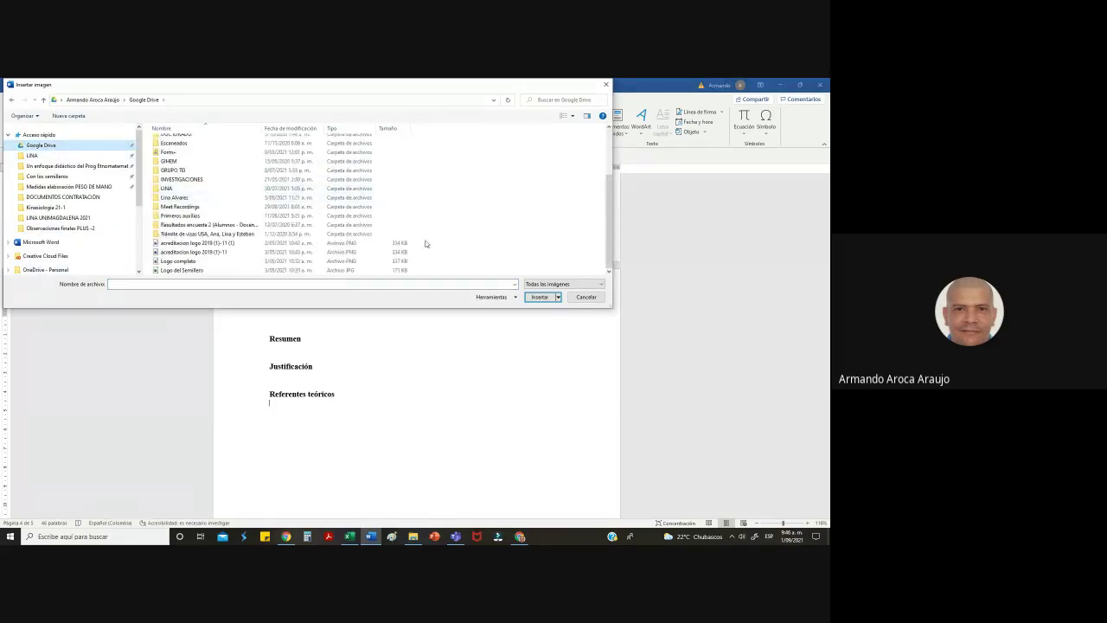
{"action": "left_click", "coordinate": [206, 271]}
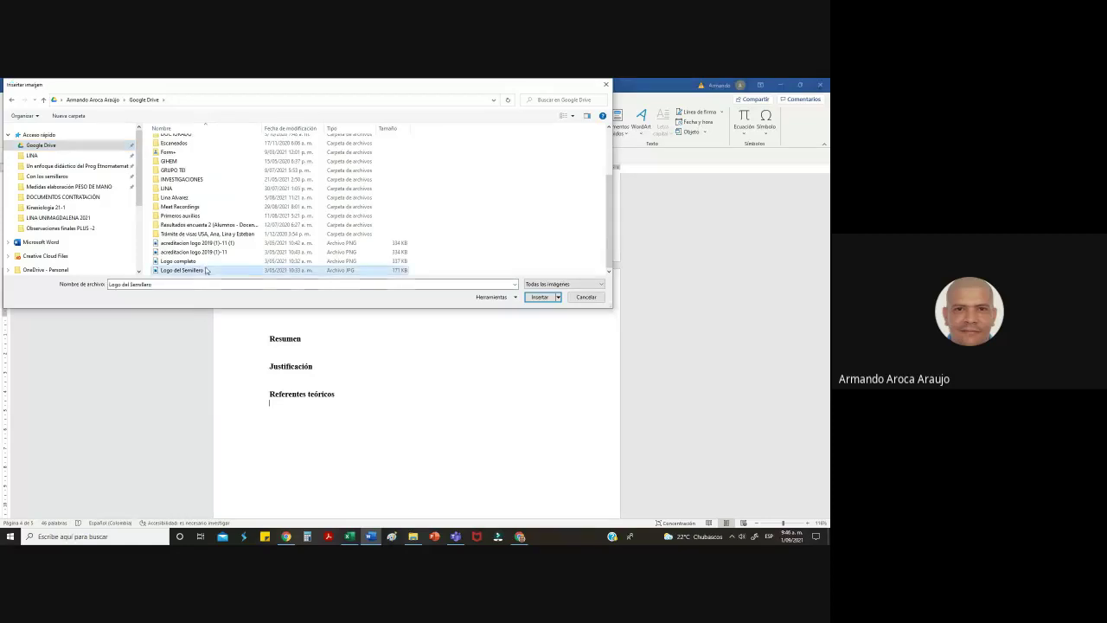
{"action": "double_click", "coordinate": [206, 271]}
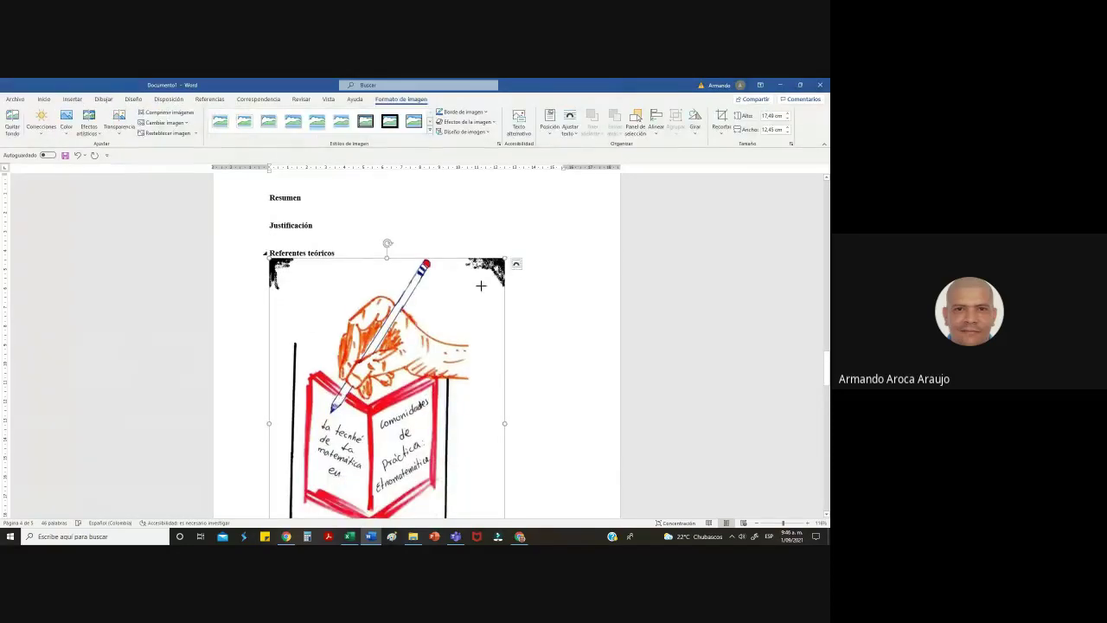
Resize the logo to about 12.22 cm tall and 8.88 cm wide, undoing height distortions, and add an empty line above it
{"action": "mouse_move", "coordinate": [440, 257]}
{"action": "left_mouse_down"}
{"action": "mouse_move", "coordinate": [365, 258]}
{"action": "mouse_move", "coordinate": [467, 227]}
{"action": "mouse_move", "coordinate": [462, 240]}
{"action": "mouse_move", "coordinate": [371, 249]}
{"action": "mouse_move", "coordinate": [435, 255]}
{"action": "left_mouse_up"}
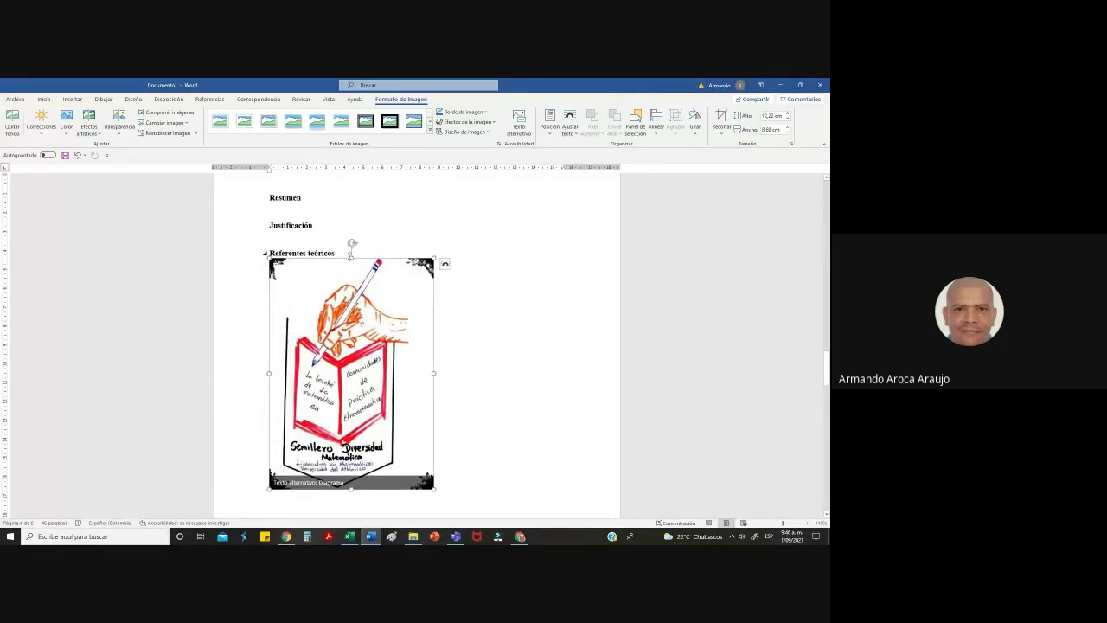
{"action": "left_click_drag", "start_coordinate": [350, 256], "coordinate": [360, 415]}
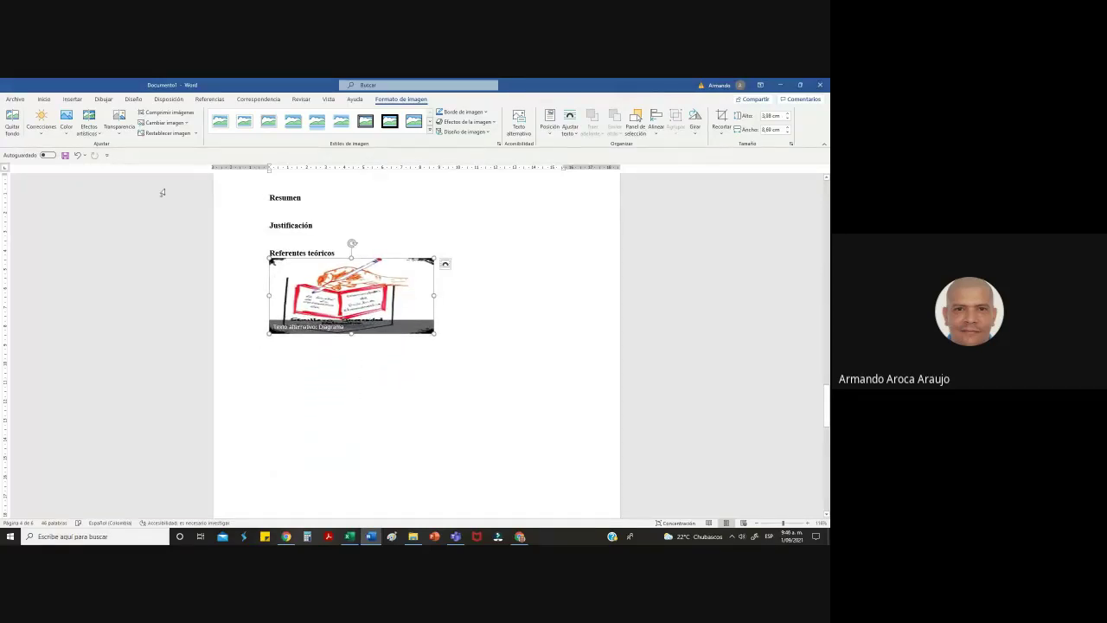
{"action": "left_click", "coordinate": [77, 155]}
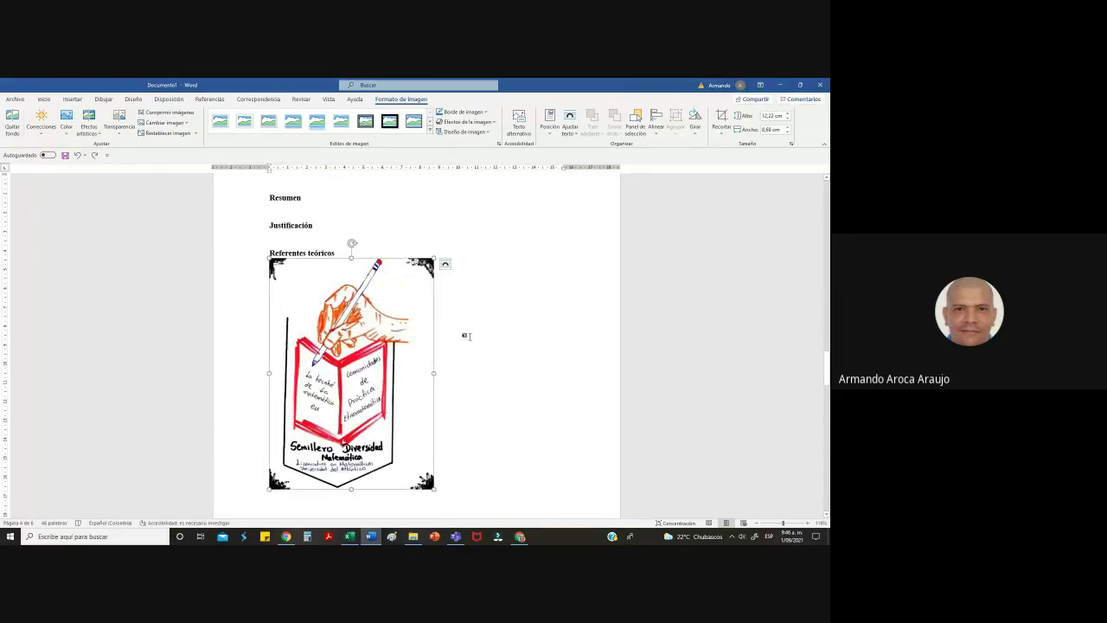
{"action": "mouse_move", "coordinate": [433, 373]}
{"action": "left_mouse_down"}
{"action": "mouse_move", "coordinate": [398, 372]}
{"action": "mouse_move", "coordinate": [439, 373]}
{"action": "left_mouse_up"}
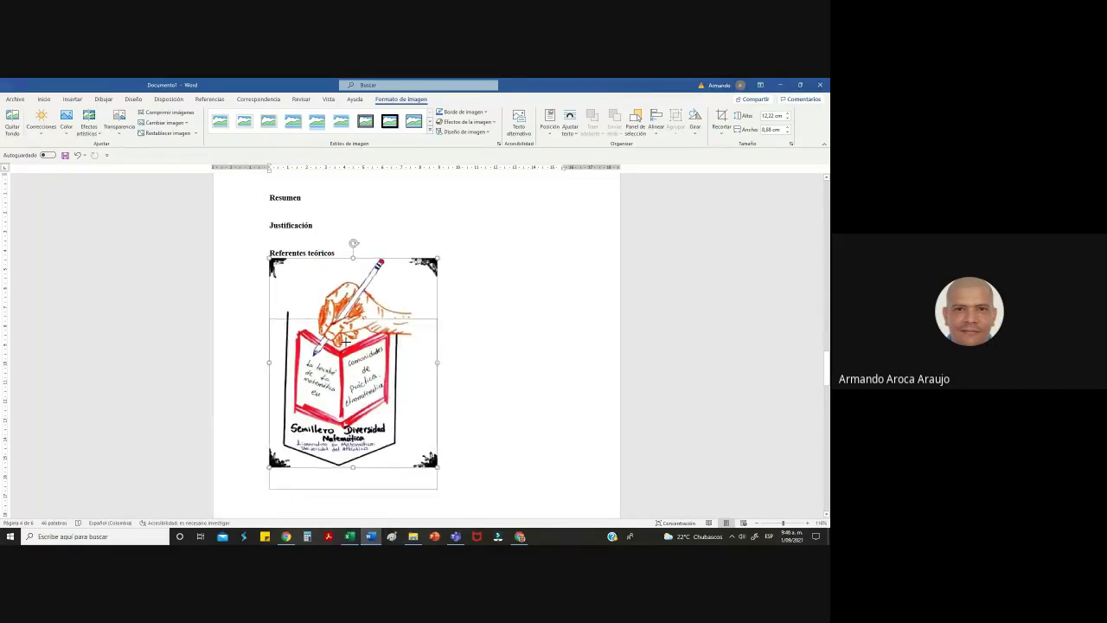
{"action": "left_click", "coordinate": [479, 381]}
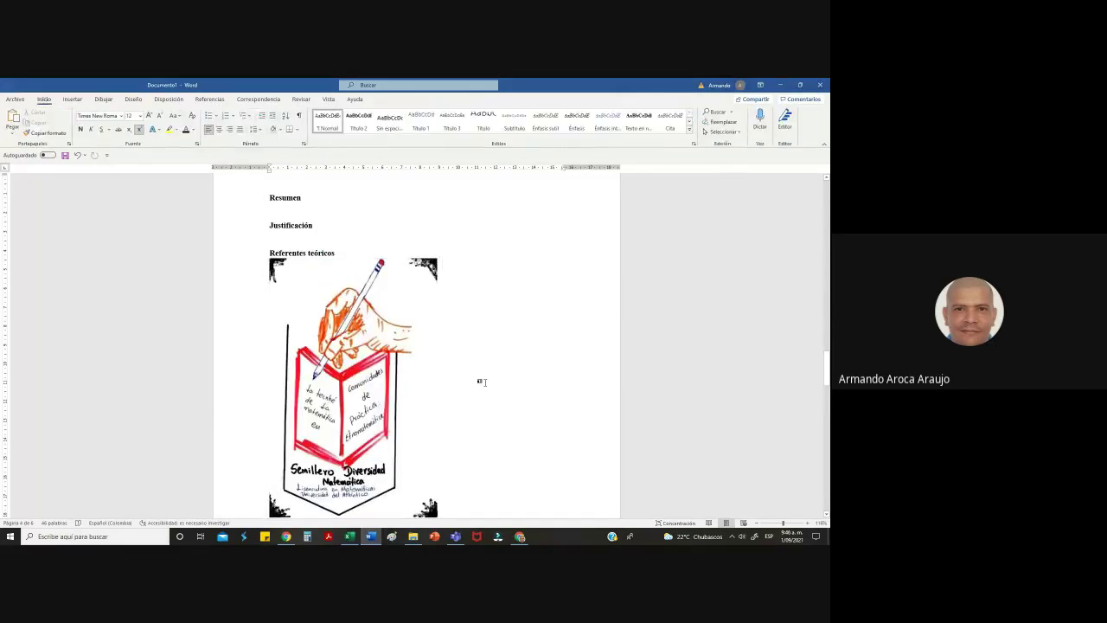
{"action": "left_click", "coordinate": [77, 154]}
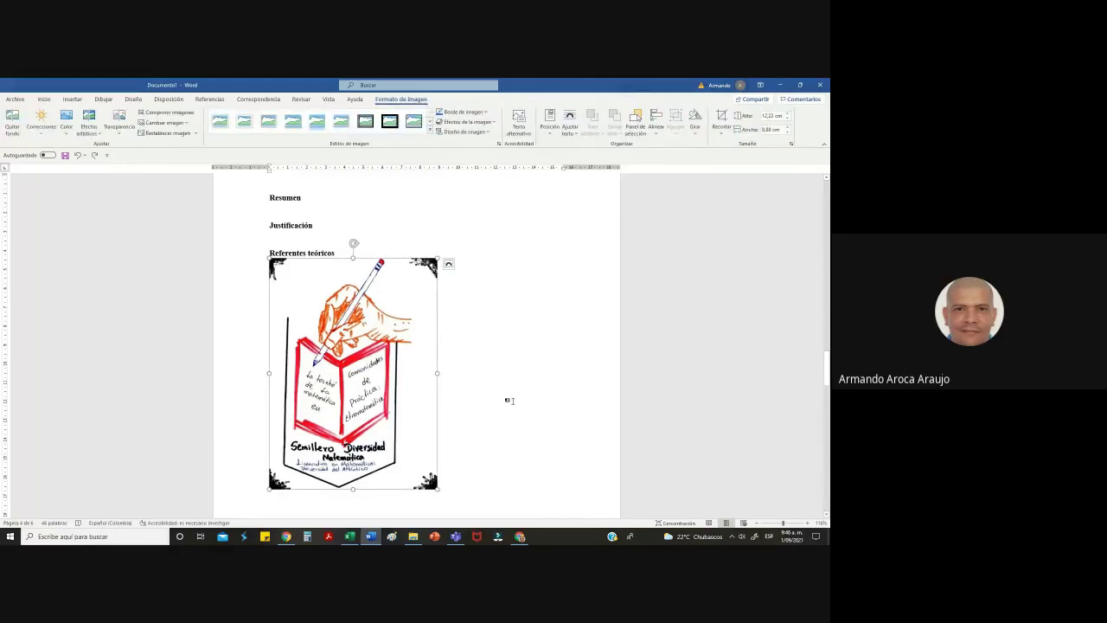
{"action": "left_click", "coordinate": [343, 253]}
{"action": "key", "text": "Return"}
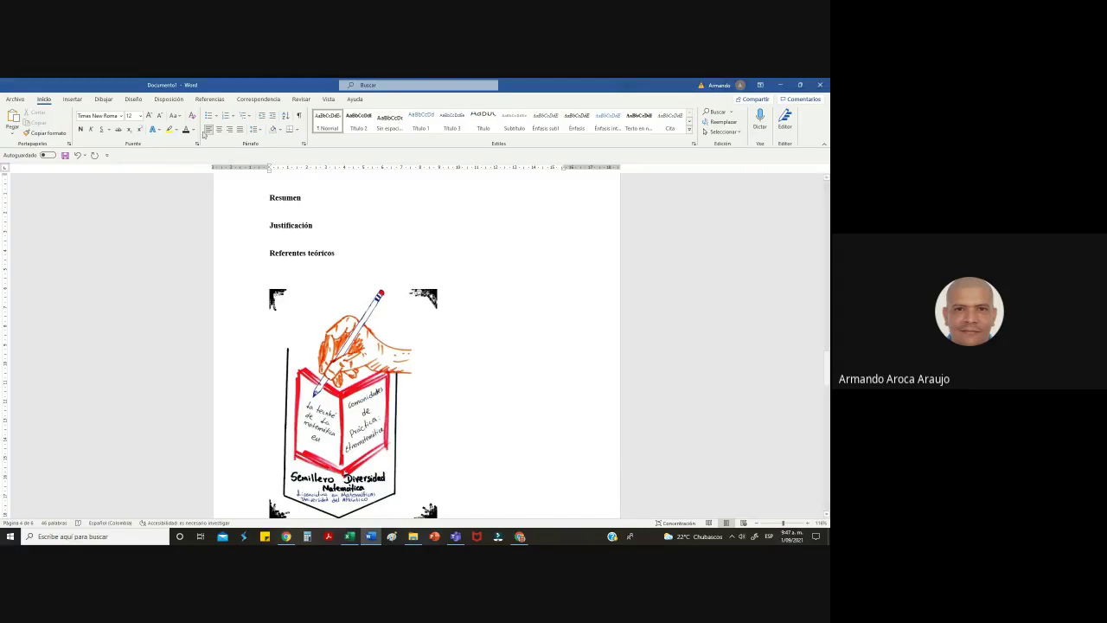
Insert a table of three columns and three rows under Justificación, separated from the heading by an empty line
{"action": "left_click", "coordinate": [134, 100]}
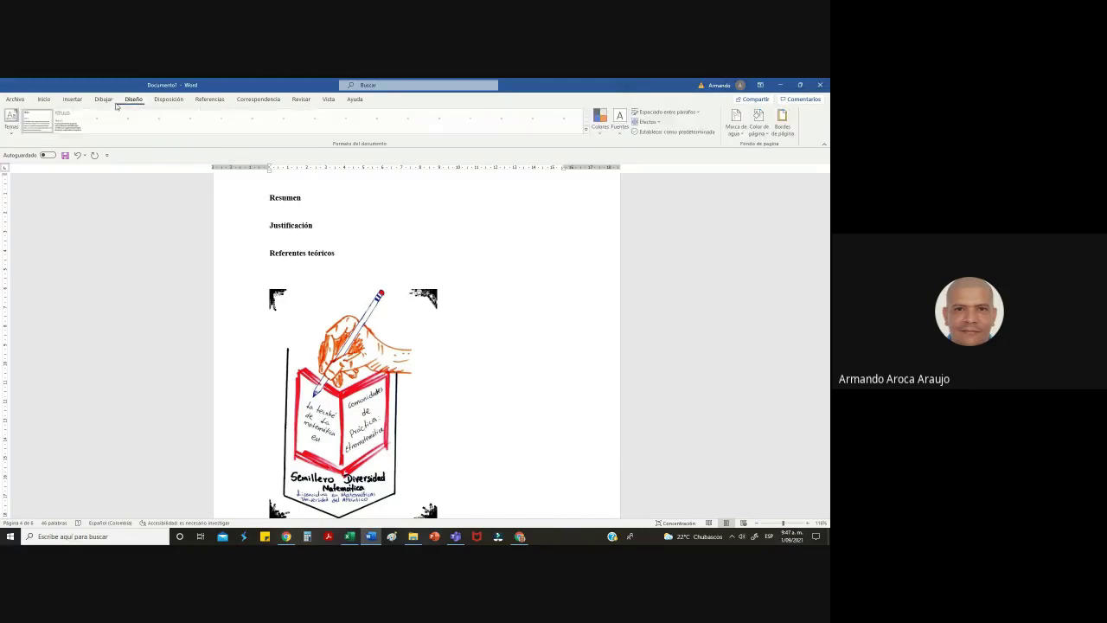
{"action": "left_click", "coordinate": [72, 100]}
{"action": "left_click", "coordinate": [83, 123]}
{"action": "left_click", "coordinate": [95, 179]}
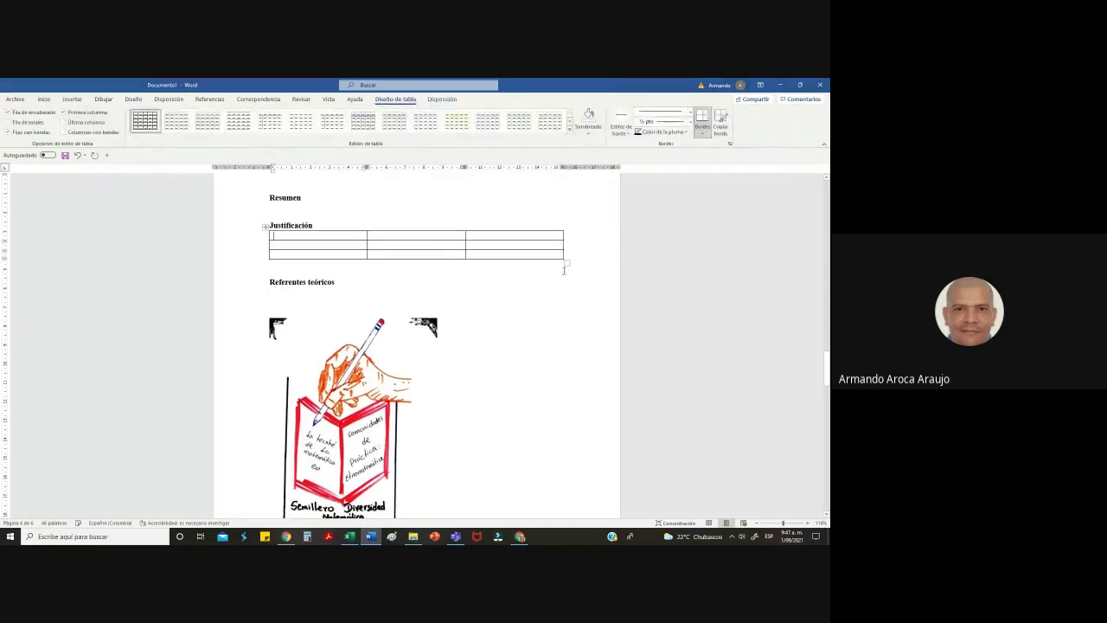
{"action": "left_click", "coordinate": [336, 224]}
{"action": "key", "text": "Return"}
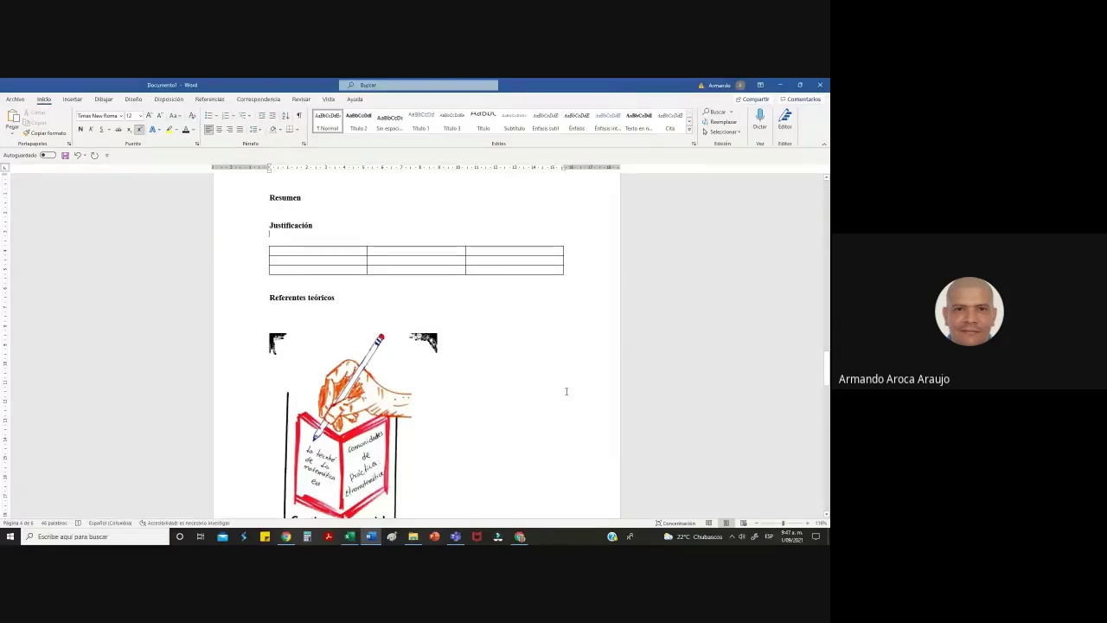
Fill the table's first row with the column headers "Localidad", "Edad" and "Fecha"
{"action": "left_click", "coordinate": [333, 253]}
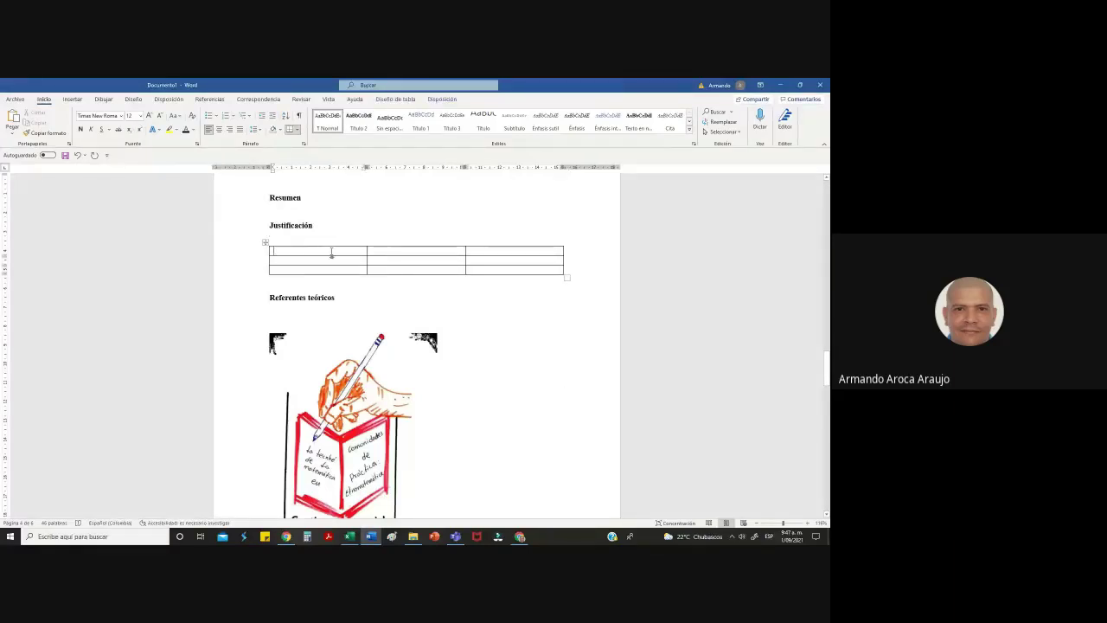
{"action": "type", "text": "Localidad"}
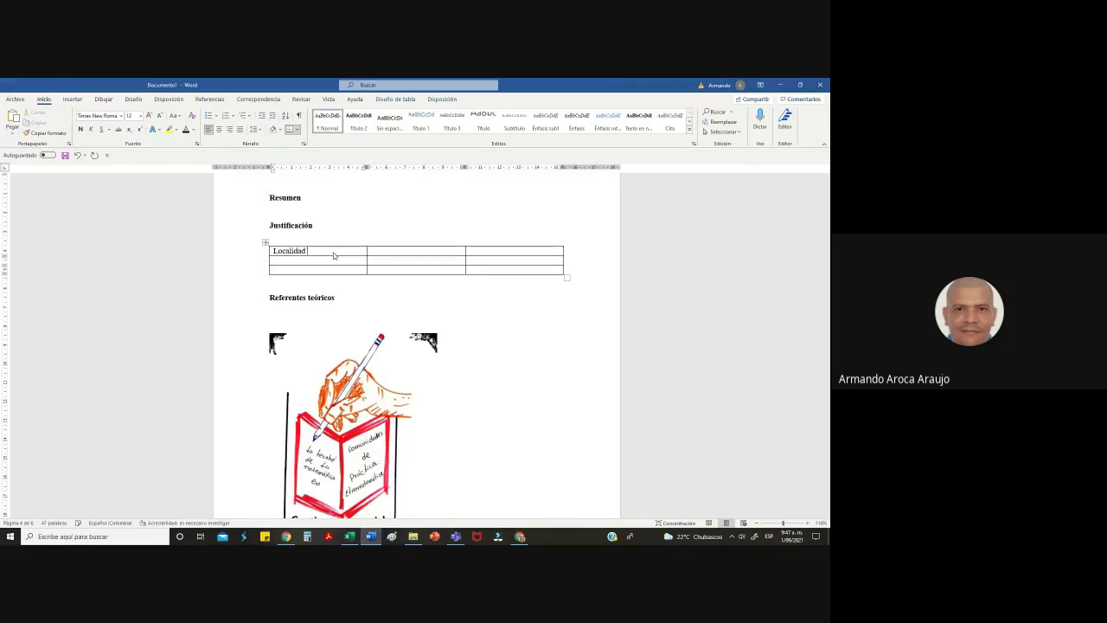
{"action": "left_click", "coordinate": [382, 253]}
{"action": "type", "text": "Edad"}
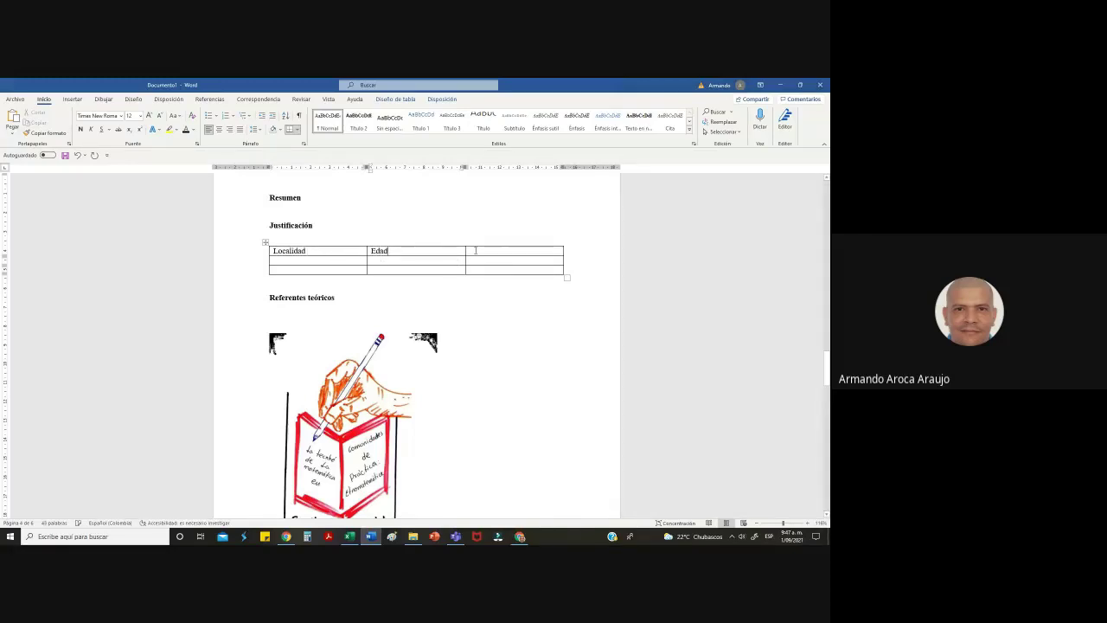
{"action": "left_click", "coordinate": [513, 260]}
{"action": "type", "text": "Fecha"}
Center and bold the table's header row and shade it light green
{"action": "left_click", "coordinate": [264, 251]}
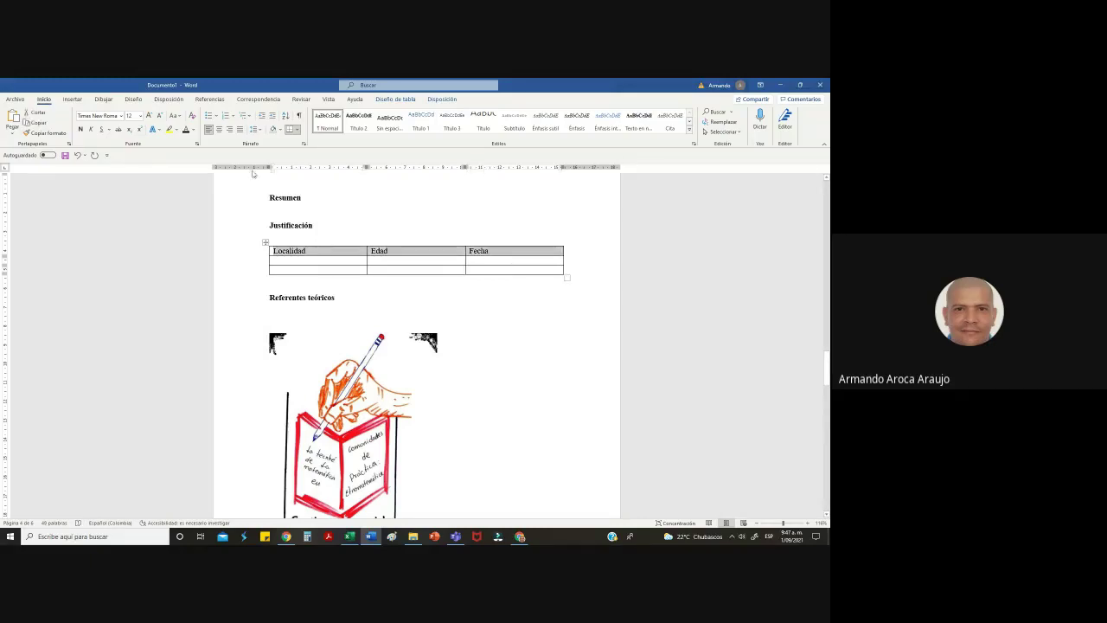
{"action": "left_click", "coordinate": [219, 128]}
{"action": "left_click", "coordinate": [79, 128]}
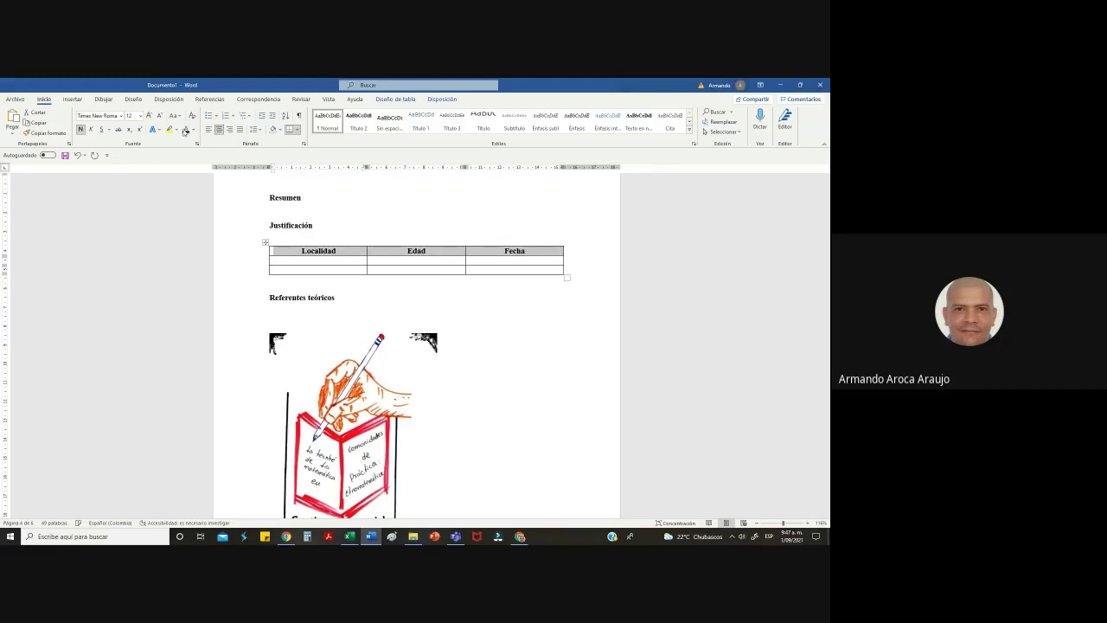
{"action": "left_click", "coordinate": [278, 128]}
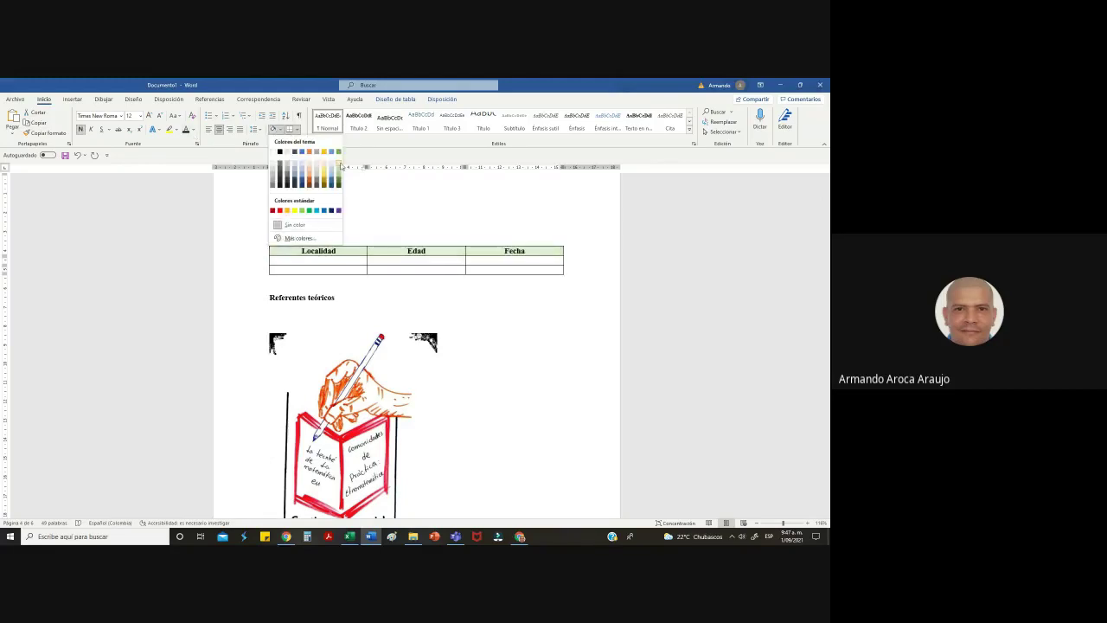
{"action": "left_click", "coordinate": [338, 164]}
{"action": "left_click", "coordinate": [477, 307]}
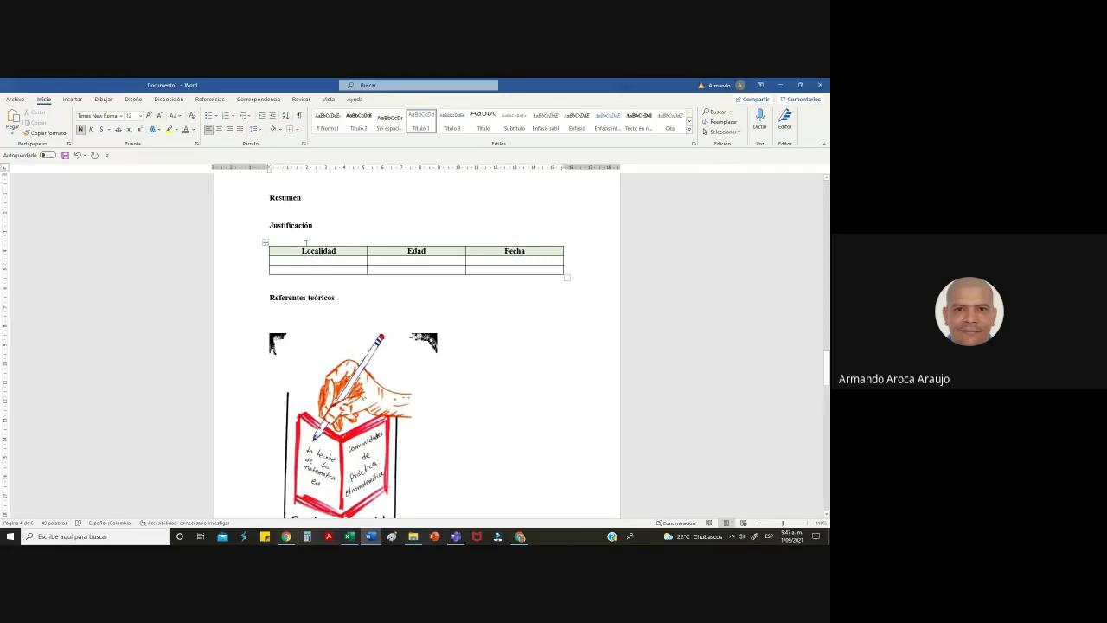
Add several short lines of random filler text on the blank page numbered 2, before the Resumen section
{"action": "scroll", "coordinate": [410, 224], "scroll_direction": "down", "scroll_amount": 5}
{"action": "scroll", "coordinate": [449, 270], "scroll_direction": "up", "scroll_amount": 4}
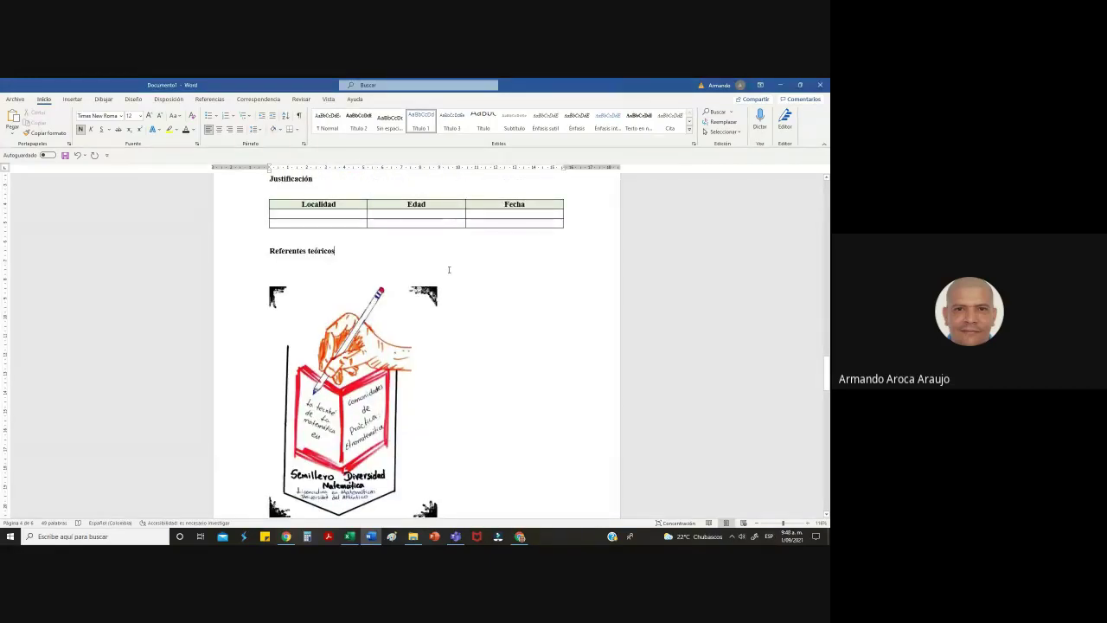
{"action": "scroll", "coordinate": [449, 270], "scroll_direction": "up", "scroll_amount": 3}
{"action": "scroll", "coordinate": [449, 270], "scroll_direction": "up", "scroll_amount": 10}
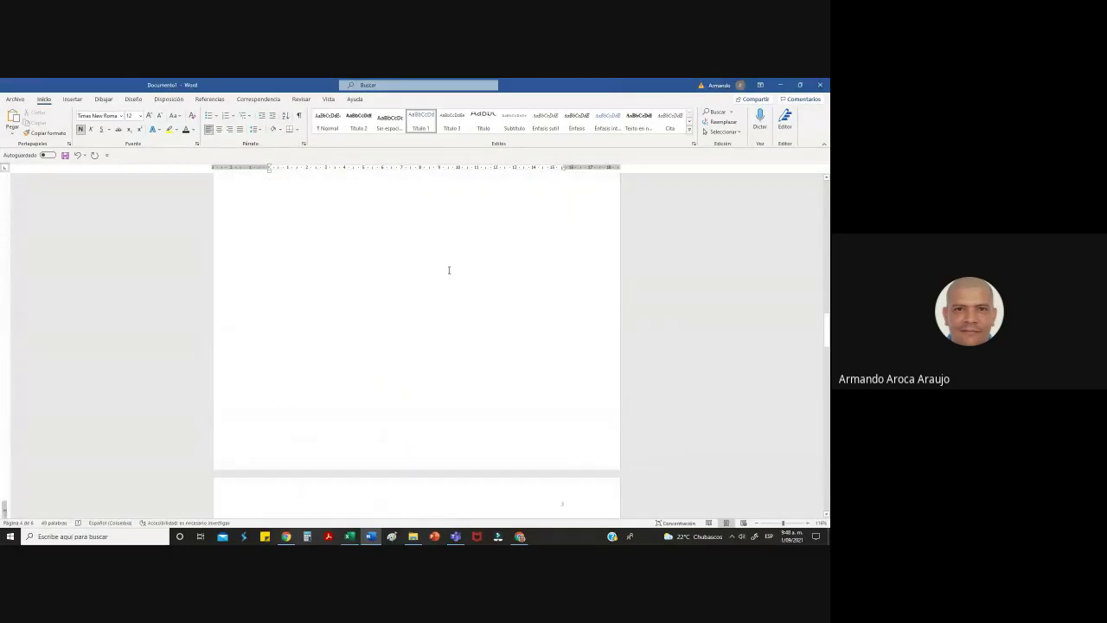
{"action": "left_click", "coordinate": [486, 461]}
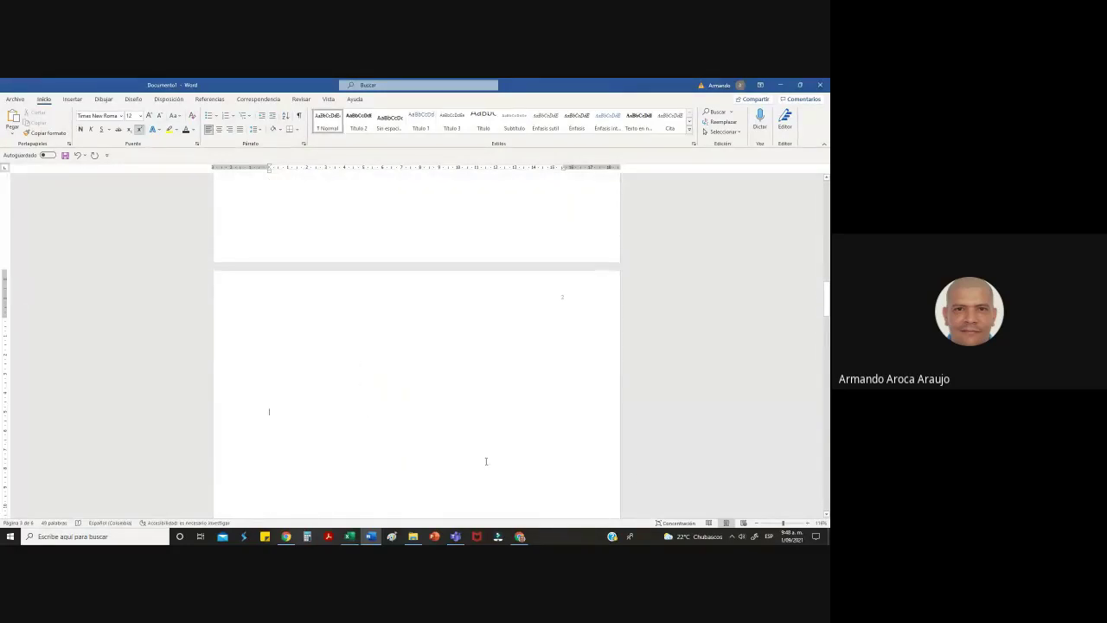
{"action": "type", "text": "dfasdf"}
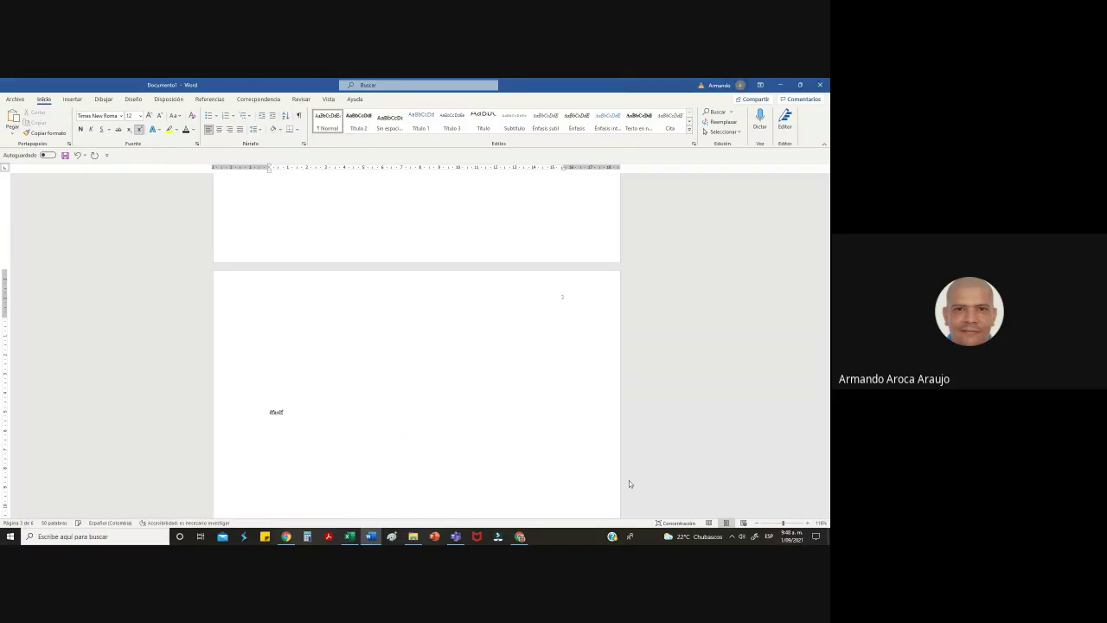
{"action": "type", "text": " sfs s s s sfs sfs sf s45fs"}
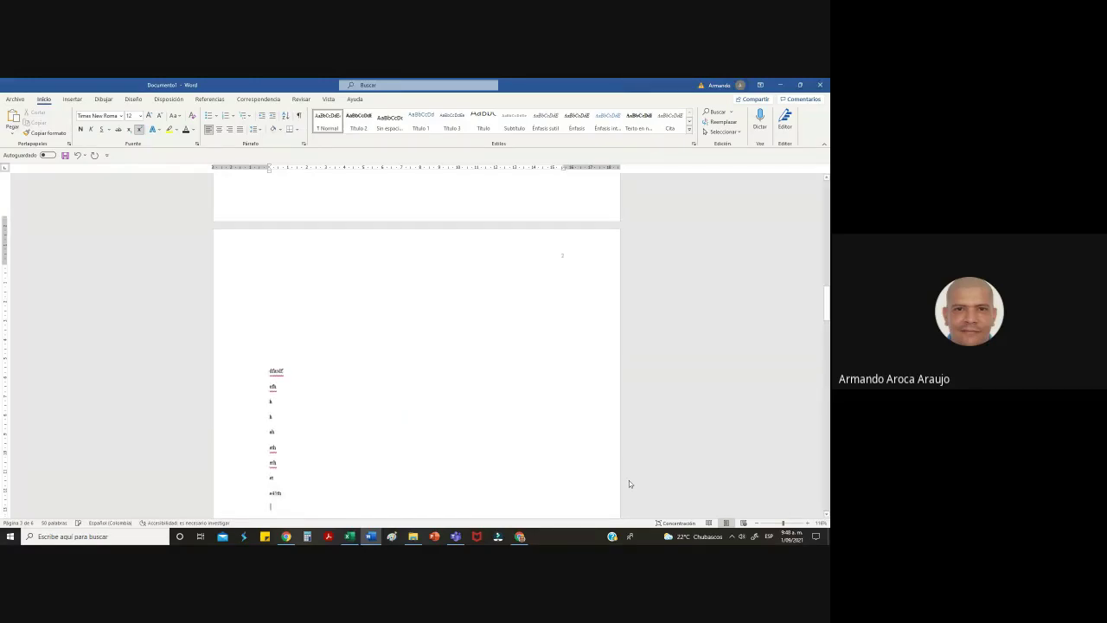
Delete the empty lines above the Resumen heading so that it starts on the first line of page 3
{"action": "scroll", "coordinate": [397, 493], "scroll_direction": "down", "scroll_amount": 5}
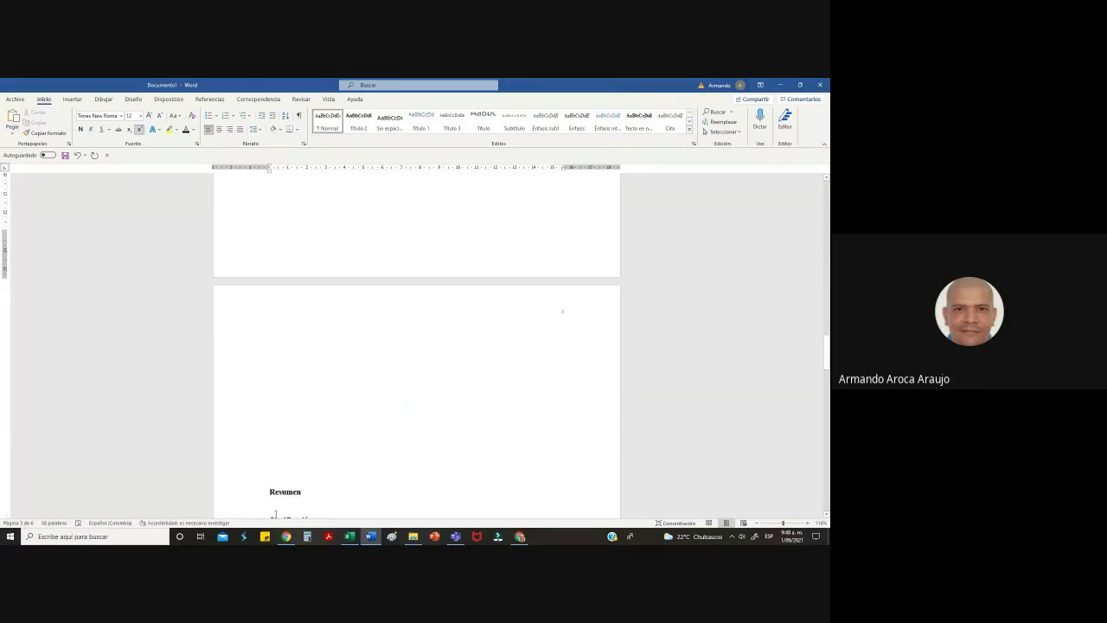
{"action": "scroll", "coordinate": [271, 490], "scroll_direction": "down", "scroll_amount": 2}
{"action": "scroll", "coordinate": [277, 378], "scroll_direction": "up", "scroll_amount": 2}
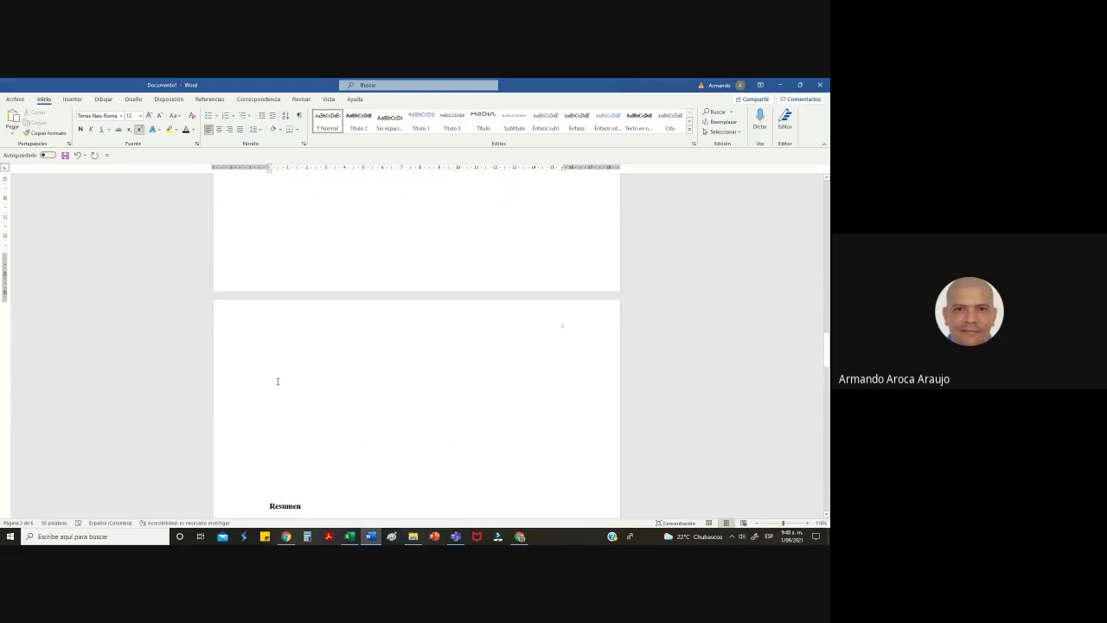
{"action": "scroll", "coordinate": [276, 372], "scroll_direction": "down", "scroll_amount": 2}
{"action": "scroll", "coordinate": [286, 407], "scroll_direction": "up", "scroll_amount": 3}
{"action": "scroll", "coordinate": [286, 383], "scroll_direction": "down", "scroll_amount": 2}
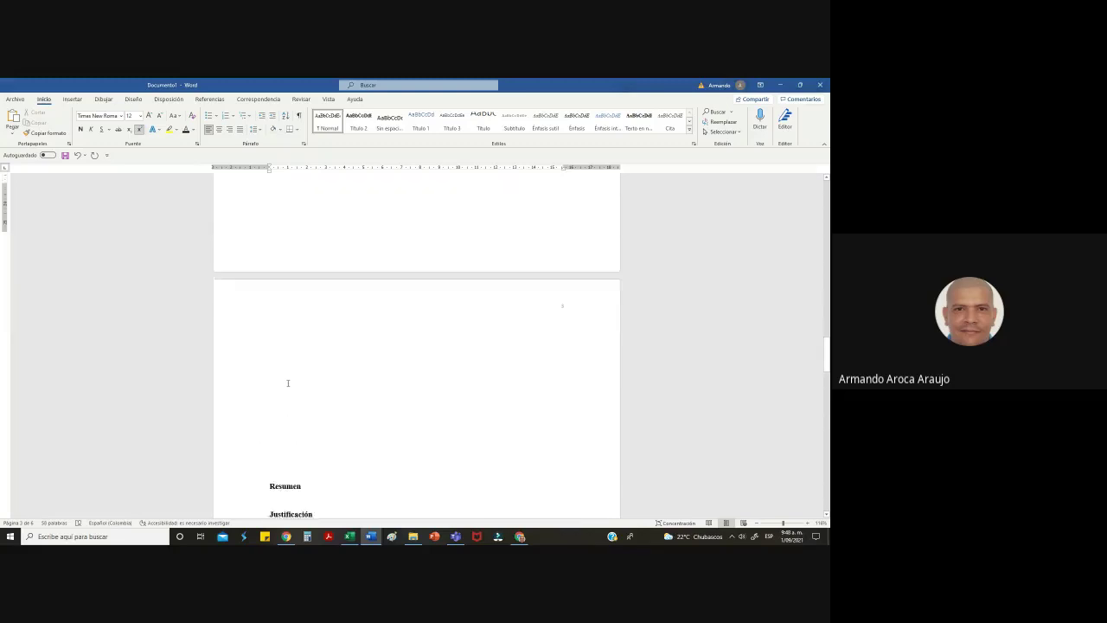
{"action": "left_click", "coordinate": [292, 285]}
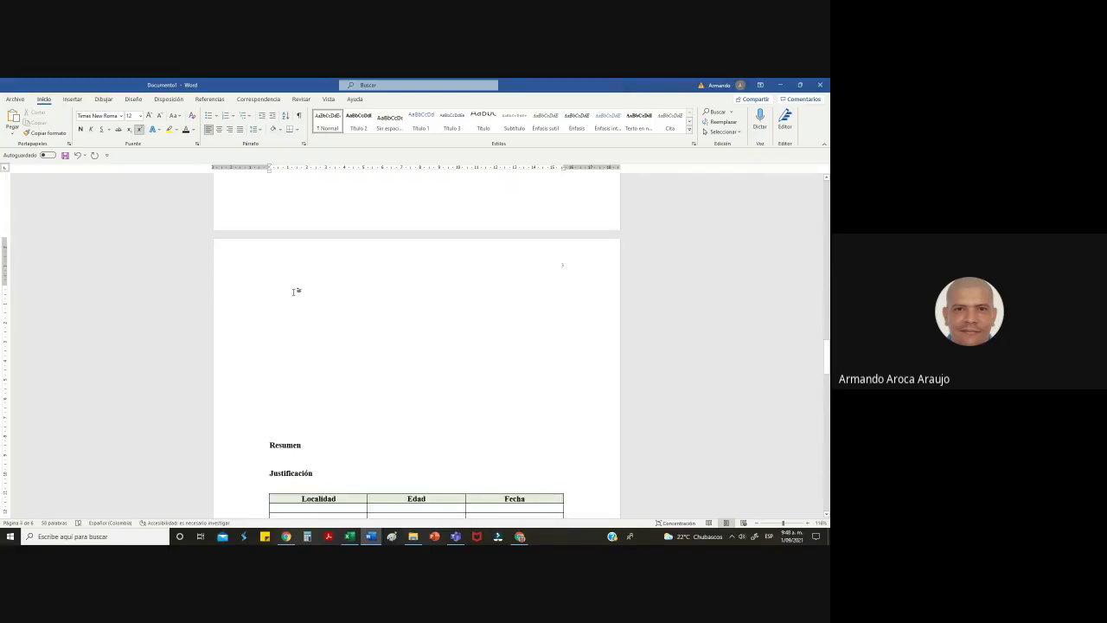
{"action": "key", "text": "Delete"}
{"action": "key", "text": "Delete"}
{"action": "key", "text": "Delete"}
{"action": "key", "text": "Delete"}
{"action": "key", "text": "Delete"}
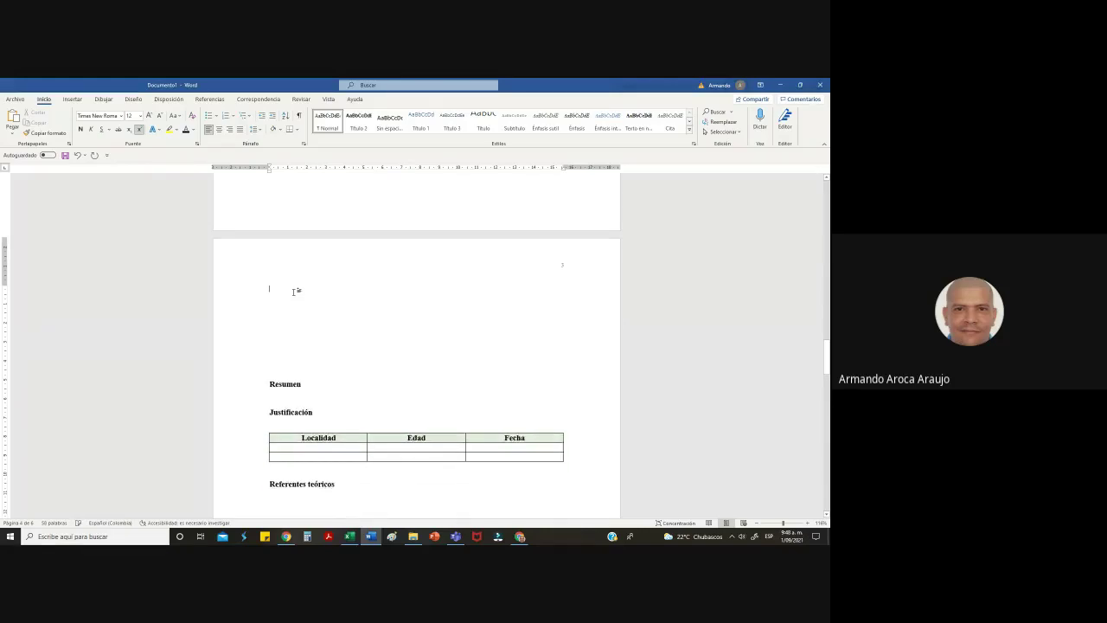
{"action": "key", "text": "Delete"}
{"action": "key", "text": "Delete"}
{"action": "key", "text": "Delete"}
{"action": "key", "text": "Delete"}
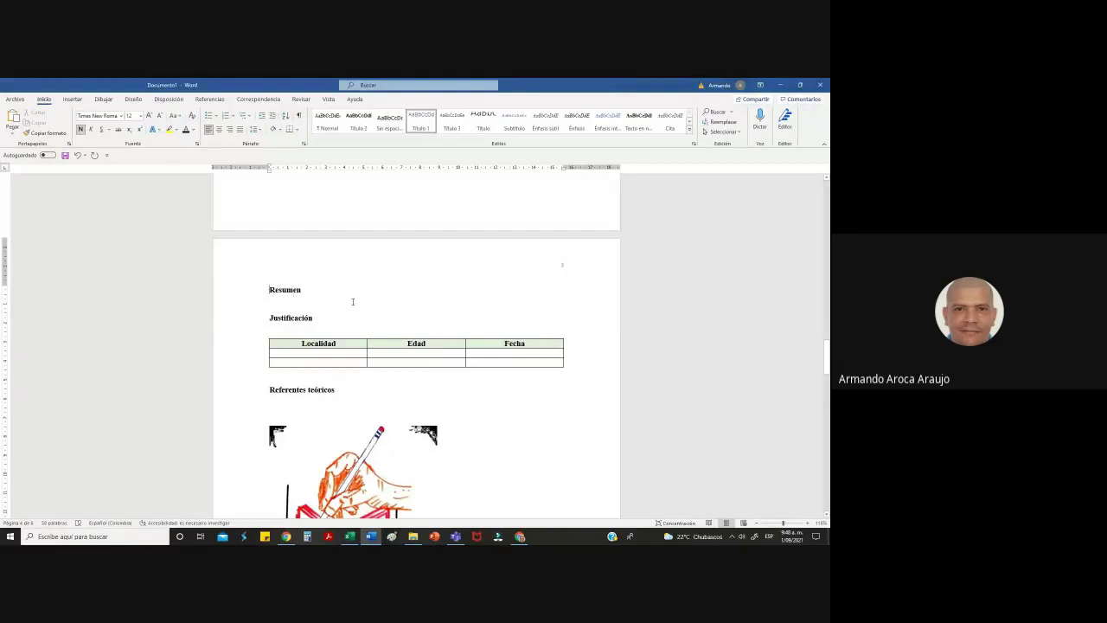
Switch to the Google Meet call in Chrome and turn the microphone off and back on
{"action": "scroll", "coordinate": [335, 303], "scroll_direction": "up", "scroll_amount": 3}
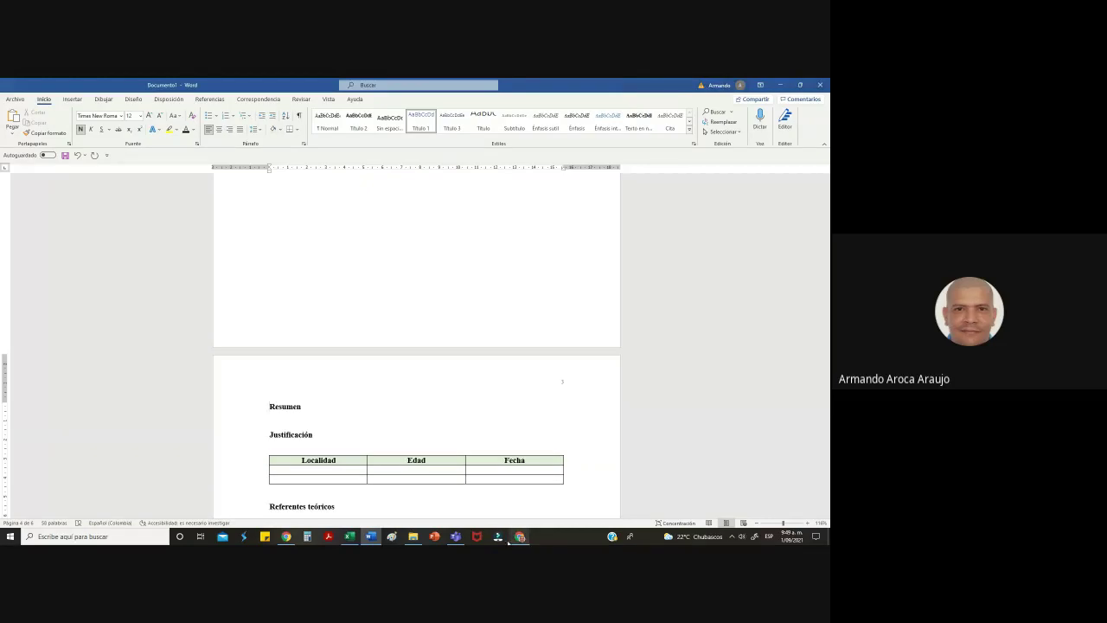
{"action": "left_click", "coordinate": [520, 536]}
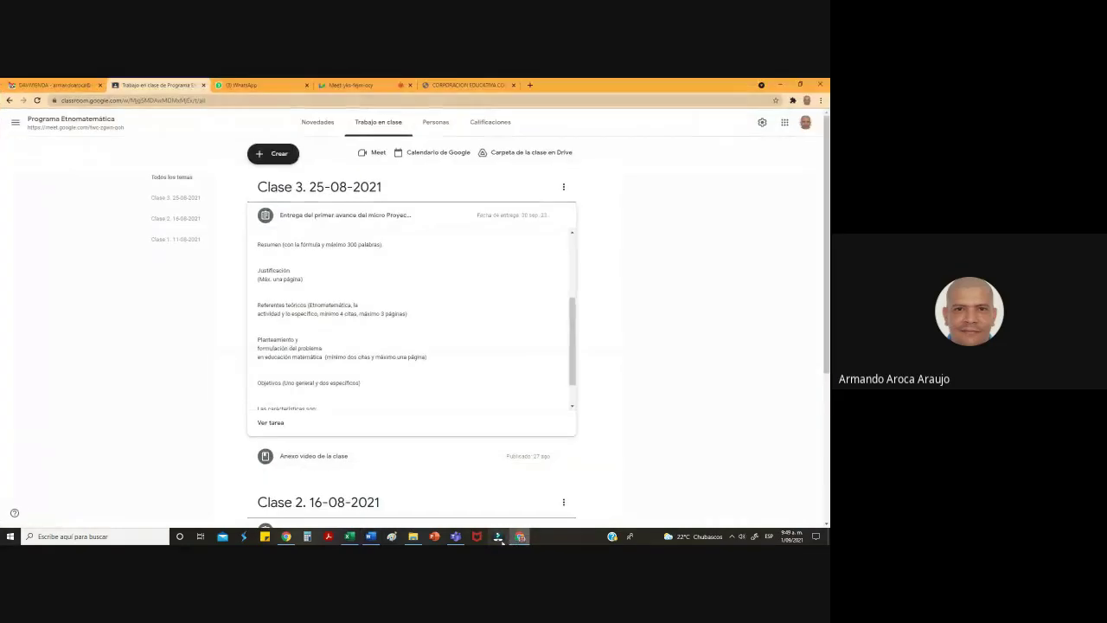
{"action": "left_click", "coordinate": [355, 85]}
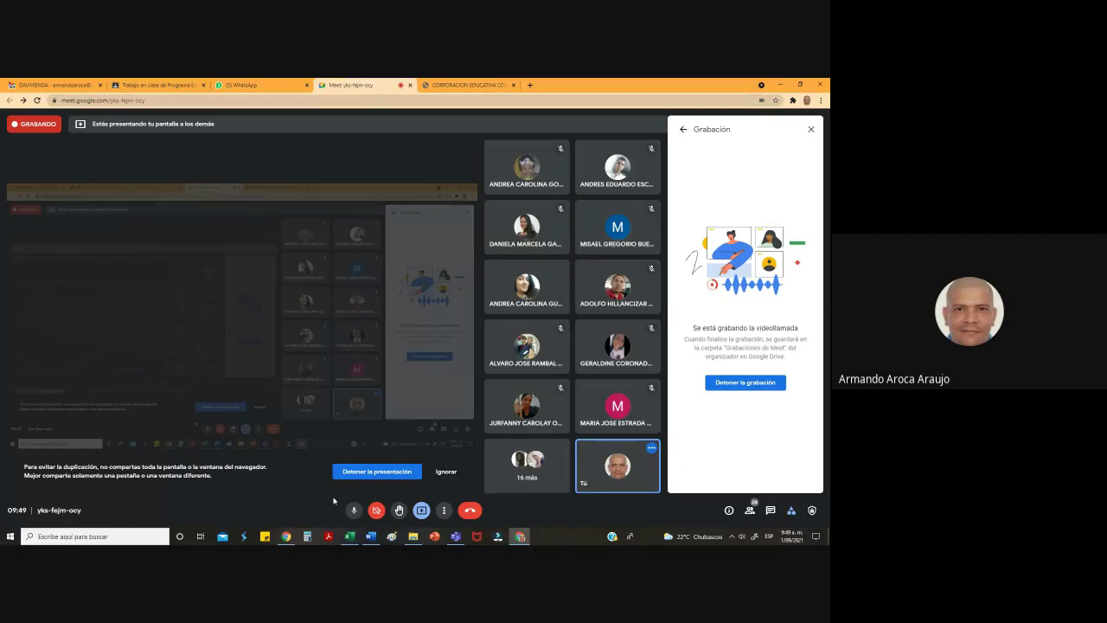
{"action": "key", "text": "ctrl+d"}
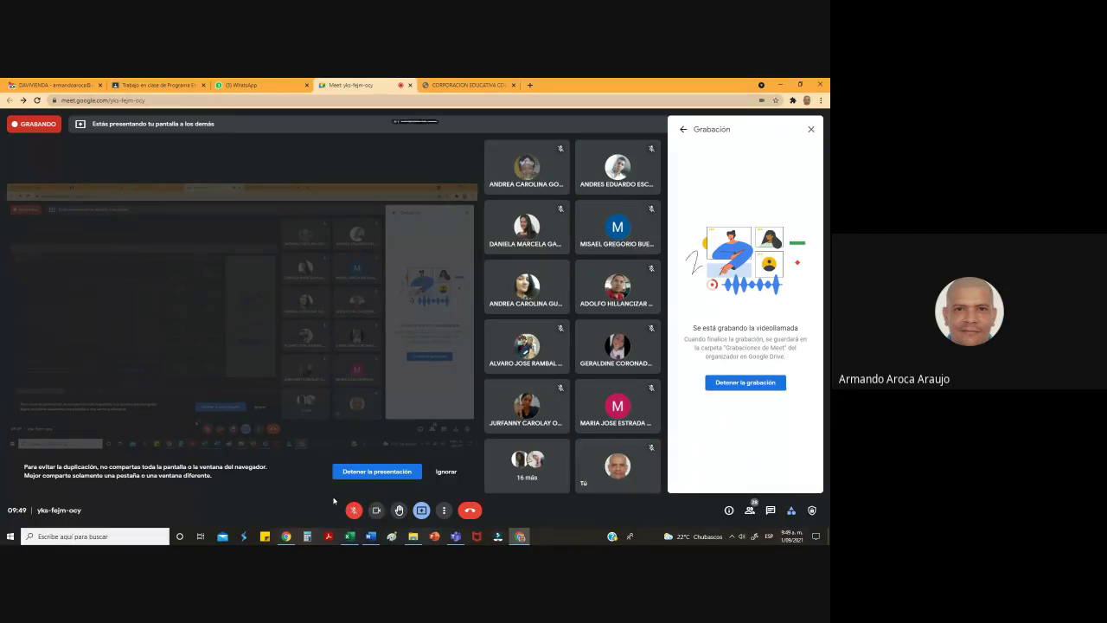
{"action": "key", "text": "ctrl+e"}
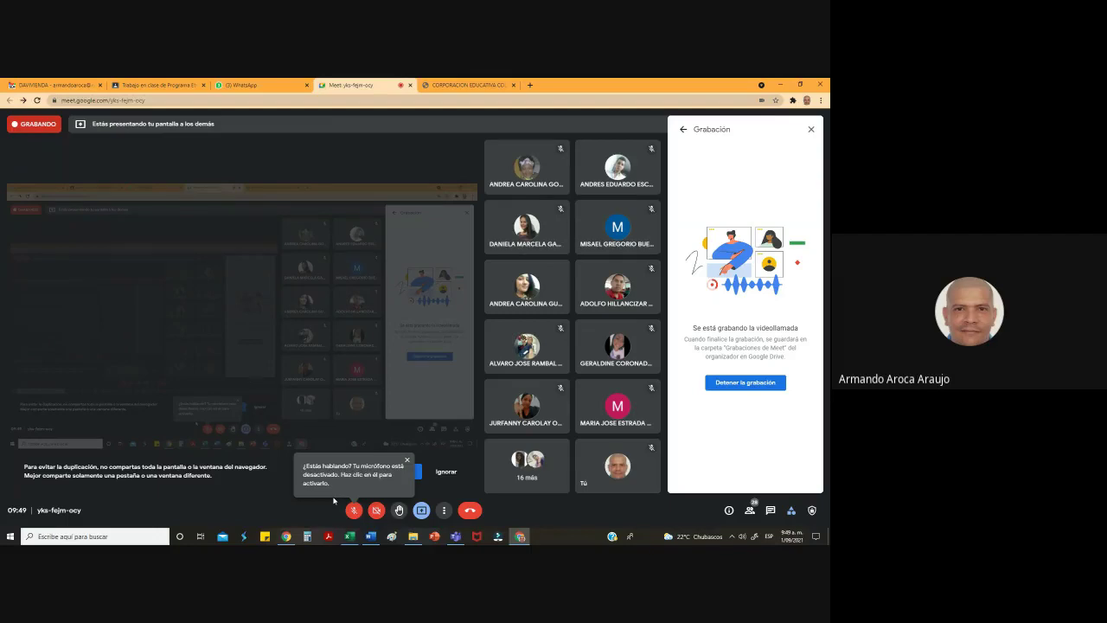
{"action": "key", "text": "ctrl+e"}
{"action": "key", "text": "ctrl+e"}
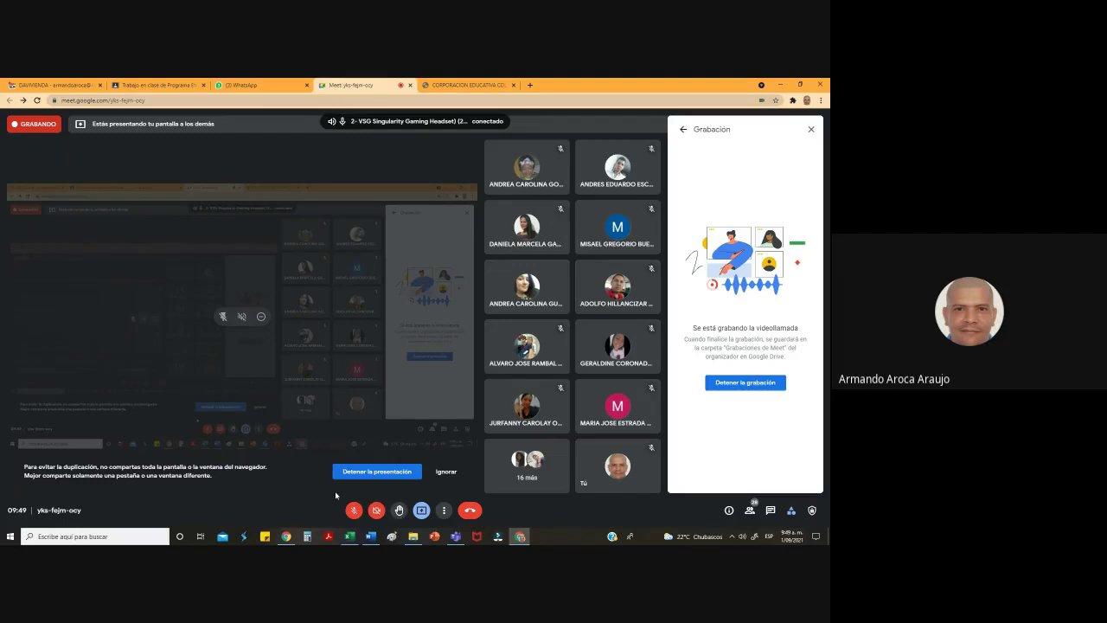
{"action": "key", "text": "ctrl+d"}
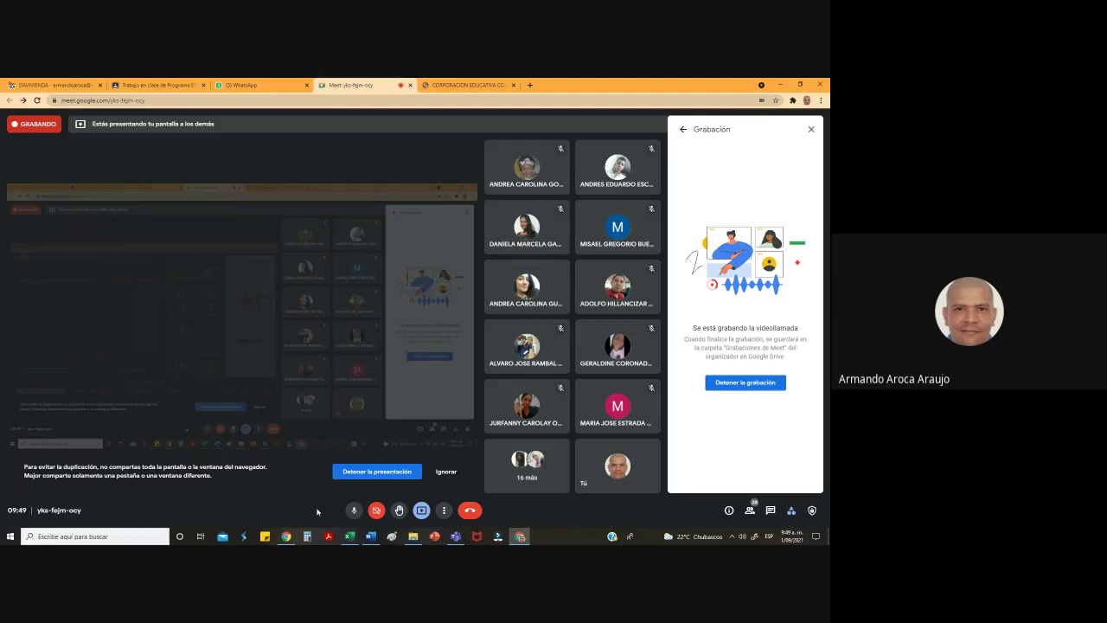
Toggle the call's microphone off and on repeatedly to try to restore the audio
{"action": "left_click", "coordinate": [355, 510]}
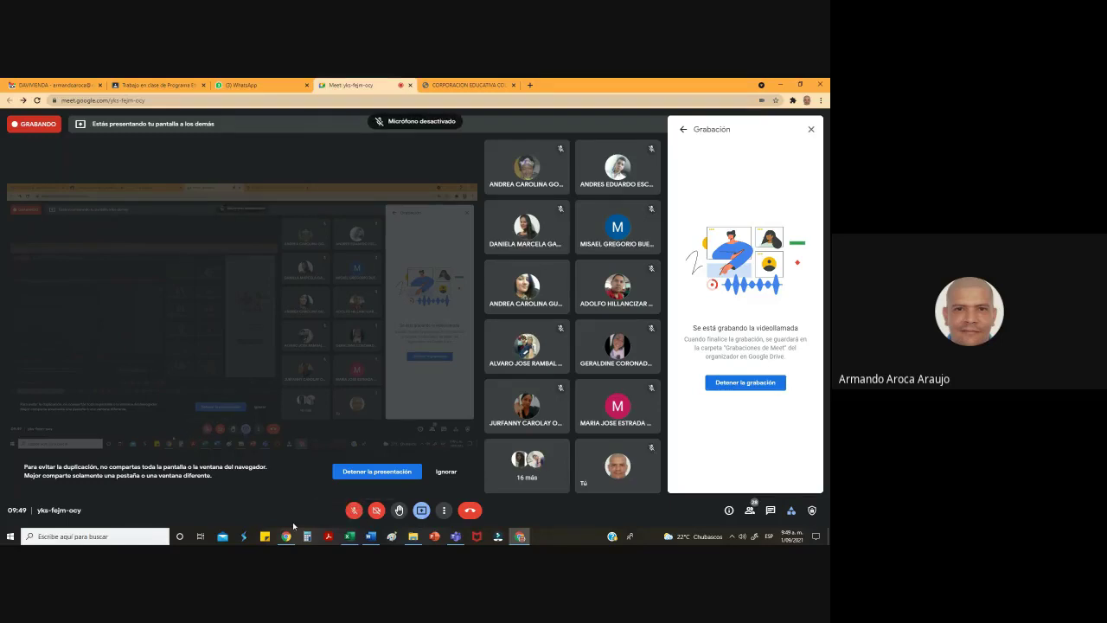
{"action": "left_click", "coordinate": [355, 510]}
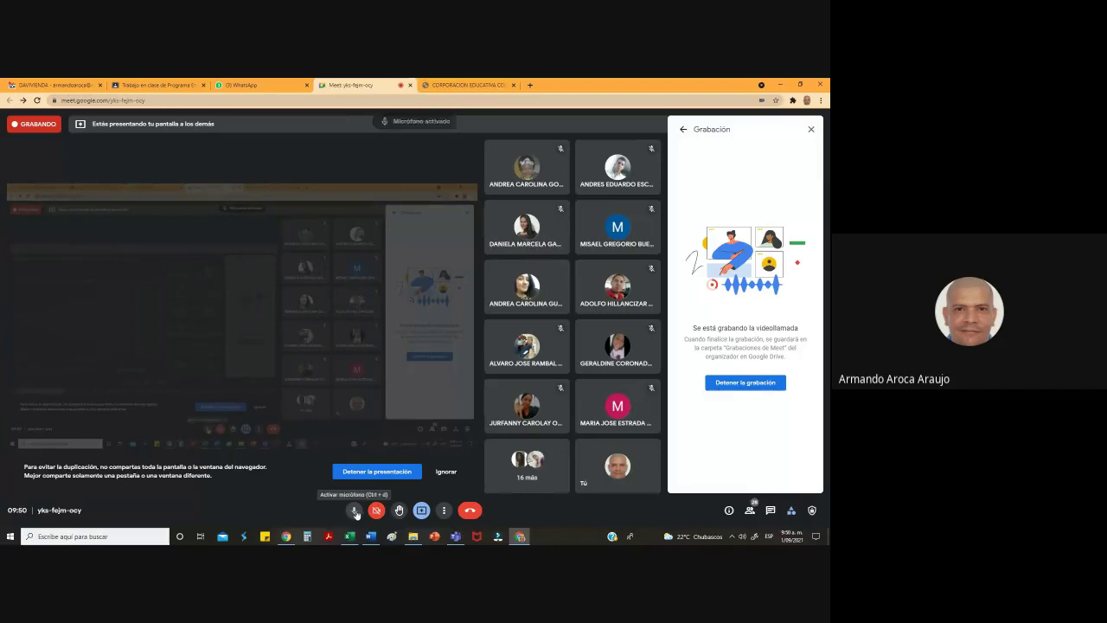
{"action": "left_click", "coordinate": [355, 511]}
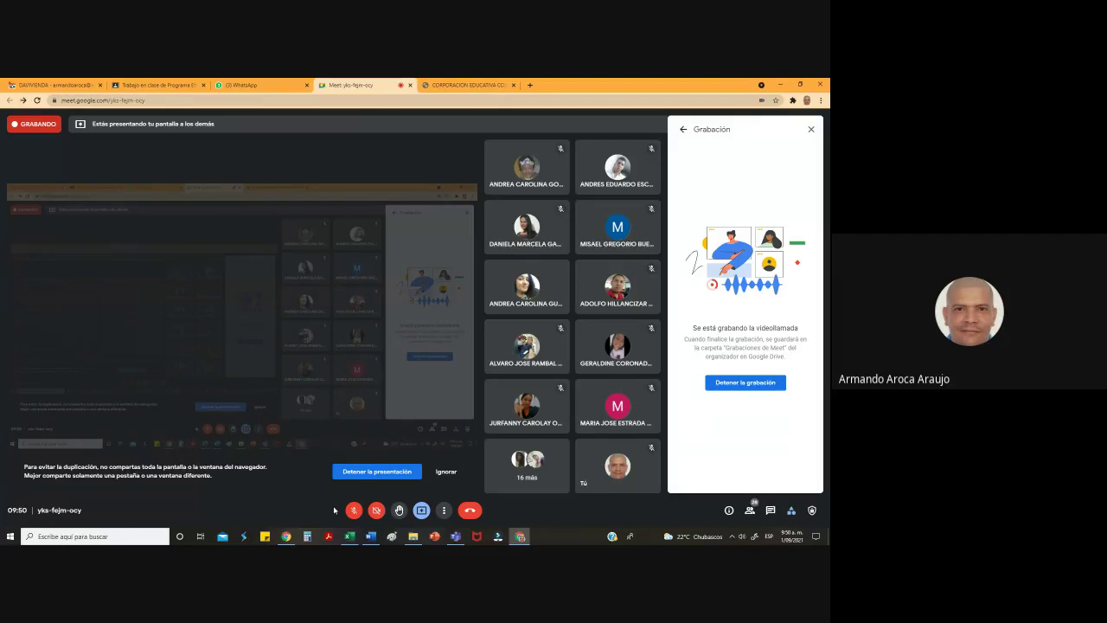
{"action": "key", "text": "ctrl+e"}
{"action": "key", "text": "ctrl+e"}
{"action": "key", "text": "ctrl+e"}
{"action": "key", "text": "ctrl+e"}
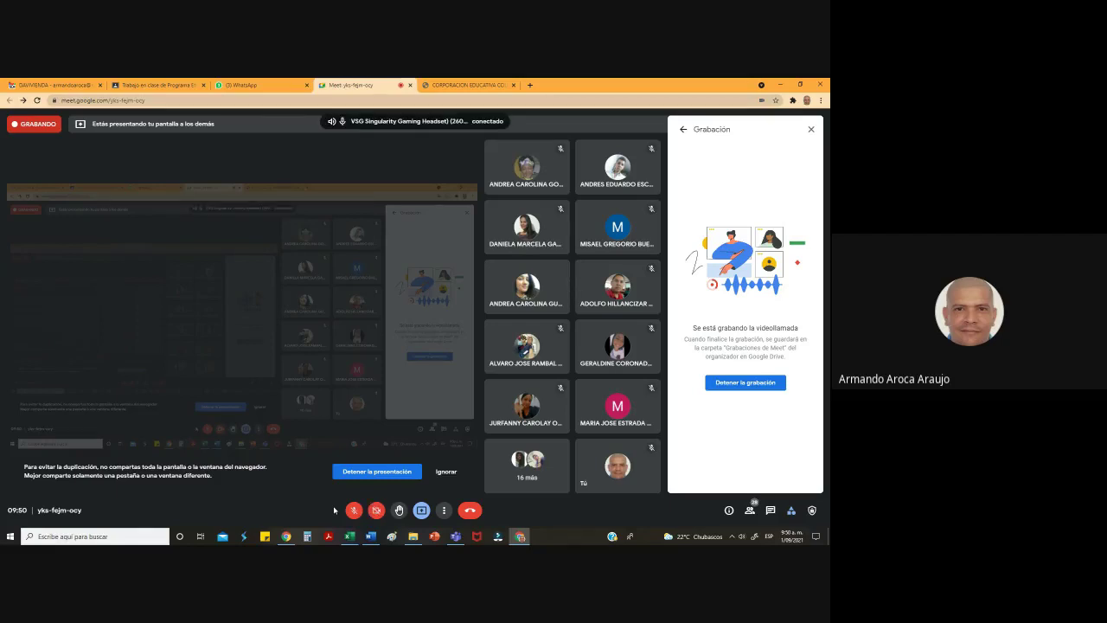
{"action": "left_click", "coordinate": [353, 510]}
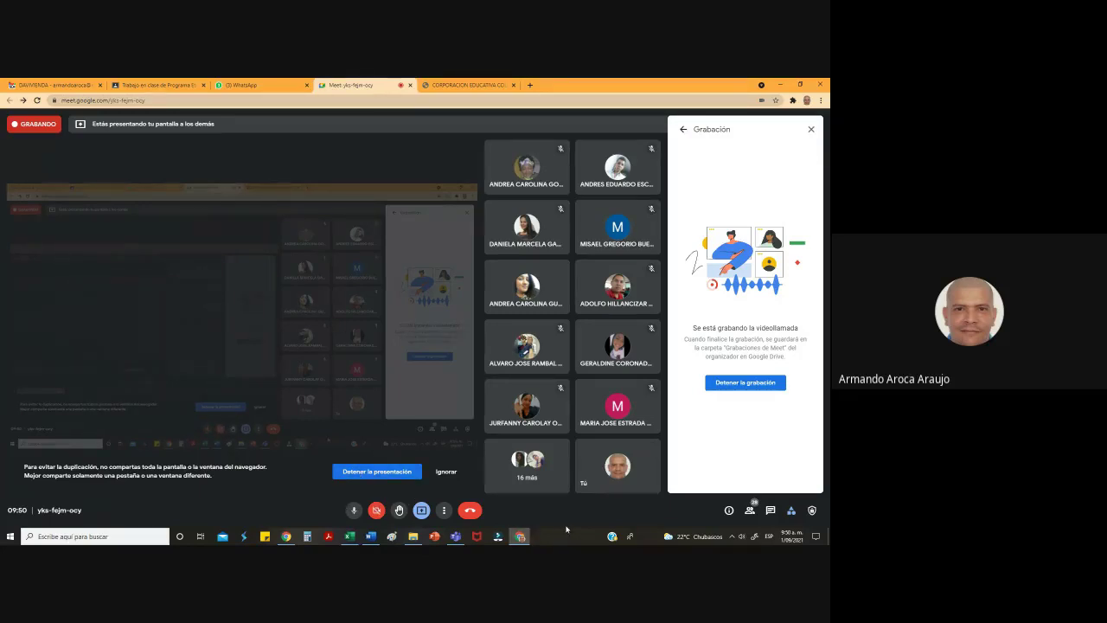
Send the message "Ahora se me deaño el microfono" to everyone in the call chat
{"action": "left_click", "coordinate": [770, 510]}
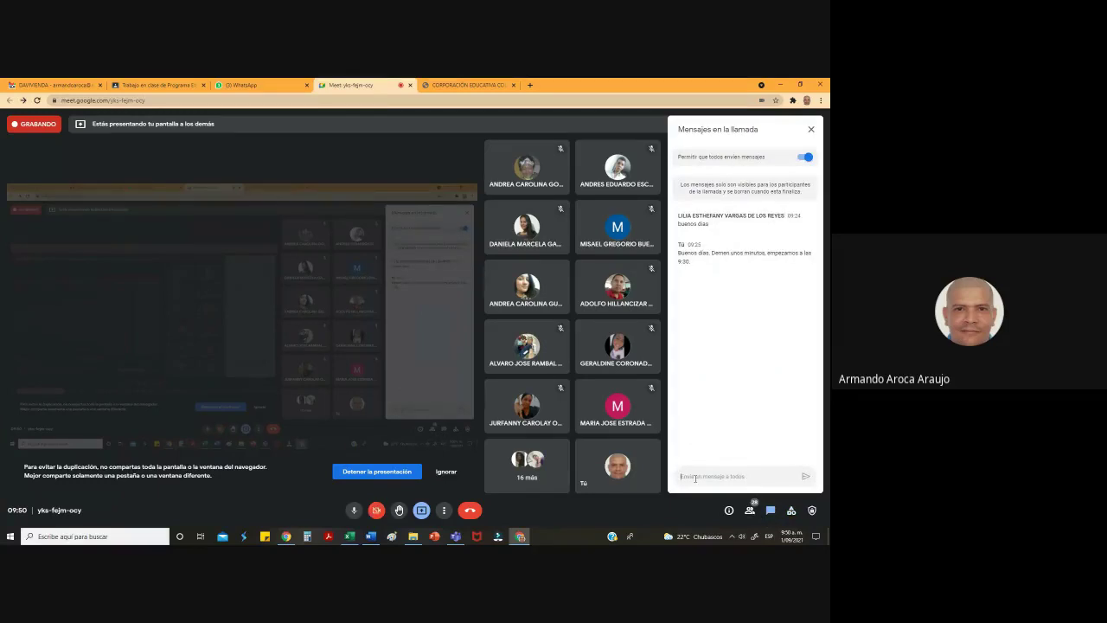
{"action": "type", "text": "Ahora se me de"}
{"action": "type", "text": "o el microfono"}
{"action": "key", "text": "Return"}
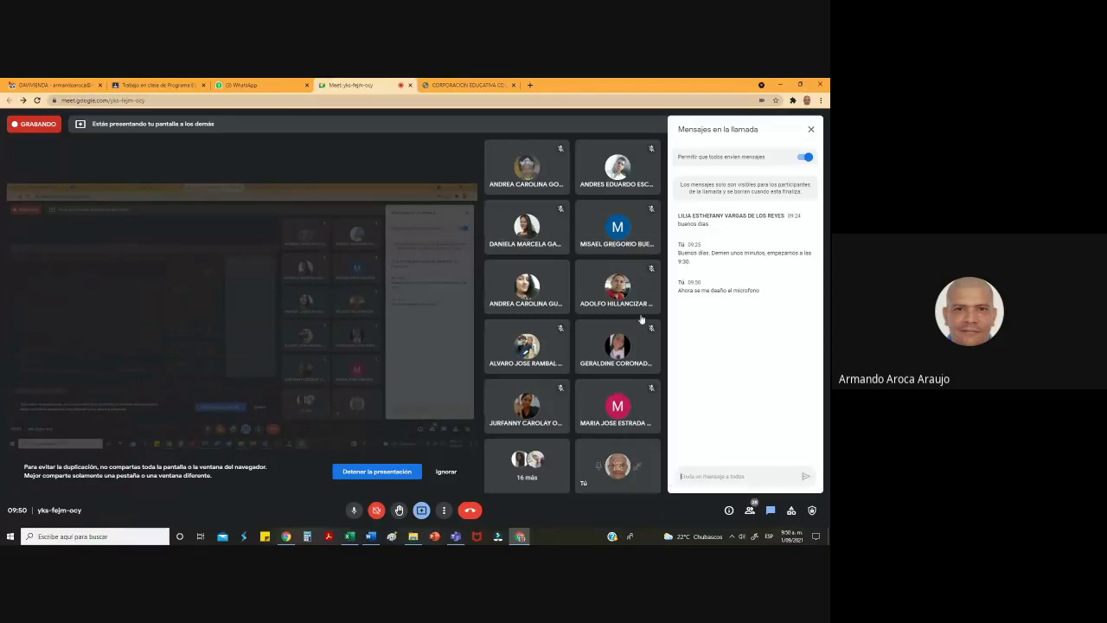
Retry toggling the call's microphone on and off, leaving it muted
{"action": "mouse_move", "coordinate": [544, 314]}
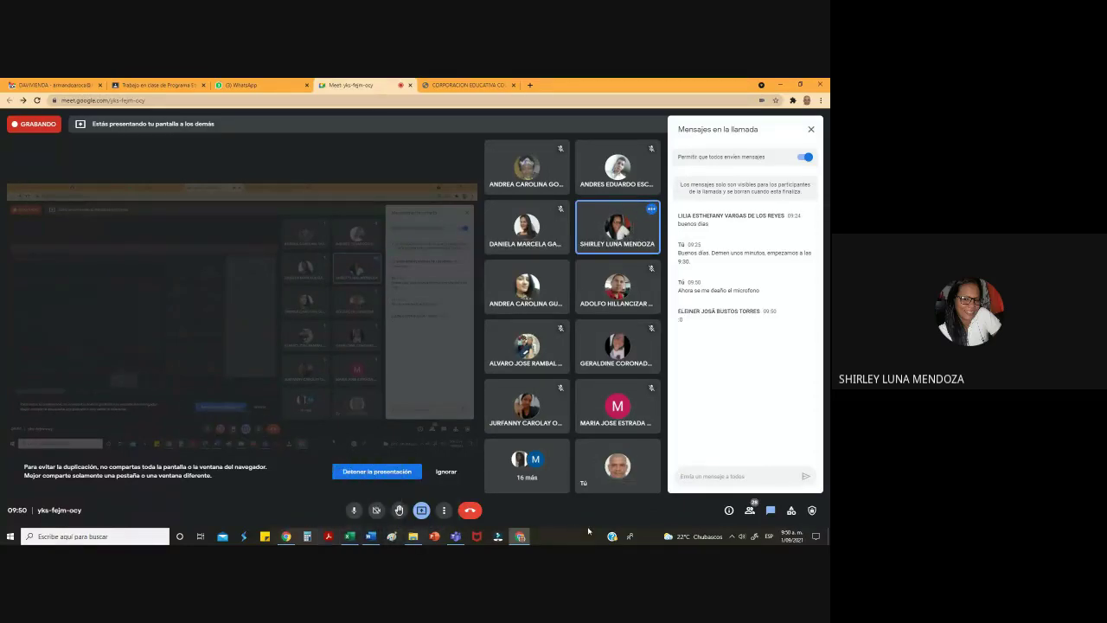
{"action": "left_click", "coordinate": [353, 512]}
{"action": "left_click", "coordinate": [354, 511]}
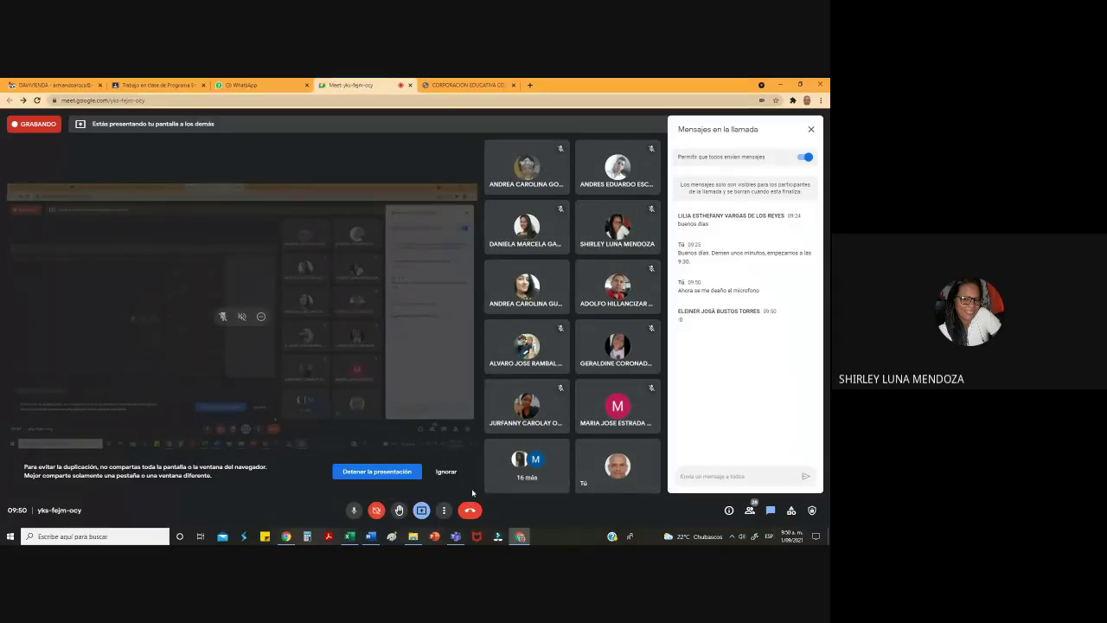
{"action": "key", "text": "ctrl+d"}
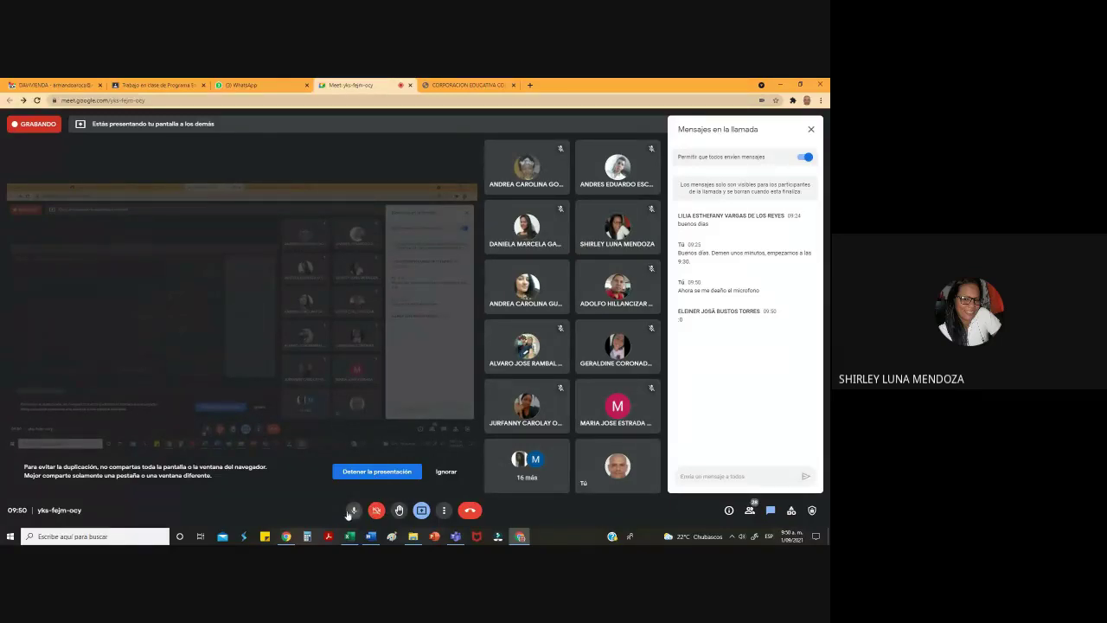
{"action": "key", "text": "ctrl+e"}
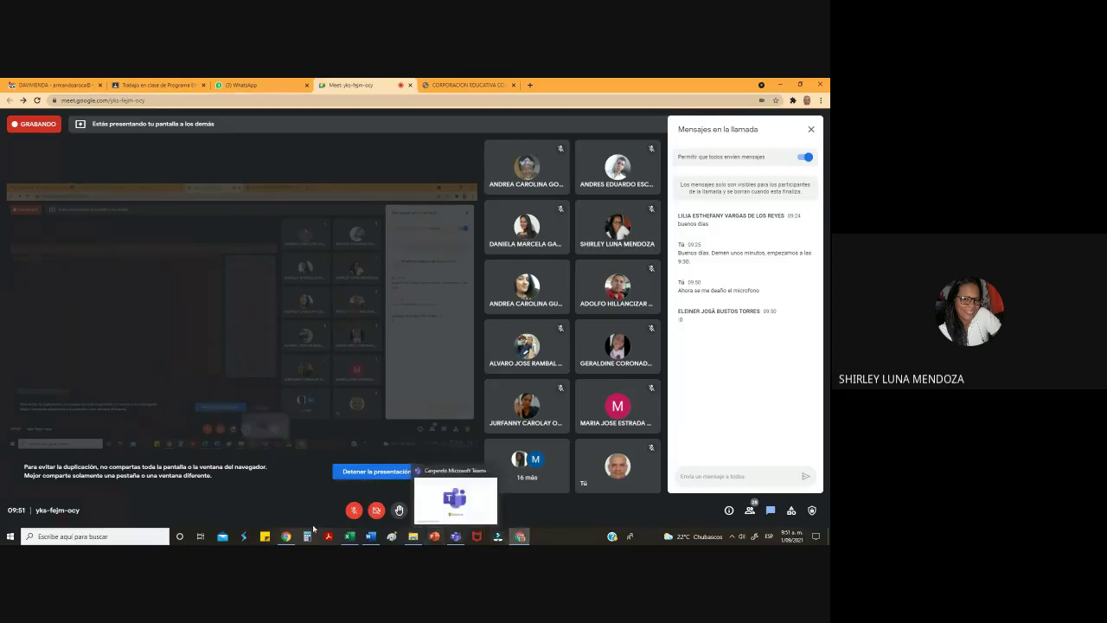
{"action": "key", "text": "ctrl+d"}
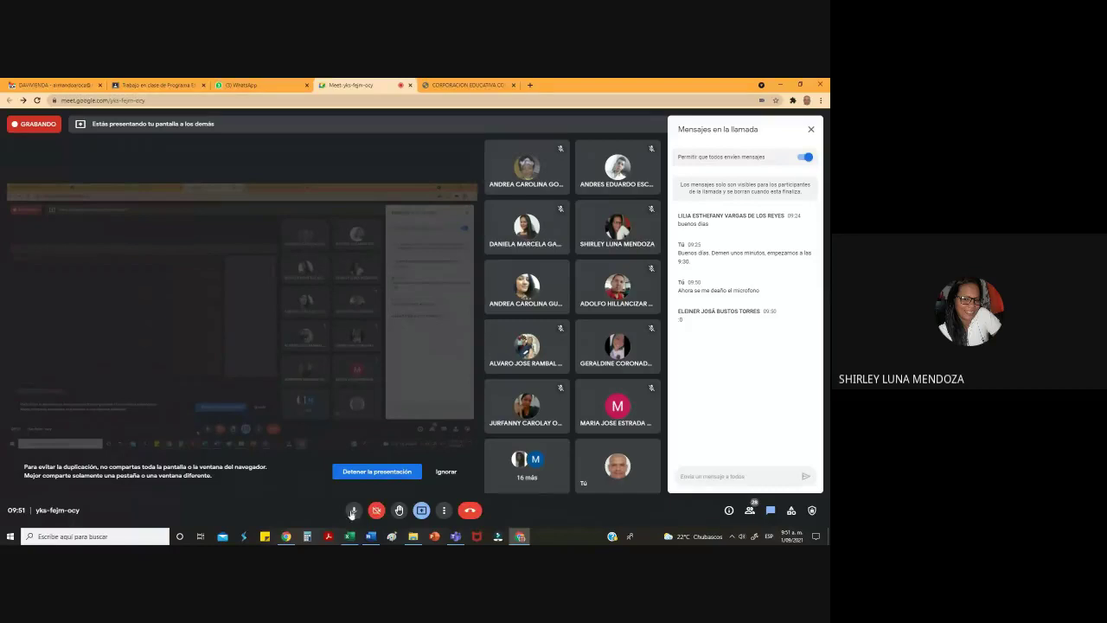
{"action": "left_click", "coordinate": [354, 510]}
Set the call's speakers to "Predeterminado - Altavoces (VSG Singularity Gaming Headset) (260d:2001)" and close the settings
{"action": "left_click", "coordinate": [442, 511]}
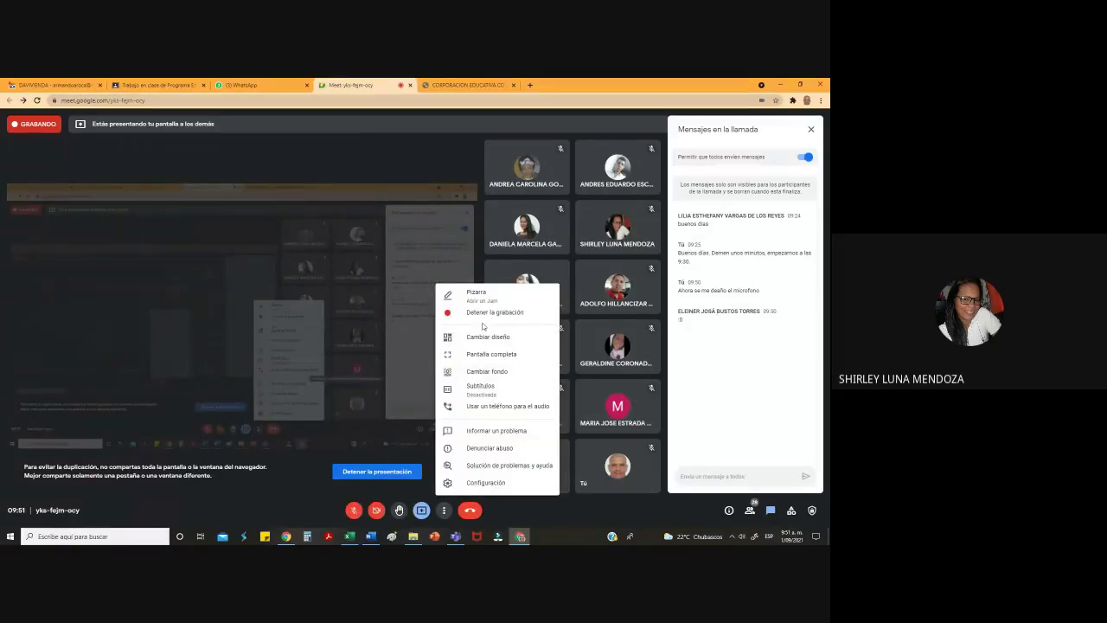
{"action": "left_click", "coordinate": [495, 484]}
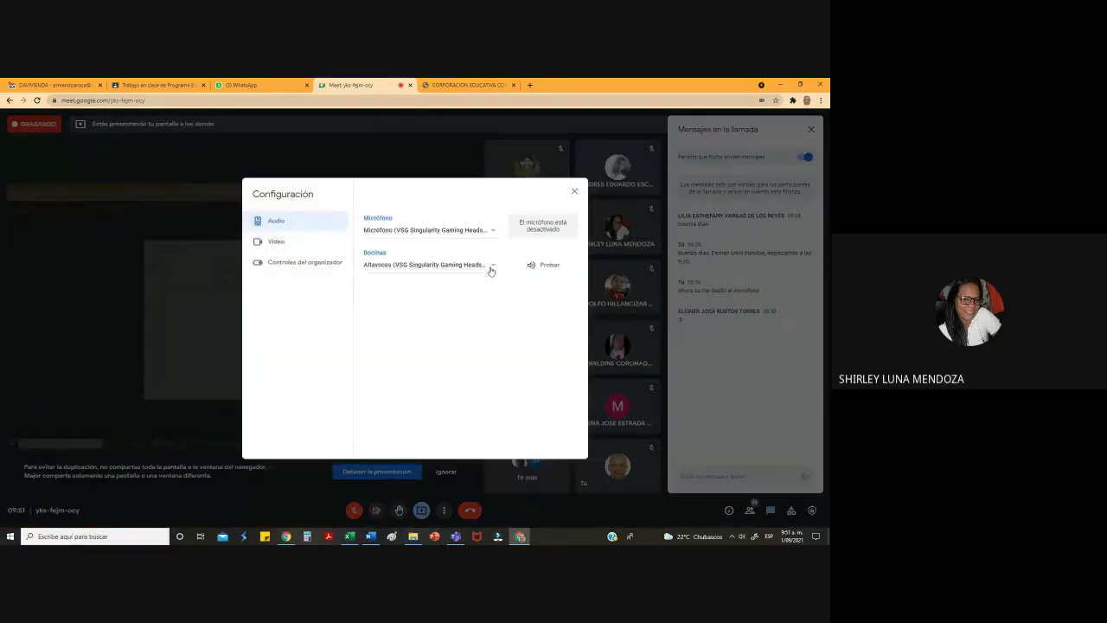
{"action": "left_click", "coordinate": [489, 267]}
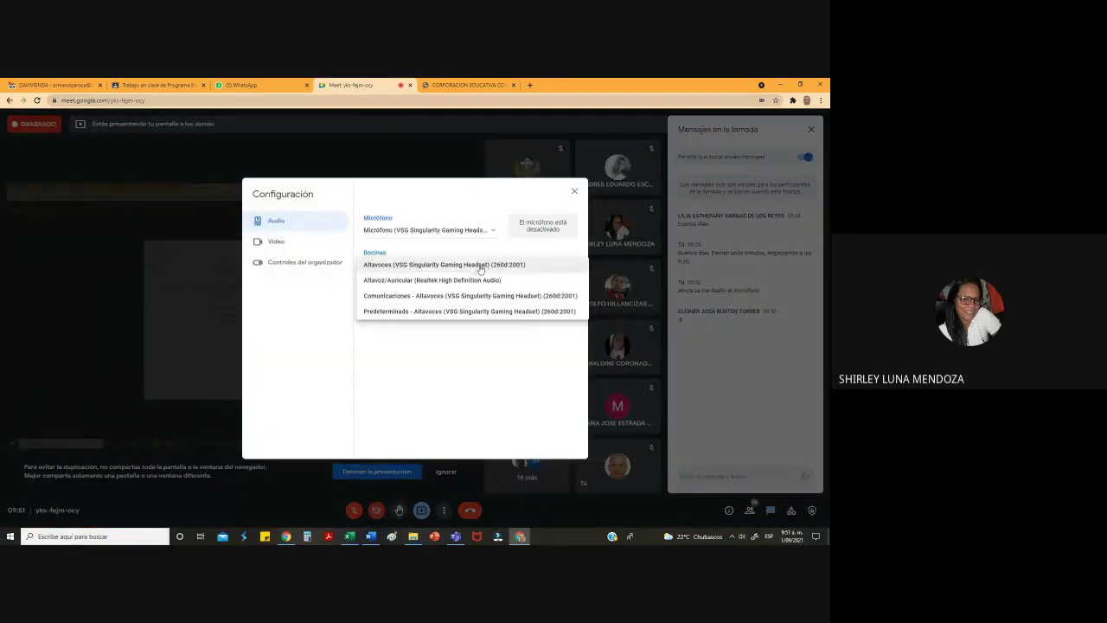
{"action": "left_click", "coordinate": [527, 311]}
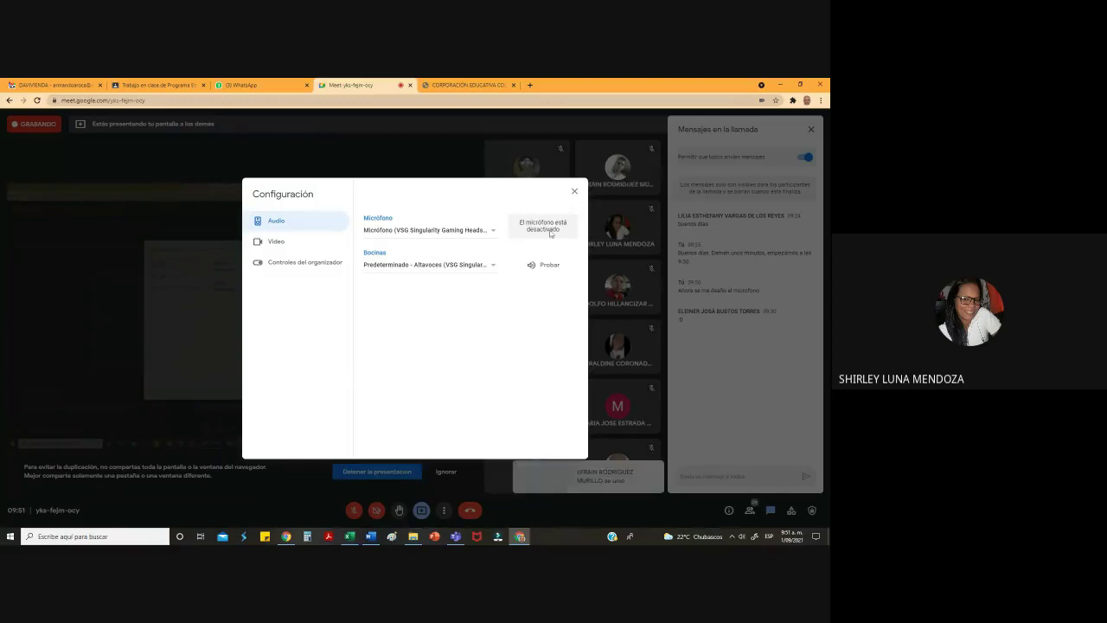
{"action": "key", "text": "Escape"}
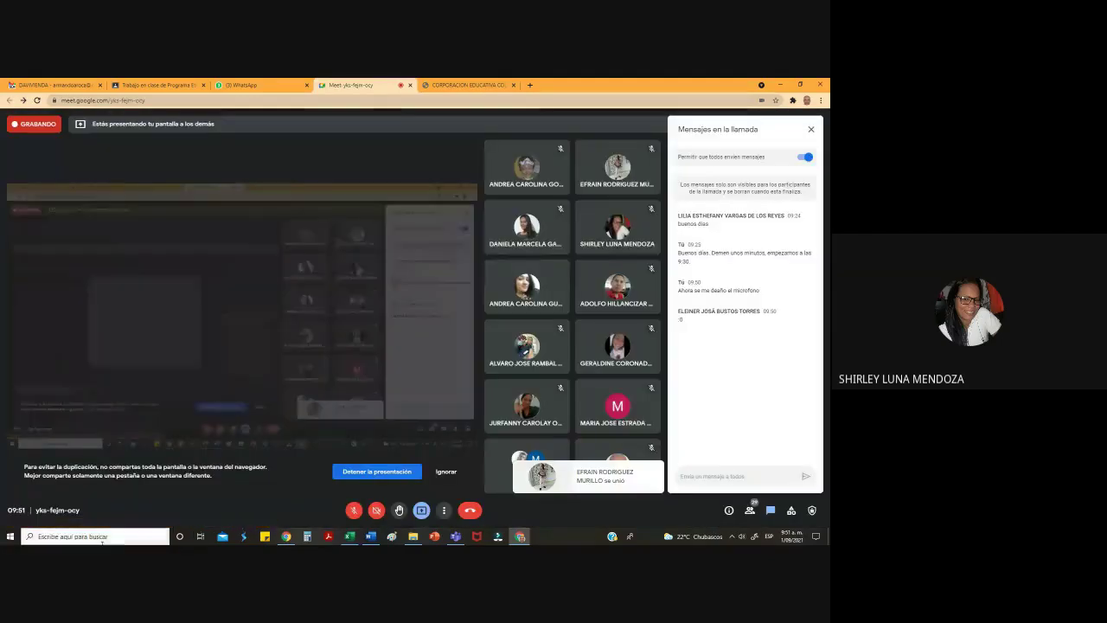
Search Windows for "sonido" and open the sound settings at the input device section
{"action": "left_click", "coordinate": [128, 534]}
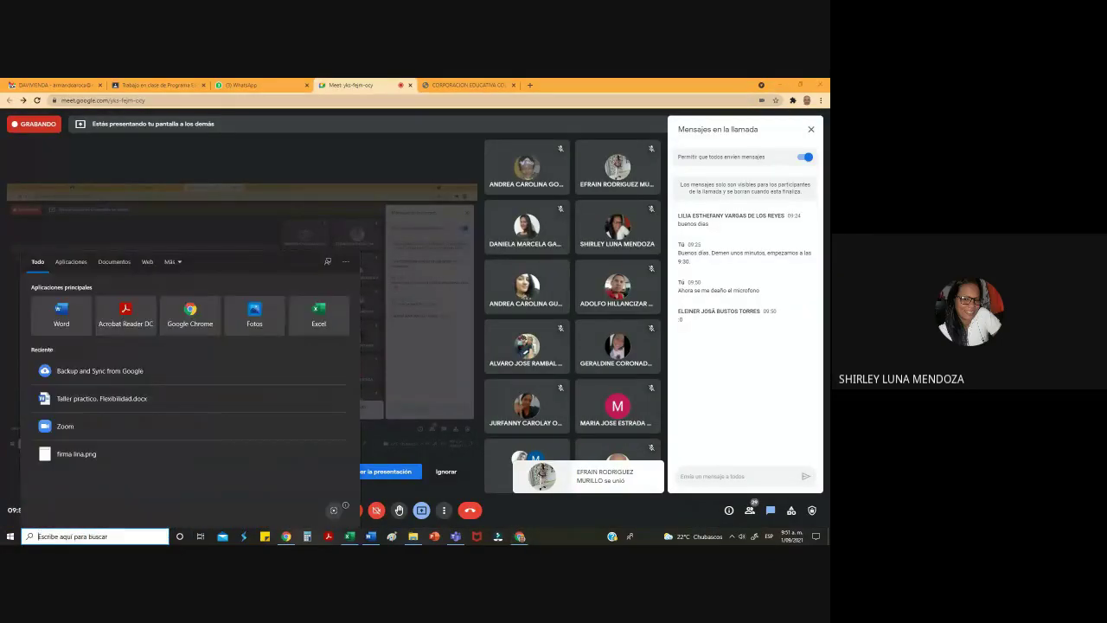
{"action": "type", "text": "sonido"}
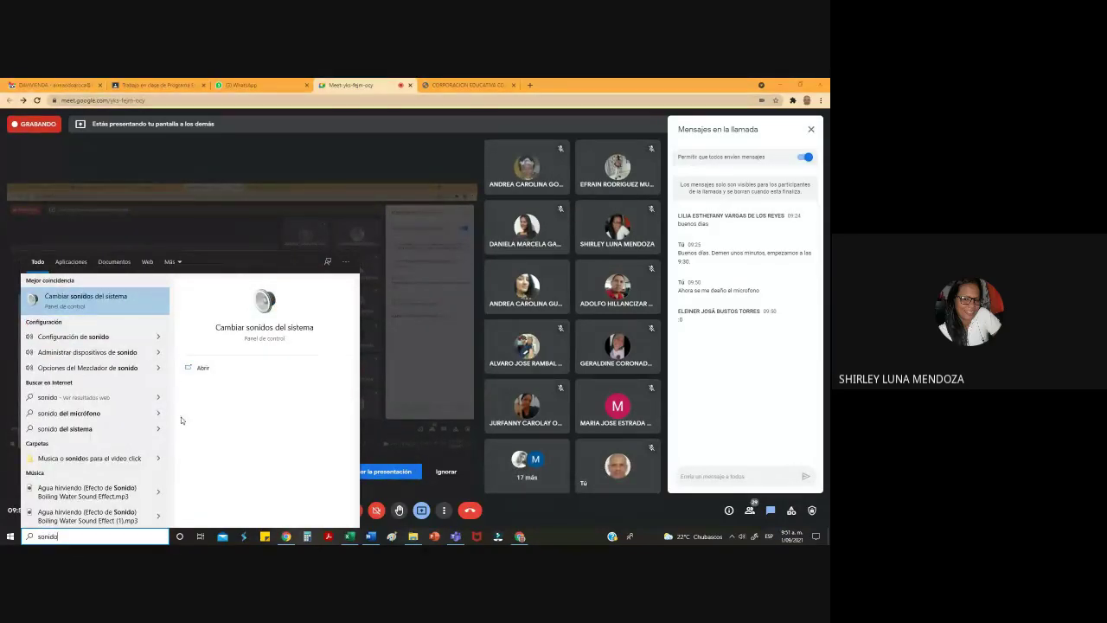
{"action": "left_click", "coordinate": [118, 337]}
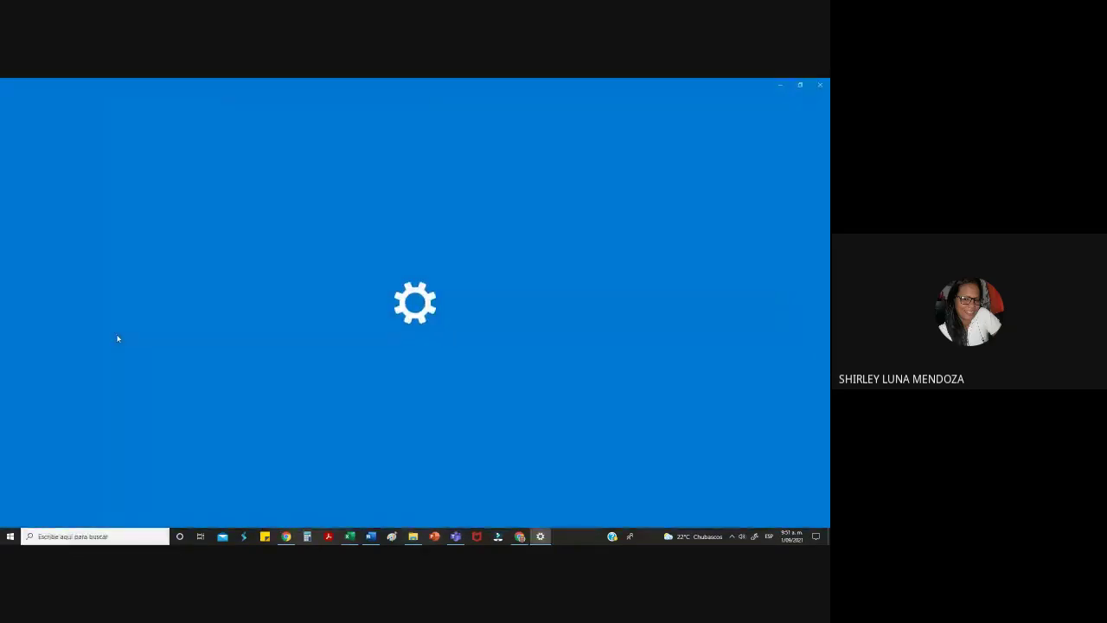
{"action": "scroll", "coordinate": [233, 346], "scroll_direction": "down", "scroll_amount": 1}
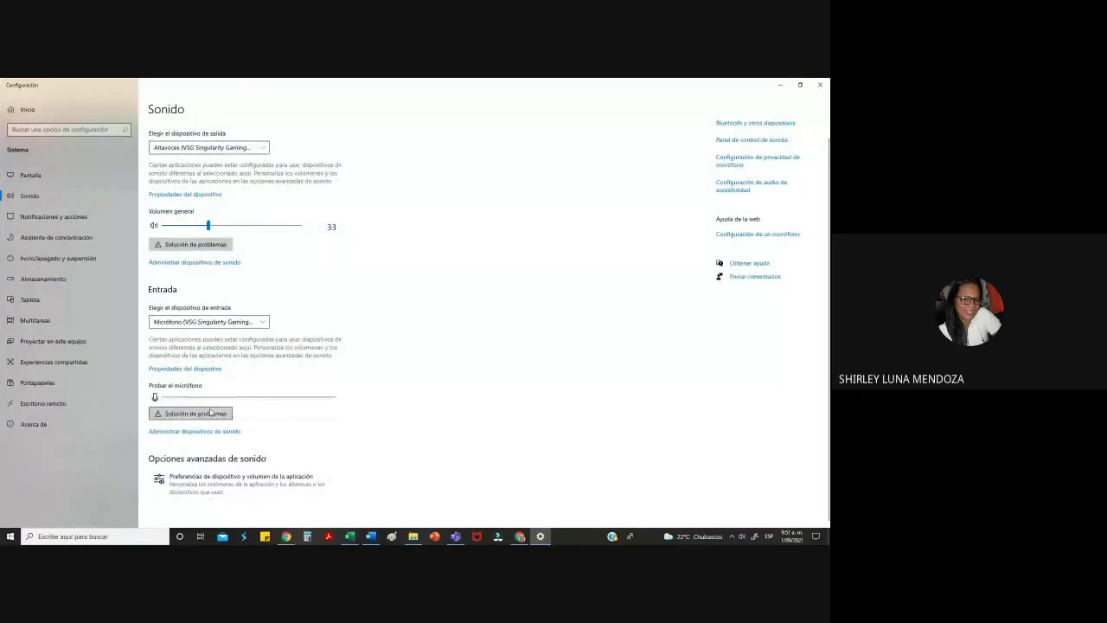
Run the input troubleshooter on the VSG Singularity Gaming Headset microphone, close it, and open the list of sound devices
{"action": "left_click", "coordinate": [216, 414]}
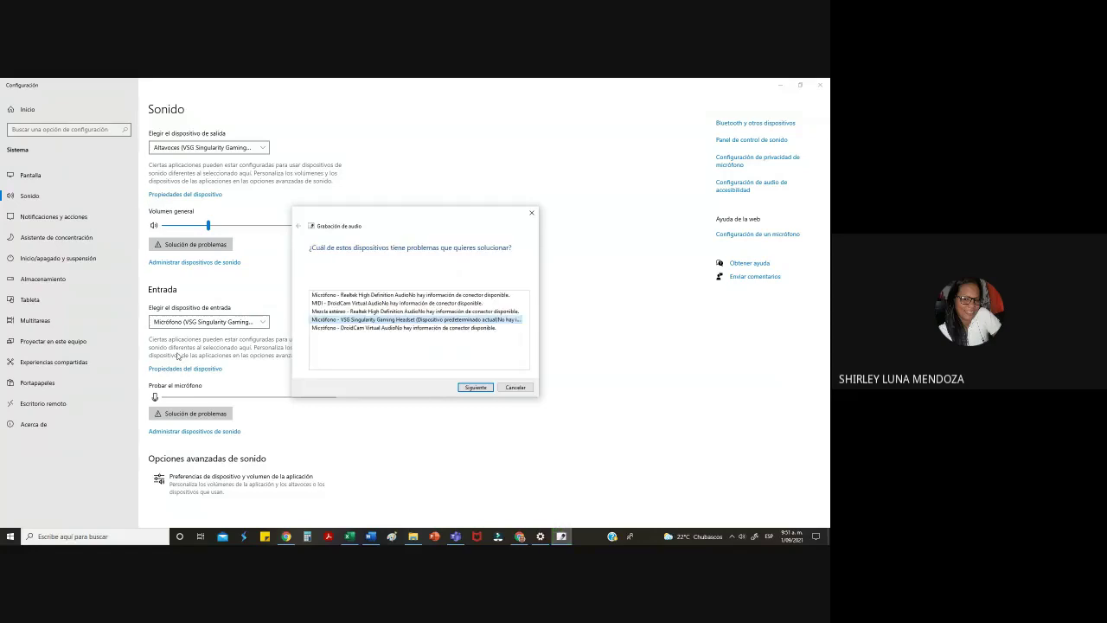
{"action": "left_click", "coordinate": [478, 387]}
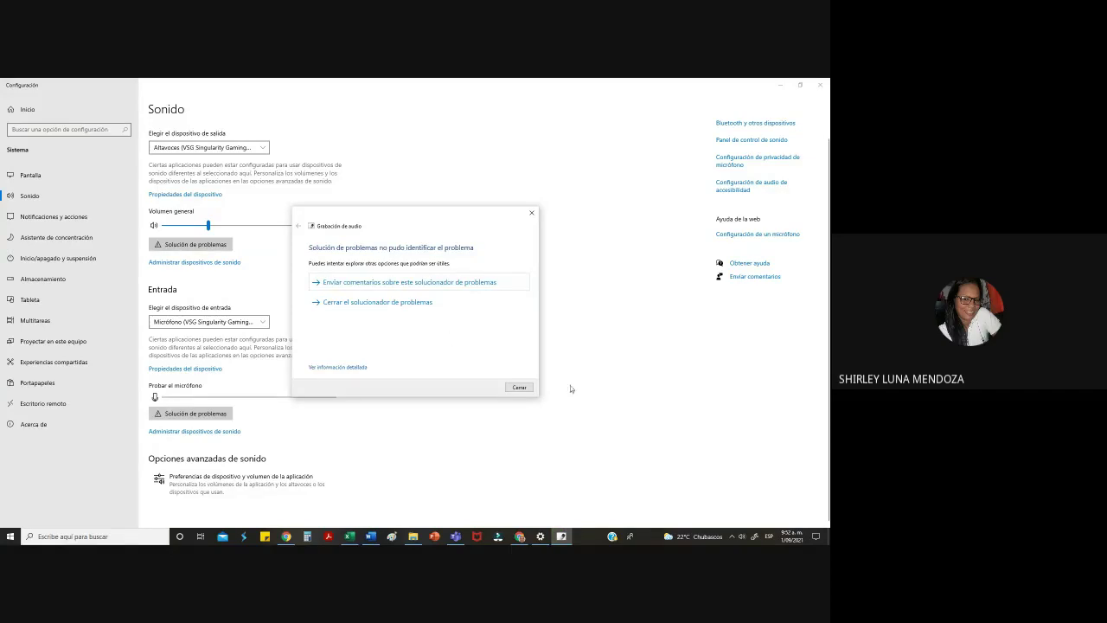
{"action": "left_click", "coordinate": [519, 387]}
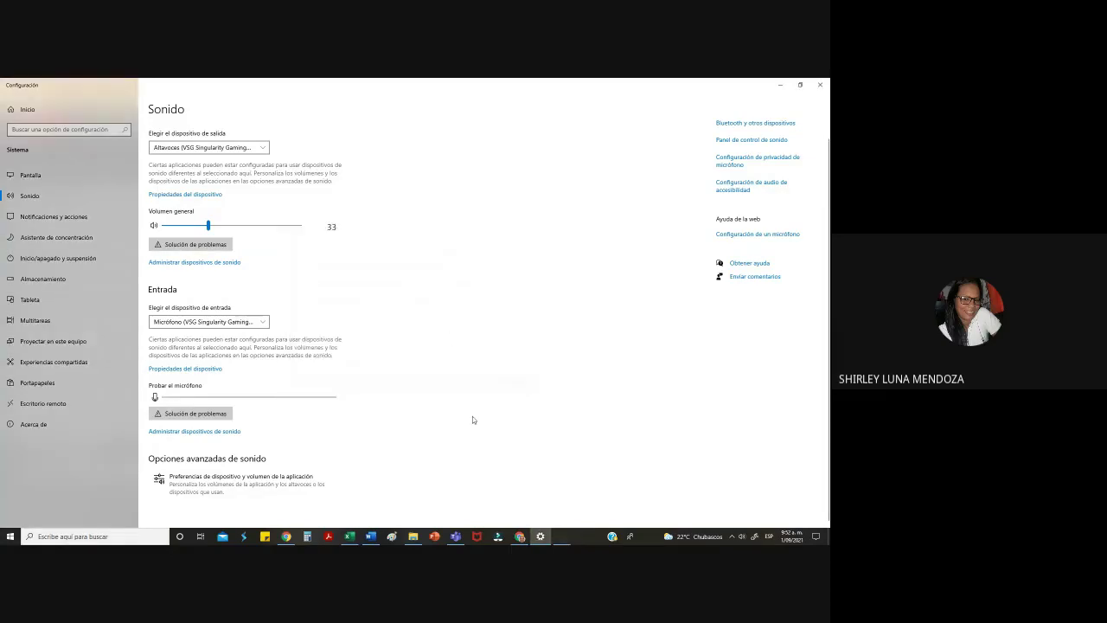
{"action": "left_click", "coordinate": [190, 434]}
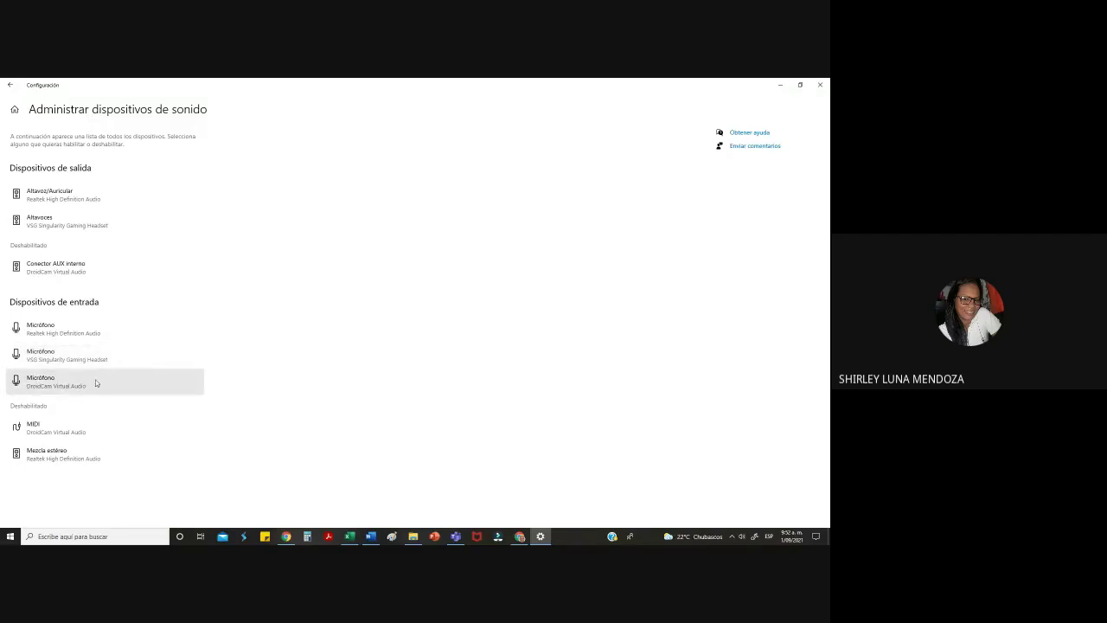
Switch to the Meet call and send everyone the message "estoy tratando de resolver el problema demen unos minutos"
{"action": "left_click", "coordinate": [517, 538]}
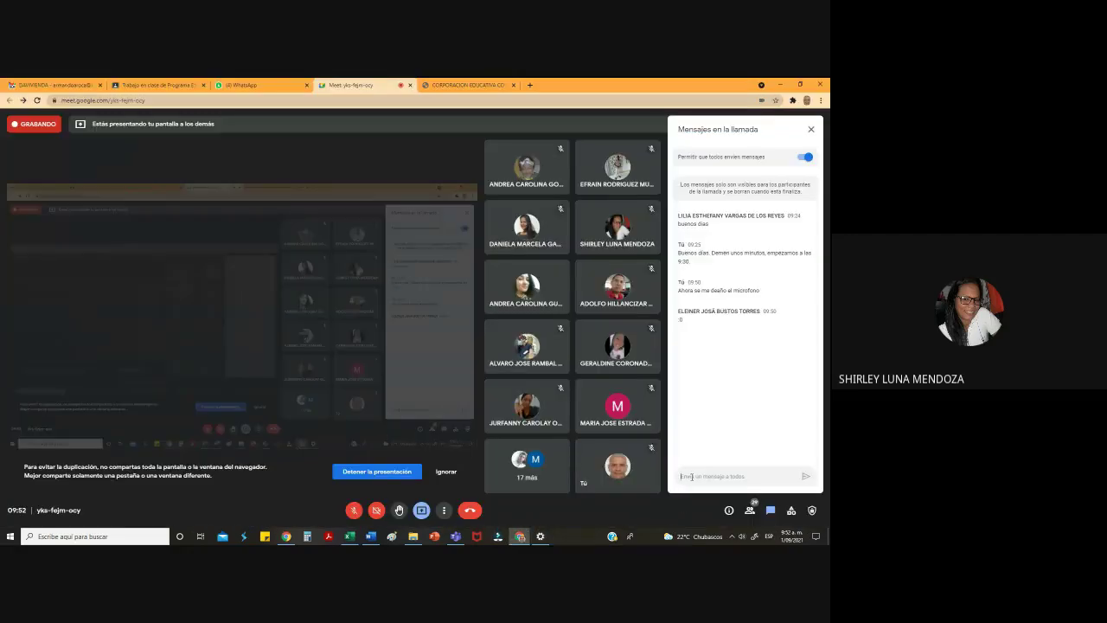
{"action": "left_click", "coordinate": [691, 477]}
{"action": "type", "text": "estoy tratando de resolver el problema demen "}
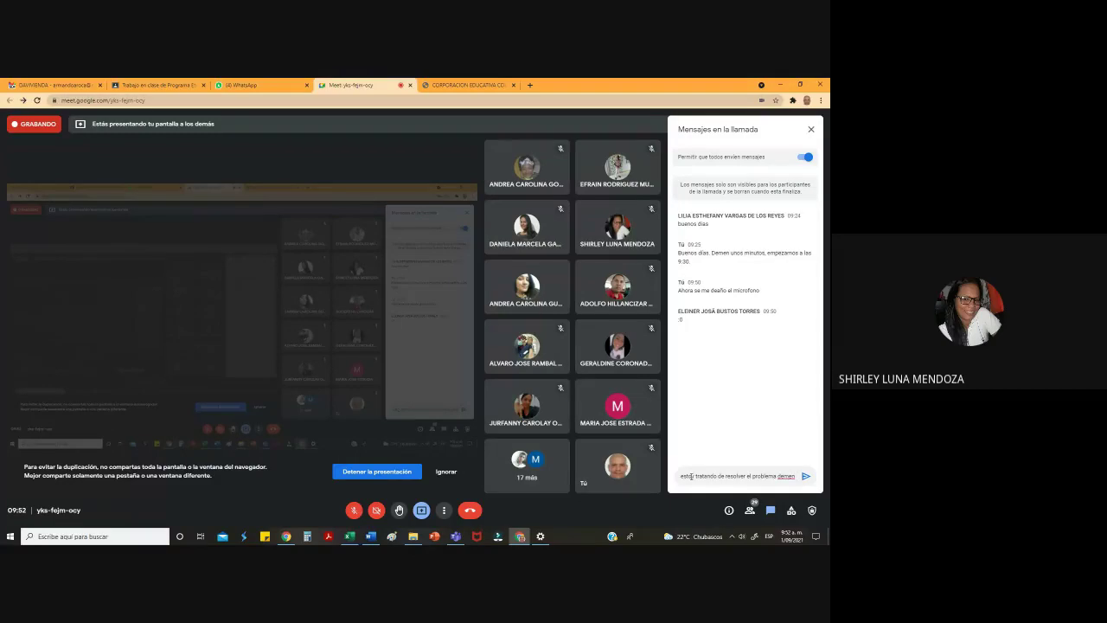
{"action": "type", "text": "unos minut"}
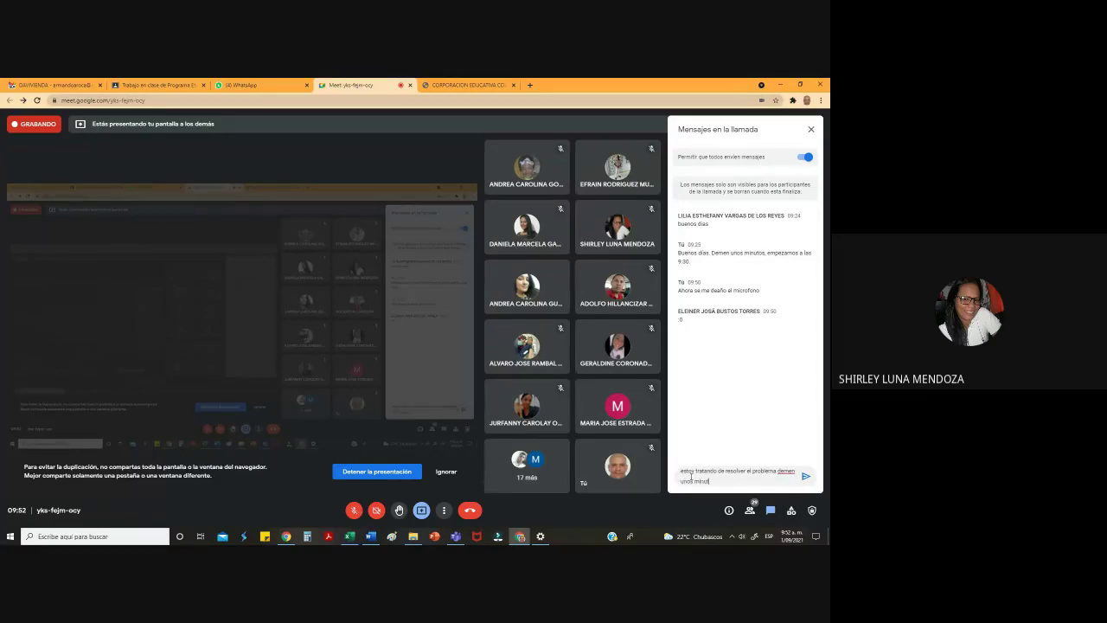
{"action": "type", "text": "os"}
{"action": "key", "text": "Return"}
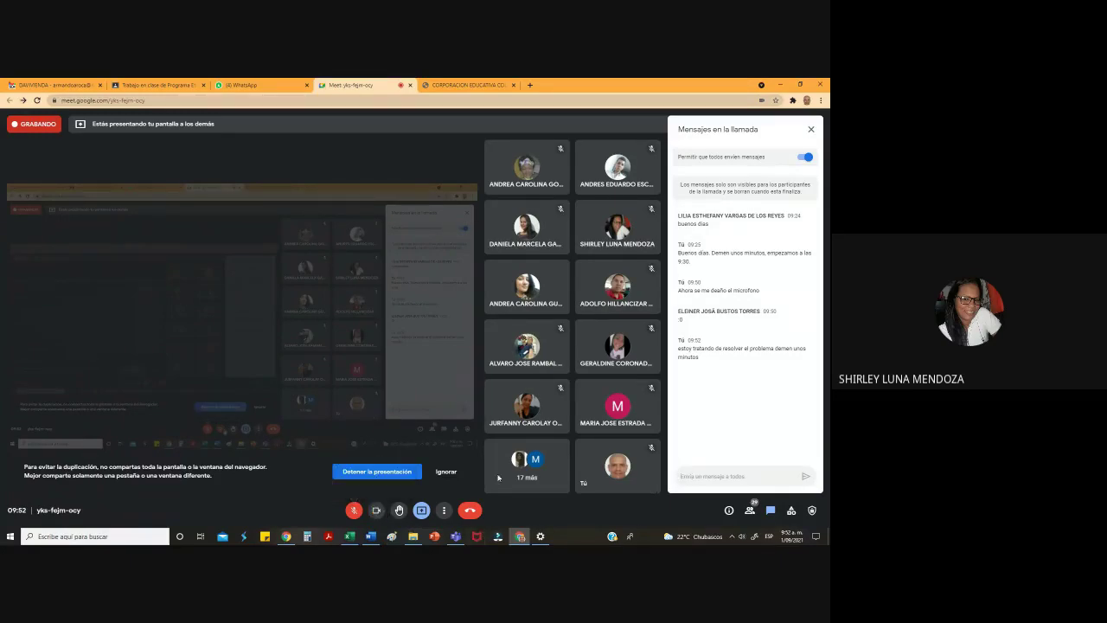
Set the call's microphone to "Micrófono (Realtek High Definition Audio)" and close the settings
{"action": "left_click", "coordinate": [444, 510]}
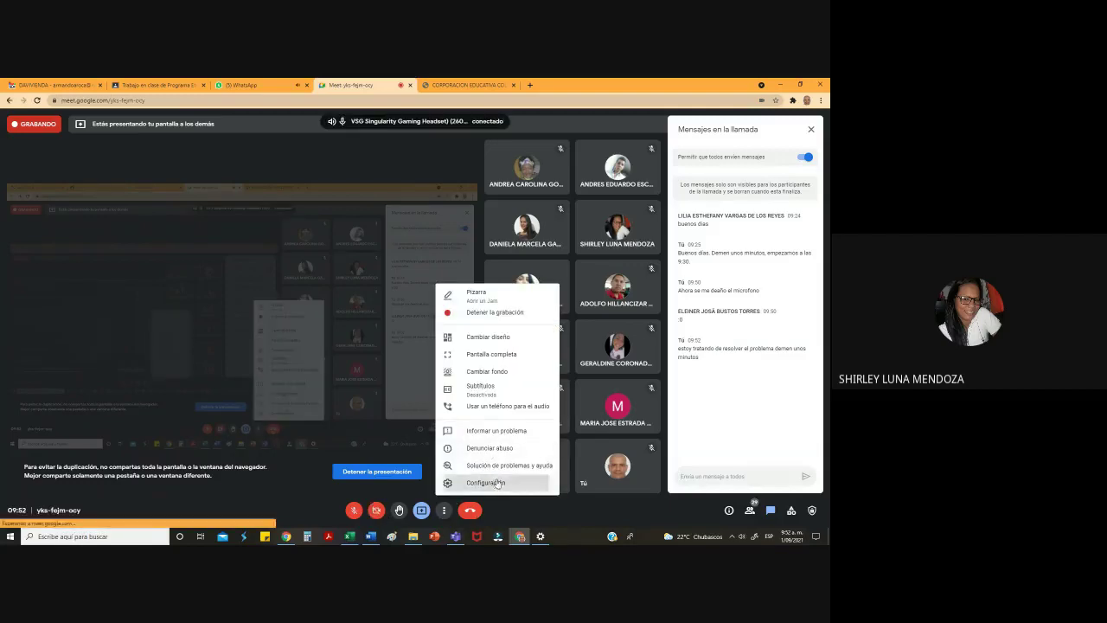
{"action": "left_click", "coordinate": [484, 482]}
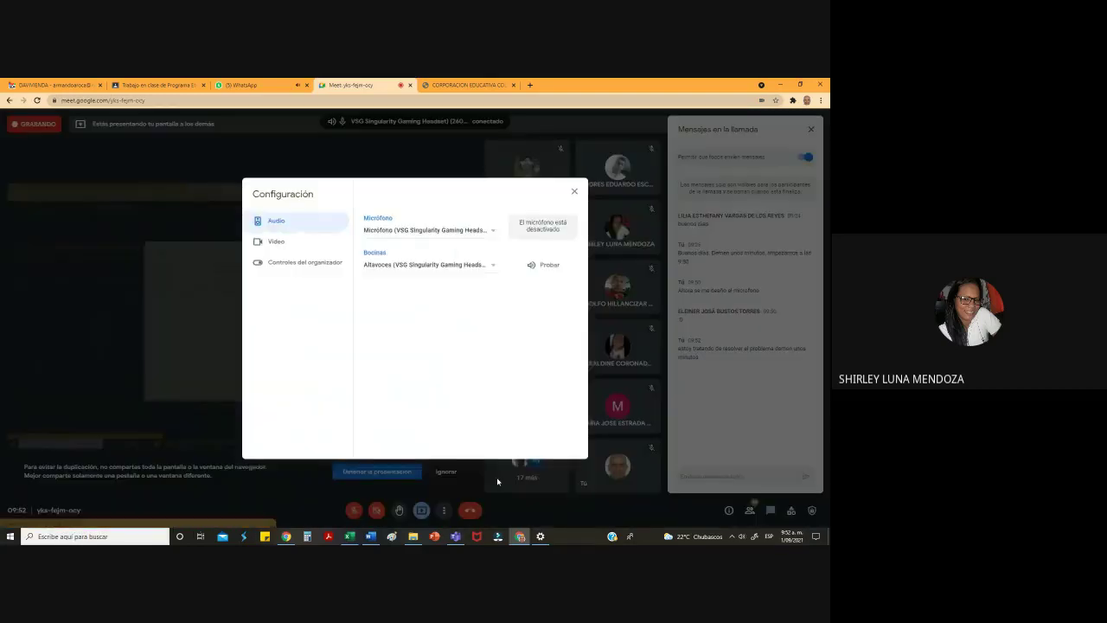
{"action": "left_click", "coordinate": [428, 232]}
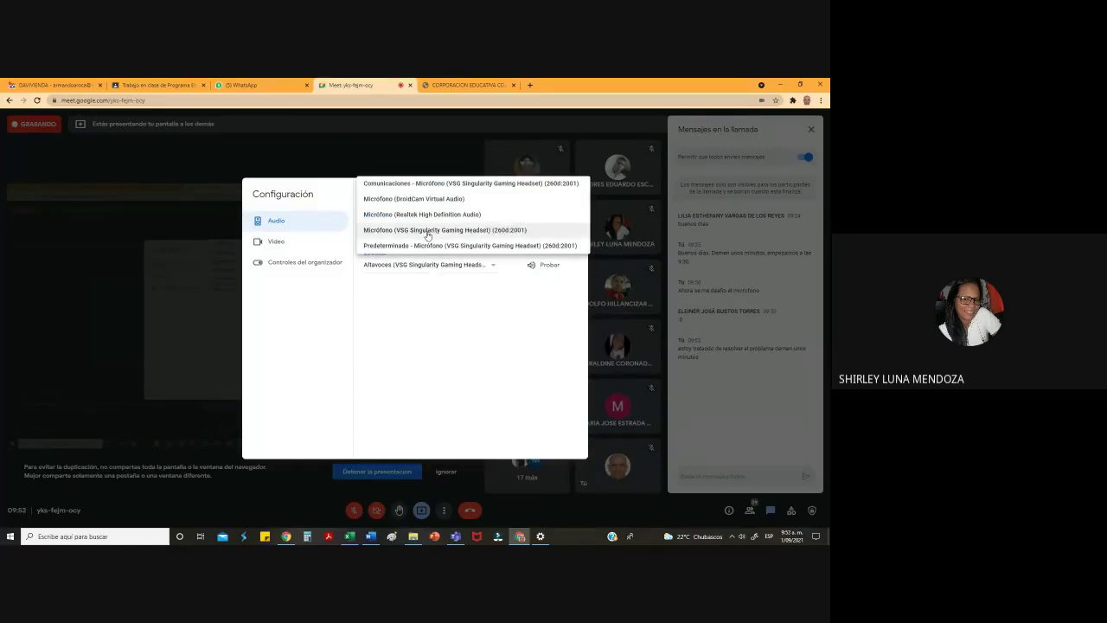
{"action": "left_click", "coordinate": [427, 213]}
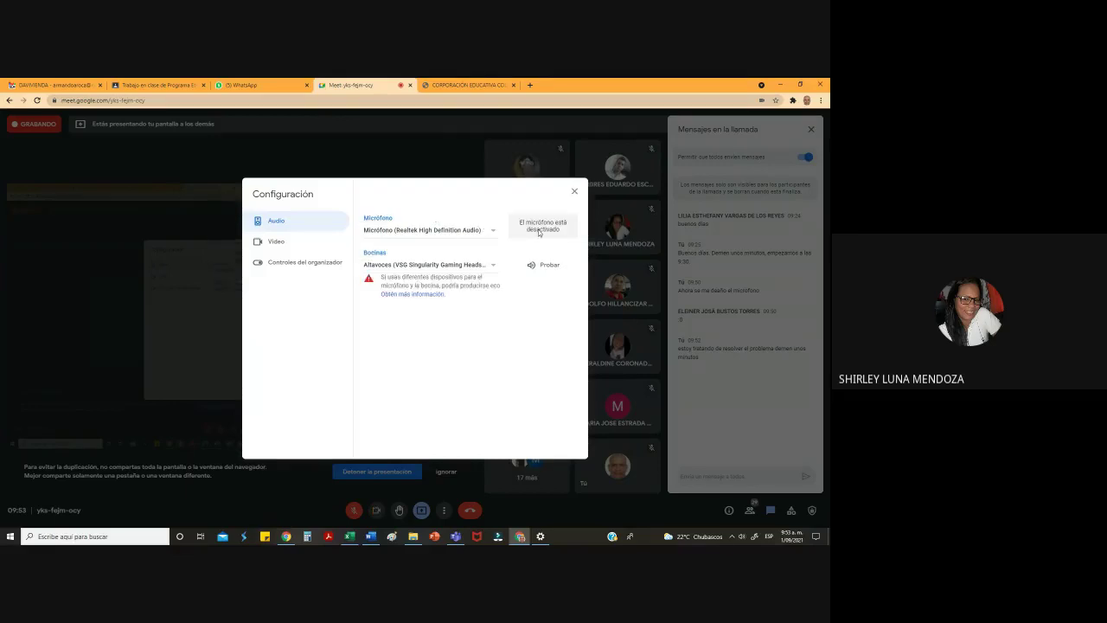
{"action": "key", "text": "ctrl+e"}
{"action": "left_click", "coordinate": [574, 191]}
Check the site's microphone permission and the call's audio settings, and unmute the microphone
{"action": "left_click", "coordinate": [762, 101]}
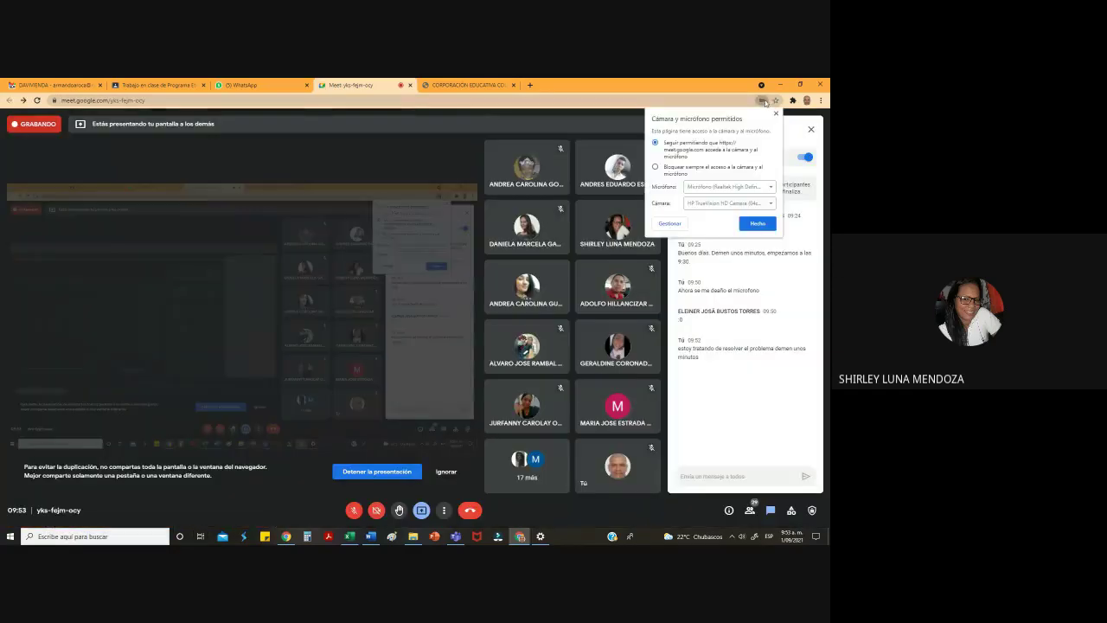
{"action": "left_click", "coordinate": [771, 226]}
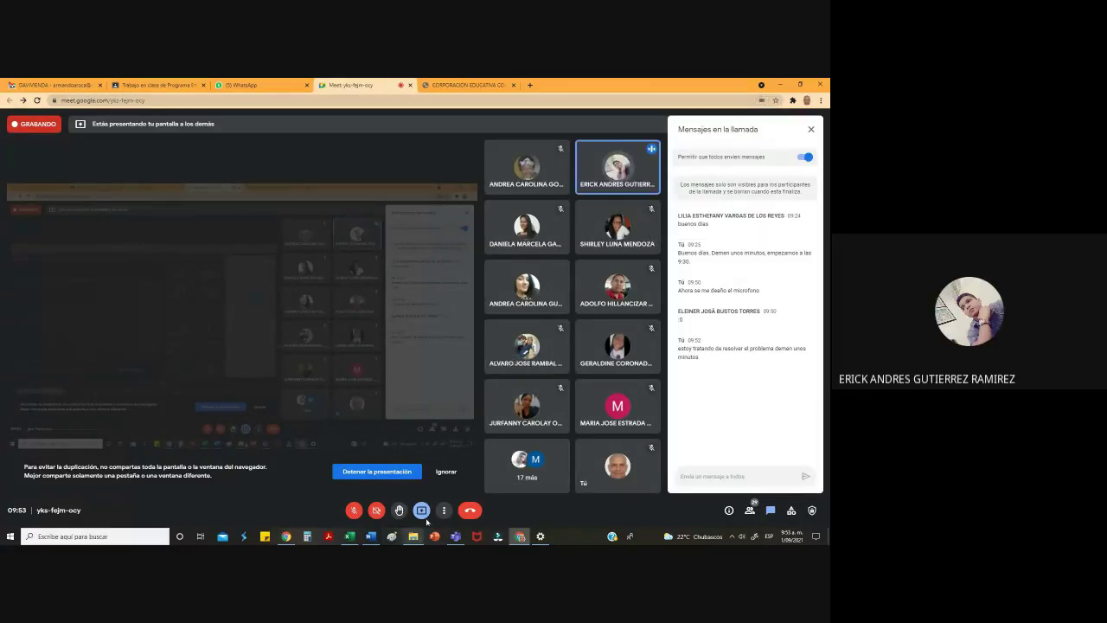
{"action": "left_click", "coordinate": [446, 512]}
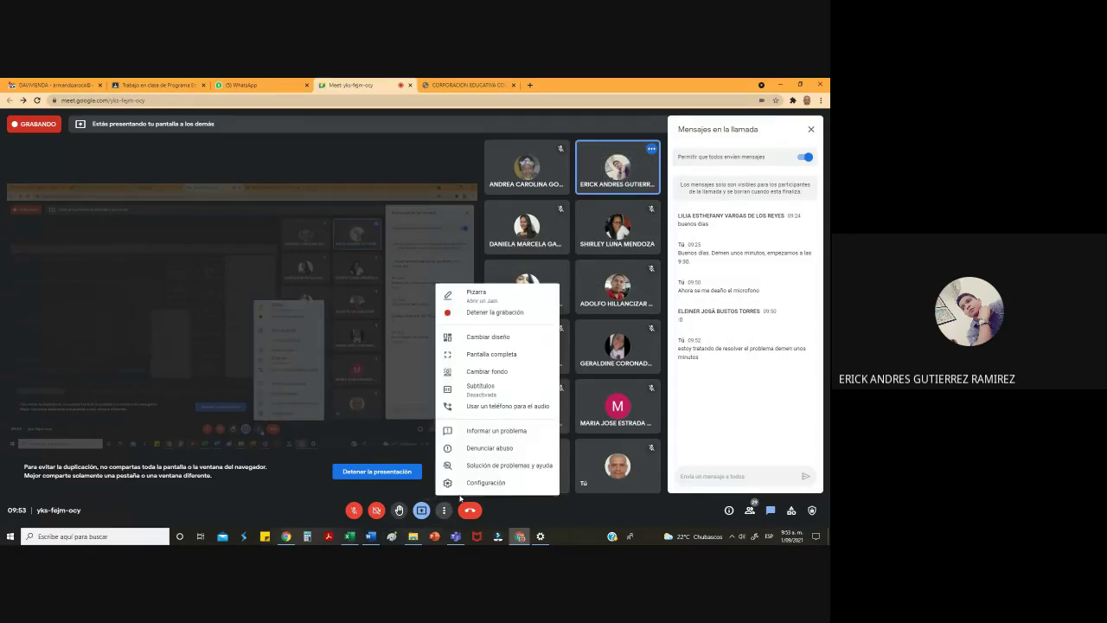
{"action": "left_click", "coordinate": [485, 482]}
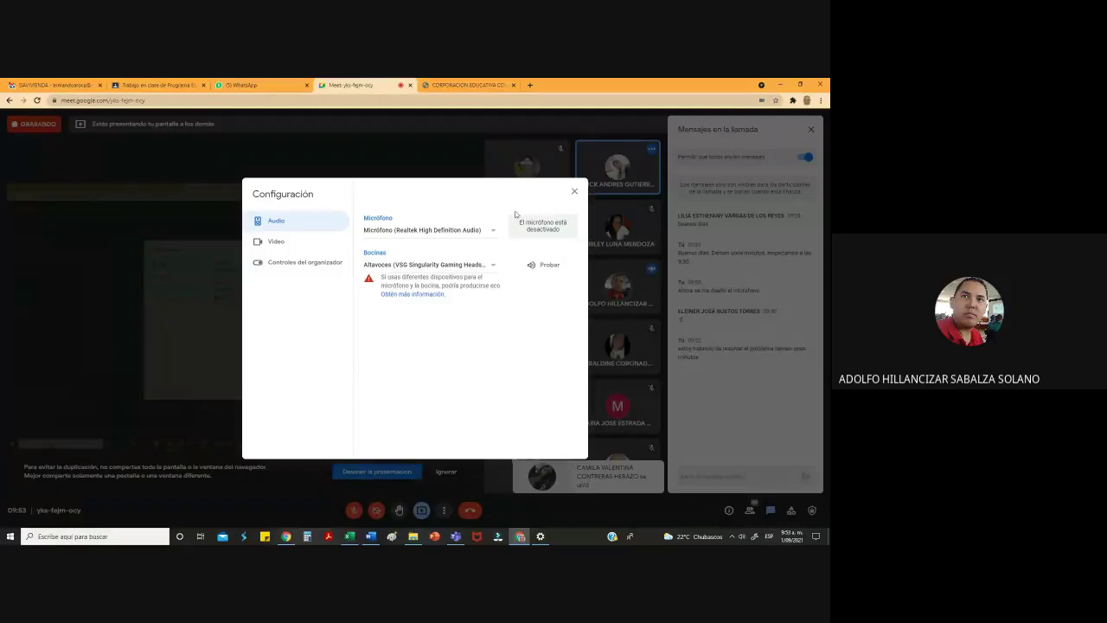
{"action": "left_click", "coordinate": [314, 514]}
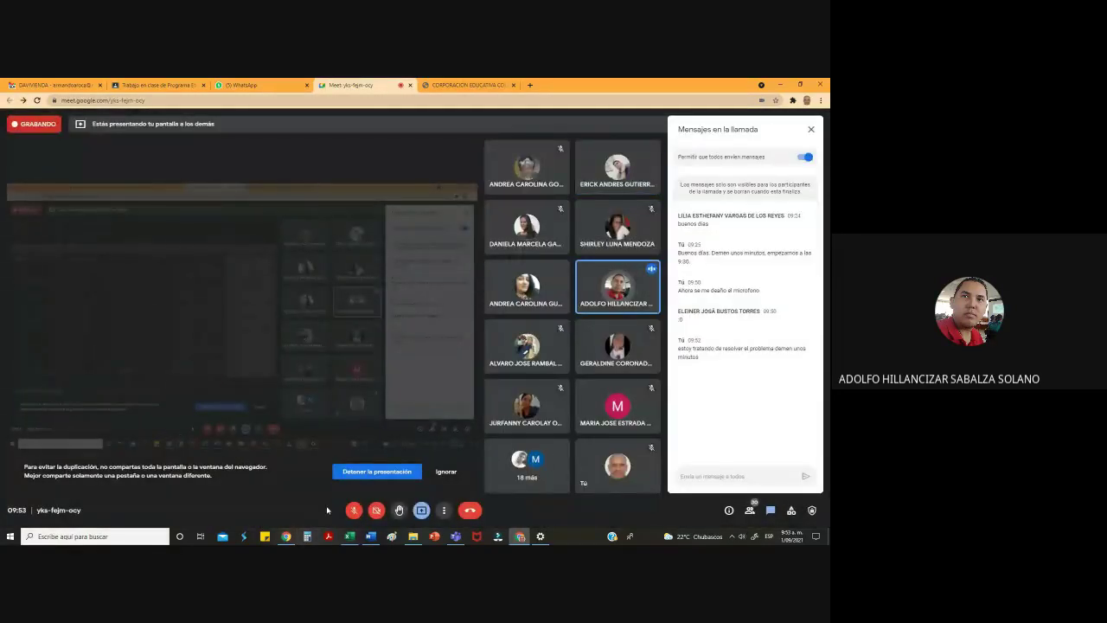
{"action": "key", "text": "ctrl+d"}
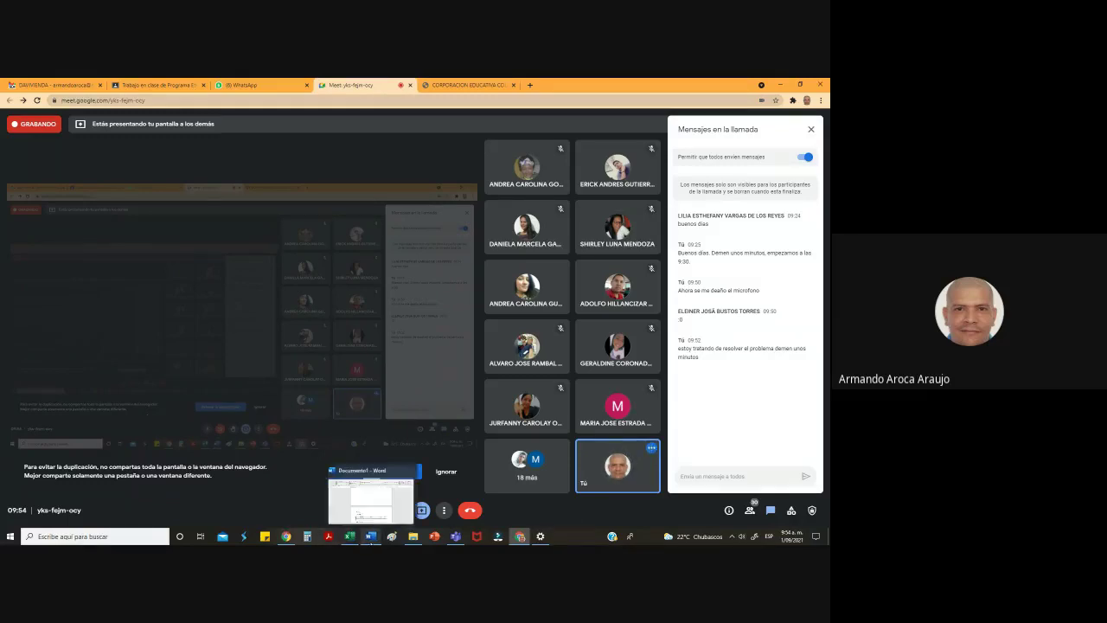
Switch to Word and look over the report from the page of filler lines to the Justificación section
{"action": "left_click", "coordinate": [371, 537]}
{"action": "scroll", "coordinate": [350, 430], "scroll_direction": "down", "scroll_amount": 2}
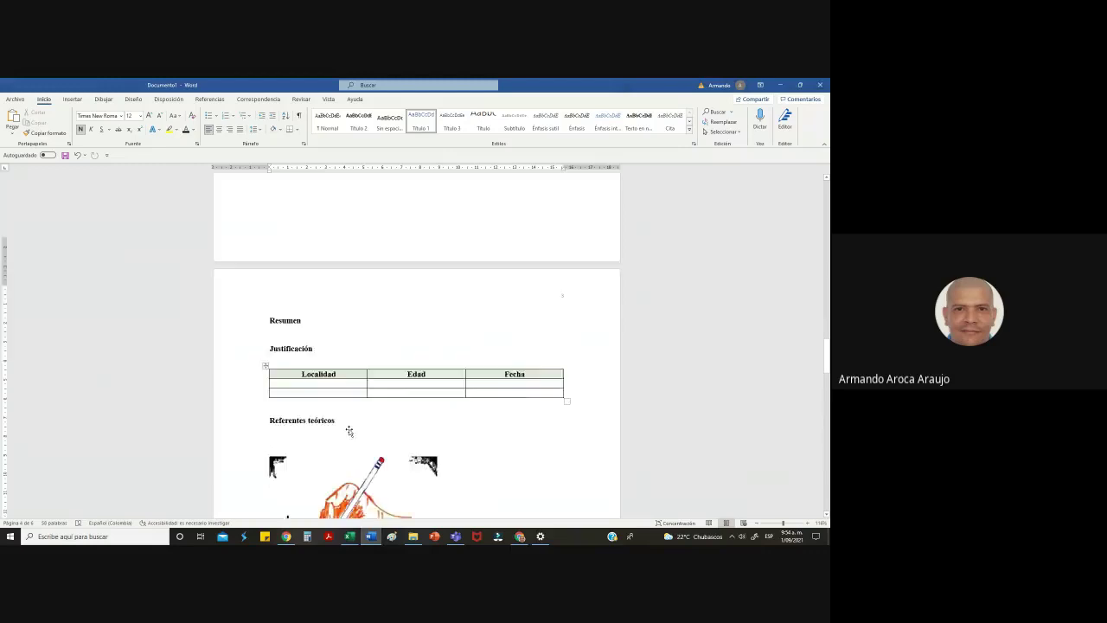
{"action": "scroll", "coordinate": [353, 431], "scroll_direction": "up", "scroll_amount": 5}
{"action": "scroll", "coordinate": [351, 432], "scroll_direction": "up", "scroll_amount": 5}
{"action": "scroll", "coordinate": [279, 420], "scroll_direction": "down", "scroll_amount": 2}
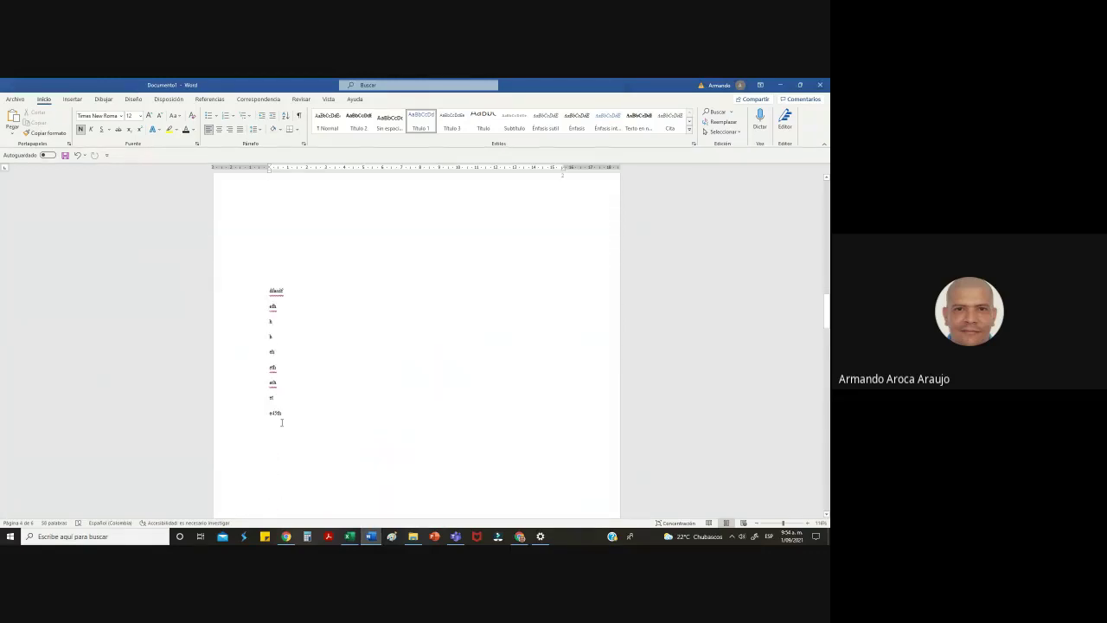
{"action": "left_click_drag", "start_coordinate": [283, 419], "coordinate": [203, 246]}
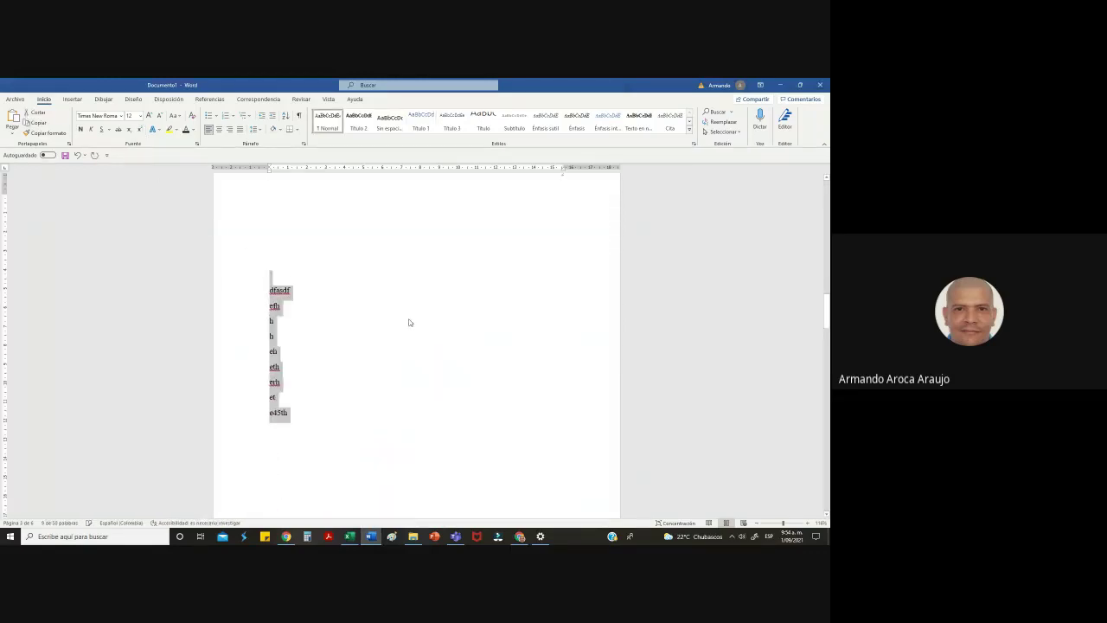
{"action": "scroll", "coordinate": [407, 346], "scroll_direction": "up", "scroll_amount": 5}
{"action": "scroll", "coordinate": [410, 402], "scroll_direction": "down", "scroll_amount": 10}
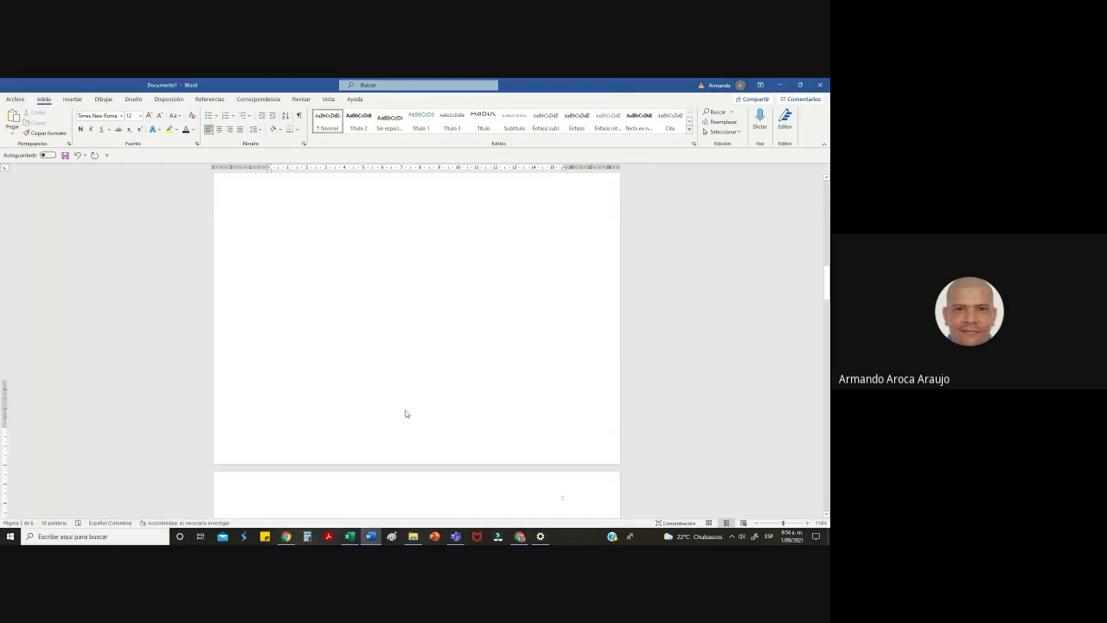
{"action": "scroll", "coordinate": [406, 415], "scroll_direction": "down", "scroll_amount": 5}
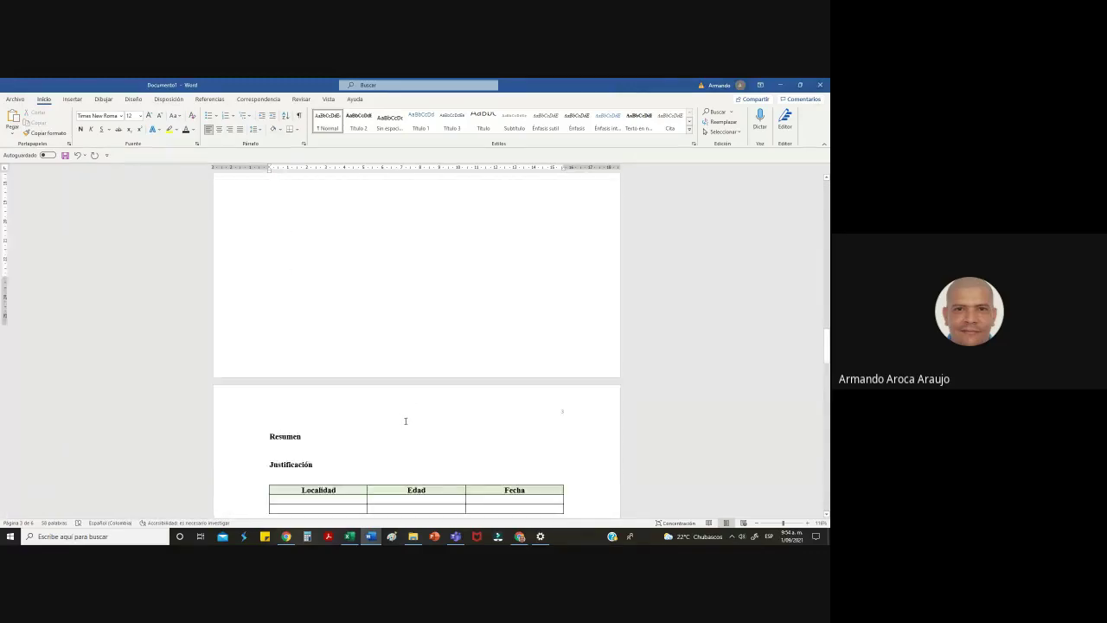
{"action": "scroll", "coordinate": [339, 417], "scroll_direction": "up", "scroll_amount": 2}
{"action": "scroll", "coordinate": [339, 416], "scroll_direction": "down", "scroll_amount": 4}
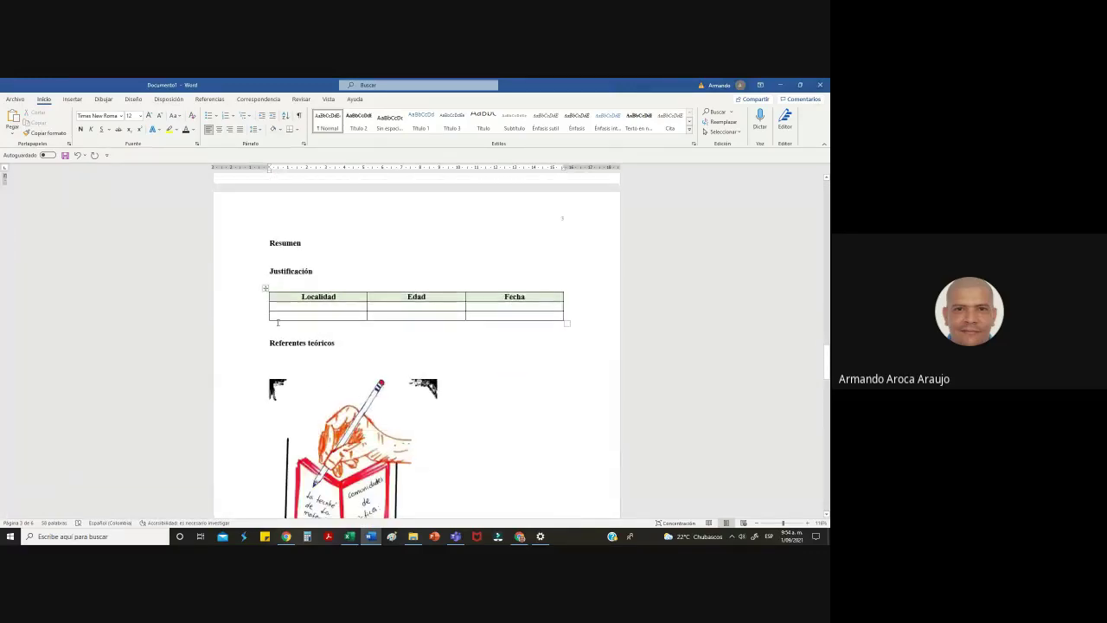
Add an empty line under the Justificación heading and insert a caption with the label "Tabla" above the Localidad, Edad and Fecha table
{"action": "left_click", "coordinate": [287, 273]}
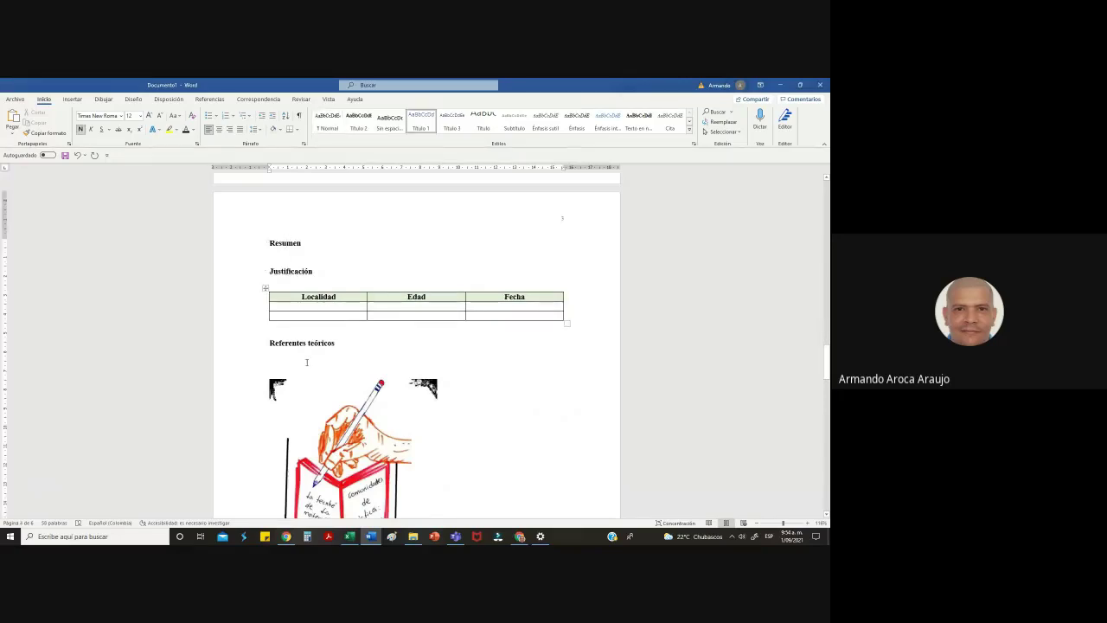
{"action": "left_click", "coordinate": [332, 282]}
{"action": "key", "text": "Return"}
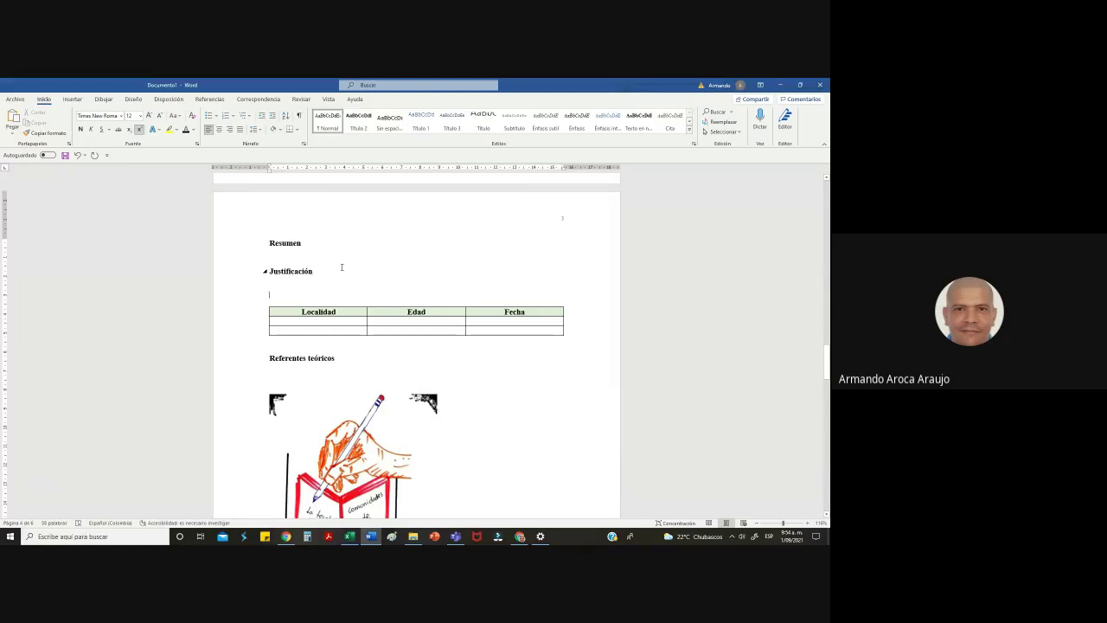
{"action": "left_click", "coordinate": [210, 98]}
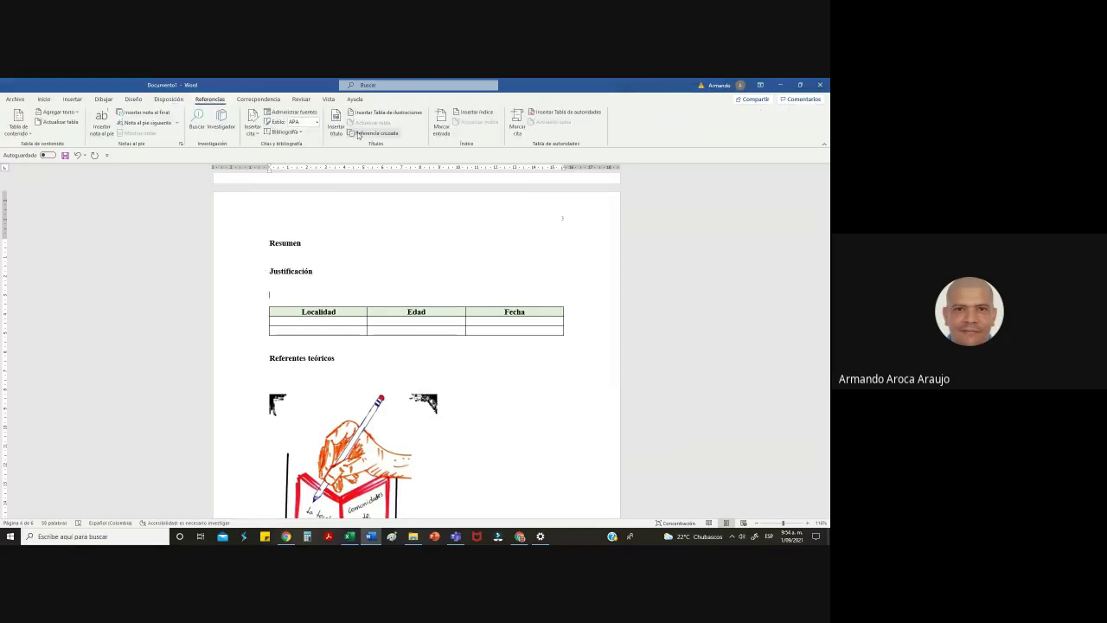
{"action": "left_click", "coordinate": [336, 123]}
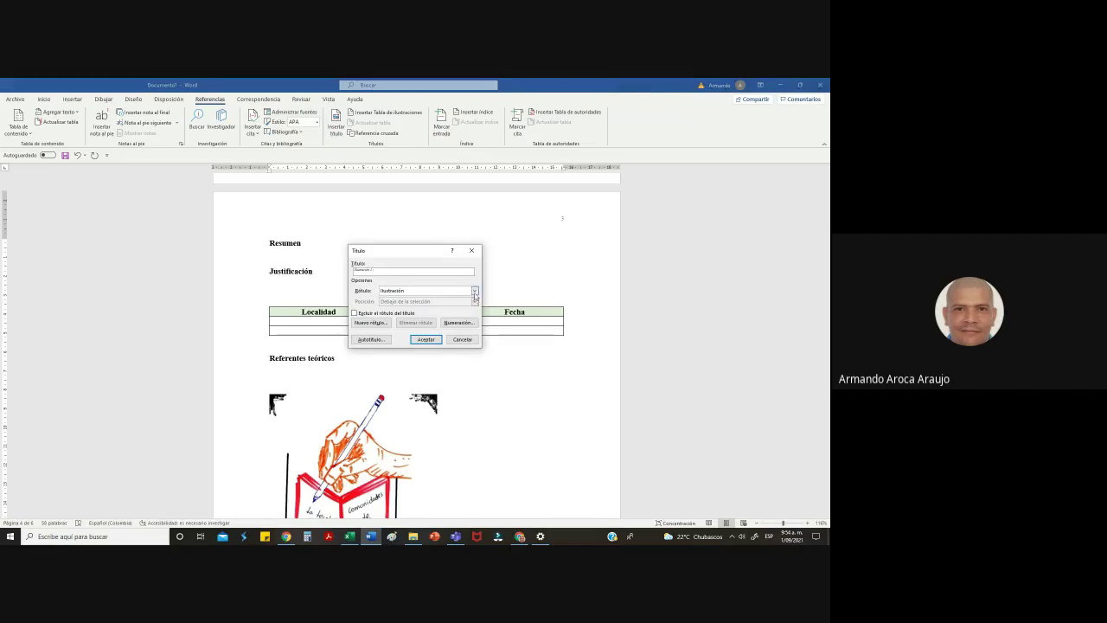
{"action": "left_click", "coordinate": [472, 291]}
{"action": "left_click", "coordinate": [448, 327]}
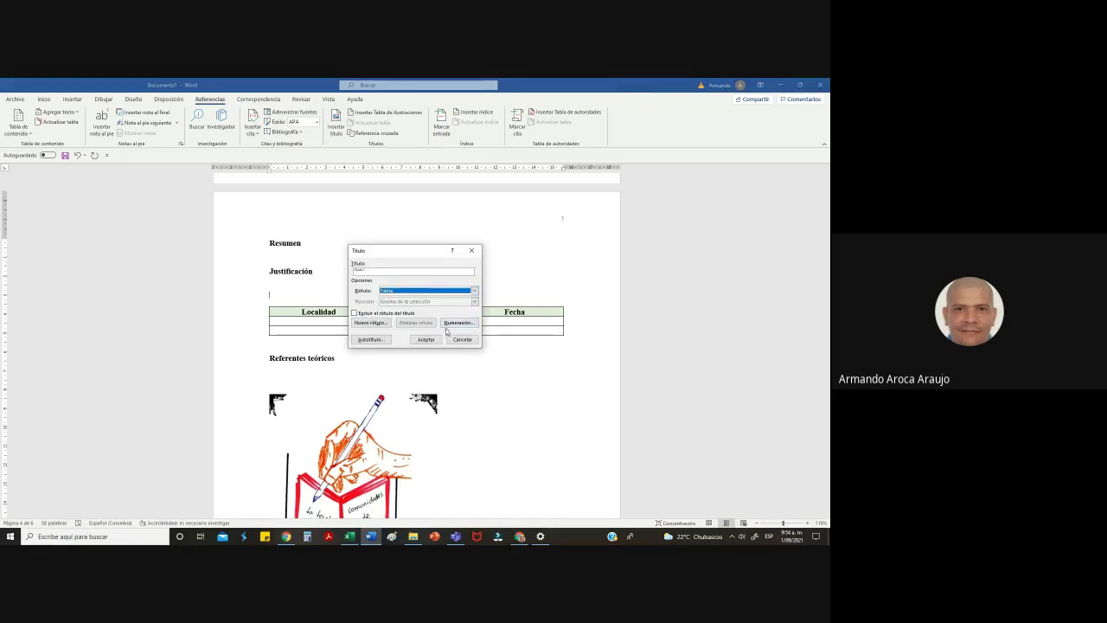
{"action": "left_click", "coordinate": [424, 339]}
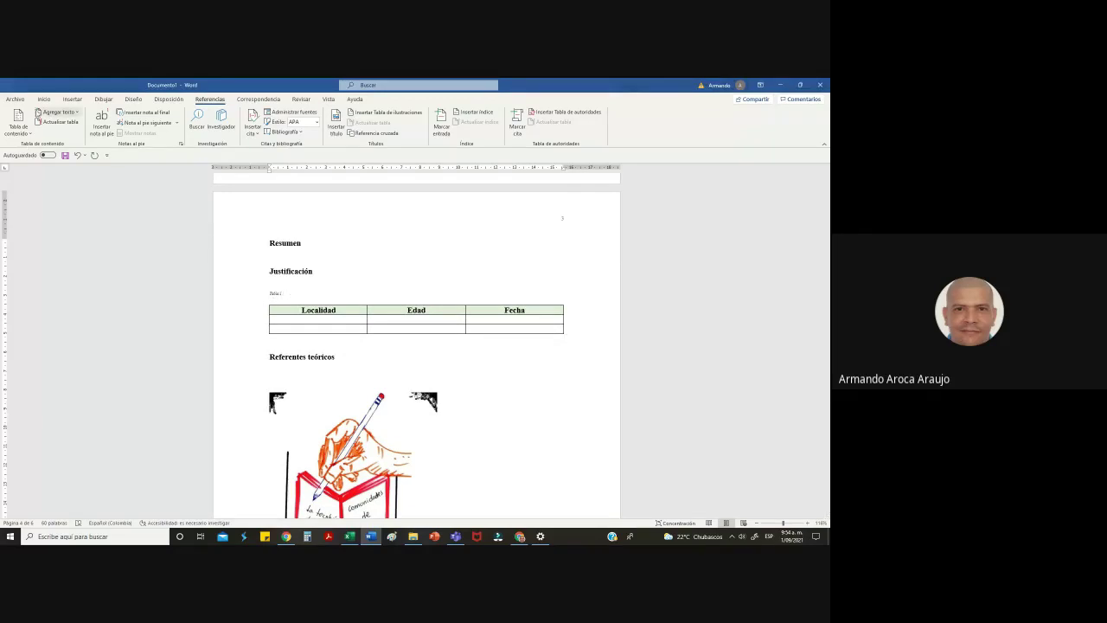
Remove the italics from the "Tabla 1" caption above the Localidad, Edad and Fecha table
{"action": "left_click", "coordinate": [44, 98]}
{"action": "left_click_drag", "start_coordinate": [306, 294], "coordinate": [249, 298]}
{"action": "left_click", "coordinate": [248, 298]}
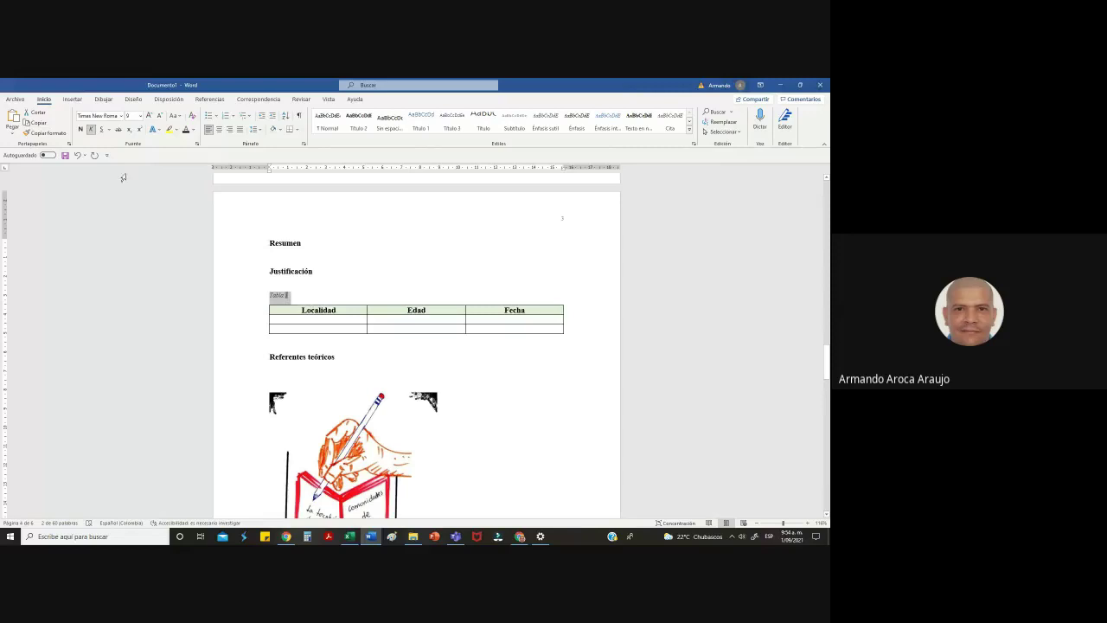
{"action": "left_click", "coordinate": [90, 129]}
Complete the table caption so it reads "Tabla 1. Datos personales de entrevistados"
{"action": "left_click", "coordinate": [293, 295]}
{"action": "type", "text": ". Re"}
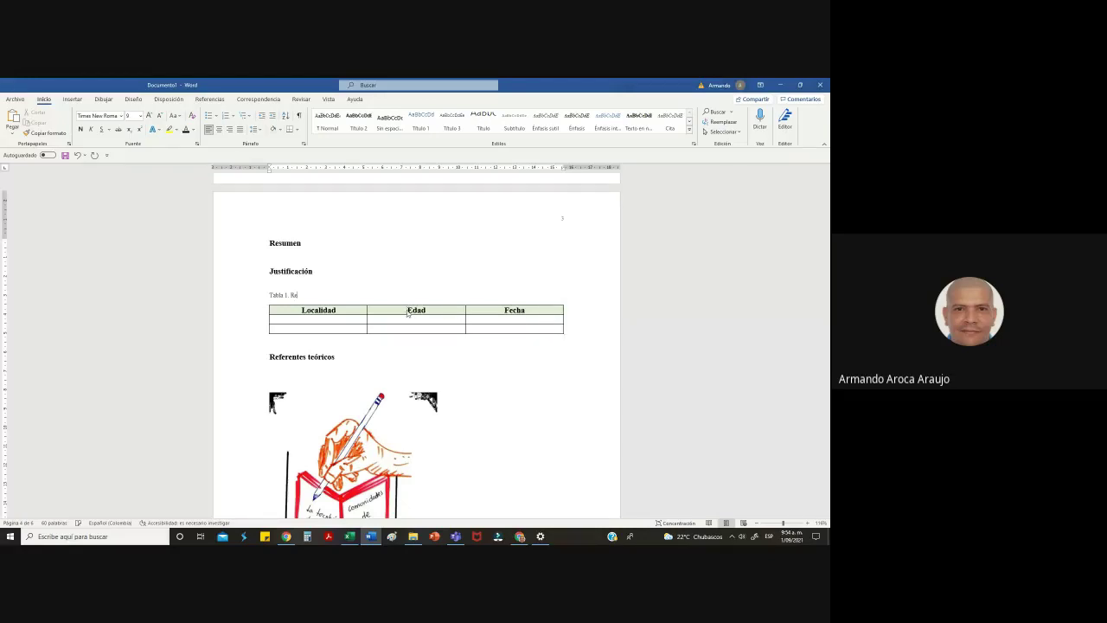
{"action": "type", "text": "laciones poblaaciones d"}
{"action": "key", "text": "BackSpace"}
{"action": "key", "text": "BackSpace"}
{"action": "key", "text": "BackSpace"}
{"action": "key", "text": "BackSpace"}
{"action": "key", "text": "BackSpace"}
{"action": "key", "text": "BackSpace"}
{"action": "key", "text": "BackSpace"}
{"action": "key", "text": "BackSpace"}
{"action": "key", "text": "BackSpace"}
{"action": "key", "text": "BackSpace"}
{"action": "key", "text": "BackSpace"}
{"action": "key", "text": "BackSpace"}
{"action": "key", "text": "BackSpace"}
{"action": "key", "text": "BackSpace"}
{"action": "key", "text": "BackSpace"}
{"action": "key", "text": "BackSpace"}
{"action": "key", "text": "BackSpace"}
{"action": "key", "text": "BackSpace"}
{"action": "key", "text": "BackSpace"}
{"action": "key", "text": "BackSpace"}
{"action": "key", "text": "BackSpace"}
{"action": "type", "text": "Datos personales de entrevistados"}
Set the font size of the whole "Tabla 1" caption to 12
{"action": "triple_click", "coordinate": [341, 295]}
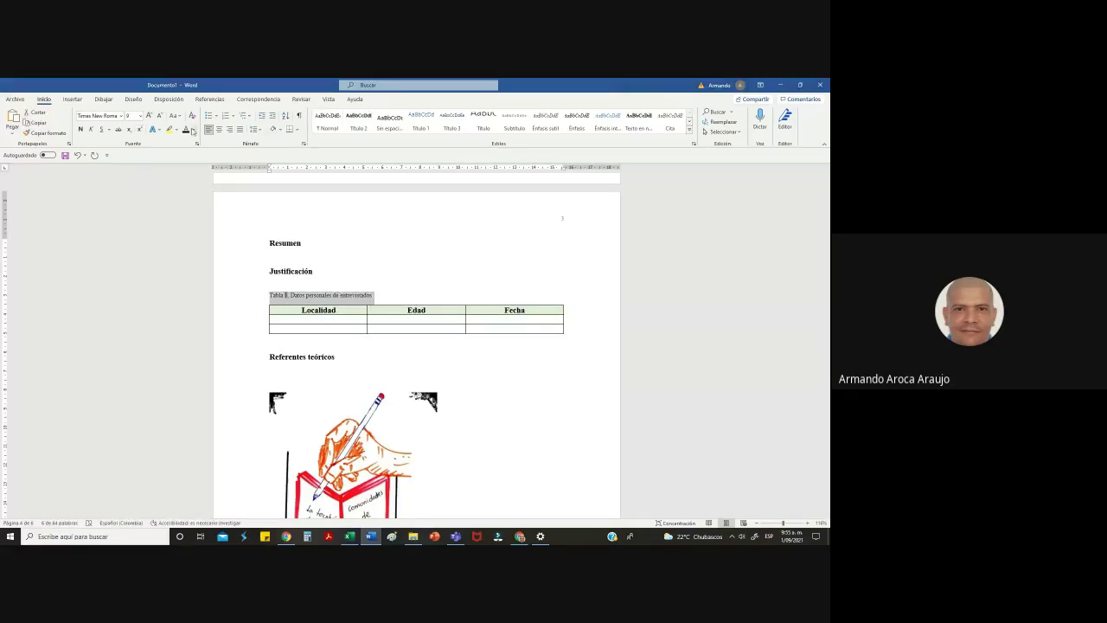
{"action": "left_click", "coordinate": [281, 322]}
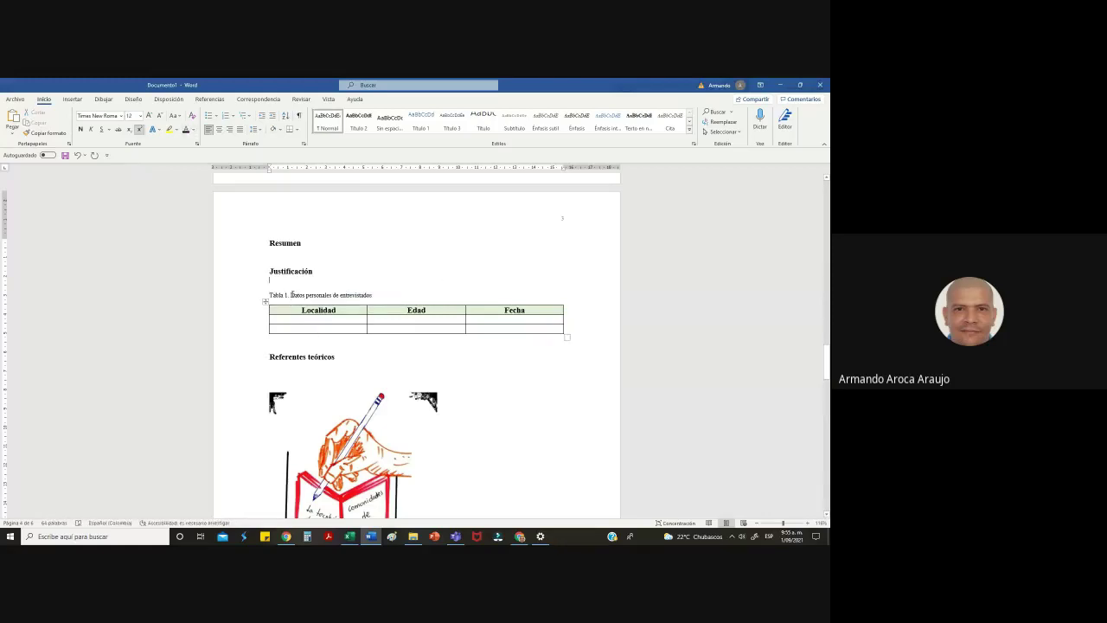
{"action": "triple_click", "coordinate": [355, 295]}
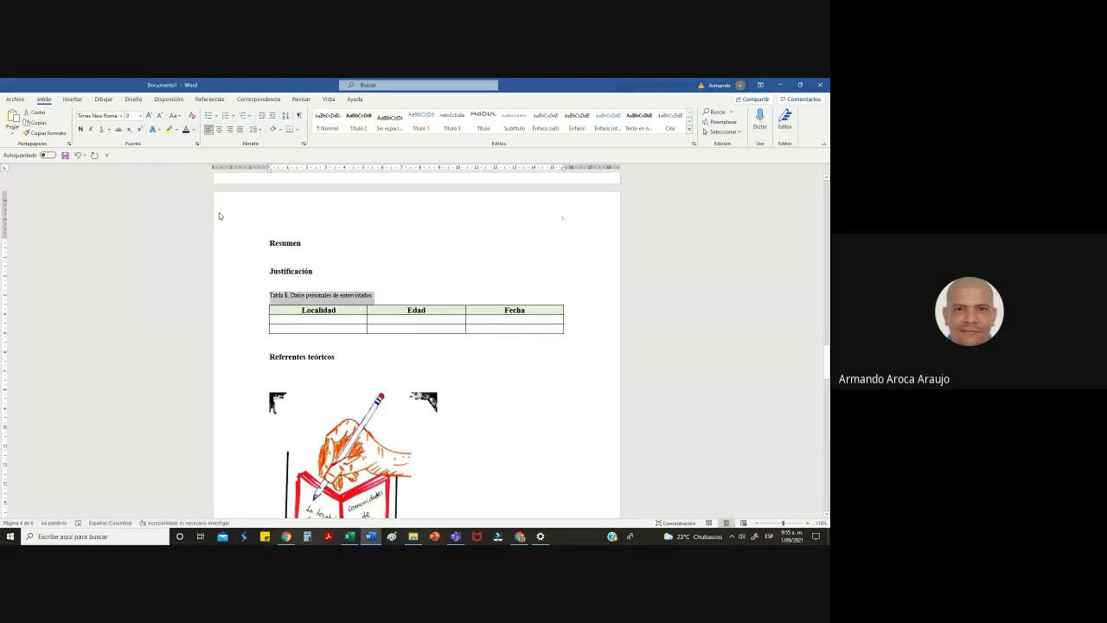
{"action": "left_click", "coordinate": [140, 115]}
{"action": "left_click", "coordinate": [135, 175]}
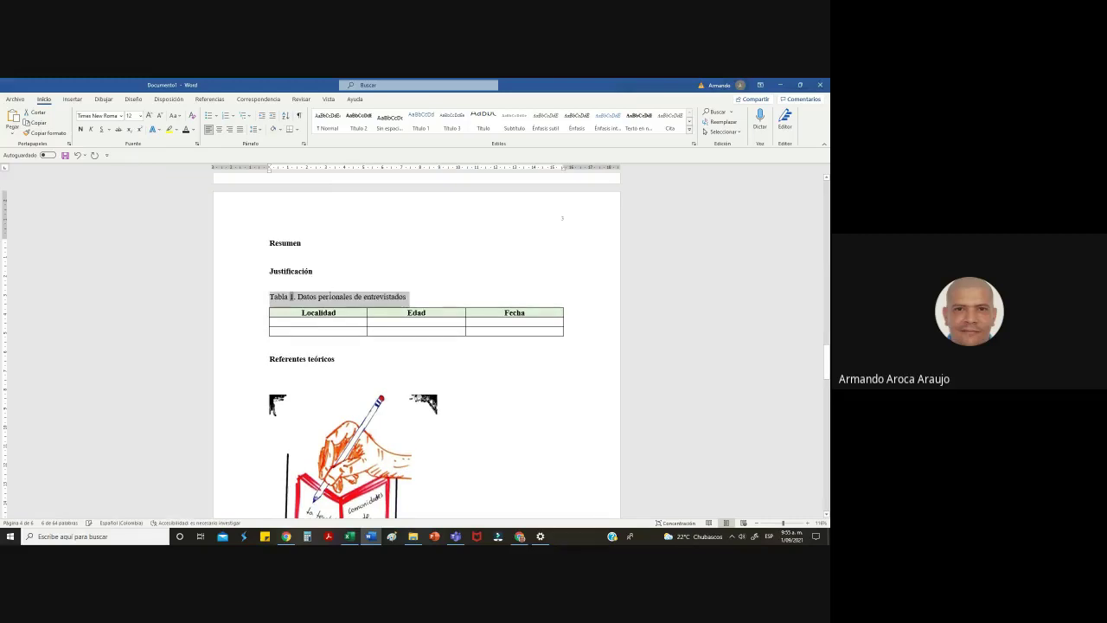
{"action": "left_click", "coordinate": [329, 295]}
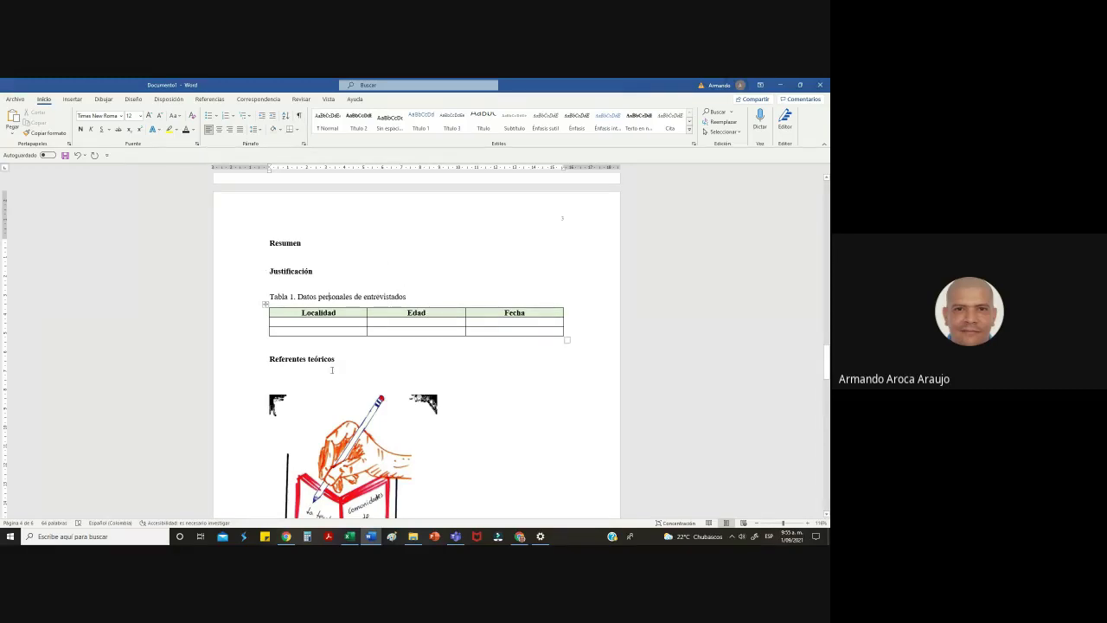
{"action": "scroll", "coordinate": [329, 356], "scroll_direction": "down", "scroll_amount": 1}
{"action": "scroll", "coordinate": [329, 357], "scroll_direction": "up", "scroll_amount": 1}
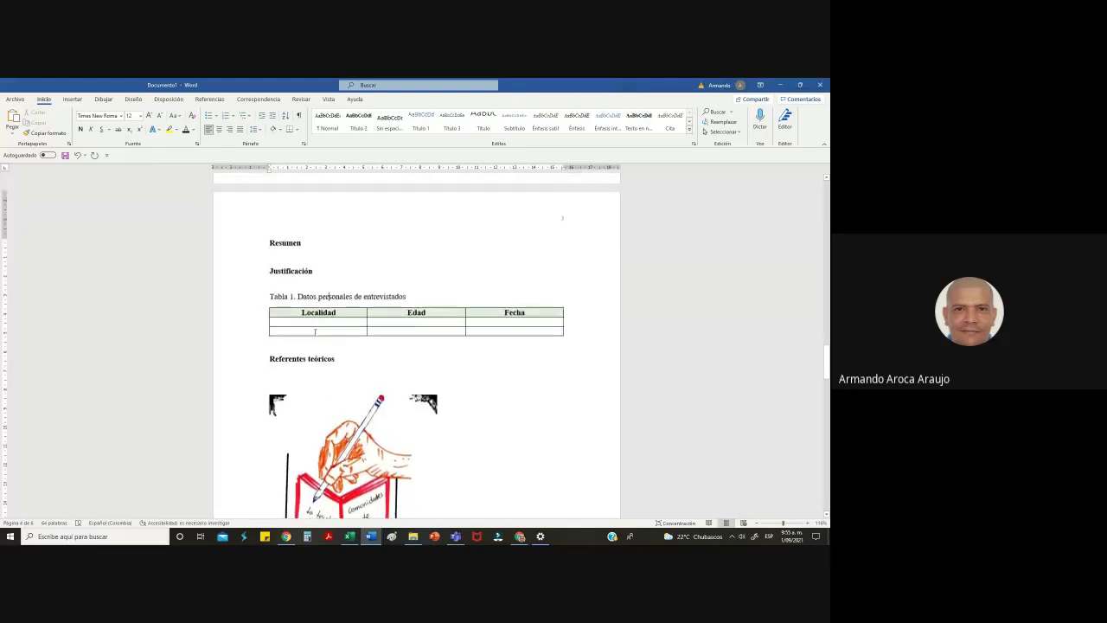
{"action": "left_click", "coordinate": [290, 266]}
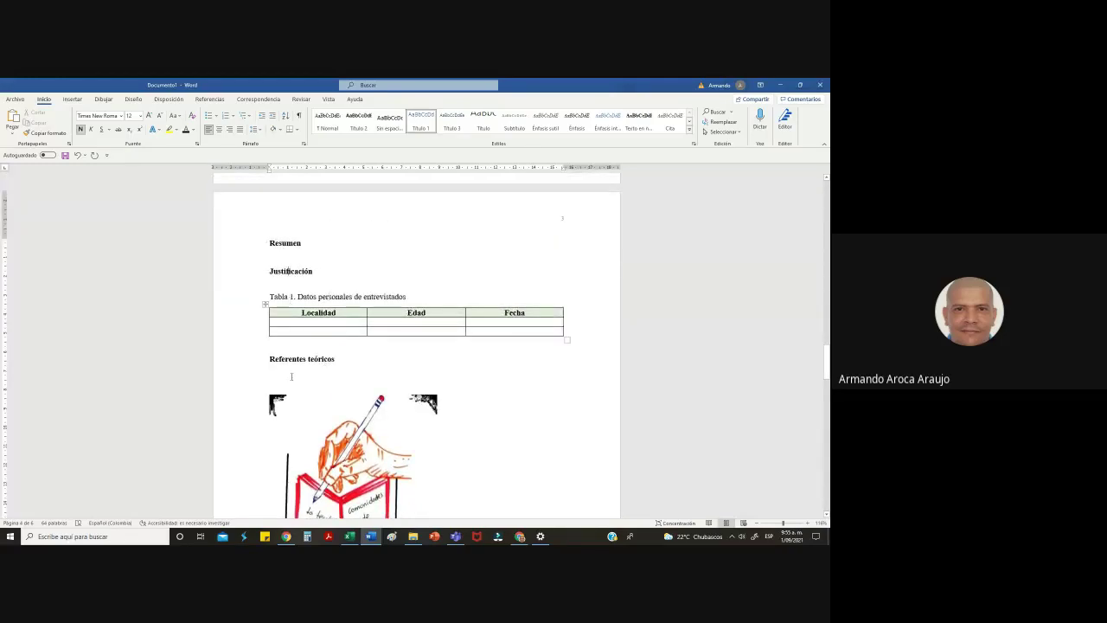
{"action": "scroll", "coordinate": [291, 361], "scroll_direction": "down", "scroll_amount": 3}
{"action": "scroll", "coordinate": [292, 361], "scroll_direction": "up", "scroll_amount": 3}
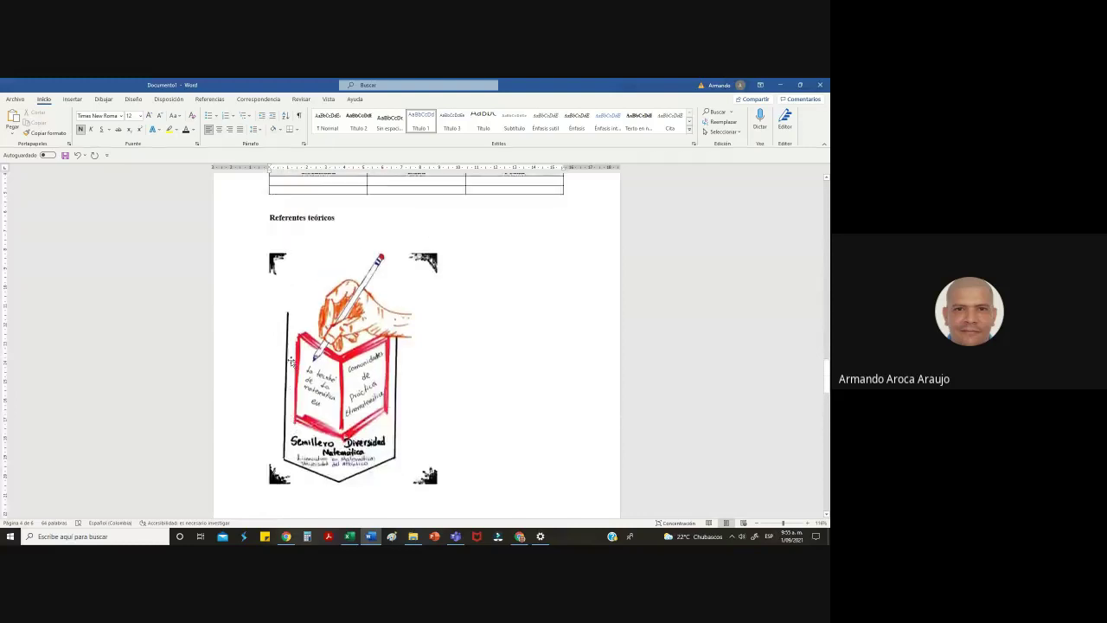
{"action": "scroll", "coordinate": [292, 360], "scroll_direction": "up", "scroll_amount": 2}
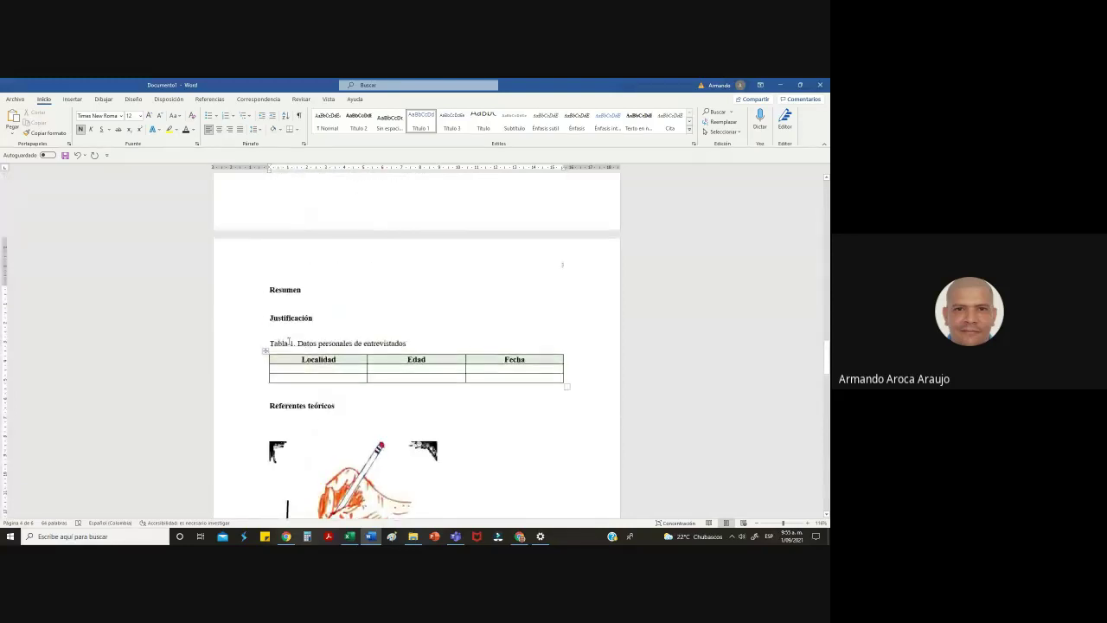
Place the cursor under Resumen and open the Word template for ethnographic articles from the Google Drive folder "ARTÍCULOS y LIBROS", "Plantillas para elaborar artículos"
{"action": "left_click", "coordinate": [280, 298]}
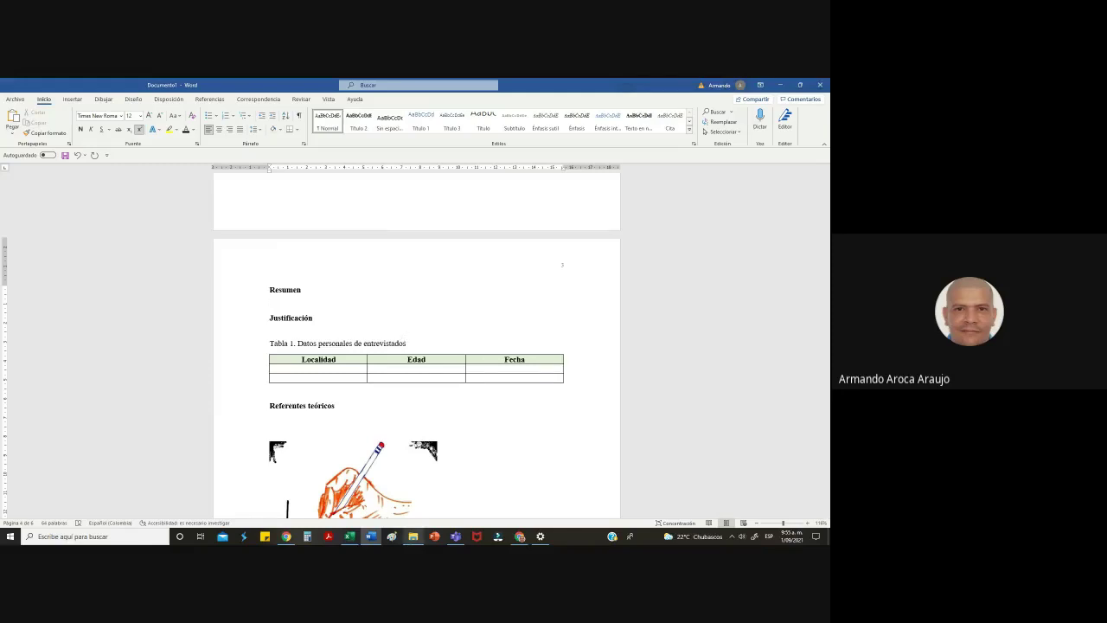
{"action": "left_click", "coordinate": [412, 537]}
{"action": "left_click", "coordinate": [147, 227]}
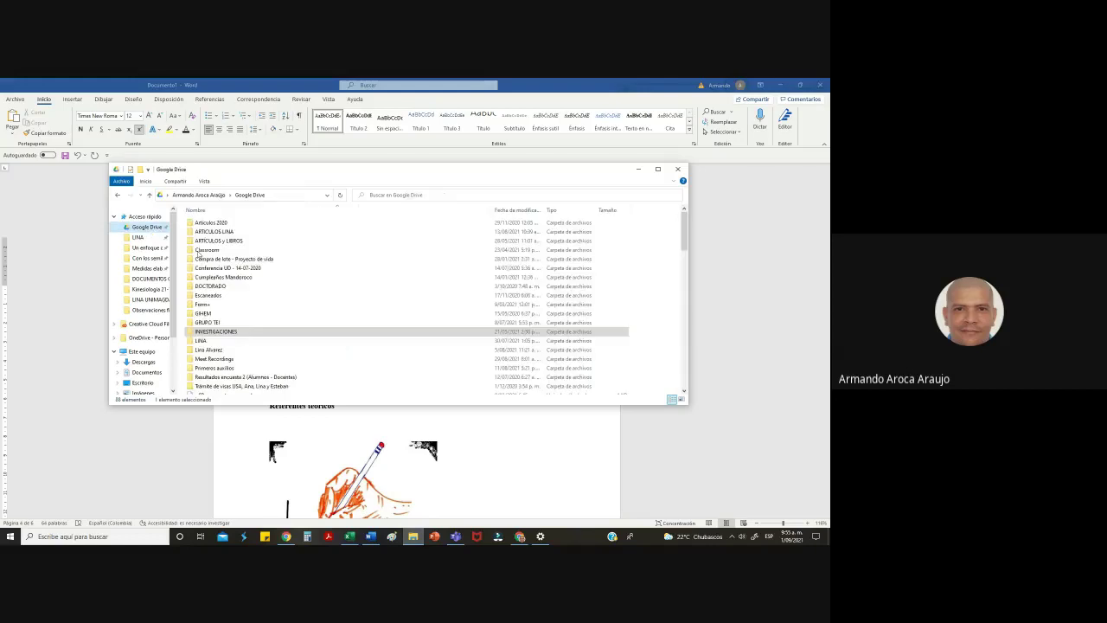
{"action": "double_click", "coordinate": [214, 241]}
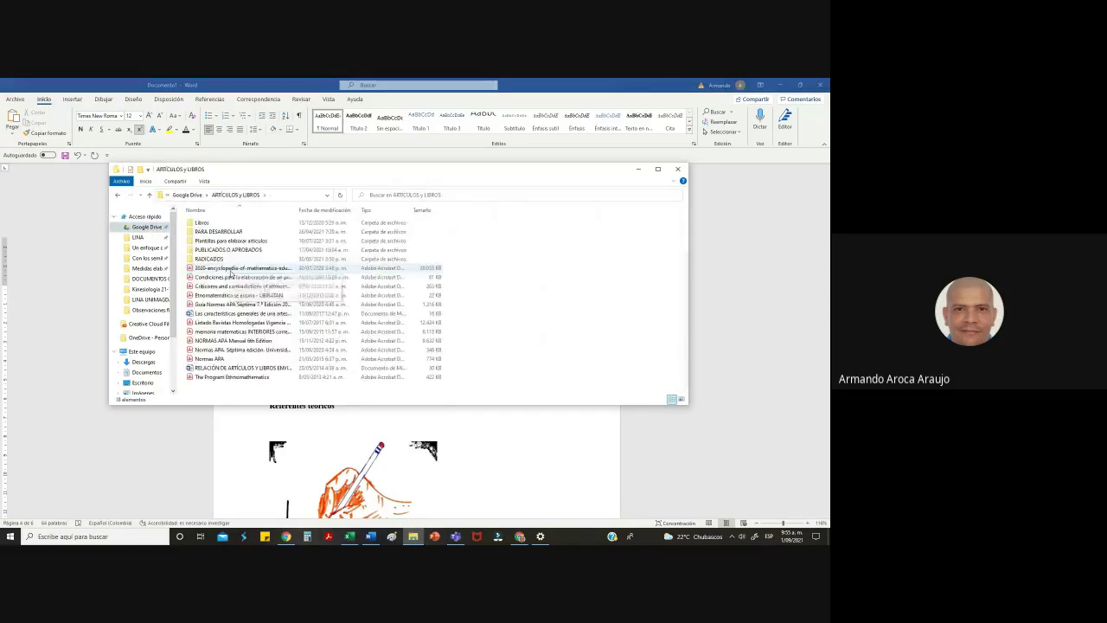
{"action": "double_click", "coordinate": [221, 242]}
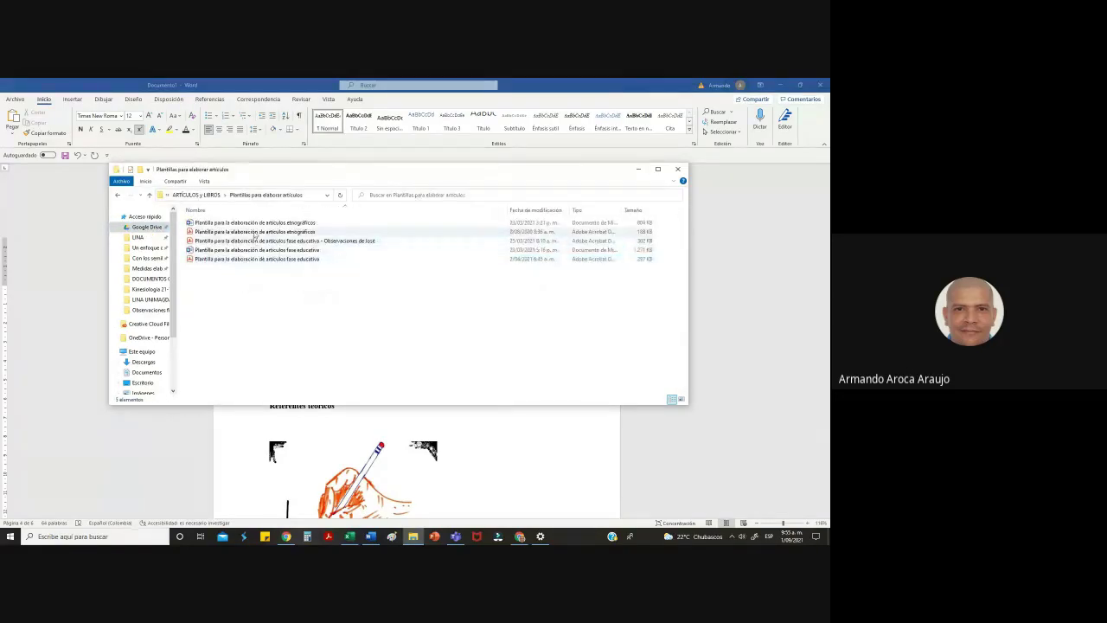
{"action": "left_click", "coordinate": [255, 224]}
{"action": "double_click", "coordinate": [255, 224]}
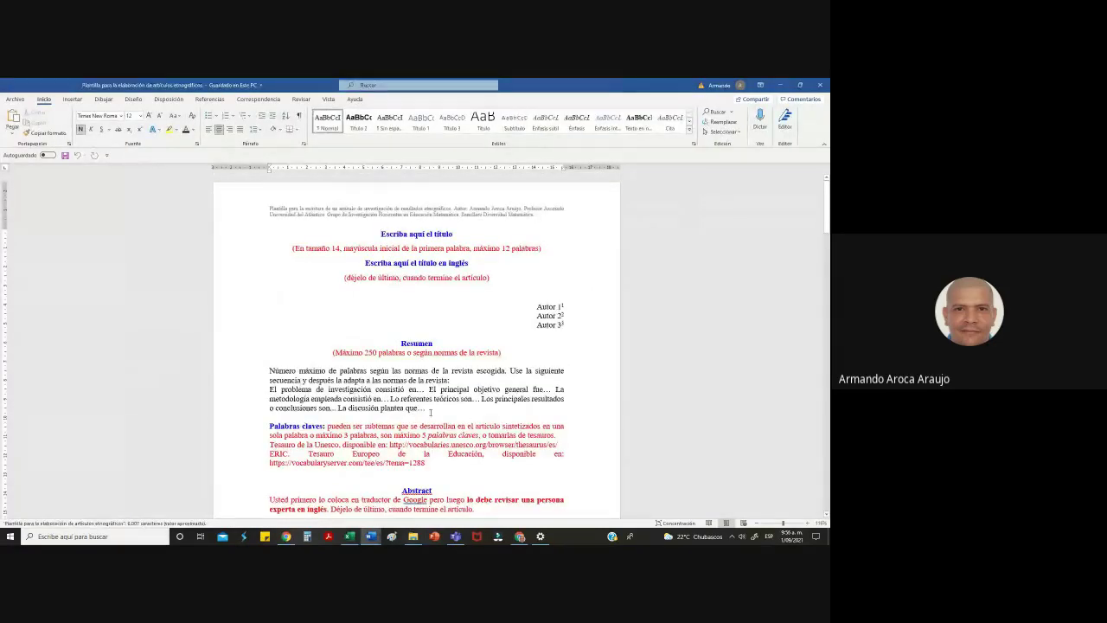
Copy the template's summary text from "El problema de investigación consistió en…" to "La discusión plantea que…" and return to Documento1
{"action": "left_click_drag", "start_coordinate": [419, 410], "coordinate": [270, 389]}
{"action": "right_click", "coordinate": [270, 391]}
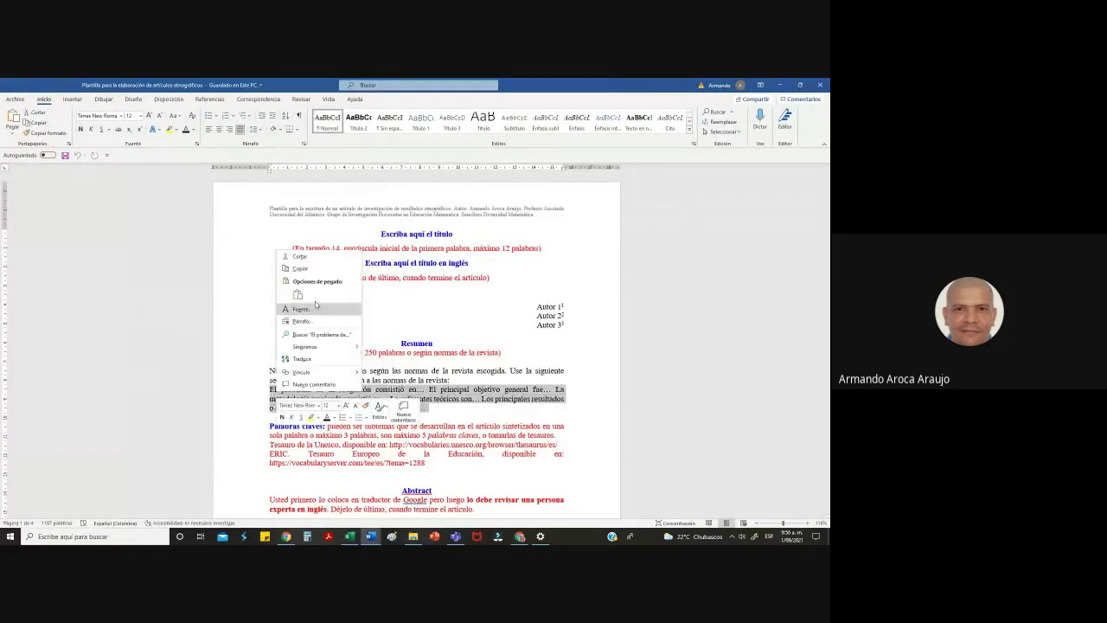
{"action": "left_click", "coordinate": [298, 265]}
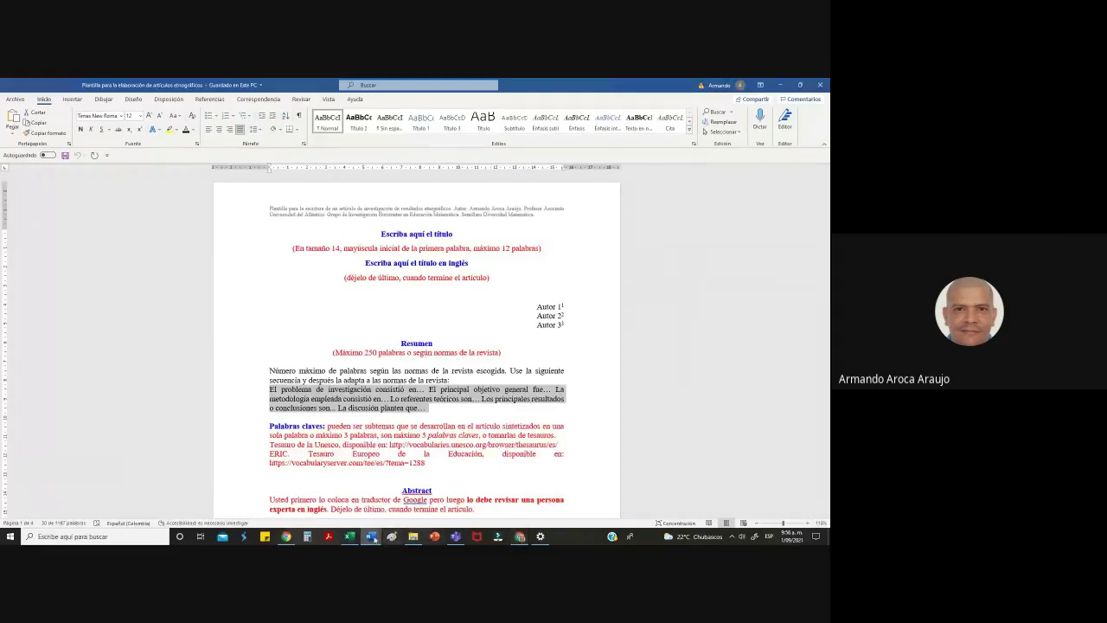
{"action": "left_click", "coordinate": [371, 536]}
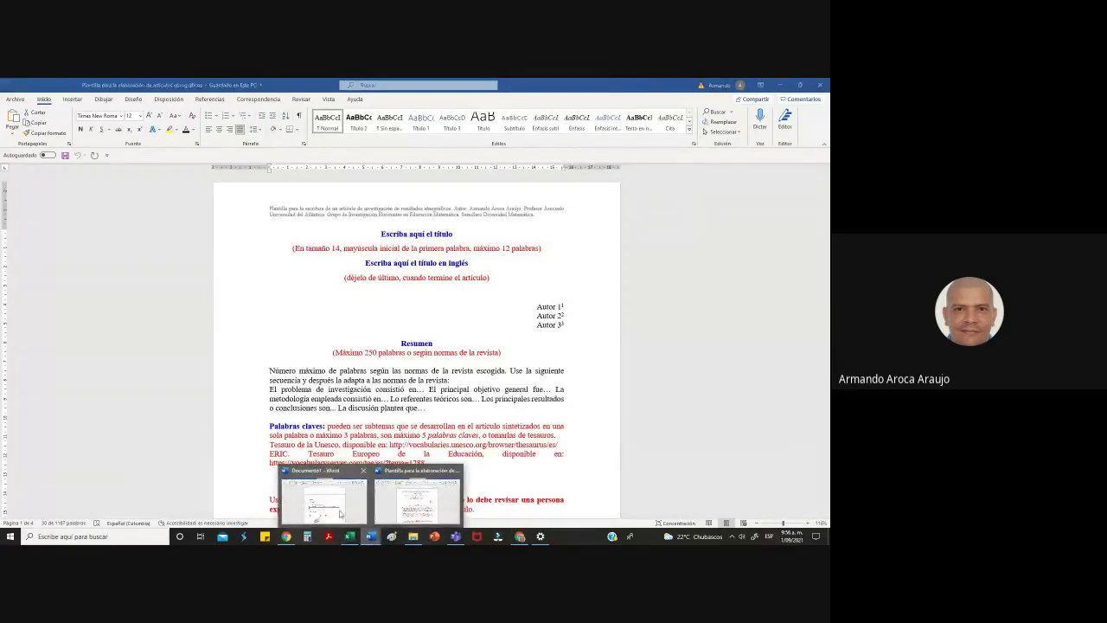
{"action": "left_click", "coordinate": [342, 512]}
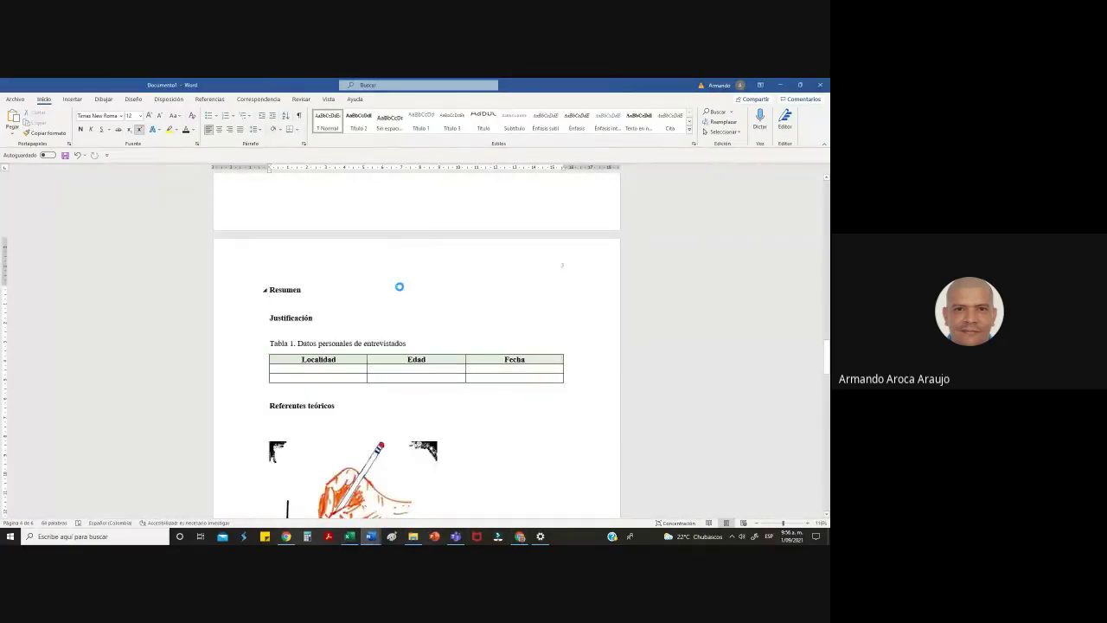
Paste the copied summary text under the Resumen heading and clear its superscript character formatting
{"action": "key", "text": "ctrl+v"}
{"action": "left_click", "coordinate": [477, 320]}
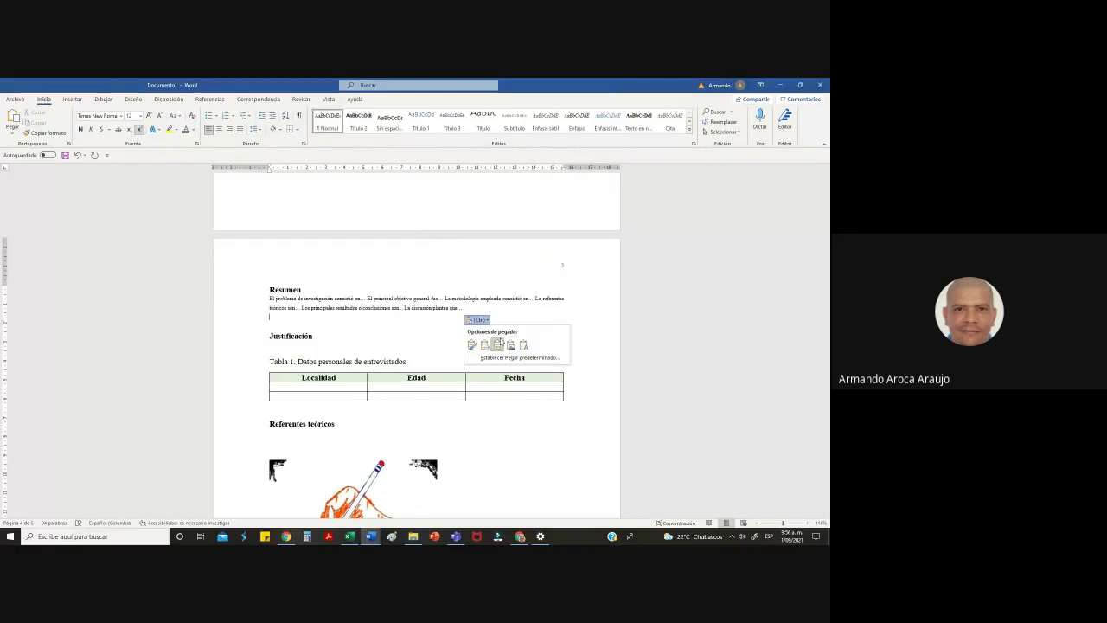
{"action": "left_click", "coordinate": [495, 350]}
{"action": "triple_click", "coordinate": [309, 298]}
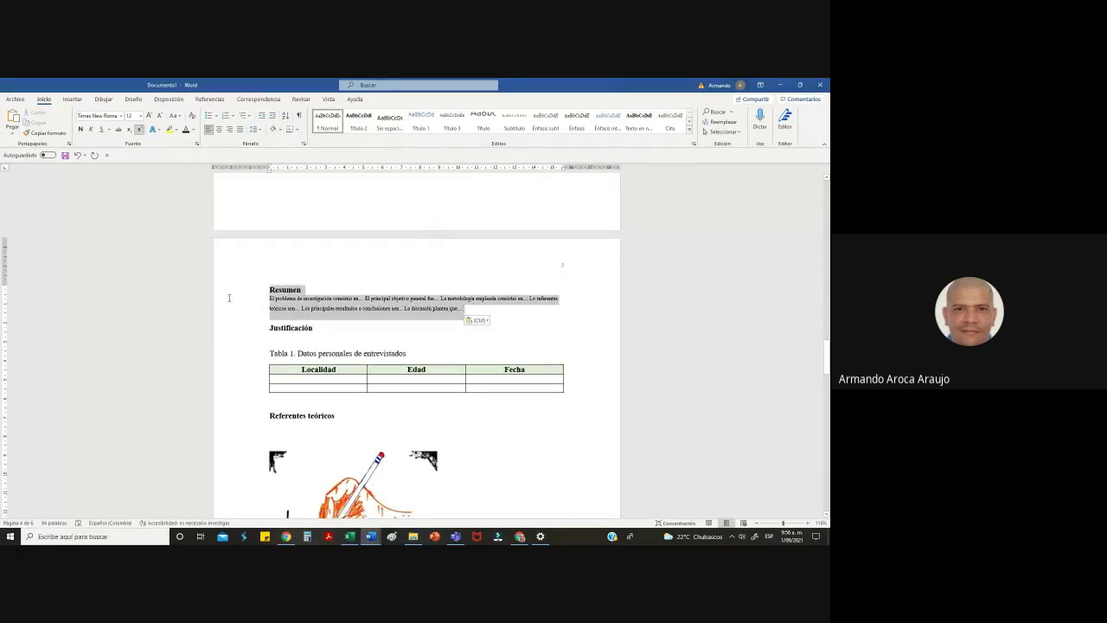
{"action": "key", "text": "ctrl+space"}
Delete the word "general" from "El principal objetivo general fue…" in the Resumen paragraph
{"action": "left_click", "coordinate": [305, 302]}
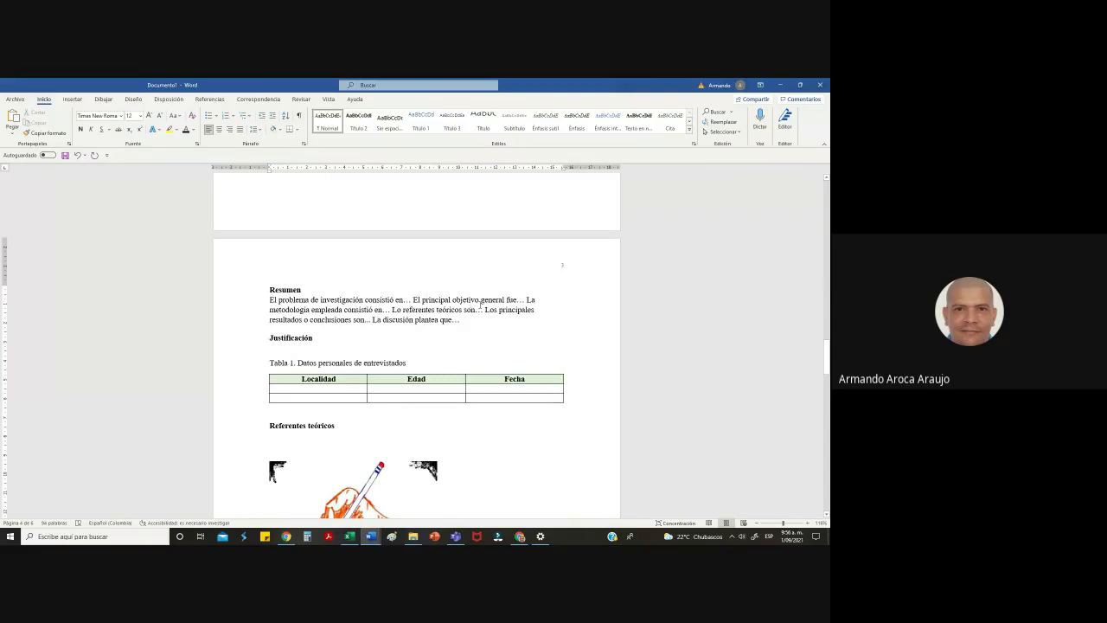
{"action": "key", "text": "Delete"}
{"action": "key", "text": "Delete"}
{"action": "key", "text": "Delete"}
{"action": "key", "text": "Delete"}
{"action": "key", "text": "Delete"}
{"action": "key", "text": "Delete"}
{"action": "key", "text": "Delete"}
{"action": "key", "text": "Delete"}
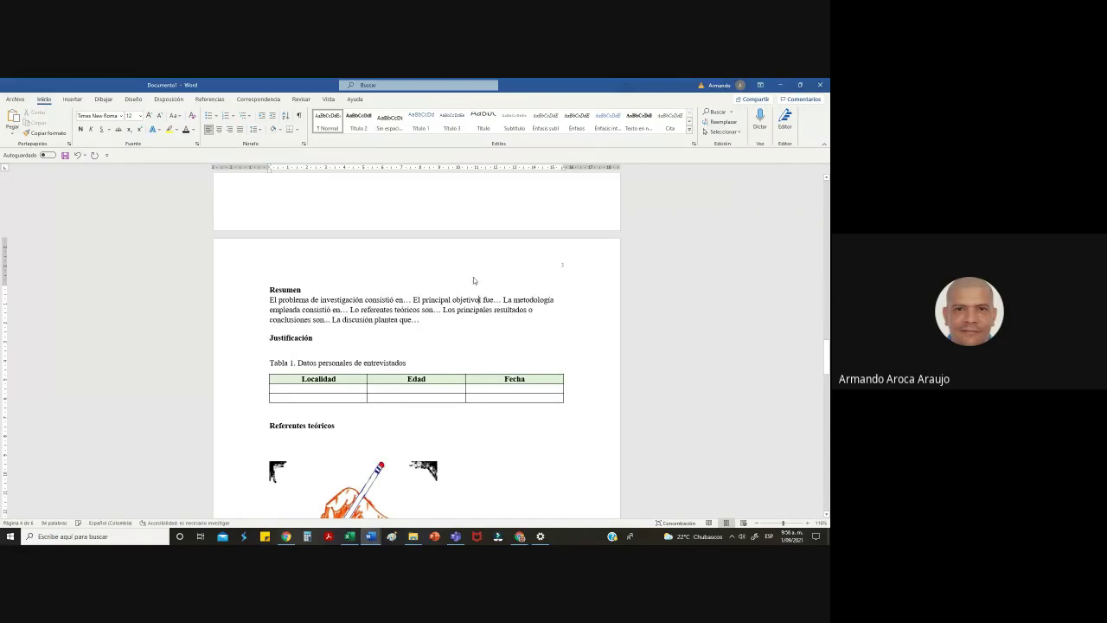
{"action": "key", "text": "Delete"}
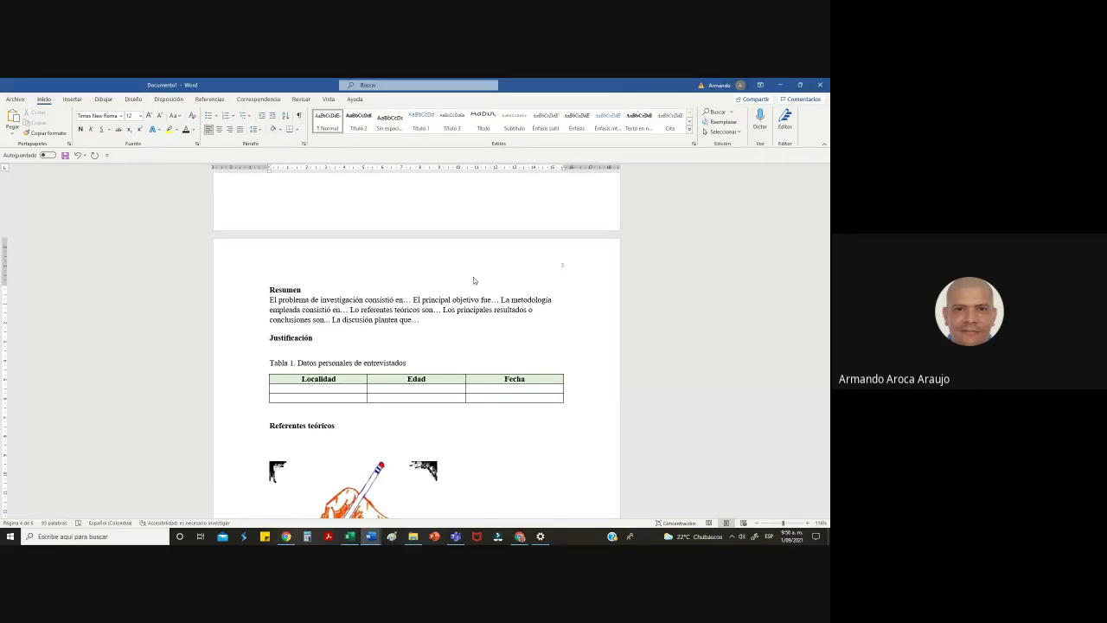
Select the whole Resumen paragraph to check its word count
{"action": "left_click_drag", "start_coordinate": [420, 321], "coordinate": [268, 300]}
{"action": "left_click", "coordinate": [424, 322]}
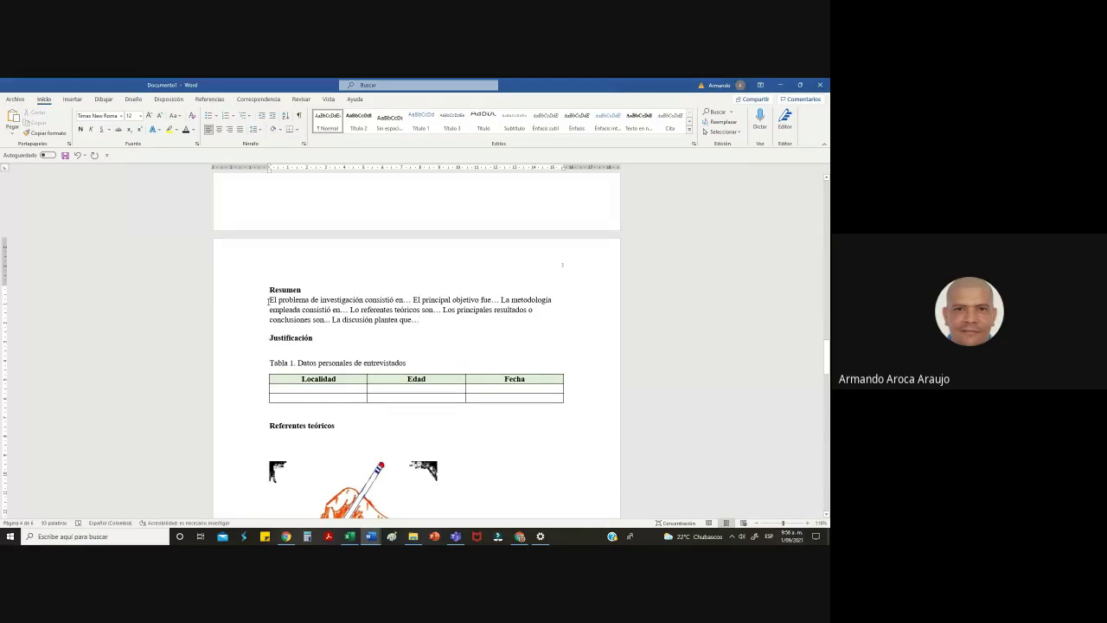
{"action": "left_click_drag", "start_coordinate": [271, 301], "coordinate": [425, 323]}
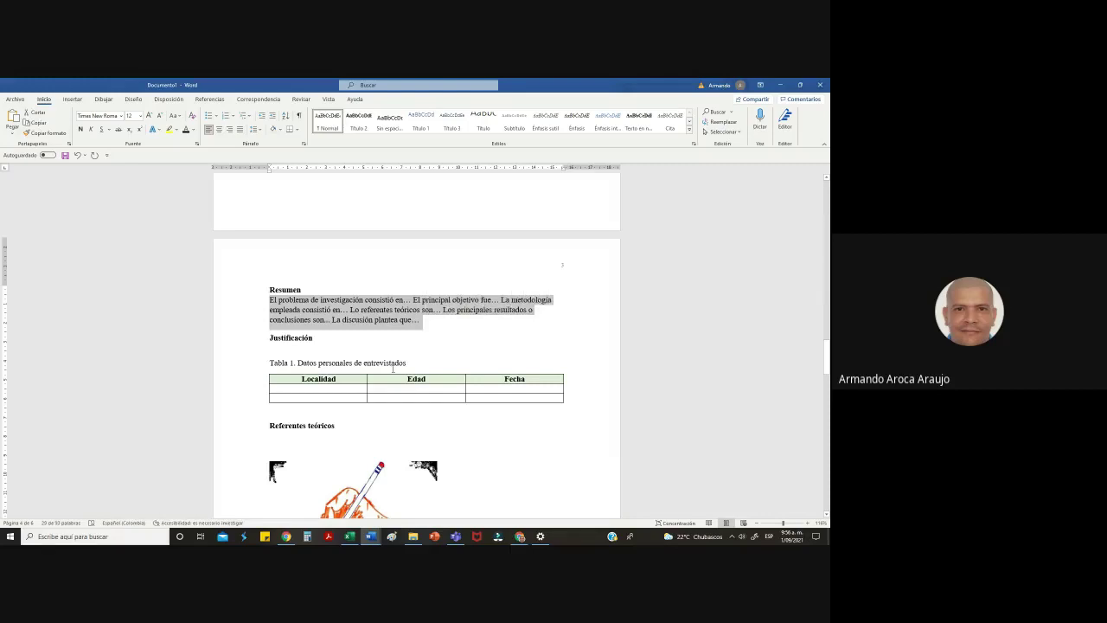
{"action": "left_click", "coordinate": [282, 302]}
{"action": "left_click_drag", "start_coordinate": [270, 301], "coordinate": [422, 326]}
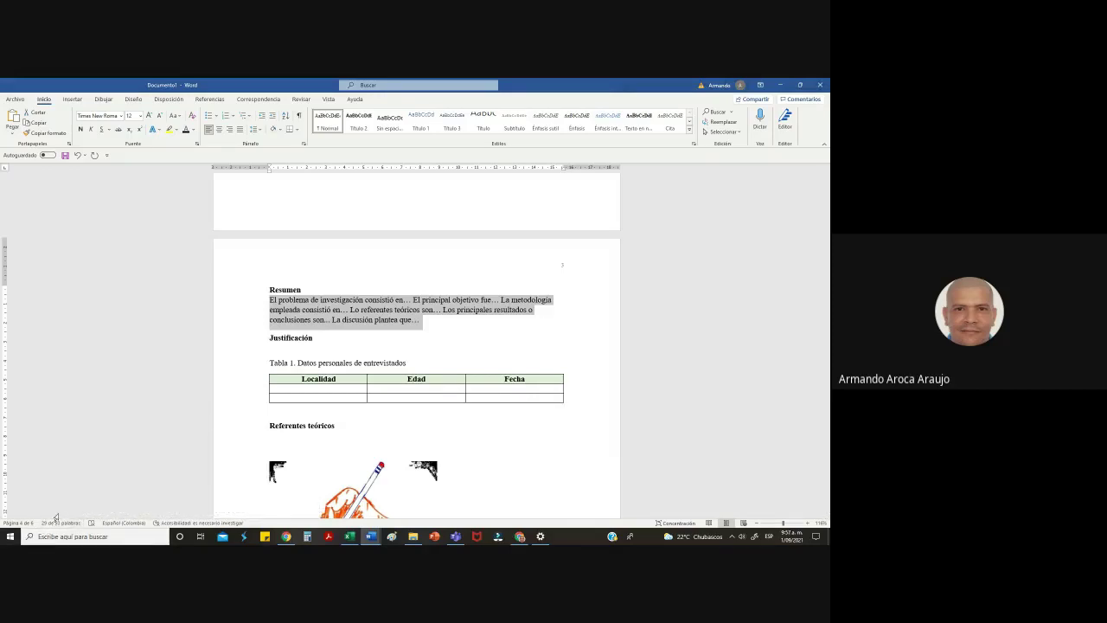
Add an empty line after the Resumen paragraph and justify the paragraph's text
{"action": "left_click", "coordinate": [435, 323]}
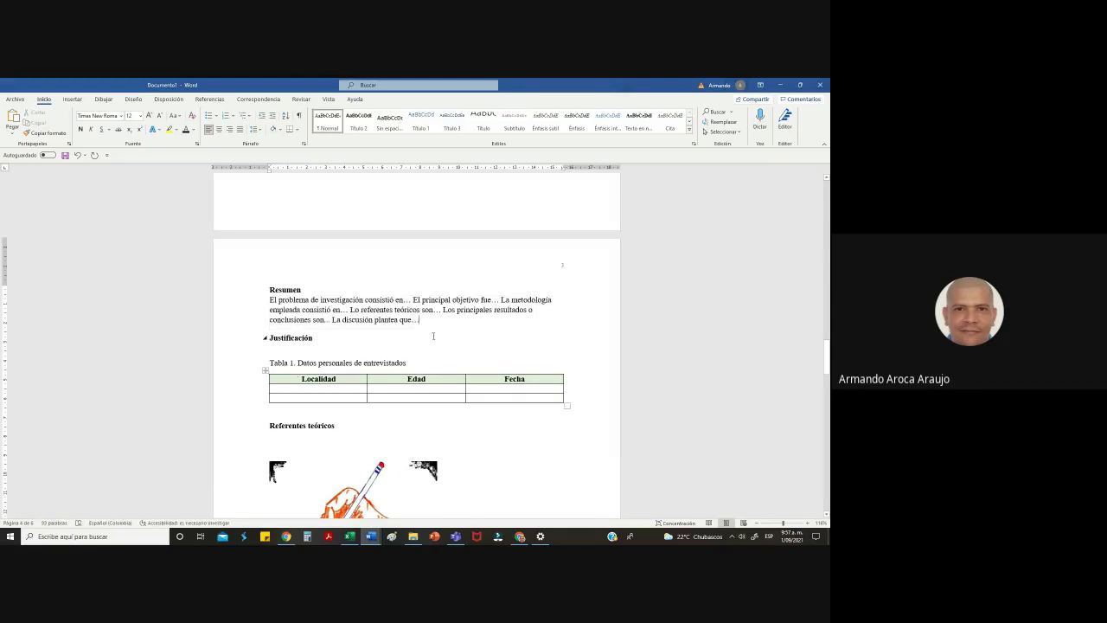
{"action": "key", "text": "Return"}
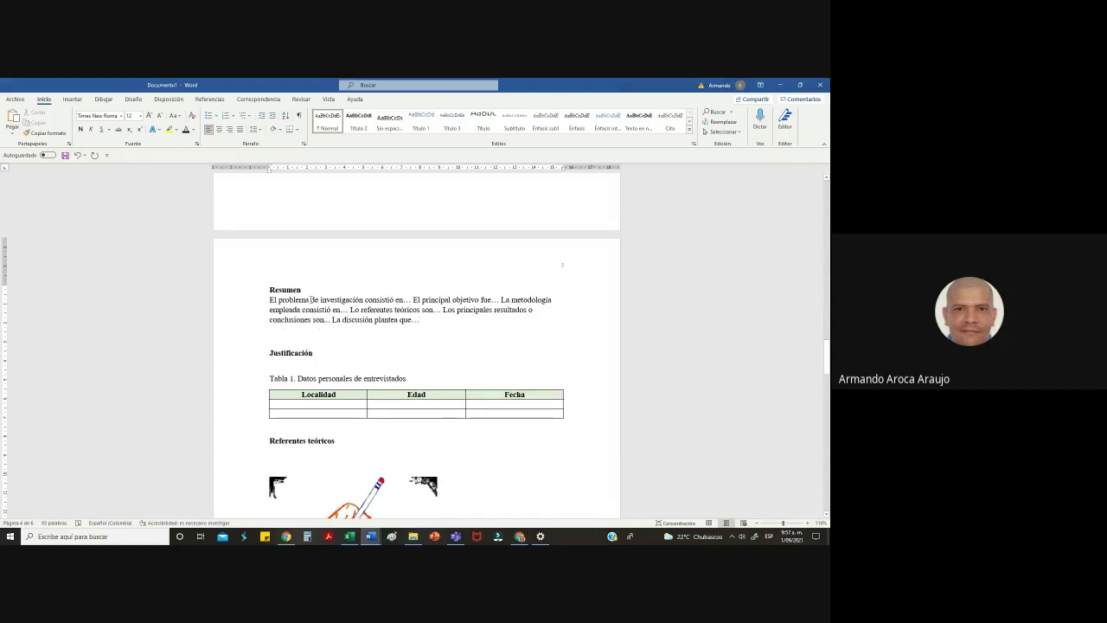
{"action": "left_click", "coordinate": [239, 129]}
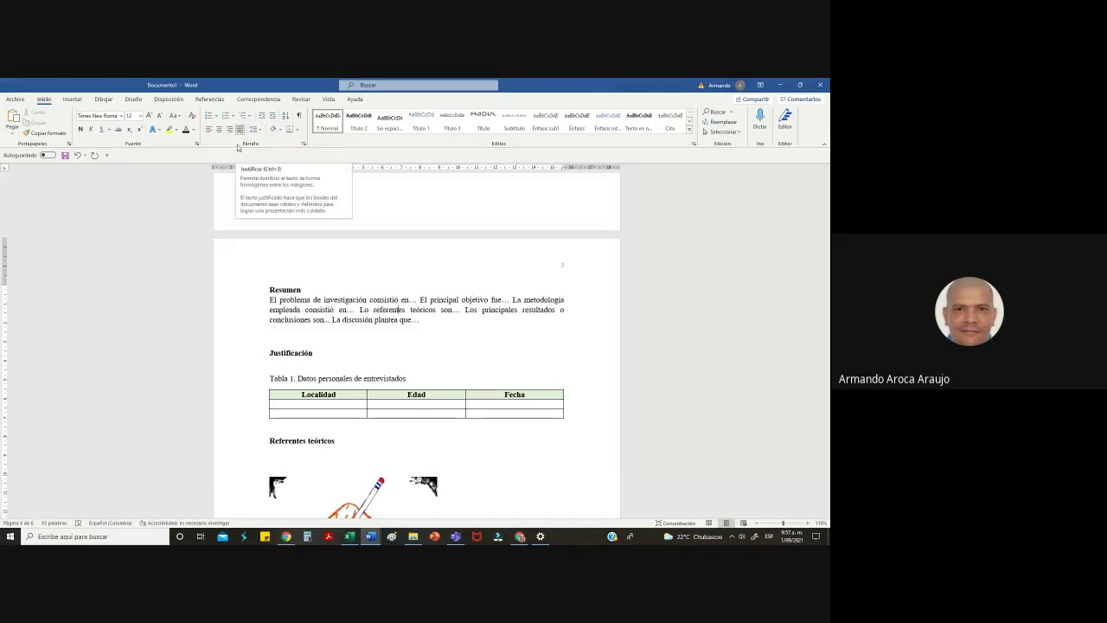
Insert a next-page section break on the empty line between the Resumen paragraph and the Justificación heading
{"action": "left_click", "coordinate": [279, 335]}
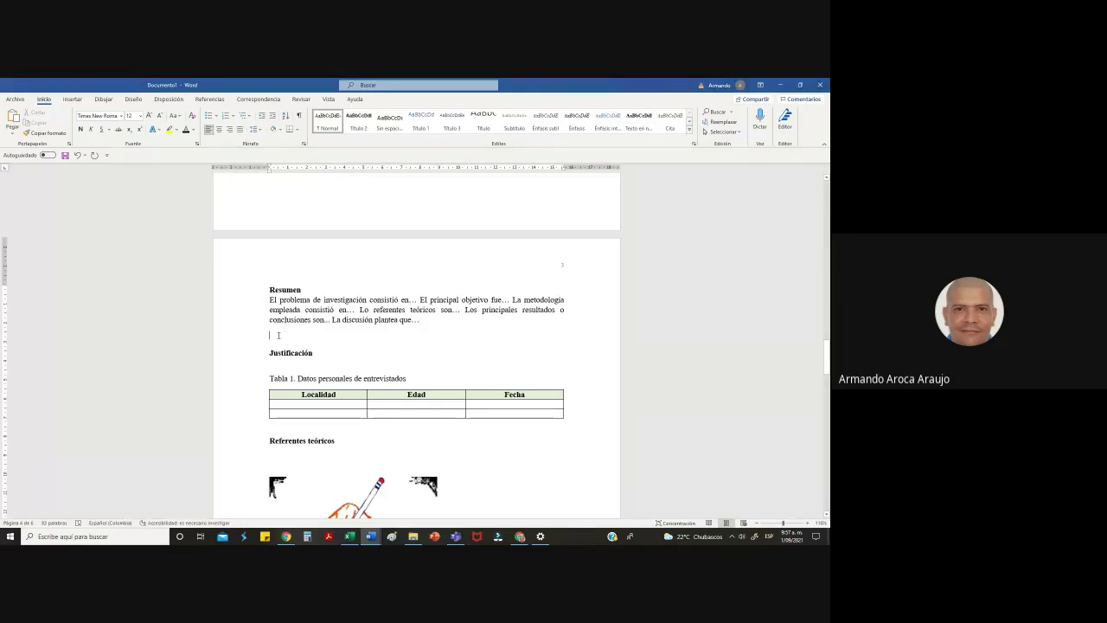
{"action": "left_click", "coordinate": [170, 100]}
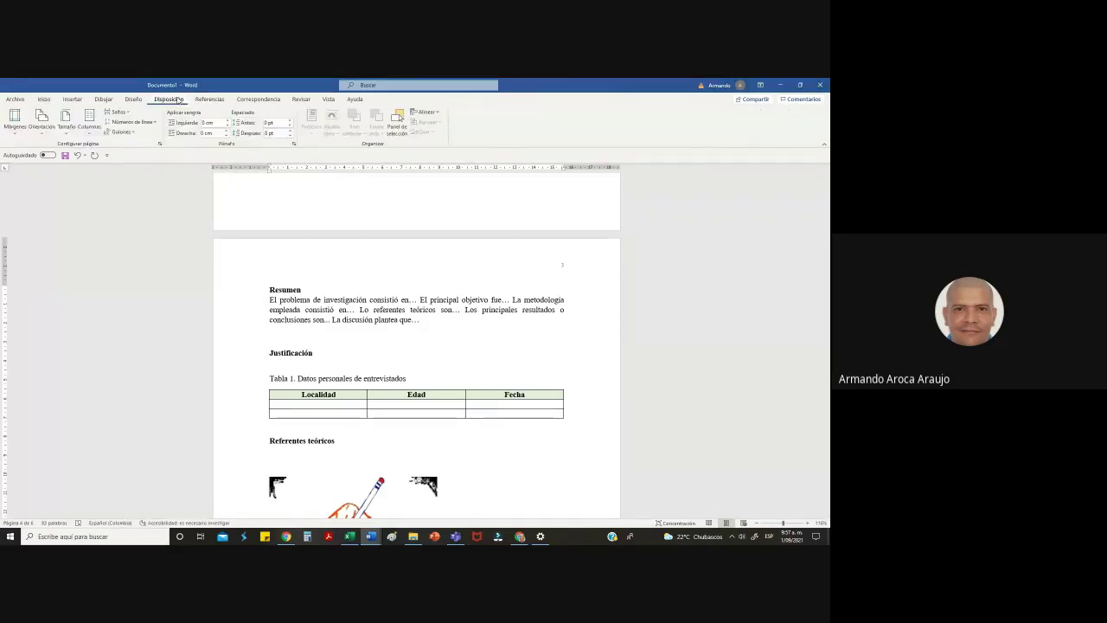
{"action": "left_click", "coordinate": [119, 112]}
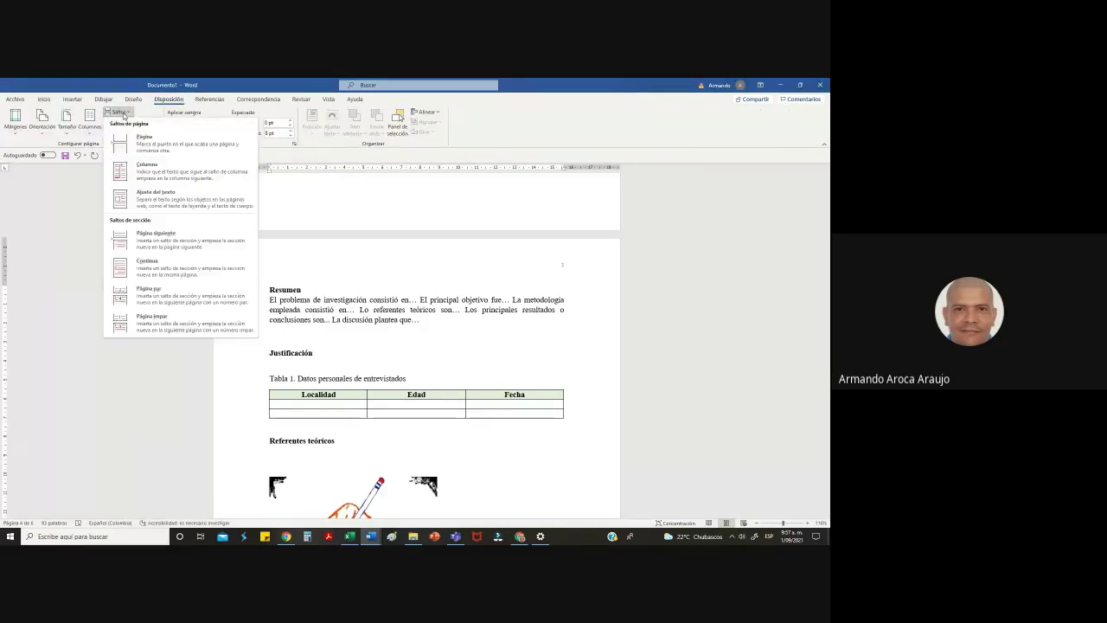
{"action": "left_click", "coordinate": [156, 249]}
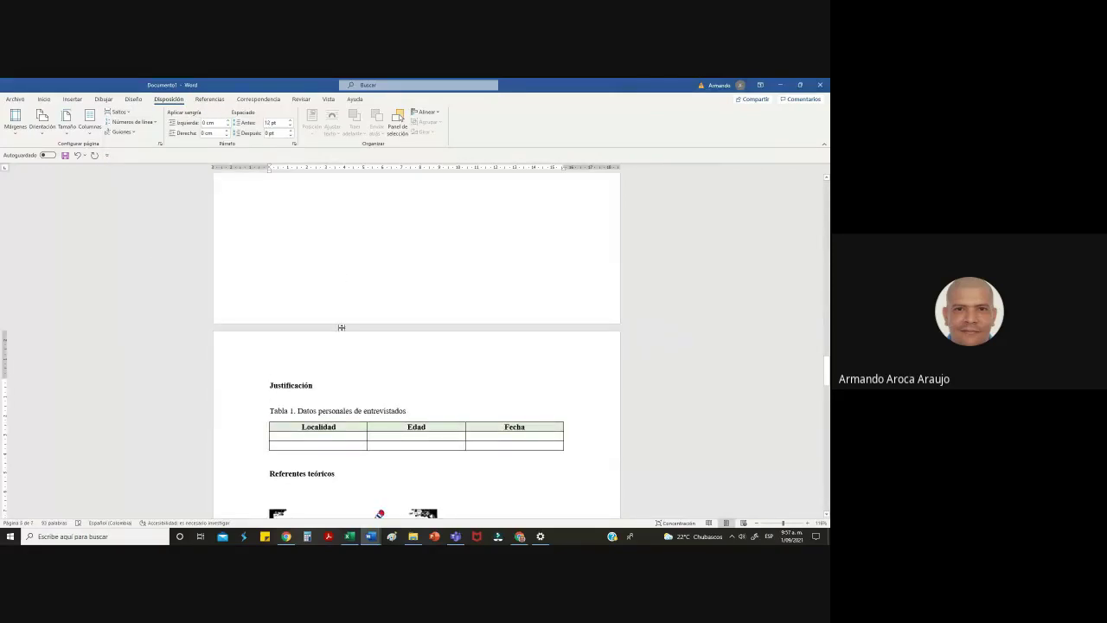
Check the footer and the pages on both sides of the section break between Resumen and Justificación
{"action": "scroll", "coordinate": [342, 327], "scroll_direction": "up", "scroll_amount": 3}
{"action": "scroll", "coordinate": [341, 323], "scroll_direction": "down", "scroll_amount": 3}
{"action": "double_click", "coordinate": [268, 293]}
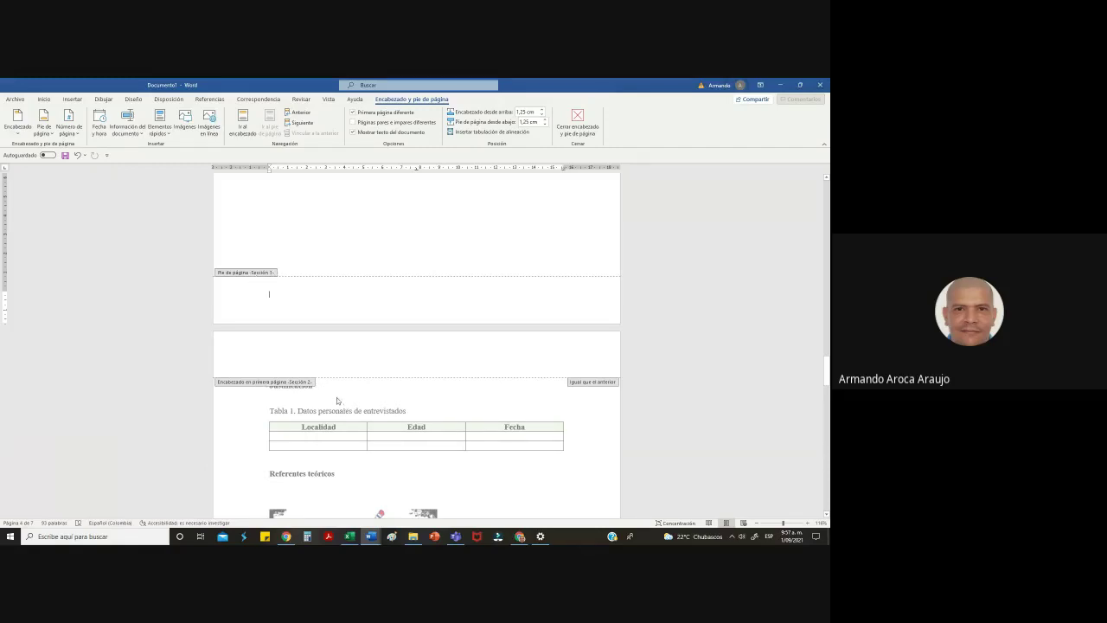
{"action": "double_click", "coordinate": [335, 396]}
{"action": "scroll", "coordinate": [338, 347], "scroll_direction": "up", "scroll_amount": 6}
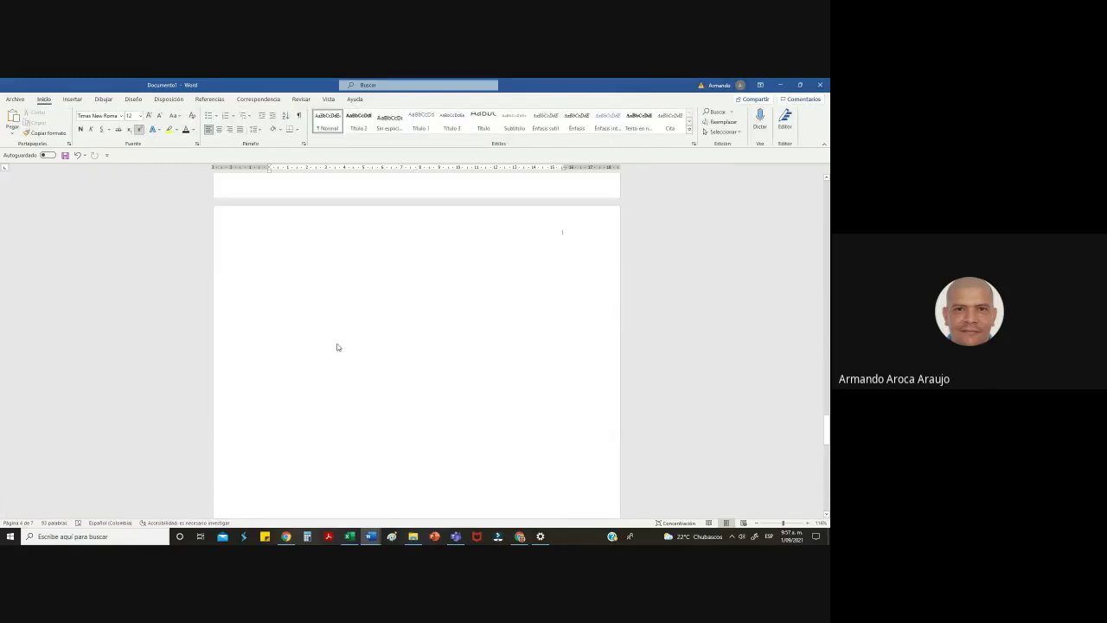
{"action": "scroll", "coordinate": [337, 347], "scroll_direction": "up", "scroll_amount": 10}
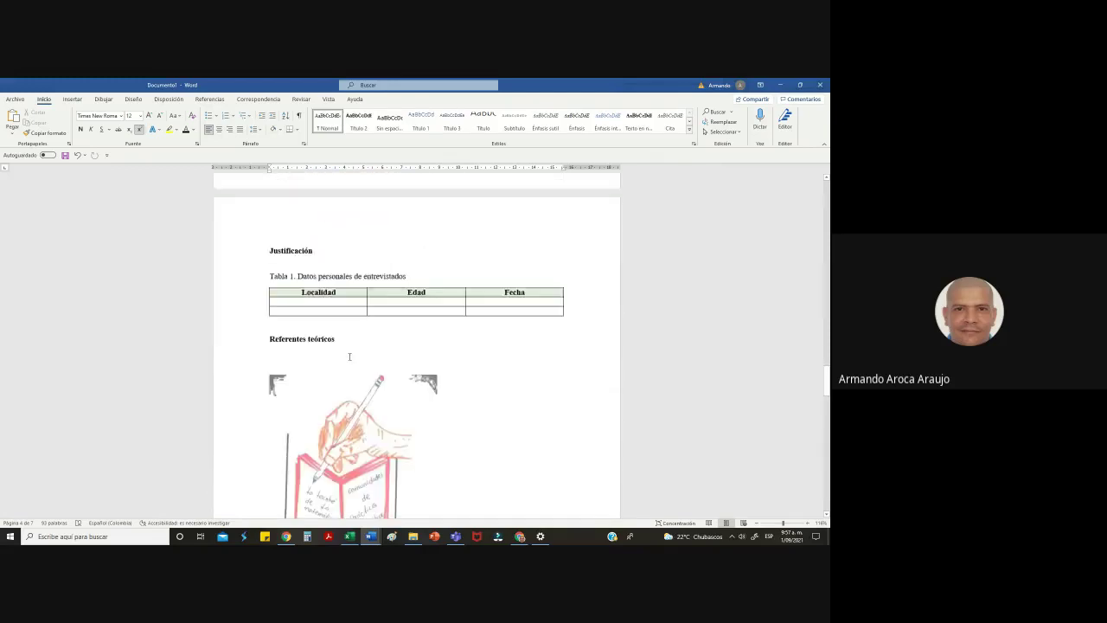
{"action": "scroll", "coordinate": [349, 356], "scroll_direction": "up", "scroll_amount": 4}
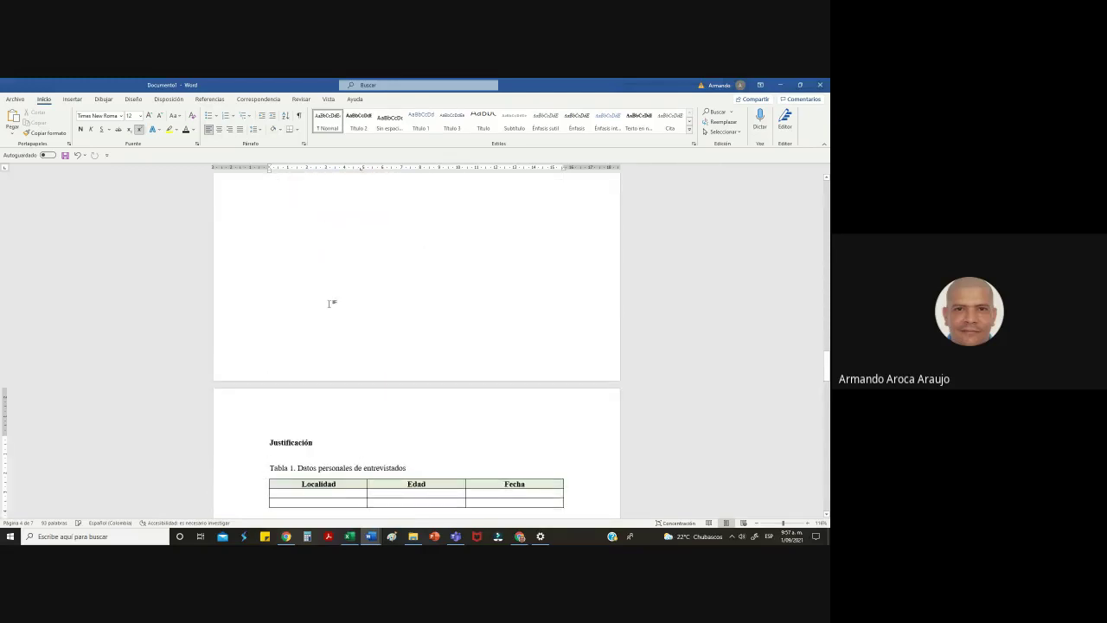
{"action": "scroll", "coordinate": [330, 303], "scroll_direction": "up", "scroll_amount": 7}
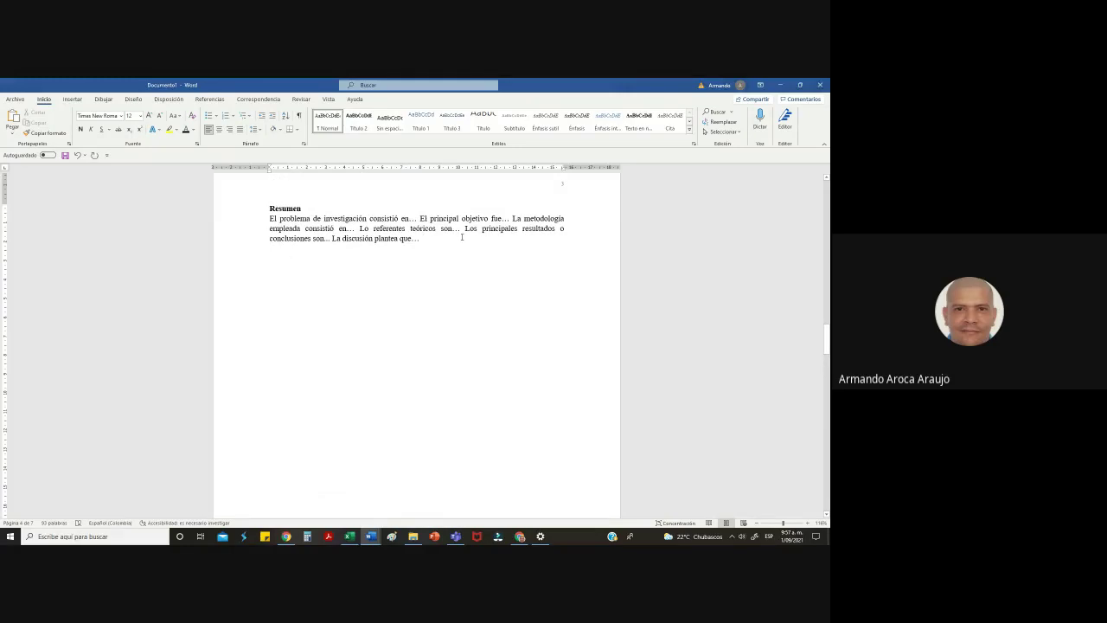
Add short filler lines such as "sdg", "wery" and "ery" below the Resumen paragraph and check the position of the Justificación heading
{"action": "type", "text": "fs"}
{"action": "key", "text": "Return"}
{"action": "type", "text": "d"}
{"action": "key", "text": "Return"}
{"action": "type", "text": "sdg"}
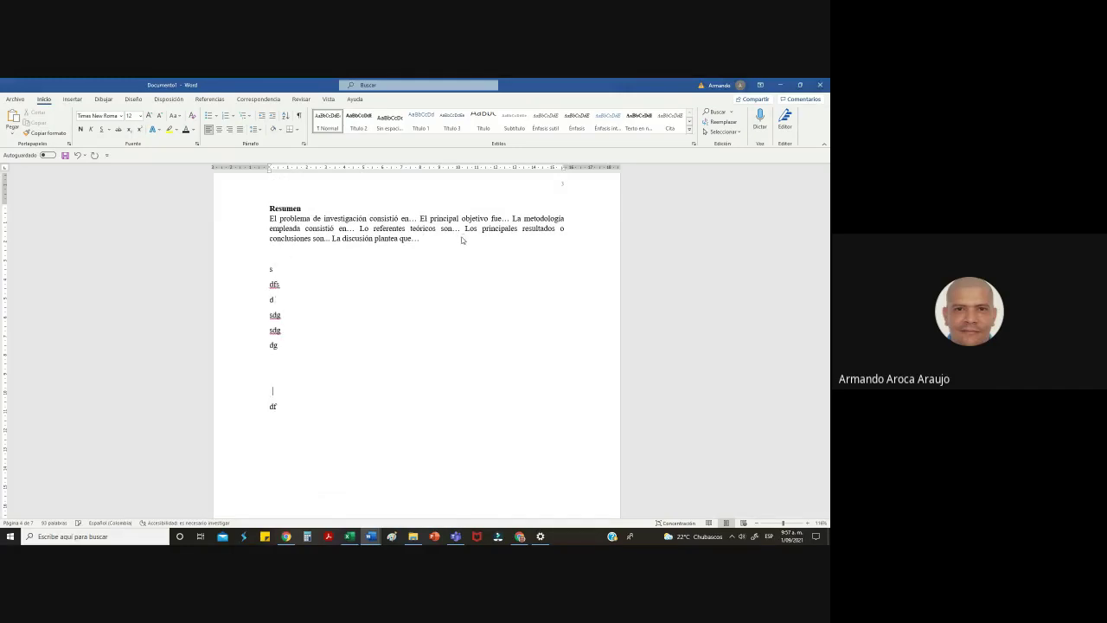
{"action": "key", "text": "Return"}
{"action": "key", "text": "Return"}
{"action": "type", "text": "wer"}
{"action": "key", "text": "Return"}
{"action": "type", "text": "wery"}
{"action": "key", "text": "Return"}
{"action": "type", "text": "wery"}
{"action": "key", "text": "Return"}
{"action": "type", "text": "ery"}
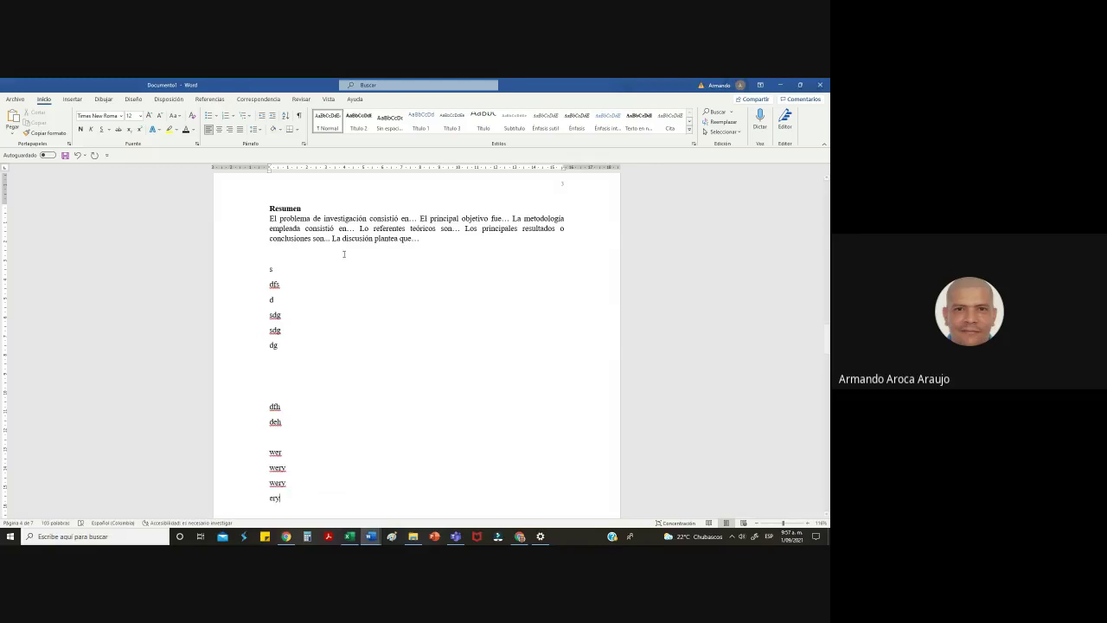
{"action": "scroll", "coordinate": [343, 253], "scroll_direction": "down", "scroll_amount": 7}
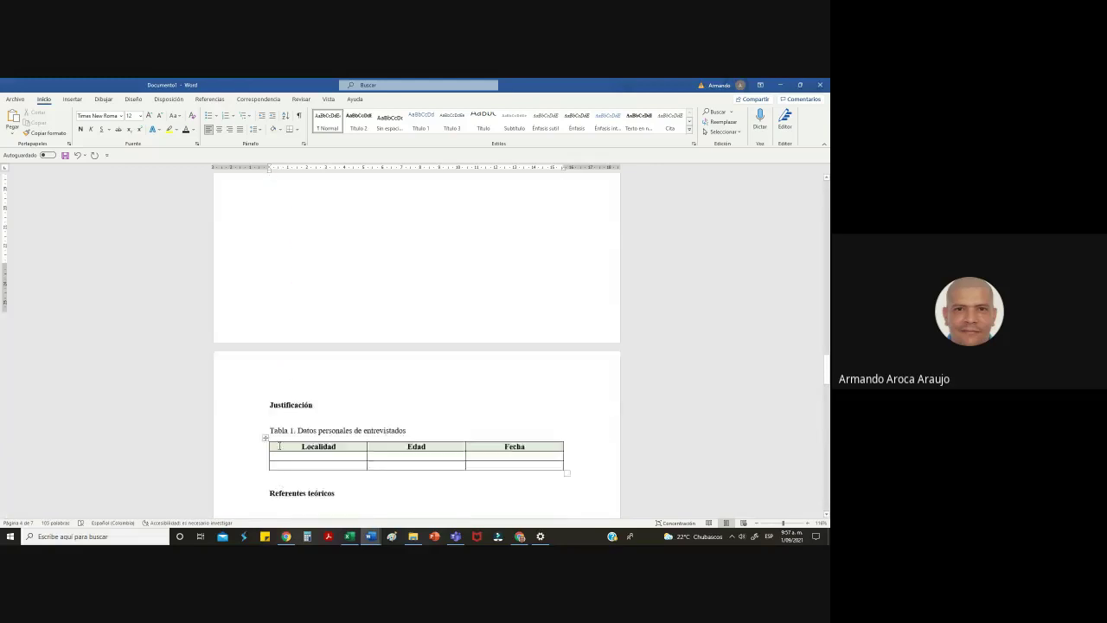
{"action": "scroll", "coordinate": [279, 446], "scroll_direction": "down", "scroll_amount": 1}
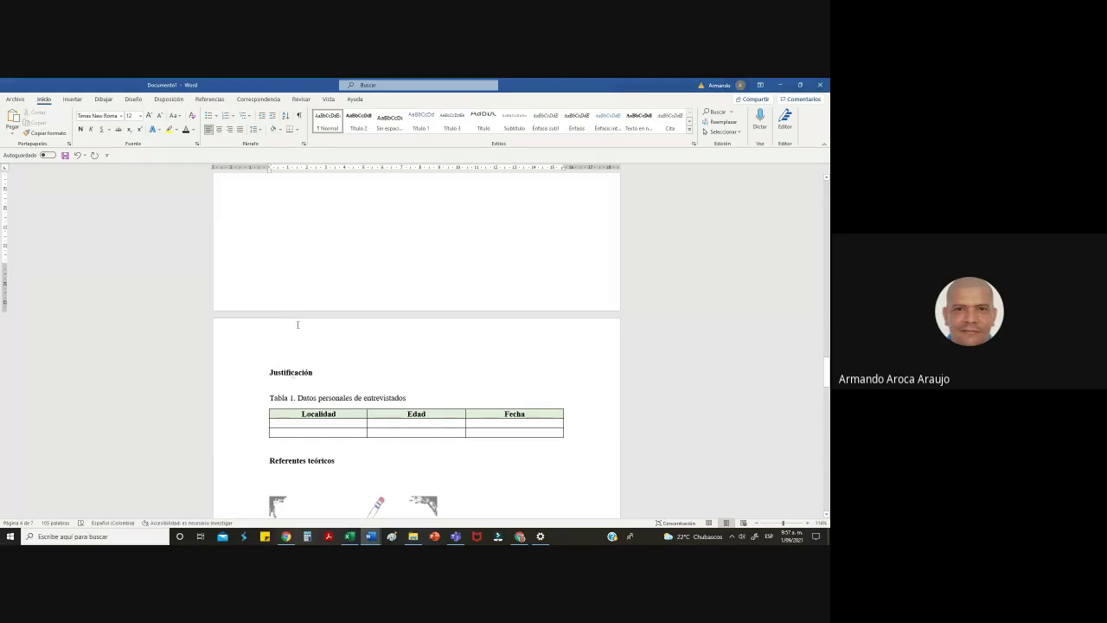
{"action": "scroll", "coordinate": [305, 358], "scroll_direction": "up", "scroll_amount": 2}
{"action": "scroll", "coordinate": [395, 378], "scroll_direction": "up", "scroll_amount": 6}
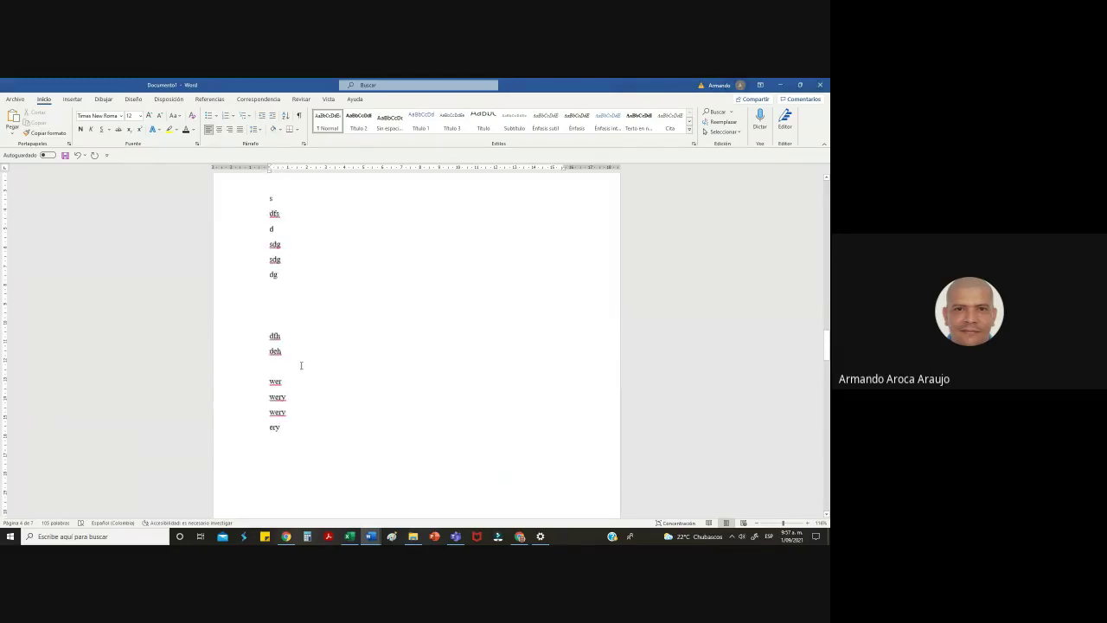
Try to delete all the filler lines below the Resumen paragraph at once and undo the deletion
{"action": "scroll", "coordinate": [285, 416], "scroll_direction": "up", "scroll_amount": 2}
{"action": "left_click_drag", "start_coordinate": [281, 478], "coordinate": [241, 247]}
{"action": "key", "text": "Delete"}
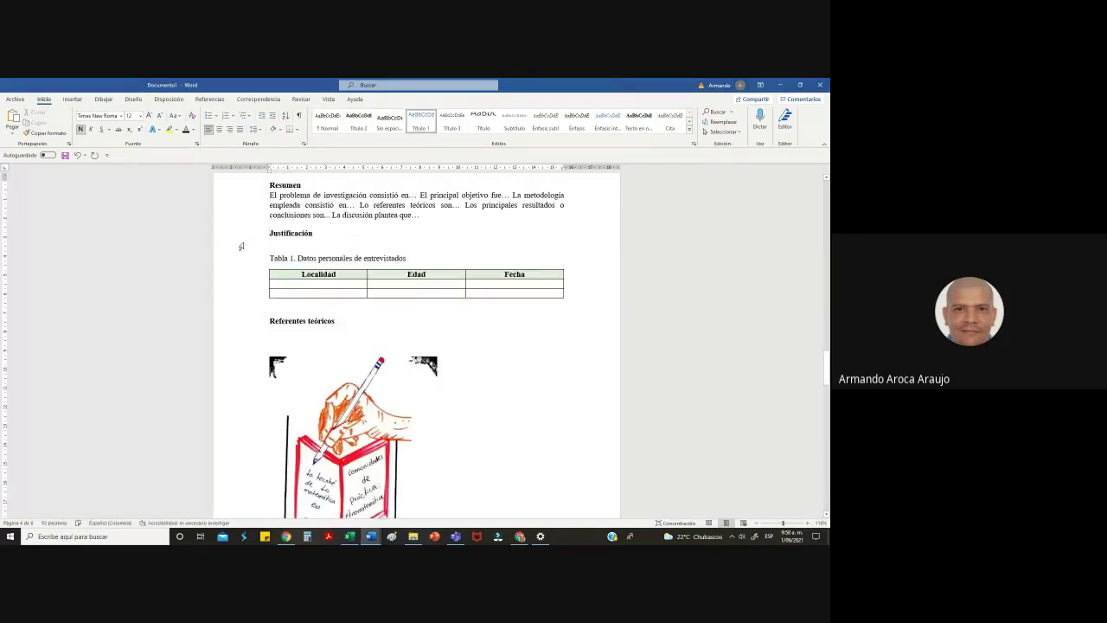
{"action": "left_click", "coordinate": [76, 155]}
Delete the filler lines from "s" to "ery" below the Resumen paragraph, keeping the section break before Justificación
{"action": "left_click", "coordinate": [295, 454]}
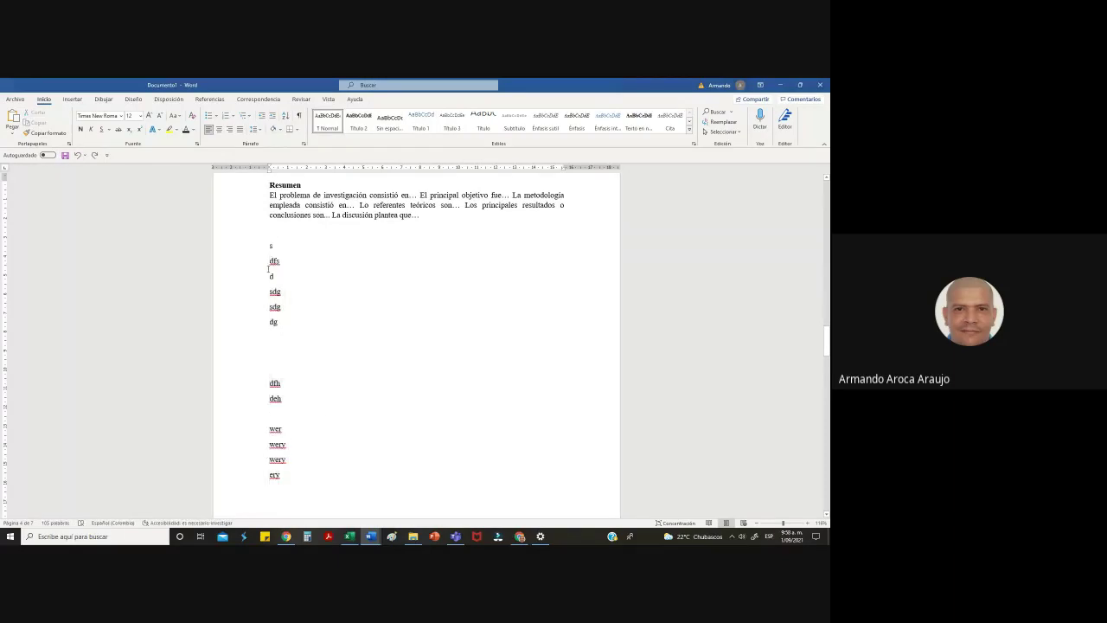
{"action": "left_click_drag", "start_coordinate": [270, 247], "coordinate": [289, 460]}
{"action": "key", "text": "Delete"}
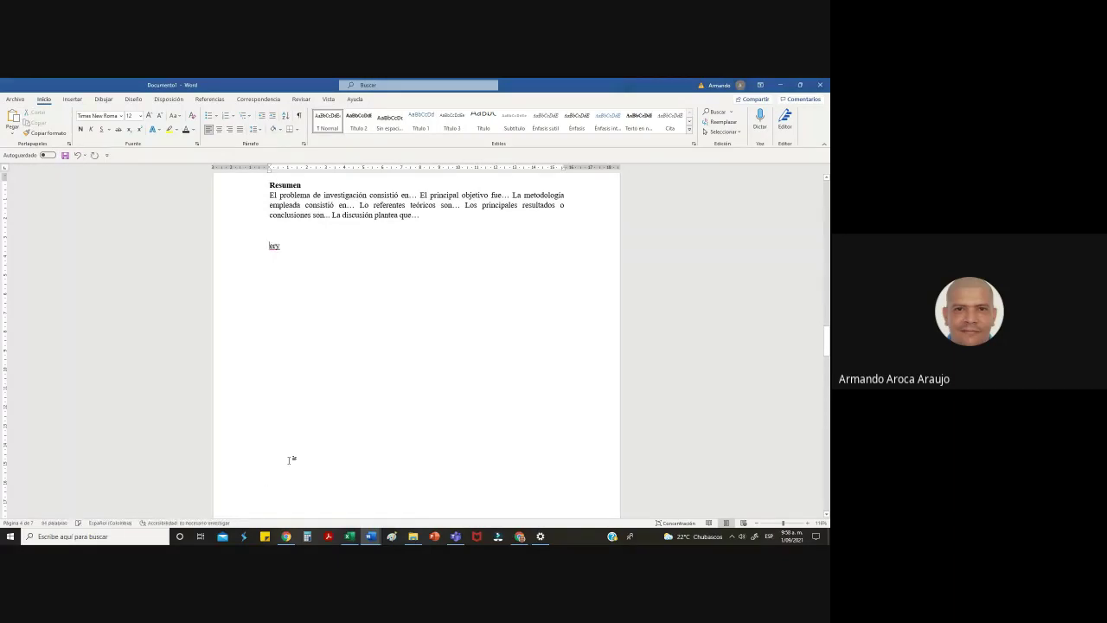
{"action": "left_click", "coordinate": [240, 246]}
{"action": "key", "text": "Delete"}
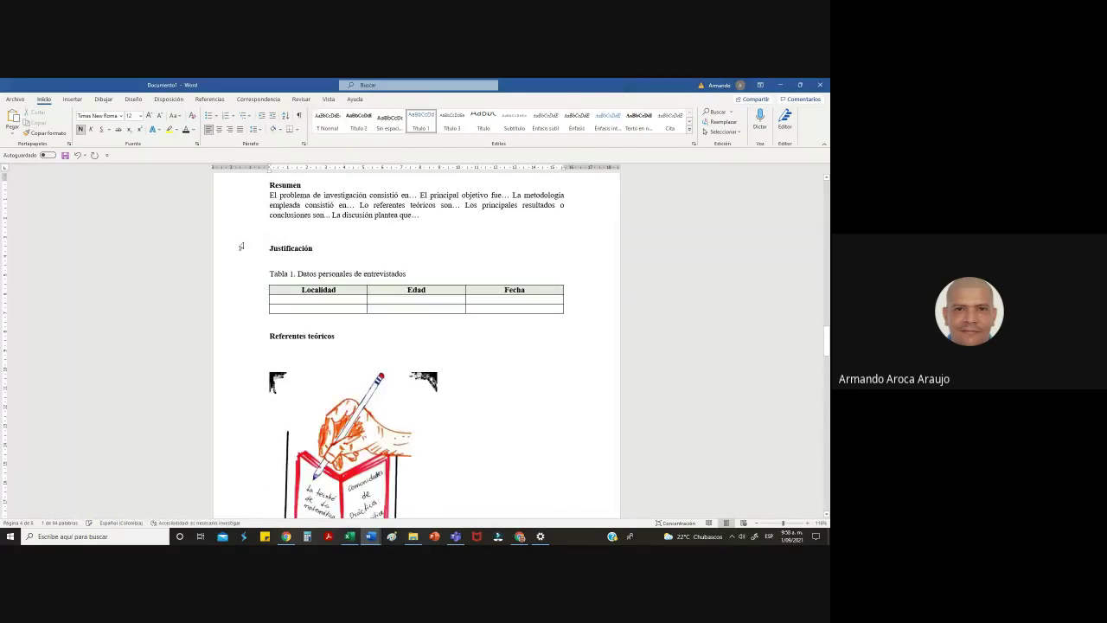
{"action": "left_click", "coordinate": [82, 155]}
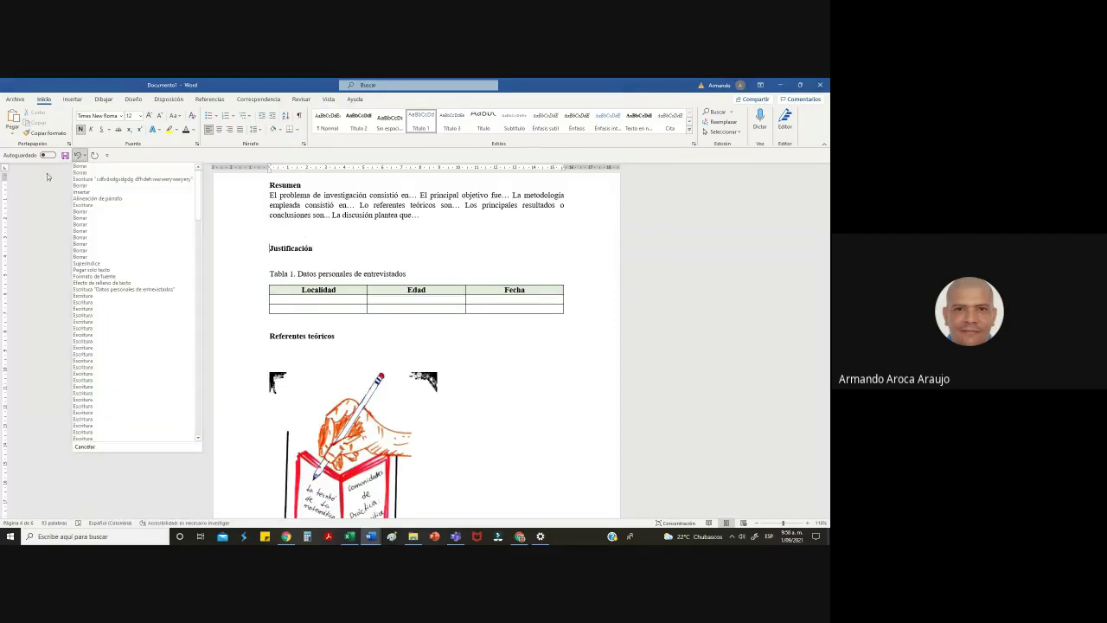
{"action": "left_click", "coordinate": [79, 166]}
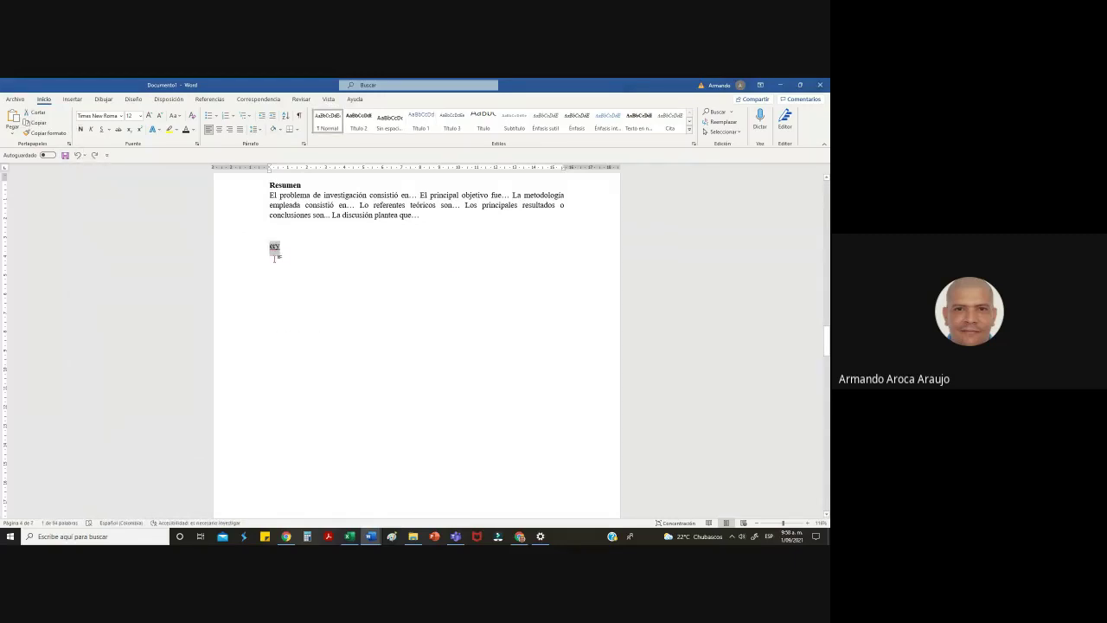
{"action": "key", "text": "BackSpace"}
Insert a next-page section break after Tabla 1 and remove the empty line above the Referentes teóricos heading
{"action": "scroll", "coordinate": [285, 245], "scroll_direction": "down", "scroll_amount": 10}
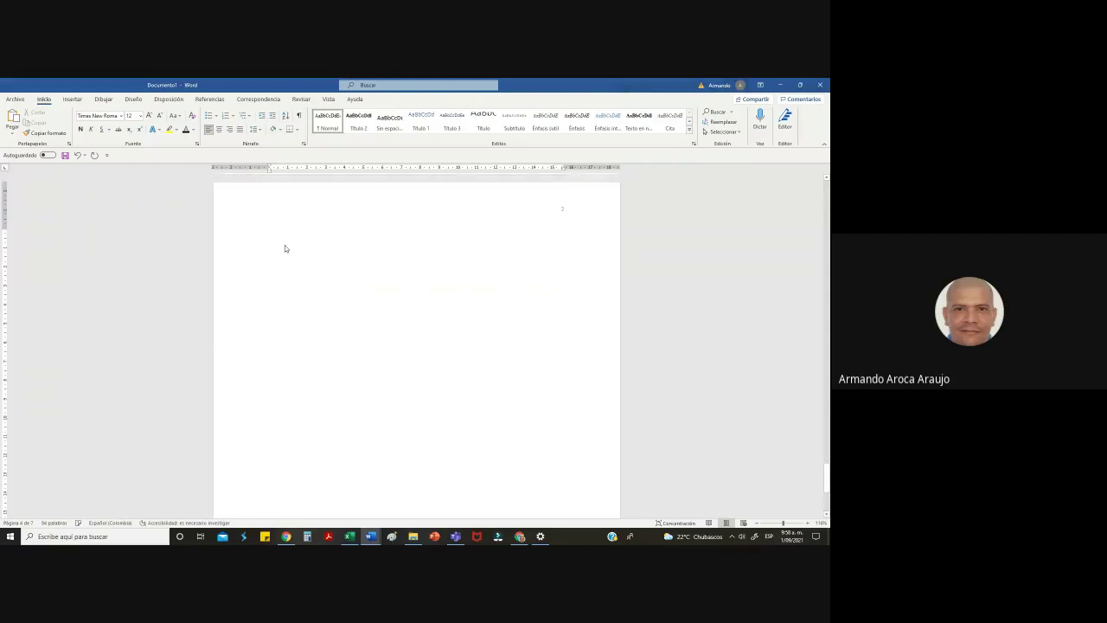
{"action": "scroll", "coordinate": [361, 315], "scroll_direction": "up", "scroll_amount": 10}
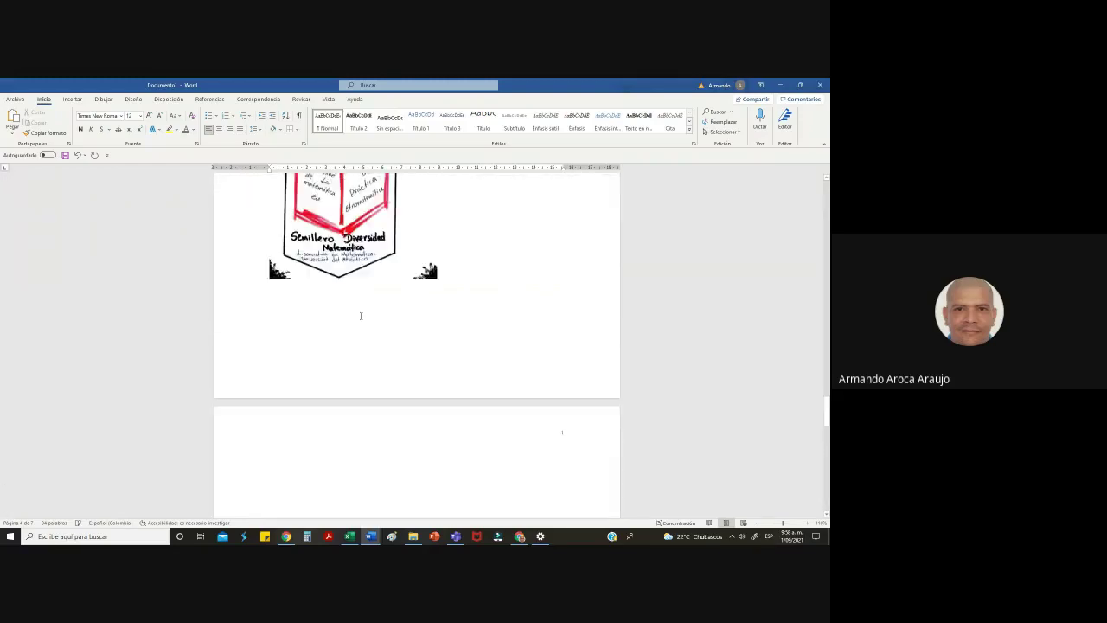
{"action": "scroll", "coordinate": [324, 321], "scroll_direction": "up", "scroll_amount": 2}
{"action": "scroll", "coordinate": [303, 311], "scroll_direction": "down", "scroll_amount": 5}
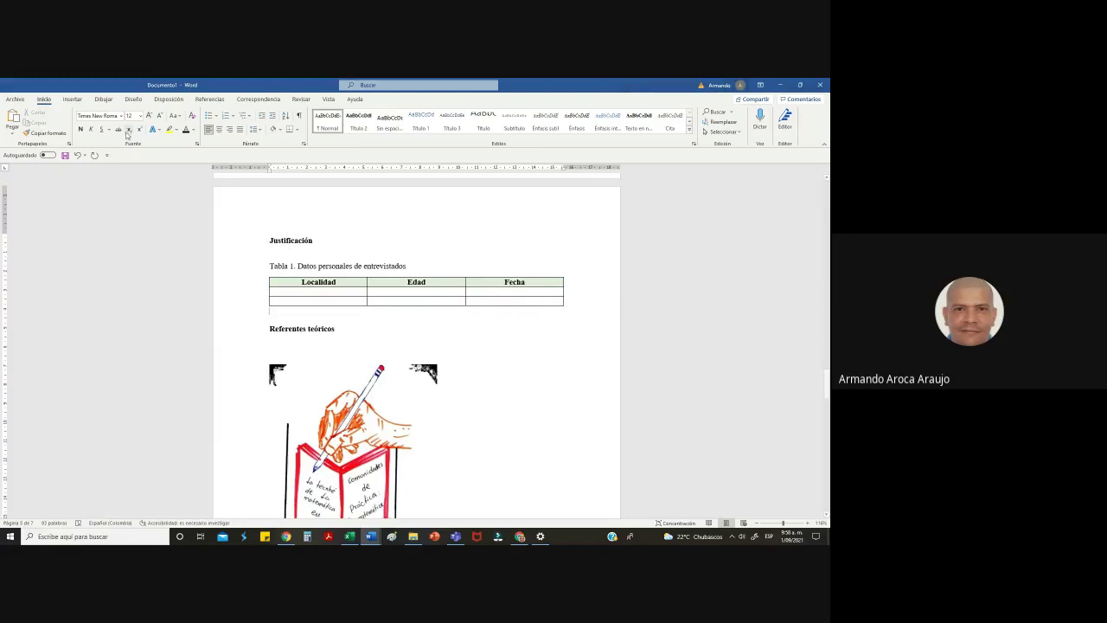
{"action": "left_click", "coordinate": [169, 99]}
{"action": "left_click", "coordinate": [118, 111]}
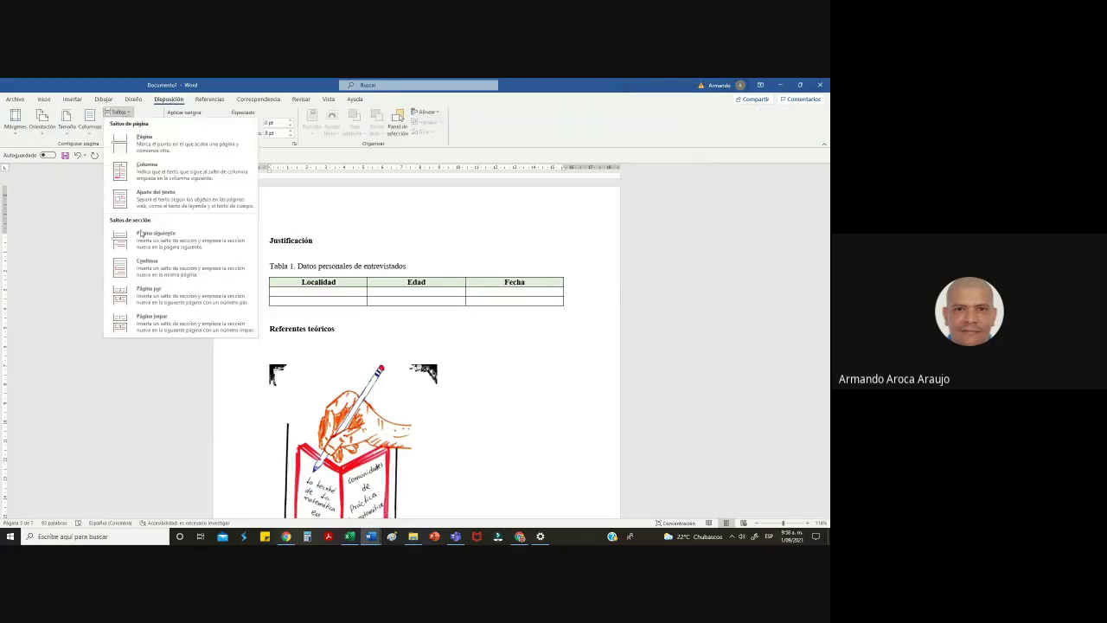
{"action": "left_click", "coordinate": [138, 138]}
{"action": "scroll", "coordinate": [183, 285], "scroll_direction": "down", "scroll_amount": 6}
{"action": "key", "text": "Delete"}
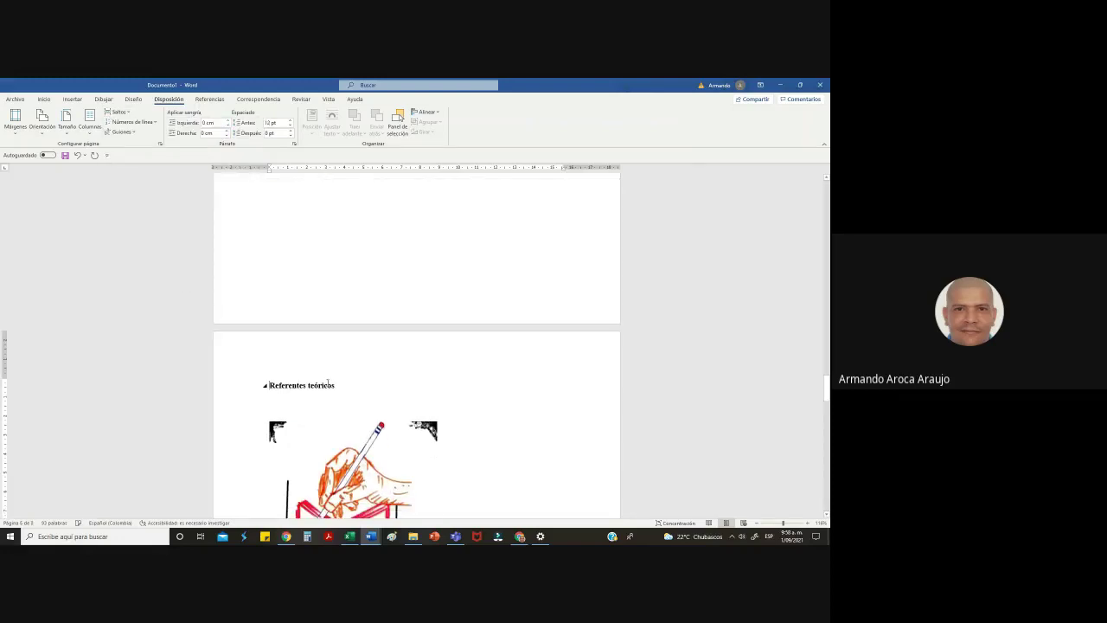
Add the text "Referencias bibliográficas" on the empty page after the figure and remove its superscript formatting
{"action": "scroll", "coordinate": [324, 383], "scroll_direction": "down", "scroll_amount": 10}
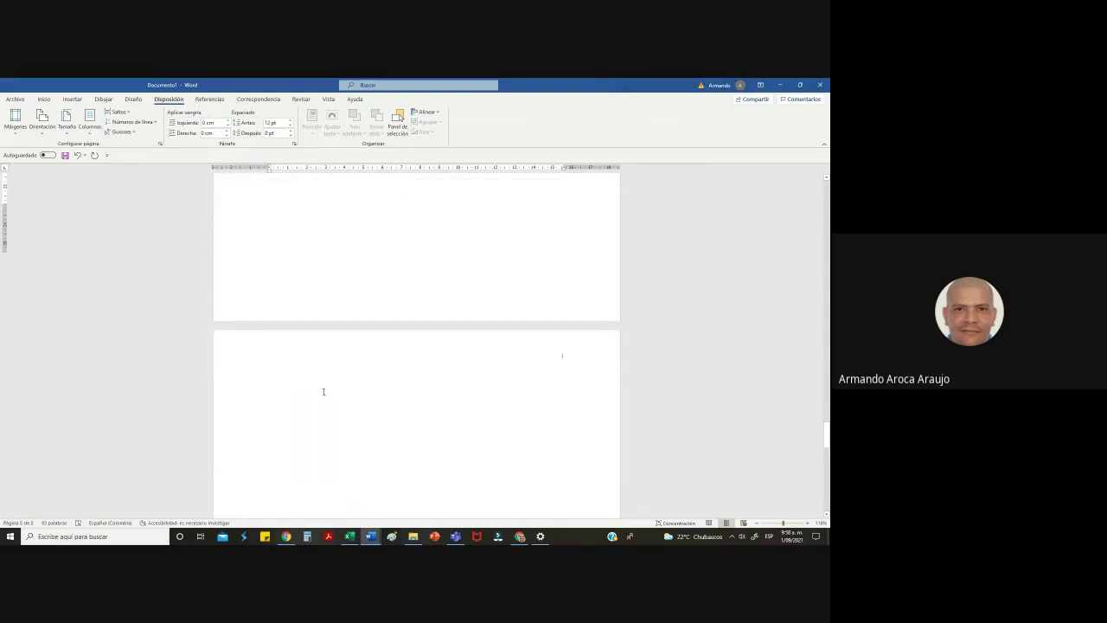
{"action": "left_click", "coordinate": [306, 329]}
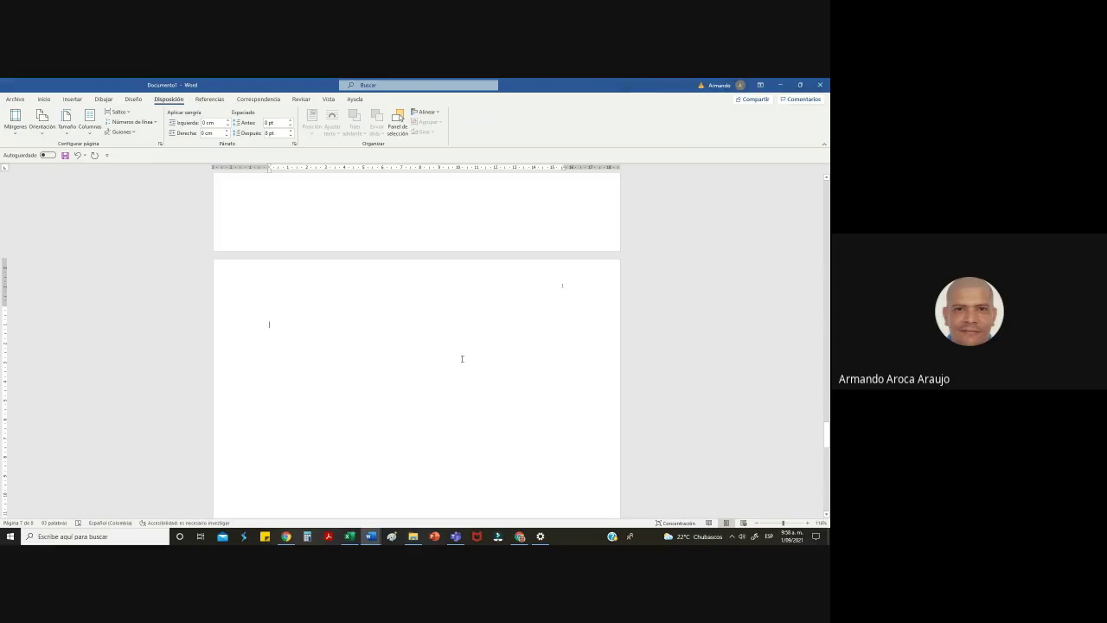
{"action": "type", "text": "Referencias bibliográficas"}
{"action": "triple_click", "coordinate": [309, 325]}
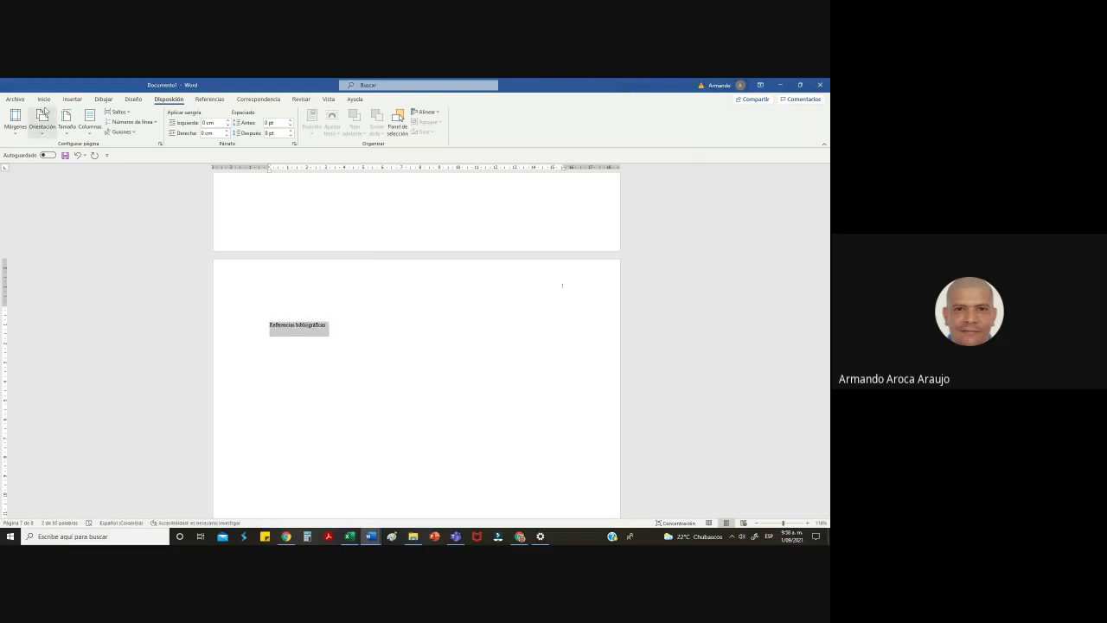
{"action": "left_click", "coordinate": [43, 99]}
{"action": "left_click", "coordinate": [139, 129]}
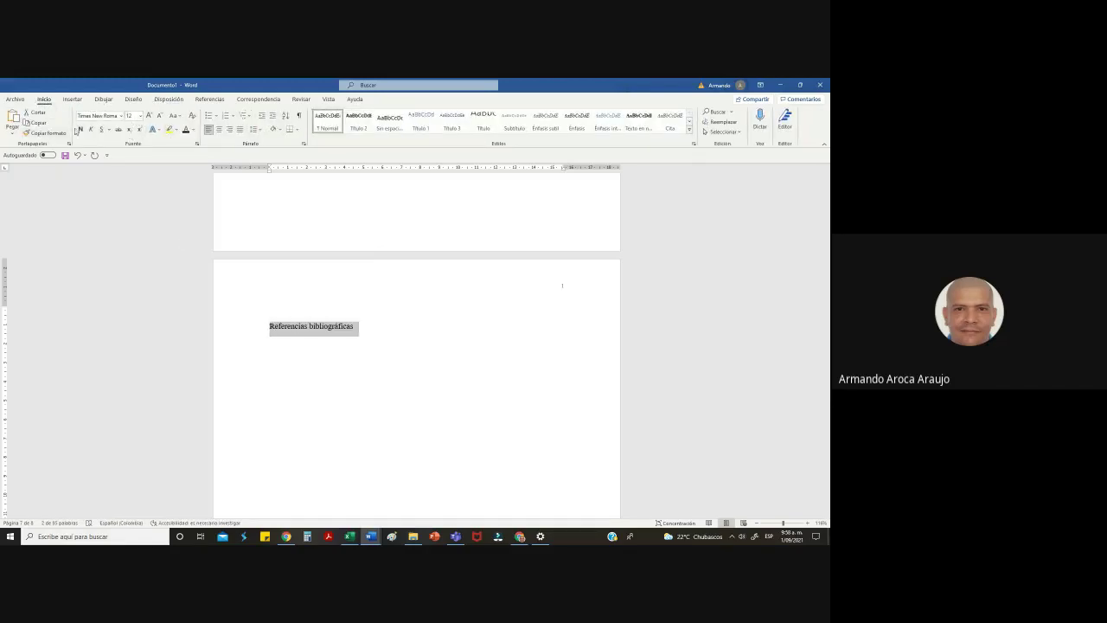
Format "Referencias bibliográficas" as a Título 1 heading in bold black Times New Roman, 12 pt
{"action": "left_click", "coordinate": [81, 129]}
{"action": "left_click", "coordinate": [420, 126]}
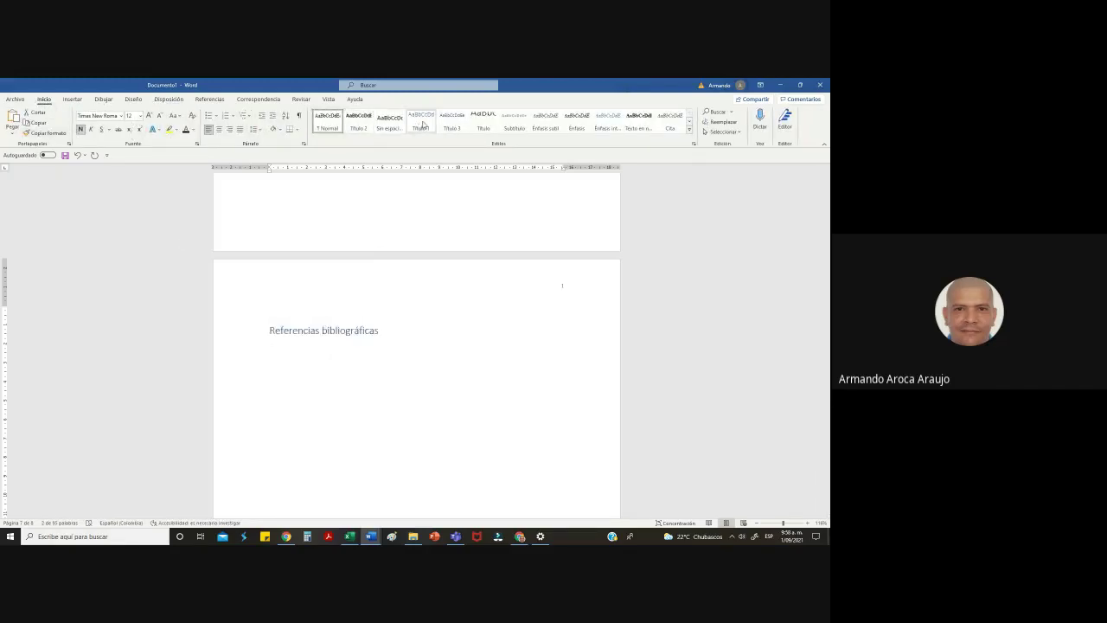
{"action": "left_click", "coordinate": [140, 118]}
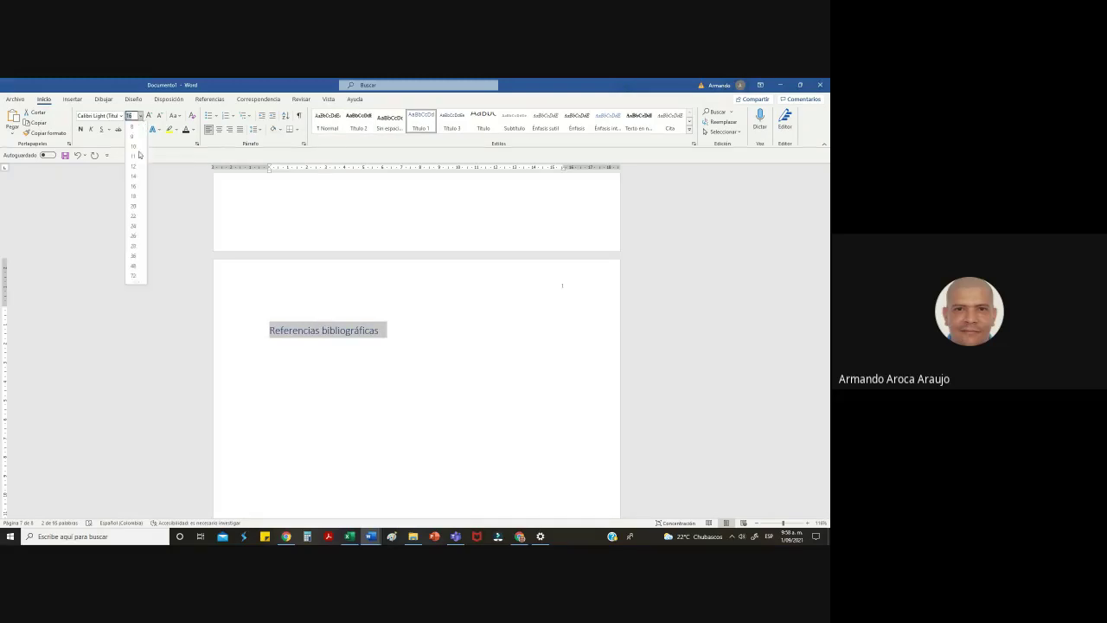
{"action": "left_click", "coordinate": [134, 167]}
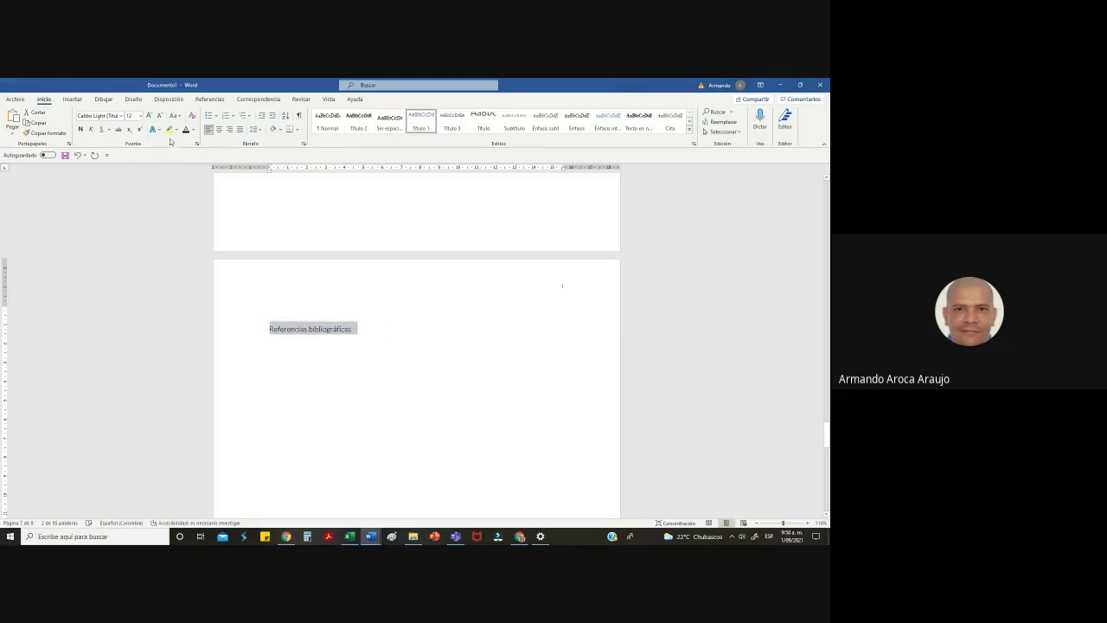
{"action": "left_click", "coordinate": [121, 115]}
{"action": "left_click", "coordinate": [134, 178]}
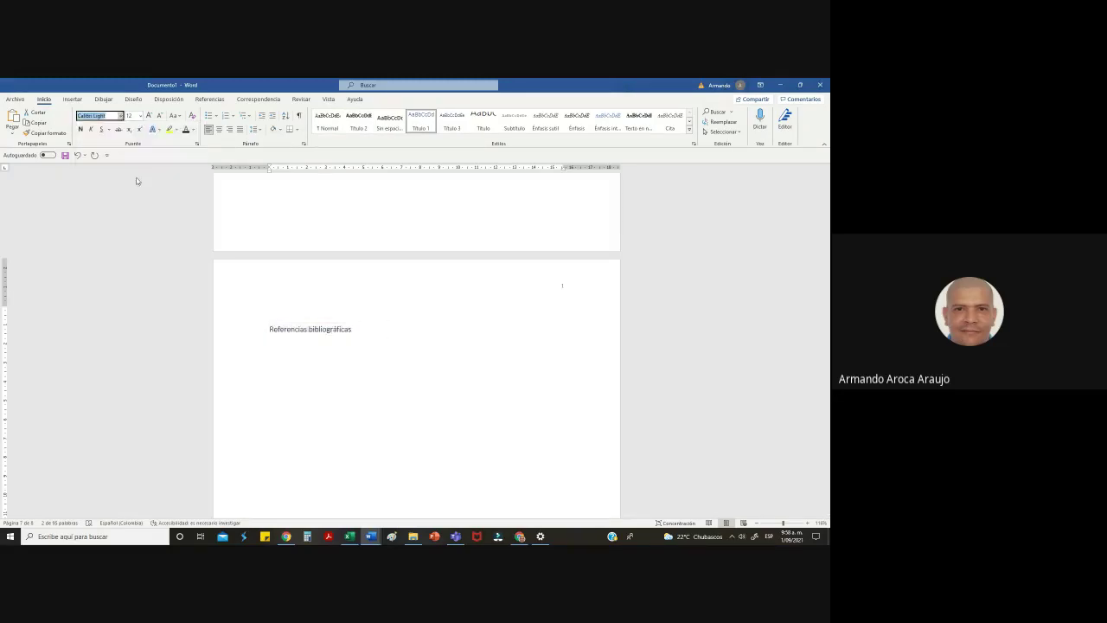
{"action": "left_click", "coordinate": [81, 129]}
Insert a next-page section break in the empty lines between the figure and the Referencias bibliográficas heading
{"action": "scroll", "coordinate": [333, 354], "scroll_direction": "up", "scroll_amount": 5}
{"action": "left_click", "coordinate": [317, 446]}
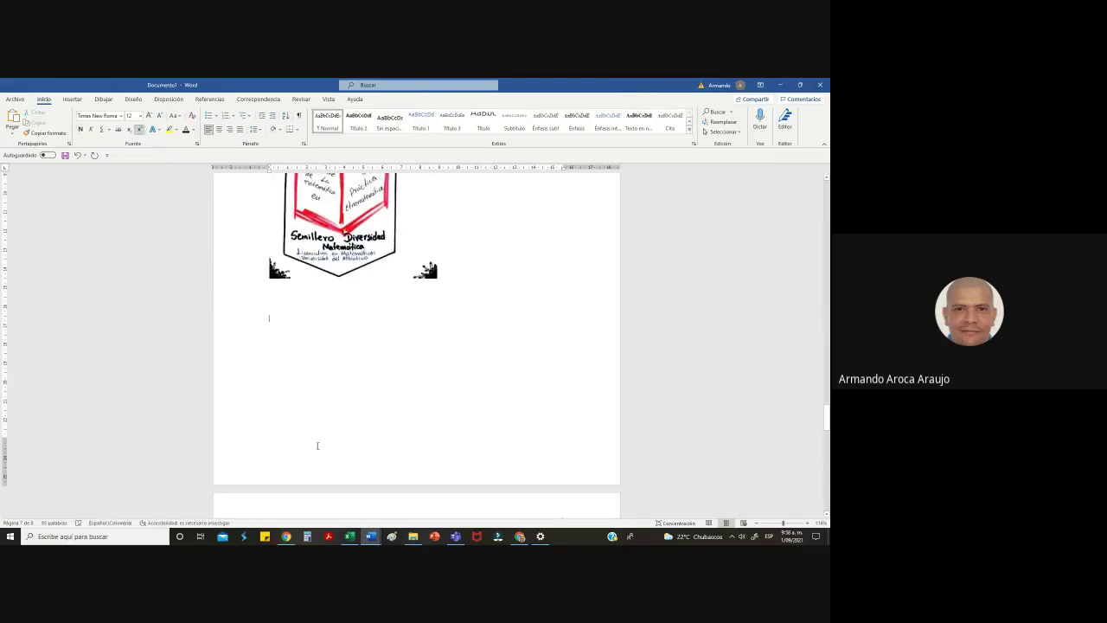
{"action": "double_click", "coordinate": [321, 456]}
{"action": "scroll", "coordinate": [342, 452], "scroll_direction": "down", "scroll_amount": 2}
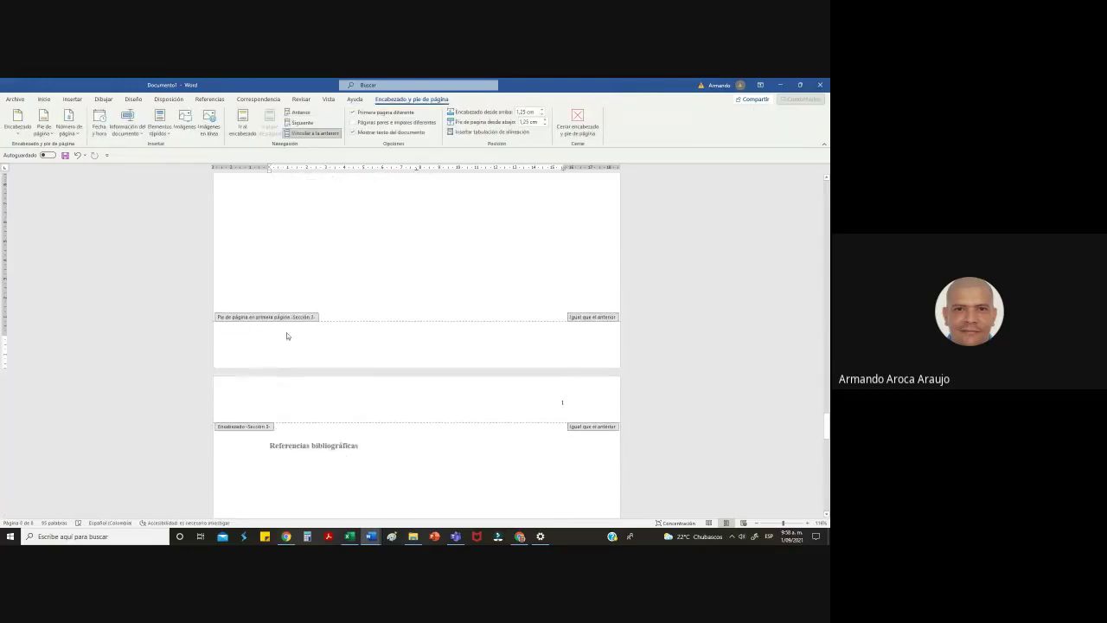
{"action": "double_click", "coordinate": [346, 470]}
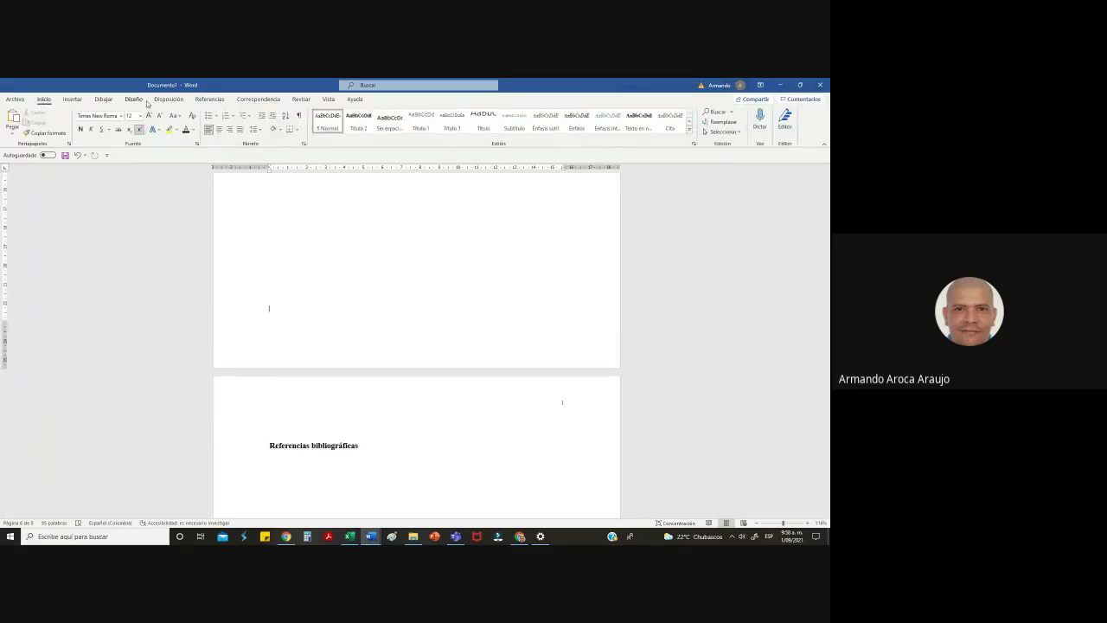
{"action": "scroll", "coordinate": [156, 108], "scroll_direction": "up", "scroll_amount": 5}
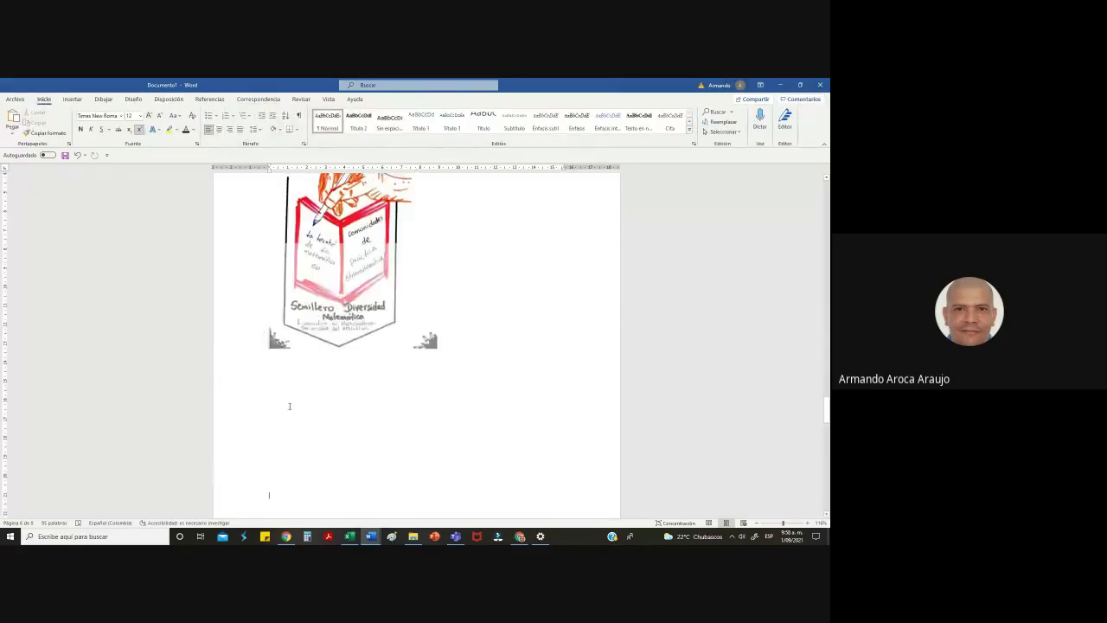
{"action": "left_click", "coordinate": [169, 99]}
{"action": "left_click", "coordinate": [119, 111]}
{"action": "left_click", "coordinate": [136, 235]}
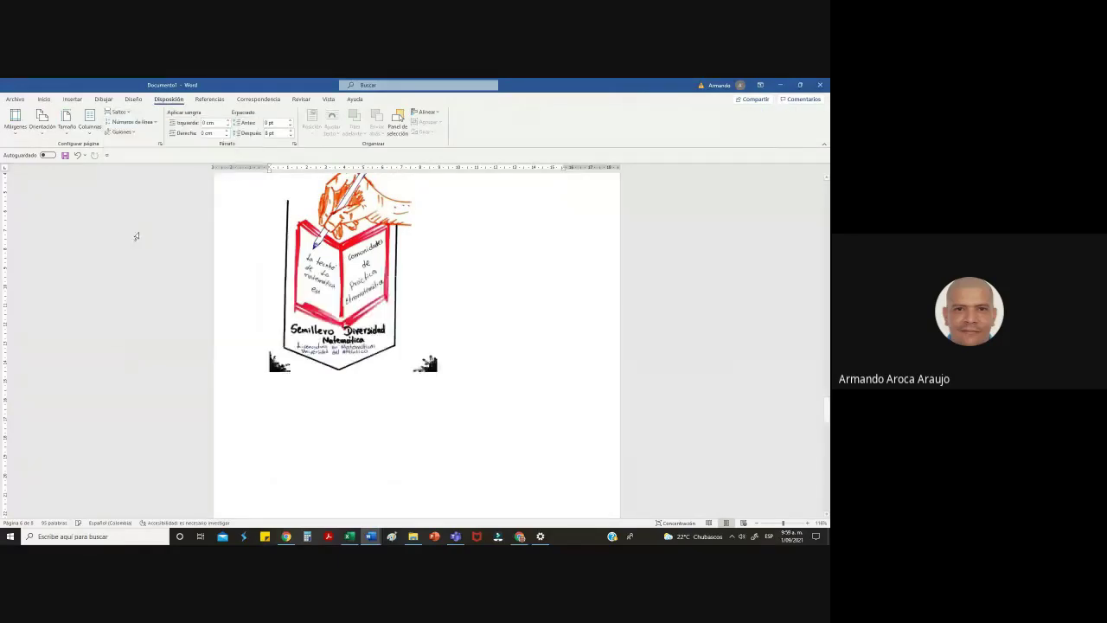
Remove the empty lines above the Referencias bibliográficas heading on its new page
{"action": "scroll", "coordinate": [297, 355], "scroll_direction": "down", "scroll_amount": 5}
{"action": "key", "text": "Delete"}
{"action": "key", "text": "Delete"}
{"action": "key", "text": "Delete"}
{"action": "key", "text": "Delete"}
{"action": "key", "text": "Delete"}
{"action": "key", "text": "Delete"}
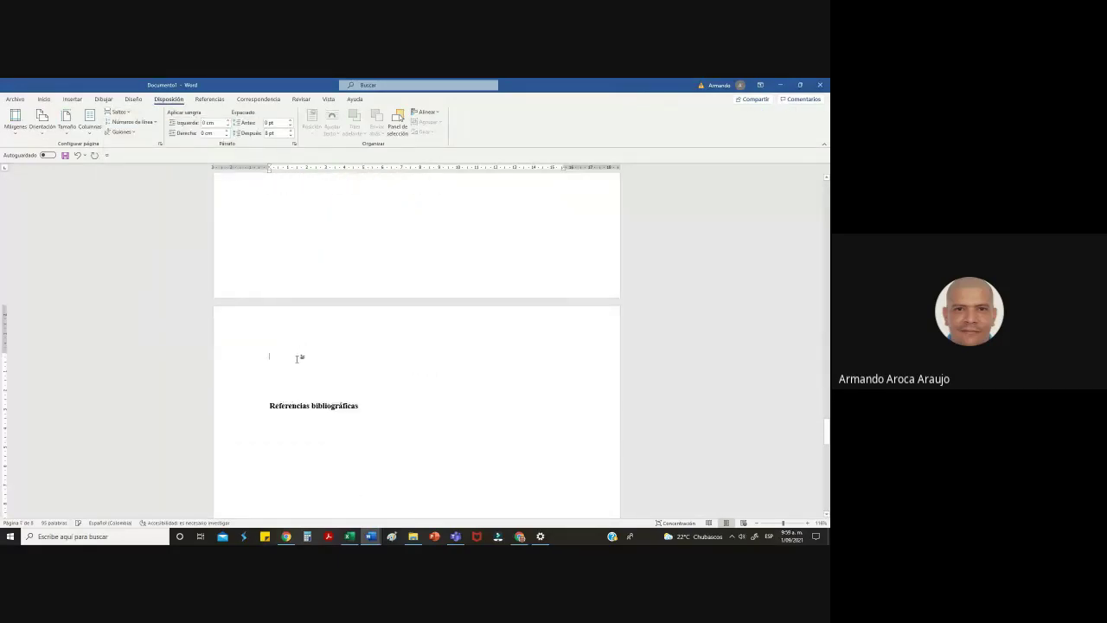
{"action": "key", "text": "Delete"}
{"action": "key", "text": "Delete"}
{"action": "key", "text": "Delete"}
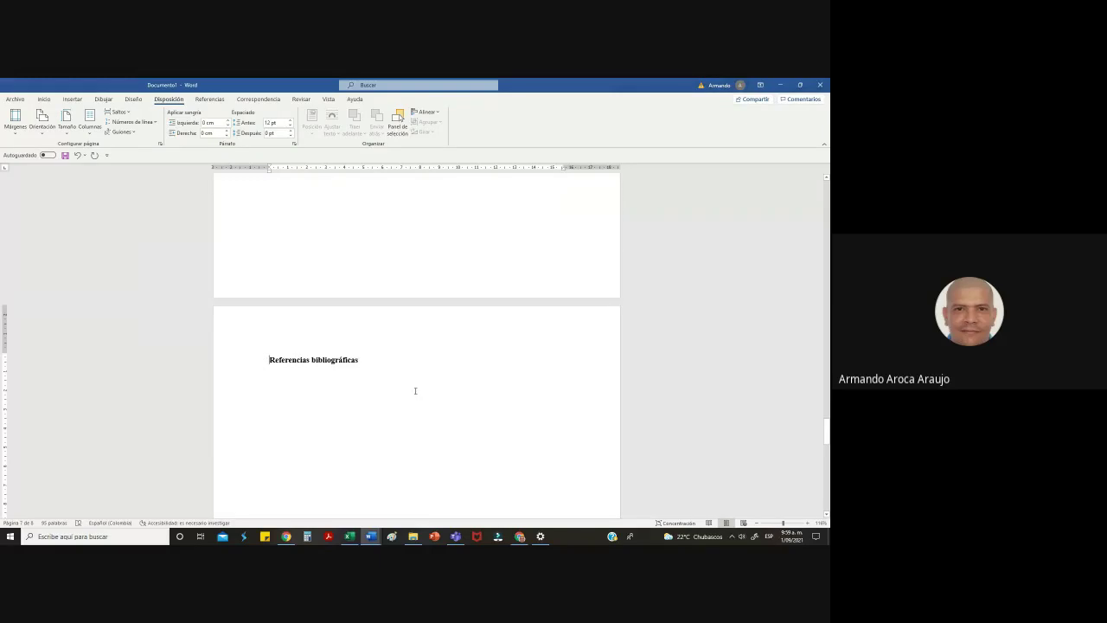
Delete the random filler text lines, from "dfasdf" to "e45th", on the page above Resumen
{"action": "scroll", "coordinate": [416, 391], "scroll_direction": "down", "scroll_amount": 10}
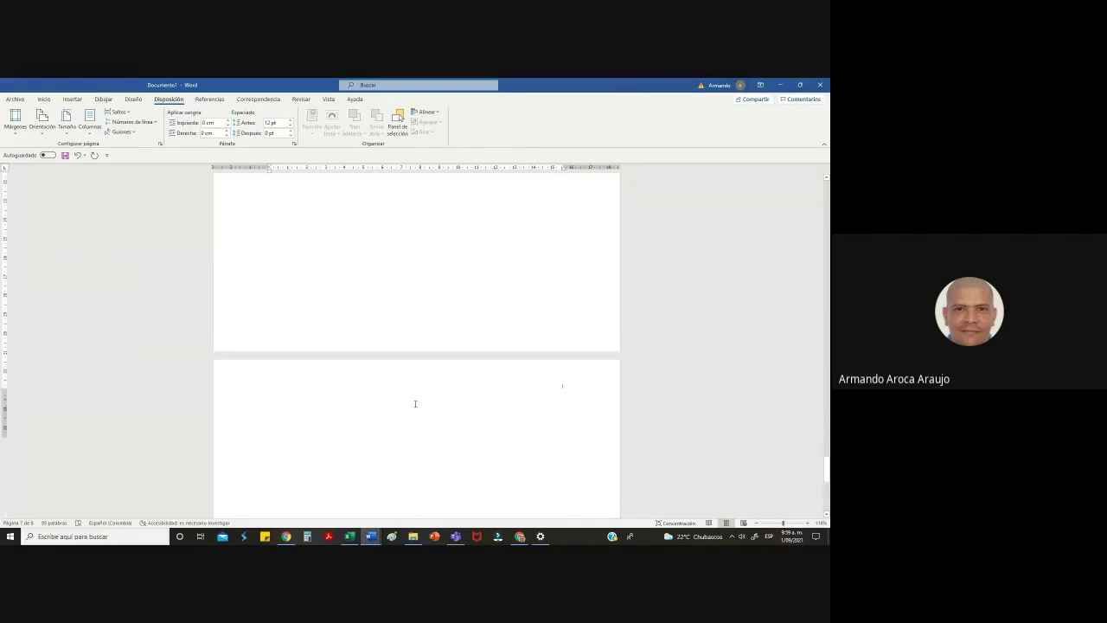
{"action": "scroll", "coordinate": [415, 404], "scroll_direction": "up", "scroll_amount": 12}
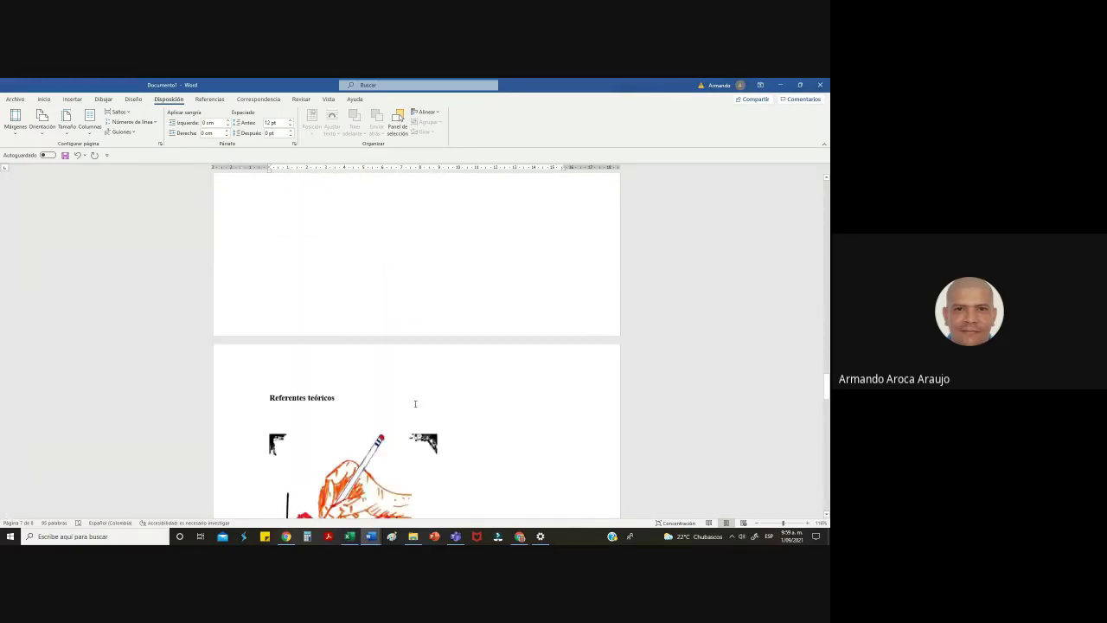
{"action": "scroll", "coordinate": [415, 404], "scroll_direction": "up", "scroll_amount": 10}
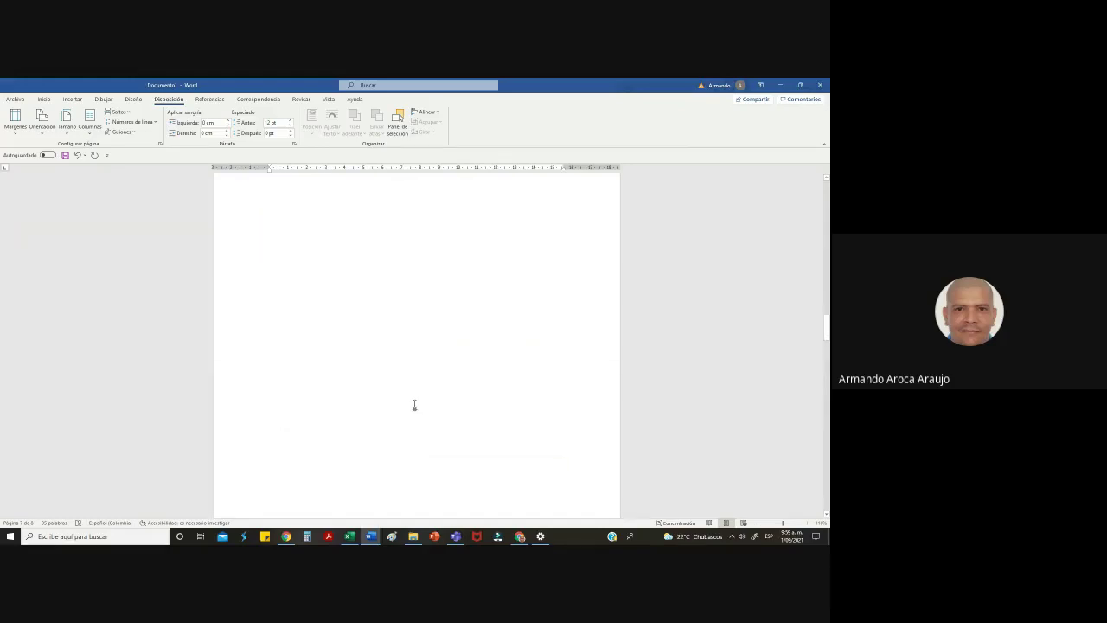
{"action": "scroll", "coordinate": [414, 404], "scroll_direction": "up", "scroll_amount": 10}
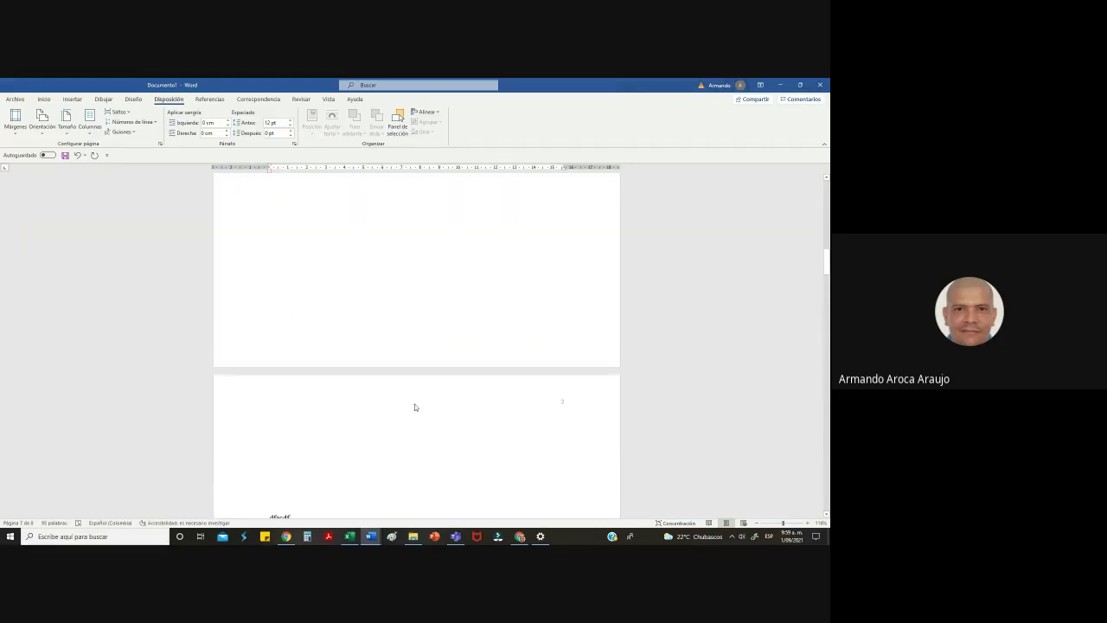
{"action": "scroll", "coordinate": [414, 407], "scroll_direction": "up", "scroll_amount": 10}
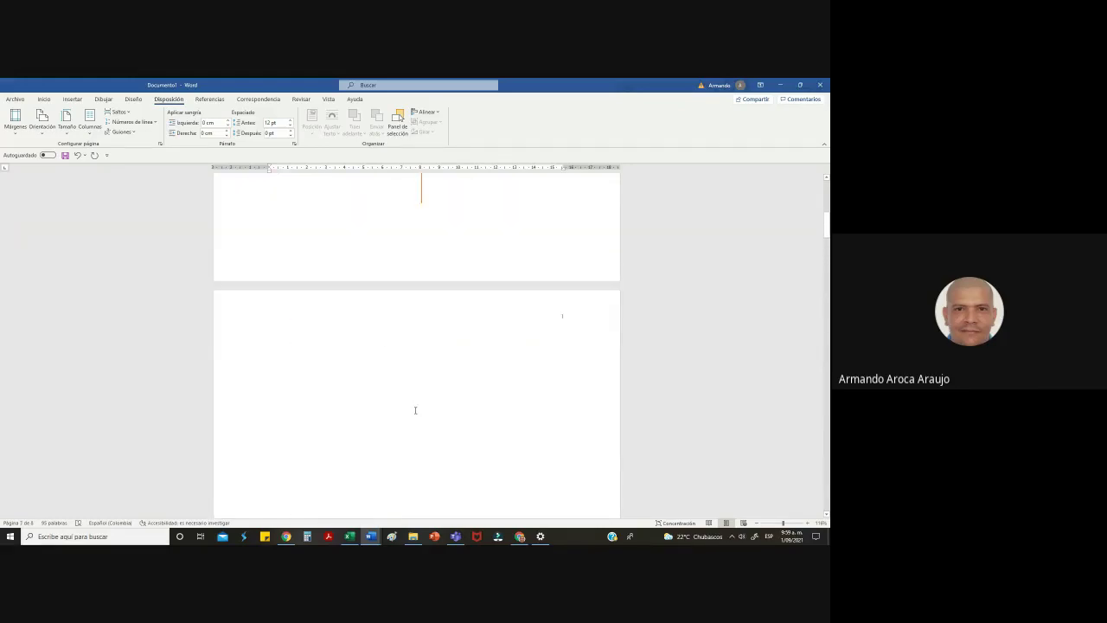
{"action": "scroll", "coordinate": [415, 409], "scroll_direction": "up", "scroll_amount": 15}
{"action": "scroll", "coordinate": [406, 408], "scroll_direction": "down", "scroll_amount": 10}
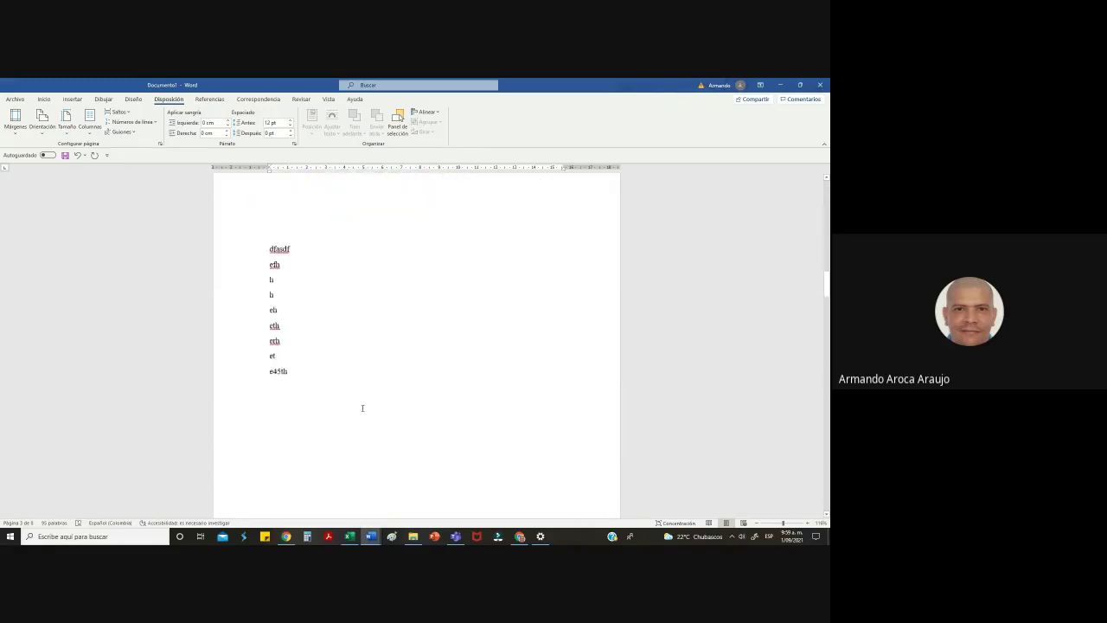
{"action": "scroll", "coordinate": [329, 375], "scroll_direction": "up", "scroll_amount": 1}
{"action": "left_click_drag", "start_coordinate": [328, 391], "coordinate": [256, 278]}
{"action": "key", "text": "Delete"}
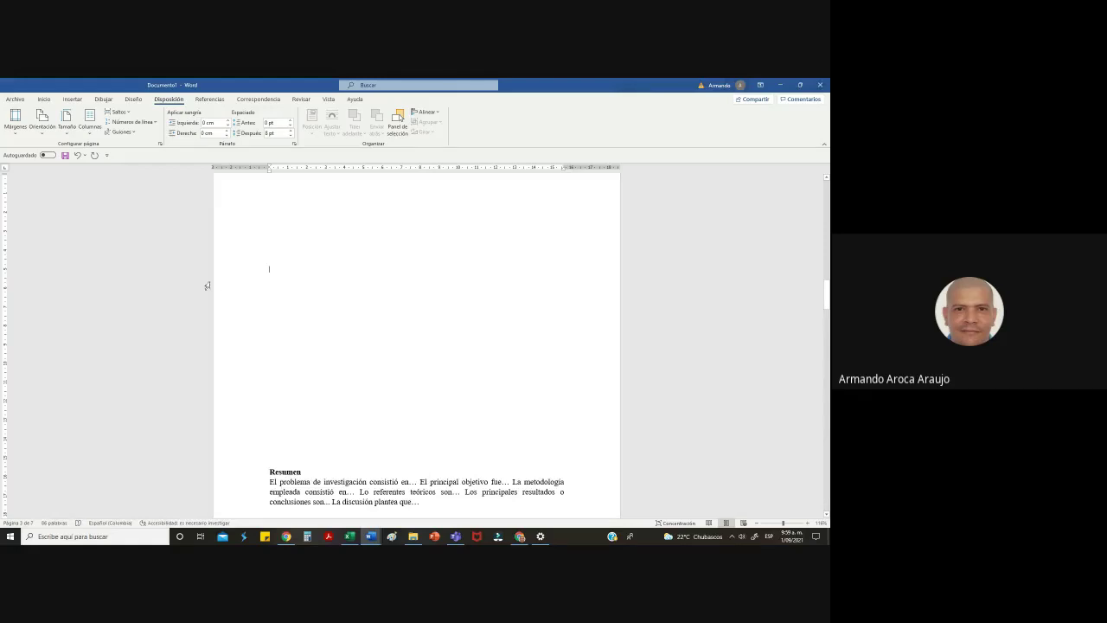
Insert a next-page section break above Resumen and remove empty lines ahead of that heading
{"action": "left_click", "coordinate": [117, 111]}
{"action": "left_click", "coordinate": [156, 239]}
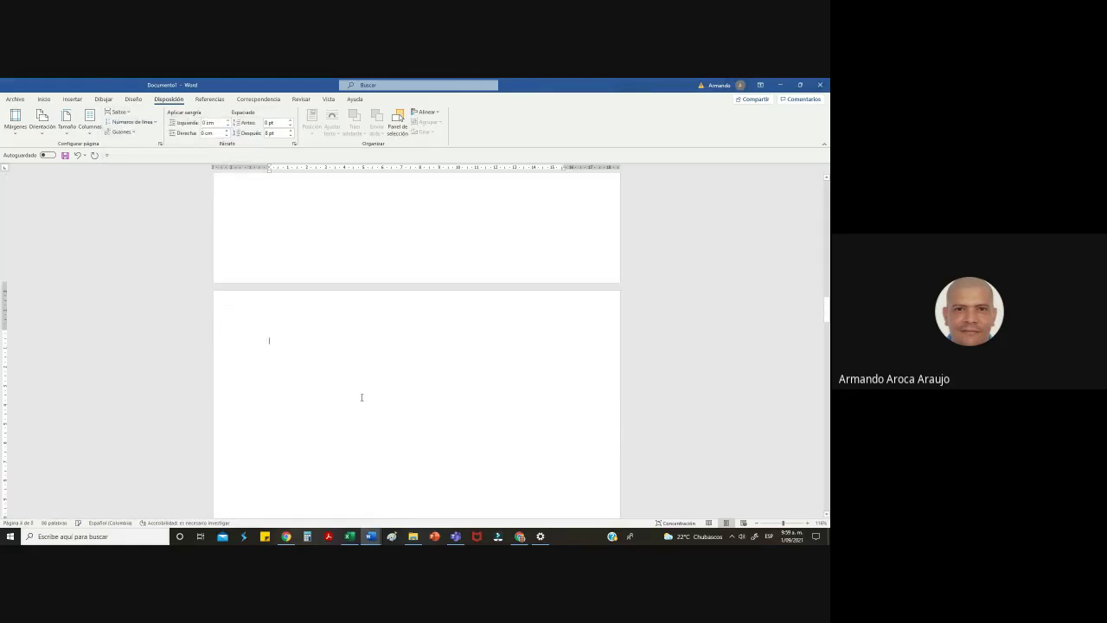
{"action": "key", "text": "Delete"}
{"action": "key", "text": "Delete"}
{"action": "key", "text": "Delete"}
{"action": "key", "text": "Delete"}
{"action": "key", "text": "Delete"}
{"action": "key", "text": "Delete"}
{"action": "key", "text": "Delete"}
{"action": "key", "text": "Delete"}
{"action": "key", "text": "Delete"}
{"action": "key", "text": "Delete"}
{"action": "key", "text": "Delete"}
{"action": "key", "text": "Delete"}
{"action": "key", "text": "Delete"}
{"action": "key", "text": "Delete"}
{"action": "key", "text": "Delete"}
{"action": "key", "text": "Delete"}
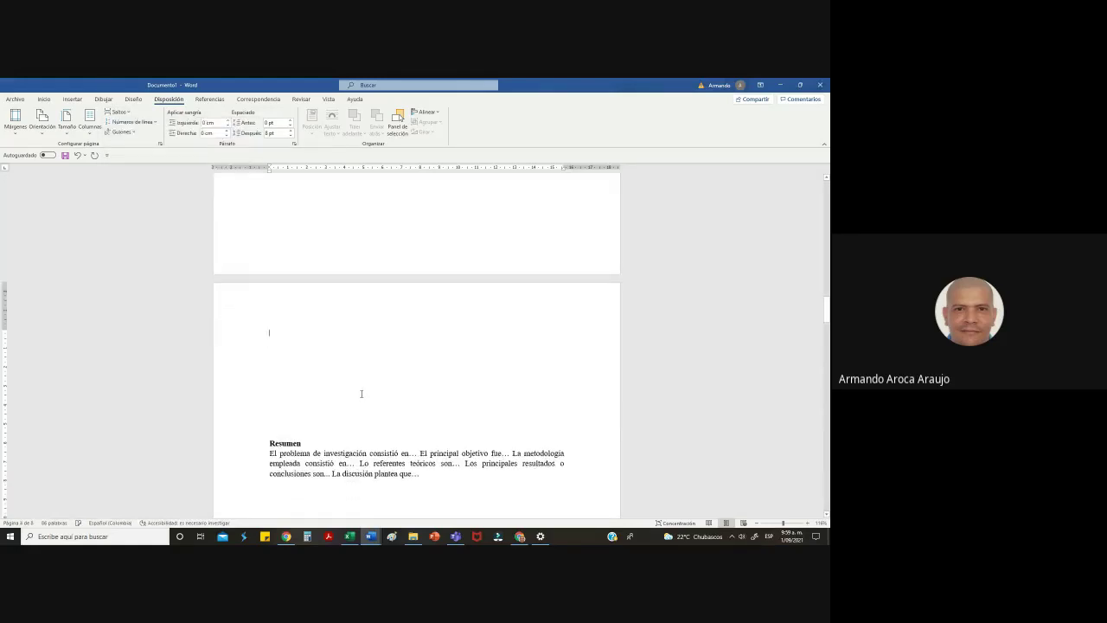
{"action": "key", "text": "Delete"}
Remove the empty lines between the Referentes teóricos heading and the figure below it
{"action": "scroll", "coordinate": [363, 389], "scroll_direction": "down", "scroll_amount": 8}
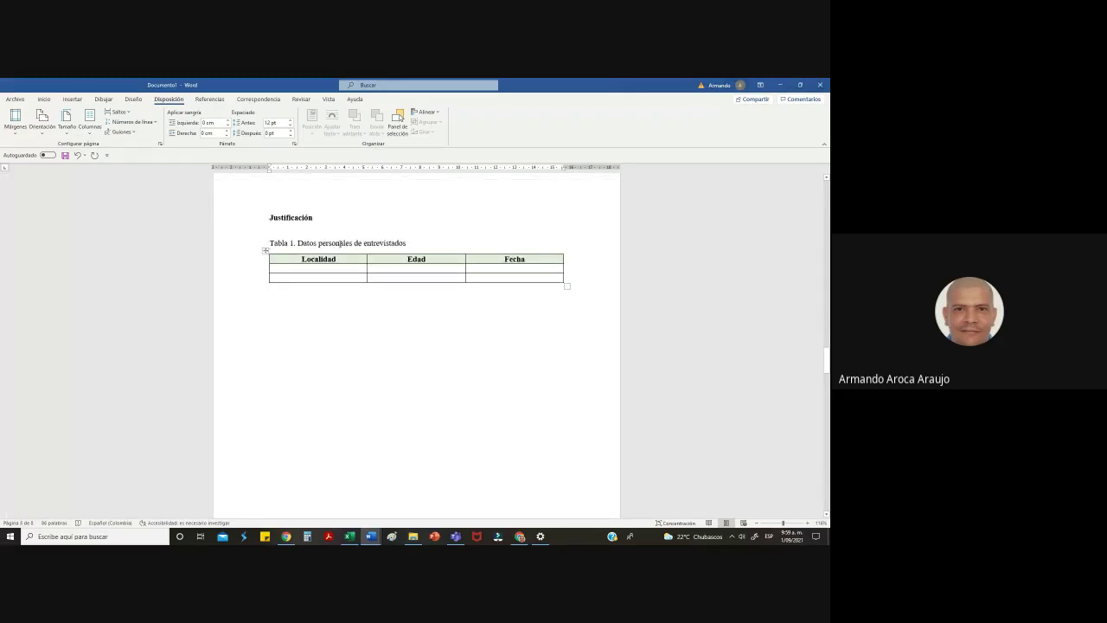
{"action": "left_click", "coordinate": [340, 243]}
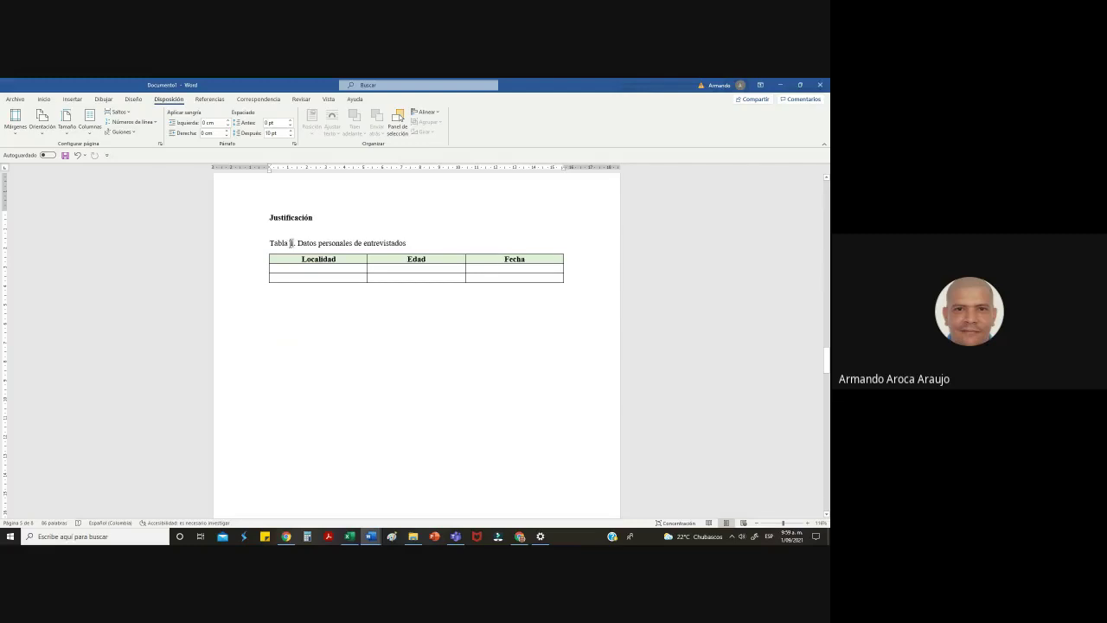
{"action": "scroll", "coordinate": [328, 294], "scroll_direction": "down", "scroll_amount": 10}
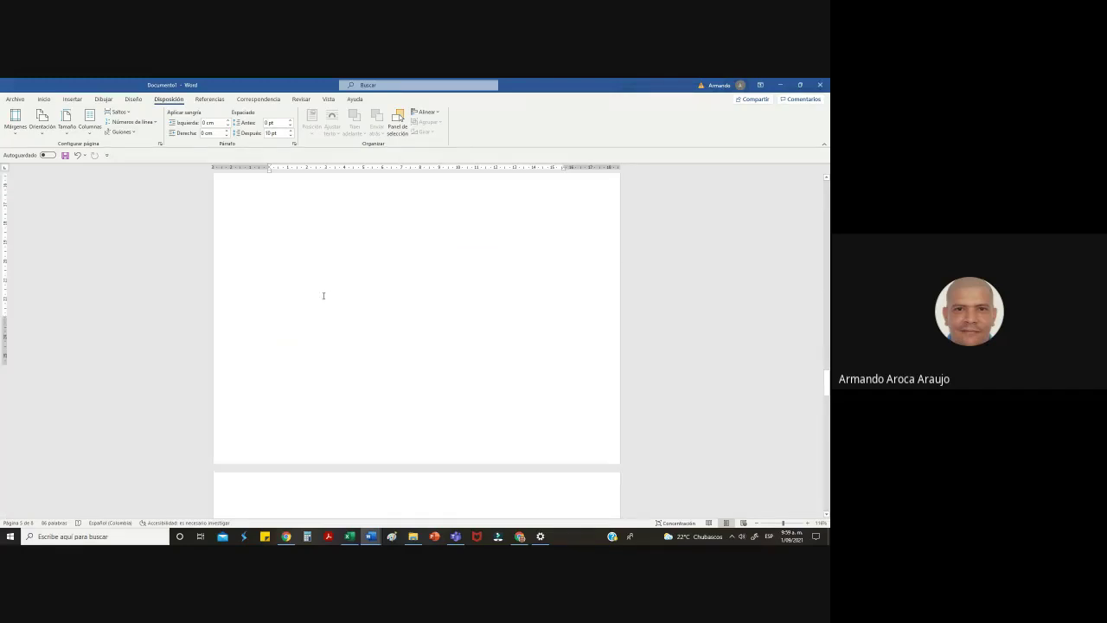
{"action": "scroll", "coordinate": [324, 293], "scroll_direction": "up", "scroll_amount": 1}
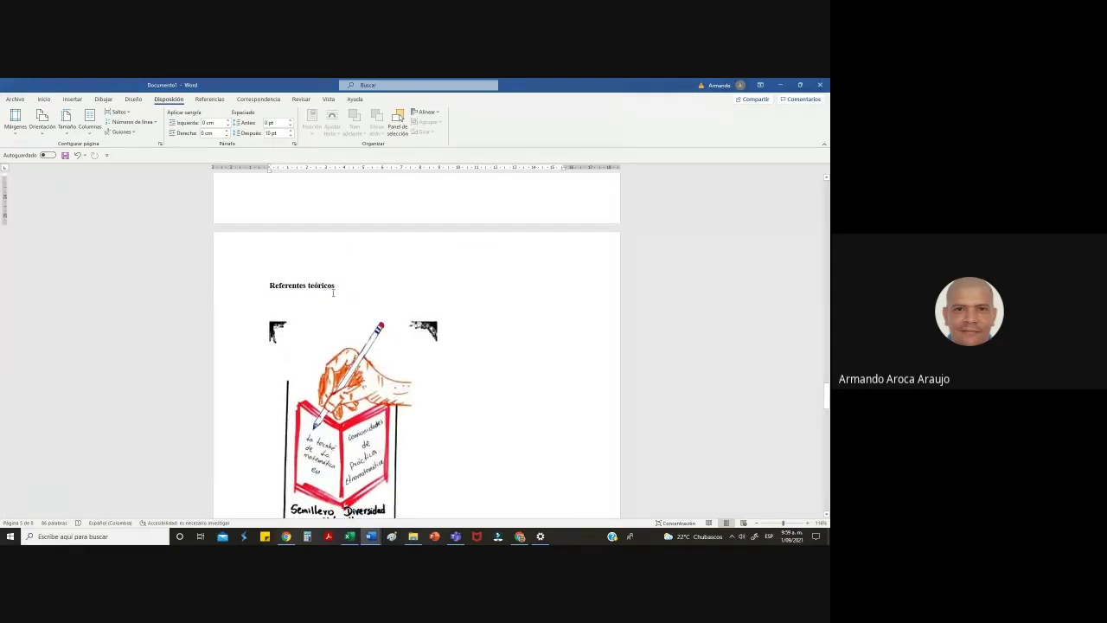
{"action": "left_click", "coordinate": [355, 288]}
{"action": "key", "text": "Return"}
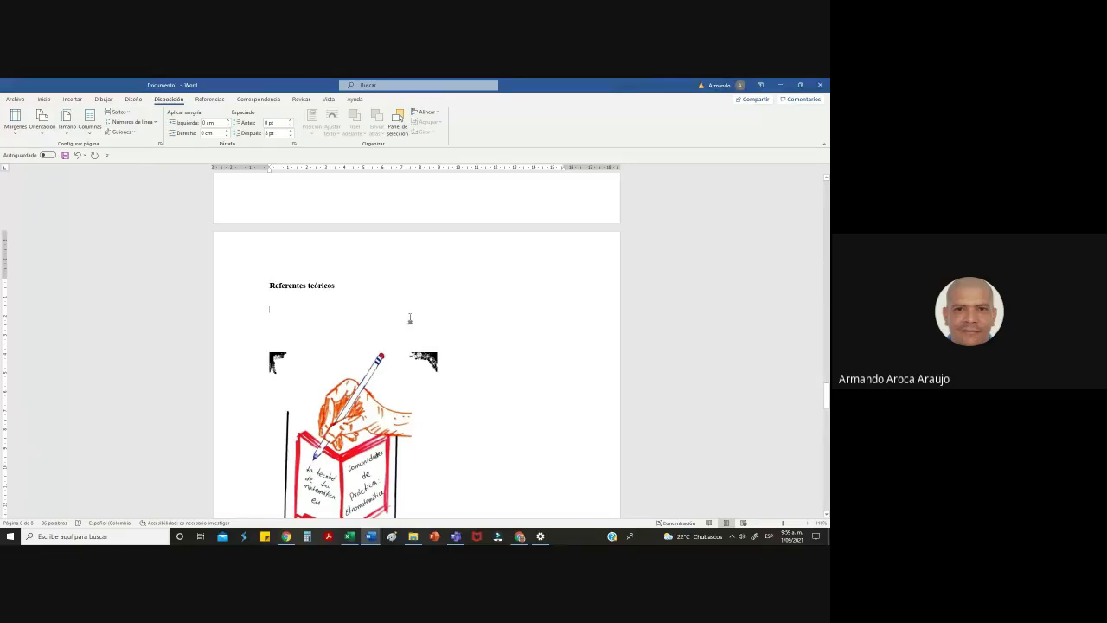
{"action": "scroll", "coordinate": [410, 319], "scroll_direction": "down", "scroll_amount": 3}
{"action": "scroll", "coordinate": [407, 324], "scroll_direction": "up", "scroll_amount": 2}
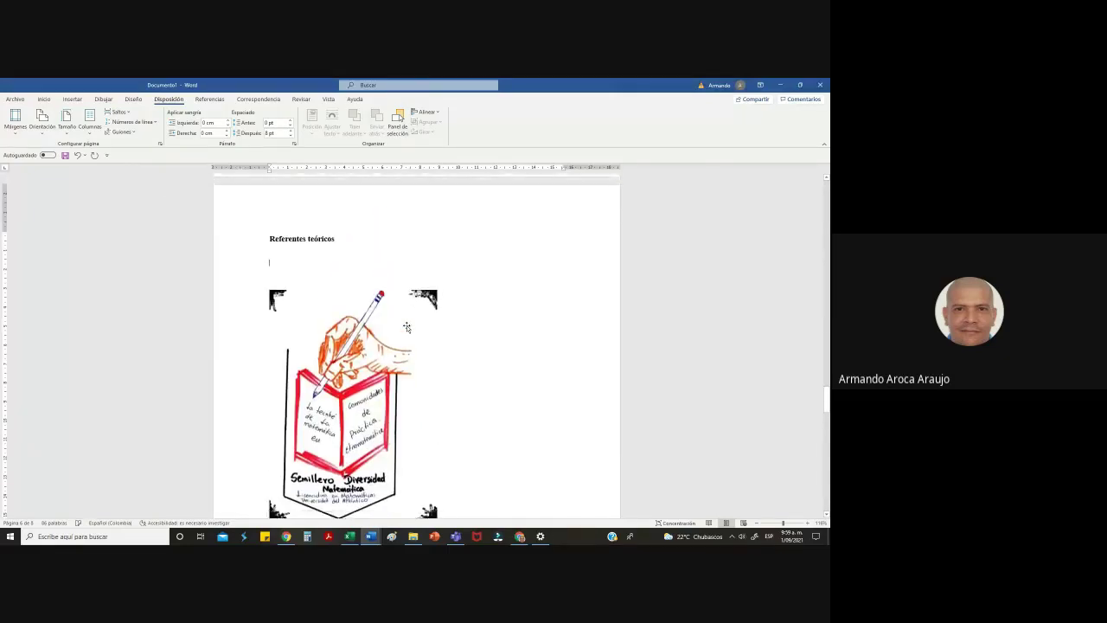
{"action": "key", "text": "BackSpace"}
{"action": "key", "text": "BackSpace"}
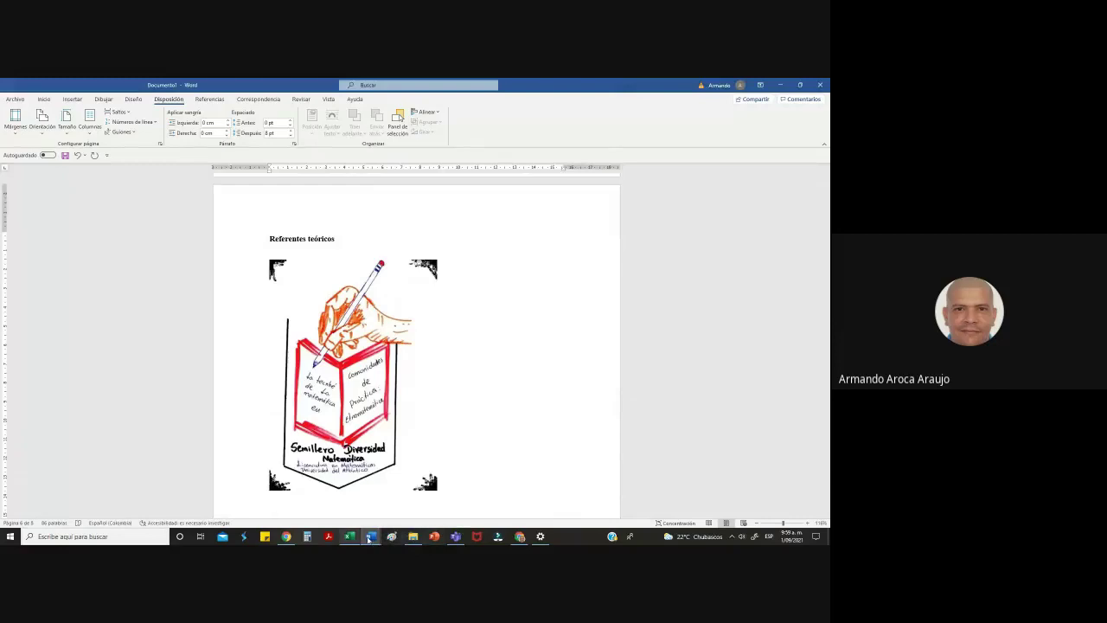
Check the figure and table caption guidelines in the open "Plantilla para la elaboración de artículos etnográficos" document, then return to the report
{"action": "mouse_move", "coordinate": [370, 538]}
{"action": "left_click", "coordinate": [420, 498]}
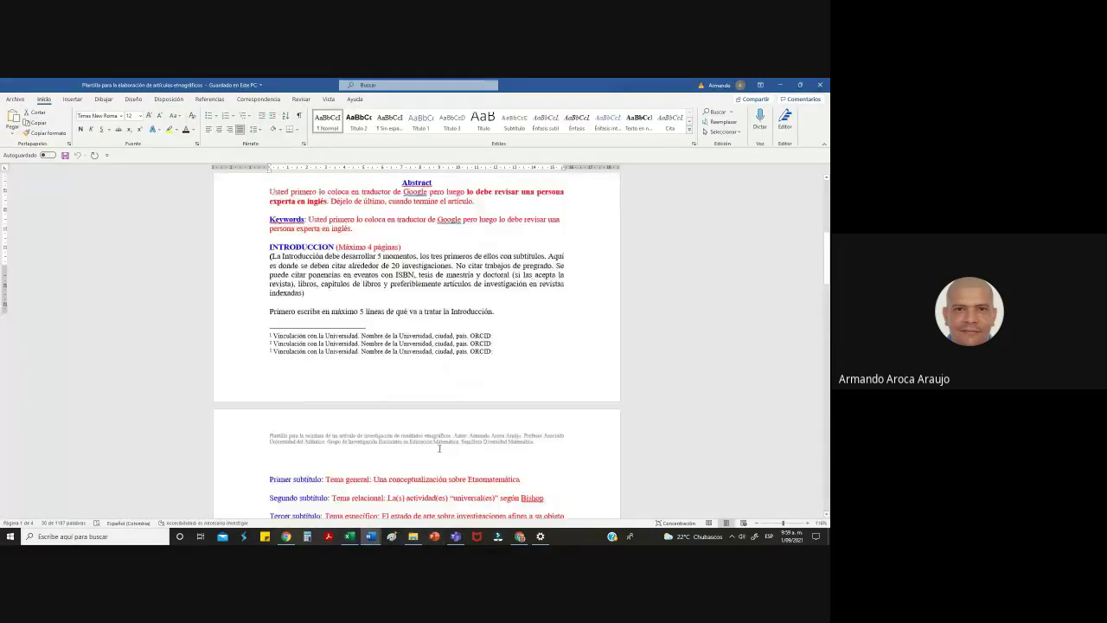
{"action": "scroll", "coordinate": [438, 448], "scroll_direction": "down", "scroll_amount": 20}
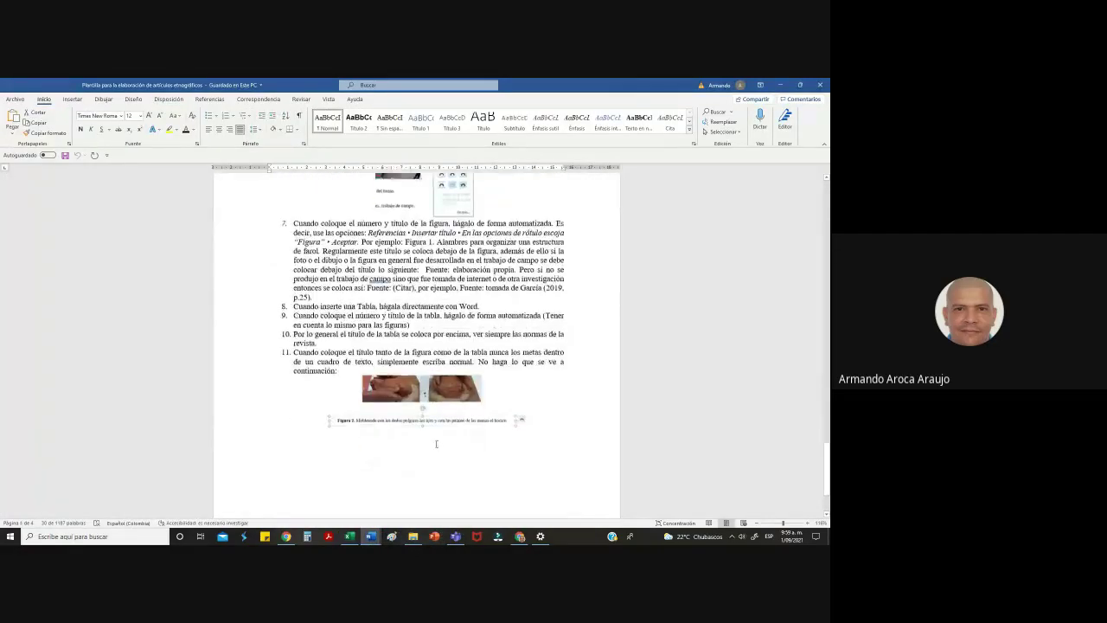
{"action": "scroll", "coordinate": [436, 443], "scroll_direction": "down", "scroll_amount": 3}
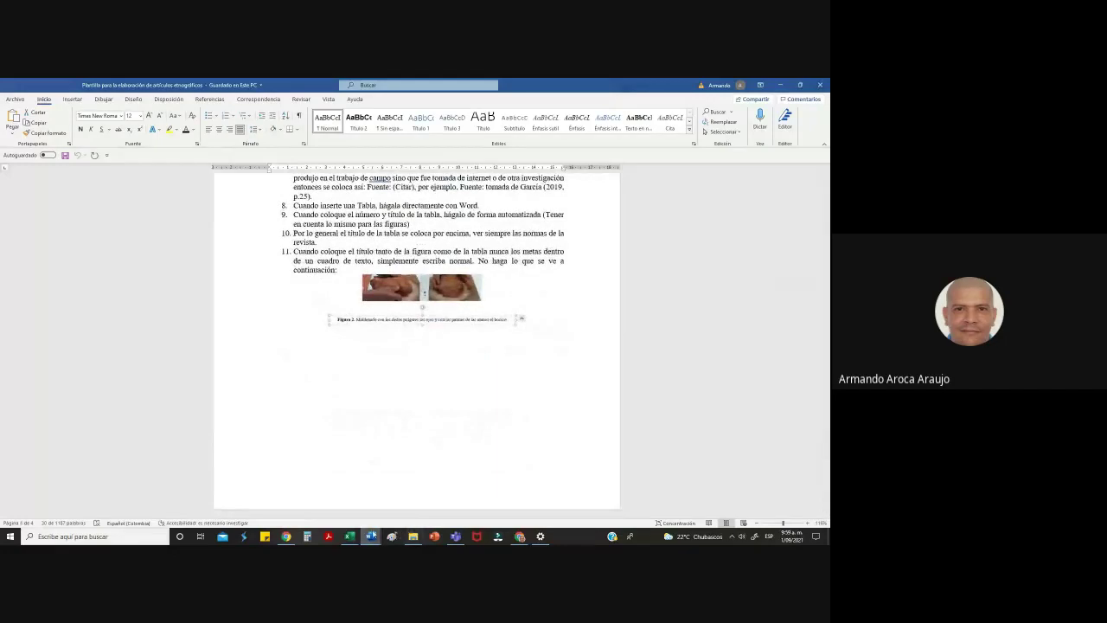
{"action": "mouse_move", "coordinate": [370, 536]}
{"action": "left_click", "coordinate": [346, 503]}
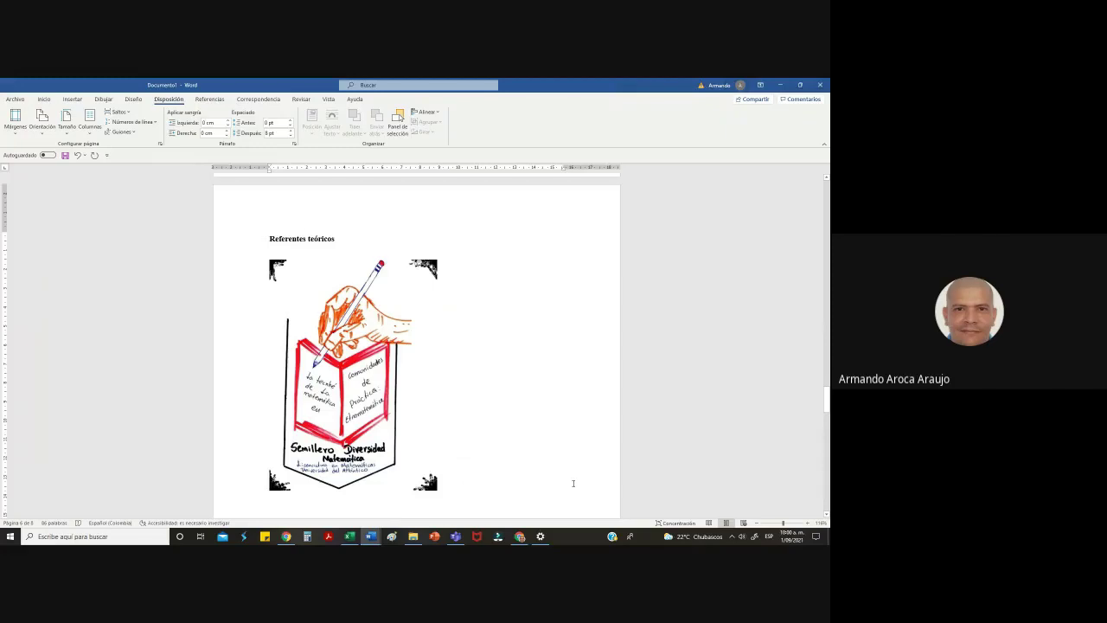
Insert an automatic caption with the Figura label below the logo under Referentes teóricos
{"action": "left_click", "coordinate": [210, 99]}
{"action": "left_click", "coordinate": [335, 128]}
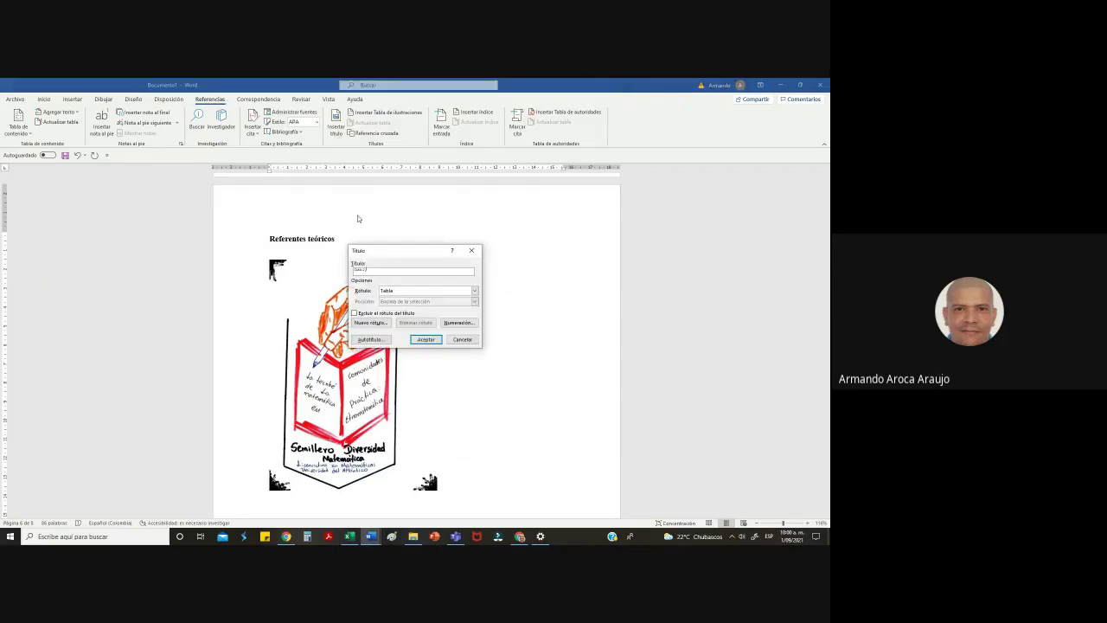
{"action": "left_click", "coordinate": [475, 291]}
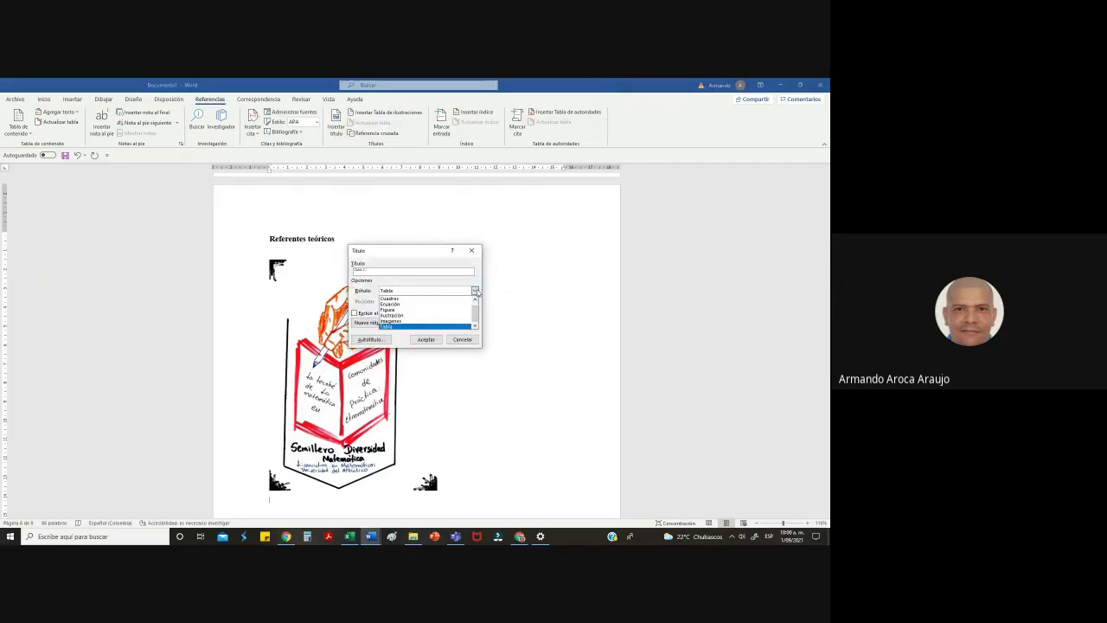
{"action": "left_click", "coordinate": [407, 310]}
{"action": "left_click", "coordinate": [426, 339]}
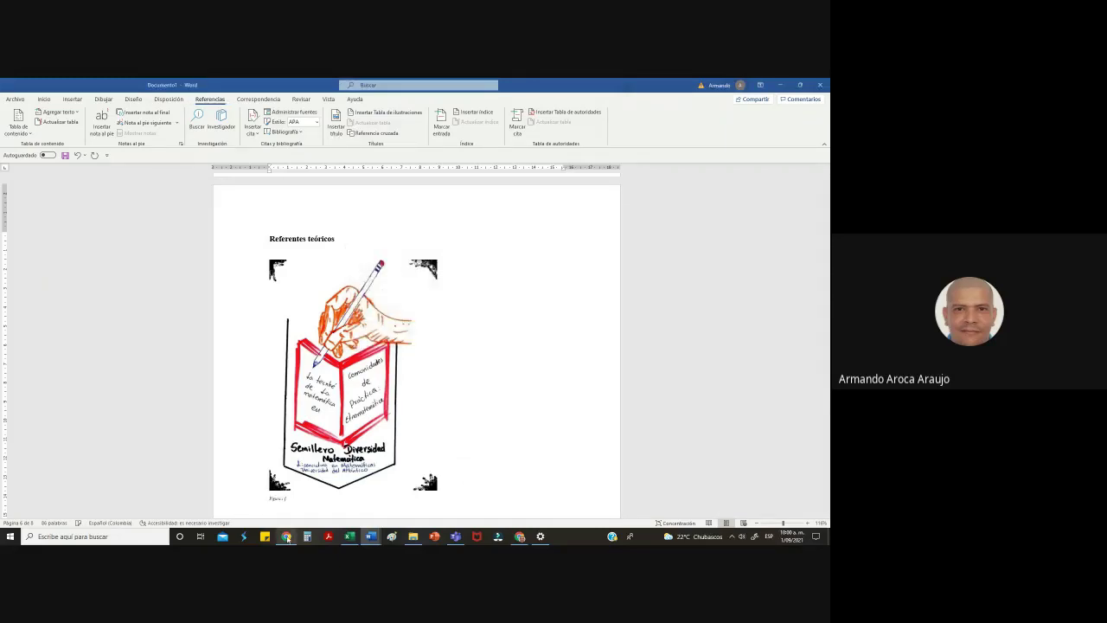
Remove the italic and superscript formatting from the Figura 1 caption and set its font size to 12 pt
{"action": "scroll", "coordinate": [290, 397], "scroll_direction": "down", "scroll_amount": 3}
{"action": "triple_click", "coordinate": [278, 383]}
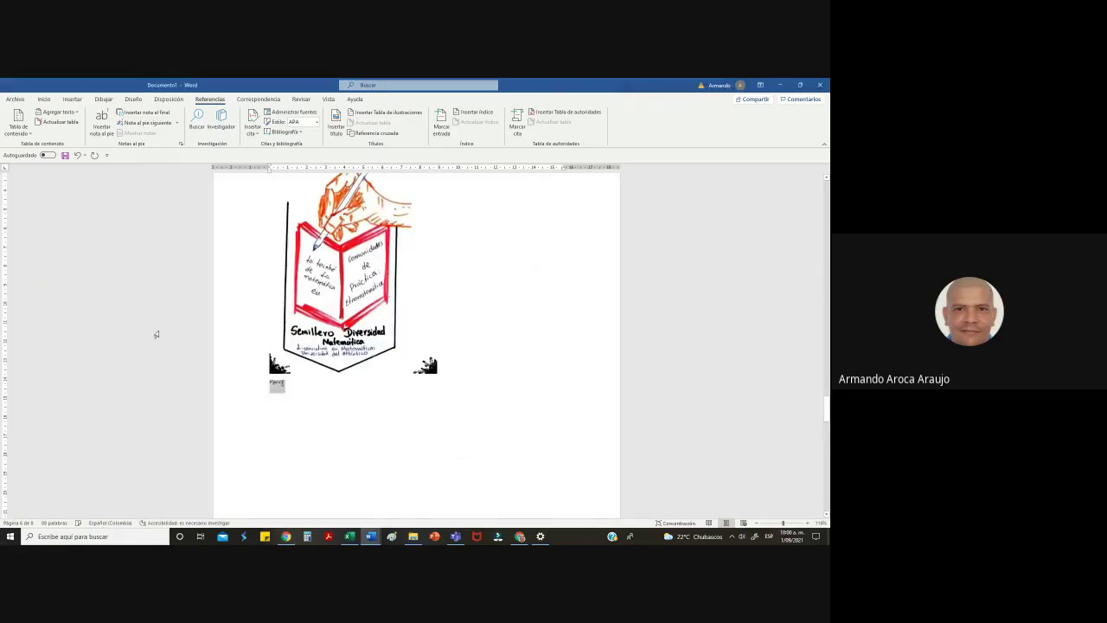
{"action": "left_click", "coordinate": [44, 99]}
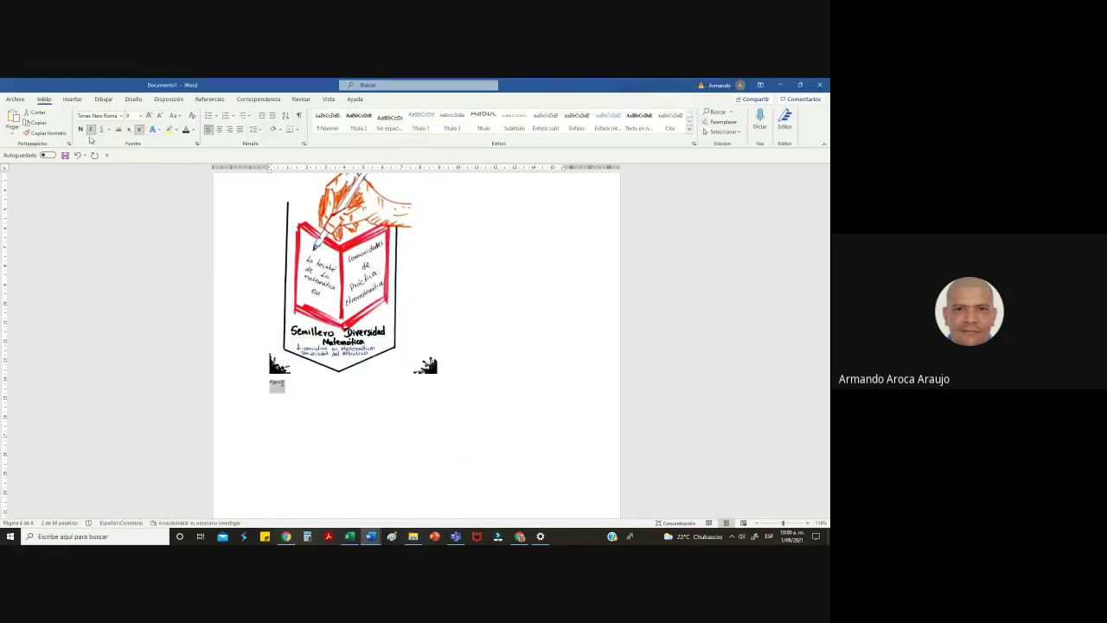
{"action": "left_click", "coordinate": [140, 115]}
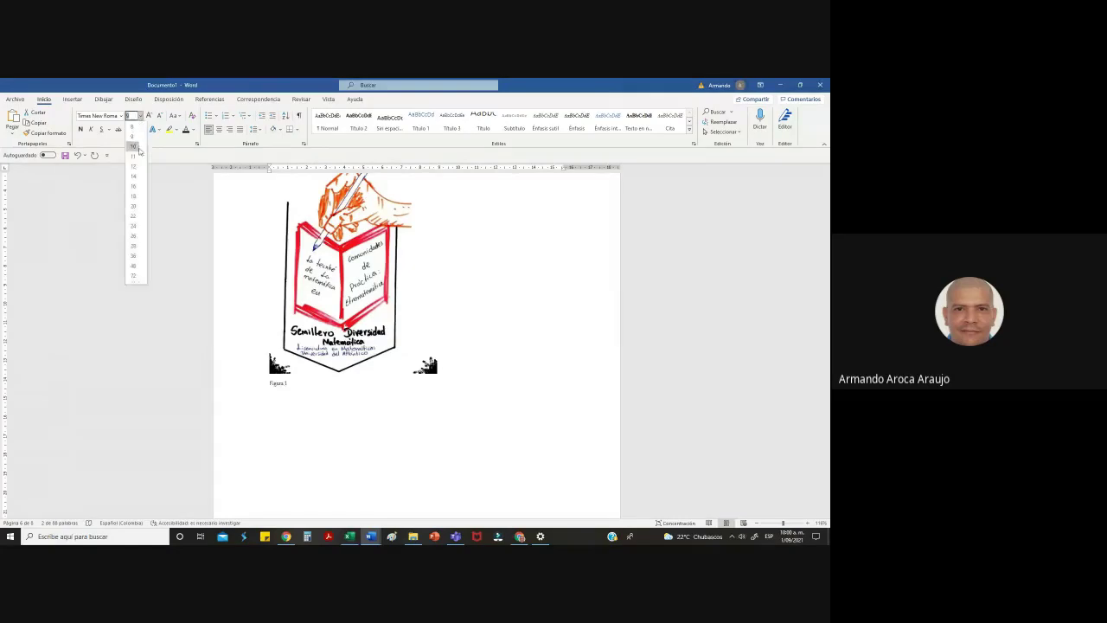
{"action": "left_click", "coordinate": [134, 167]}
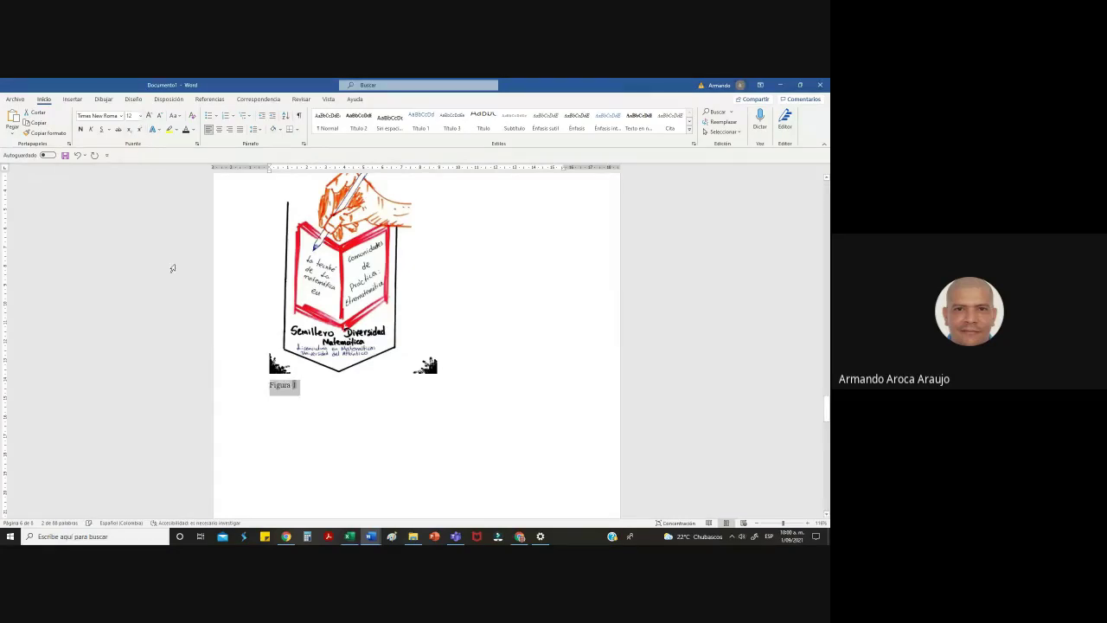
Complete the caption so it reads "Figura 1. Logo del semillero Diversidad Matemática."
{"action": "left_click", "coordinate": [314, 393]}
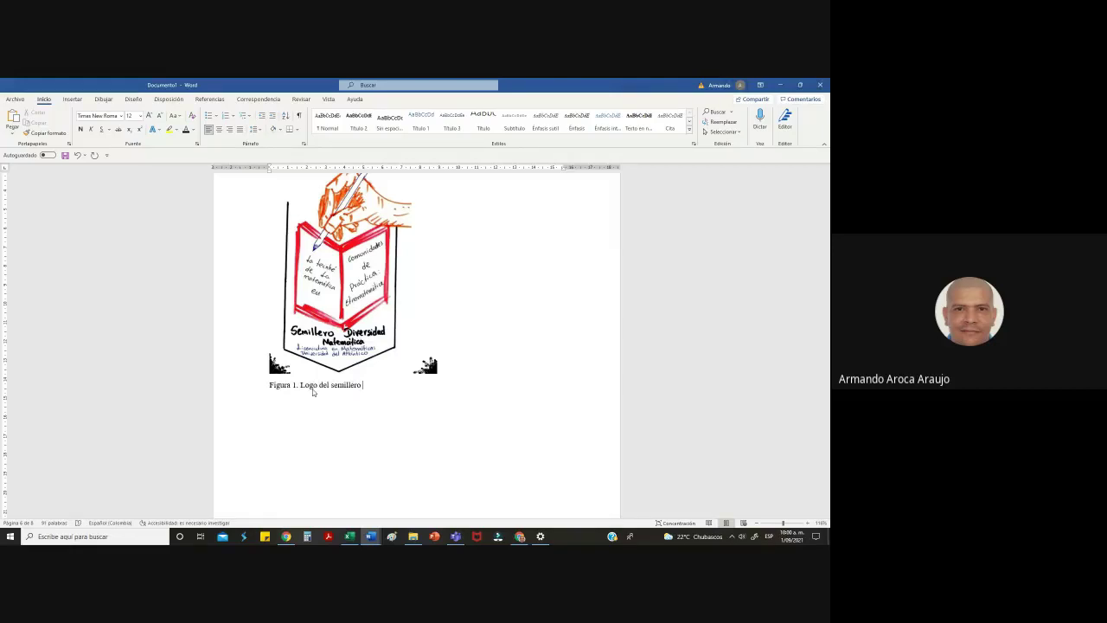
{"action": "type", "text": "div"}
{"action": "key", "text": "BackSpace"}
{"action": "key", "text": "BackSpace"}
{"action": "key", "text": "BackSpace"}
{"action": "type", "text": "Diversidad Matemática."}
Center the Figura 1 caption and the logo image above it
{"action": "left_click", "coordinate": [218, 130]}
{"action": "left_click", "coordinate": [316, 343]}
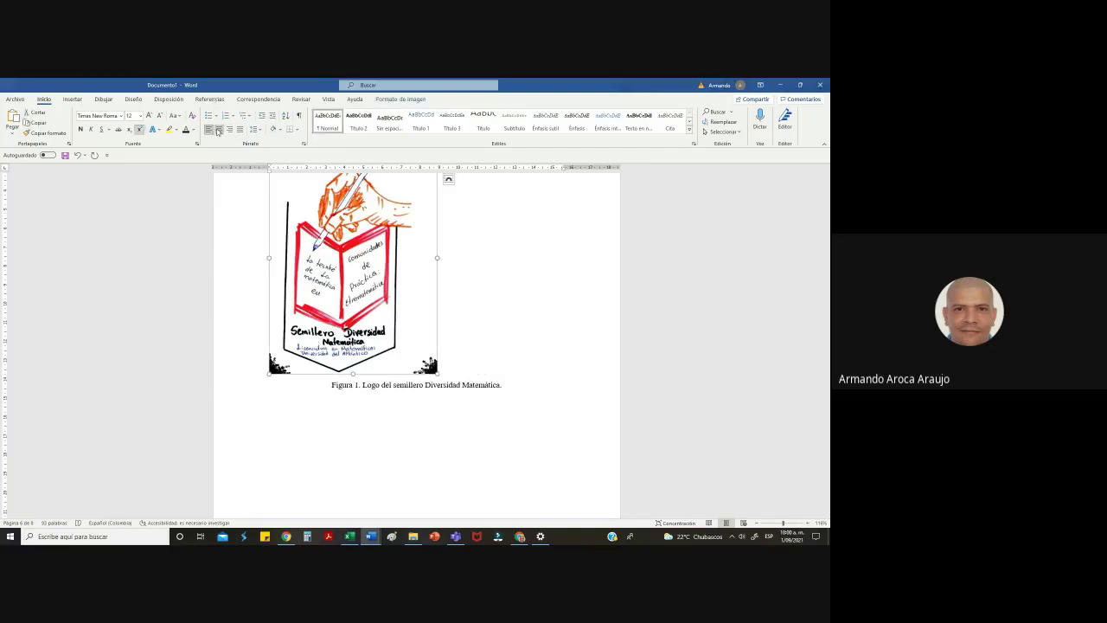
{"action": "left_click", "coordinate": [219, 130]}
{"action": "left_click", "coordinate": [525, 385]}
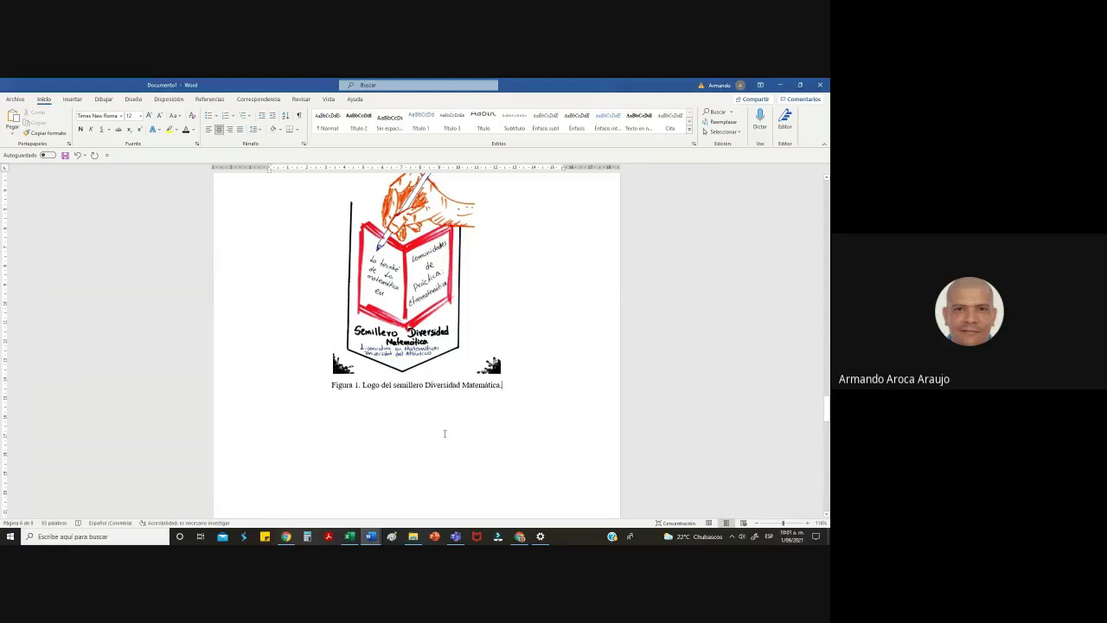
Add the text "Contraportada" on the blank second page, about halfway up the page
{"action": "scroll", "coordinate": [445, 434], "scroll_direction": "up", "scroll_amount": 10}
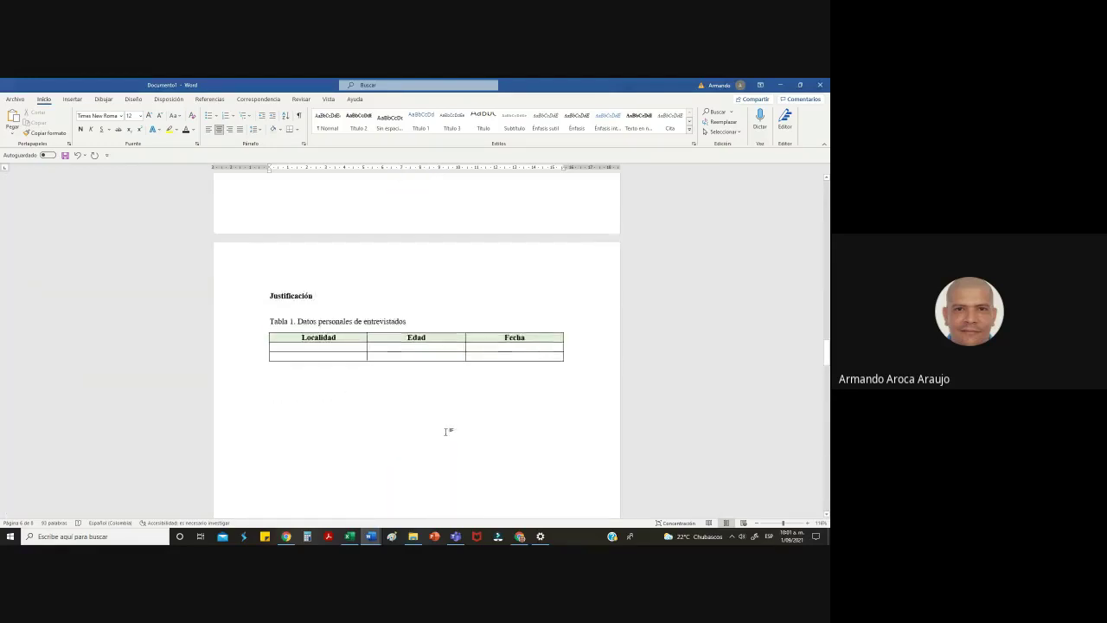
{"action": "scroll", "coordinate": [447, 430], "scroll_direction": "up", "scroll_amount": 15}
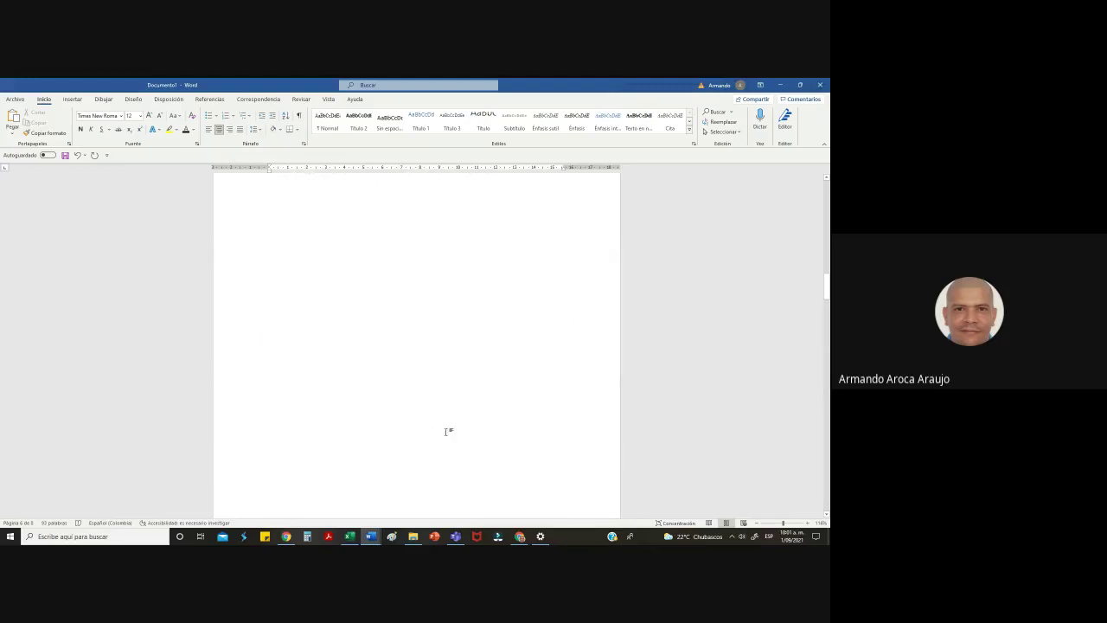
{"action": "scroll", "coordinate": [447, 431], "scroll_direction": "up", "scroll_amount": 10}
{"action": "scroll", "coordinate": [446, 431], "scroll_direction": "up", "scroll_amount": 5}
{"action": "scroll", "coordinate": [415, 389], "scroll_direction": "down", "scroll_amount": 8}
{"action": "left_click", "coordinate": [392, 355]}
{"action": "type", "text": "Conc"}
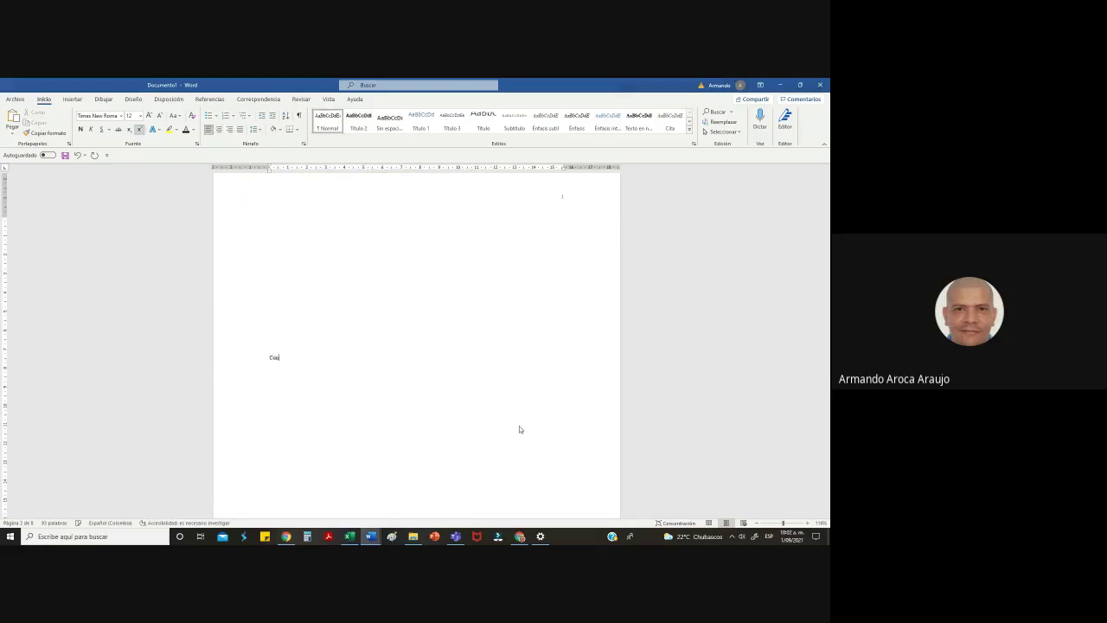
{"action": "type", "text": "raportada"}
Set the Contraportada title to 22 pt and center it
{"action": "left_click_drag", "start_coordinate": [319, 356], "coordinate": [251, 357]}
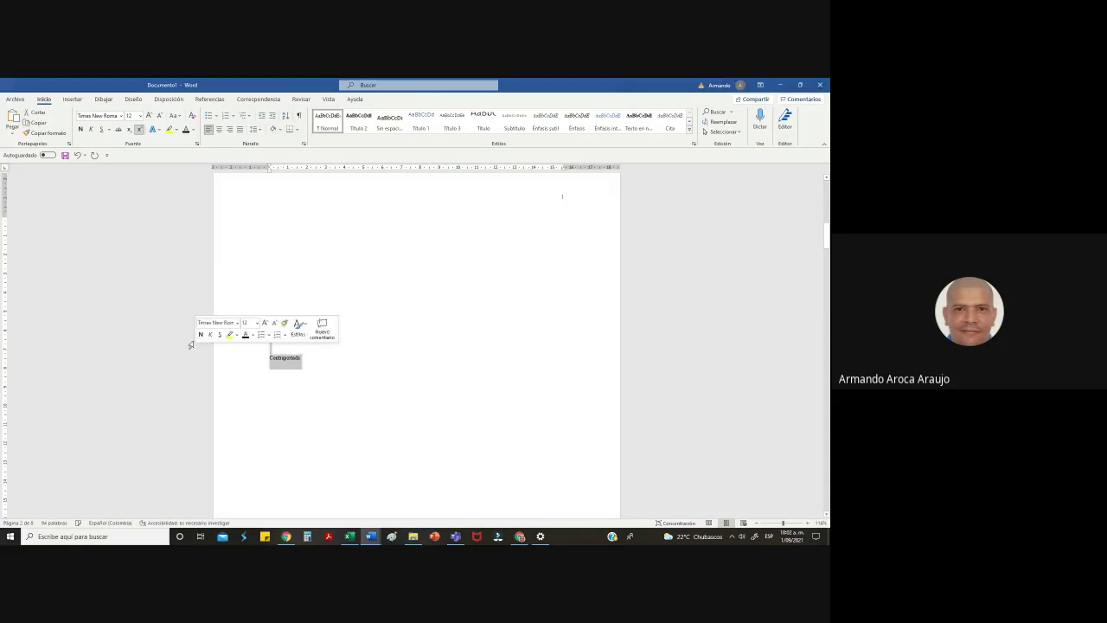
{"action": "left_click", "coordinate": [141, 115]}
{"action": "left_click", "coordinate": [133, 215]}
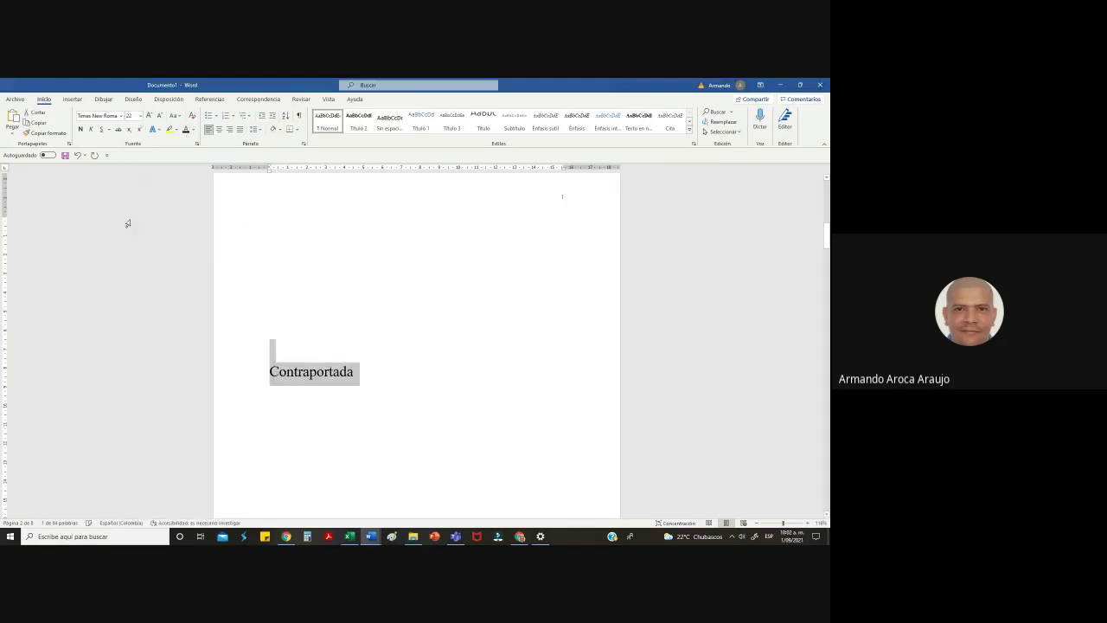
{"action": "left_click", "coordinate": [219, 129]}
Insert a break after the Contraportada title so that a new page starts
{"action": "scroll", "coordinate": [432, 373], "scroll_direction": "down", "scroll_amount": 3}
{"action": "left_click", "coordinate": [502, 246]}
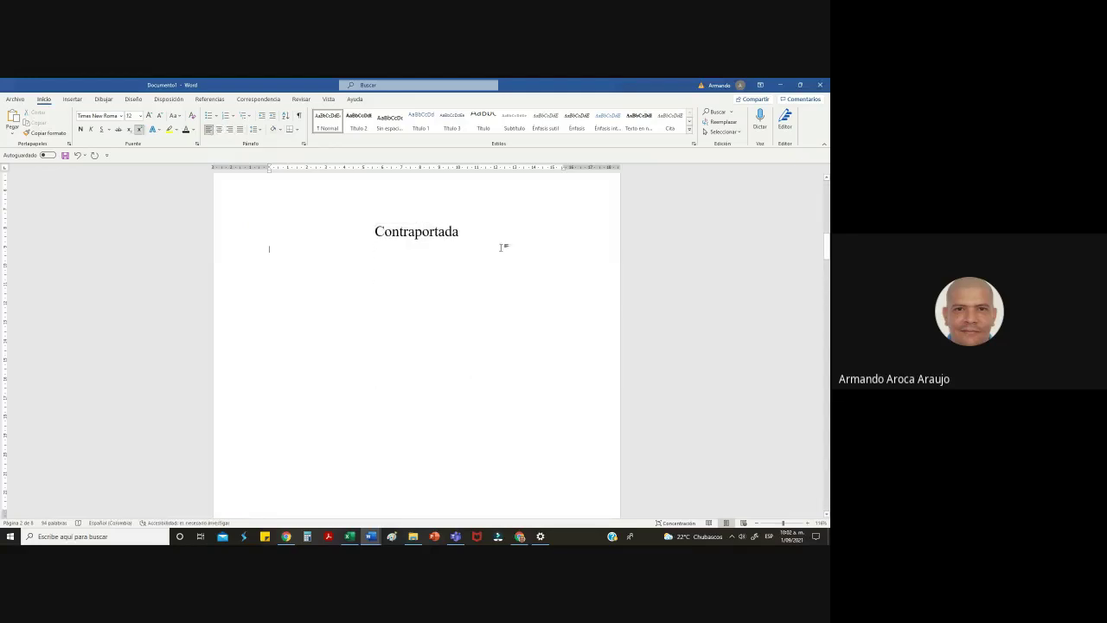
{"action": "left_click", "coordinate": [170, 101]}
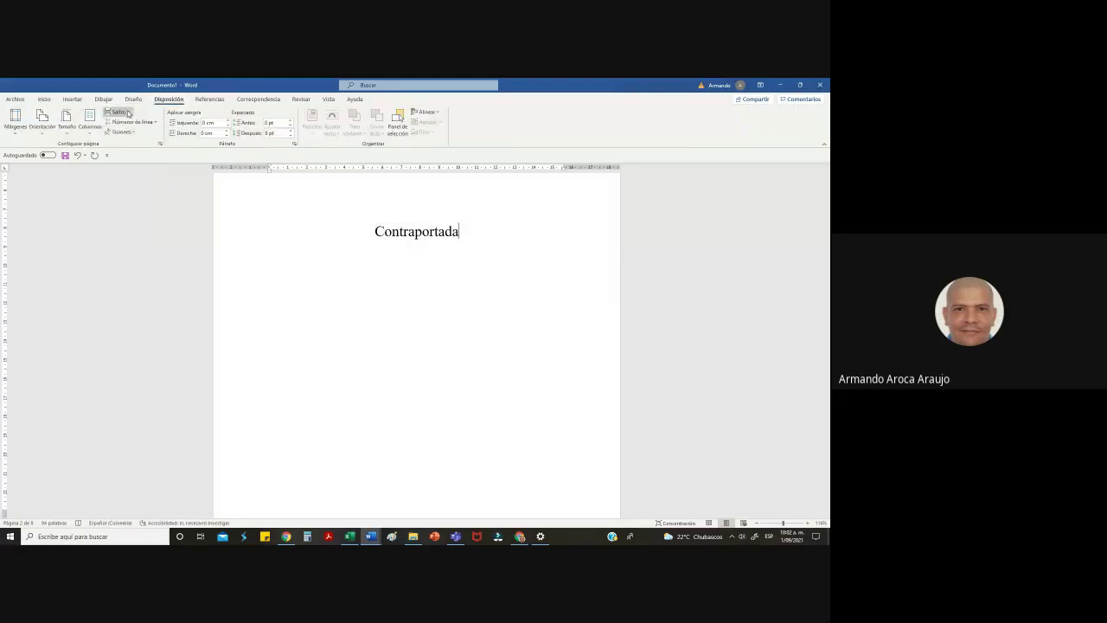
{"action": "scroll", "coordinate": [329, 443], "scroll_direction": "down", "scroll_amount": 5}
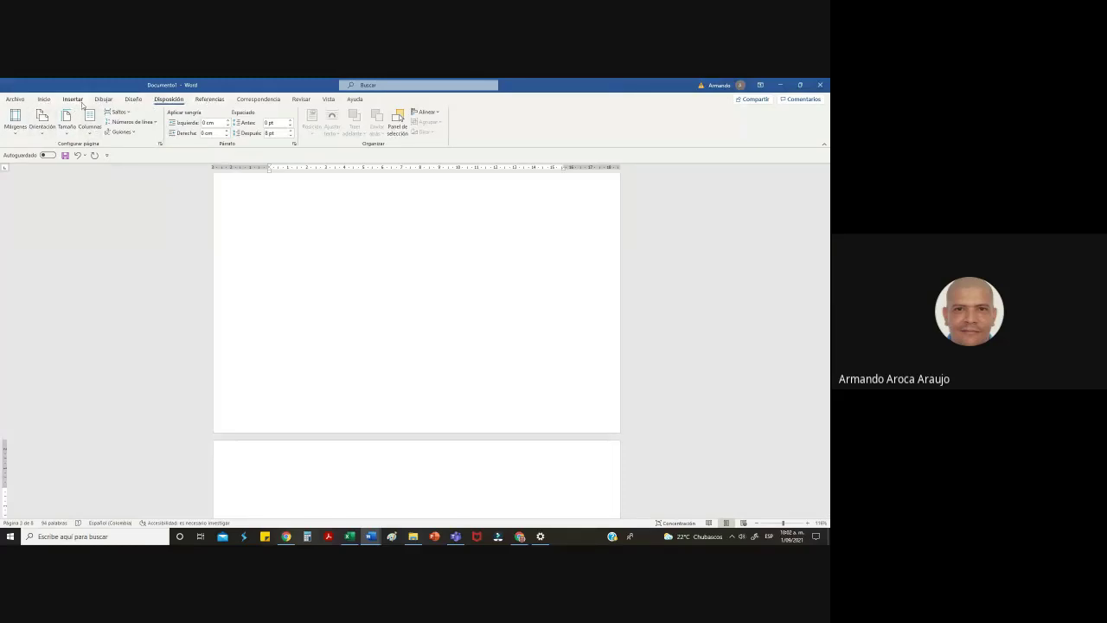
Insert a table of contents in the Tabla automática 1 style on the new page after Contraportada
{"action": "left_click", "coordinate": [76, 100]}
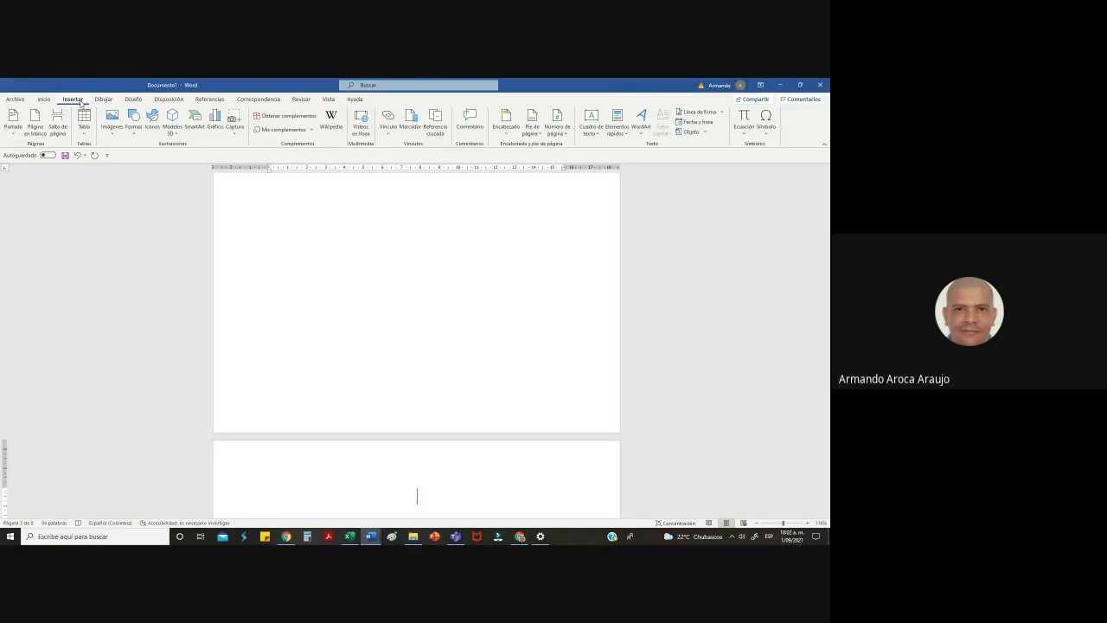
{"action": "left_click", "coordinate": [208, 99]}
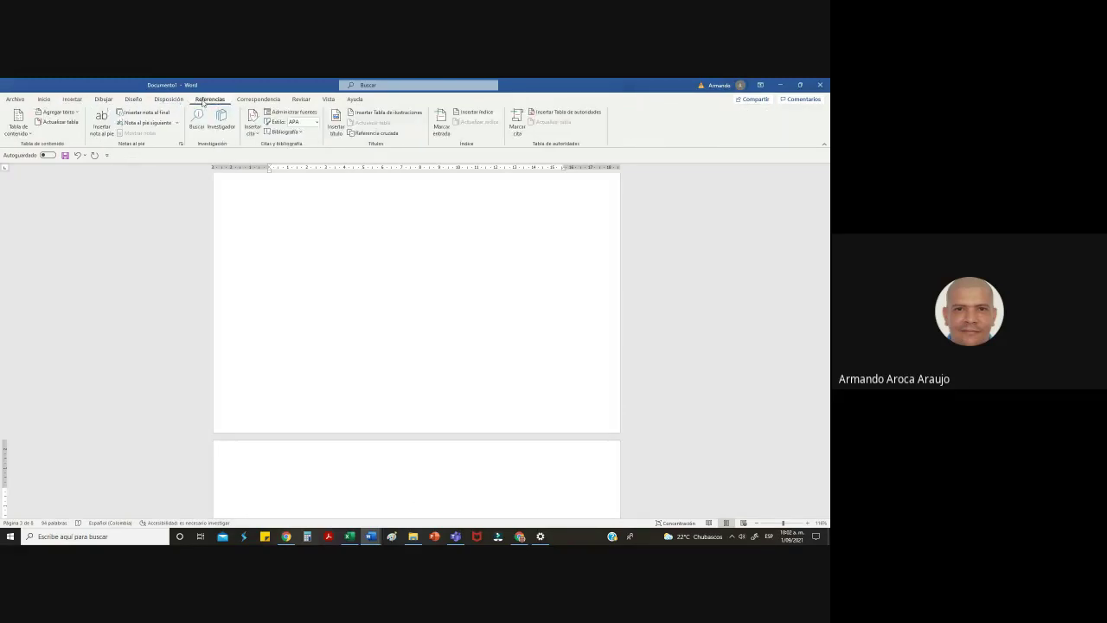
{"action": "left_click", "coordinate": [17, 136]}
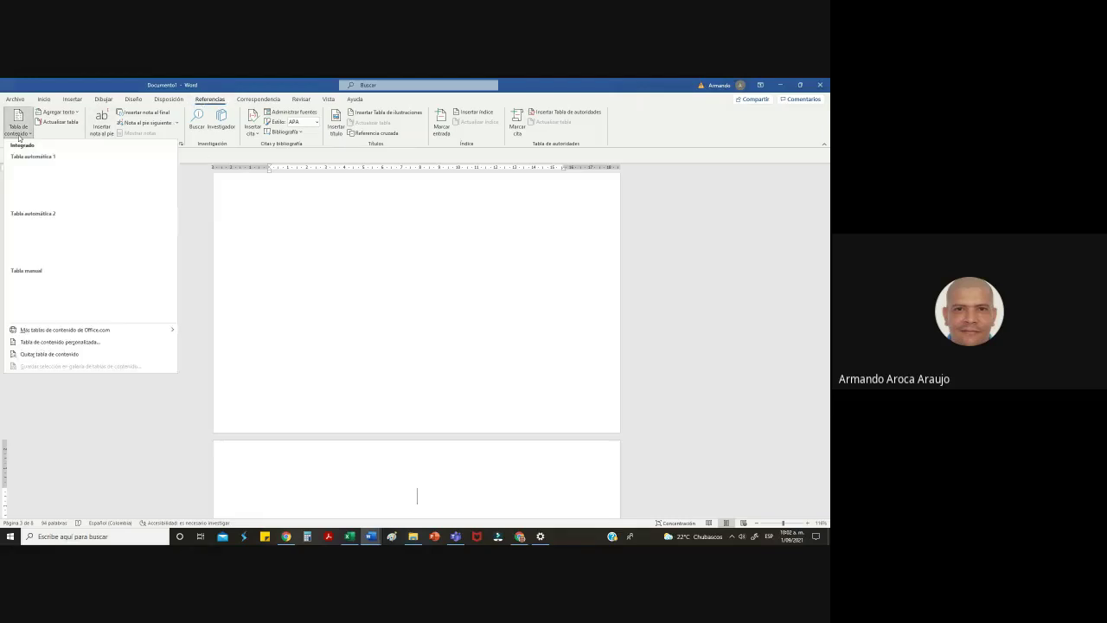
{"action": "left_click", "coordinate": [54, 182]}
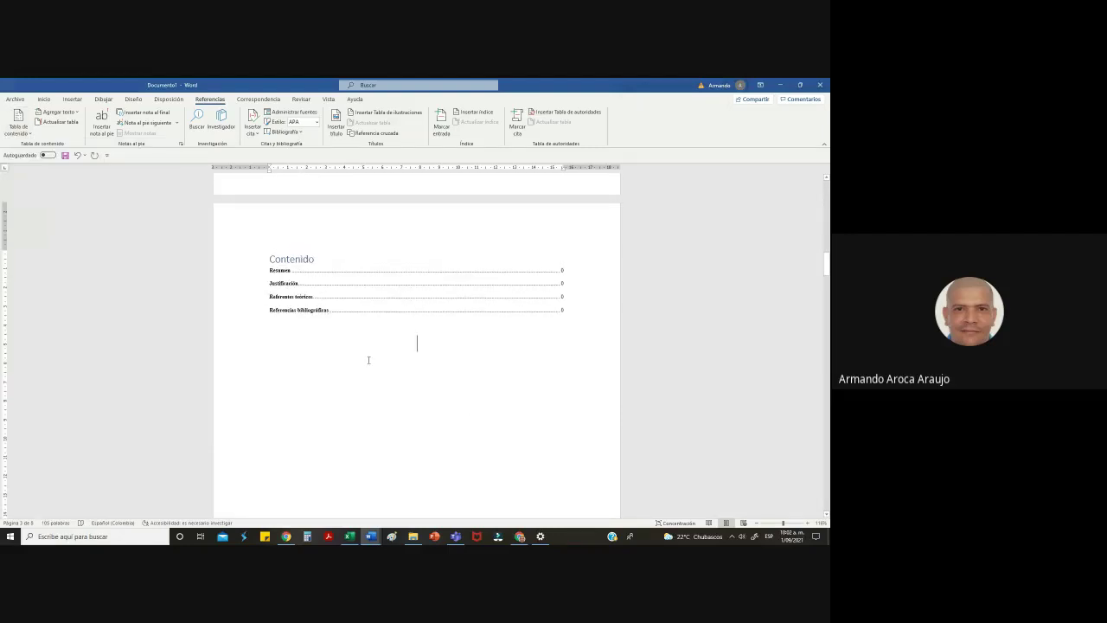
Change the table of contents heading to "Índice de Contenidos"
{"action": "left_click", "coordinate": [268, 259]}
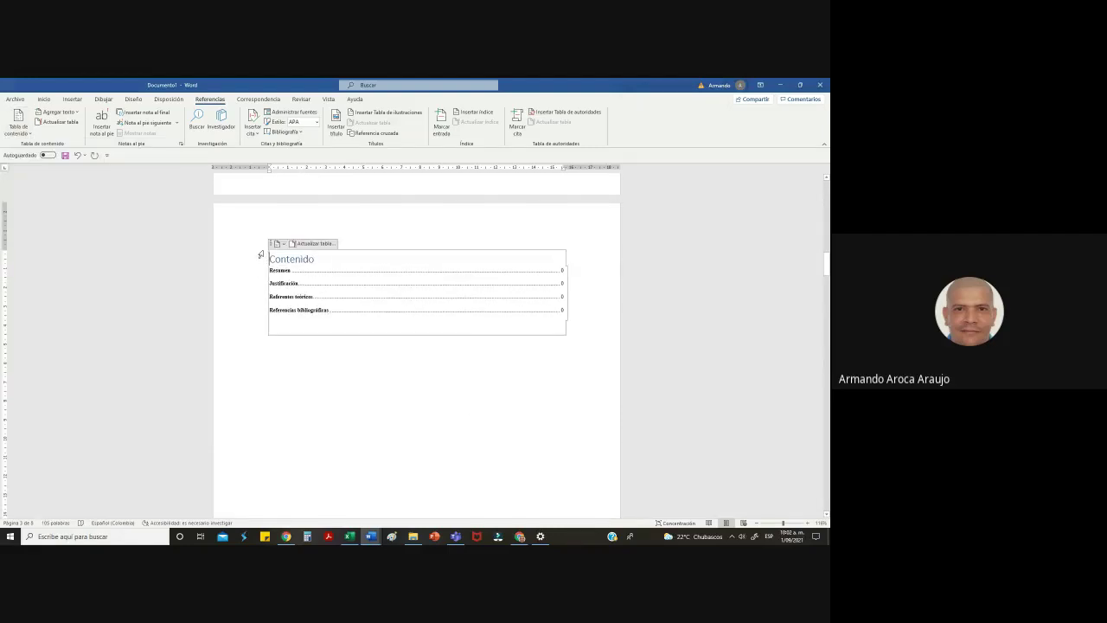
{"action": "type", "text": "Índiic"}
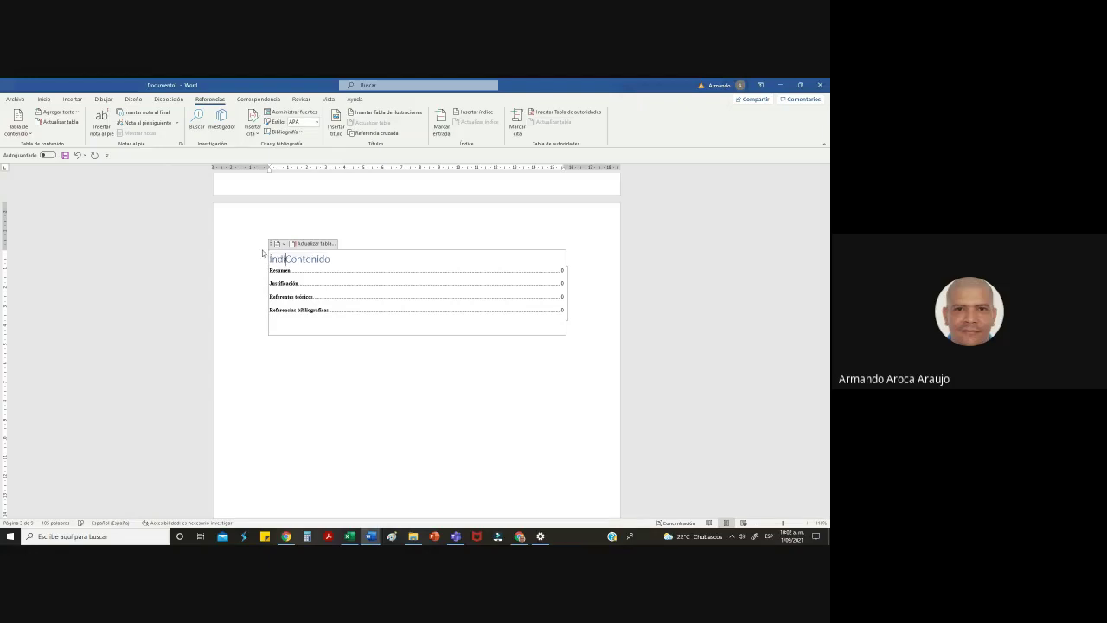
{"action": "key", "text": "BackSpace"}
{"action": "key", "text": "BackSpace"}
{"action": "type", "text": "ce de"}
{"action": "left_click", "coordinate": [369, 261]}
{"action": "type", "text": "s"}
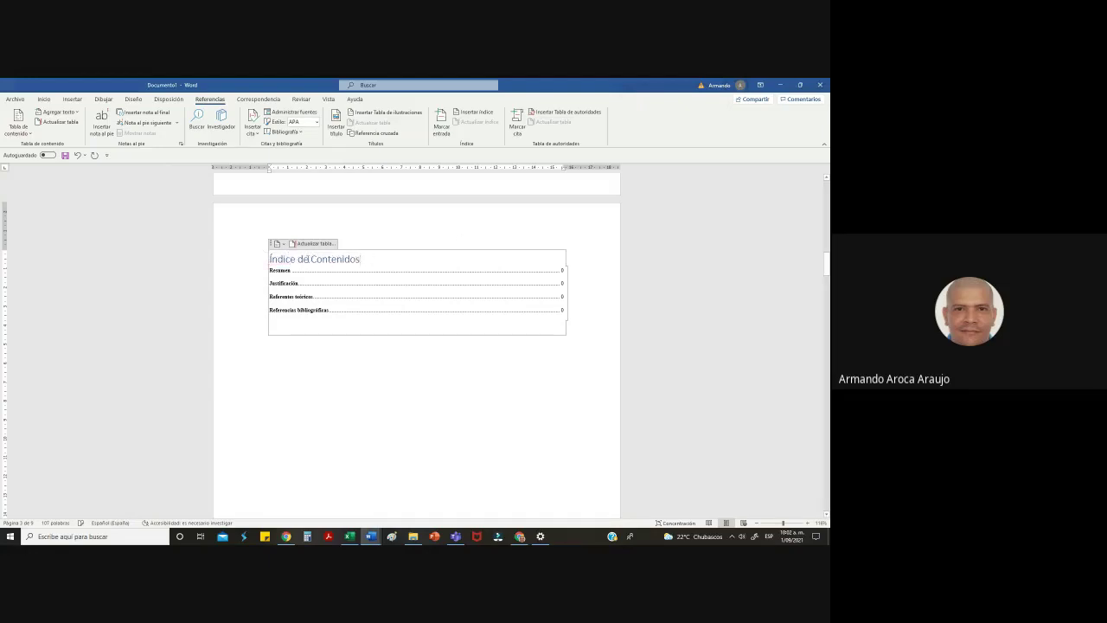
Format the Índice de Contenidos heading as bold 12 pt Times New Roman and center it
{"action": "left_click", "coordinate": [261, 251]}
{"action": "left_click", "coordinate": [43, 99]}
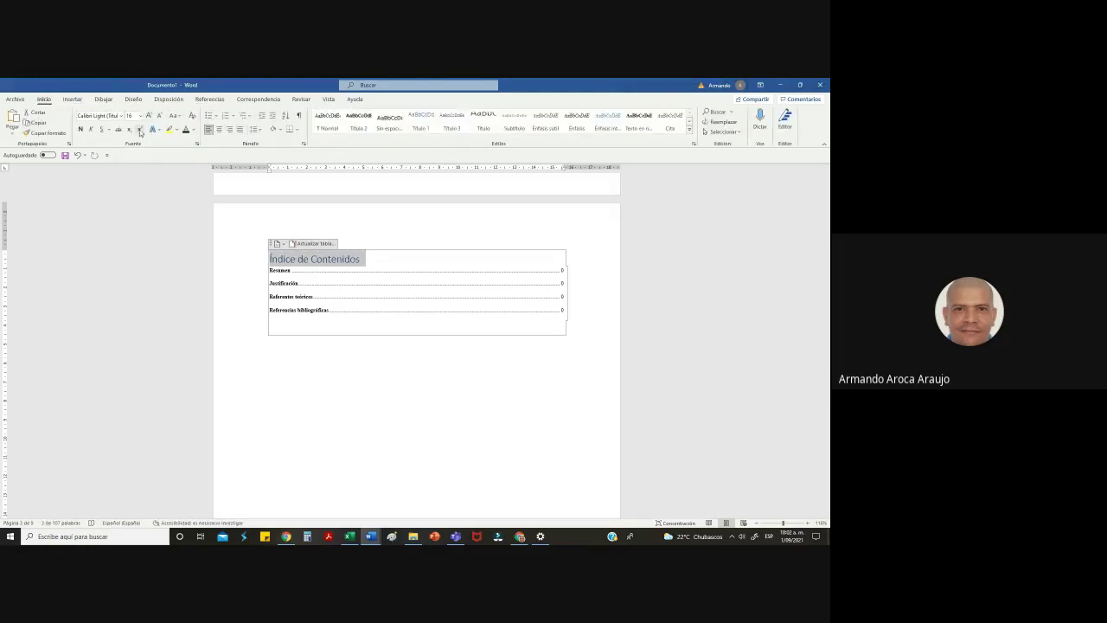
{"action": "left_click", "coordinate": [140, 115]}
{"action": "left_click", "coordinate": [134, 166]}
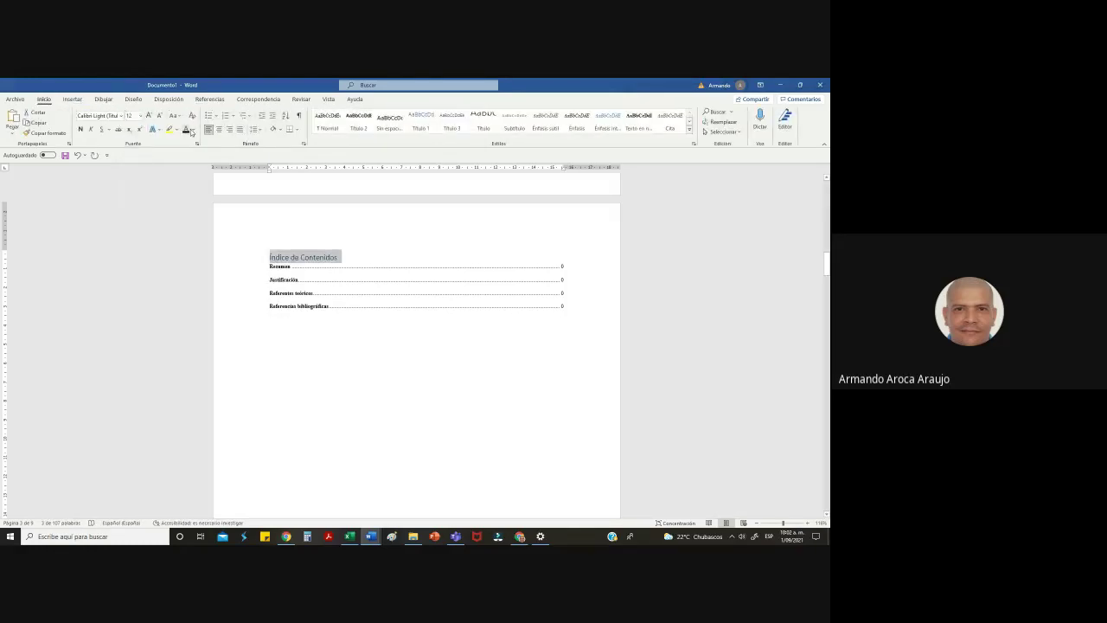
{"action": "left_click", "coordinate": [122, 115]}
{"action": "left_click", "coordinate": [119, 177]}
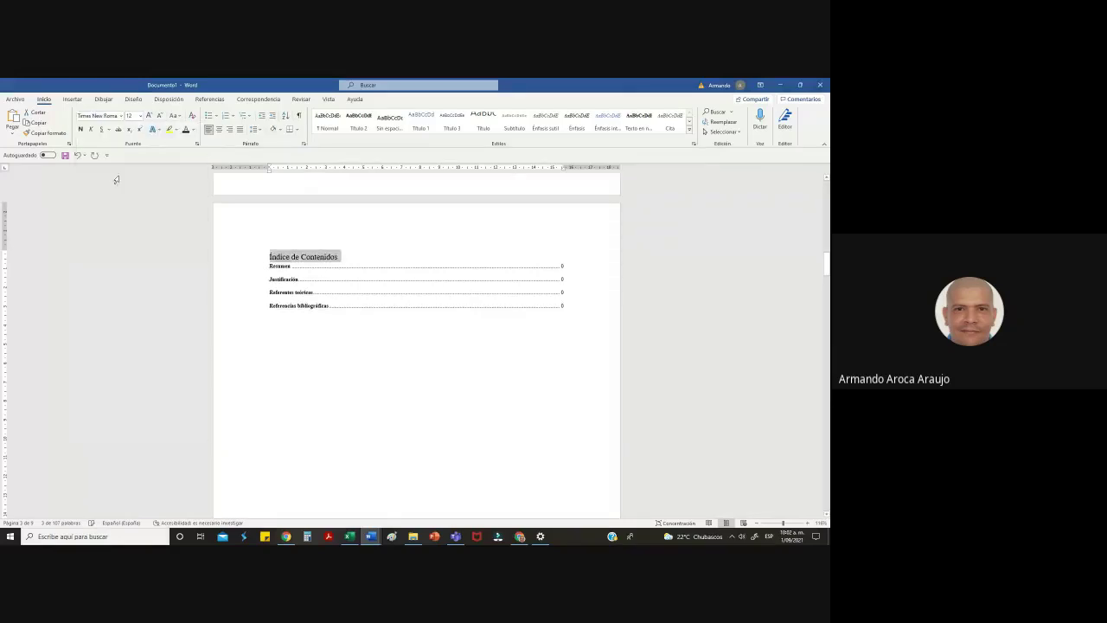
{"action": "left_click", "coordinate": [83, 131]}
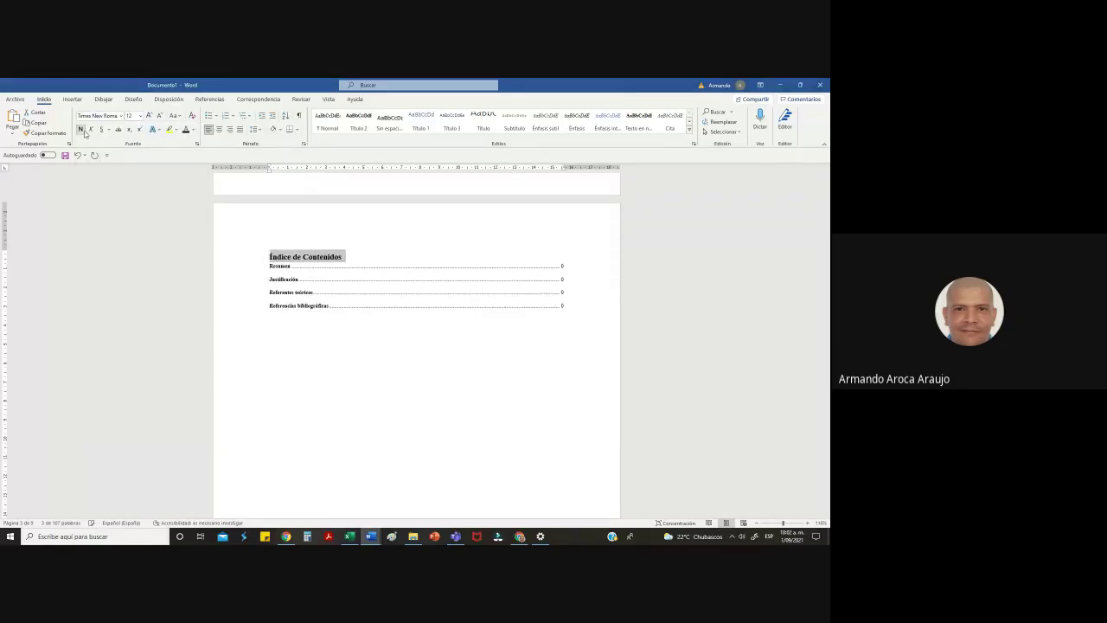
{"action": "left_click", "coordinate": [218, 129]}
{"action": "left_click", "coordinate": [366, 289]}
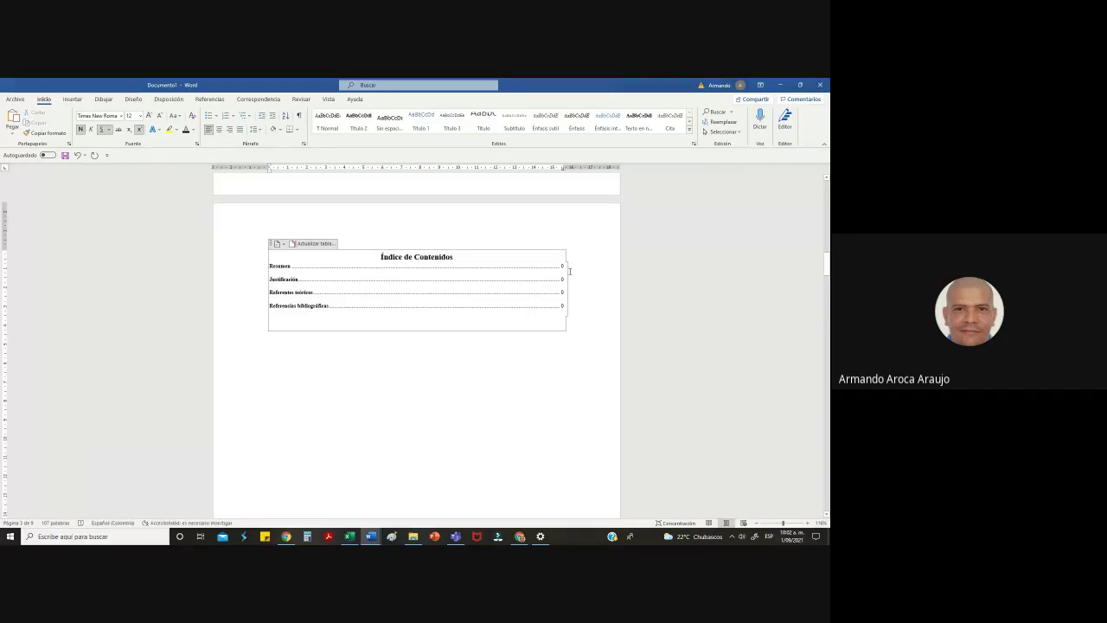
Insert a next-page section break below the table of contents
{"action": "scroll", "coordinate": [554, 370], "scroll_direction": "down", "scroll_amount": 3}
{"action": "scroll", "coordinate": [554, 370], "scroll_direction": "up", "scroll_amount": 5}
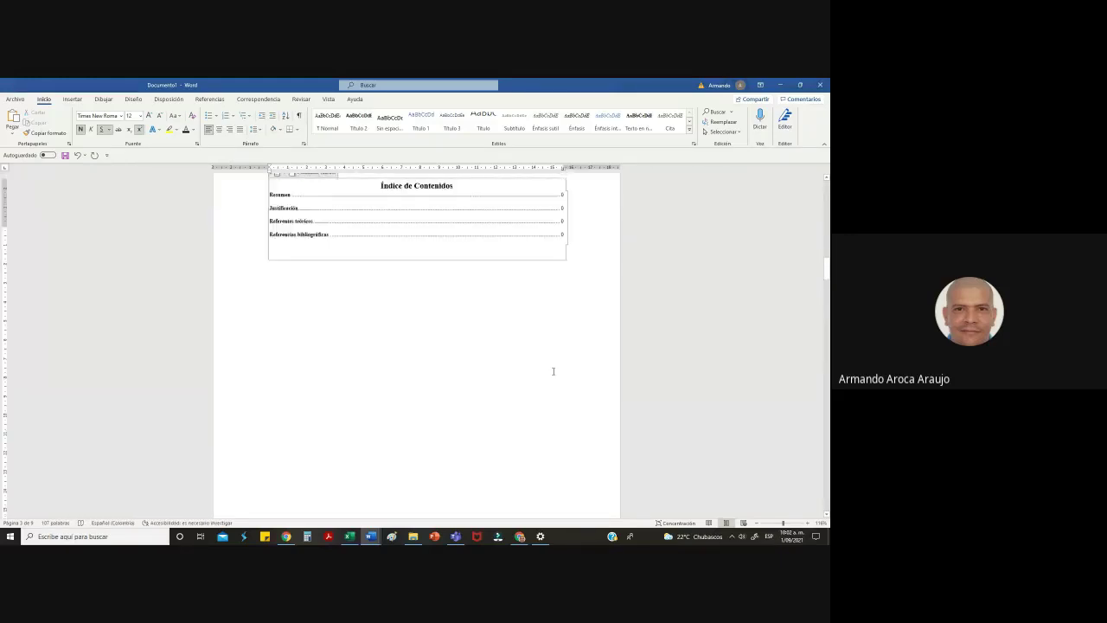
{"action": "scroll", "coordinate": [554, 371], "scroll_direction": "up", "scroll_amount": 1}
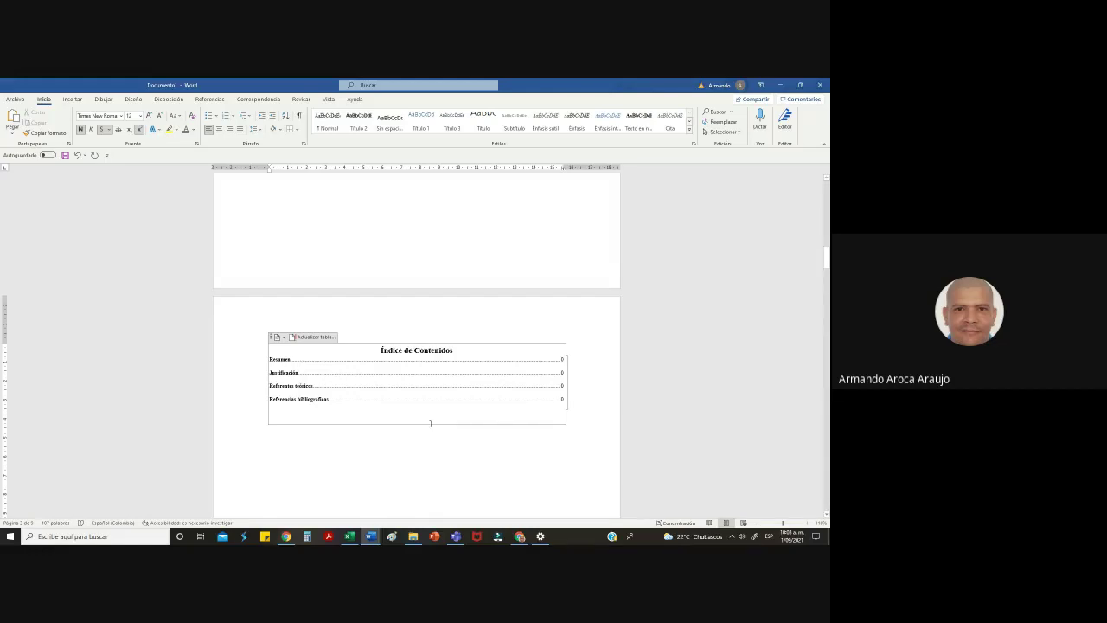
{"action": "scroll", "coordinate": [440, 425], "scroll_direction": "down", "scroll_amount": 3}
{"action": "scroll", "coordinate": [440, 425], "scroll_direction": "up", "scroll_amount": 2}
{"action": "left_click", "coordinate": [329, 418]}
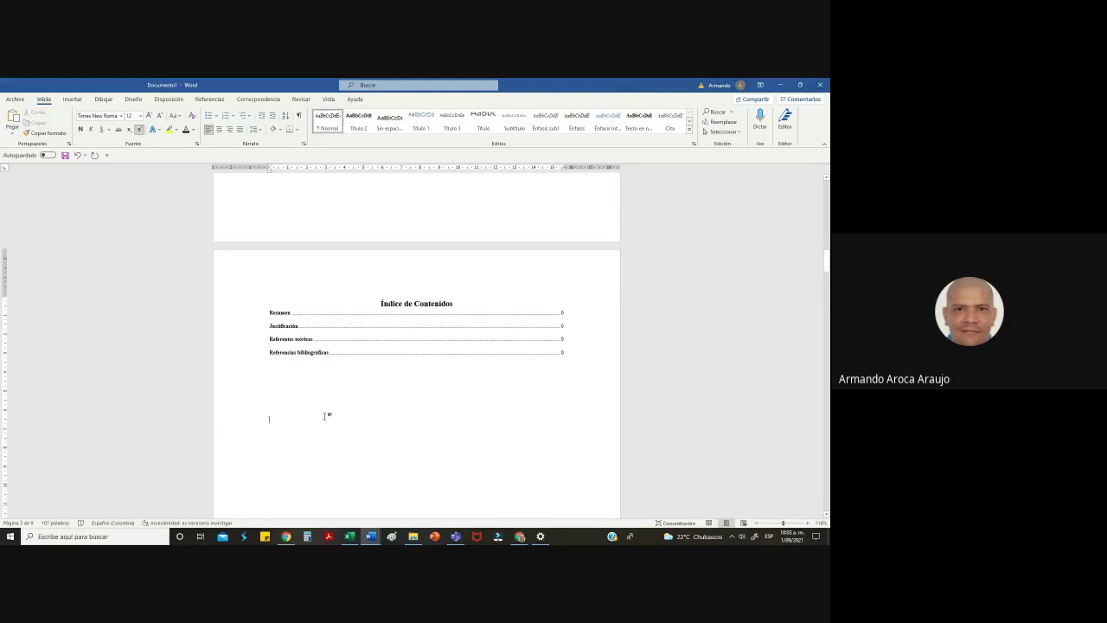
{"action": "left_click", "coordinate": [168, 100]}
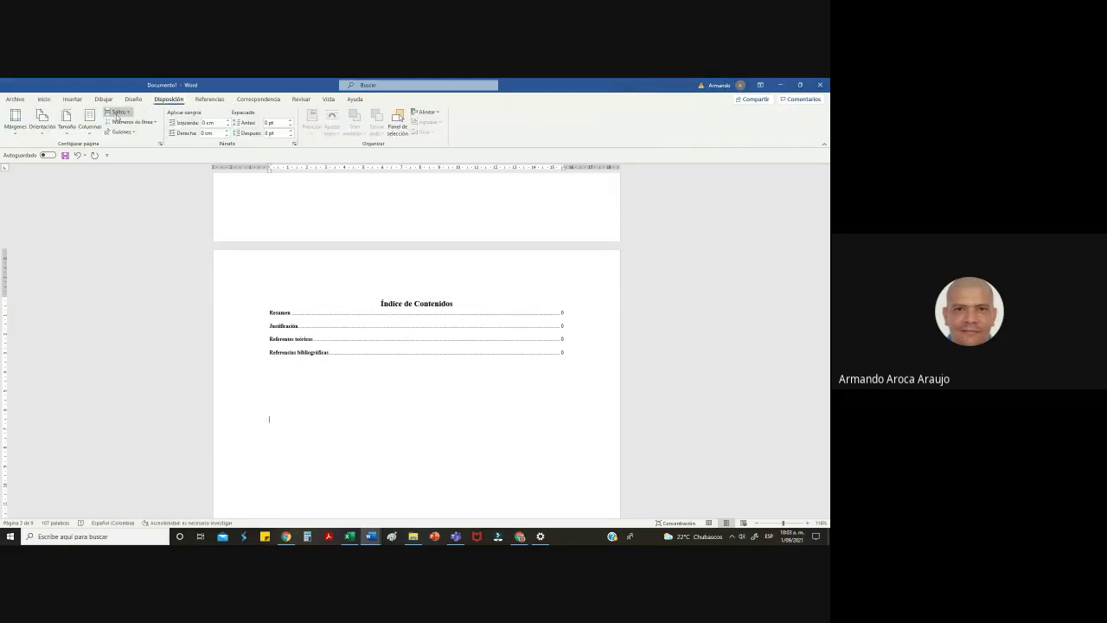
{"action": "left_click", "coordinate": [118, 112]}
{"action": "left_click", "coordinate": [157, 239]}
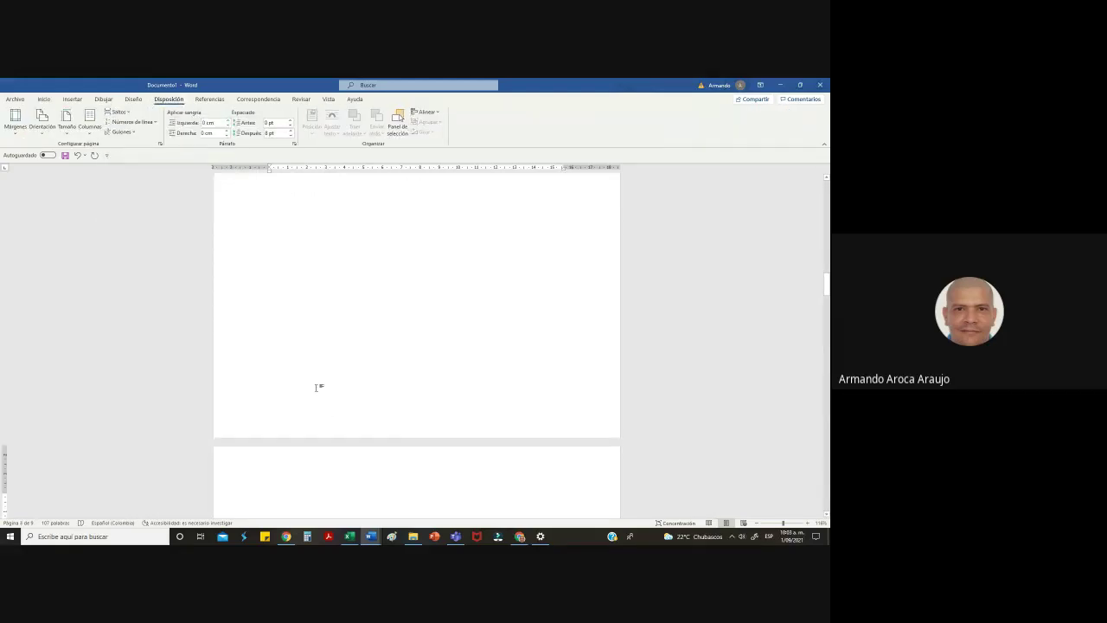
Insert a table of illustrations for the Figura label on the new page, keeping the default options
{"action": "left_click", "coordinate": [207, 100]}
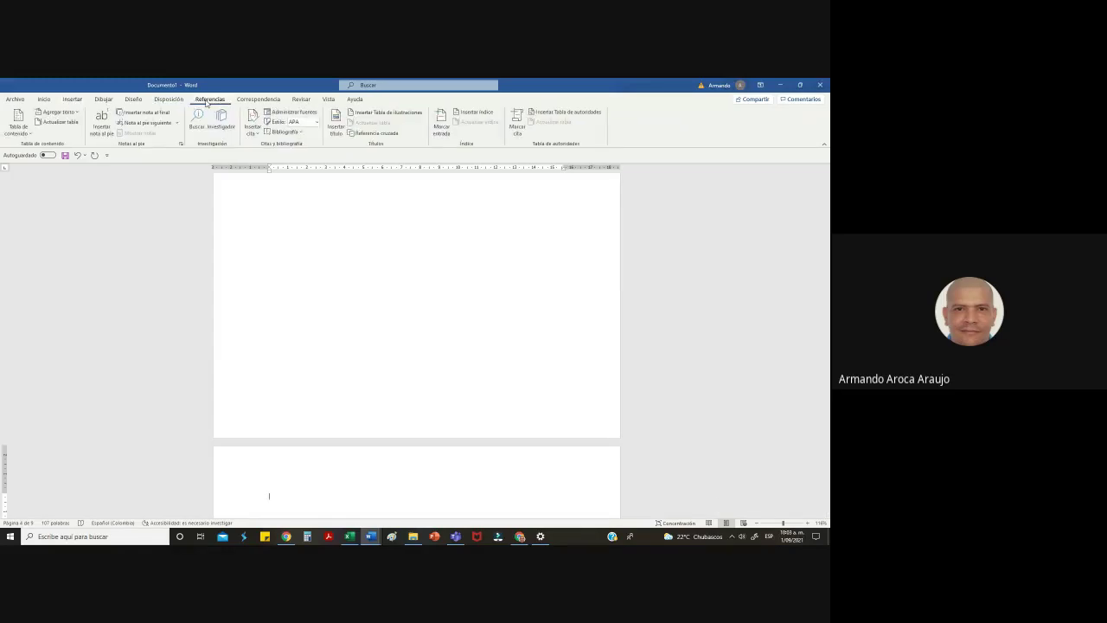
{"action": "left_click", "coordinate": [387, 115]}
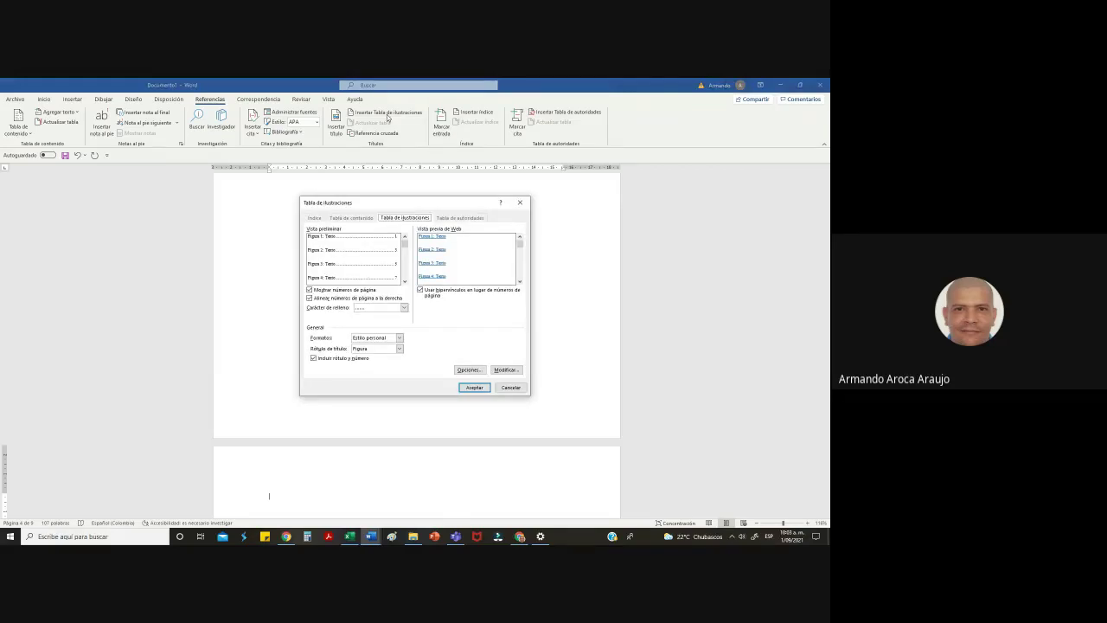
{"action": "left_click", "coordinate": [473, 389]}
{"action": "scroll", "coordinate": [253, 432], "scroll_direction": "down", "scroll_amount": 2}
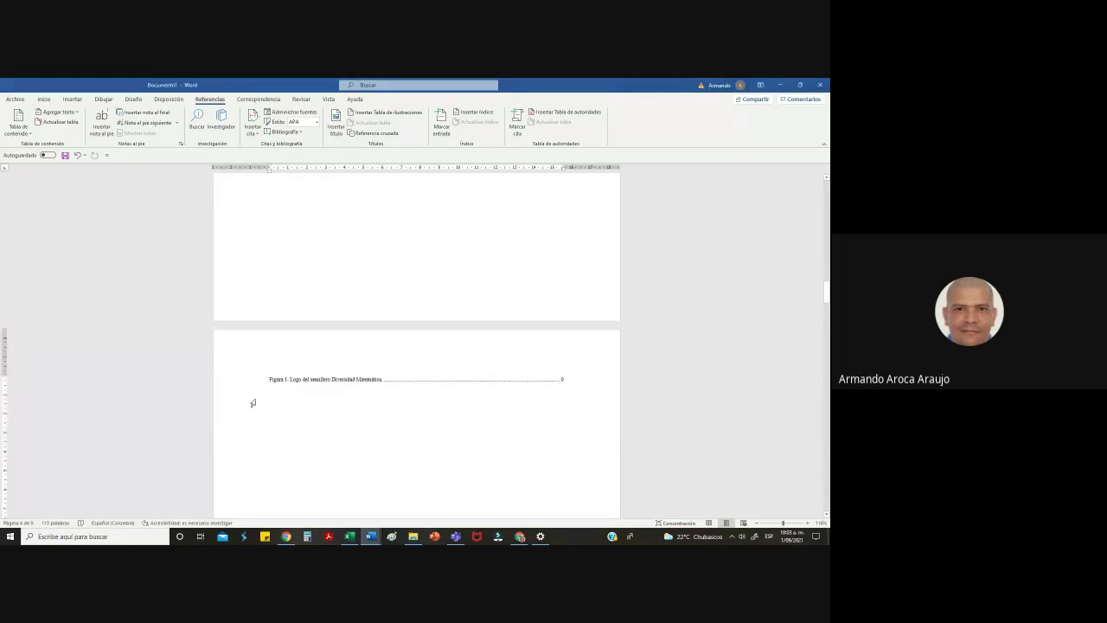
Add a line above the table of illustrations with the heading "Índice de figuras"
{"action": "left_click", "coordinate": [252, 338]}
{"action": "key", "text": "Return"}
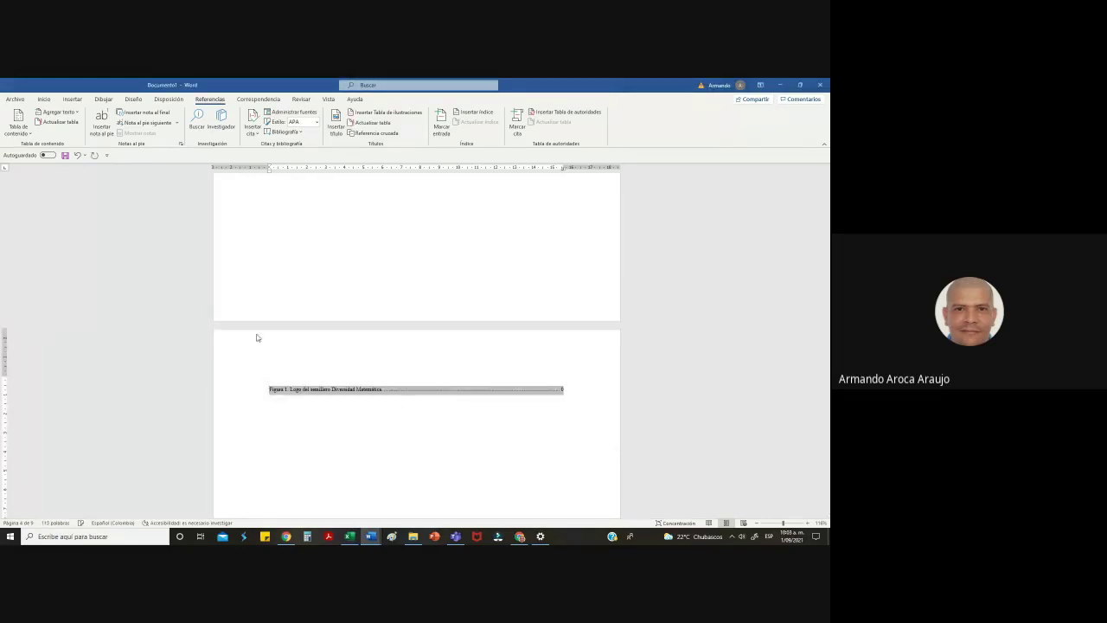
{"action": "key", "text": "Up"}
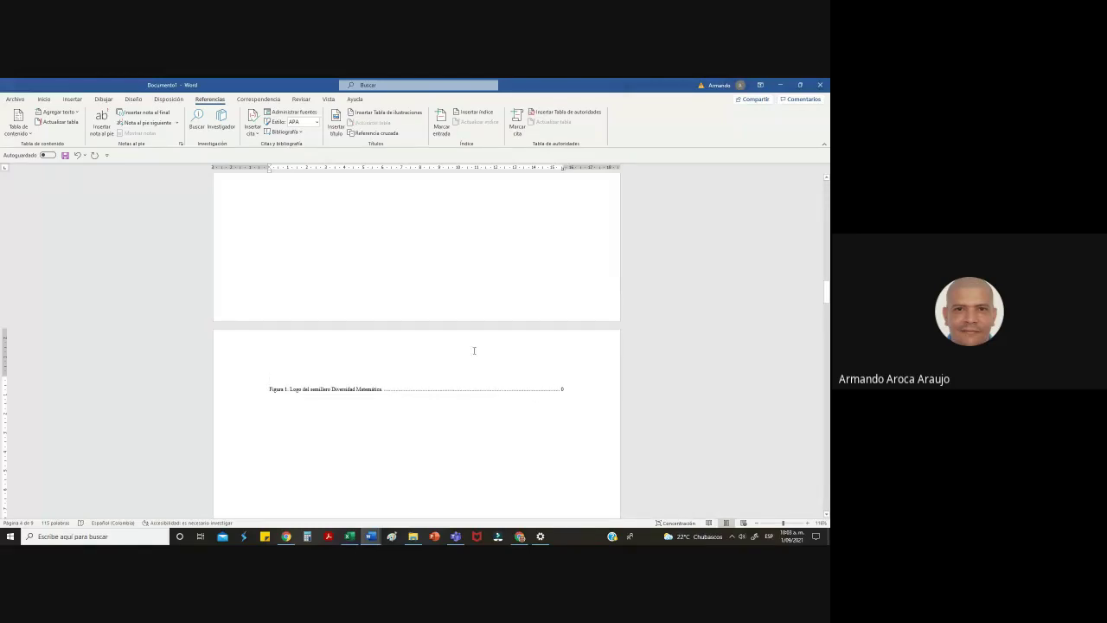
{"action": "type", "text": "Tabl"}
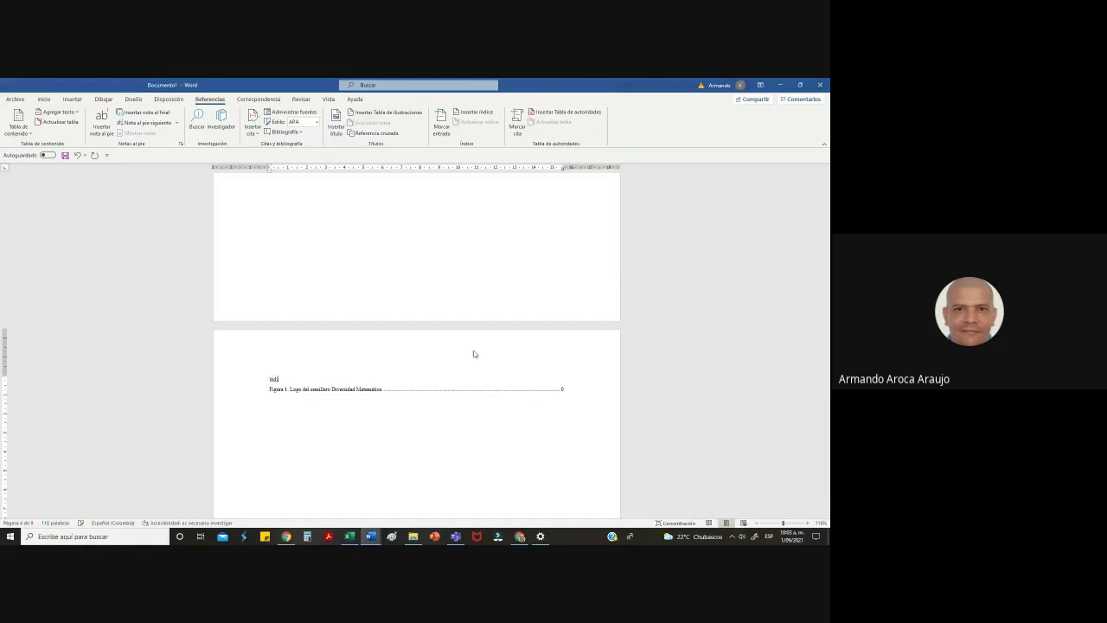
{"action": "type", "text": "c"}
{"action": "key", "text": "BackSpace"}
{"action": "key", "text": "BackSpace"}
{"action": "type", "text": "Índice de figuras"}
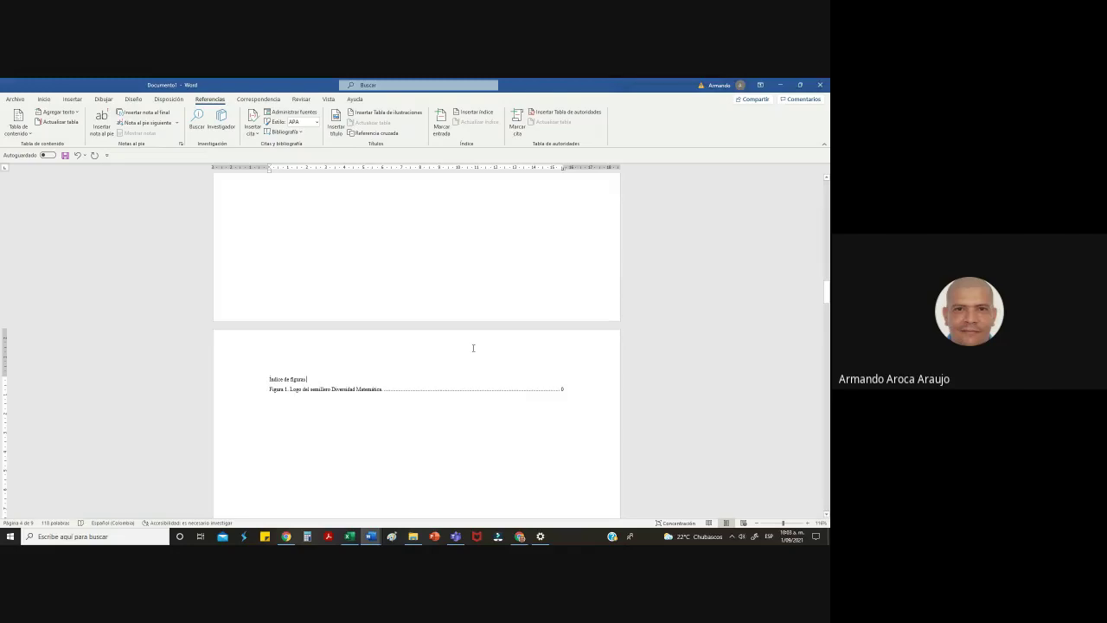
Remove the superscript from the Índice de figuras heading and make it bold
{"action": "triple_click", "coordinate": [280, 379]}
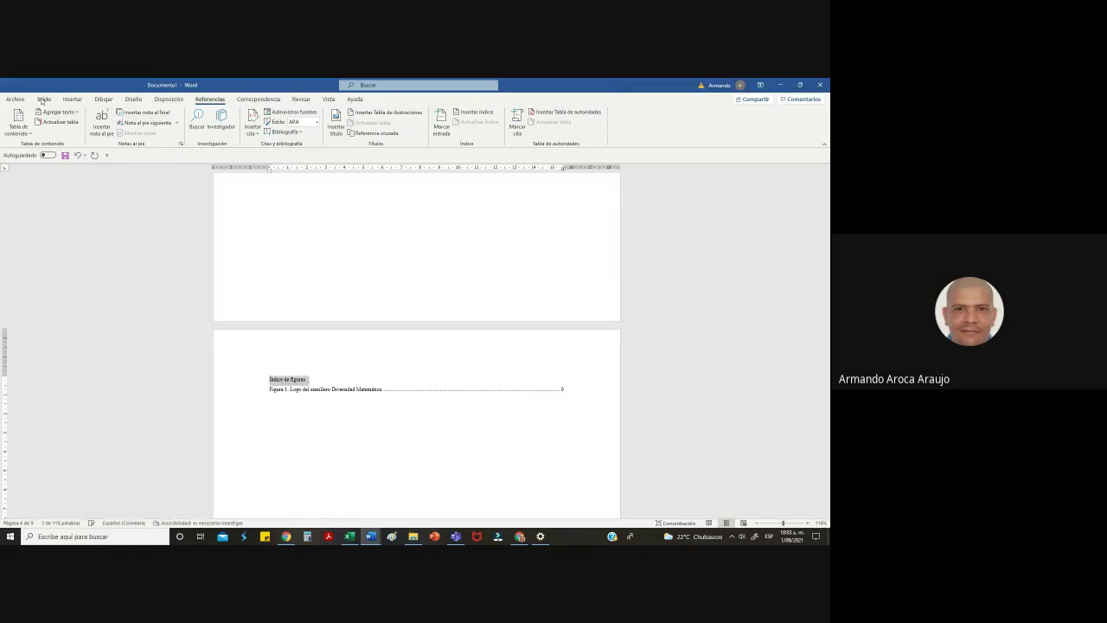
{"action": "left_click", "coordinate": [43, 99]}
{"action": "left_click", "coordinate": [138, 128]}
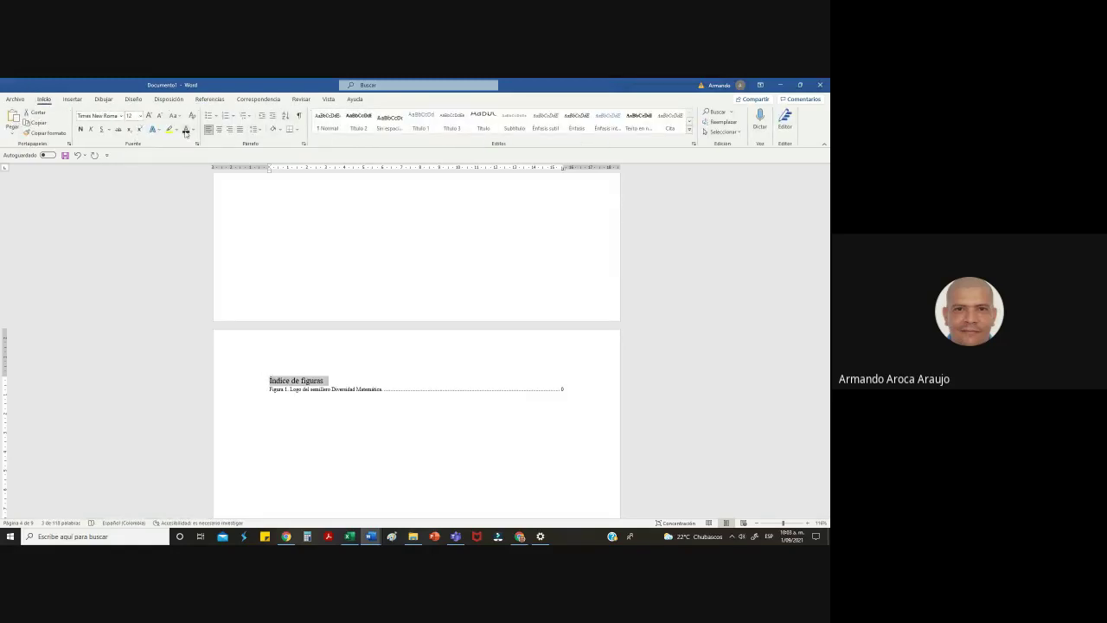
{"action": "left_click", "coordinate": [80, 129]}
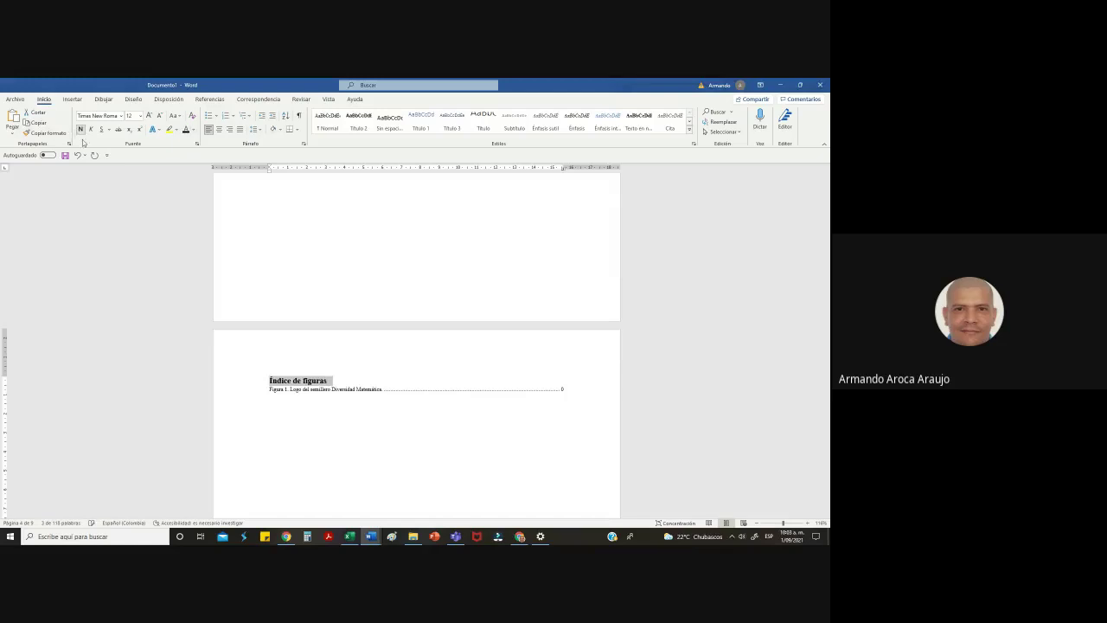
Center the Índice de figuras heading and remove the superscript from the figure entry below it
{"action": "left_click", "coordinate": [219, 129]}
{"action": "triple_click", "coordinate": [343, 394]}
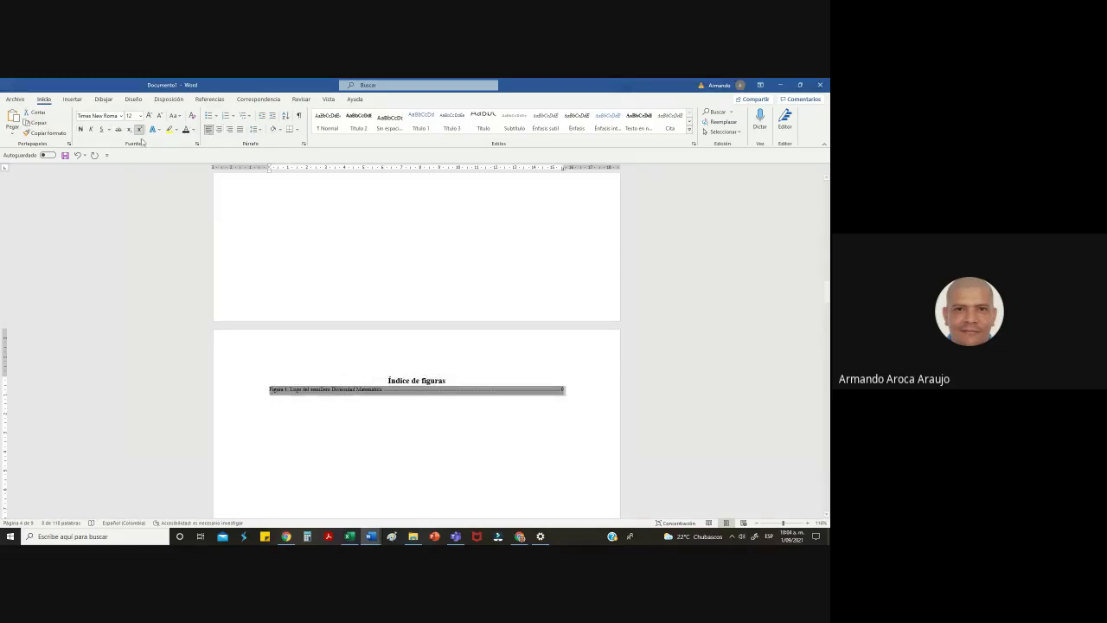
{"action": "left_click", "coordinate": [329, 413]}
Add a blank line between the Índice de figuras heading and the figure entry
{"action": "key", "text": "Up"}
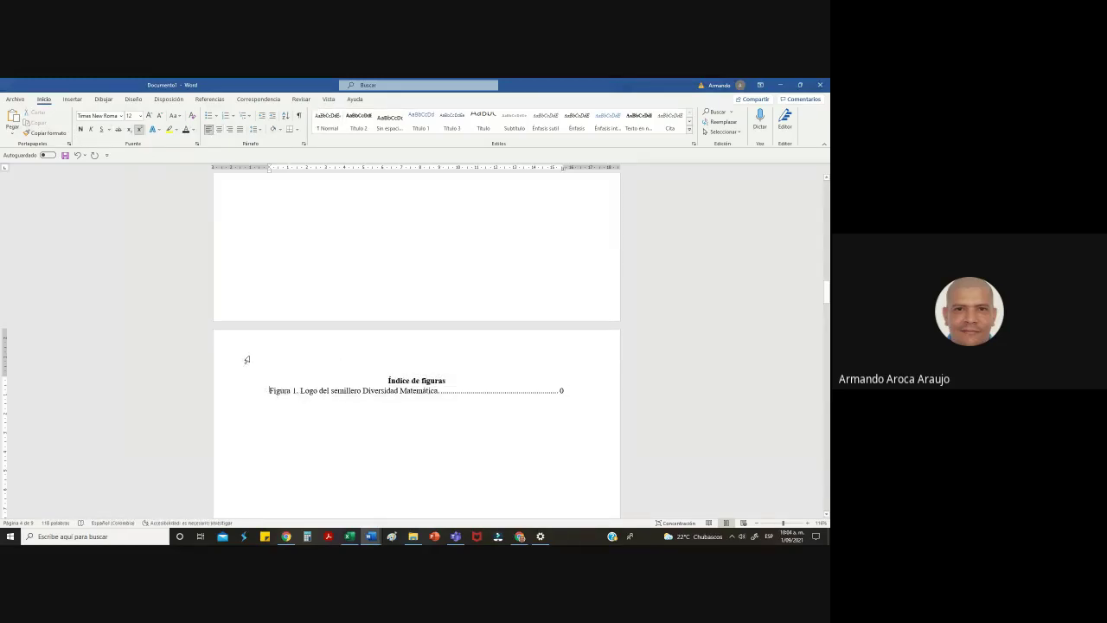
{"action": "key", "text": "ctrl+z"}
{"action": "left_click", "coordinate": [498, 444]}
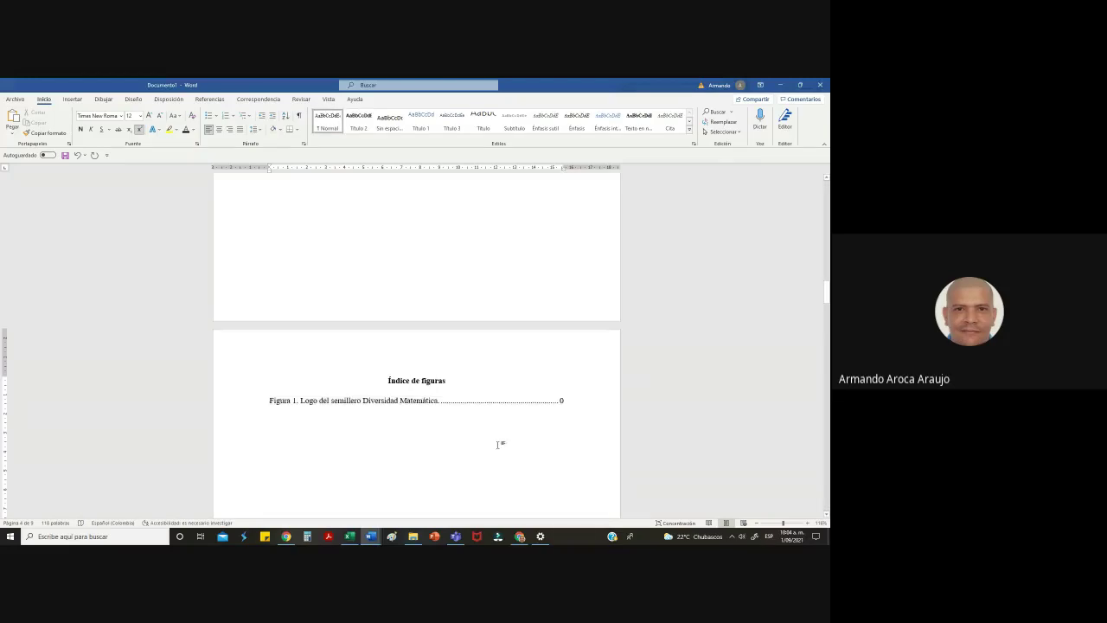
Insert a next-page section break below the index of figures
{"action": "scroll", "coordinate": [499, 444], "scroll_direction": "up", "scroll_amount": 3}
{"action": "scroll", "coordinate": [498, 444], "scroll_direction": "down", "scroll_amount": 15}
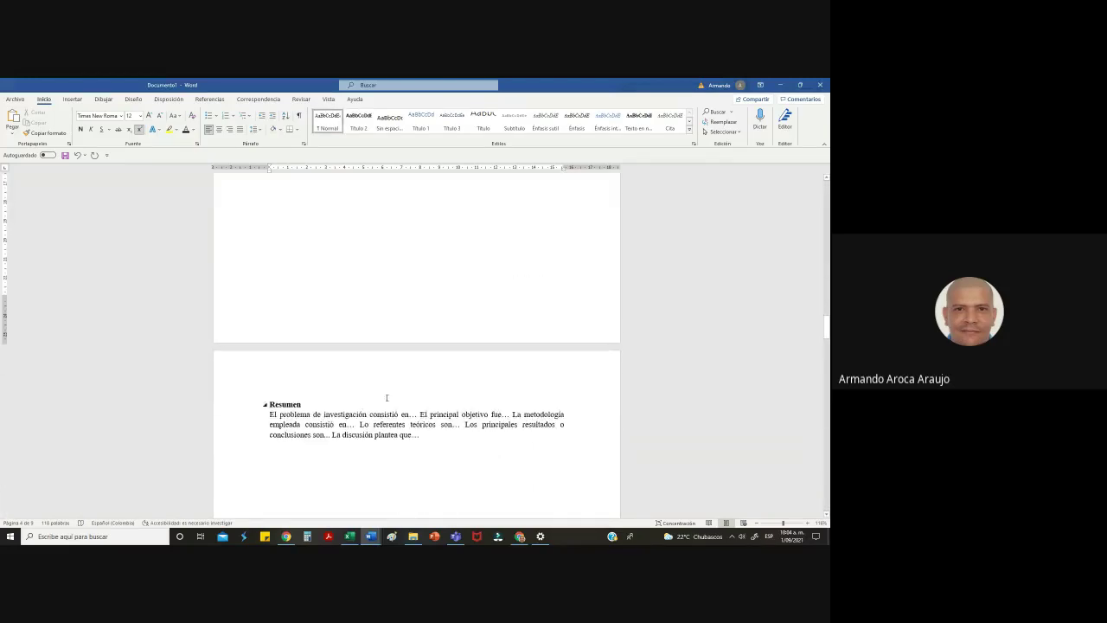
{"action": "scroll", "coordinate": [287, 394], "scroll_direction": "up", "scroll_amount": 10}
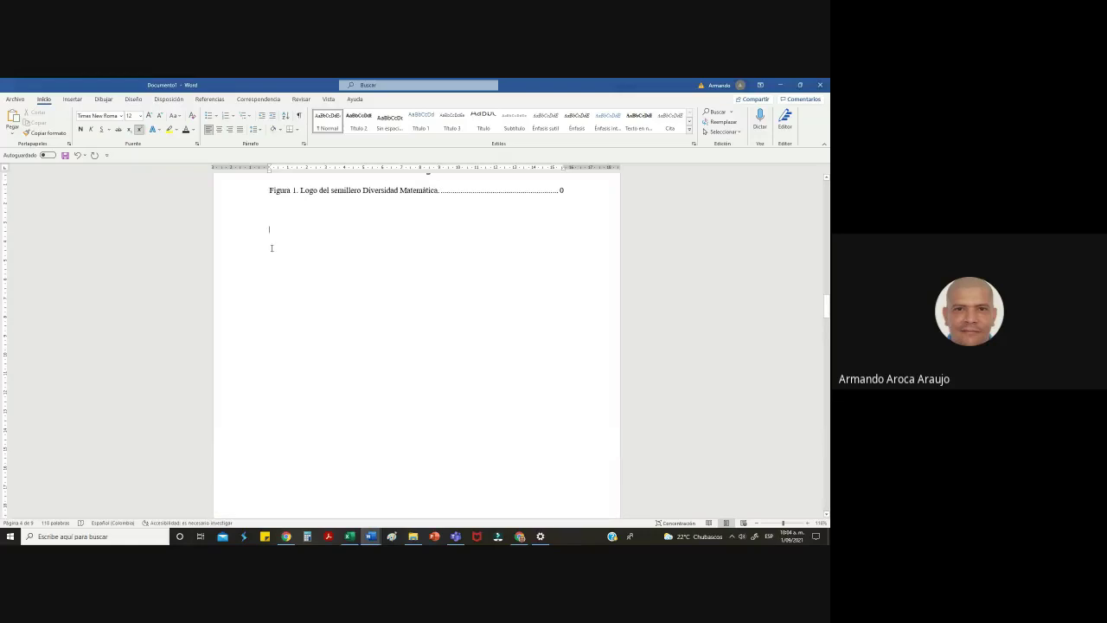
{"action": "left_click", "coordinate": [166, 100]}
{"action": "left_click", "coordinate": [117, 111]}
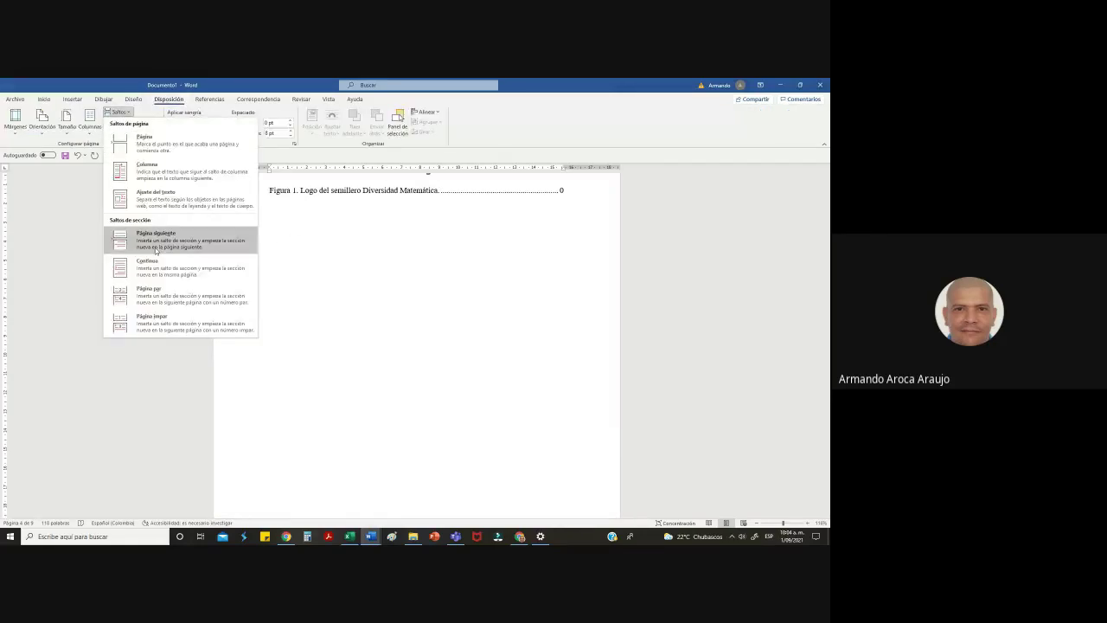
{"action": "left_click", "coordinate": [155, 240]}
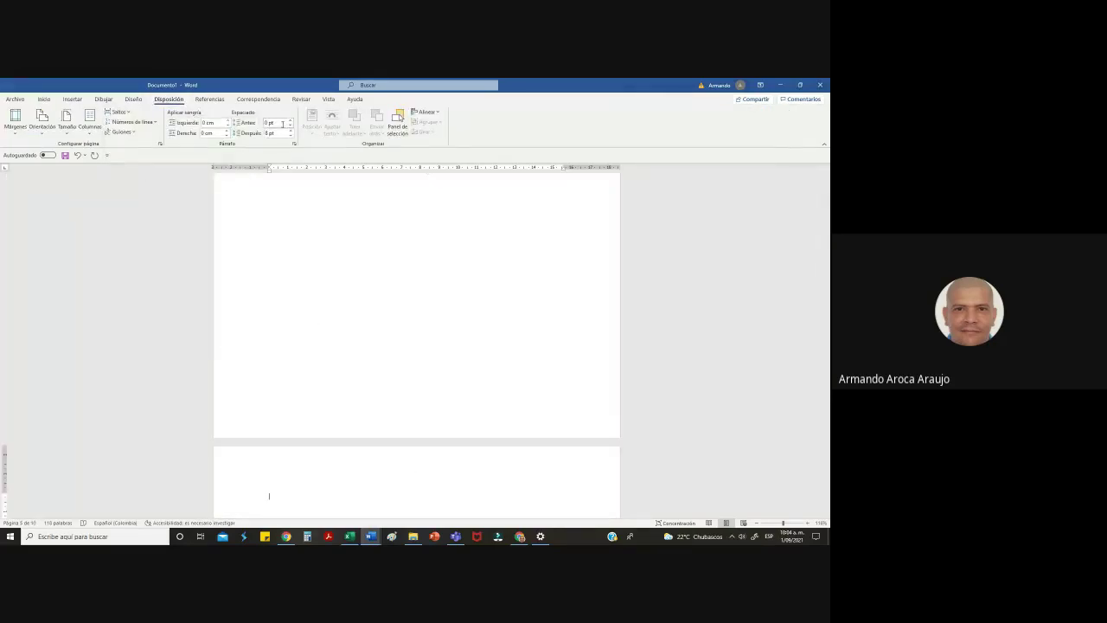
Insert a table of illustrations for the Tabla label on the new page, keeping the other default options
{"action": "left_click", "coordinate": [200, 100]}
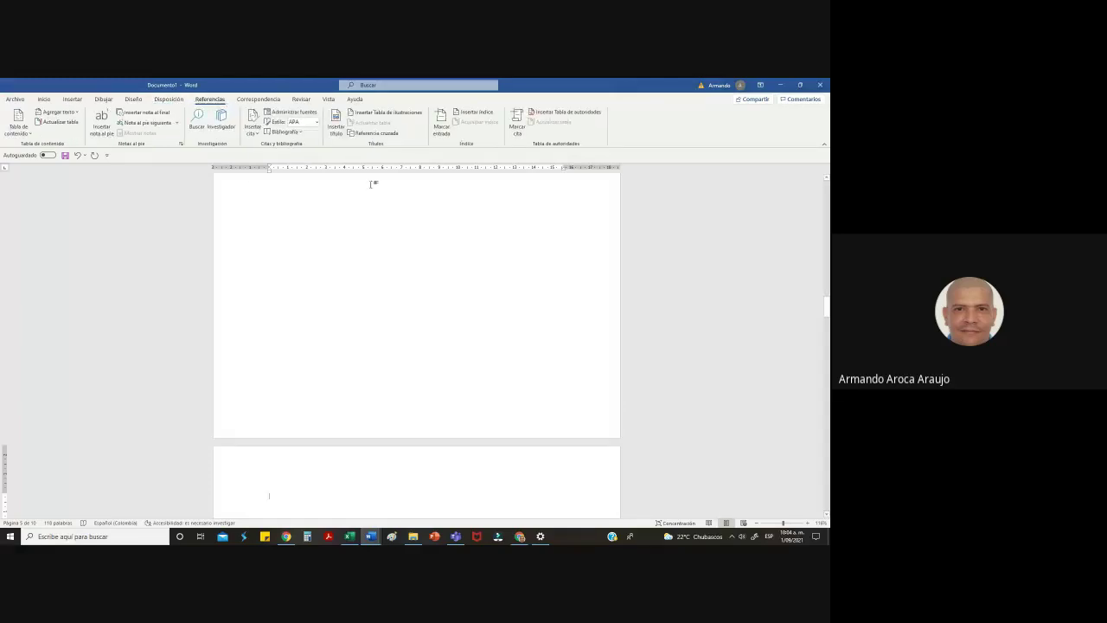
{"action": "left_click", "coordinate": [396, 113]}
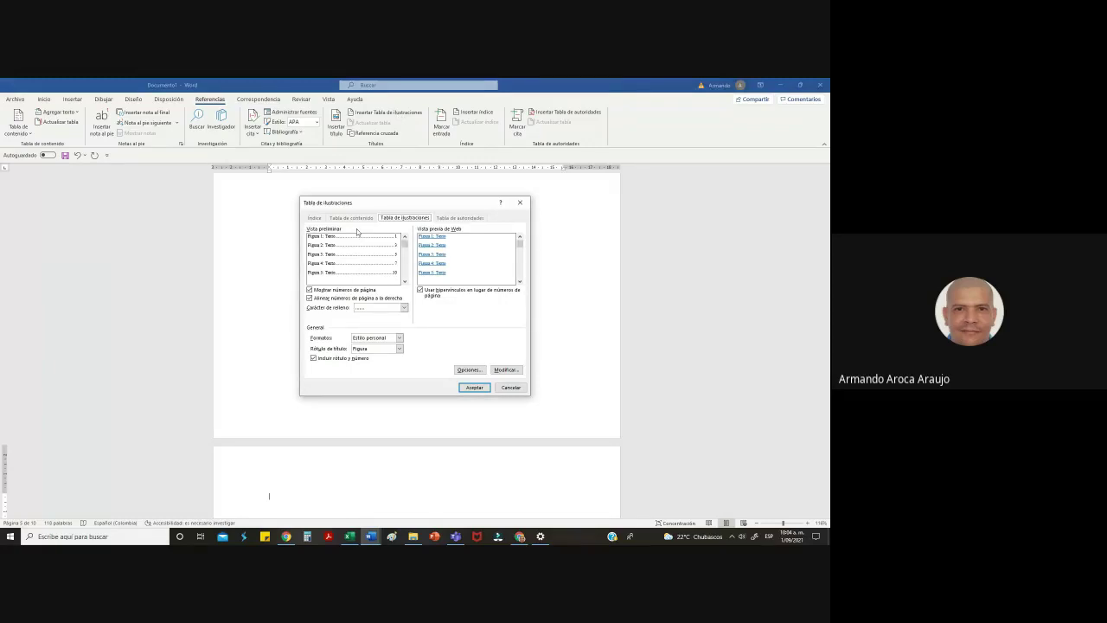
{"action": "left_click", "coordinate": [400, 349]}
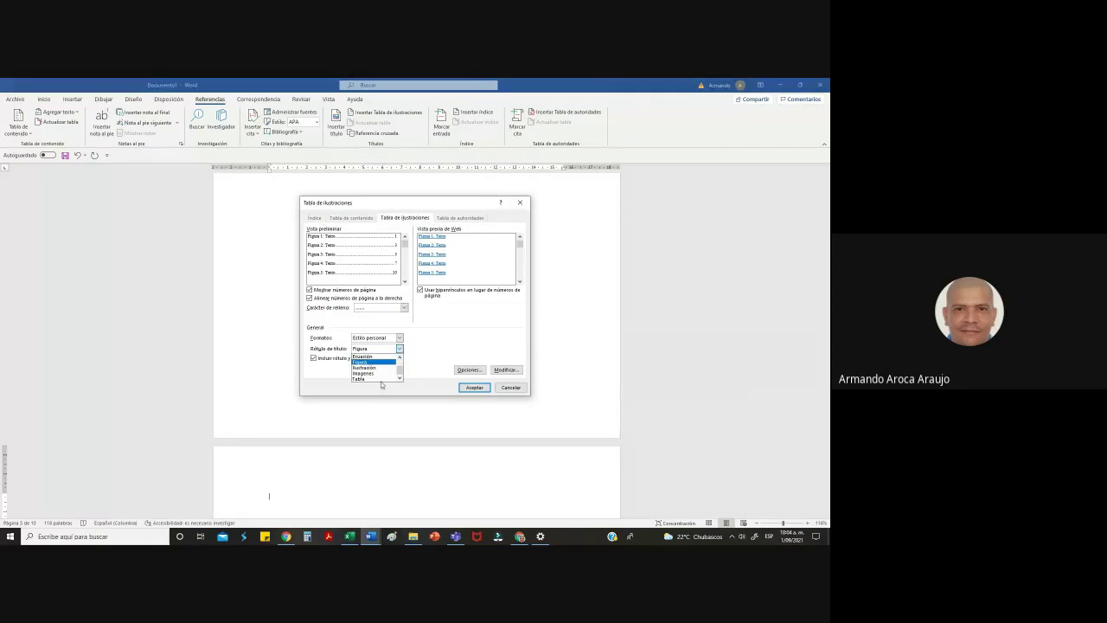
{"action": "left_click", "coordinate": [379, 384]}
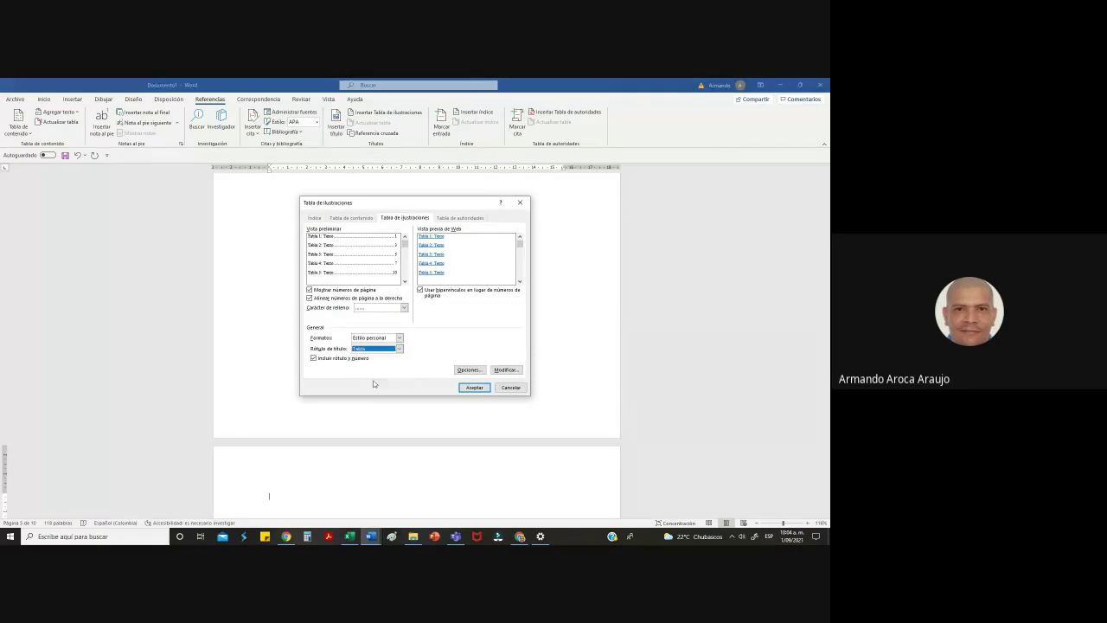
{"action": "left_click", "coordinate": [482, 388]}
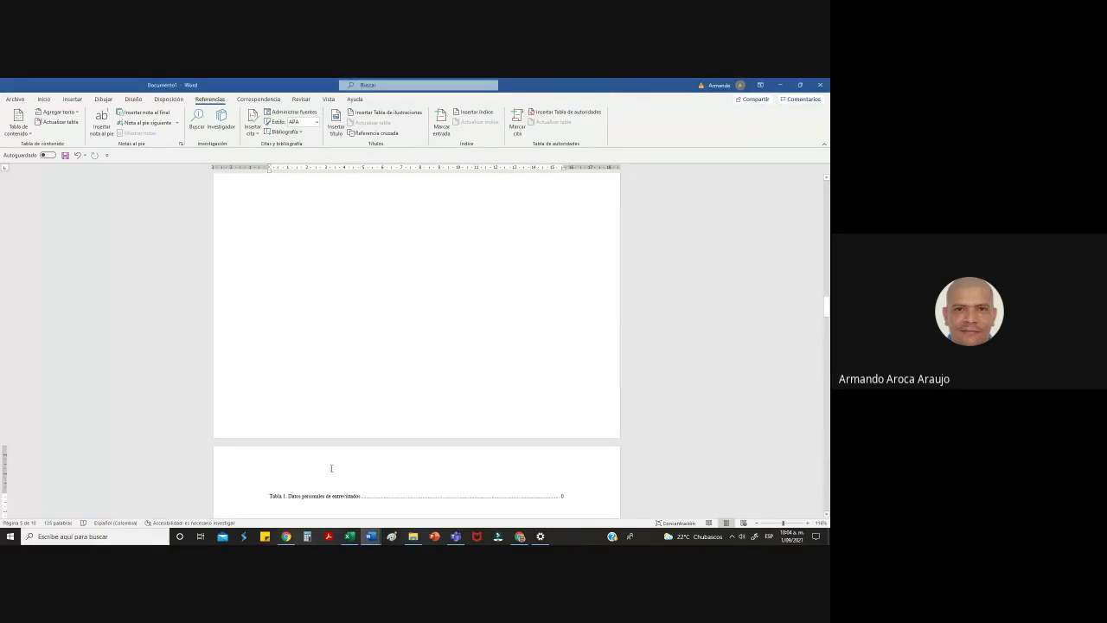
Add a line above the new list of tables with the heading "Índice de tablas"
{"action": "scroll", "coordinate": [330, 468], "scroll_direction": "down", "scroll_amount": 2}
{"action": "key", "text": "Return"}
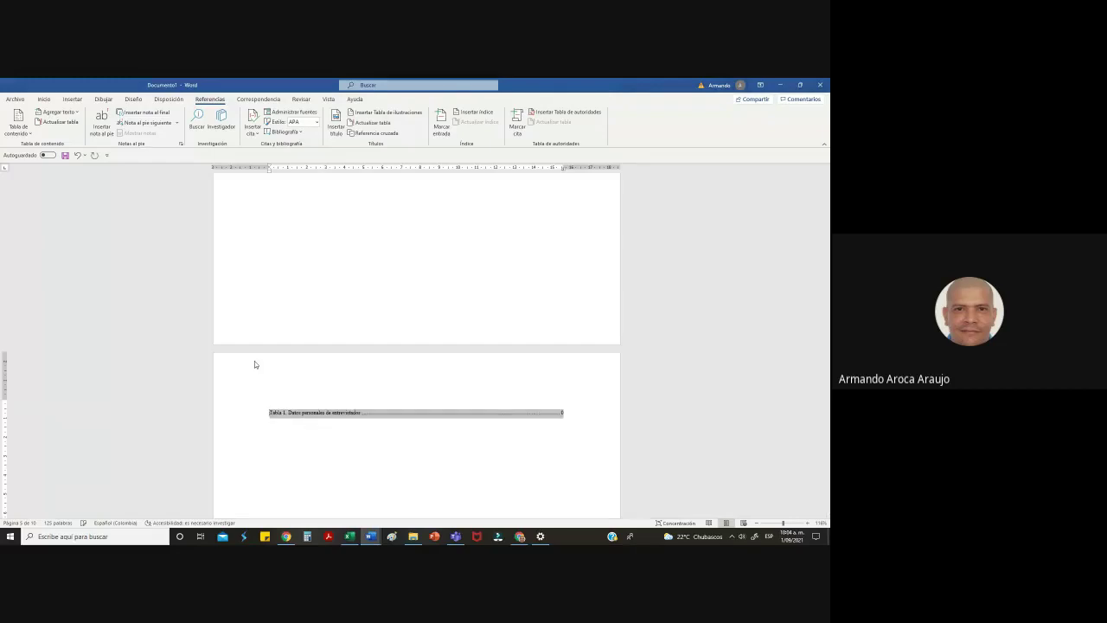
{"action": "key", "text": "Up"}
{"action": "type", "text": "Ind"}
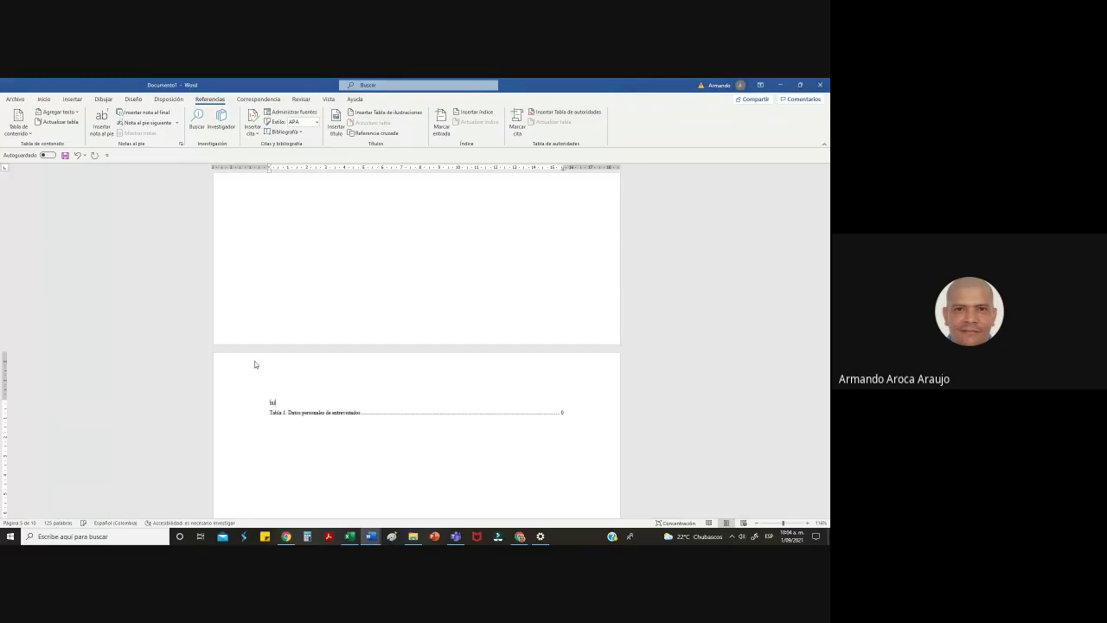
{"action": "type", "text": "ice de tablas"}
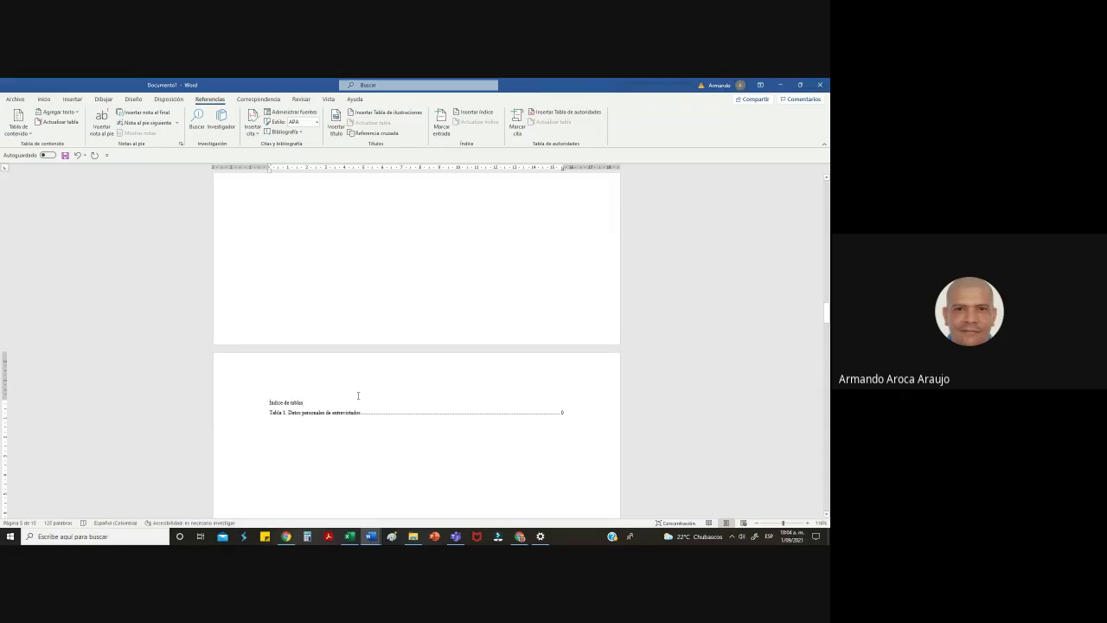
Select the Índice de tablas heading together with the table entry below it
{"action": "left_click_drag", "start_coordinate": [574, 420], "coordinate": [270, 396]}
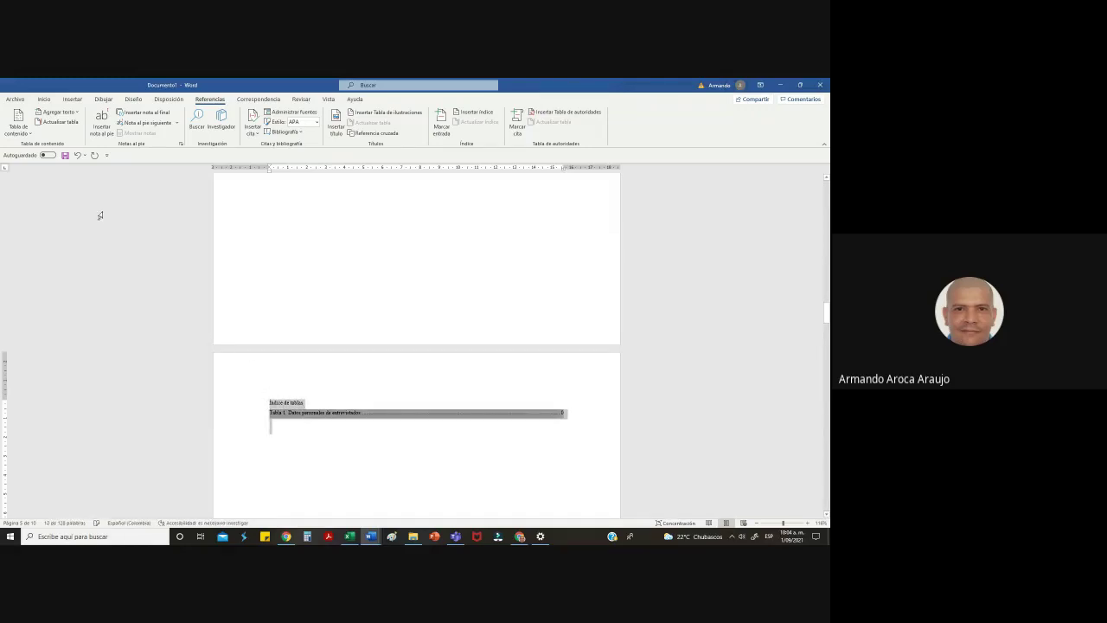
Remove the superscript formatting from the table index, and centre and bold its heading "Índice de tablas"
{"action": "left_click", "coordinate": [44, 99]}
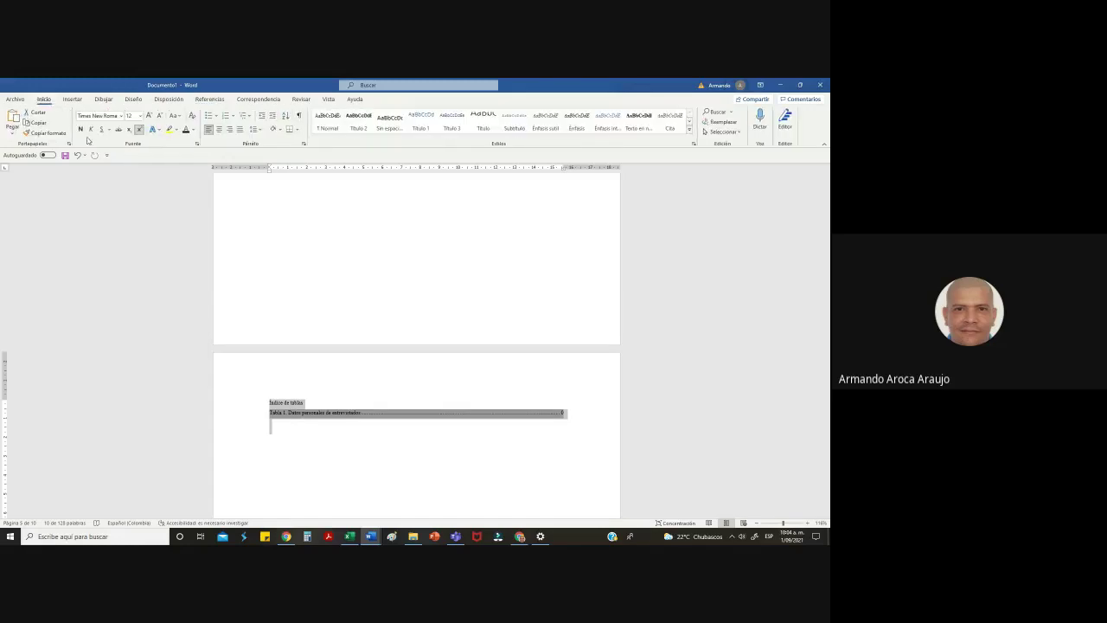
{"action": "left_click", "coordinate": [140, 130]}
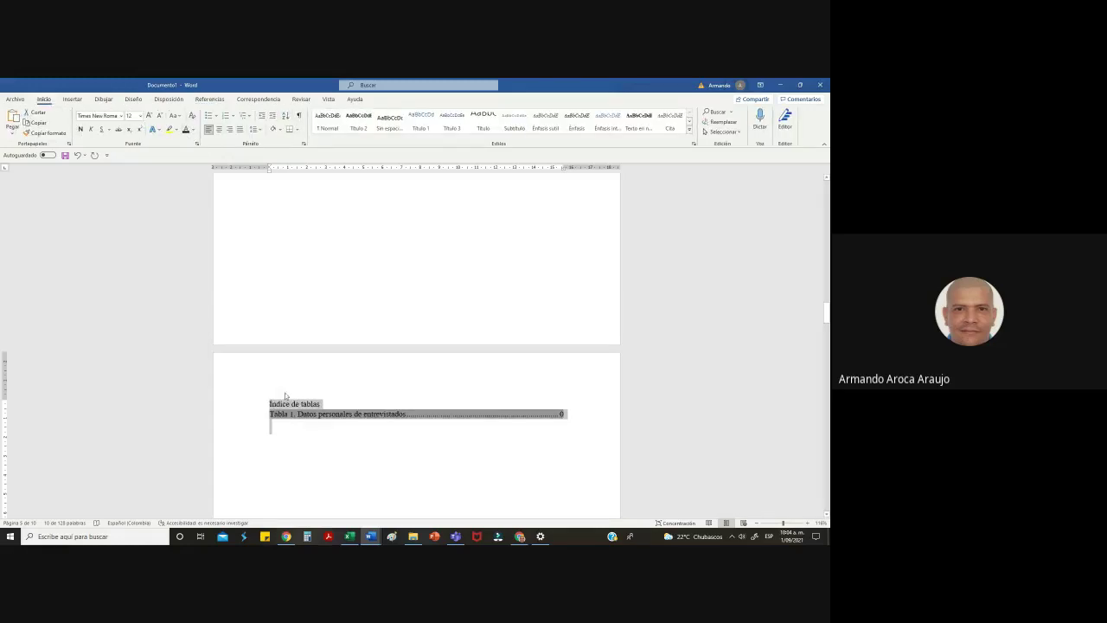
{"action": "left_click", "coordinate": [325, 403]}
{"action": "left_click_drag", "start_coordinate": [325, 404], "coordinate": [268, 404]}
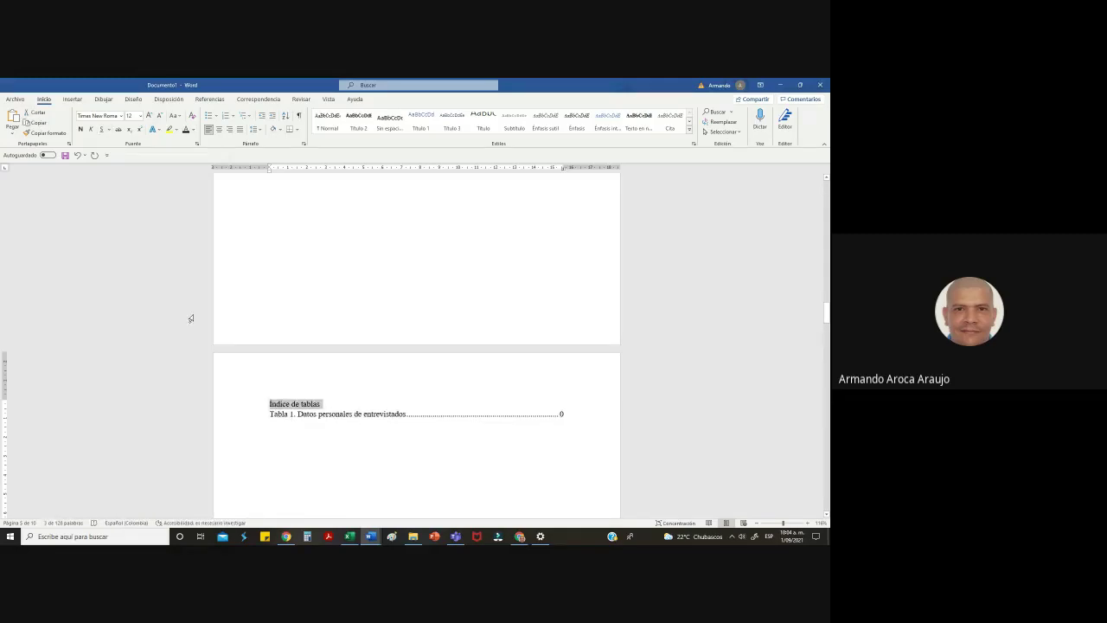
{"action": "left_click", "coordinate": [218, 129]}
{"action": "key", "text": "ctrl+n"}
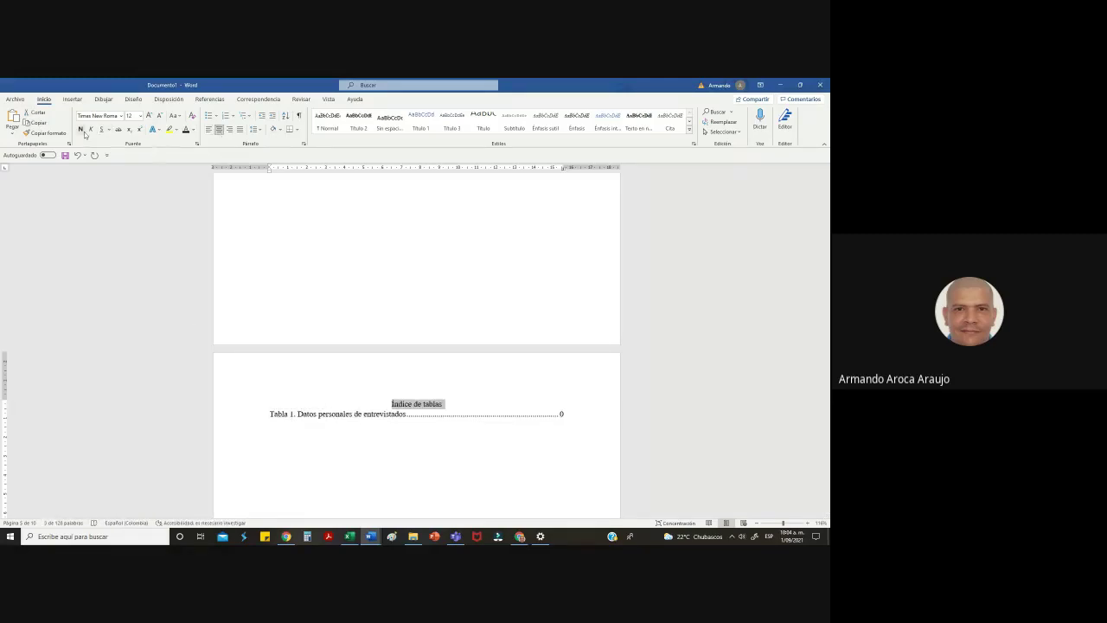
{"action": "left_click", "coordinate": [430, 431]}
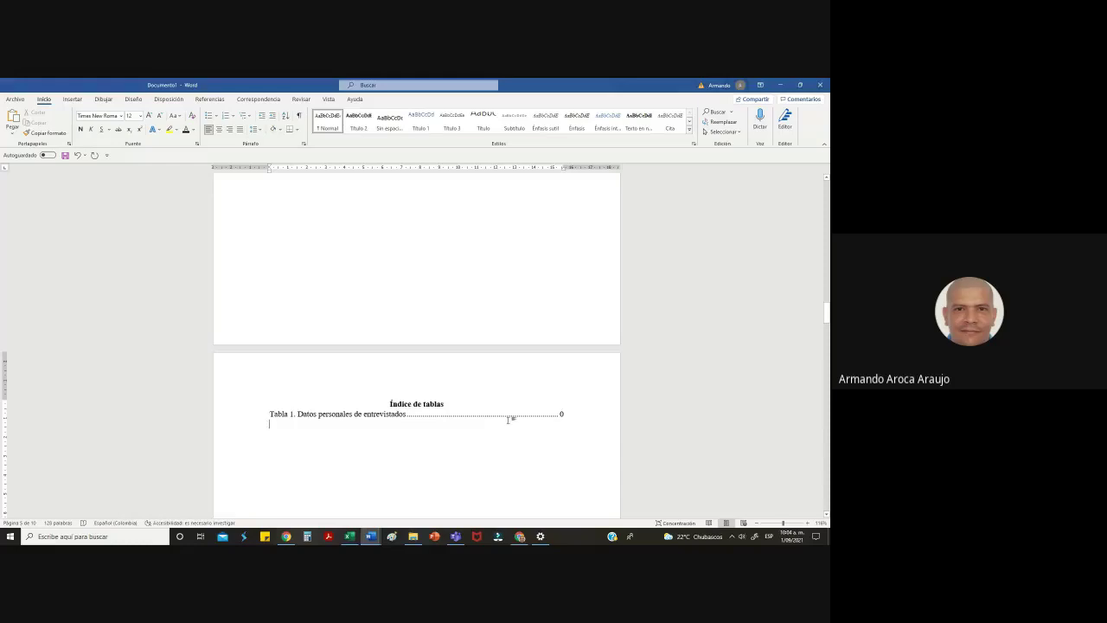
Remove the superscript formatting from the entries under "Índice de Contenidos"
{"action": "scroll", "coordinate": [509, 419], "scroll_direction": "up", "scroll_amount": 15}
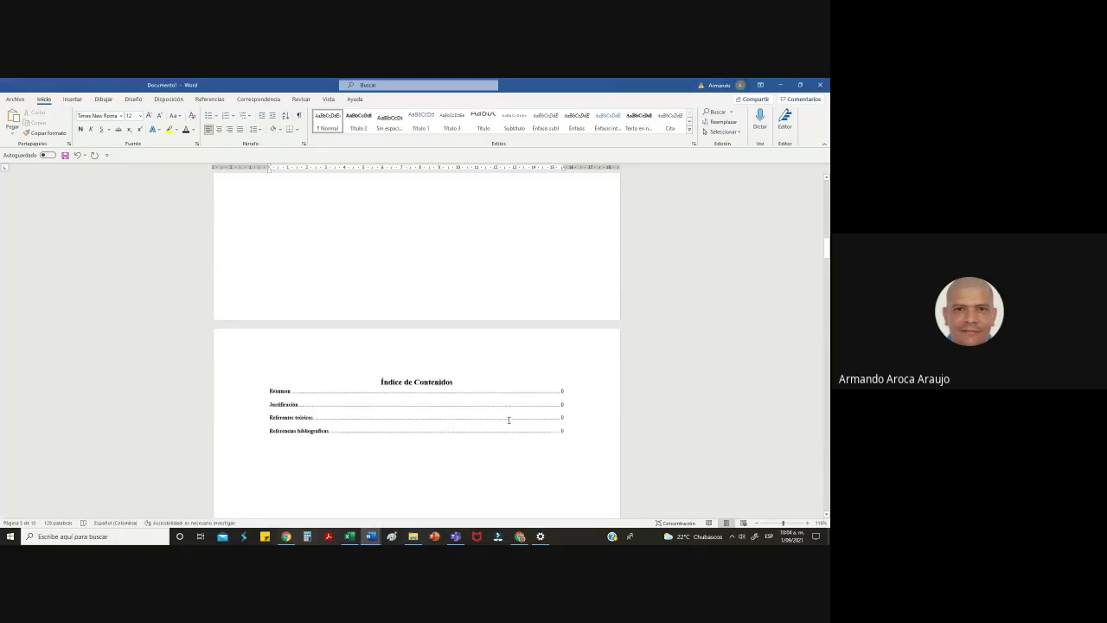
{"action": "scroll", "coordinate": [509, 420], "scroll_direction": "up", "scroll_amount": 4}
{"action": "scroll", "coordinate": [519, 437], "scroll_direction": "down", "scroll_amount": 4}
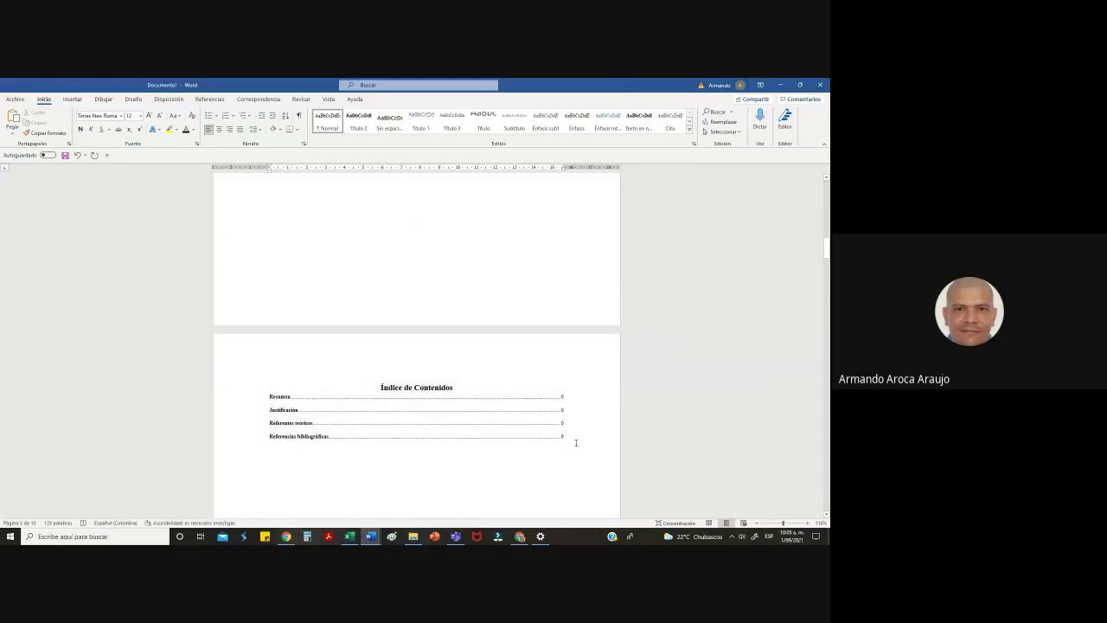
{"action": "left_click_drag", "start_coordinate": [575, 443], "coordinate": [269, 396]}
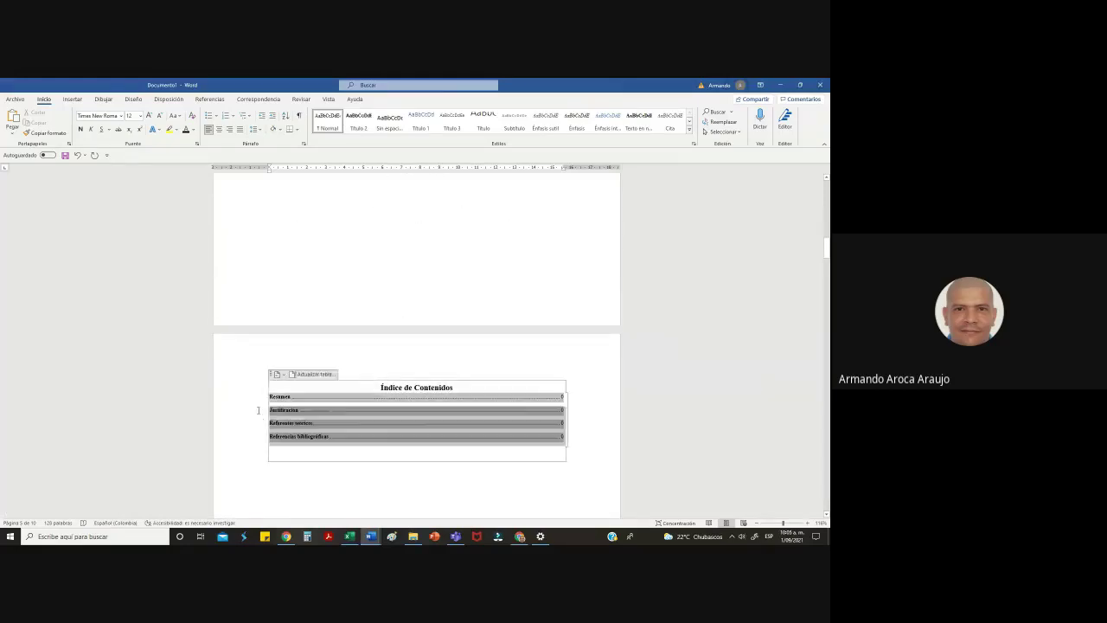
{"action": "left_click", "coordinate": [143, 131]}
{"action": "left_click", "coordinate": [585, 443]}
{"action": "scroll", "coordinate": [519, 437], "scroll_direction": "up", "scroll_amount": 5}
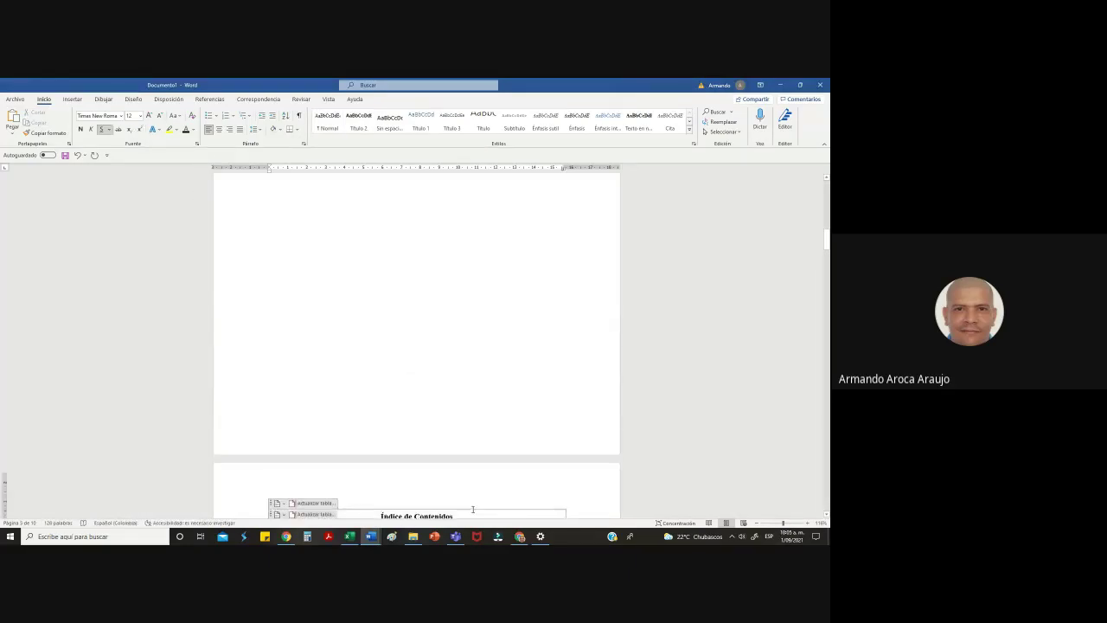
{"action": "scroll", "coordinate": [414, 435], "scroll_direction": "down", "scroll_amount": 6}
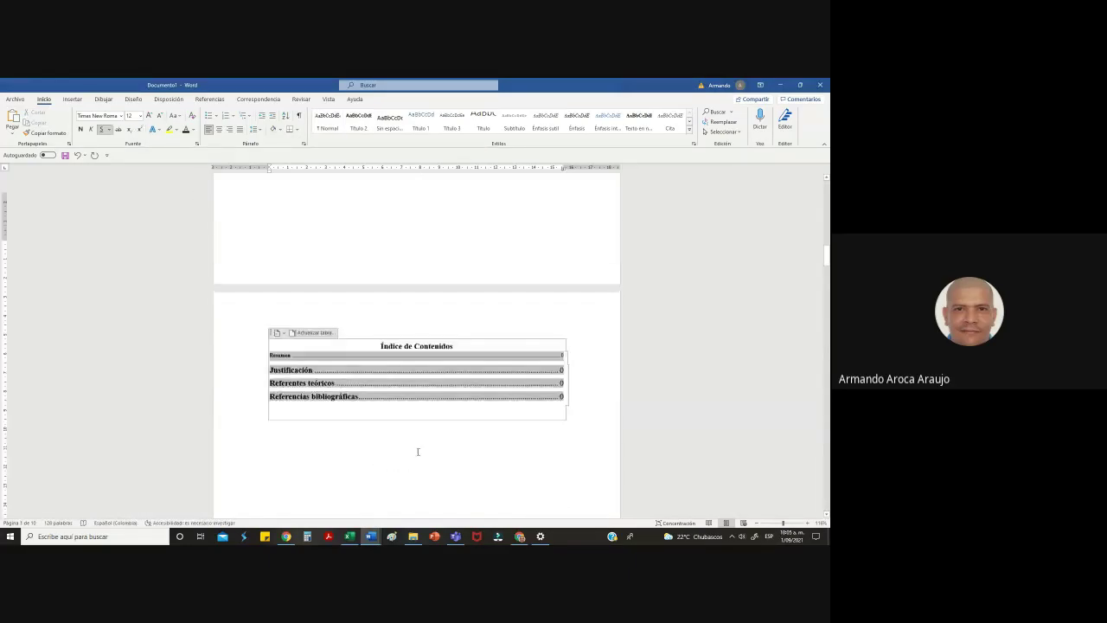
Look through the document from the figure index and Resumen page back to the cover and the contents index
{"action": "scroll", "coordinate": [304, 410], "scroll_direction": "down", "scroll_amount": 15}
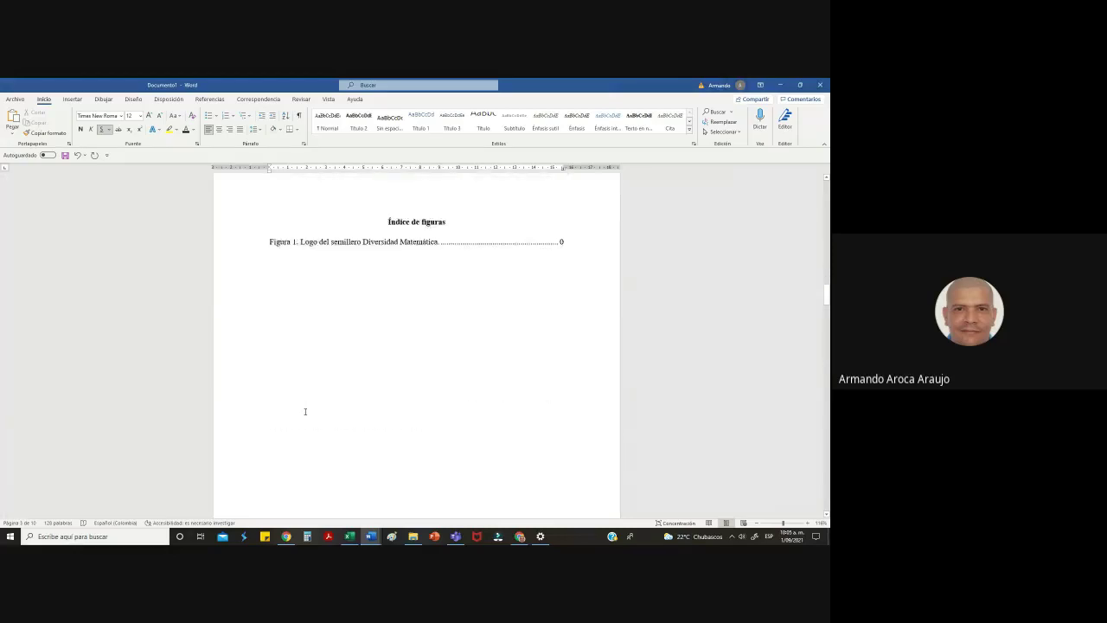
{"action": "scroll", "coordinate": [304, 405], "scroll_direction": "down", "scroll_amount": 3}
{"action": "scroll", "coordinate": [294, 346], "scroll_direction": "up", "scroll_amount": 2}
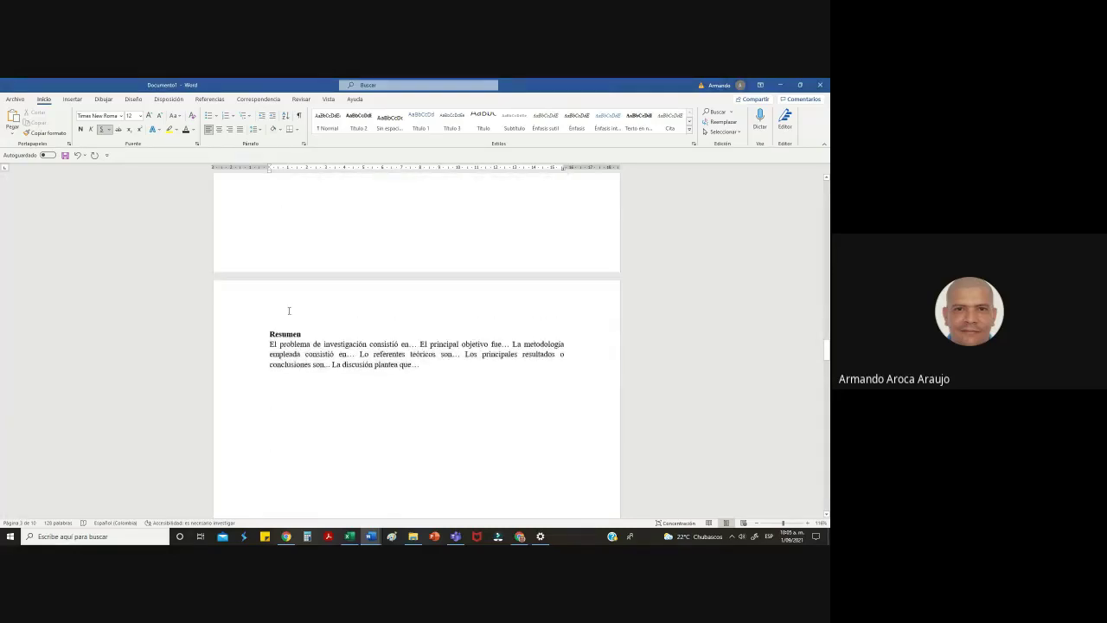
{"action": "left_click", "coordinate": [285, 334]}
{"action": "scroll", "coordinate": [346, 329], "scroll_direction": "up", "scroll_amount": 12}
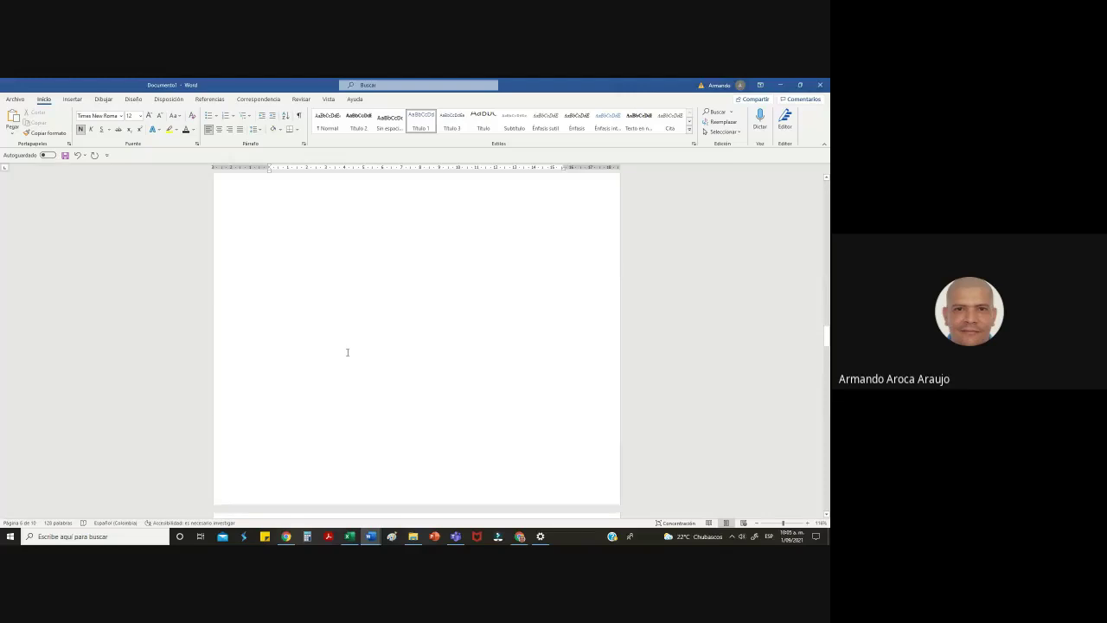
{"action": "scroll", "coordinate": [345, 352], "scroll_direction": "up", "scroll_amount": 12}
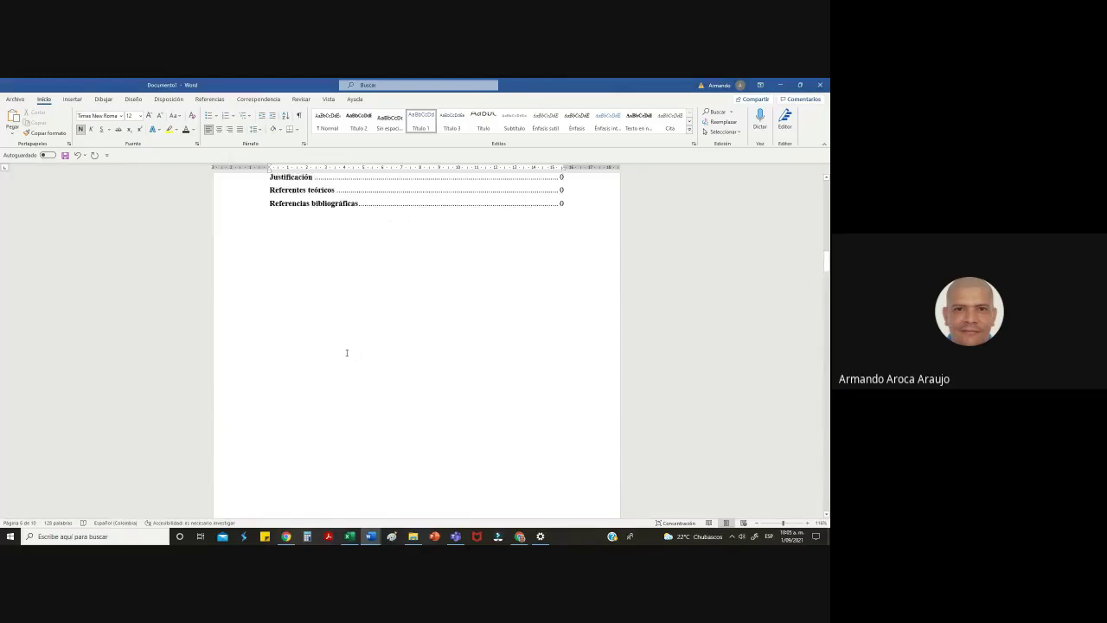
{"action": "scroll", "coordinate": [345, 352], "scroll_direction": "up", "scroll_amount": 10}
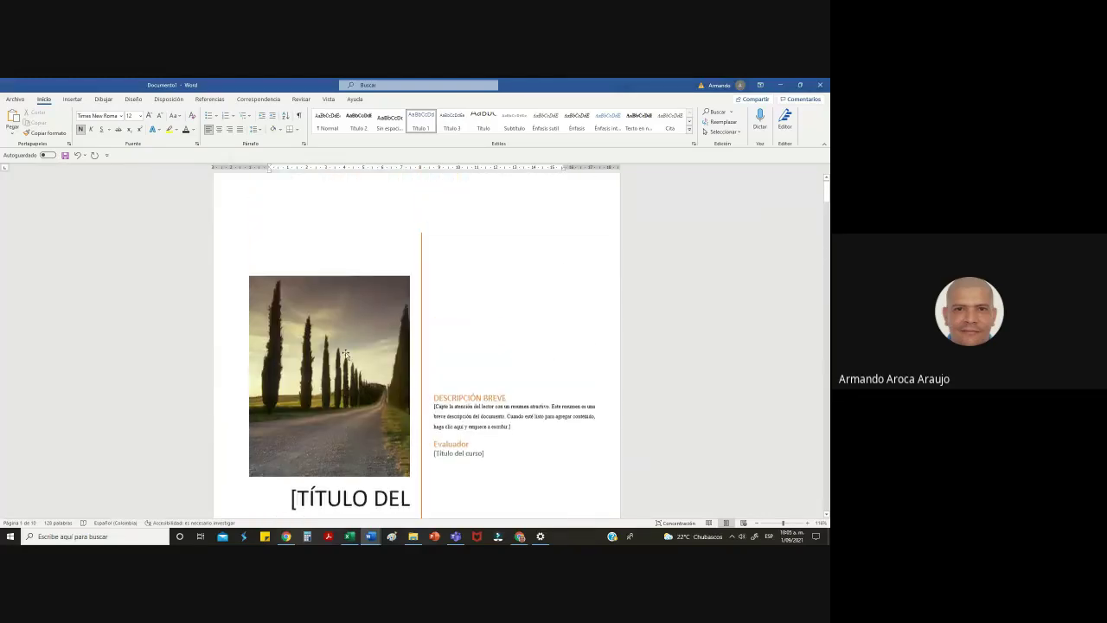
{"action": "scroll", "coordinate": [371, 397], "scroll_direction": "down", "scroll_amount": 8}
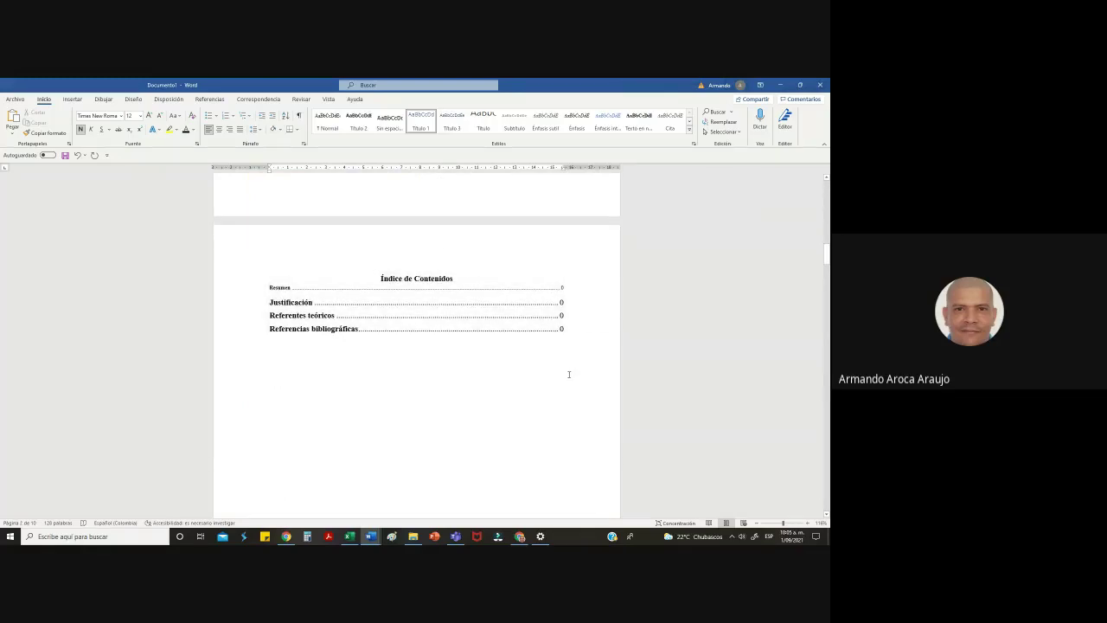
{"action": "scroll", "coordinate": [563, 376], "scroll_direction": "down", "scroll_amount": 3}
{"action": "scroll", "coordinate": [562, 375], "scroll_direction": "up", "scroll_amount": 5}
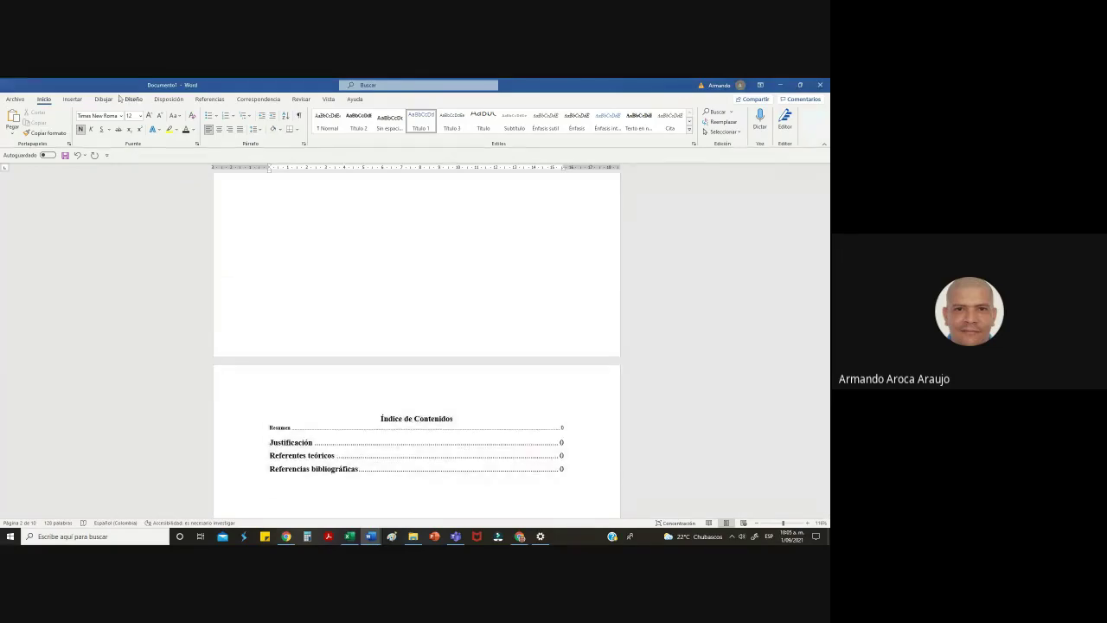
Insert a right-aligned page number in the header of the document's pages
{"action": "left_click", "coordinate": [72, 98]}
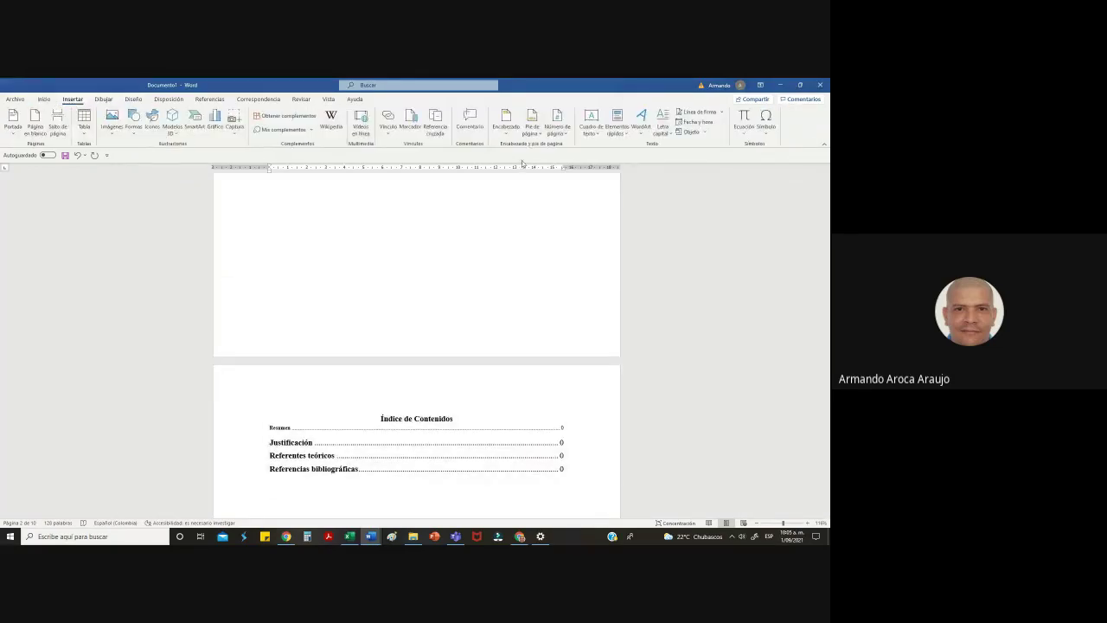
{"action": "left_click", "coordinate": [567, 135]}
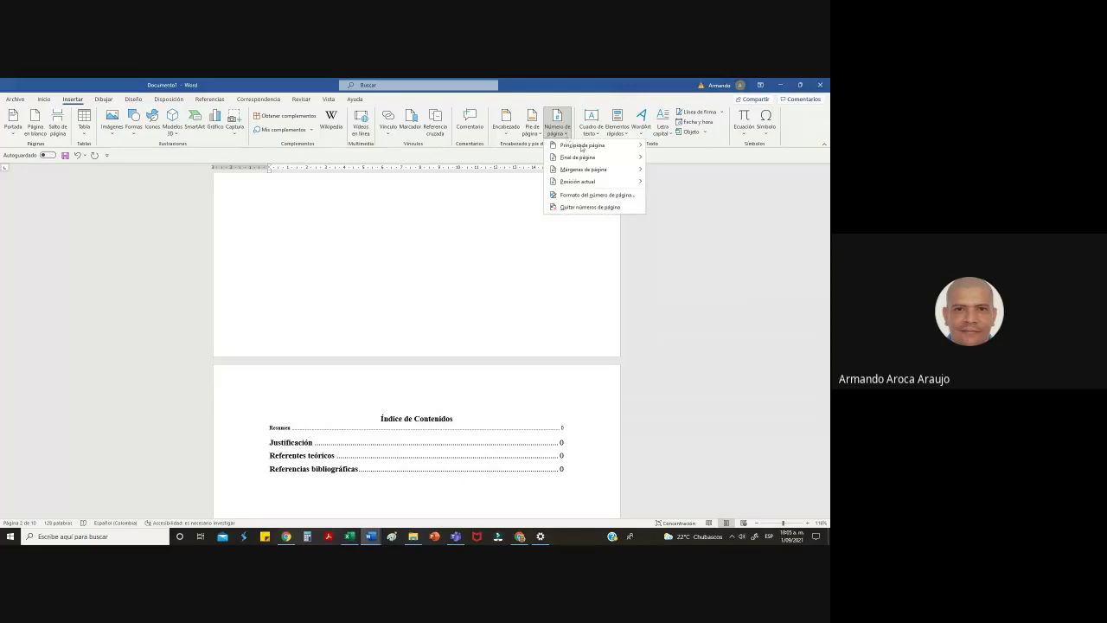
{"action": "mouse_move", "coordinate": [581, 145]}
{"action": "left_click", "coordinate": [781, 275]}
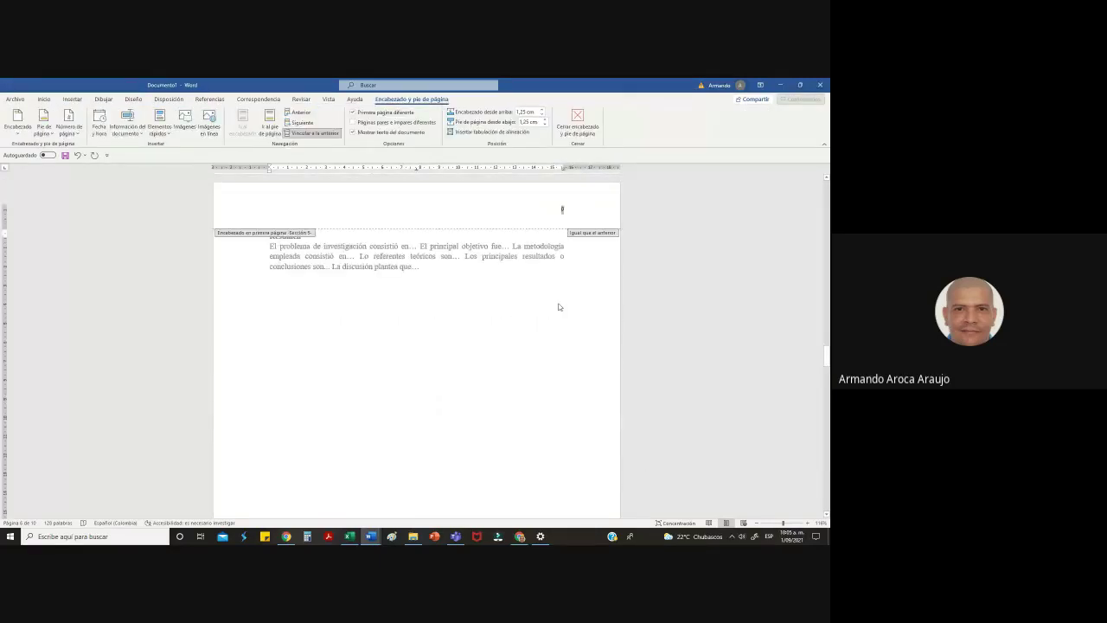
Check the header page numbers across the Contraportada, index and Resumen pages
{"action": "scroll", "coordinate": [558, 304], "scroll_direction": "up", "scroll_amount": 5}
{"action": "scroll", "coordinate": [558, 305], "scroll_direction": "up", "scroll_amount": 10}
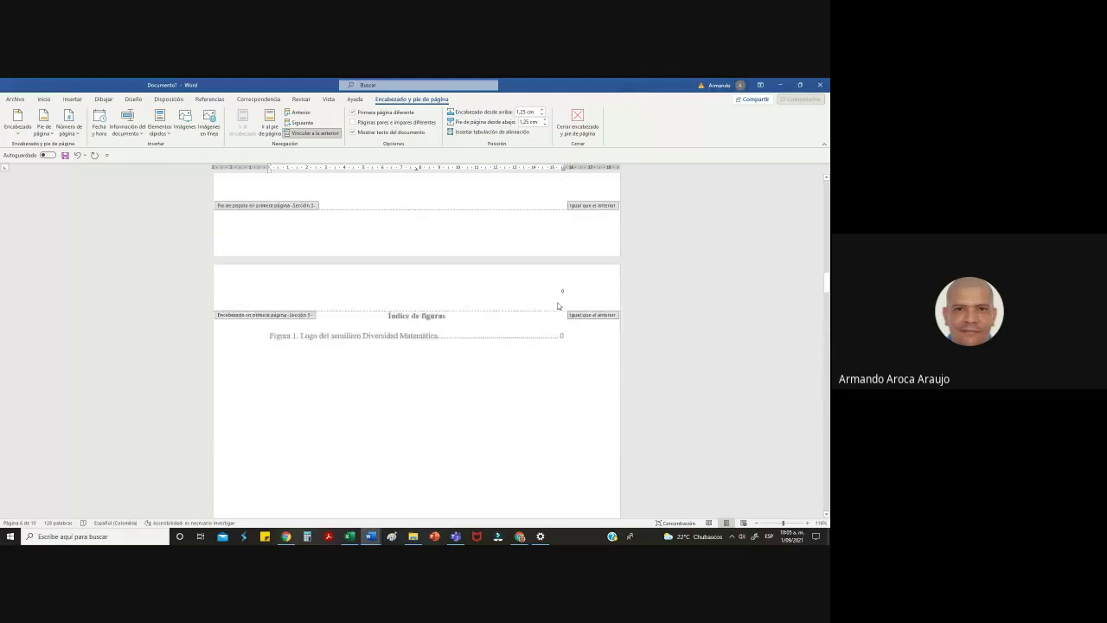
{"action": "scroll", "coordinate": [582, 390], "scroll_direction": "up", "scroll_amount": 10}
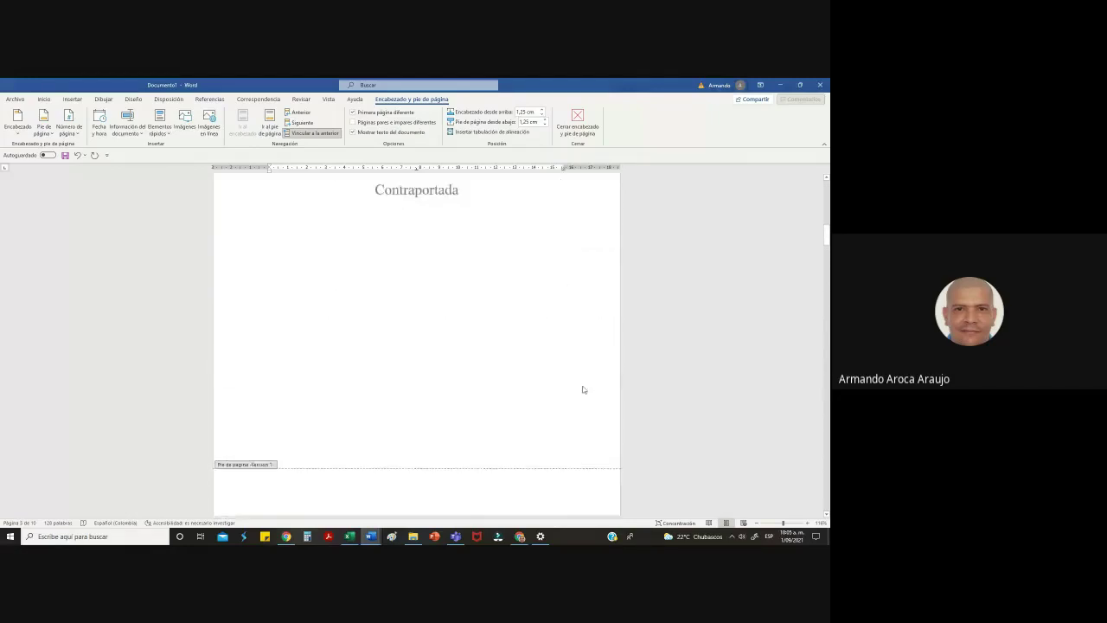
{"action": "scroll", "coordinate": [584, 386], "scroll_direction": "down", "scroll_amount": 3}
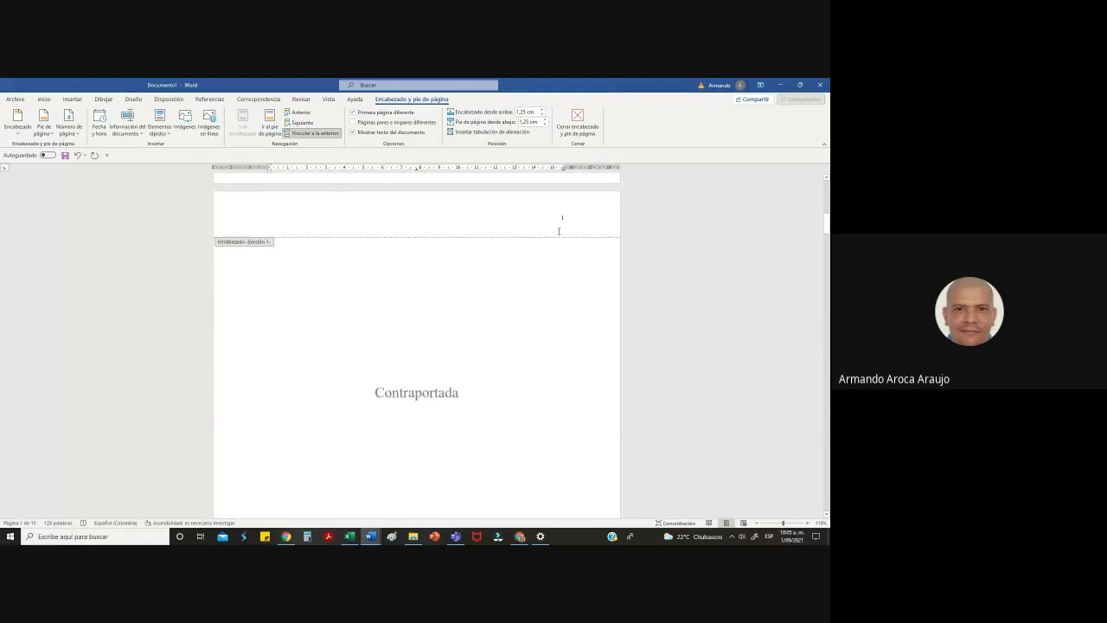
{"action": "scroll", "coordinate": [563, 300], "scroll_direction": "down", "scroll_amount": 7}
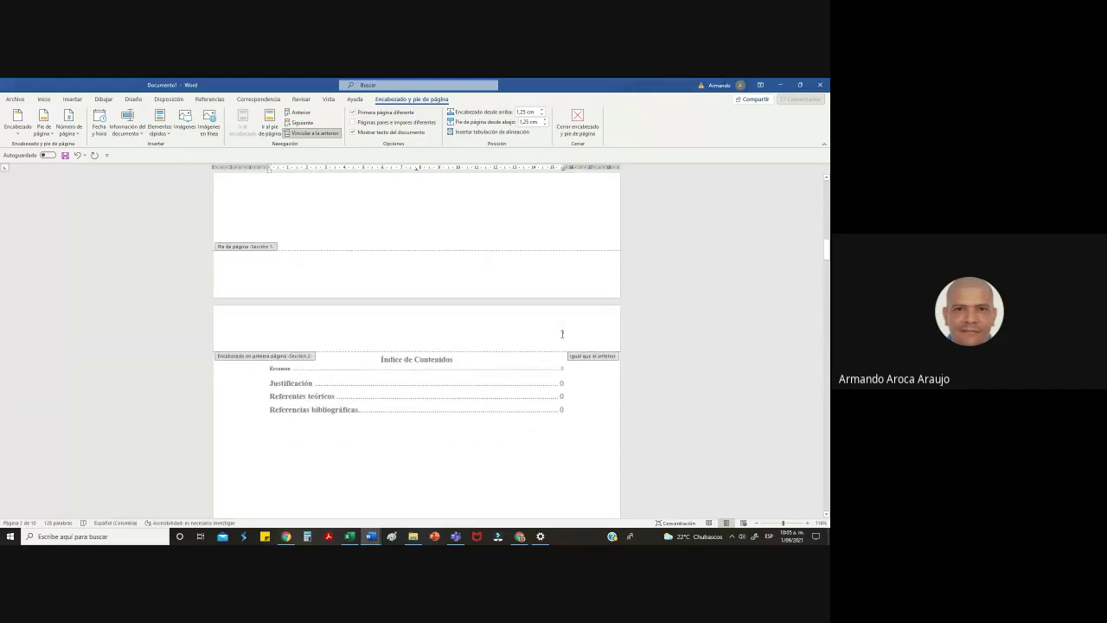
{"action": "scroll", "coordinate": [563, 301], "scroll_direction": "up", "scroll_amount": 7}
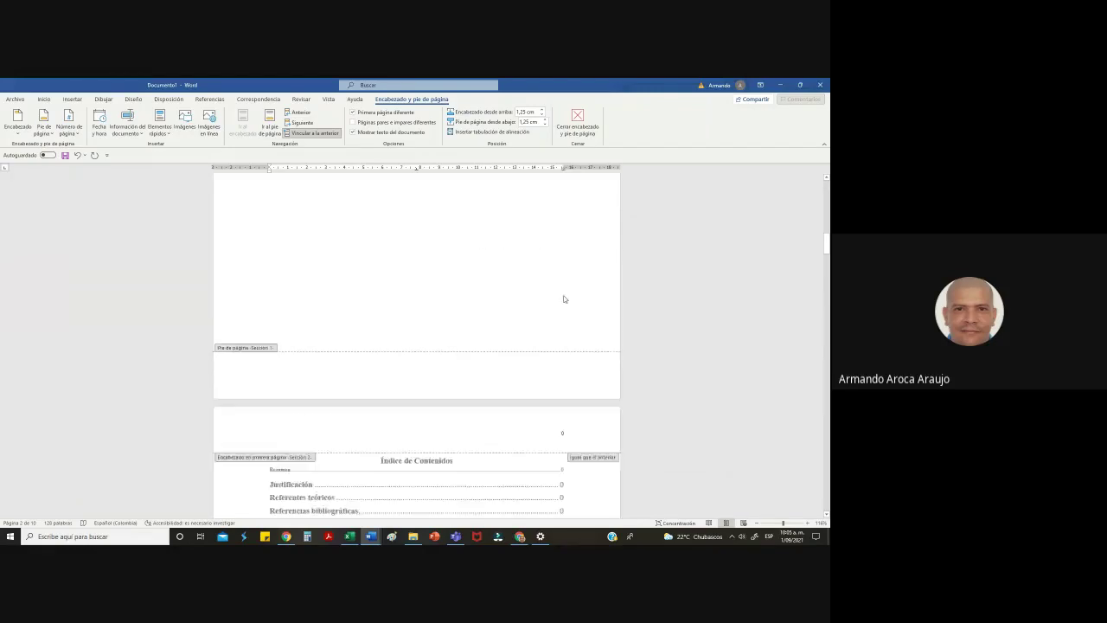
{"action": "scroll", "coordinate": [564, 300], "scroll_direction": "down", "scroll_amount": 15}
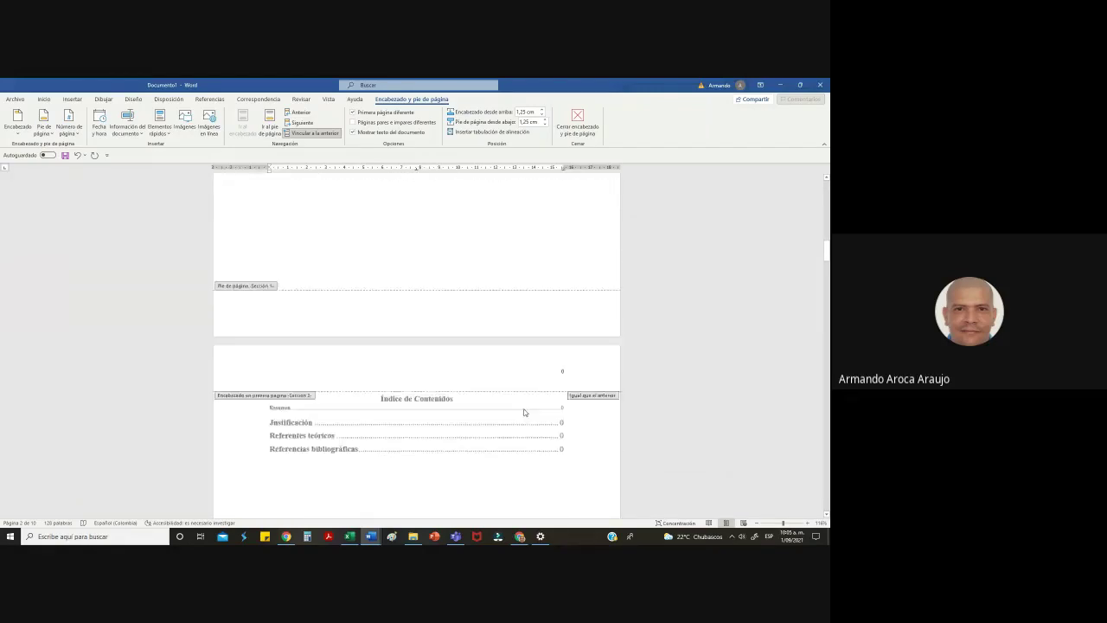
{"action": "scroll", "coordinate": [525, 398], "scroll_direction": "down", "scroll_amount": 10}
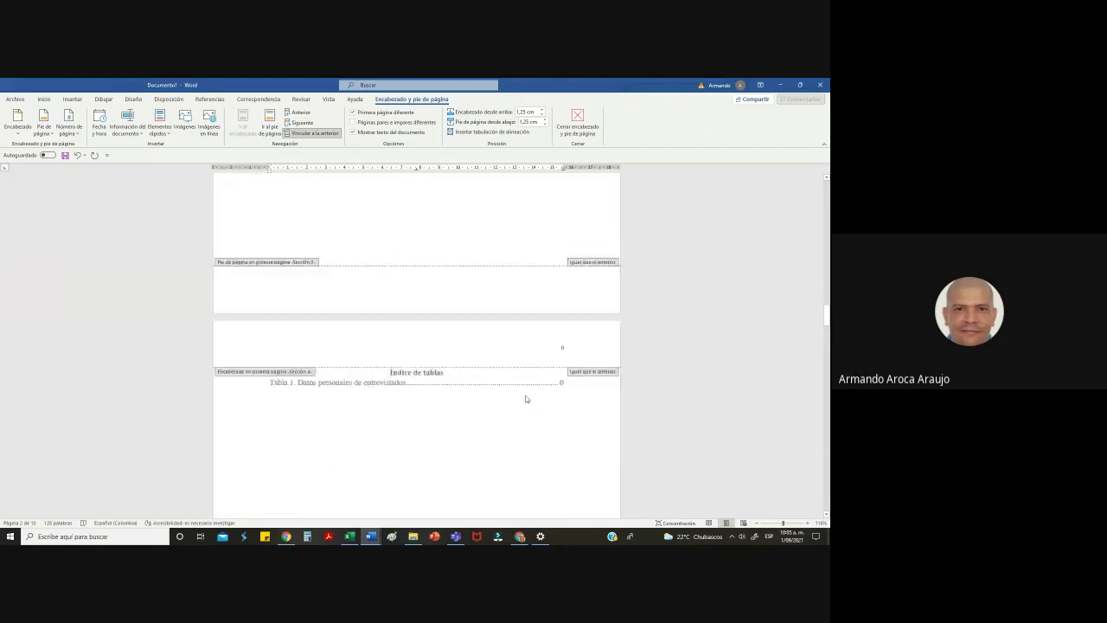
{"action": "scroll", "coordinate": [525, 399], "scroll_direction": "down", "scroll_amount": 3}
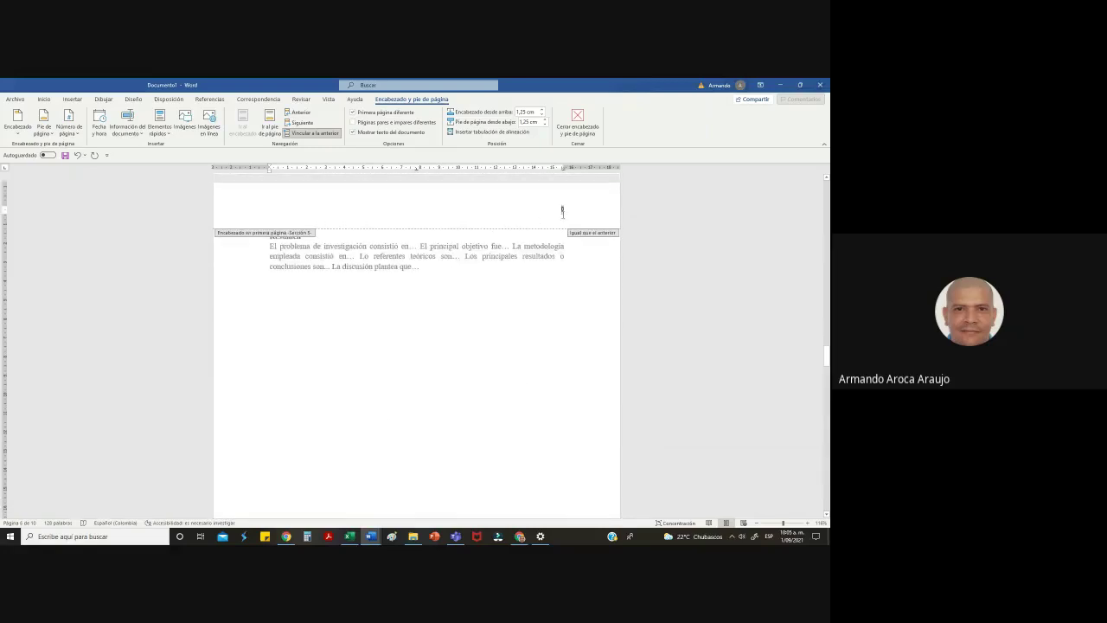
Set the page numbering of the Resumen section to start at 1 and leave header editing
{"action": "right_click", "coordinate": [562, 209]}
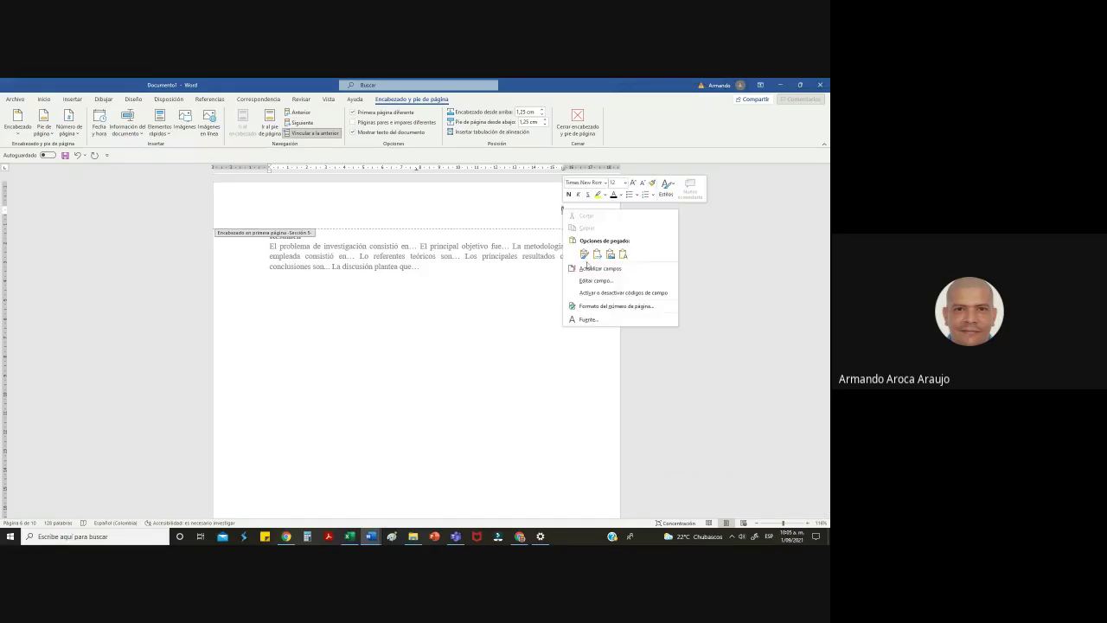
{"action": "left_click", "coordinate": [608, 309]}
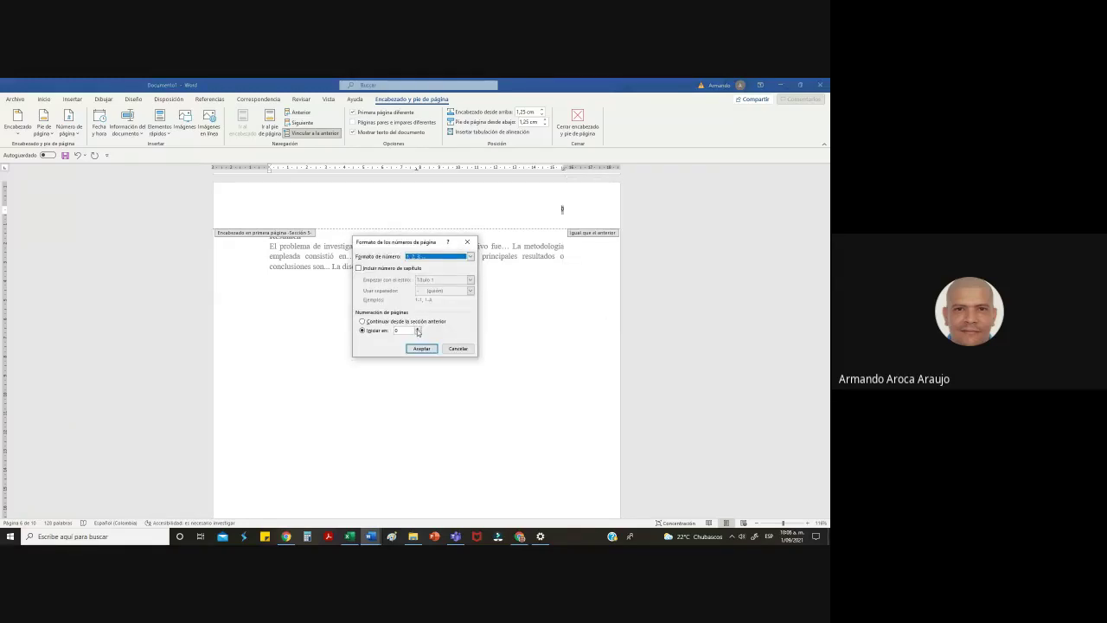
{"action": "left_click", "coordinate": [418, 330]}
{"action": "left_click", "coordinate": [420, 348]}
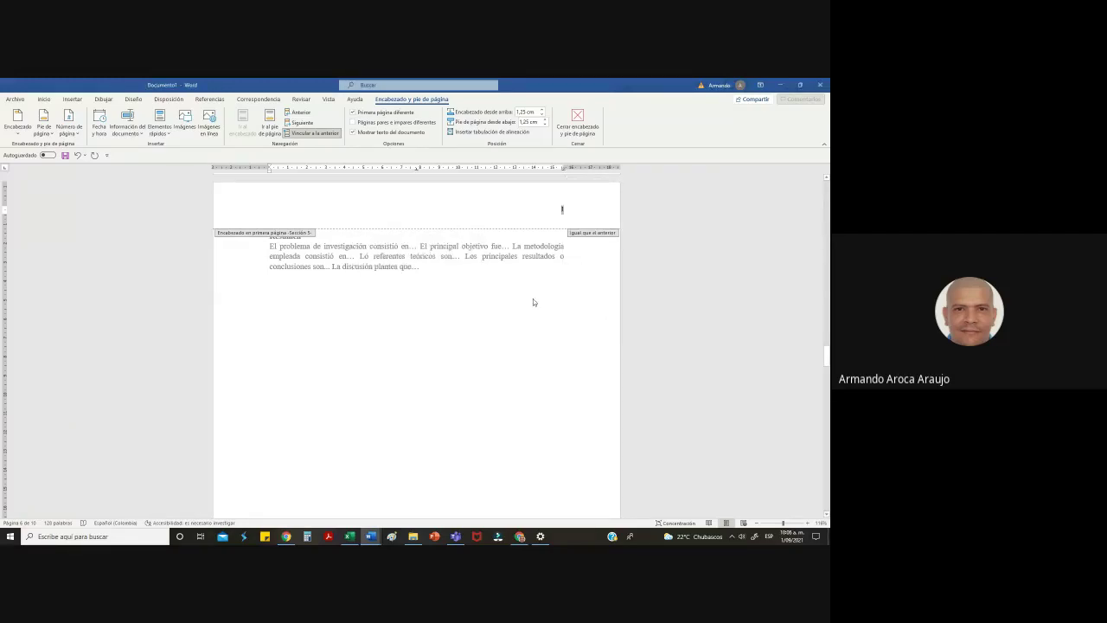
{"action": "double_click", "coordinate": [533, 299]}
Set the page numbering of the Justificación section to continue from the previous section
{"action": "scroll", "coordinate": [517, 286], "scroll_direction": "down", "scroll_amount": 8}
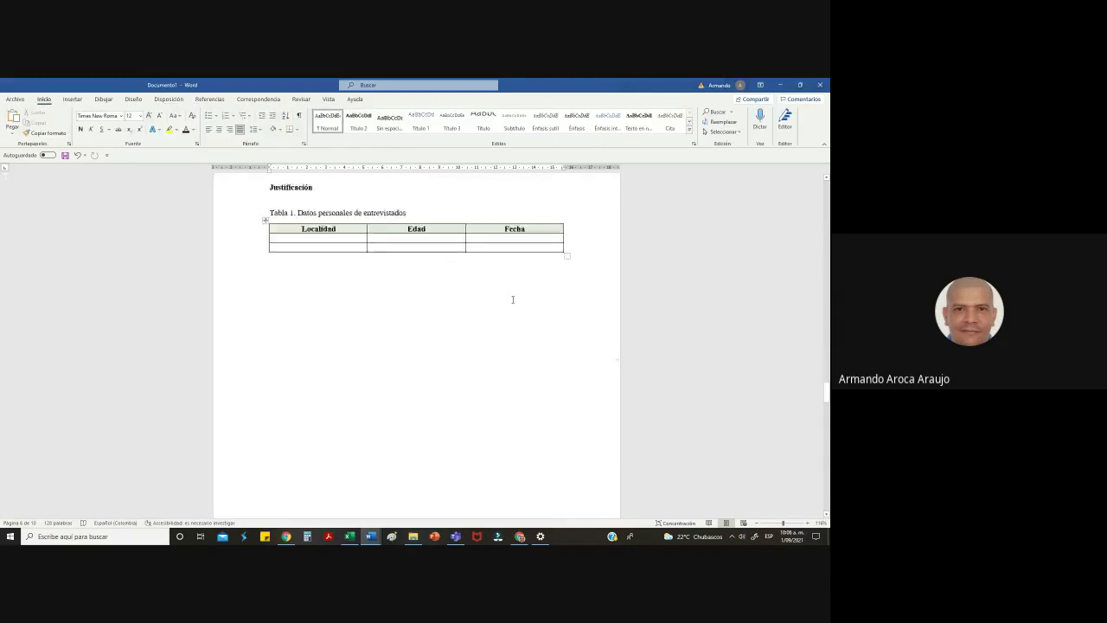
{"action": "scroll", "coordinate": [561, 331], "scroll_direction": "up", "scroll_amount": 2}
{"action": "left_click", "coordinate": [561, 328]}
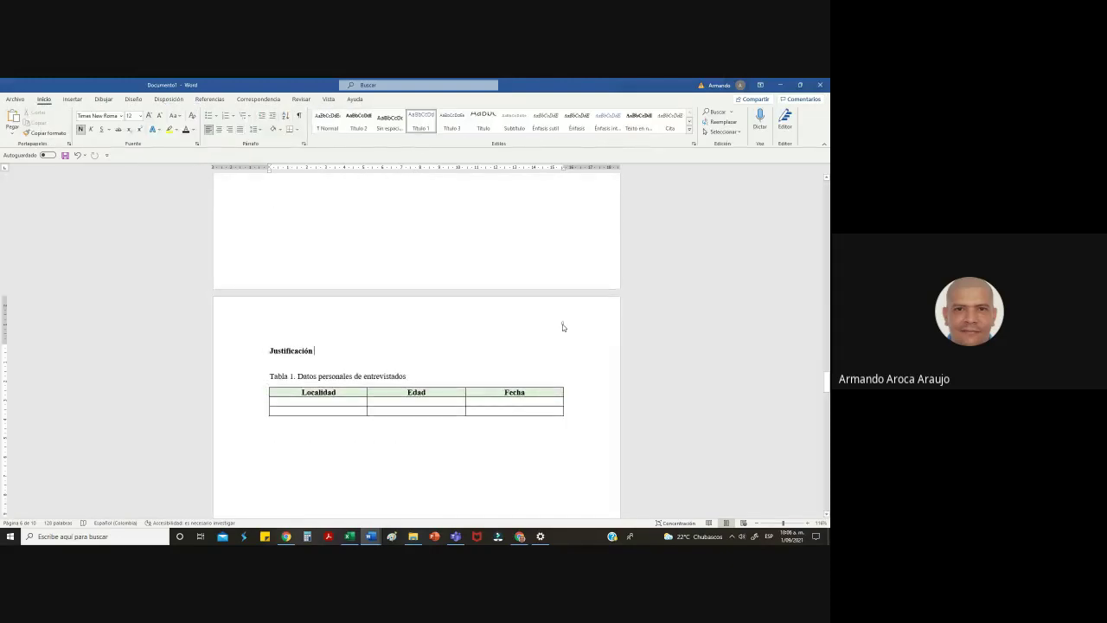
{"action": "double_click", "coordinate": [561, 325]}
{"action": "right_click", "coordinate": [563, 324]}
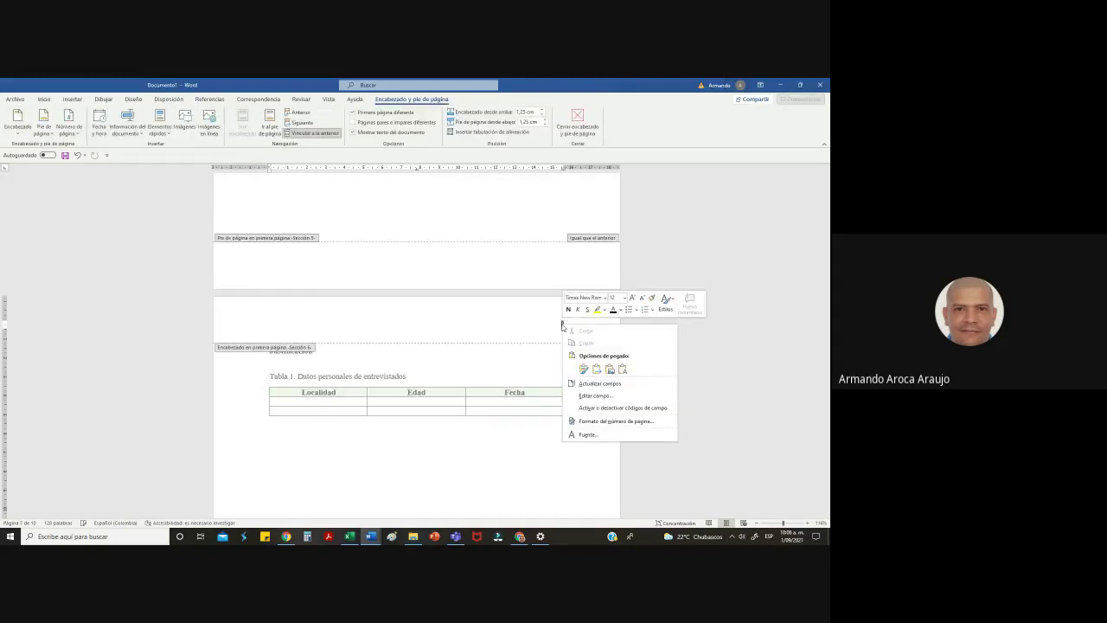
{"action": "left_click", "coordinate": [587, 421]}
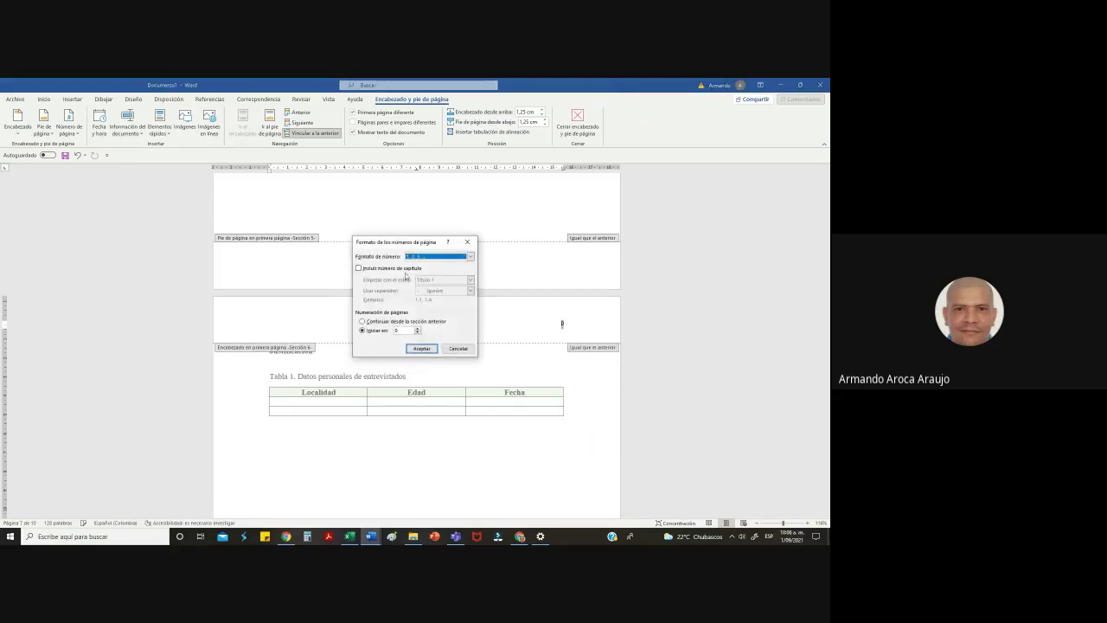
{"action": "key", "text": "Return"}
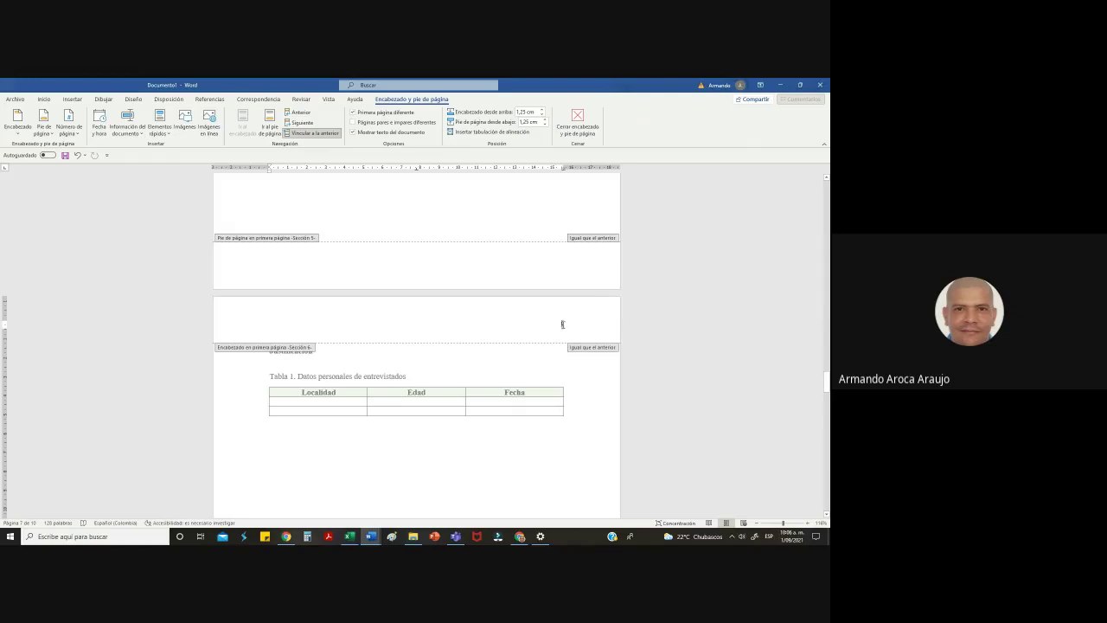
{"action": "right_click", "coordinate": [562, 325]}
{"action": "left_click", "coordinate": [601, 423]}
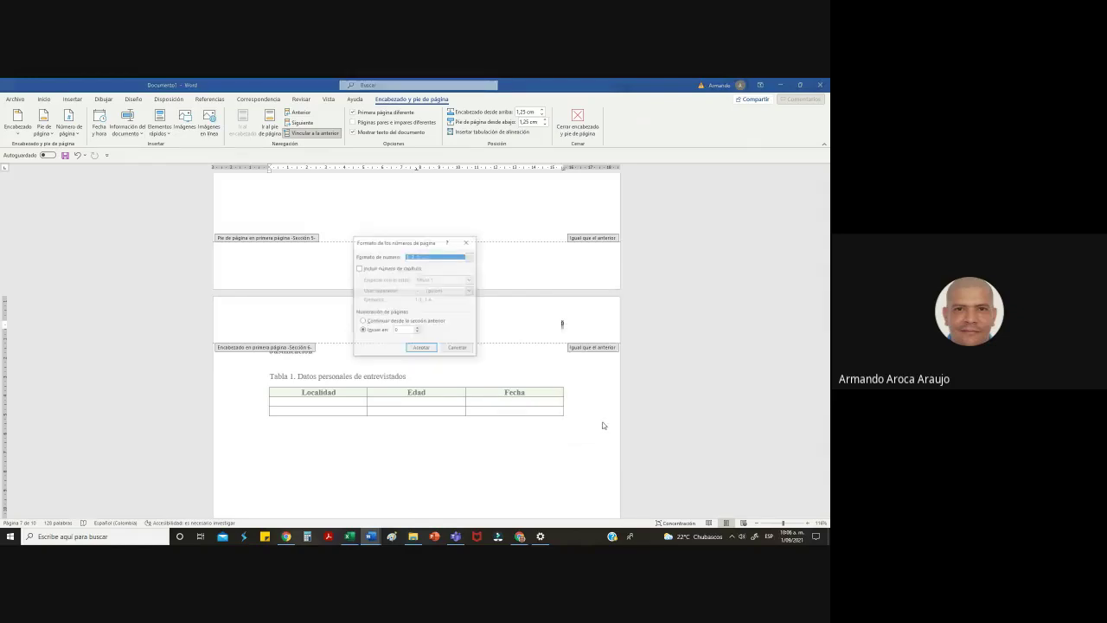
{"action": "left_click", "coordinate": [377, 322]}
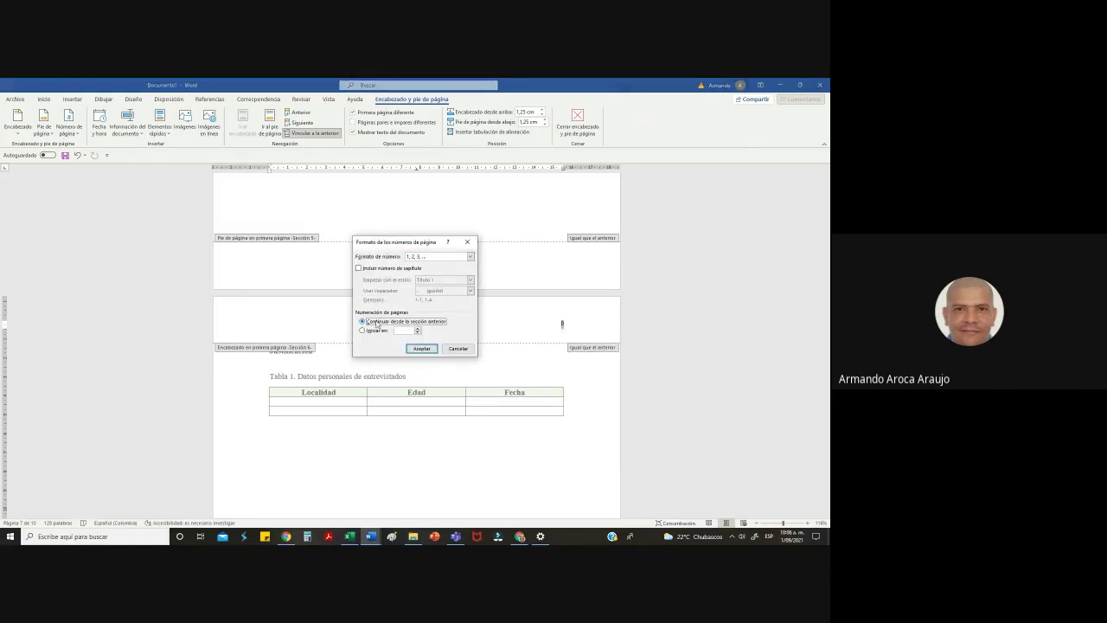
{"action": "left_click", "coordinate": [421, 348]}
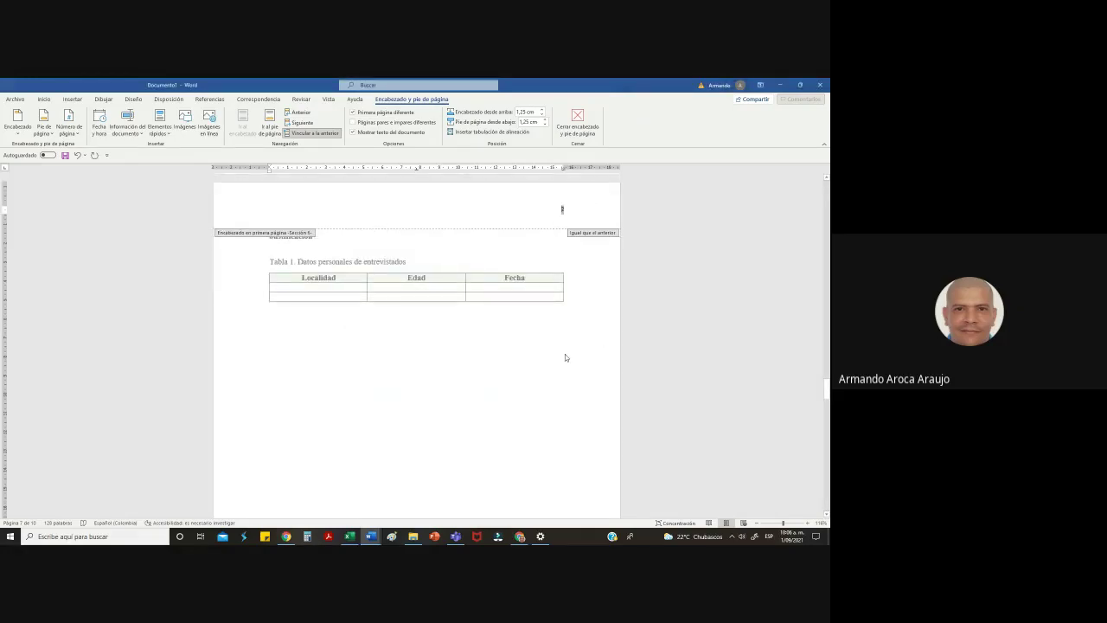
Set the page numbering of the Referentes teóricos section to continue from the previous section
{"action": "scroll", "coordinate": [563, 346], "scroll_direction": "down", "scroll_amount": 10}
{"action": "right_click", "coordinate": [563, 395]}
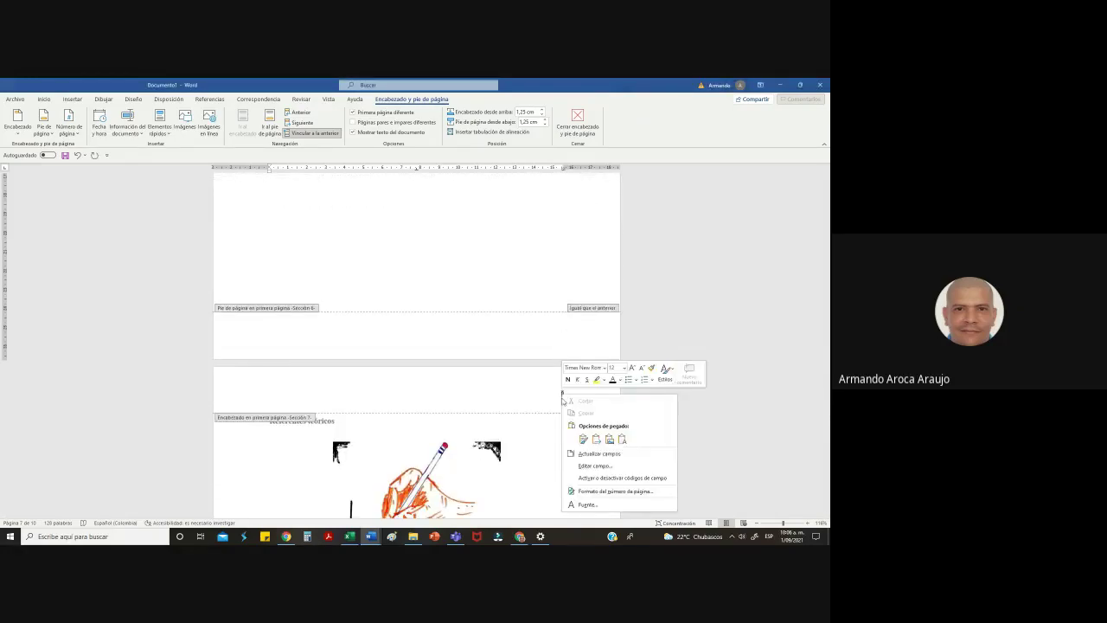
{"action": "left_click", "coordinate": [576, 492]}
{"action": "left_click", "coordinate": [363, 321]}
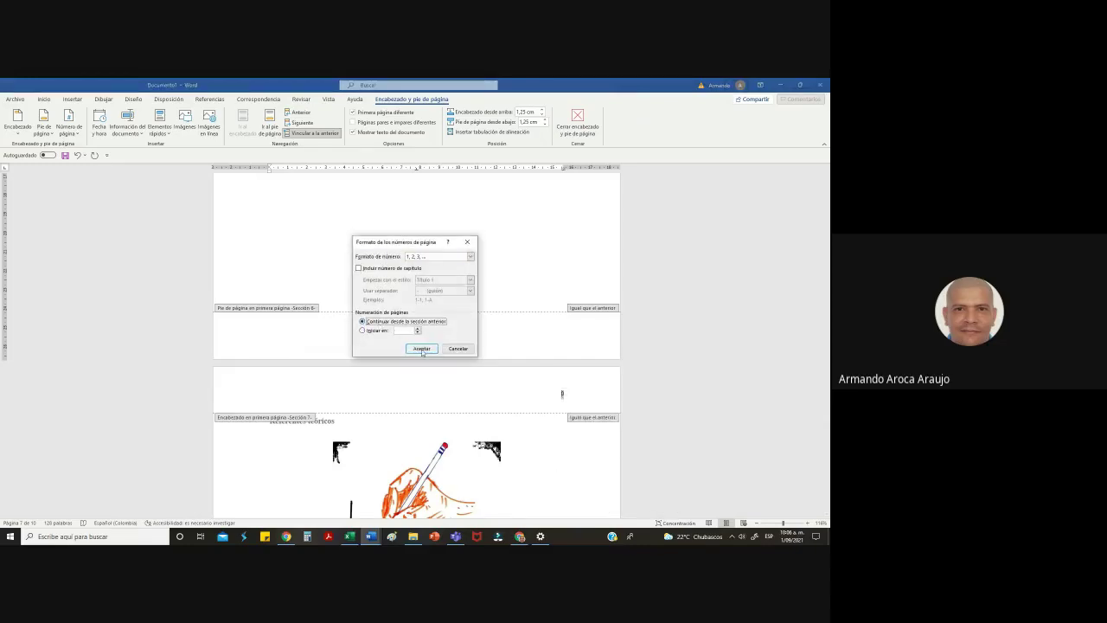
{"action": "left_click", "coordinate": [423, 351]}
Set the page numbering of the Referencias bibliográficas section to continue from the previous section and leave header editing
{"action": "scroll", "coordinate": [563, 268], "scroll_direction": "down", "scroll_amount": 10}
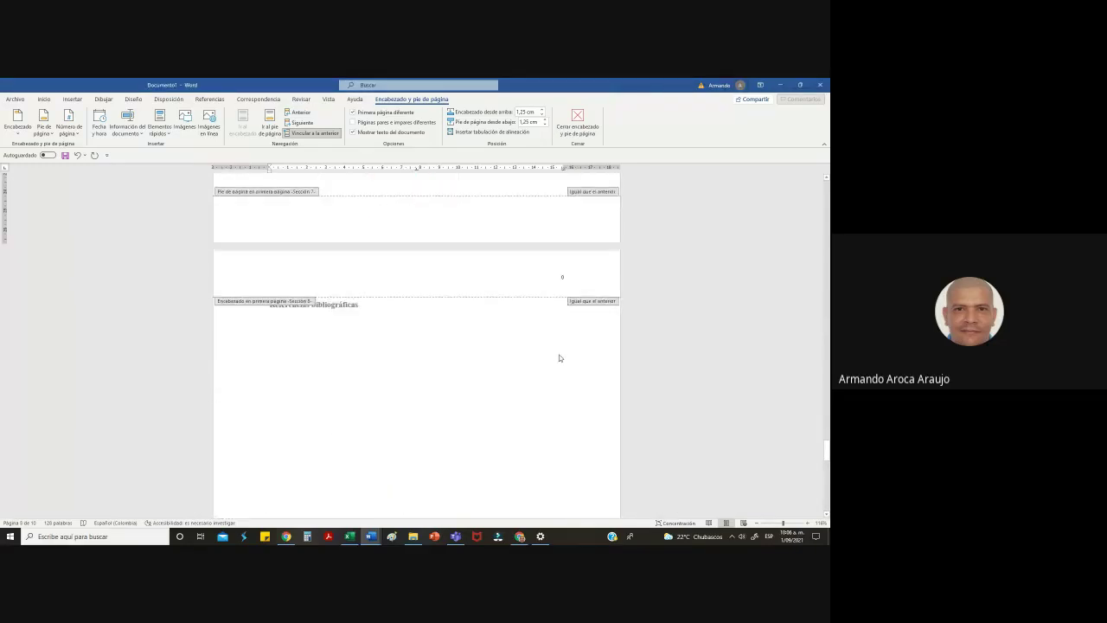
{"action": "left_click", "coordinate": [562, 278]}
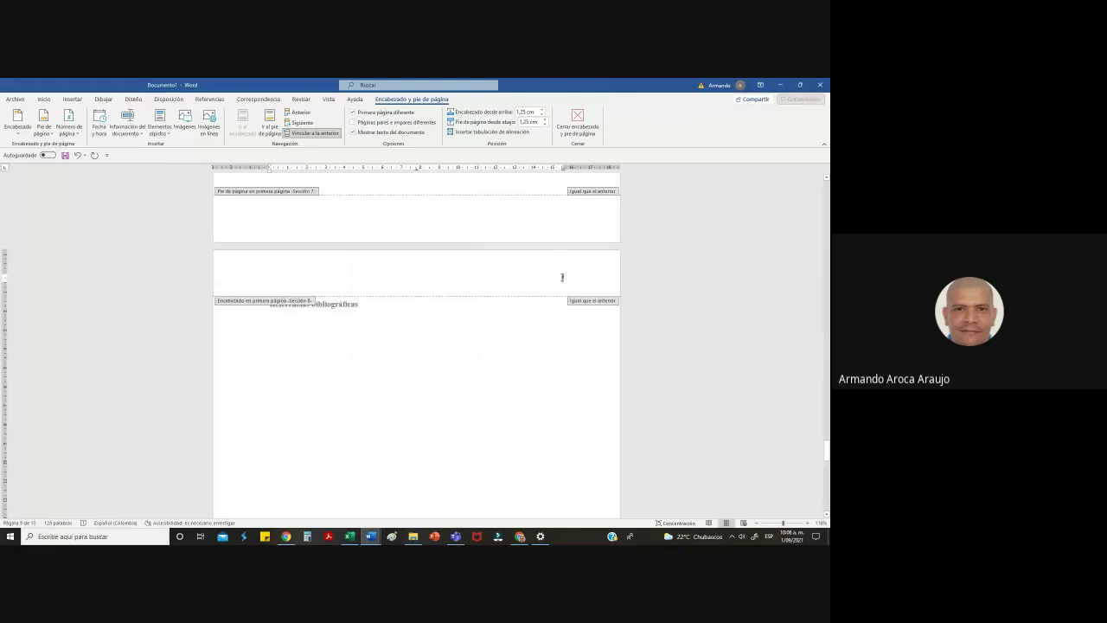
{"action": "right_click", "coordinate": [561, 278]}
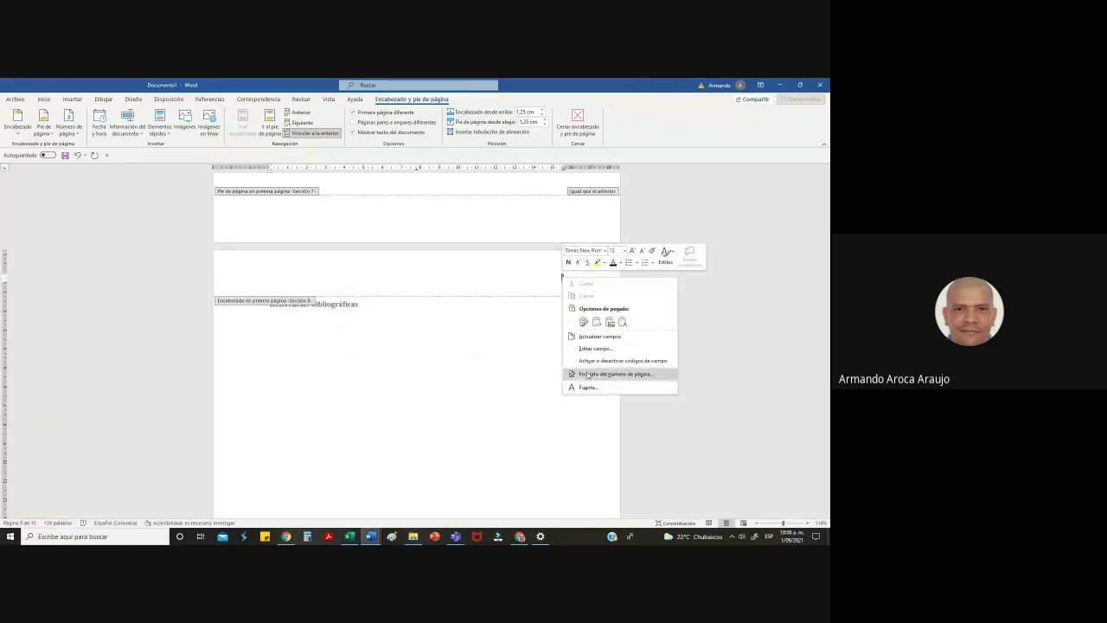
{"action": "left_click", "coordinate": [610, 370]}
{"action": "left_click", "coordinate": [385, 323]}
{"action": "left_click", "coordinate": [422, 349]}
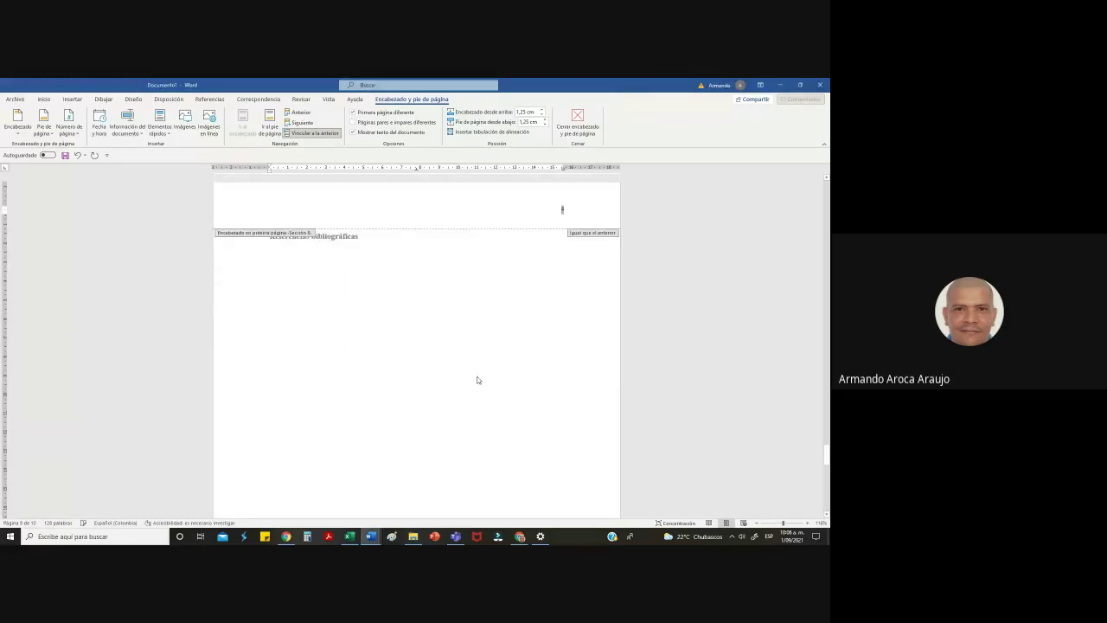
{"action": "double_click", "coordinate": [456, 383]}
Check the header page numbers on the last page, the cover and the contents index
{"action": "scroll", "coordinate": [459, 395], "scroll_direction": "down", "scroll_amount": 15}
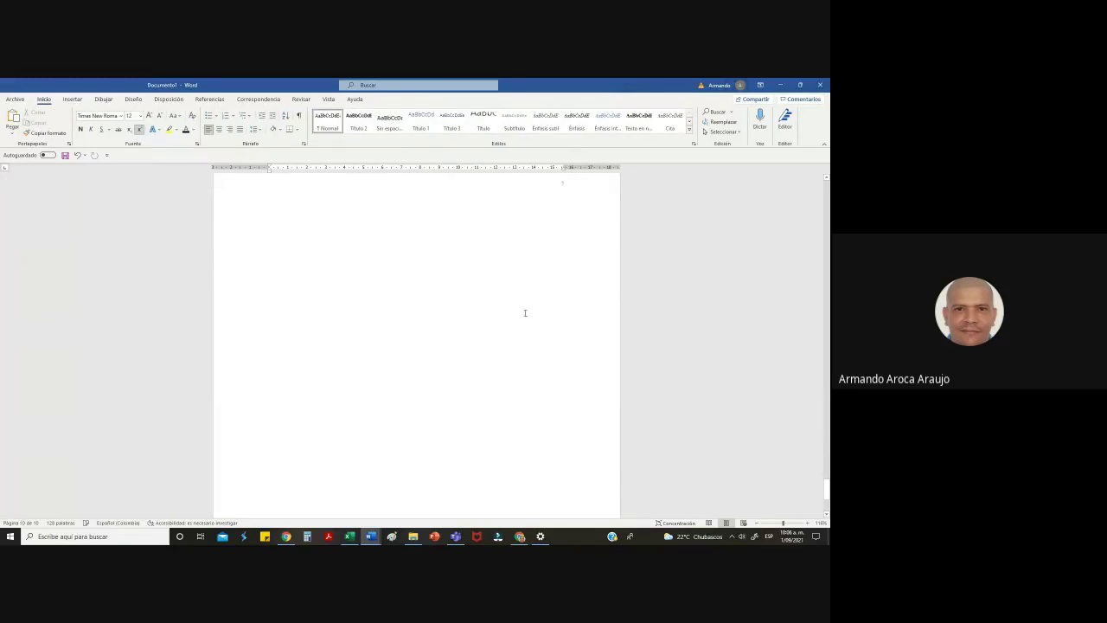
{"action": "left_click_drag", "start_coordinate": [826, 505], "coordinate": [826, 181]}
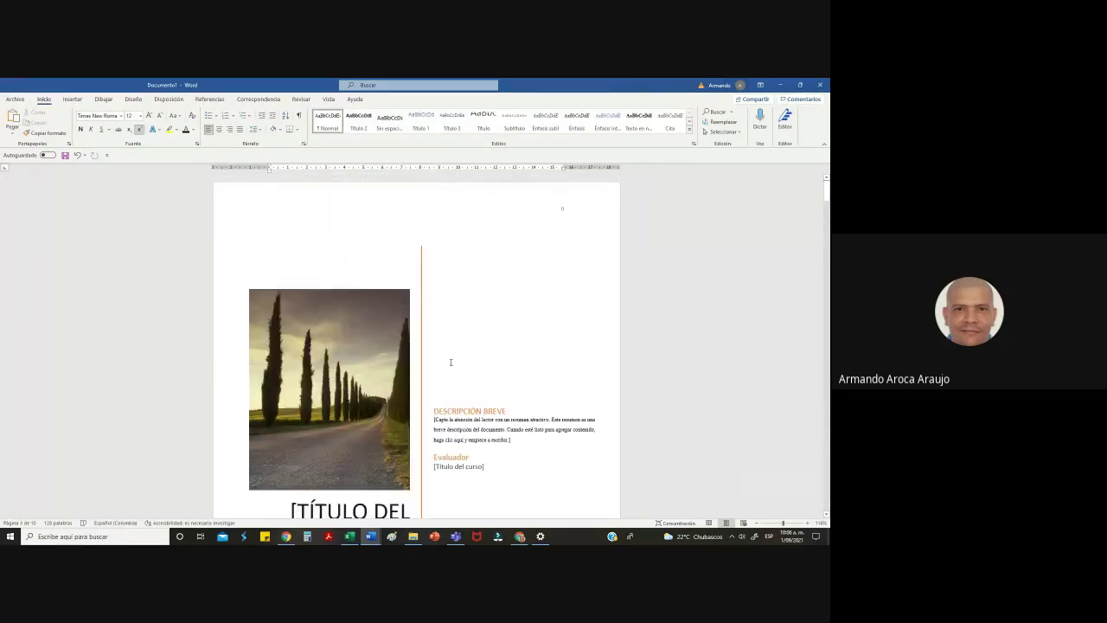
{"action": "scroll", "coordinate": [455, 363], "scroll_direction": "down", "scroll_amount": 10}
{"action": "scroll", "coordinate": [454, 367], "scroll_direction": "up", "scroll_amount": 10}
{"action": "scroll", "coordinate": [526, 334], "scroll_direction": "down", "scroll_amount": 10}
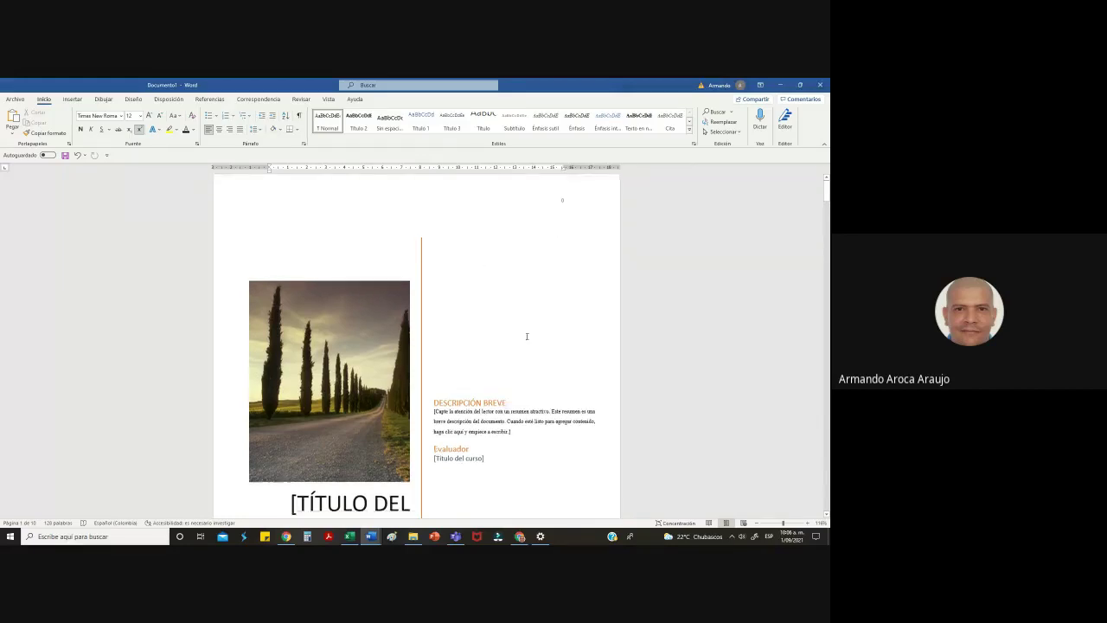
{"action": "scroll", "coordinate": [508, 338], "scroll_direction": "down", "scroll_amount": 3}
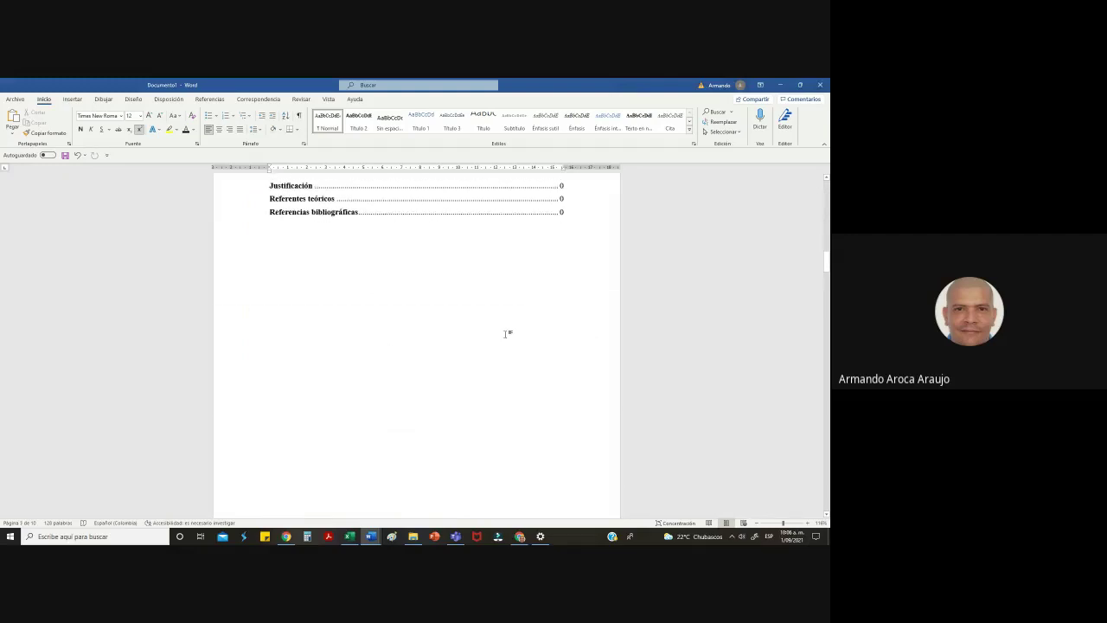
Switch to Google Chrome to review the Clase 3 assignment's required sections in Classroom, and return to Documento1 in Word
{"action": "left_click", "coordinate": [520, 536]}
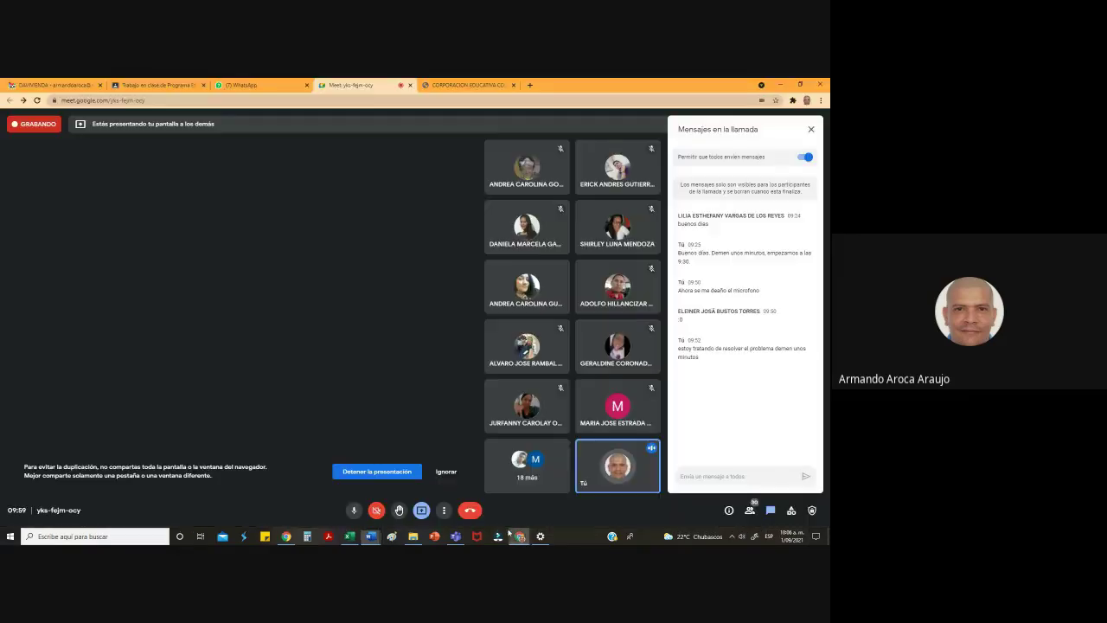
{"action": "left_click", "coordinate": [160, 85]}
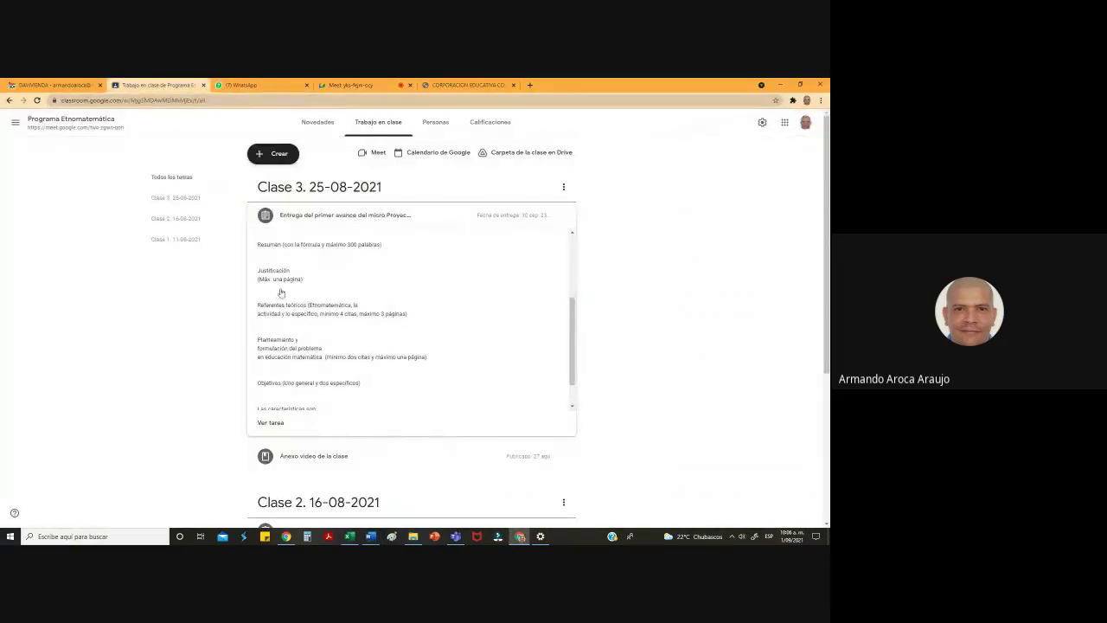
{"action": "scroll", "coordinate": [280, 293], "scroll_direction": "up", "scroll_amount": 3}
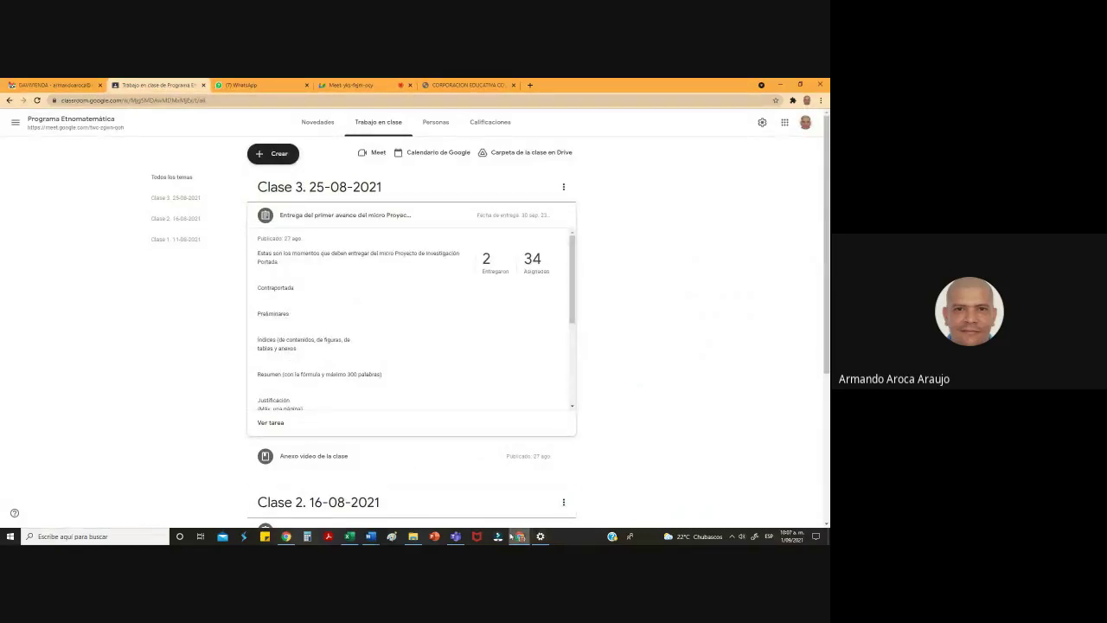
{"action": "mouse_move", "coordinate": [518, 538]}
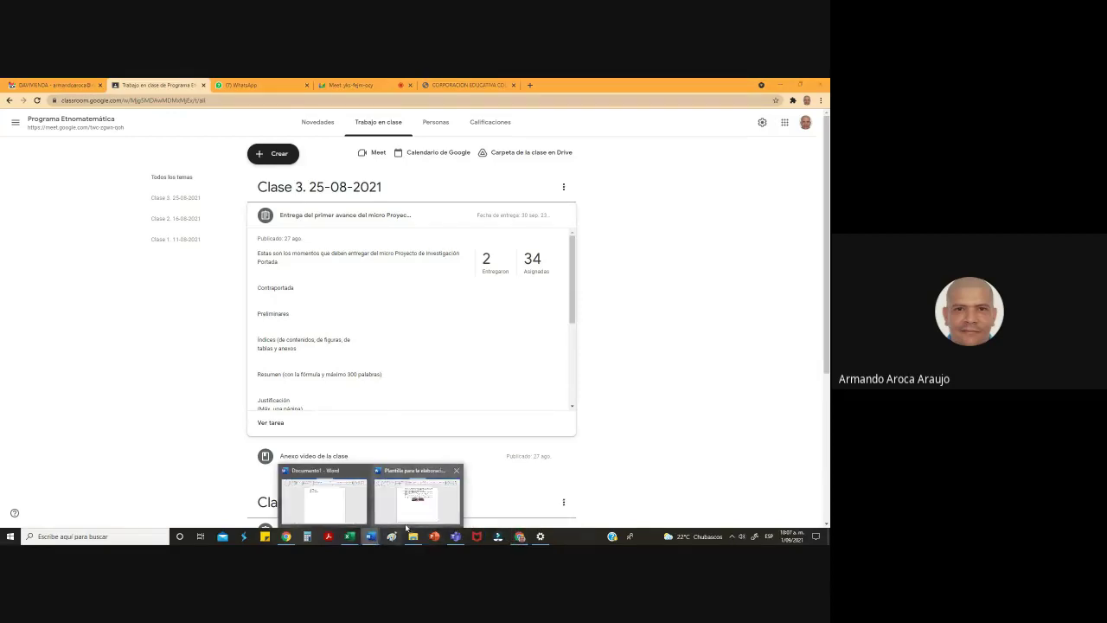
{"action": "left_click", "coordinate": [406, 498]}
{"action": "left_click", "coordinate": [365, 494]}
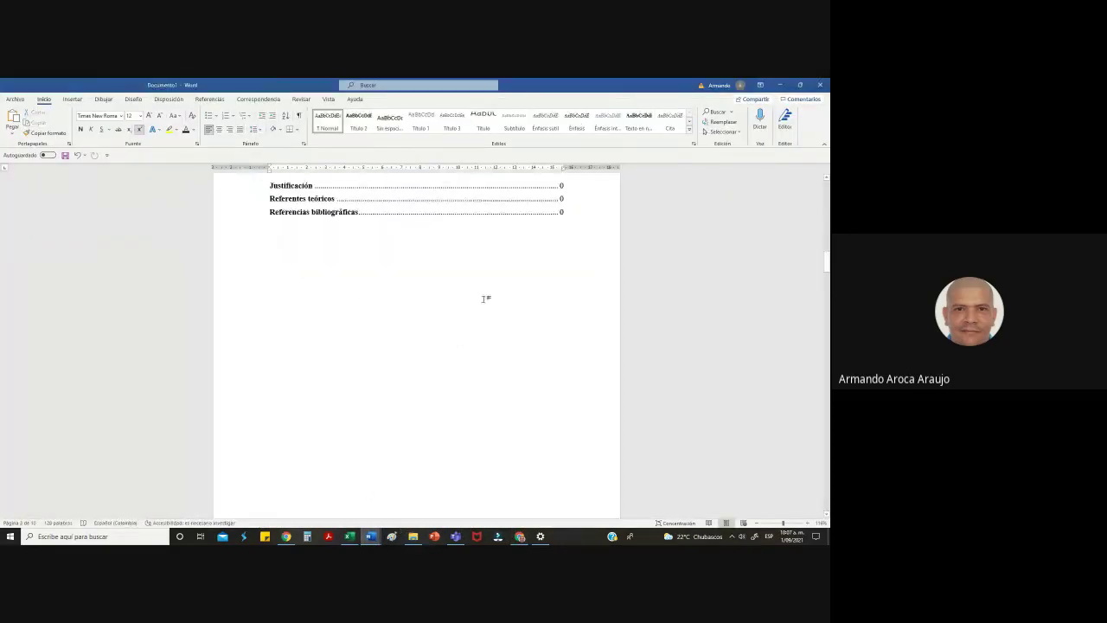
Review the header page numbers from the cover through the Contraportada and indexes to the Resumen page, and return to the cover
{"action": "scroll", "coordinate": [485, 298], "scroll_direction": "up", "scroll_amount": 15}
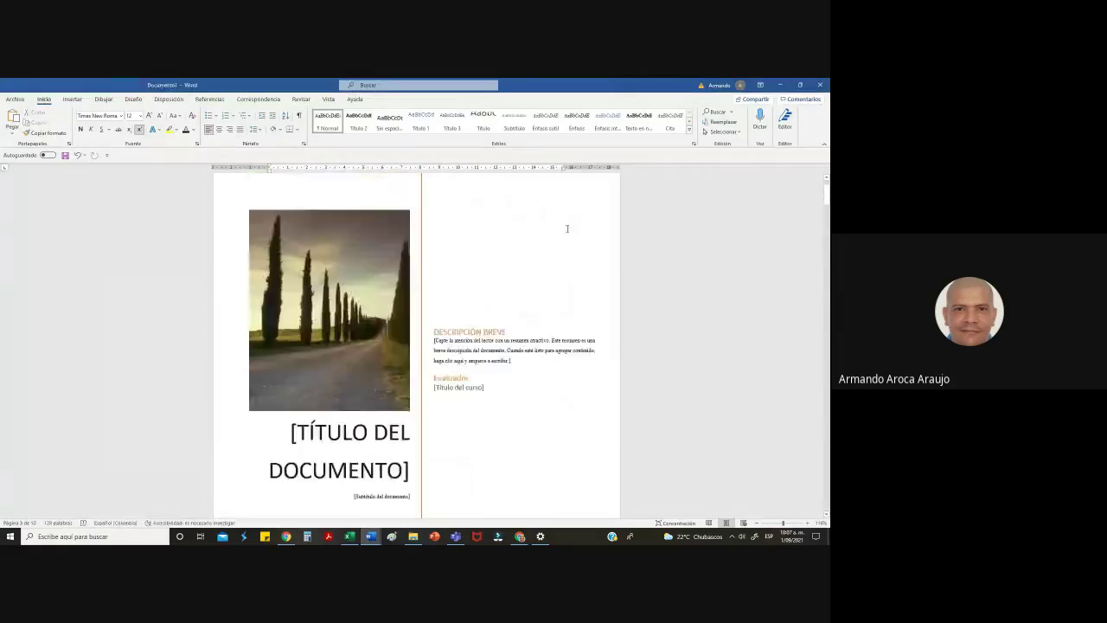
{"action": "scroll", "coordinate": [567, 229], "scroll_direction": "up", "scroll_amount": 2}
{"action": "scroll", "coordinate": [531, 335], "scroll_direction": "down", "scroll_amount": 20}
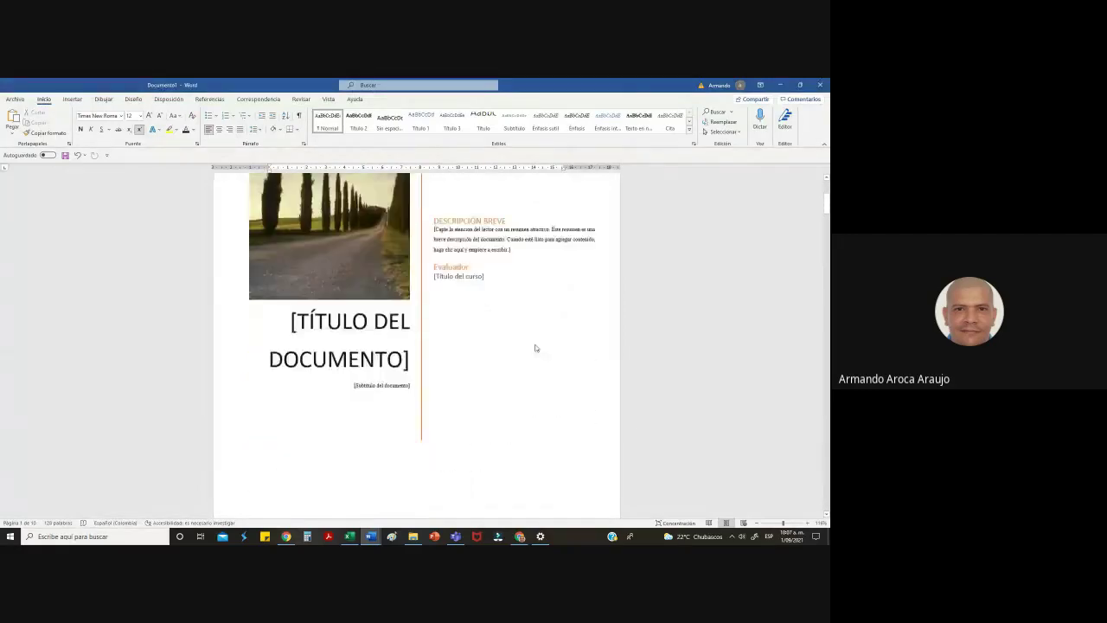
{"action": "scroll", "coordinate": [531, 336], "scroll_direction": "down", "scroll_amount": 20}
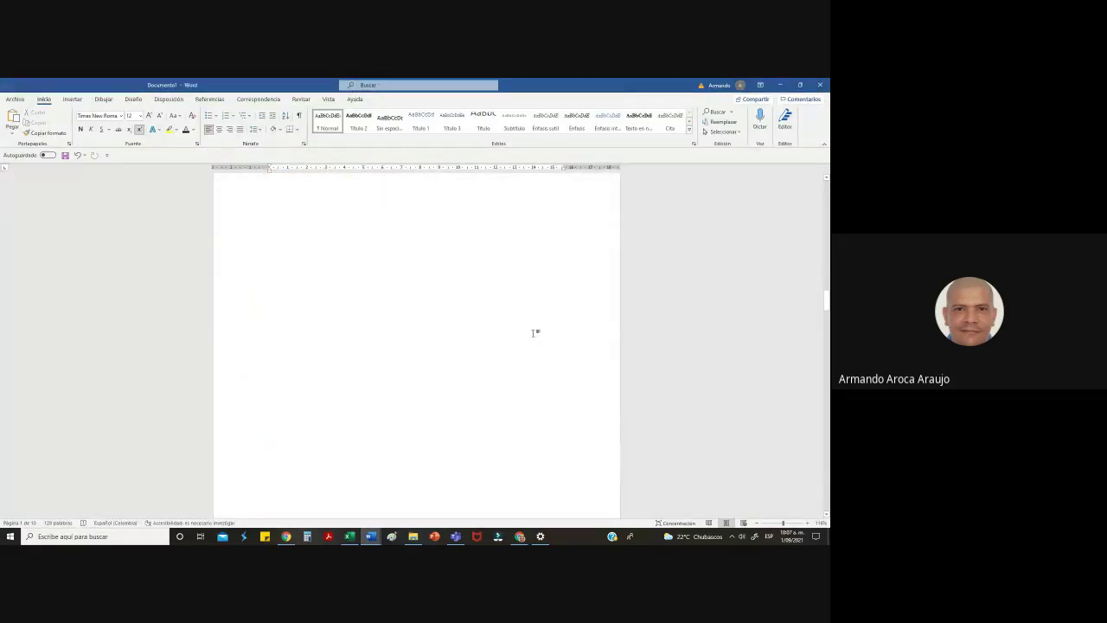
{"action": "scroll", "coordinate": [504, 512], "scroll_direction": "down", "scroll_amount": 8}
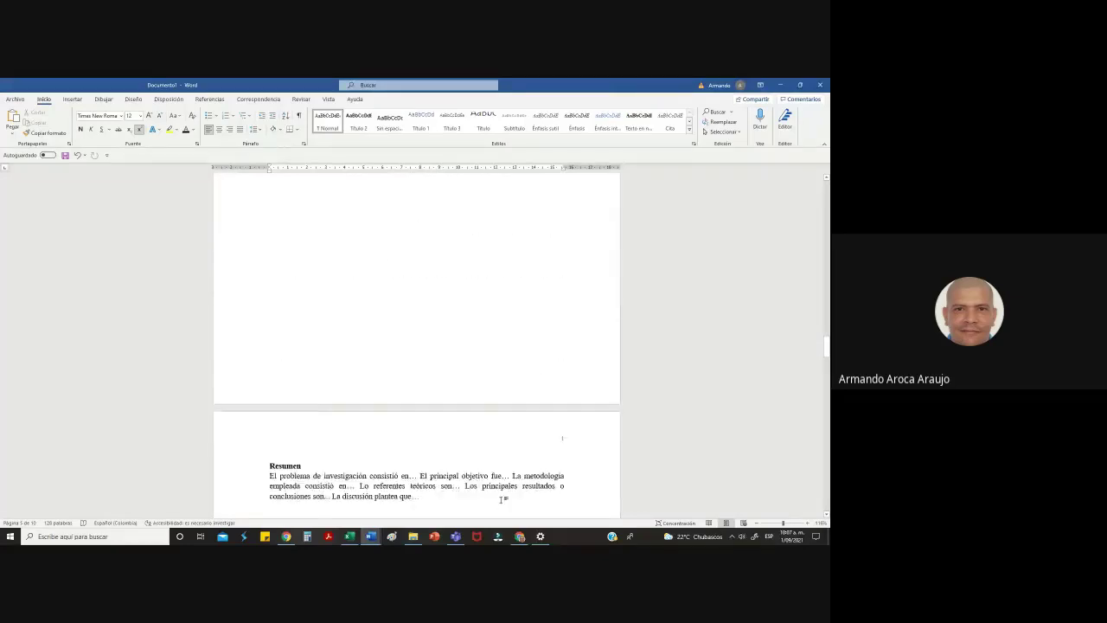
{"action": "scroll", "coordinate": [521, 278], "scroll_direction": "up", "scroll_amount": 12}
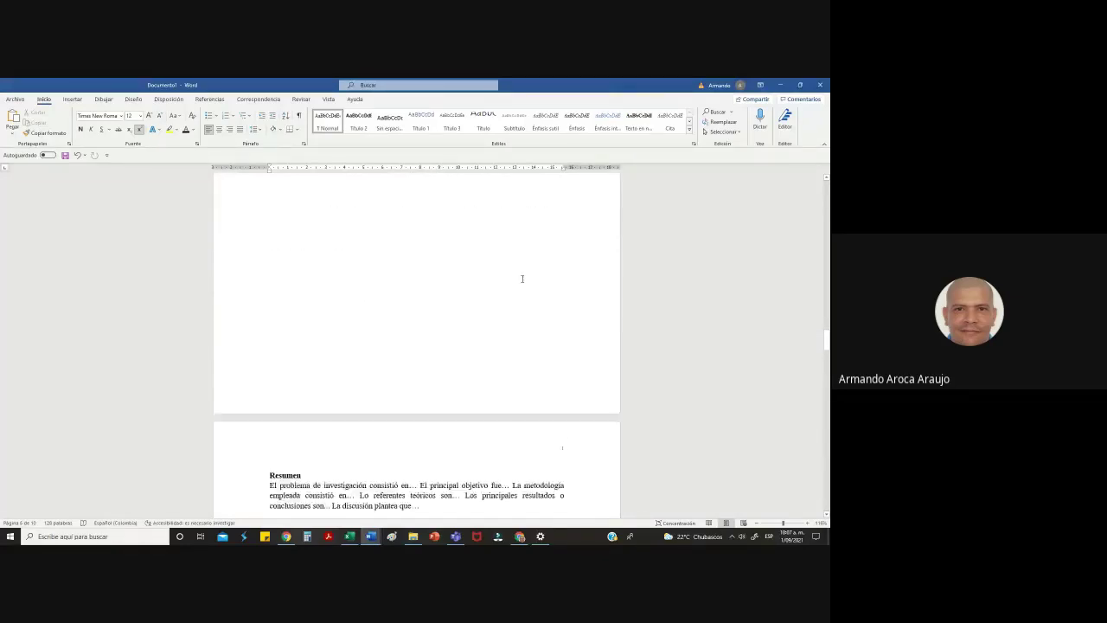
{"action": "left_click_drag", "start_coordinate": [826, 287], "coordinate": [826, 183]}
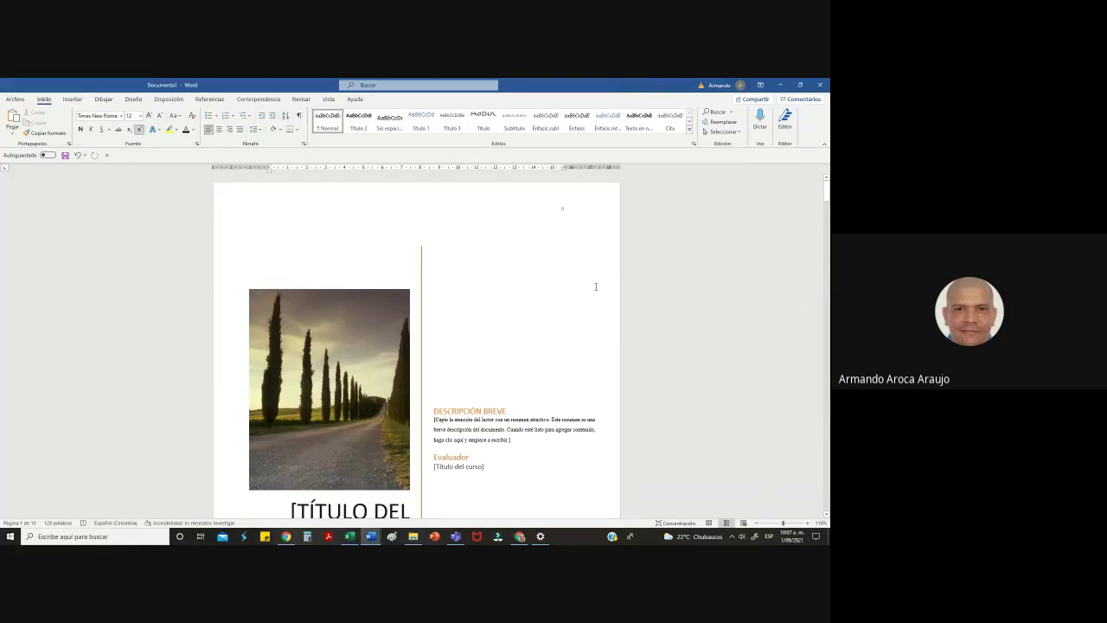
{"action": "scroll", "coordinate": [571, 299], "scroll_direction": "down", "scroll_amount": 18}
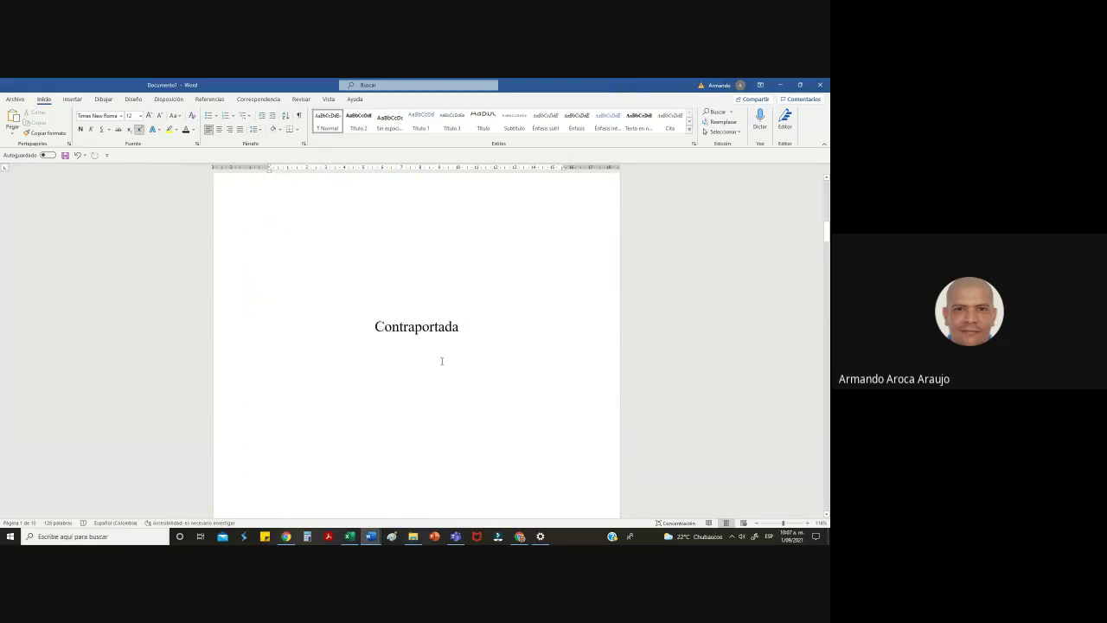
{"action": "scroll", "coordinate": [441, 368], "scroll_direction": "up", "scroll_amount": 12}
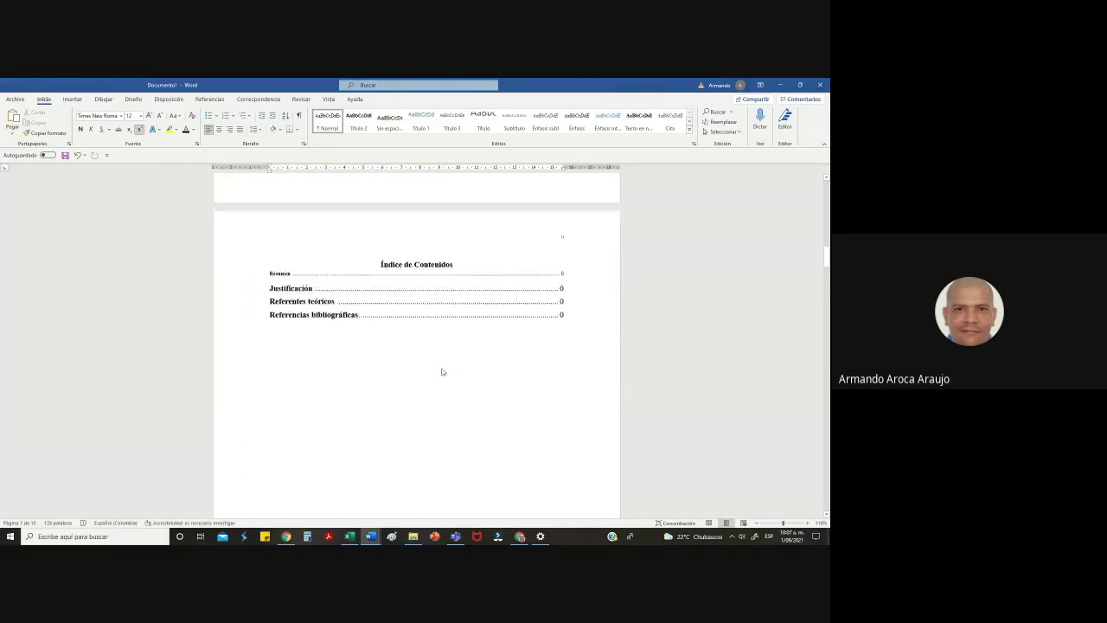
{"action": "scroll", "coordinate": [441, 369], "scroll_direction": "up", "scroll_amount": 6}
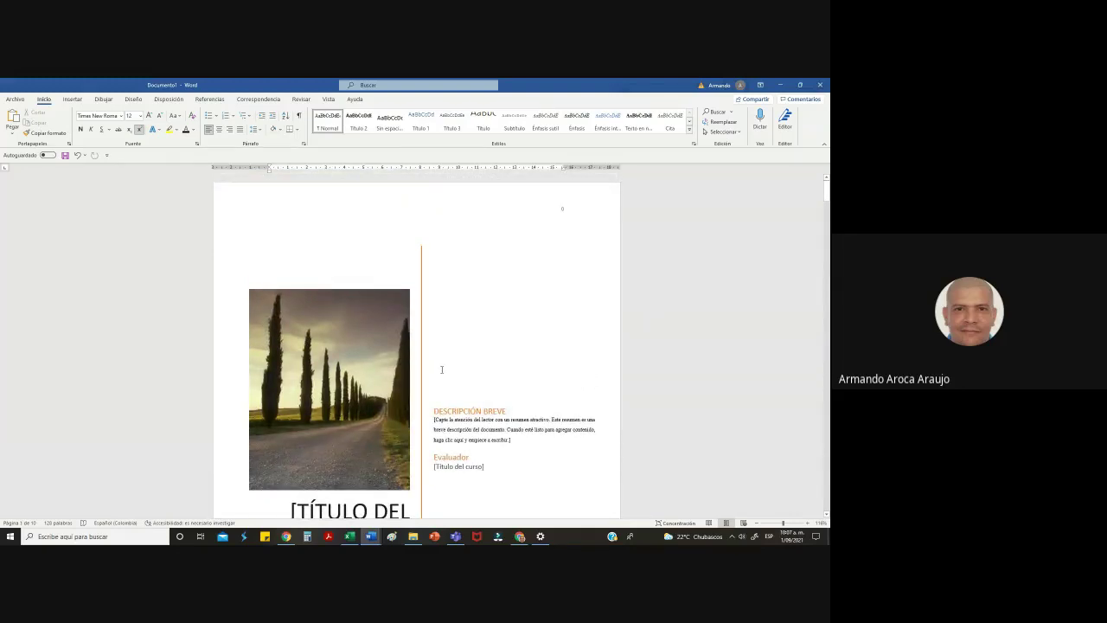
Change the number format of the header page number in the cover section
{"action": "left_click", "coordinate": [563, 210]}
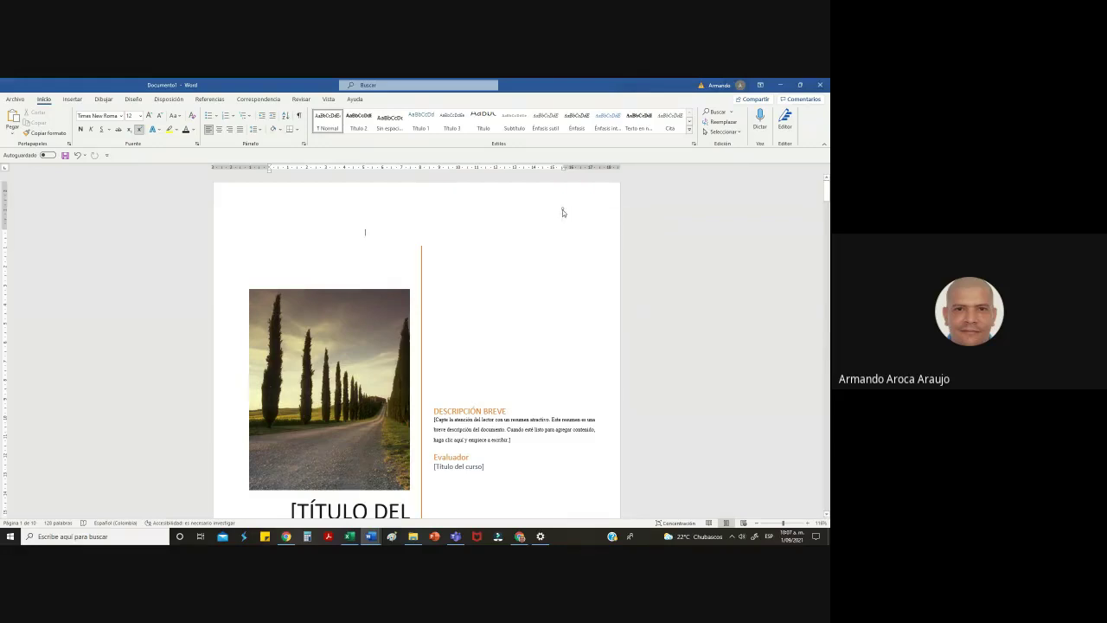
{"action": "double_click", "coordinate": [563, 212]}
{"action": "right_click", "coordinate": [562, 210]}
{"action": "left_click", "coordinate": [589, 309]}
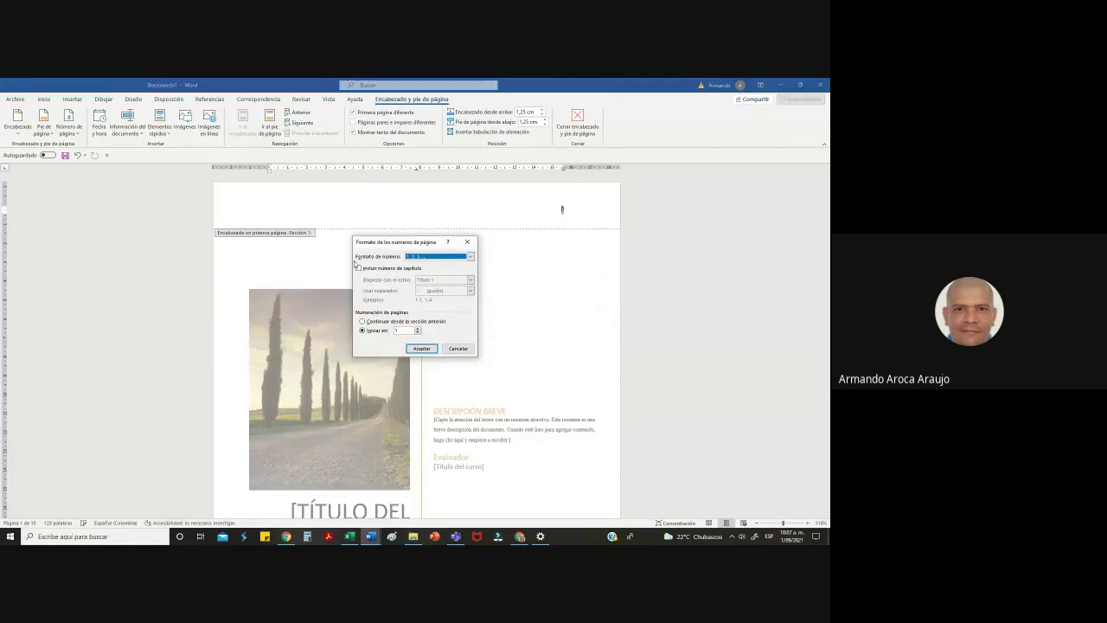
{"action": "left_click", "coordinate": [471, 258]}
{"action": "left_click", "coordinate": [461, 290]}
{"action": "left_click", "coordinate": [421, 348]}
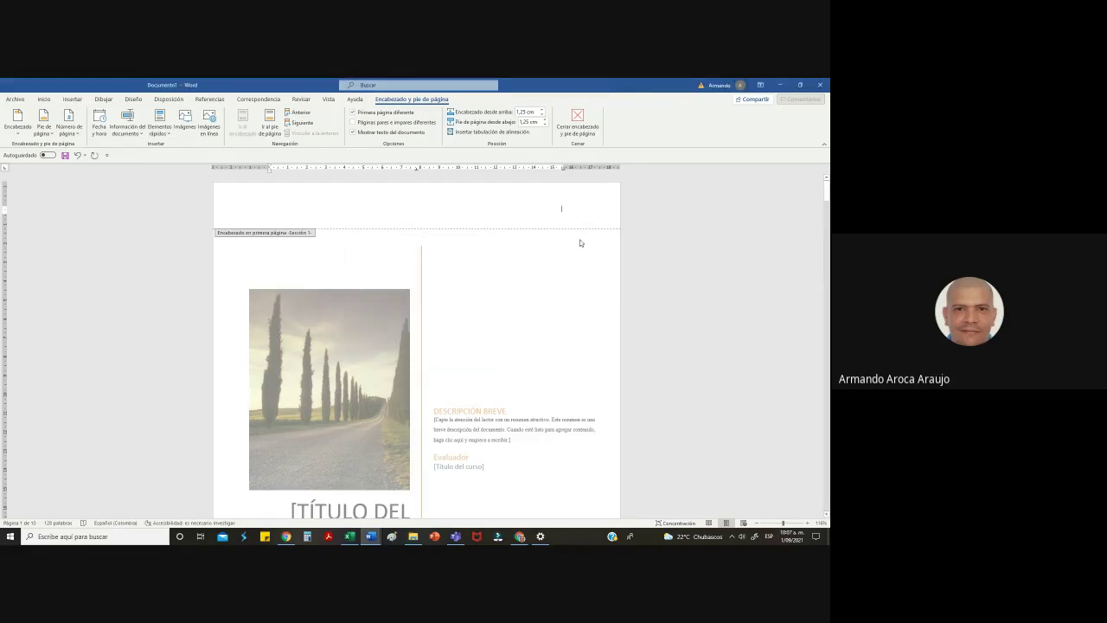
Set the header page numbering of the Índice de Contenidos section to continue from the previous section
{"action": "scroll", "coordinate": [561, 266], "scroll_direction": "down", "scroll_amount": 6}
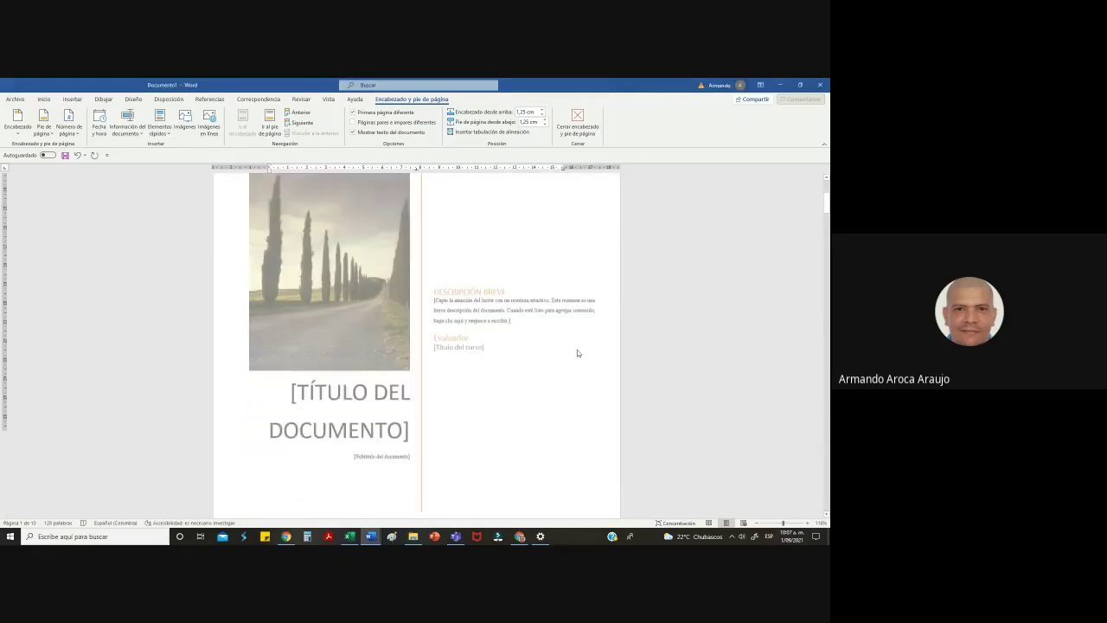
{"action": "left_click", "coordinate": [569, 477]}
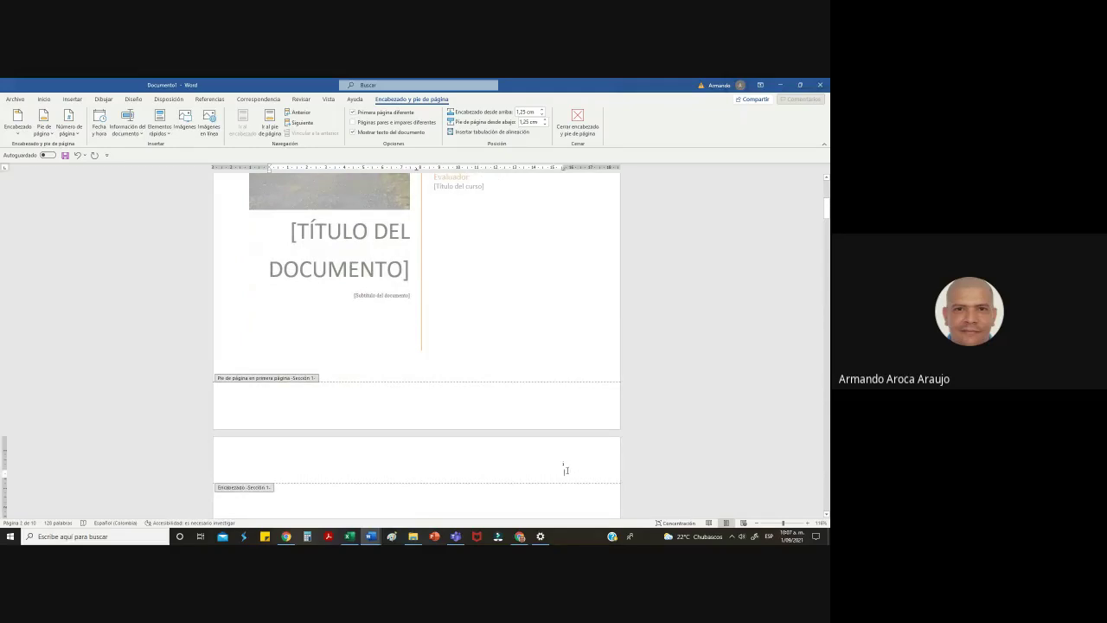
{"action": "scroll", "coordinate": [567, 470], "scroll_direction": "down", "scroll_amount": 12}
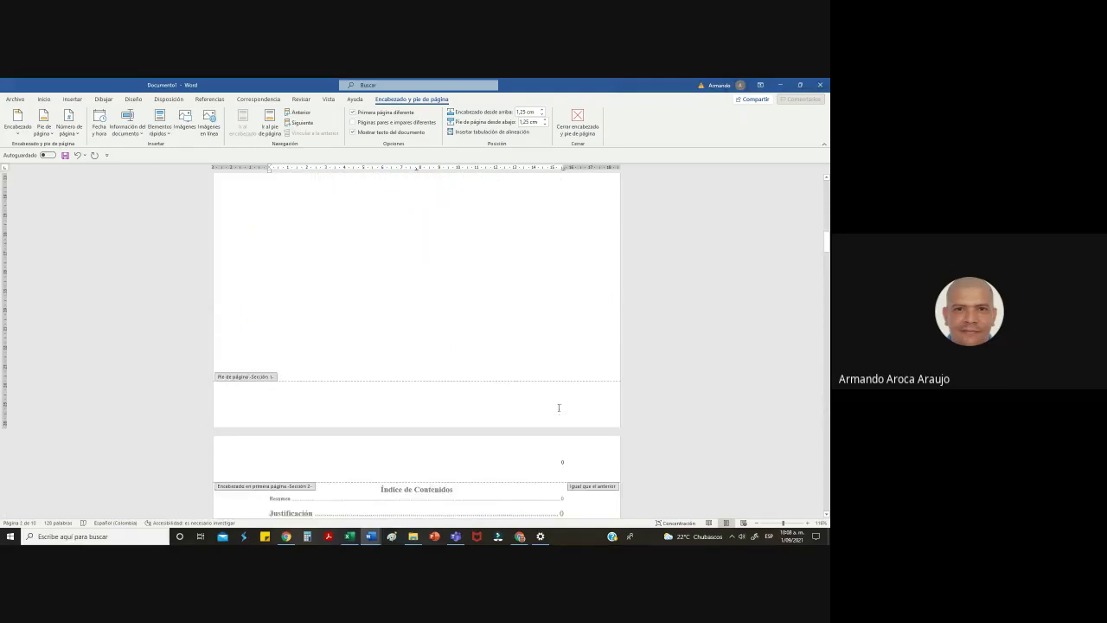
{"action": "right_click", "coordinate": [563, 461]}
{"action": "left_click", "coordinate": [564, 462]}
{"action": "right_click", "coordinate": [564, 462]}
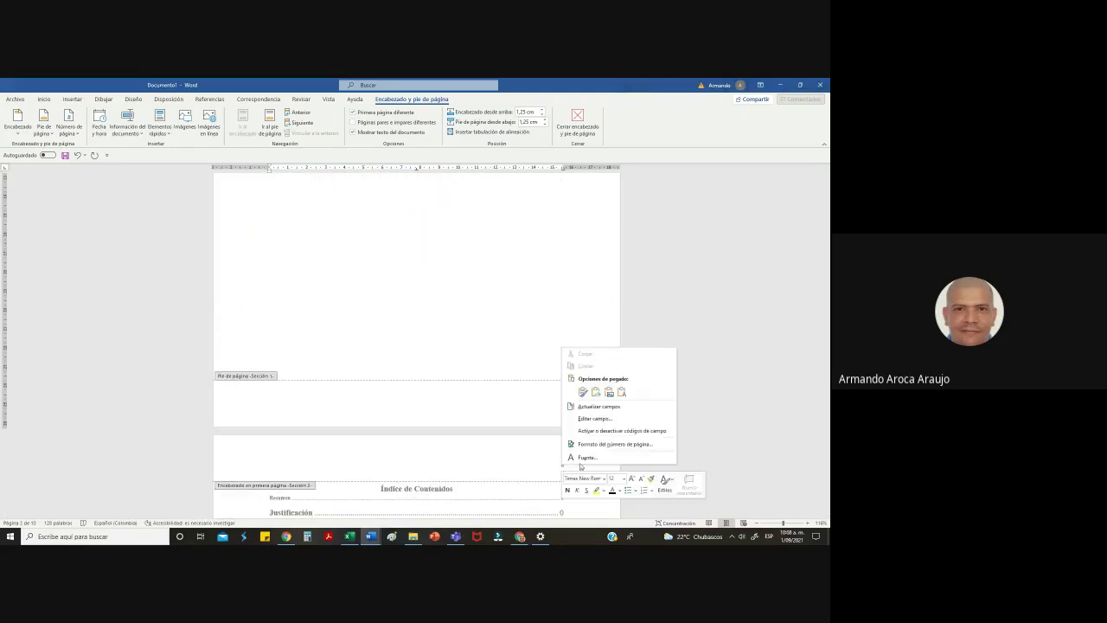
{"action": "left_click", "coordinate": [615, 444]}
{"action": "left_click", "coordinate": [418, 332]}
{"action": "left_click", "coordinate": [420, 348]}
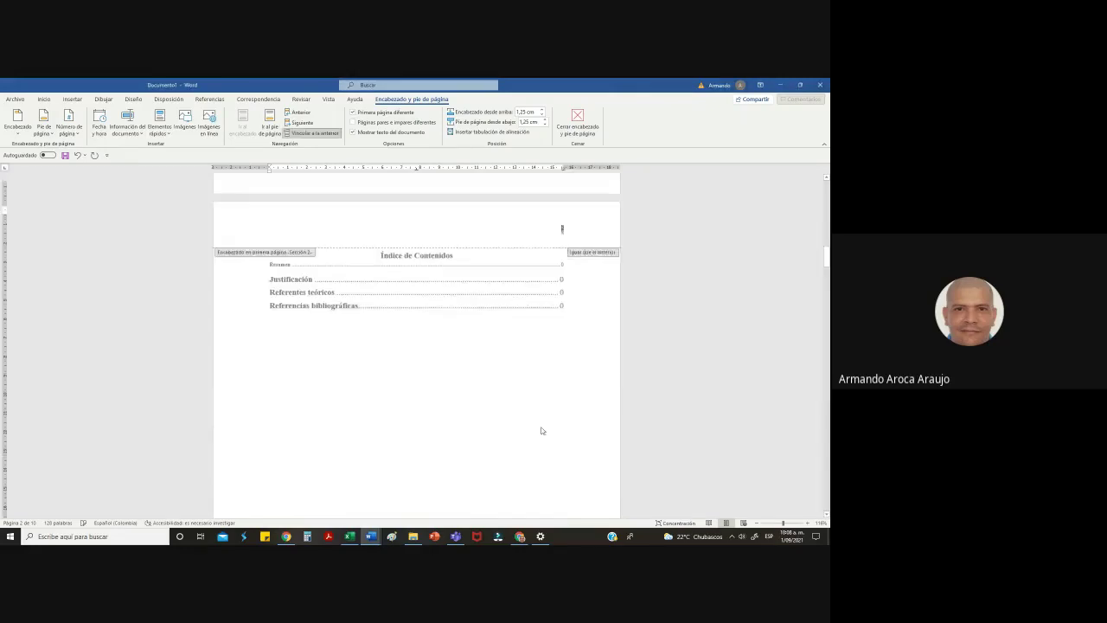
Set the header page number format of the Índice de Contenidos section to i, ii, iii
{"action": "scroll", "coordinate": [536, 260], "scroll_direction": "up", "scroll_amount": 10}
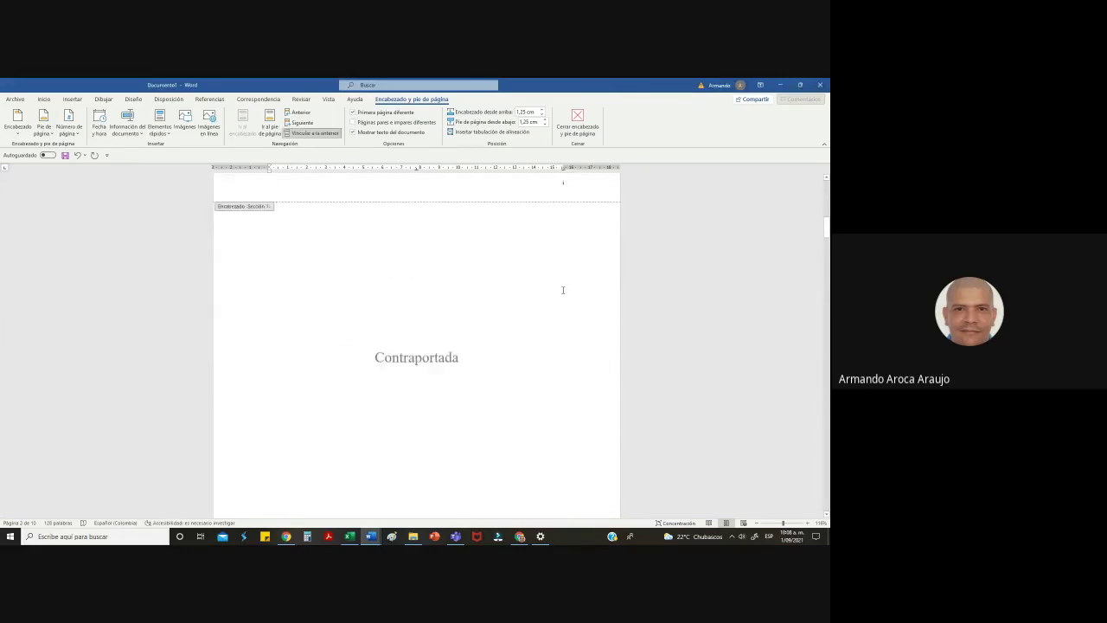
{"action": "scroll", "coordinate": [568, 376], "scroll_direction": "down", "scroll_amount": 10}
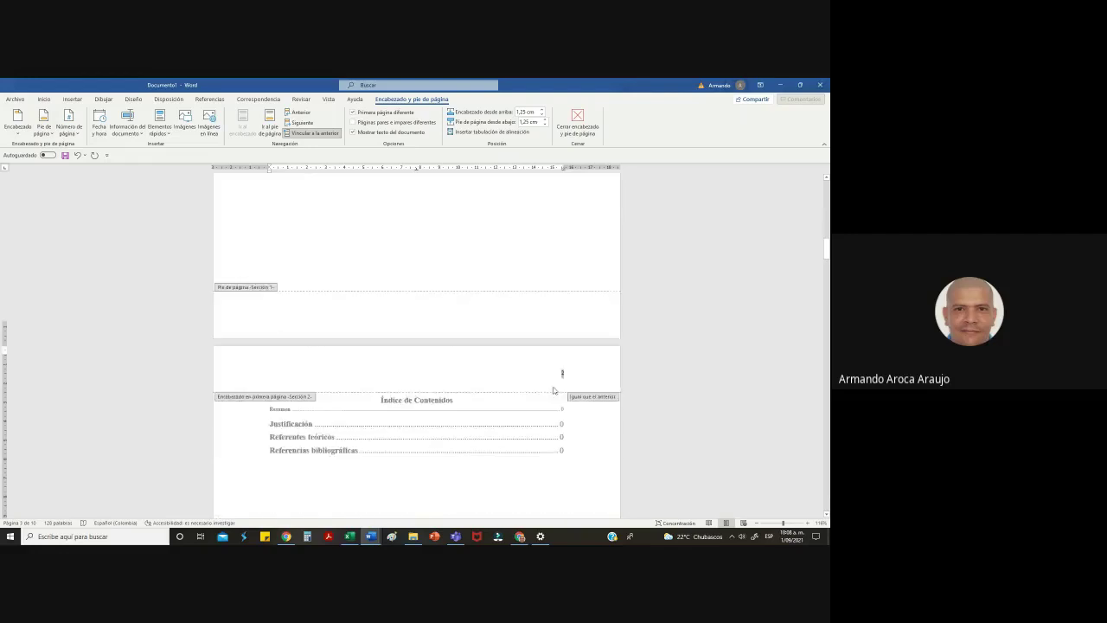
{"action": "right_click", "coordinate": [562, 350]}
{"action": "left_click", "coordinate": [613, 450]}
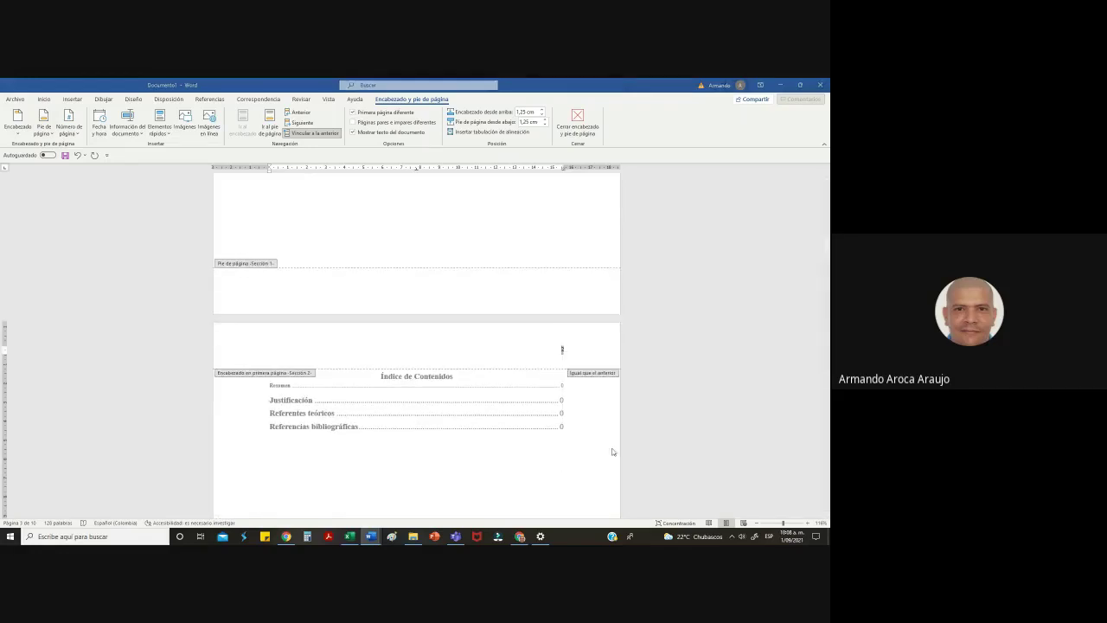
{"action": "left_click", "coordinate": [470, 258]}
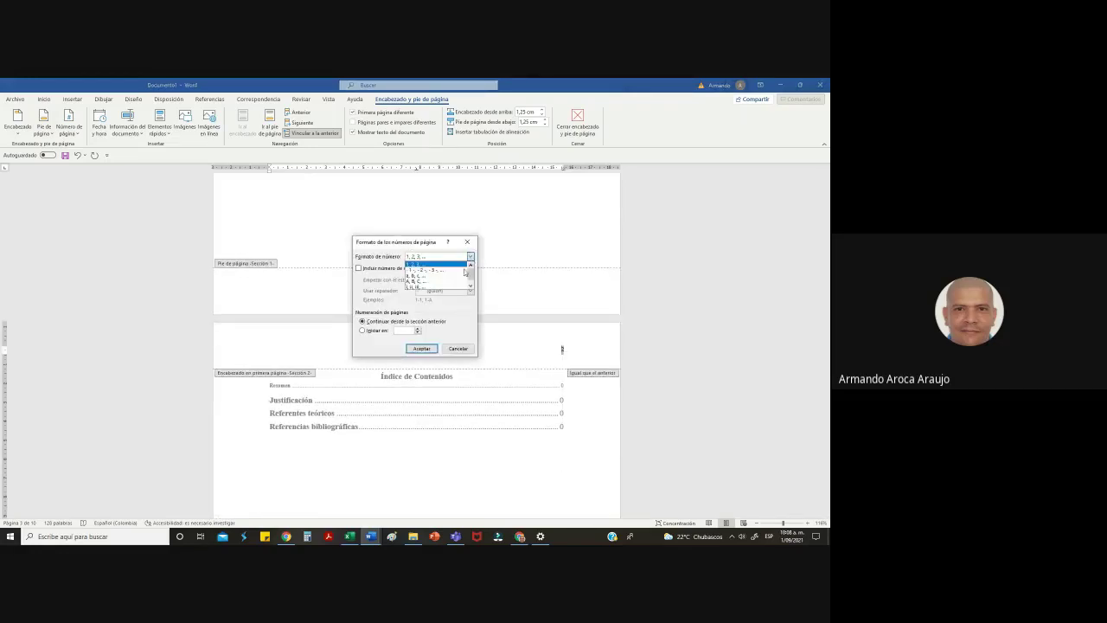
{"action": "left_click", "coordinate": [415, 285]}
{"action": "left_click", "coordinate": [422, 348]}
Set the Índice de figuras section's header page number to the i, ii, iii format, continuing from the previous section
{"action": "scroll", "coordinate": [570, 387], "scroll_direction": "down", "scroll_amount": 8}
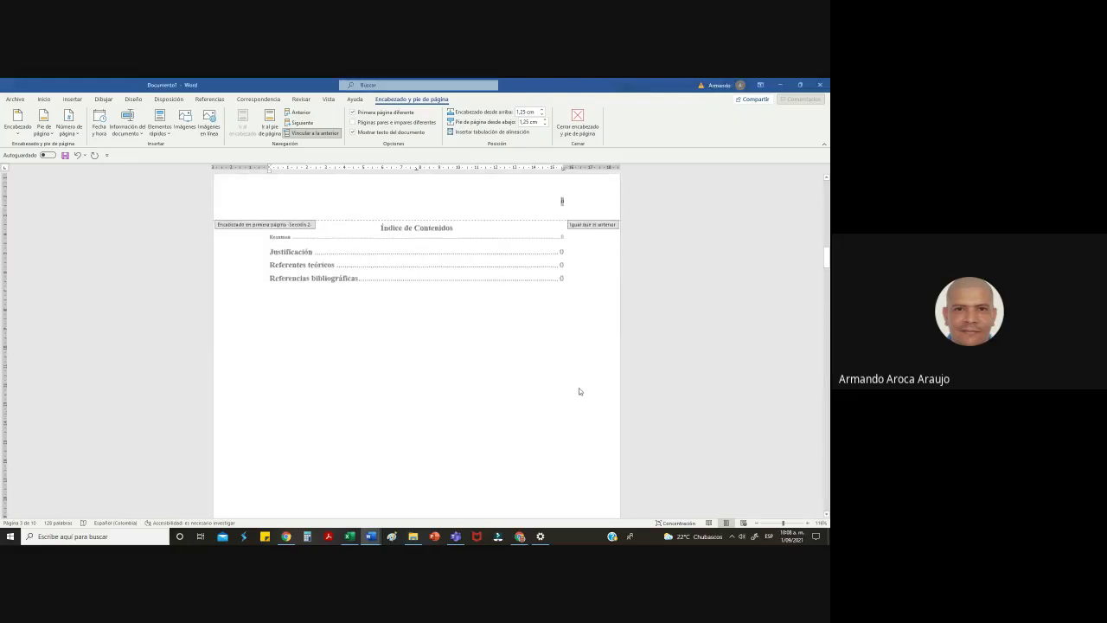
{"action": "right_click", "coordinate": [564, 387]}
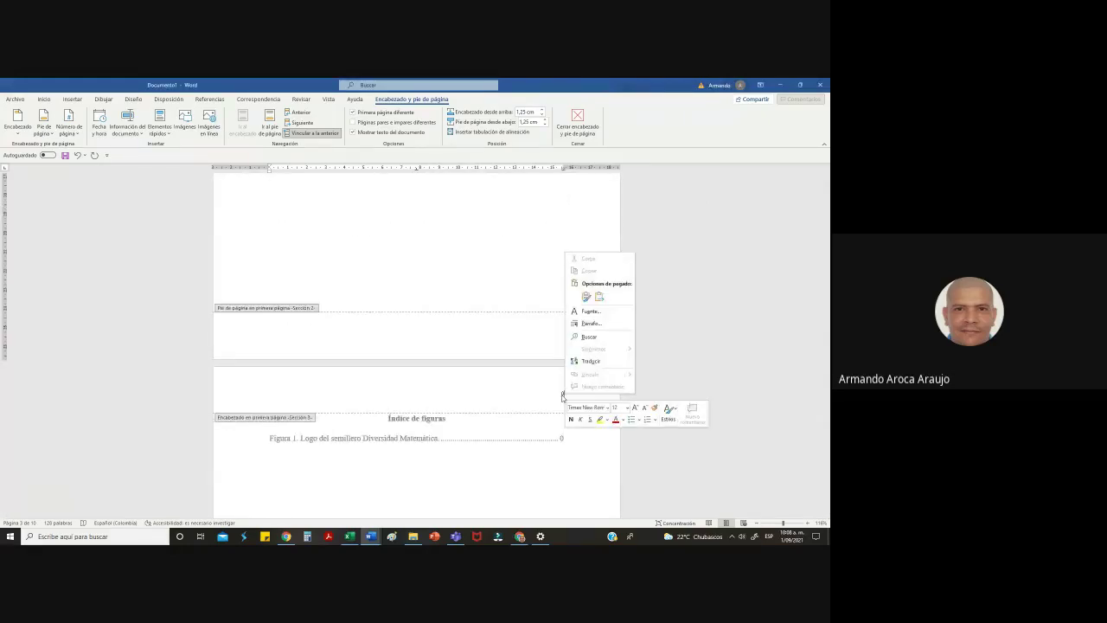
{"action": "right_click", "coordinate": [562, 394]}
{"action": "left_click", "coordinate": [587, 493]}
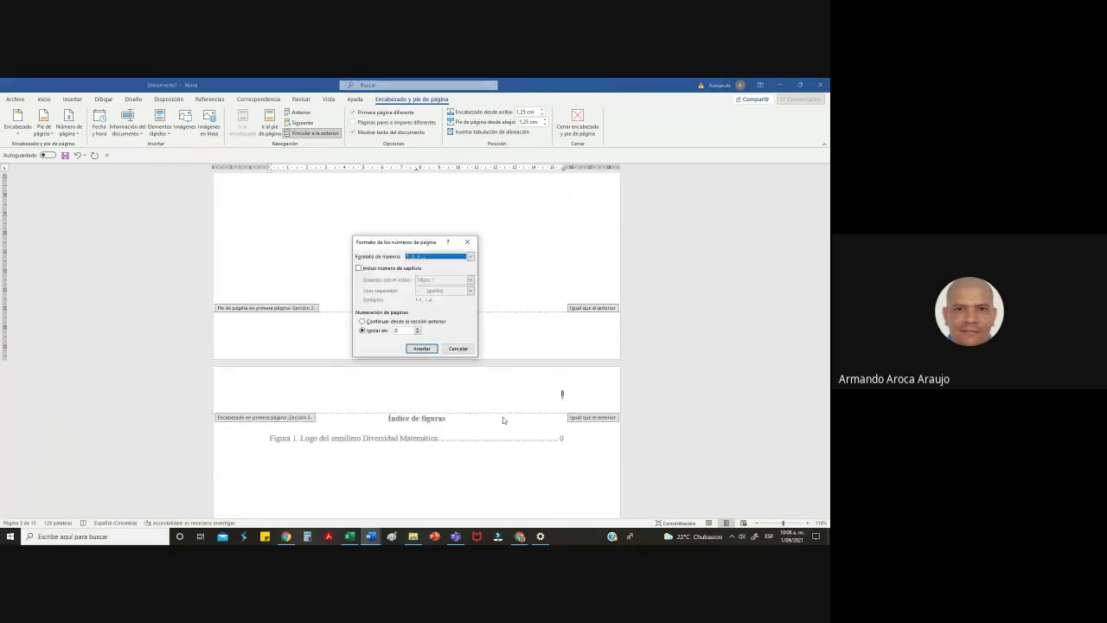
{"action": "left_click", "coordinate": [471, 257]}
{"action": "left_click", "coordinate": [428, 286]}
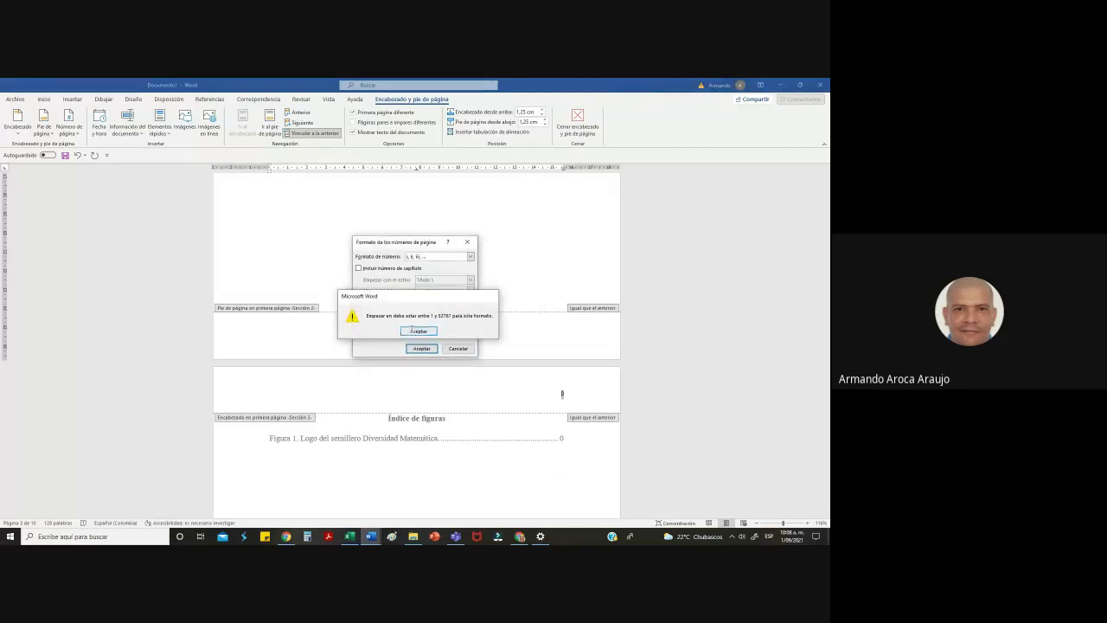
{"action": "left_click", "coordinate": [415, 331]}
{"action": "left_click", "coordinate": [363, 322]}
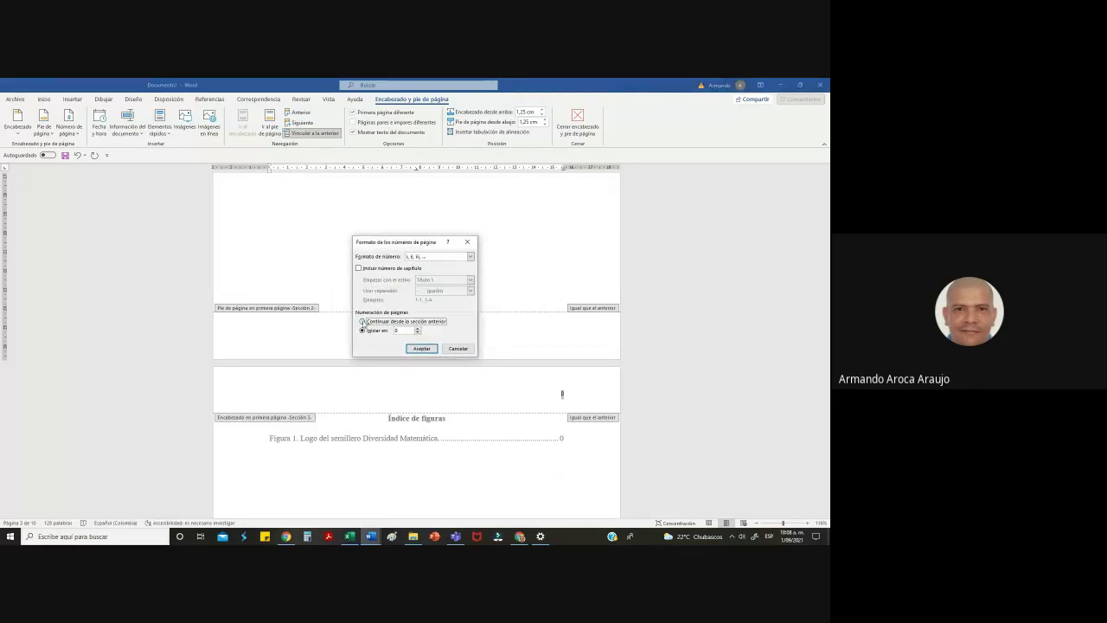
{"action": "left_click", "coordinate": [422, 349]}
Set the Índice de tablas section's header page number to the i, ii, iii format, continuing from the previous section
{"action": "scroll", "coordinate": [583, 421], "scroll_direction": "down", "scroll_amount": 3}
{"action": "scroll", "coordinate": [583, 421], "scroll_direction": "down", "scroll_amount": 3}
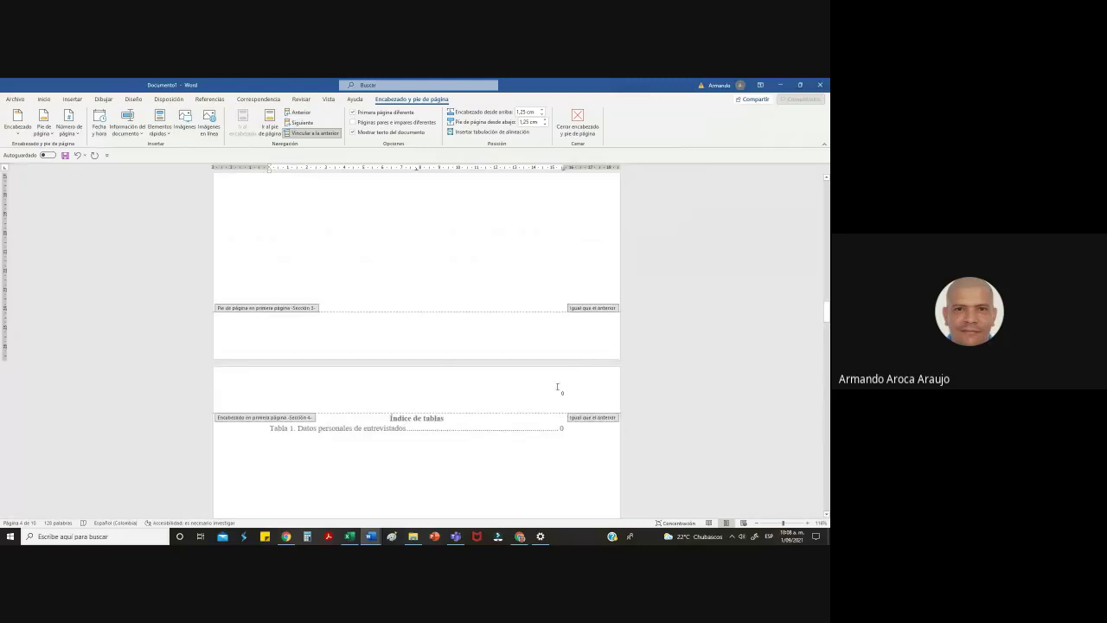
{"action": "right_click", "coordinate": [559, 391]}
{"action": "left_click", "coordinate": [605, 492]}
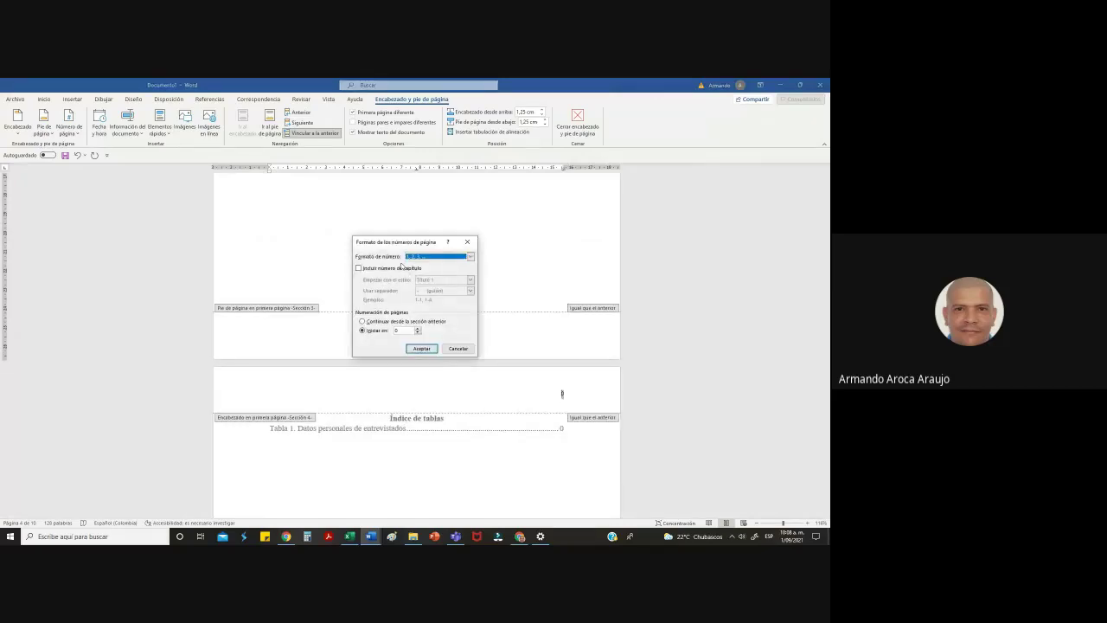
{"action": "left_click", "coordinate": [470, 257]}
{"action": "left_click", "coordinate": [432, 286]}
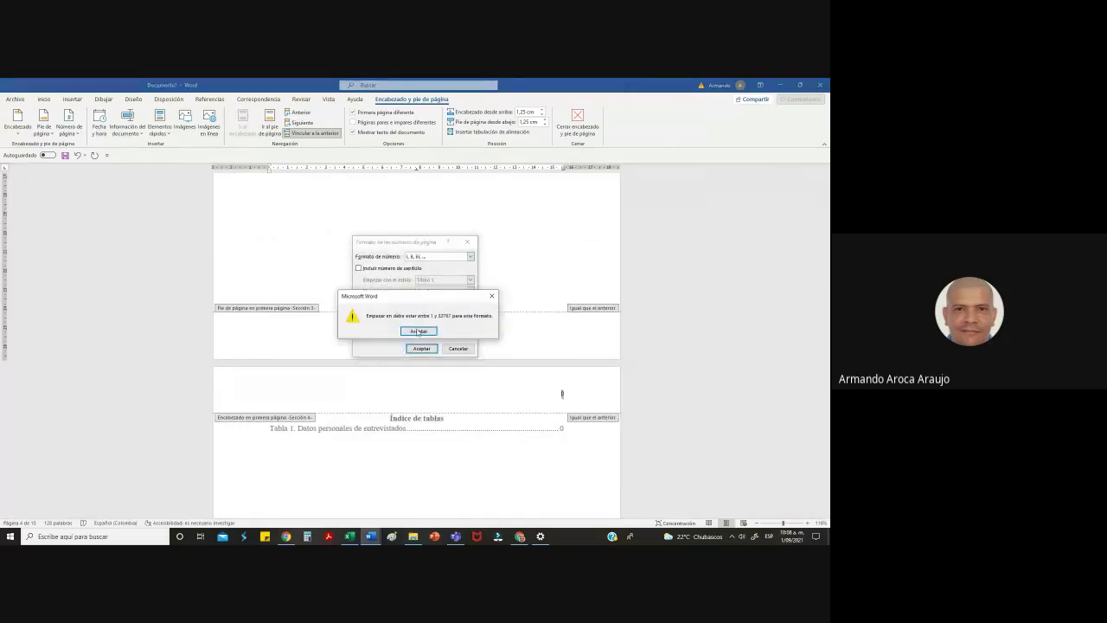
{"action": "key", "text": "Return"}
{"action": "left_click", "coordinate": [363, 321]}
{"action": "left_click", "coordinate": [421, 348]}
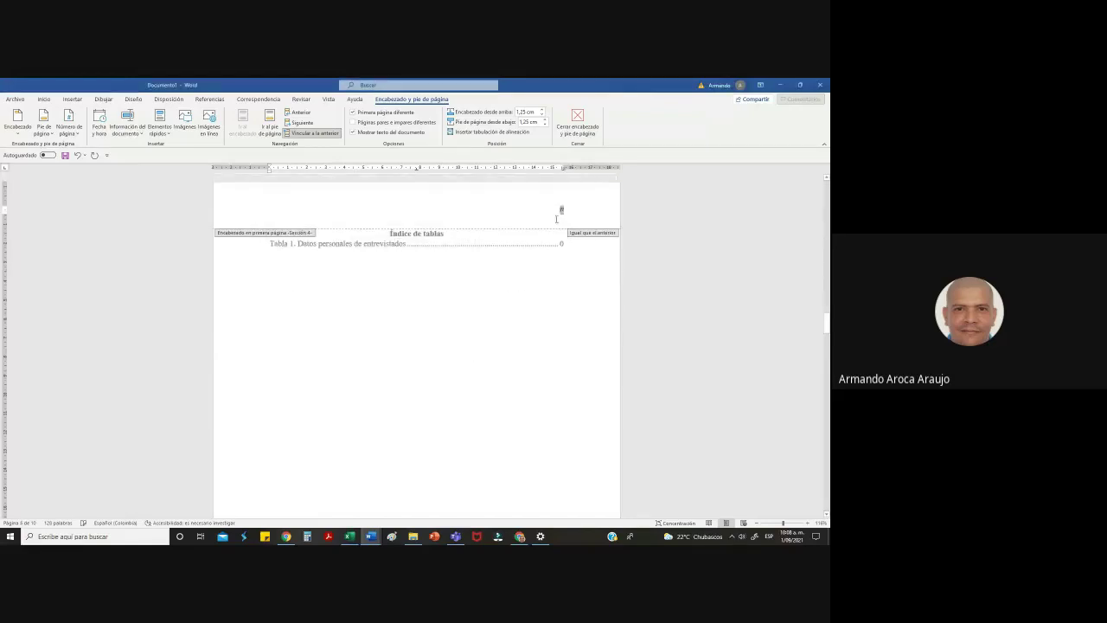
Leave header editing on the Resumen page and review the page numbers from there back through the indexes to the cover
{"action": "scroll", "coordinate": [560, 276], "scroll_direction": "down", "scroll_amount": 10}
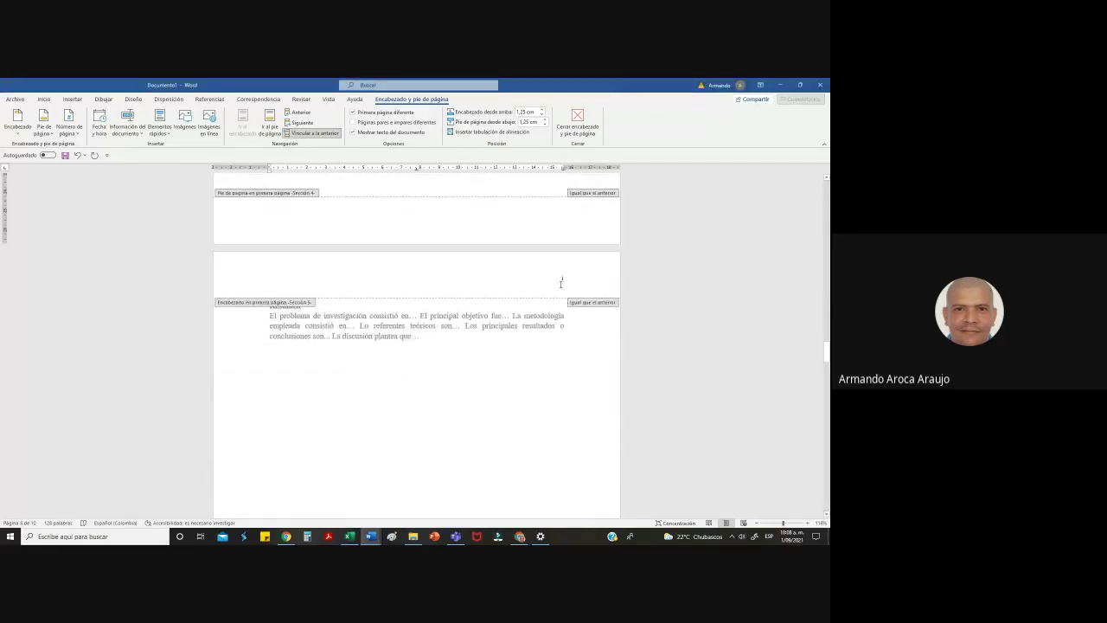
{"action": "double_click", "coordinate": [505, 358]}
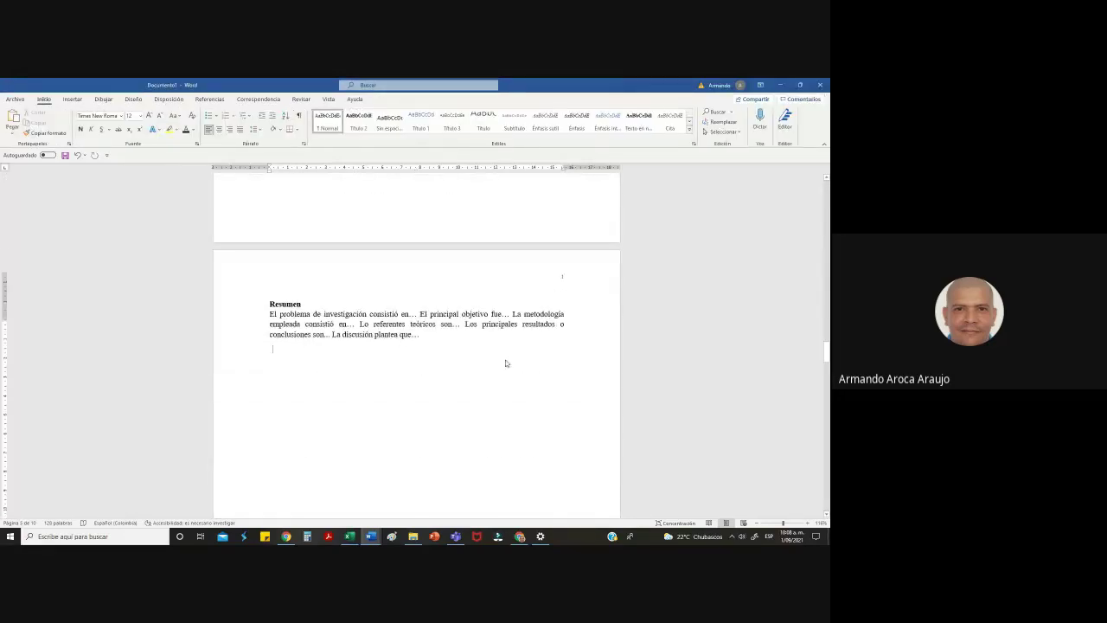
{"action": "scroll", "coordinate": [505, 358], "scroll_direction": "up", "scroll_amount": 5}
{"action": "scroll", "coordinate": [505, 358], "scroll_direction": "up", "scroll_amount": 5}
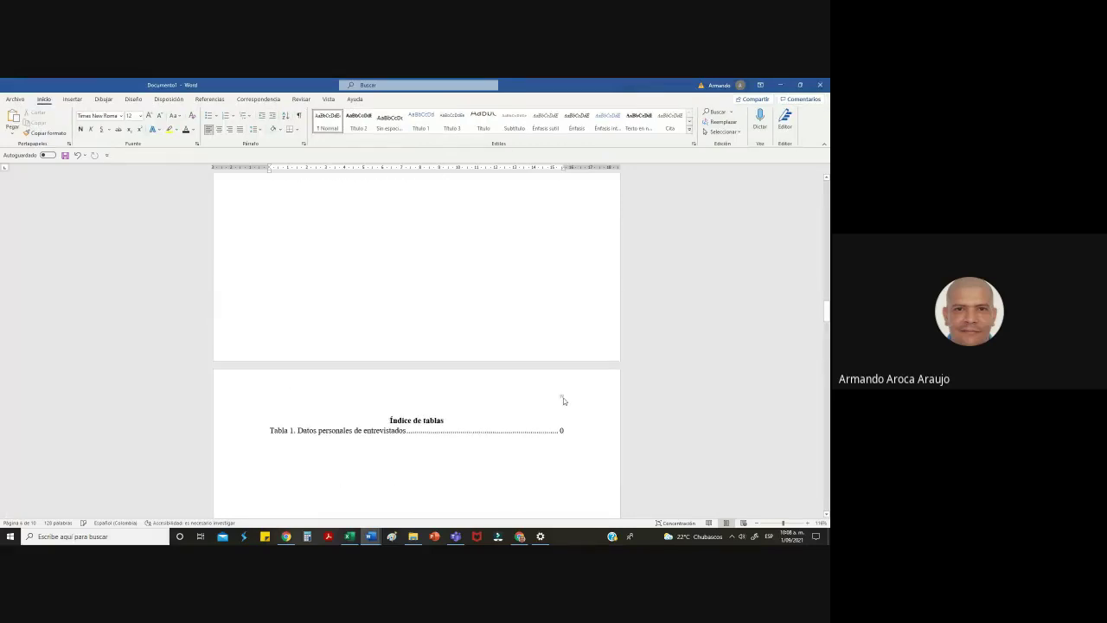
{"action": "scroll", "coordinate": [563, 401], "scroll_direction": "up", "scroll_amount": 13}
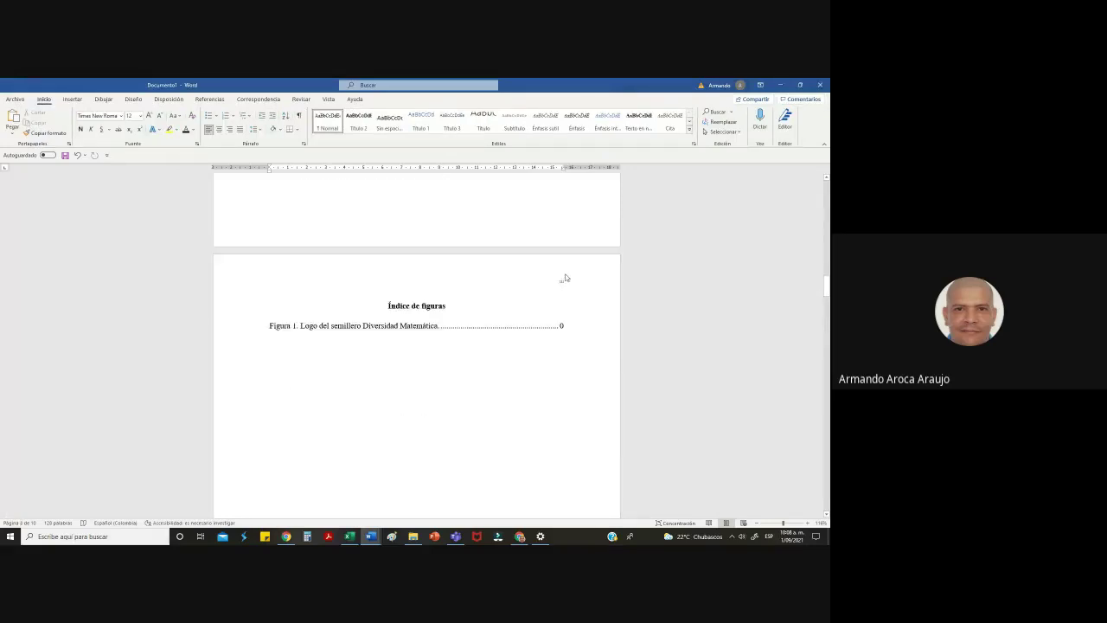
{"action": "scroll", "coordinate": [565, 277], "scroll_direction": "up", "scroll_amount": 10}
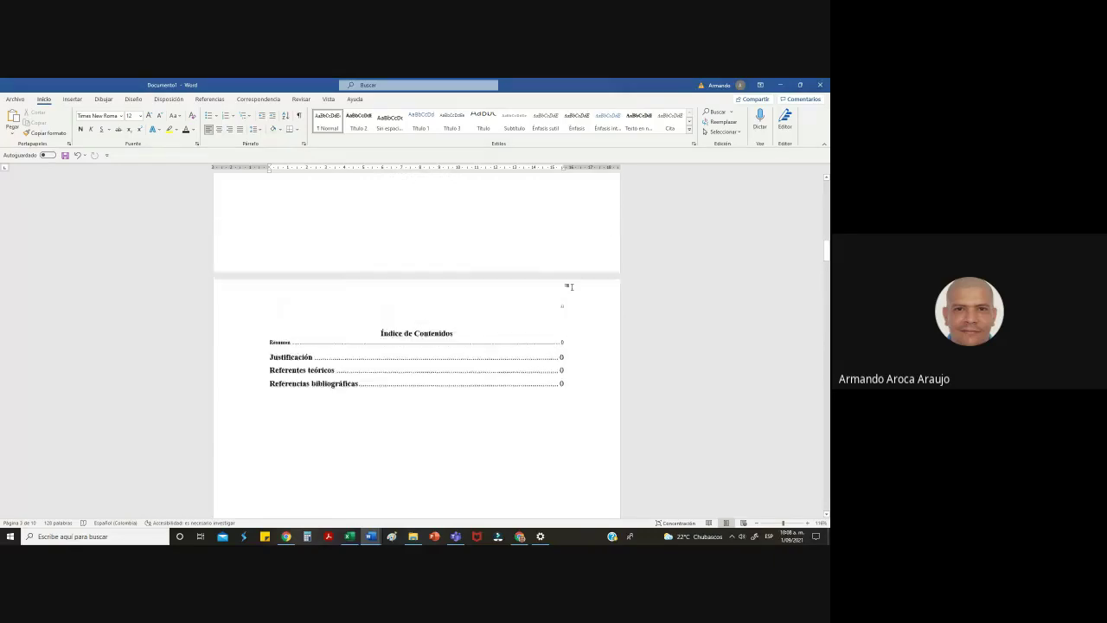
{"action": "scroll", "coordinate": [569, 287], "scroll_direction": "up", "scroll_amount": 10}
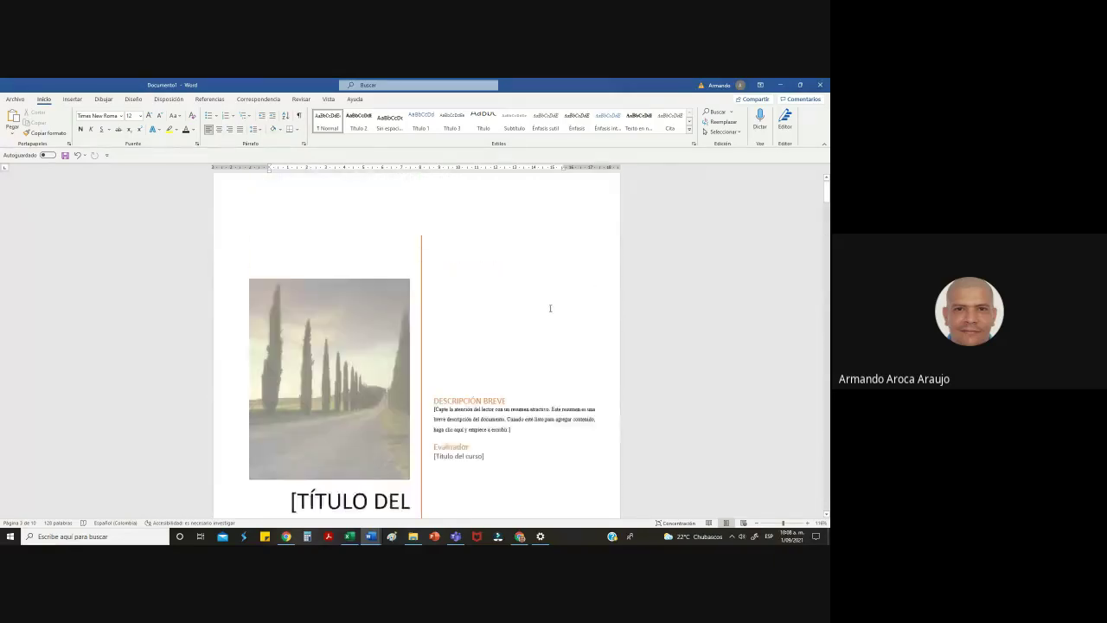
Update the entire Índice de Contenidos table, including its entries and page numbers
{"action": "scroll", "coordinate": [490, 286], "scroll_direction": "down", "scroll_amount": 10}
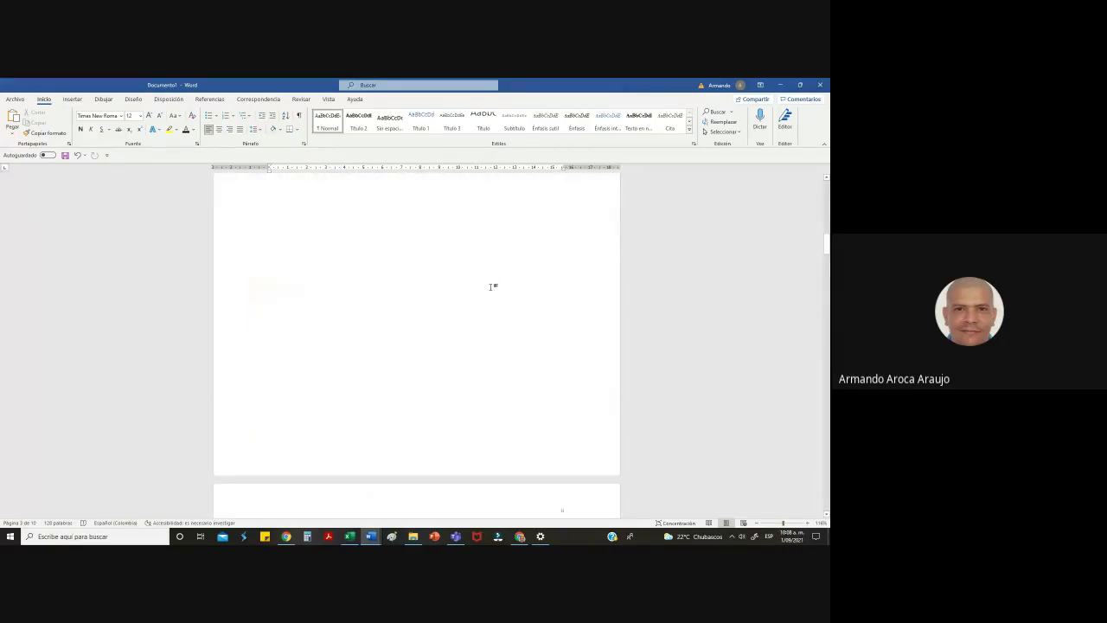
{"action": "scroll", "coordinate": [490, 286], "scroll_direction": "down", "scroll_amount": 3}
{"action": "scroll", "coordinate": [470, 285], "scroll_direction": "up", "scroll_amount": 1}
{"action": "left_click", "coordinate": [418, 294]}
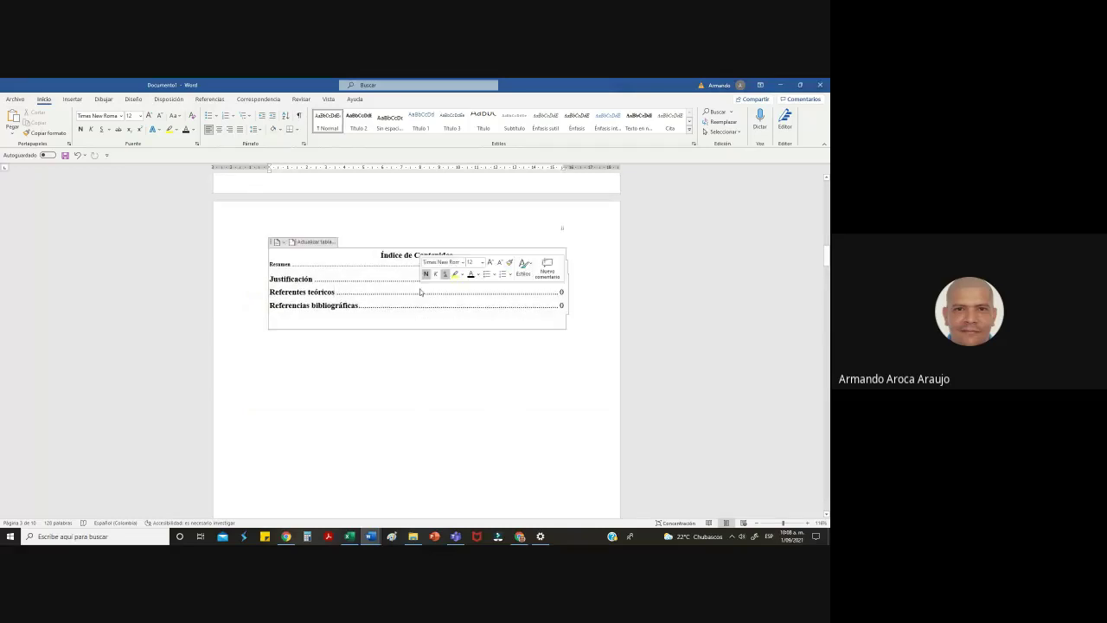
{"action": "right_click", "coordinate": [420, 292]}
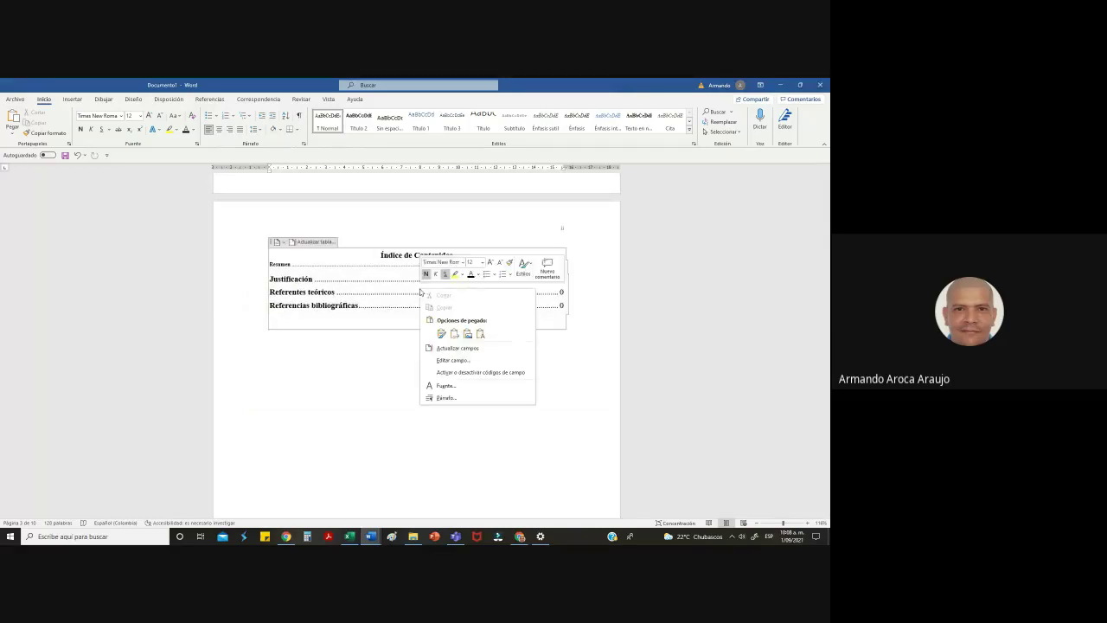
{"action": "left_click", "coordinate": [465, 350]}
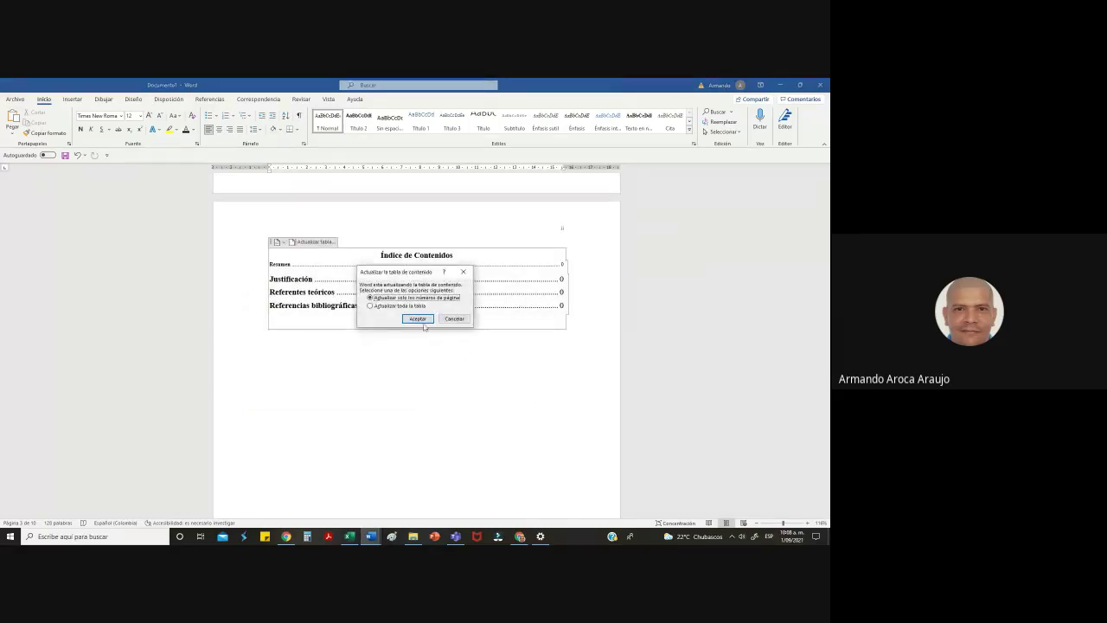
{"action": "left_click", "coordinate": [385, 305]}
{"action": "left_click", "coordinate": [418, 319]}
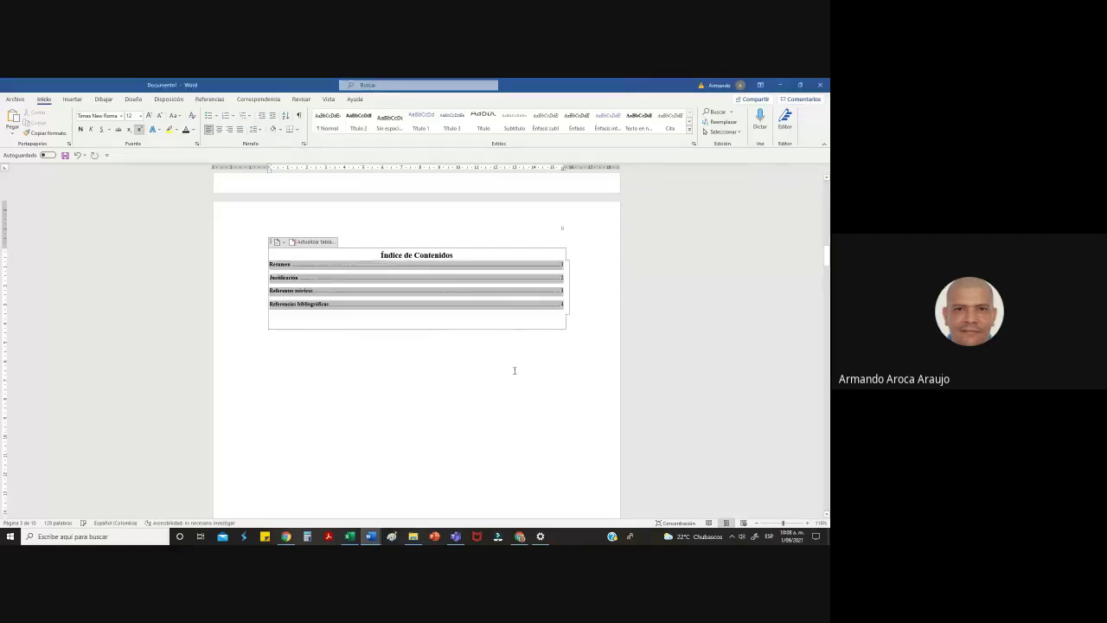
Select all entries of the Índice de Contenidos and remove their superscript formatting
{"action": "left_click", "coordinate": [599, 302]}
{"action": "left_click_drag", "start_coordinate": [563, 304], "coordinate": [269, 262]}
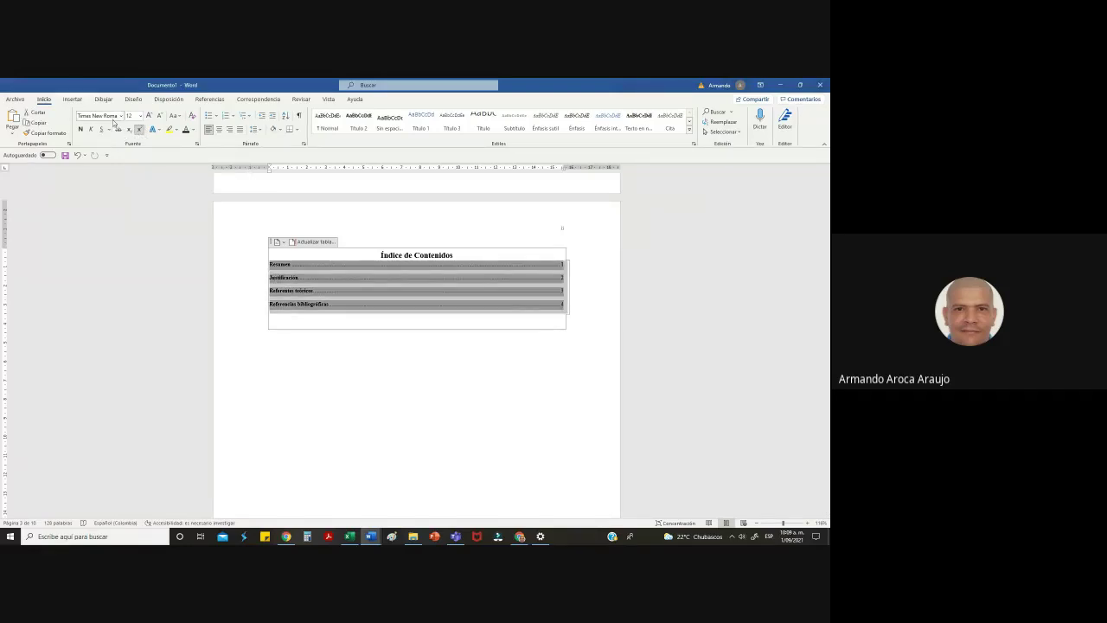
{"action": "left_click", "coordinate": [453, 370]}
Update the entire Índice de figuras table and remove the superscript formatting from its Figura 1 entry
{"action": "scroll", "coordinate": [454, 381], "scroll_direction": "down", "scroll_amount": 10}
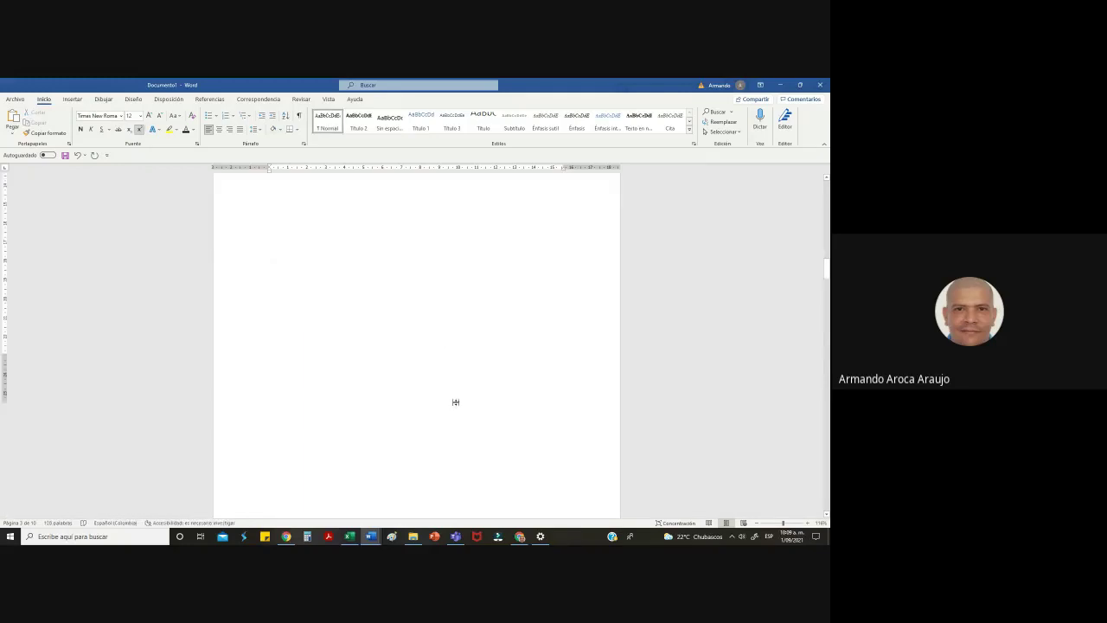
{"action": "scroll", "coordinate": [458, 395], "scroll_direction": "down", "scroll_amount": 1}
{"action": "right_click", "coordinate": [484, 319]}
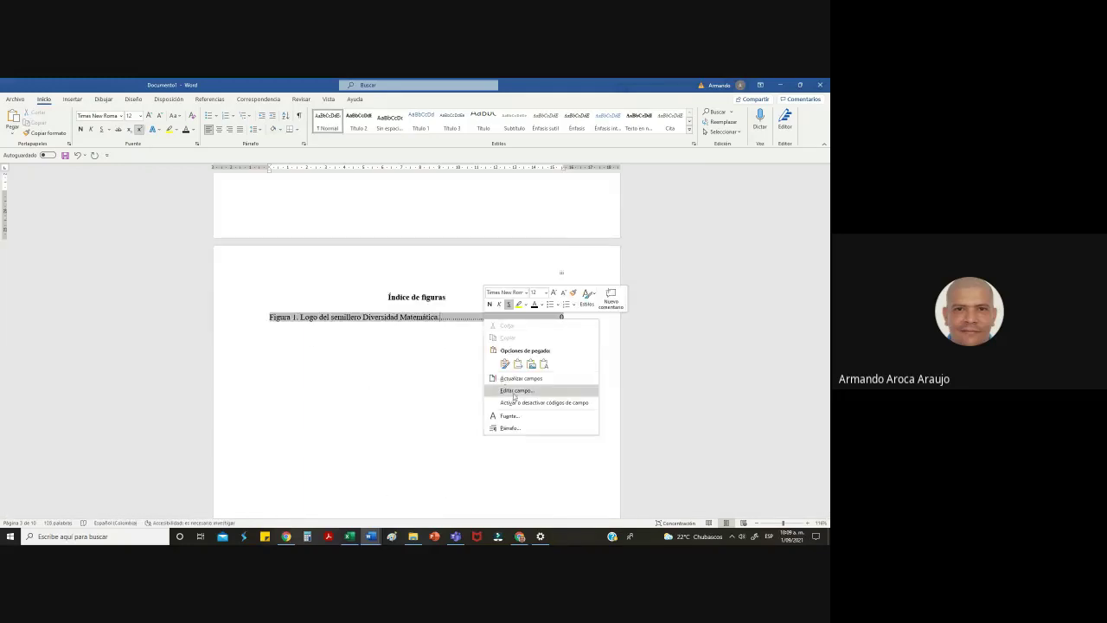
{"action": "left_click", "coordinate": [496, 378]}
{"action": "left_click", "coordinate": [402, 305]}
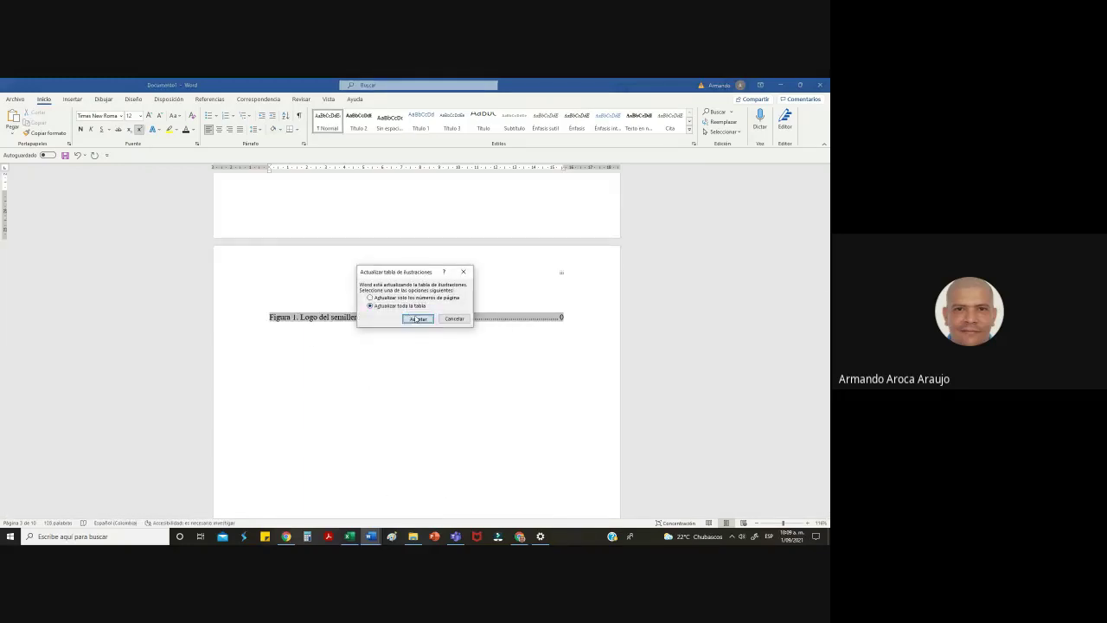
{"action": "left_click", "coordinate": [417, 318]}
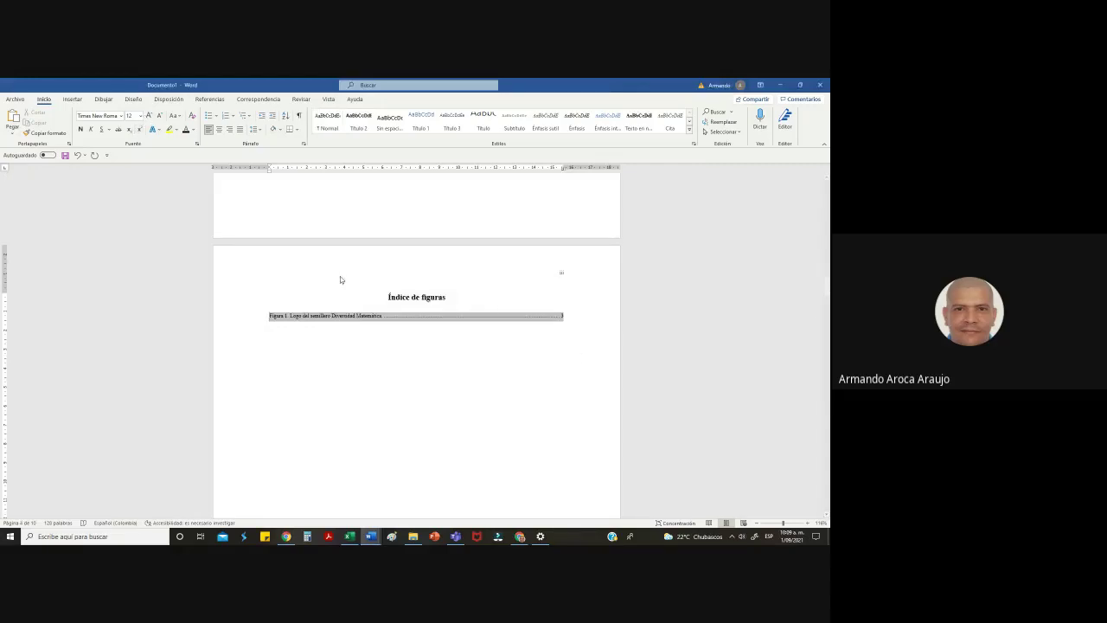
{"action": "triple_click", "coordinate": [324, 317]}
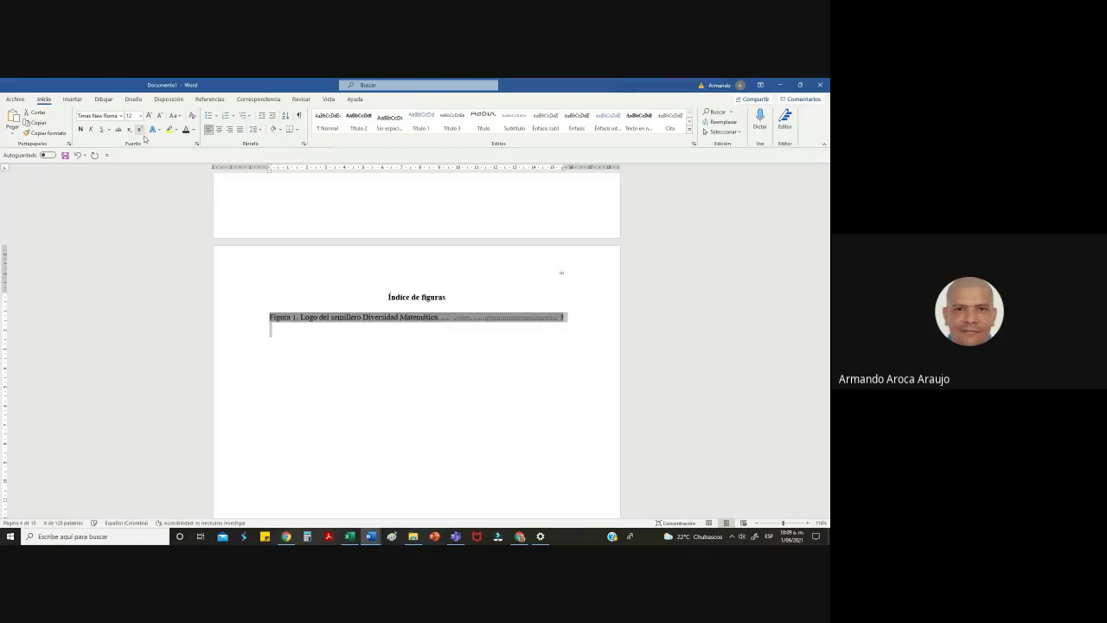
Update the entire Índice de tablas and remove the superscript formatting from its Tabla 1 entry
{"action": "left_click", "coordinate": [327, 365]}
{"action": "scroll", "coordinate": [329, 383], "scroll_direction": "down", "scroll_amount": 10}
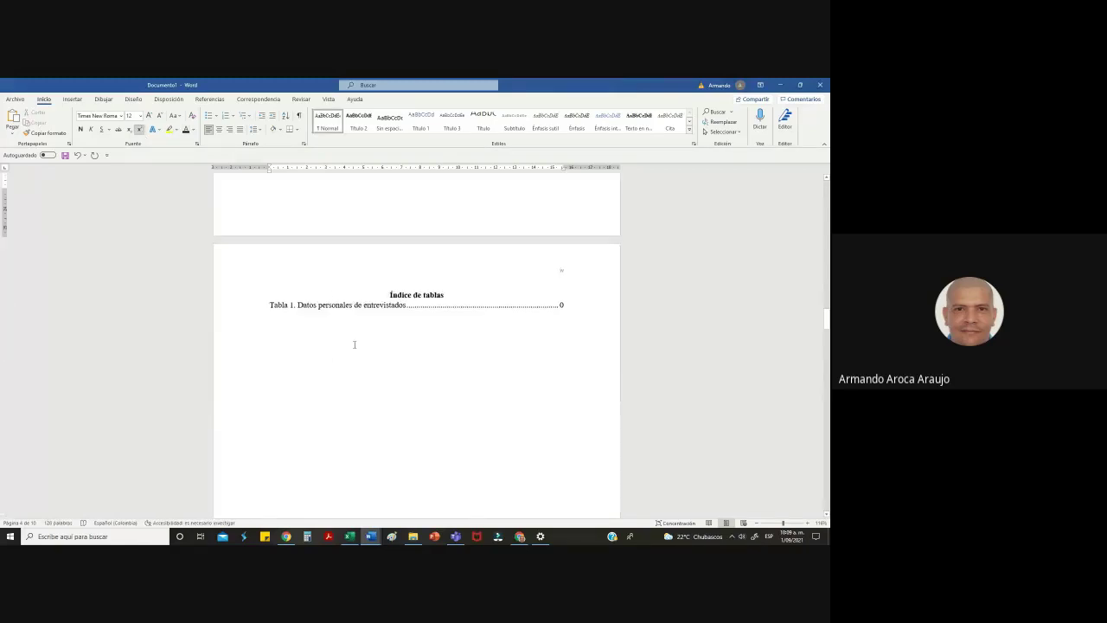
{"action": "right_click", "coordinate": [545, 306]}
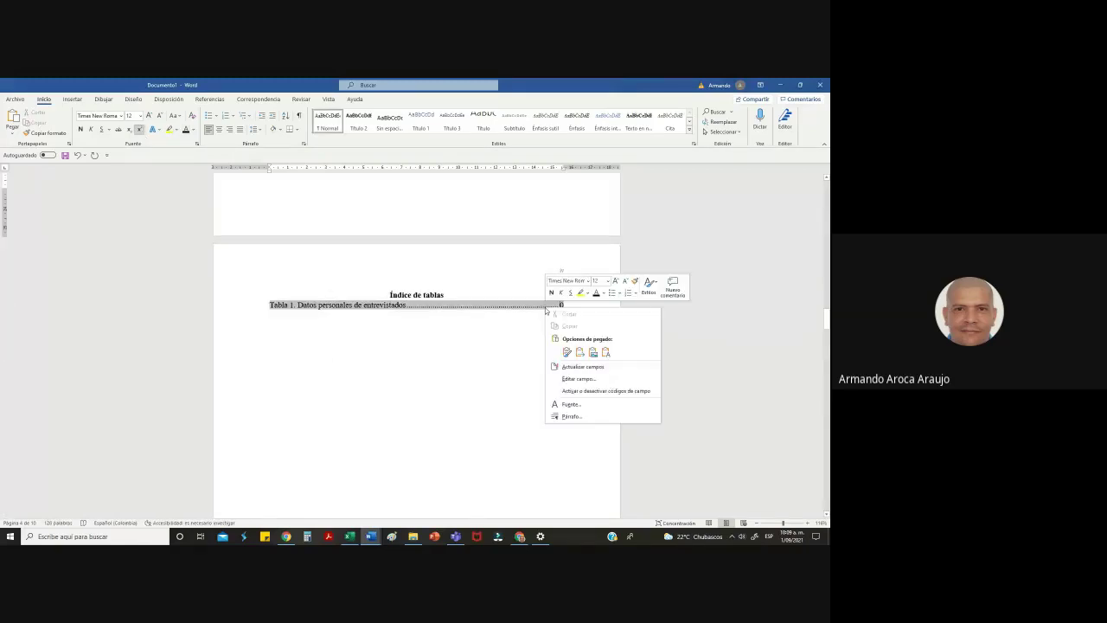
{"action": "left_click", "coordinate": [603, 368]}
{"action": "left_click", "coordinate": [415, 318]}
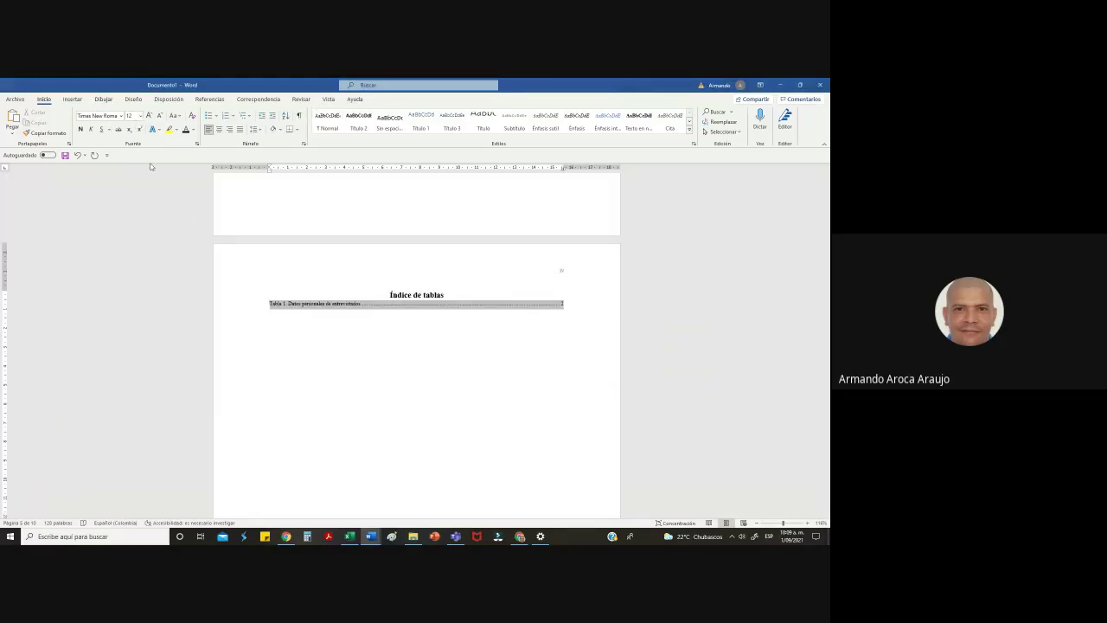
{"action": "triple_click", "coordinate": [401, 307]}
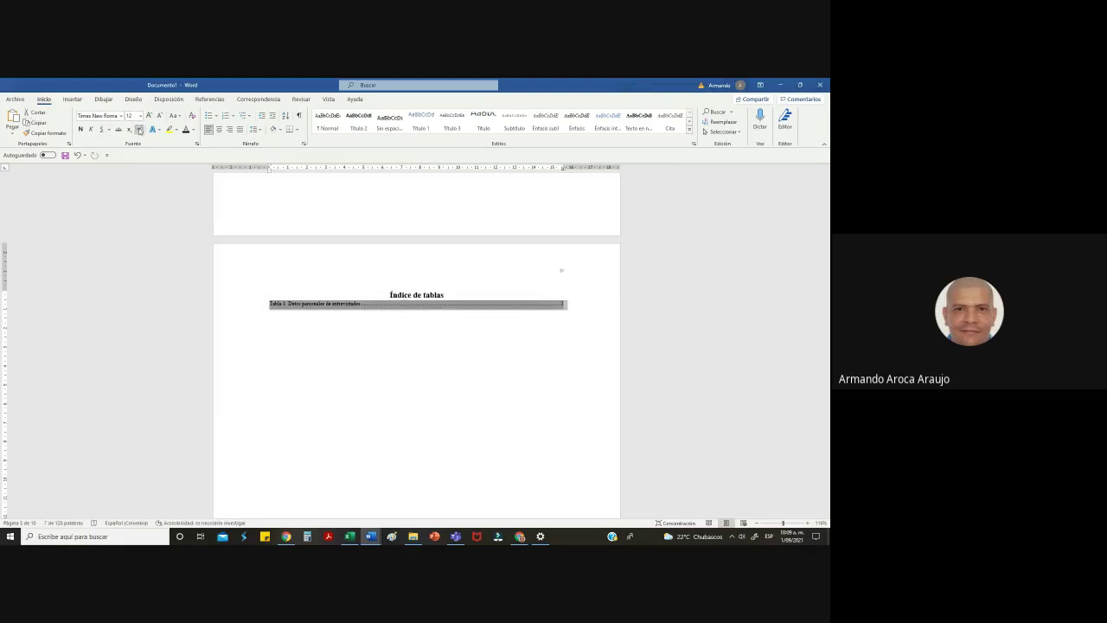
{"action": "left_click", "coordinate": [401, 366]}
Insert short lines of random filler text between the Justificación heading and Tabla 1, pushing the table onto the next page
{"action": "scroll", "coordinate": [433, 366], "scroll_direction": "down", "scroll_amount": 10}
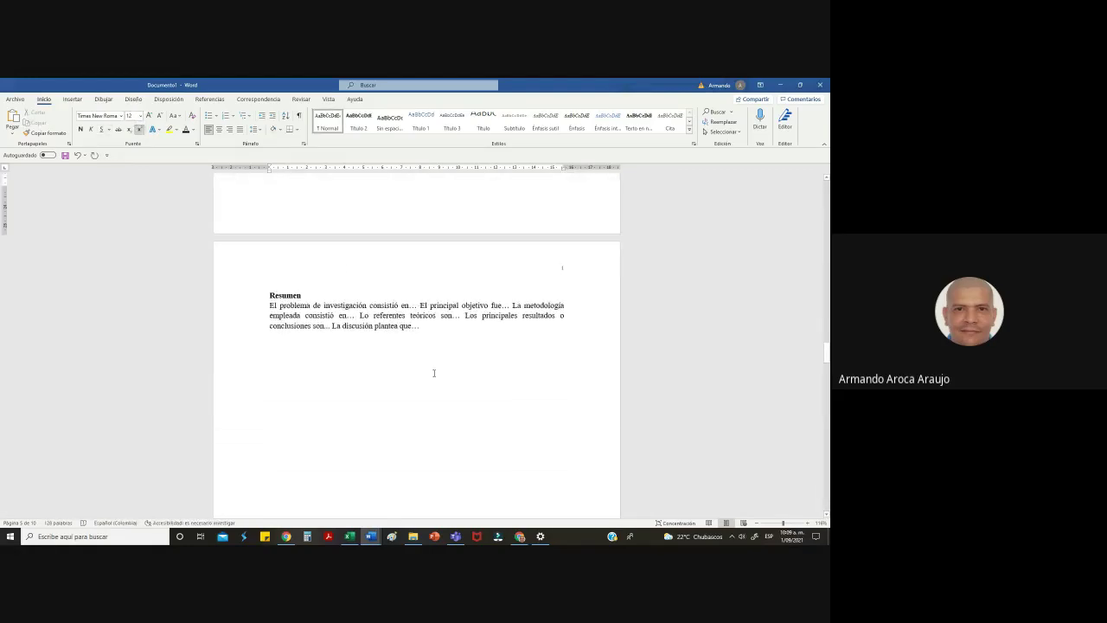
{"action": "scroll", "coordinate": [434, 372], "scroll_direction": "up", "scroll_amount": 10}
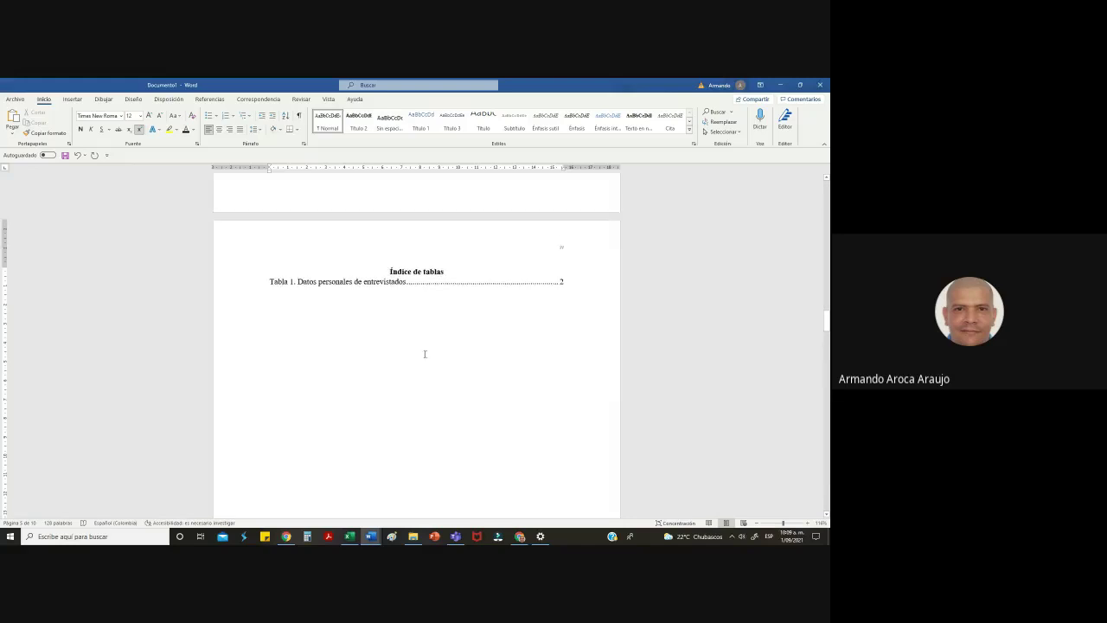
{"action": "scroll", "coordinate": [566, 311], "scroll_direction": "down", "scroll_amount": 20}
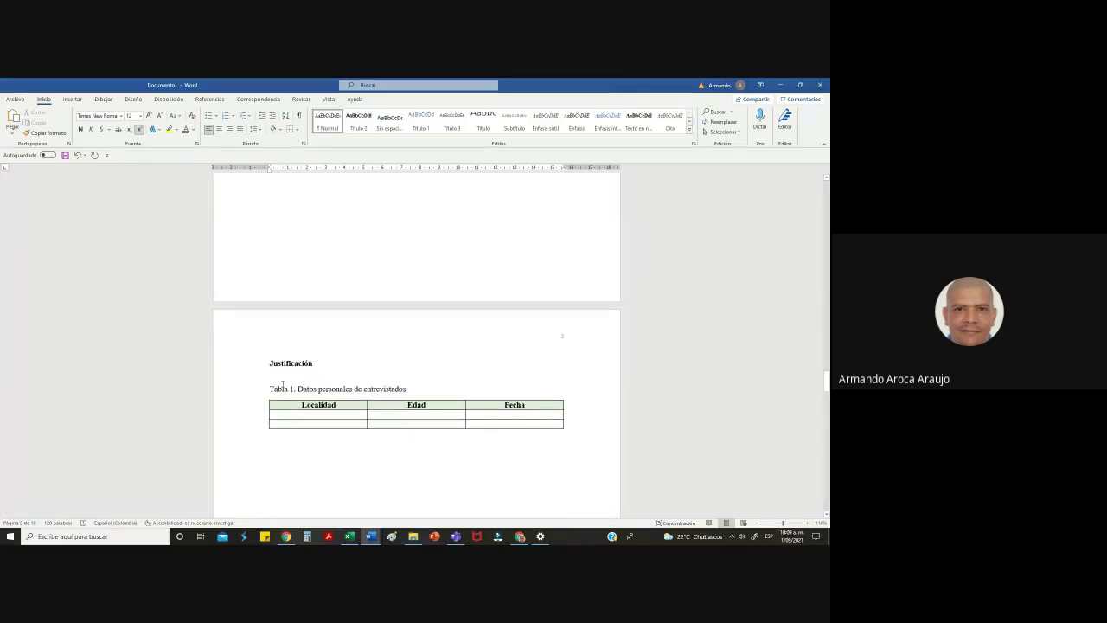
{"action": "scroll", "coordinate": [282, 384], "scroll_direction": "down", "scroll_amount": 3}
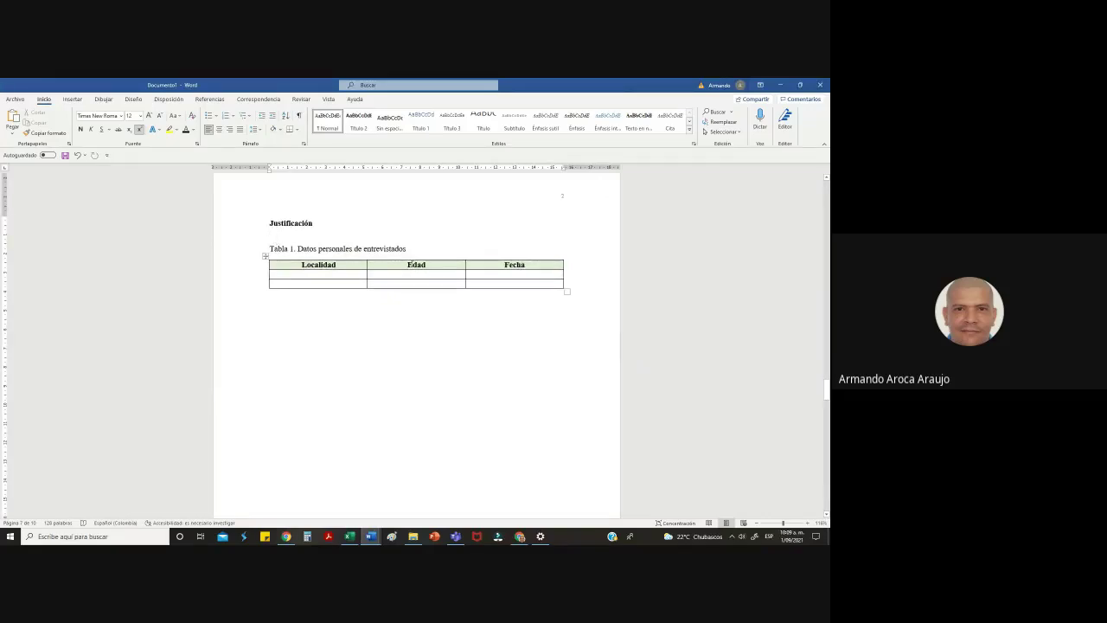
{"action": "type", "text": "f sg sh sh fk dfh dfh dfh "}
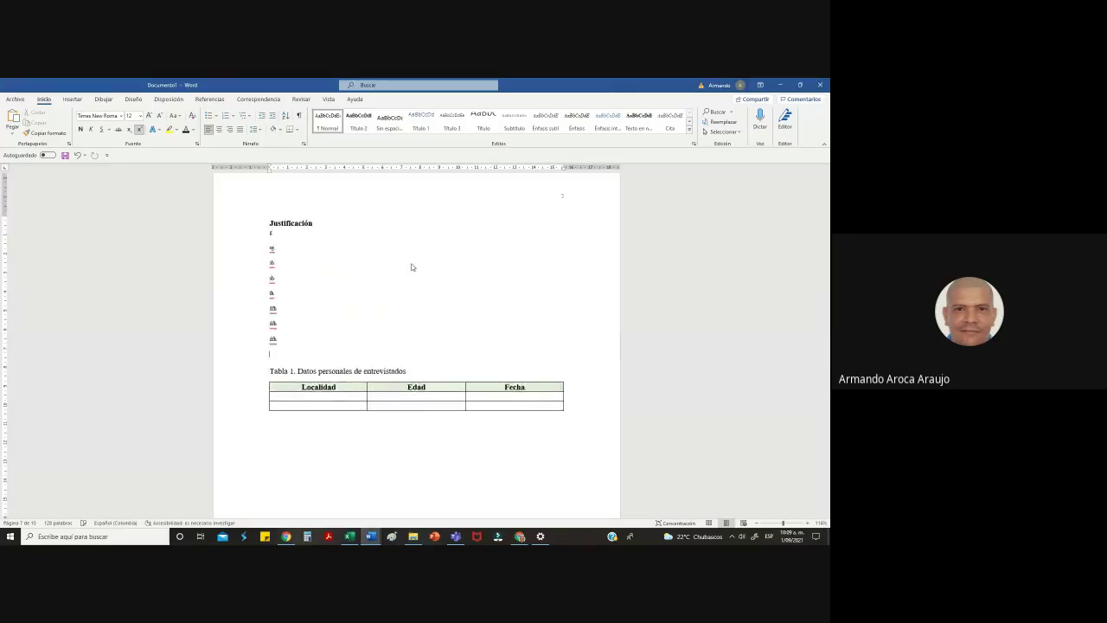
{"action": "type", "text": "dk k sdfh dgj   fj  r  "}
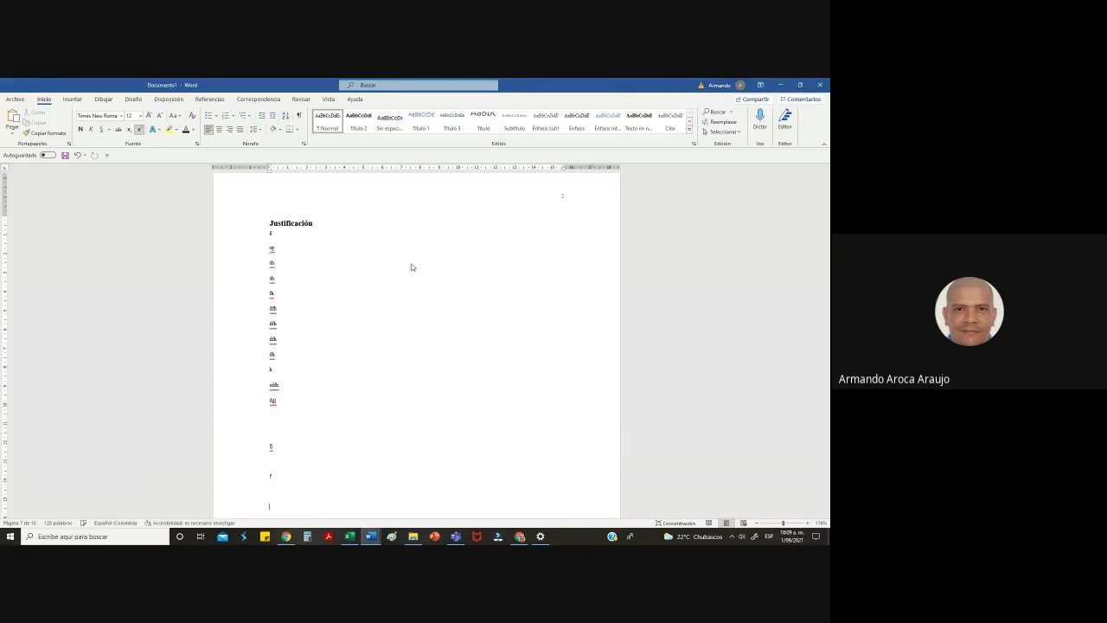
{"action": "type", "text": "  j"}
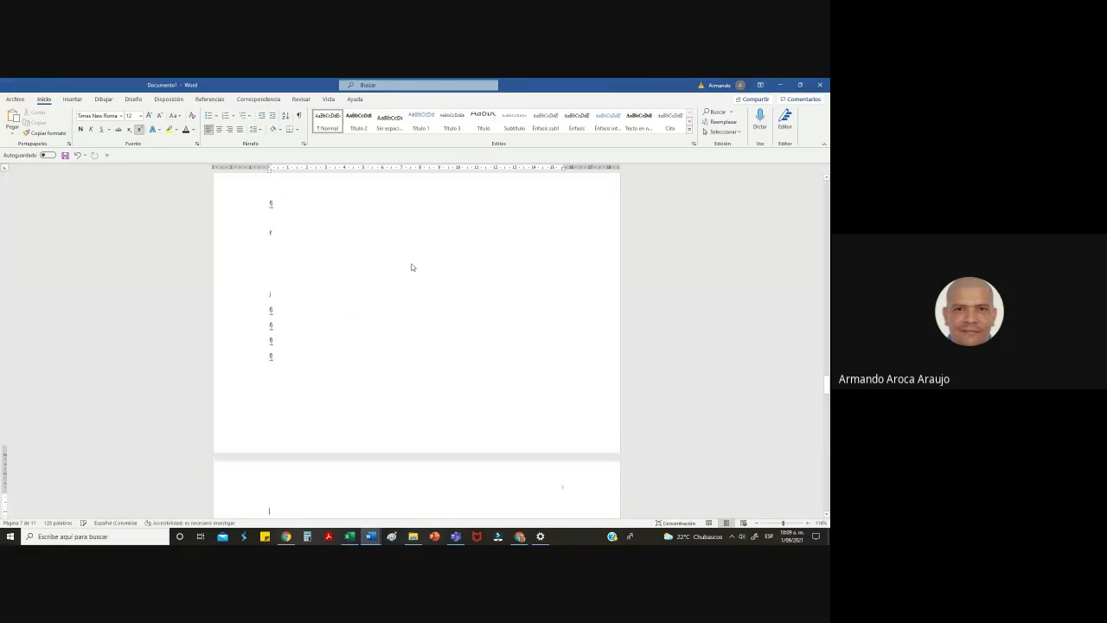
{"action": "type", "text": " fj fj fj fj        j"}
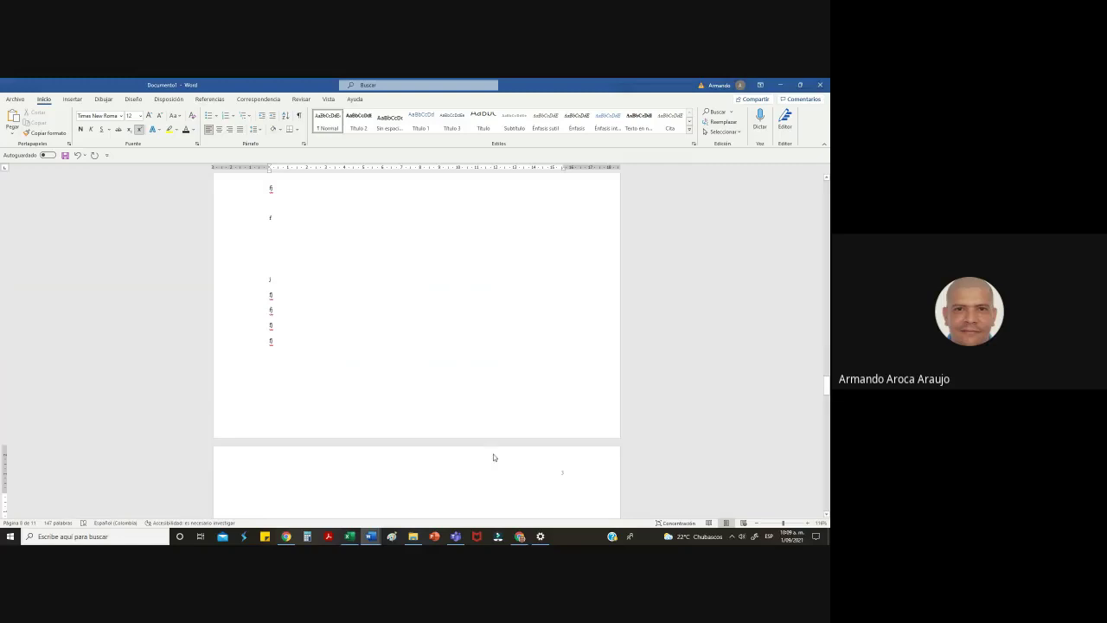
Update the entire Índice de tablas again to refresh the page number of the moved Tabla 1
{"action": "scroll", "coordinate": [563, 467], "scroll_direction": "down", "scroll_amount": 10}
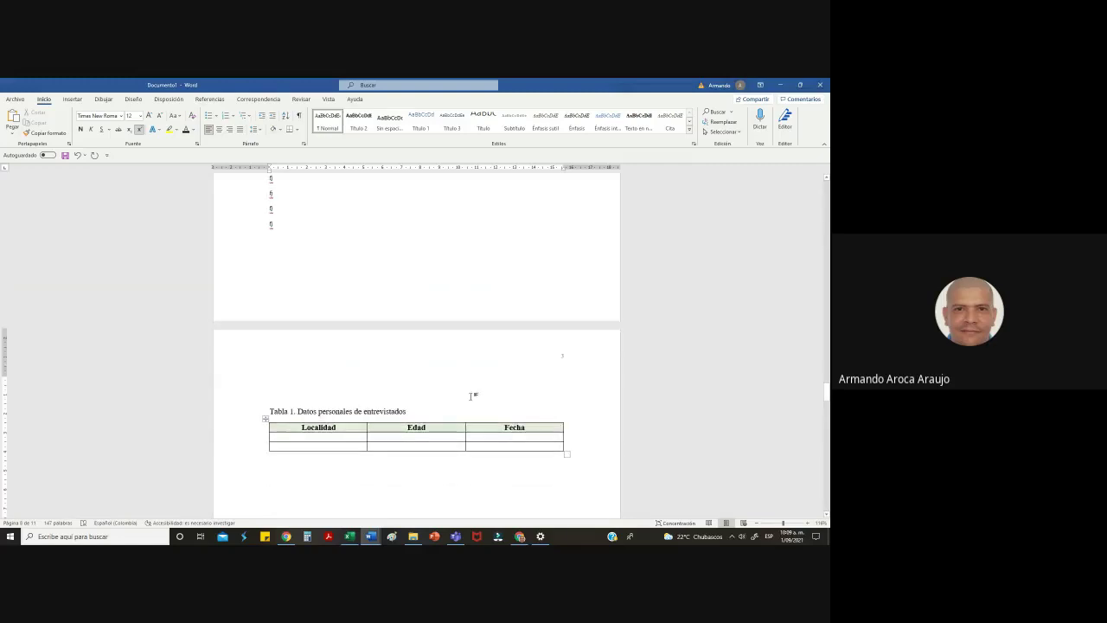
{"action": "scroll", "coordinate": [472, 396], "scroll_direction": "up", "scroll_amount": 10}
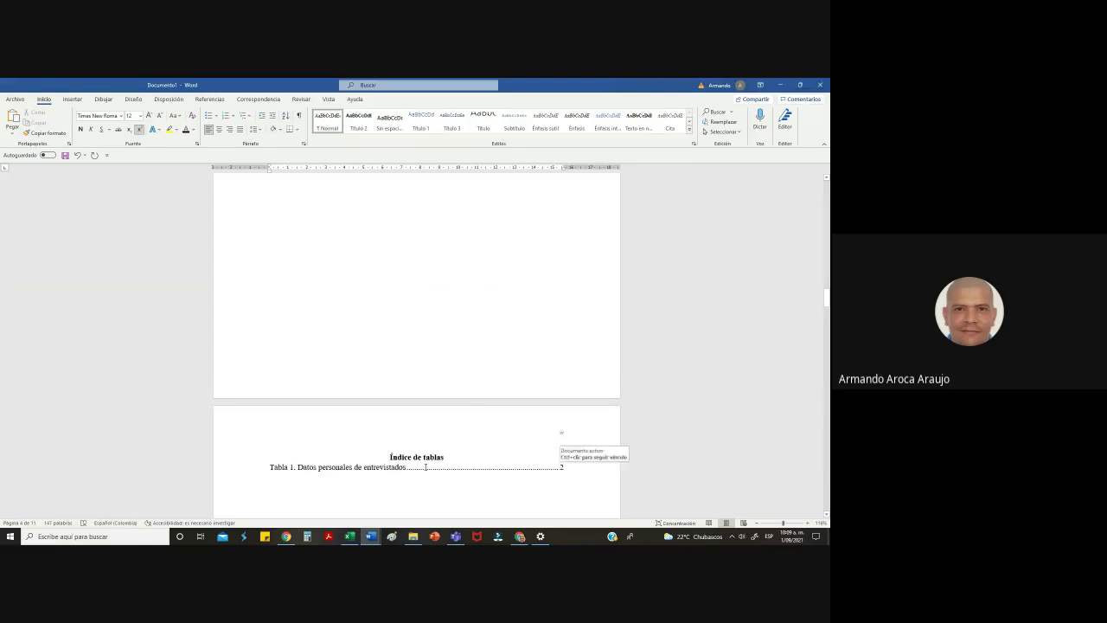
{"action": "right_click", "coordinate": [425, 469]}
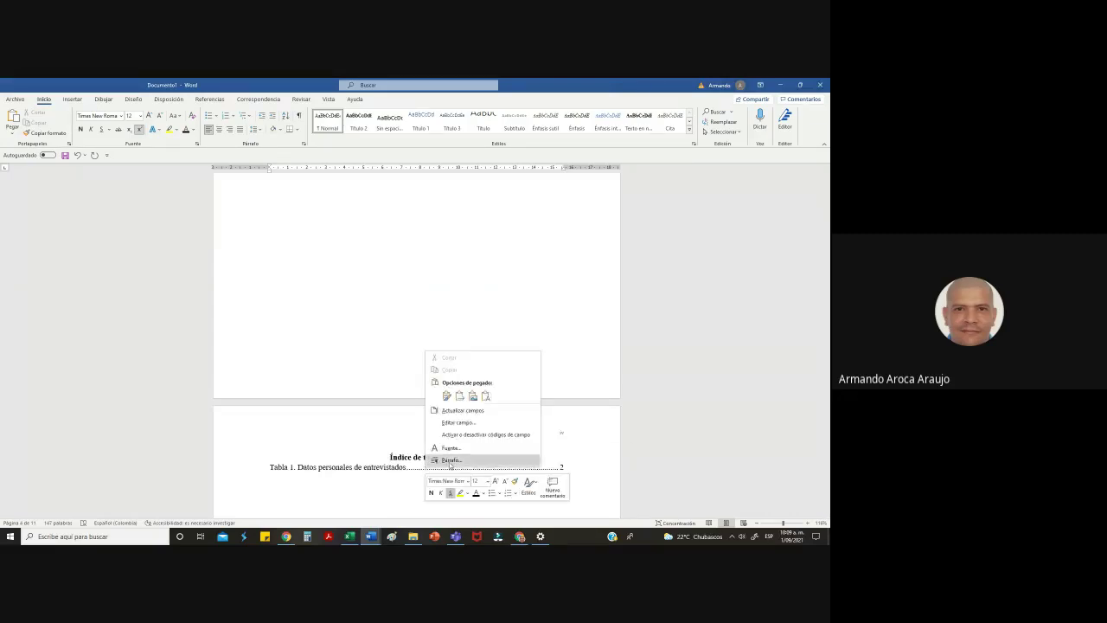
{"action": "left_click", "coordinate": [458, 410]}
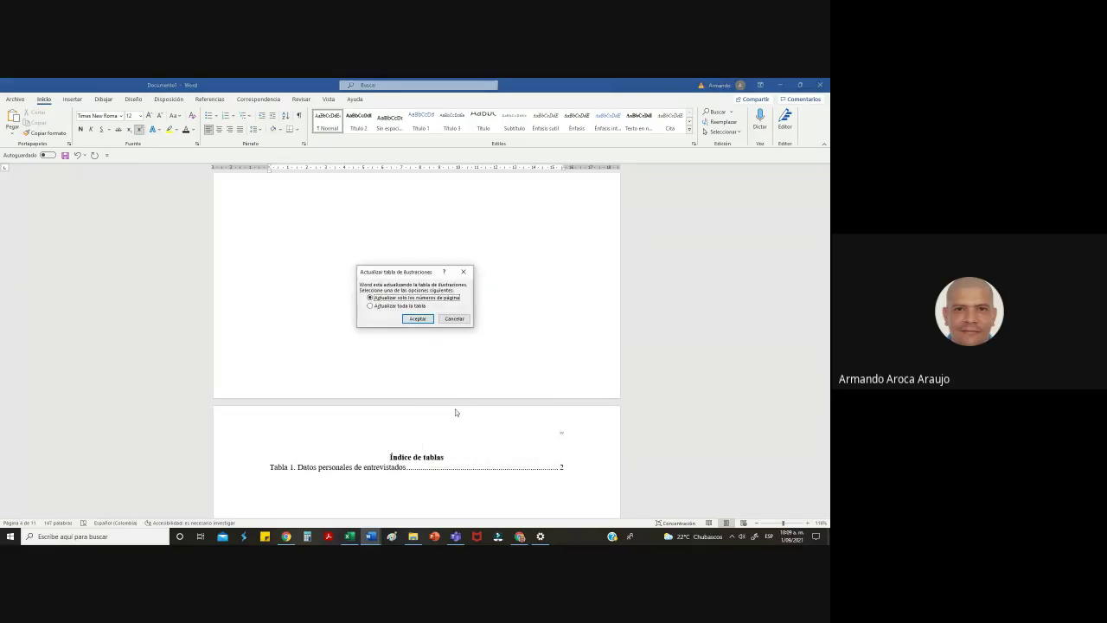
{"action": "left_click", "coordinate": [398, 307]}
{"action": "left_click", "coordinate": [418, 319]}
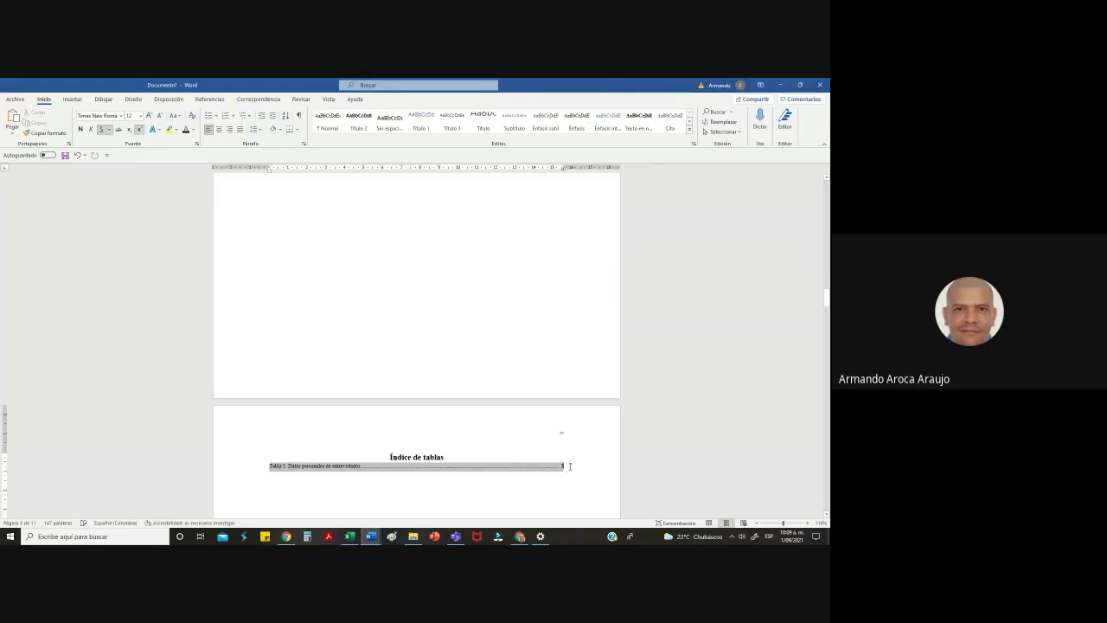
{"action": "left_click", "coordinate": [537, 477]}
{"action": "scroll", "coordinate": [534, 476], "scroll_direction": "up", "scroll_amount": 3}
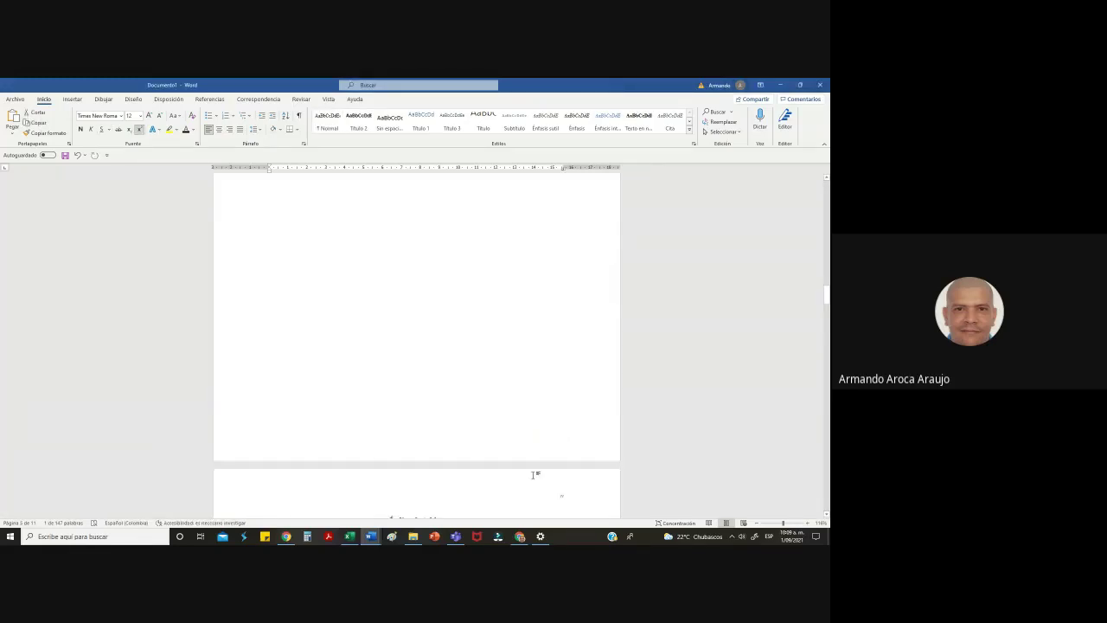
Review the pages back to the Contraportada, then switch to Google Classroom and read the Clase 3 assignment's required sections
{"action": "scroll", "coordinate": [533, 475], "scroll_direction": "up", "scroll_amount": 10}
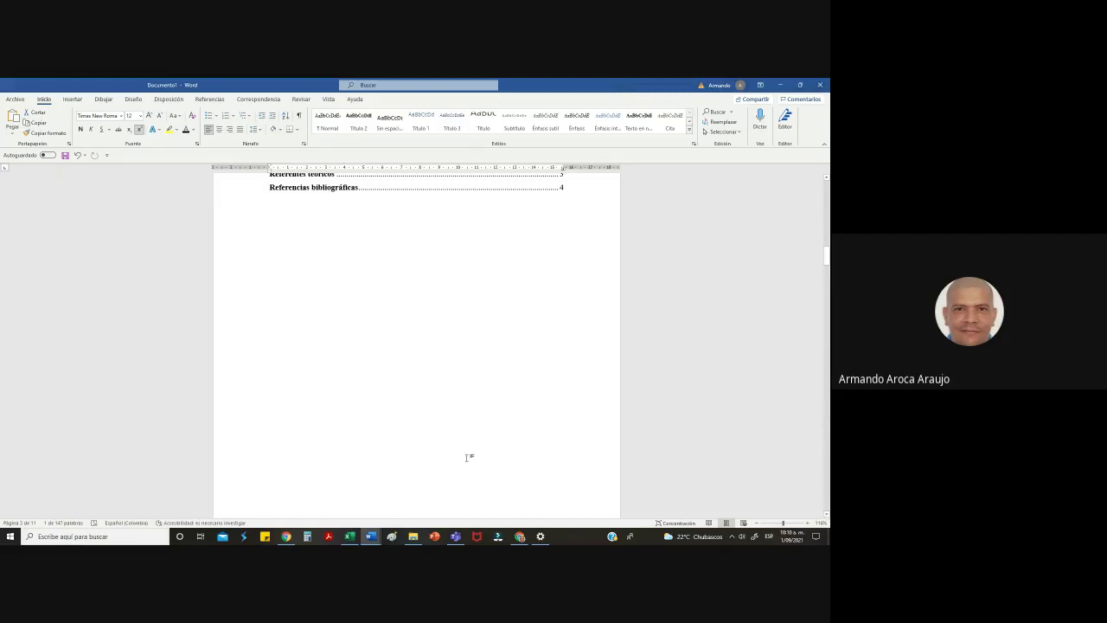
{"action": "left_click", "coordinate": [370, 536]}
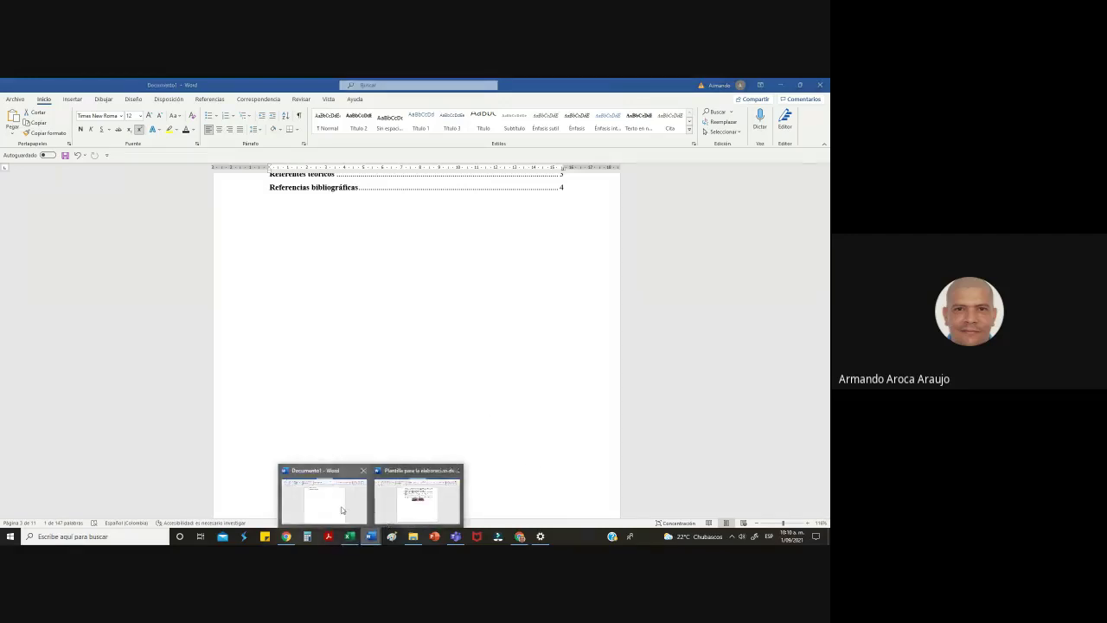
{"action": "left_click", "coordinate": [342, 511]}
{"action": "scroll", "coordinate": [455, 403], "scroll_direction": "up", "scroll_amount": 6}
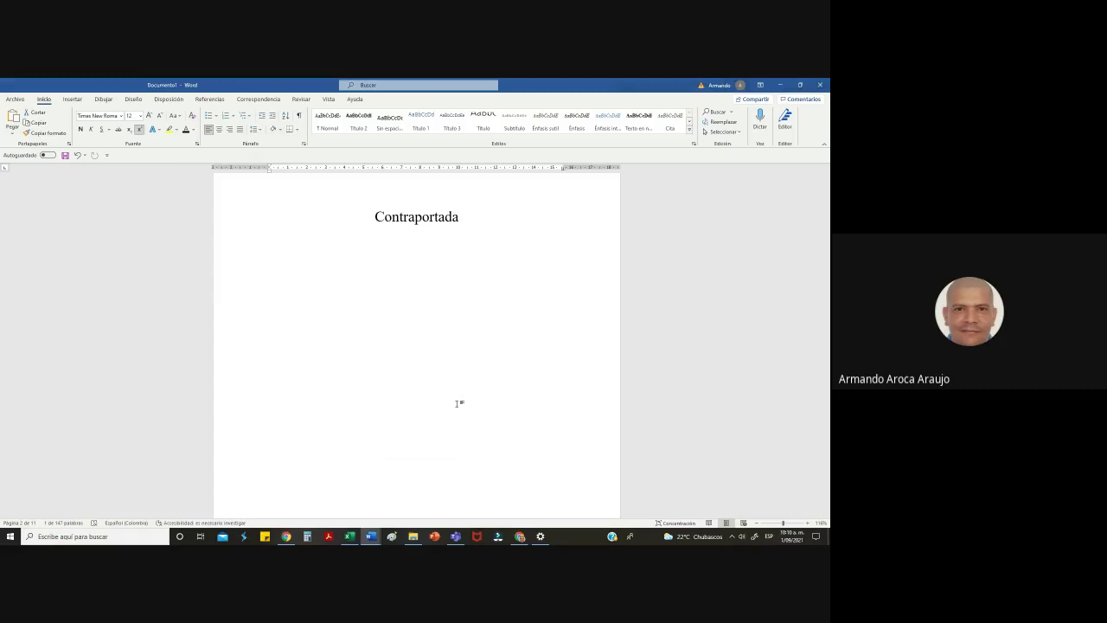
{"action": "mouse_move", "coordinate": [370, 537]}
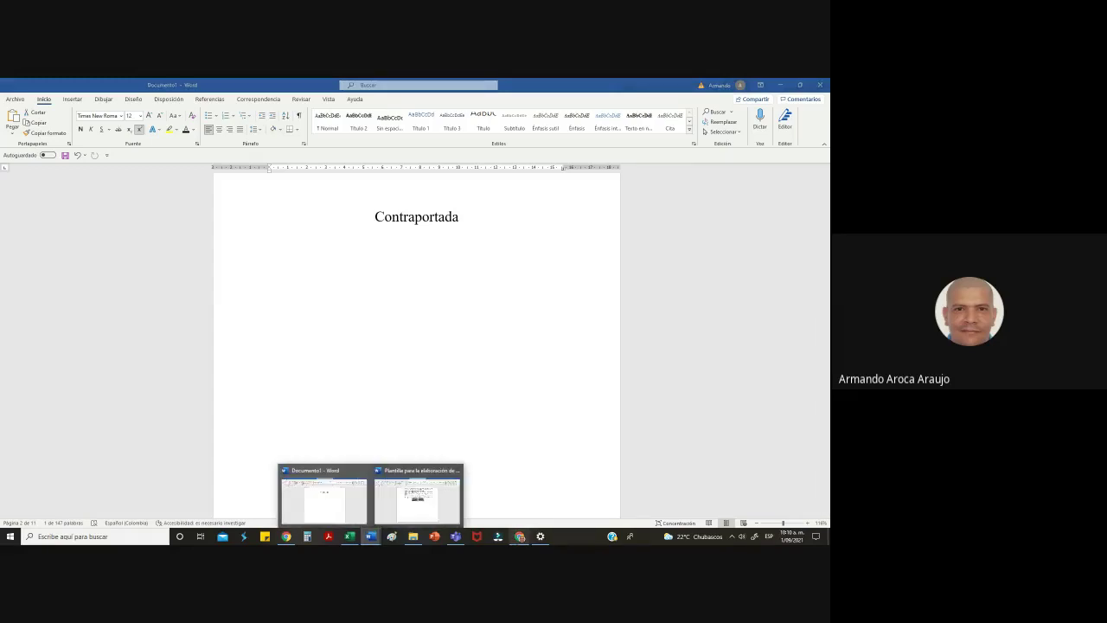
{"action": "left_click", "coordinate": [518, 537]}
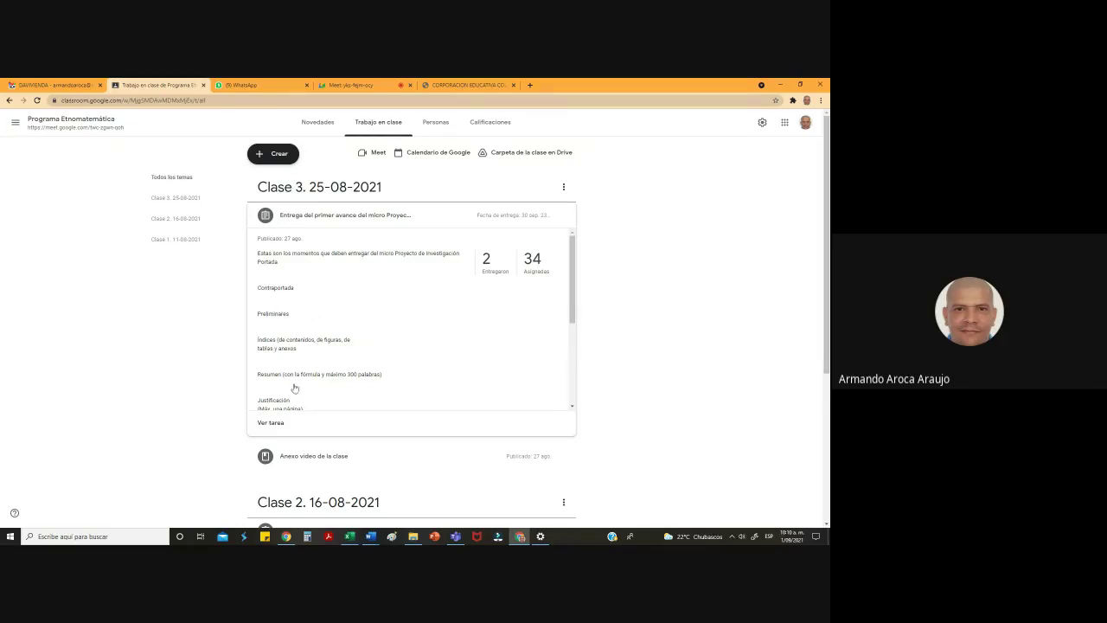
{"action": "scroll", "coordinate": [385, 372], "scroll_direction": "down", "scroll_amount": 1}
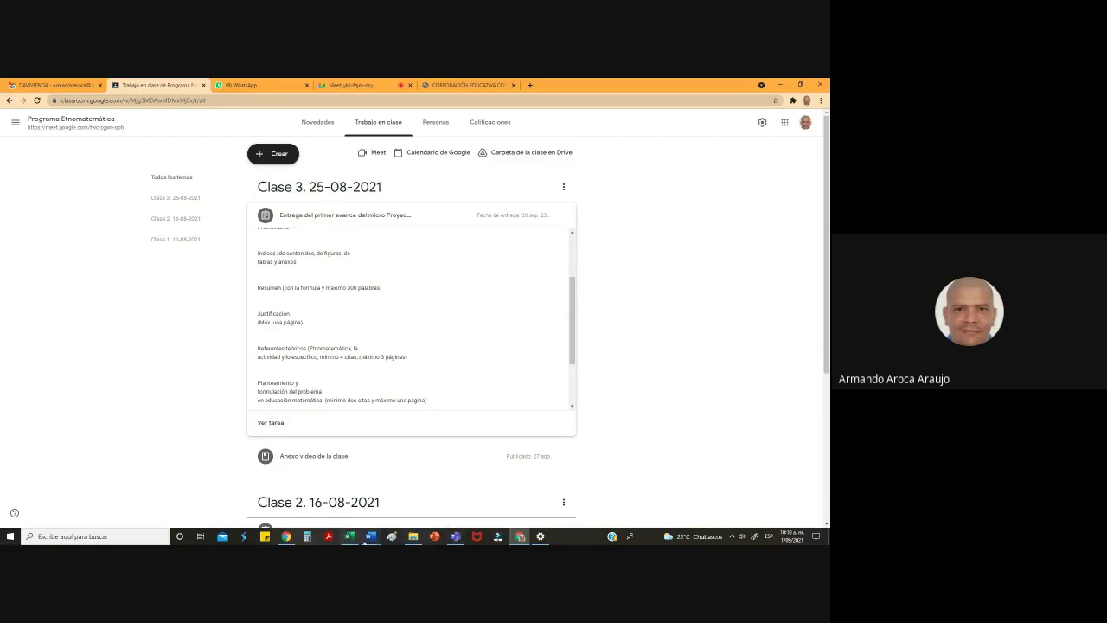
Return to the Word document Documento1 and copy the template paragraph under the Resumen heading
{"action": "mouse_move", "coordinate": [371, 535]}
{"action": "left_click", "coordinate": [339, 519]}
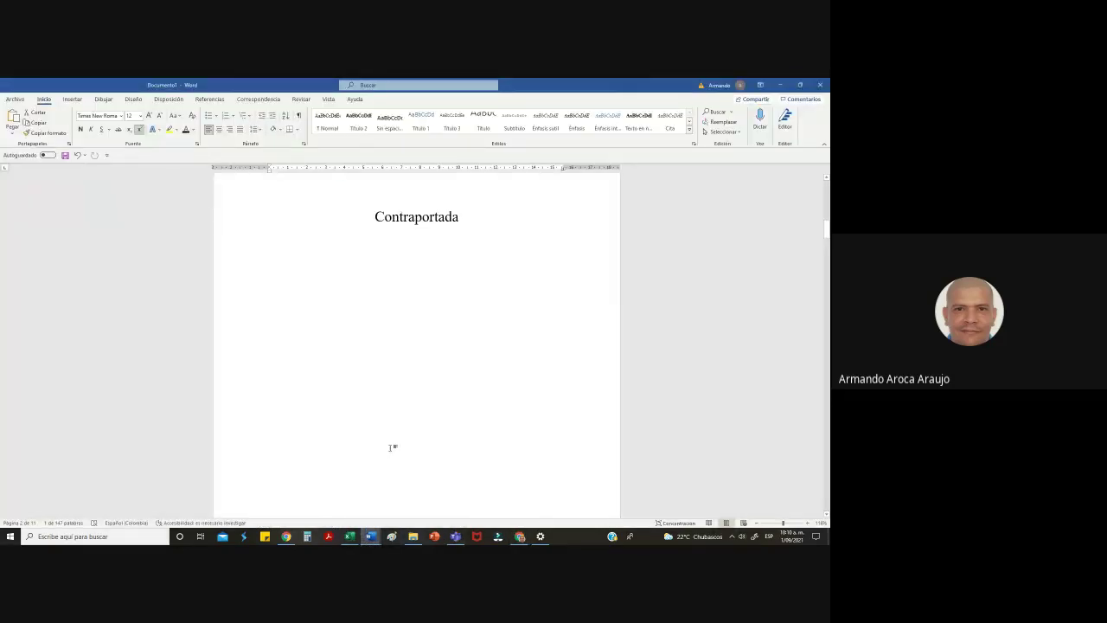
{"action": "scroll", "coordinate": [390, 448], "scroll_direction": "down", "scroll_amount": 10}
{"action": "scroll", "coordinate": [382, 486], "scroll_direction": "down", "scroll_amount": 15}
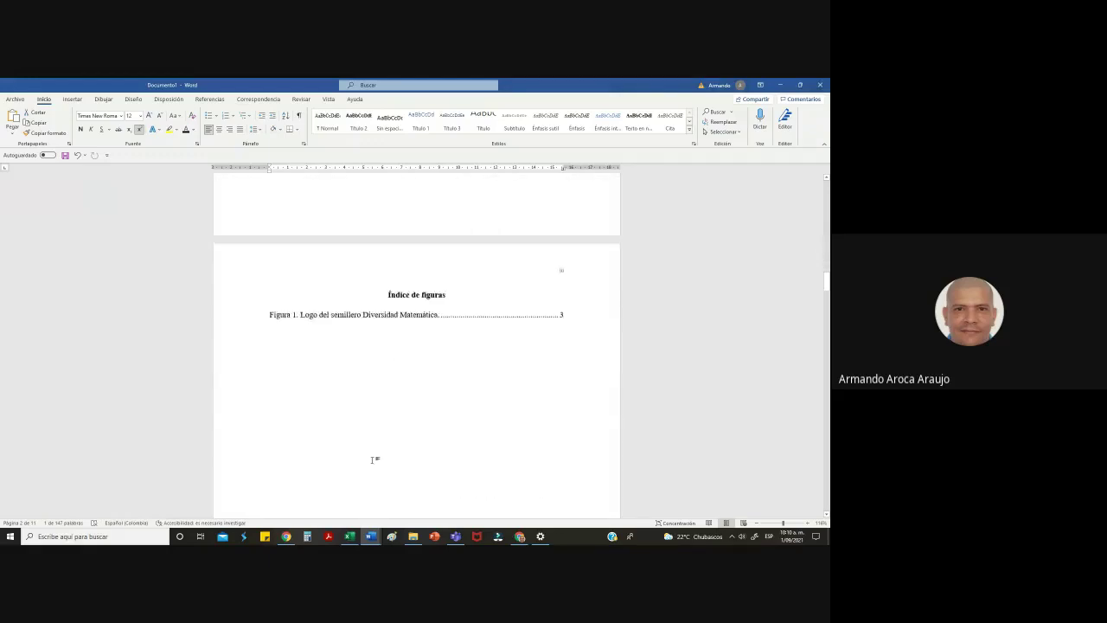
{"action": "scroll", "coordinate": [374, 464], "scroll_direction": "down", "scroll_amount": 5}
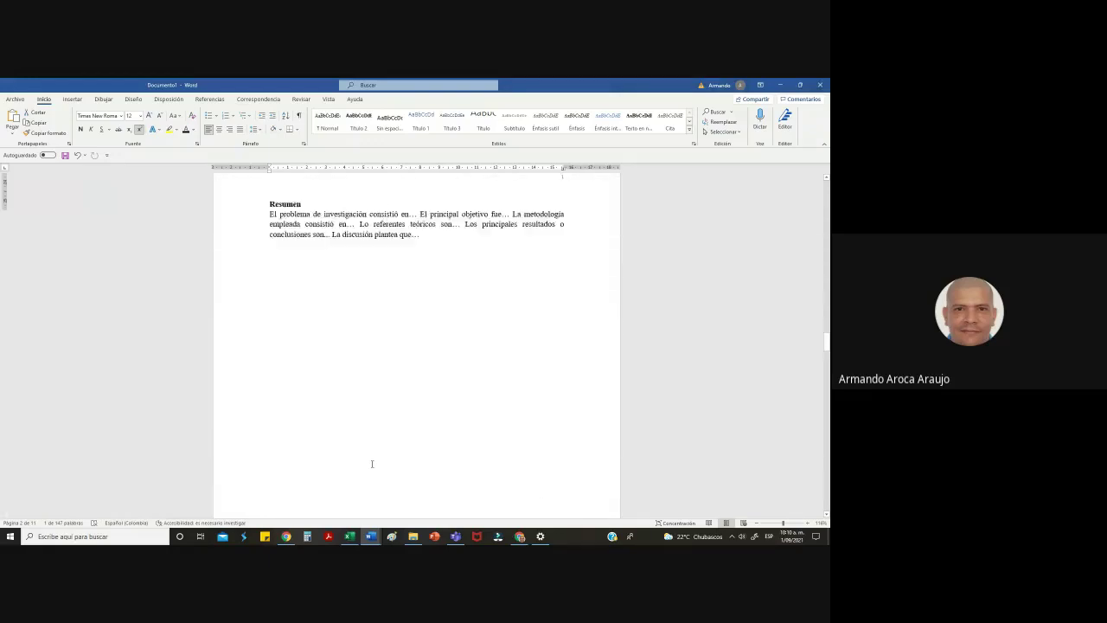
{"action": "scroll", "coordinate": [401, 317], "scroll_direction": "up", "scroll_amount": 1}
{"action": "left_click_drag", "start_coordinate": [437, 300], "coordinate": [269, 281]}
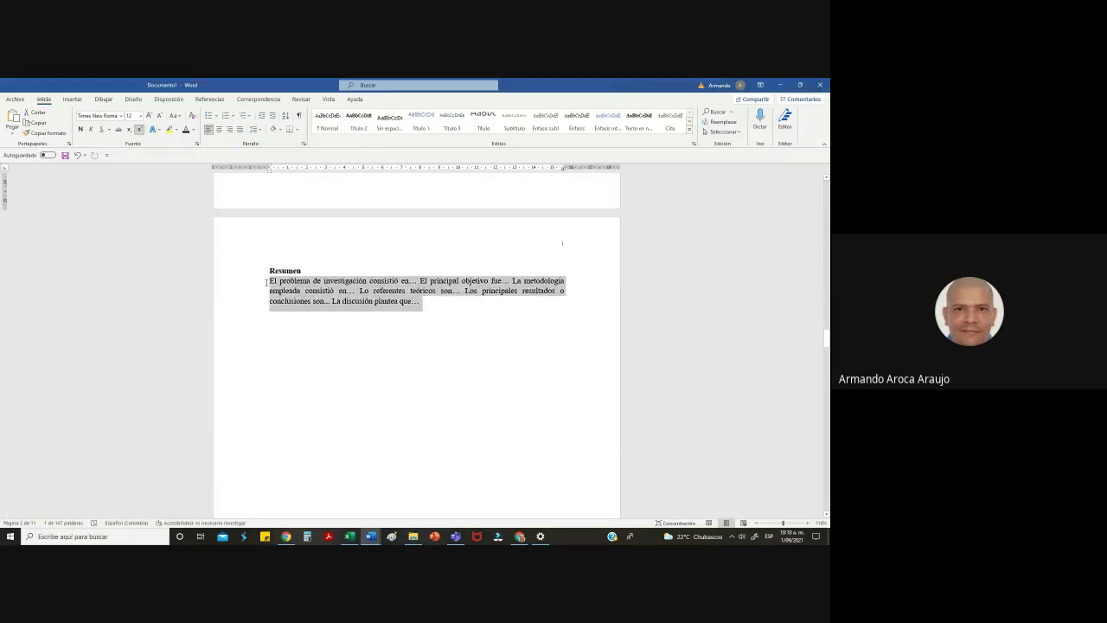
{"action": "right_click", "coordinate": [292, 286]}
{"action": "left_click", "coordinate": [357, 309]}
{"action": "left_click", "coordinate": [471, 322]}
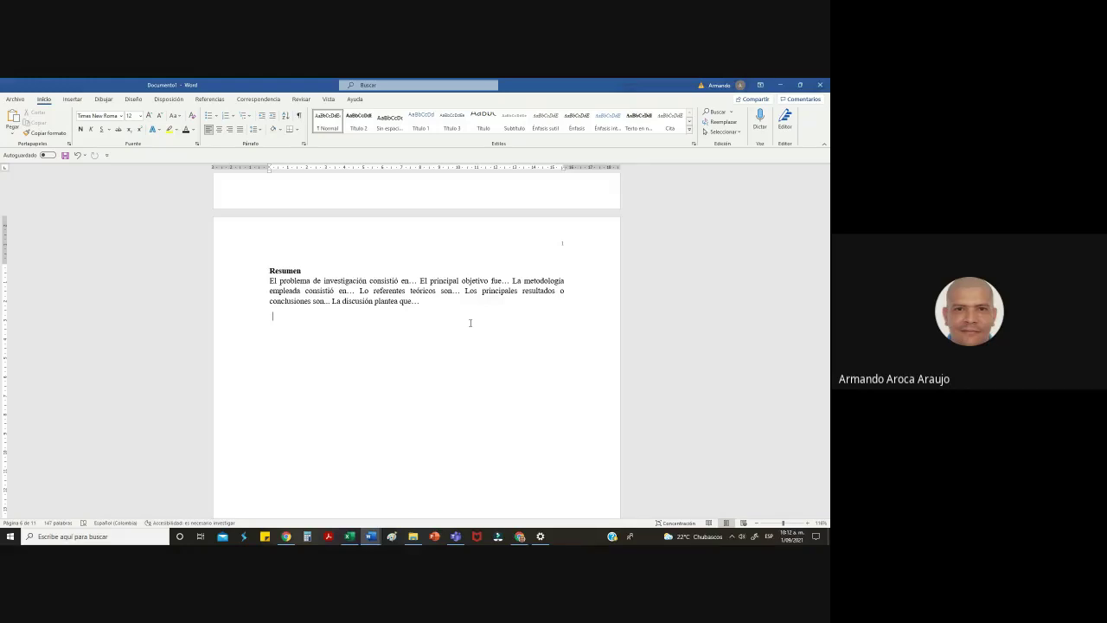
Enlarge the Resumen page and copy its full template paragraph again, without the heading
{"action": "left_click", "coordinate": [808, 523]}
{"action": "left_click", "coordinate": [808, 523]}
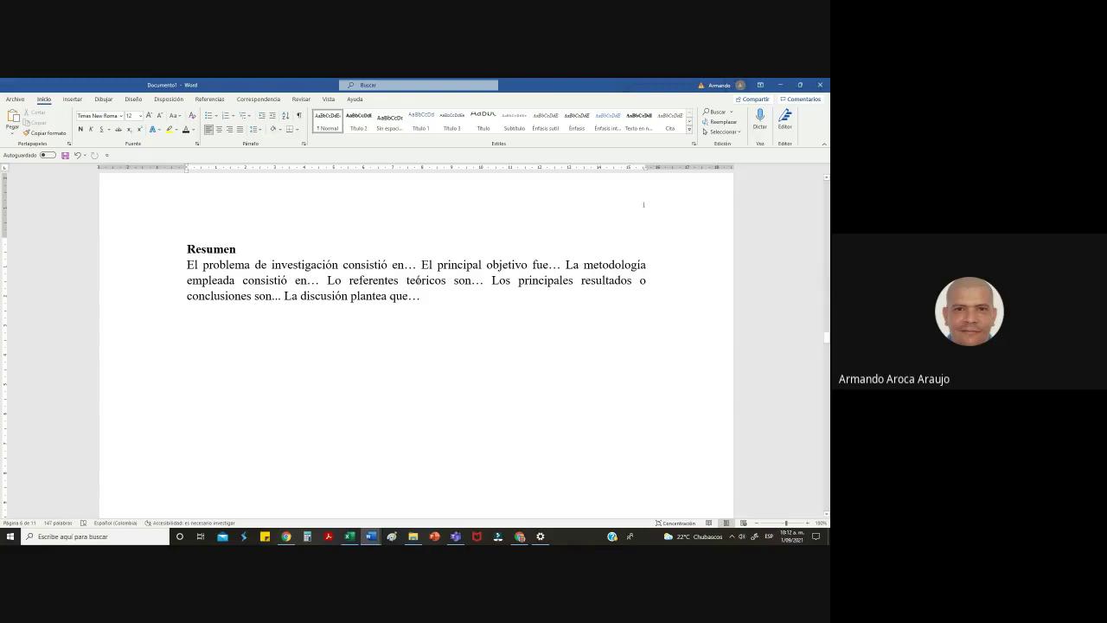
{"action": "left_click_drag", "start_coordinate": [429, 299], "coordinate": [186, 264]}
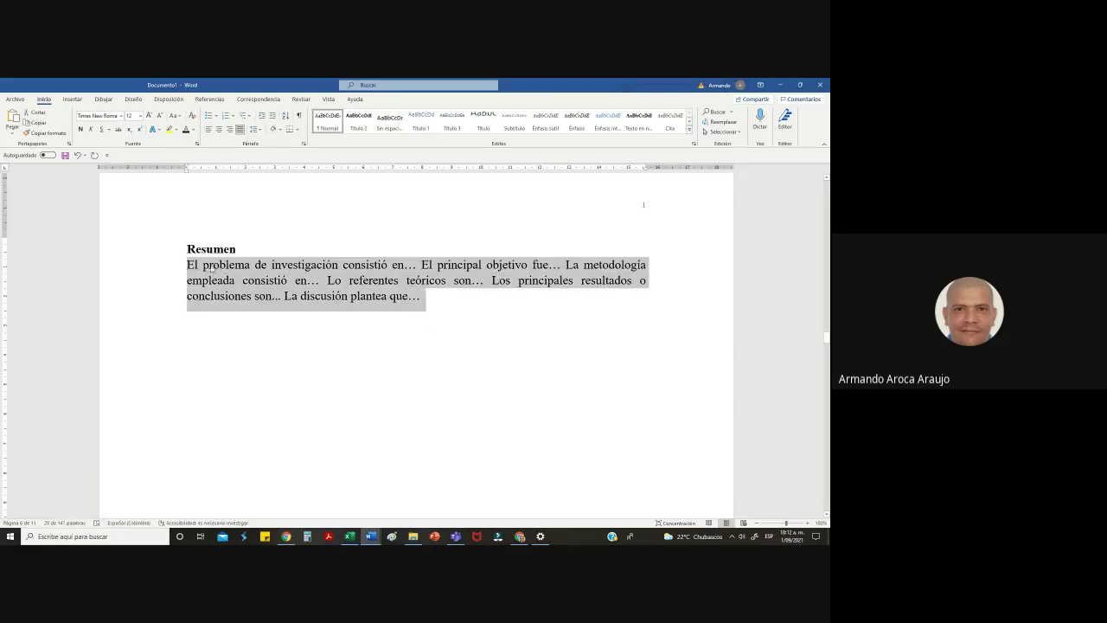
{"action": "right_click", "coordinate": [212, 269]}
{"action": "left_click", "coordinate": [258, 286]}
Switch from the Word document to WhatsApp Web in the browser
{"action": "left_click", "coordinate": [520, 536]}
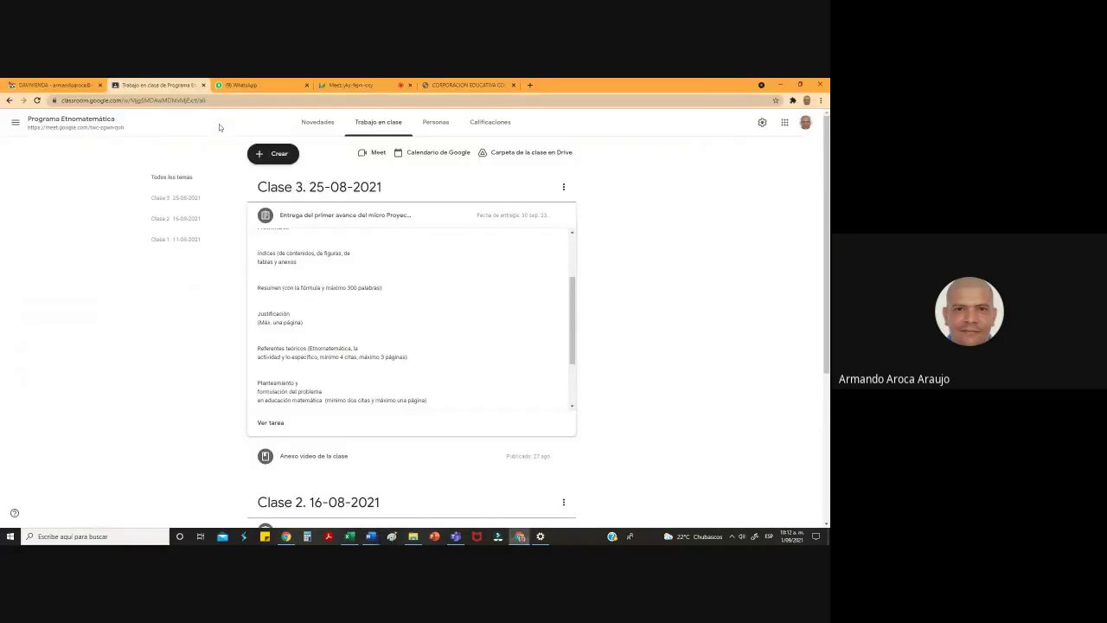
{"action": "left_click", "coordinate": [250, 86]}
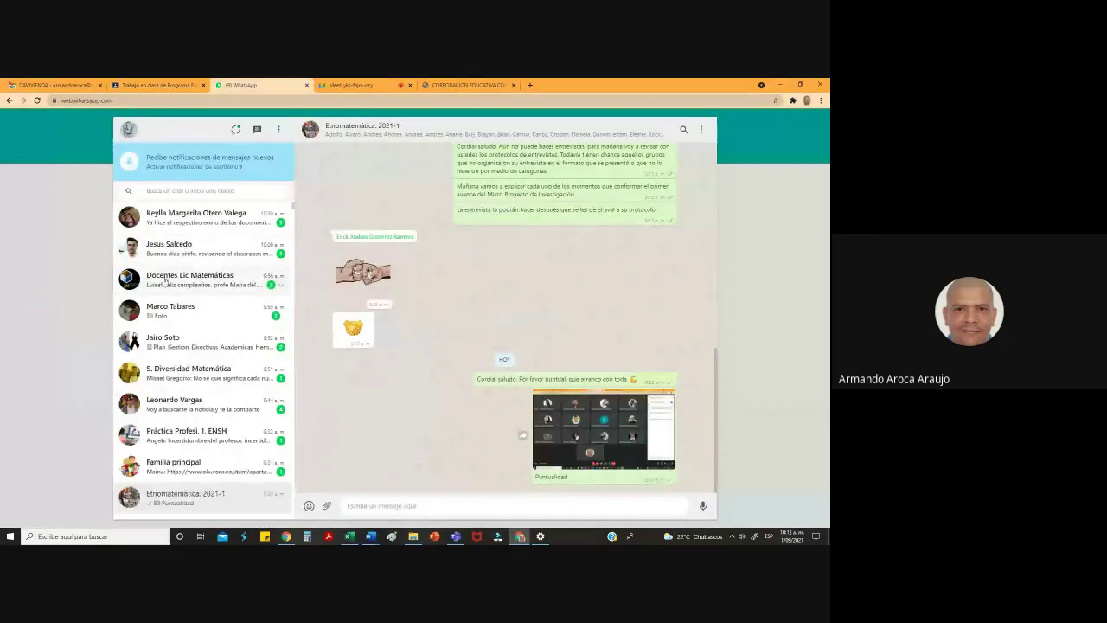
{"action": "left_click", "coordinate": [190, 379]}
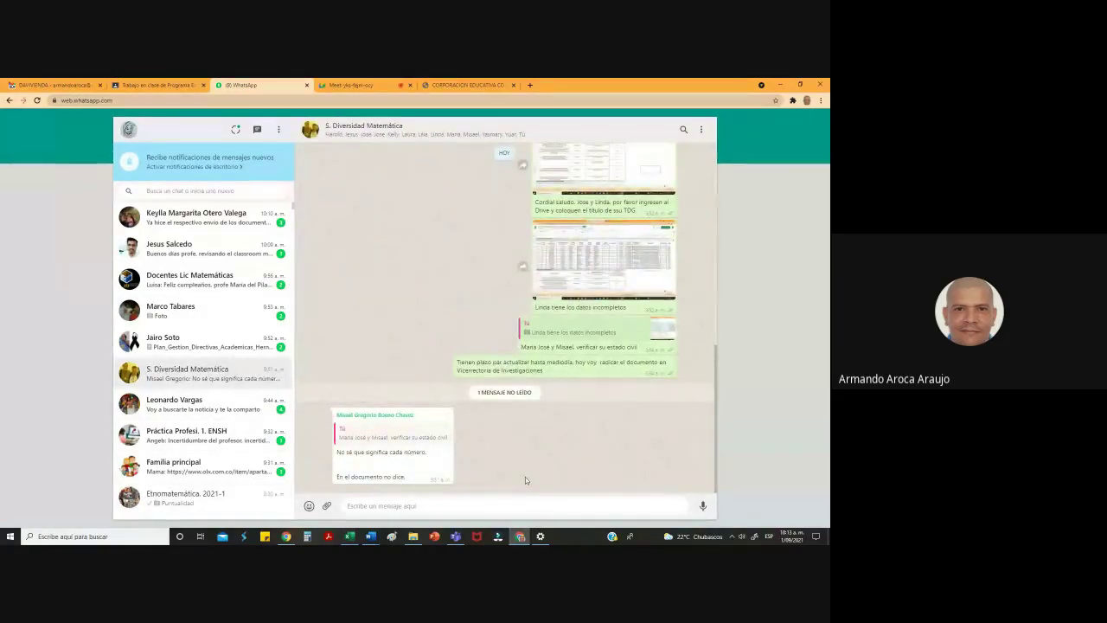
{"action": "type", "text": "El problema de investigación consistió en... El principal objetivo fue... La metodología empleada consistió en... Lo referentes teóricos son... Los principales resultados o conclusiones son... La discusión plantea que..."}
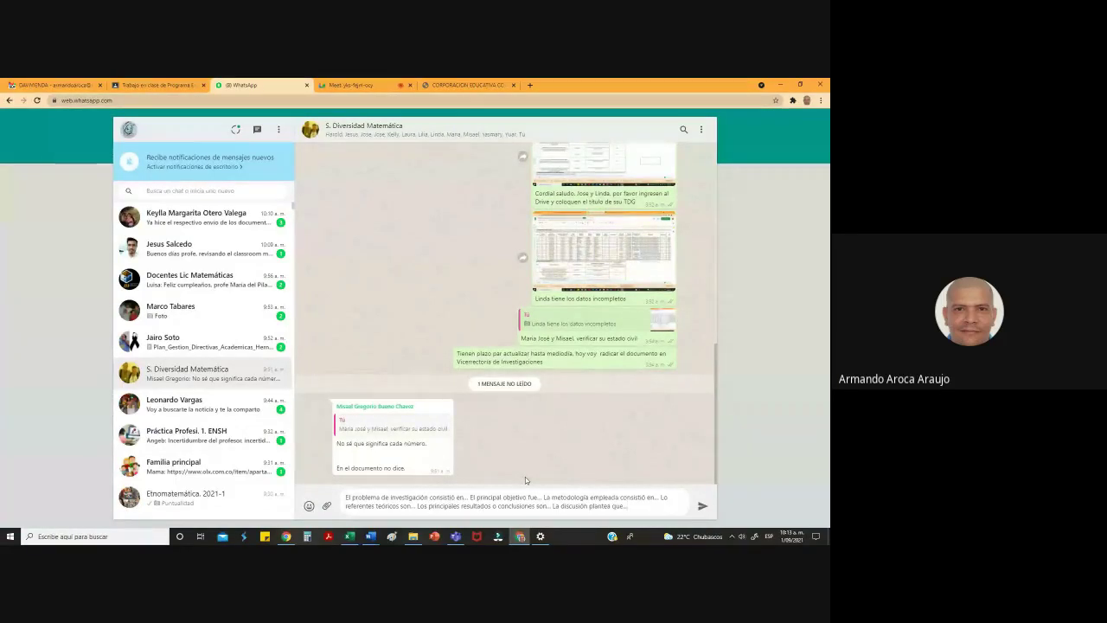
{"action": "left_click_drag", "start_coordinate": [631, 507], "coordinate": [352, 498]}
{"action": "right_click", "coordinate": [355, 498]}
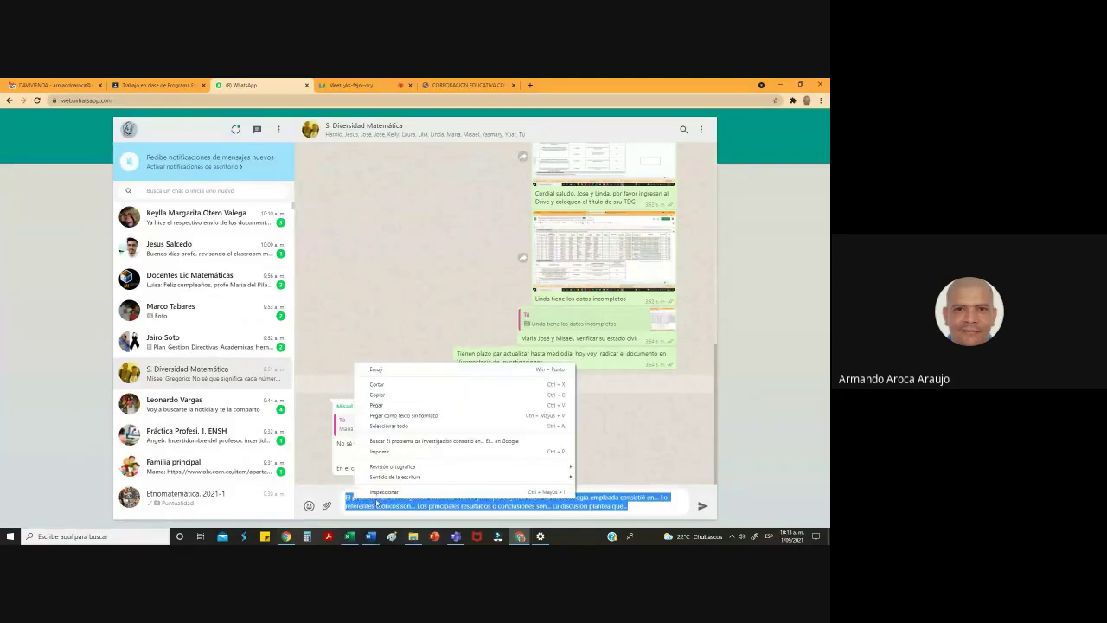
{"action": "left_click", "coordinate": [392, 386]}
Search the chats for "etno" and send the copied Resumen template paragraph to the Etnomatemática. 2021-1 group
{"action": "left_click", "coordinate": [173, 190]}
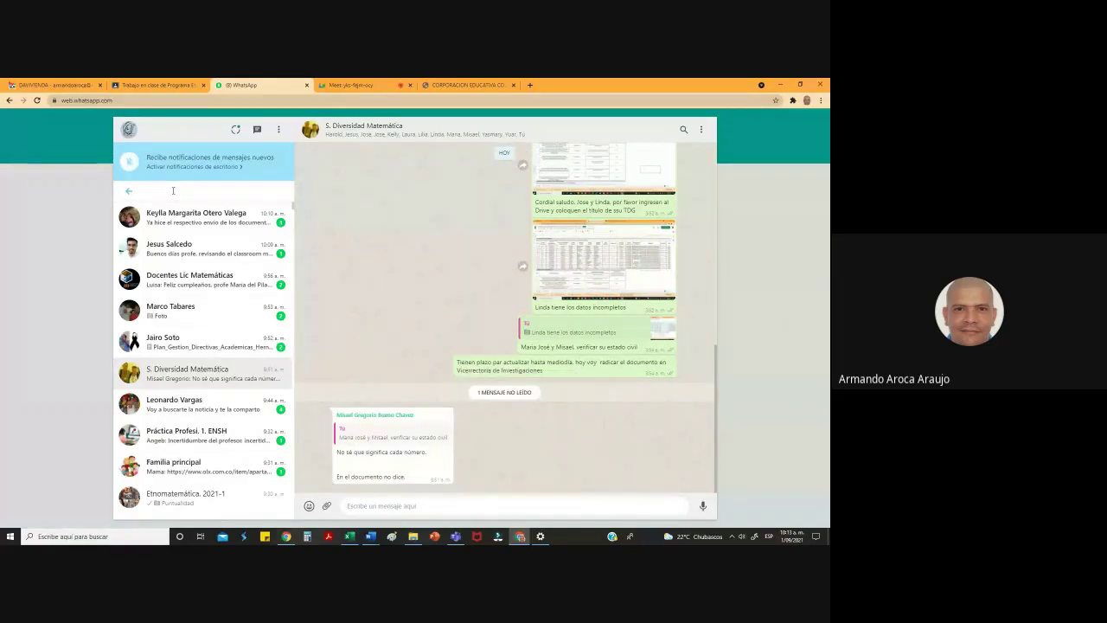
{"action": "type", "text": "etno"}
{"action": "left_click", "coordinate": [186, 249]}
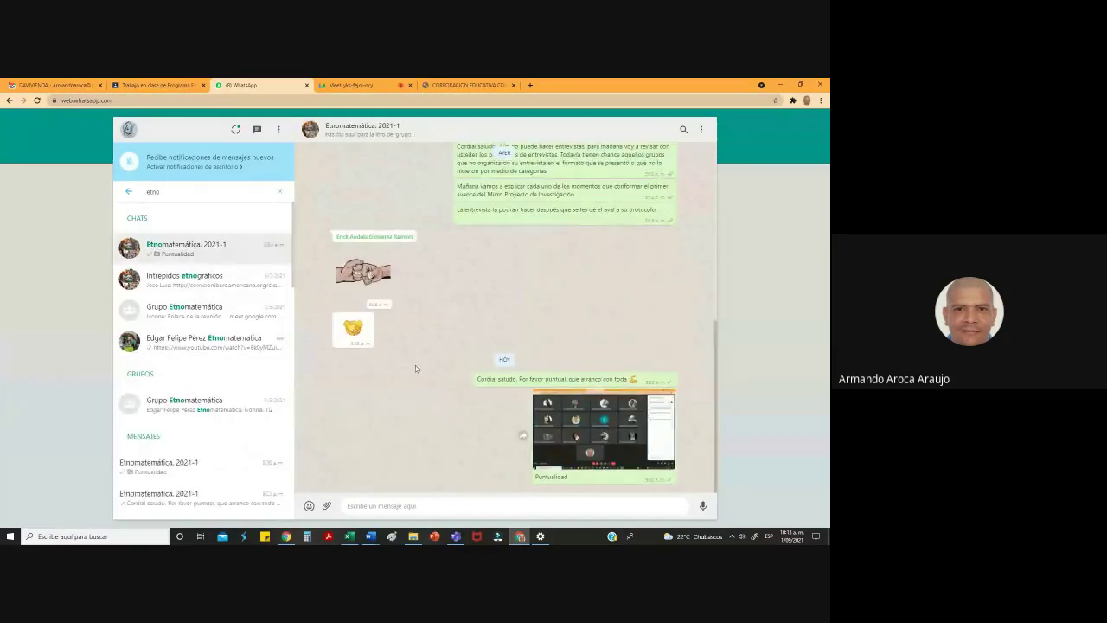
{"action": "key", "text": "ctrl+v"}
{"action": "key", "text": "Return"}
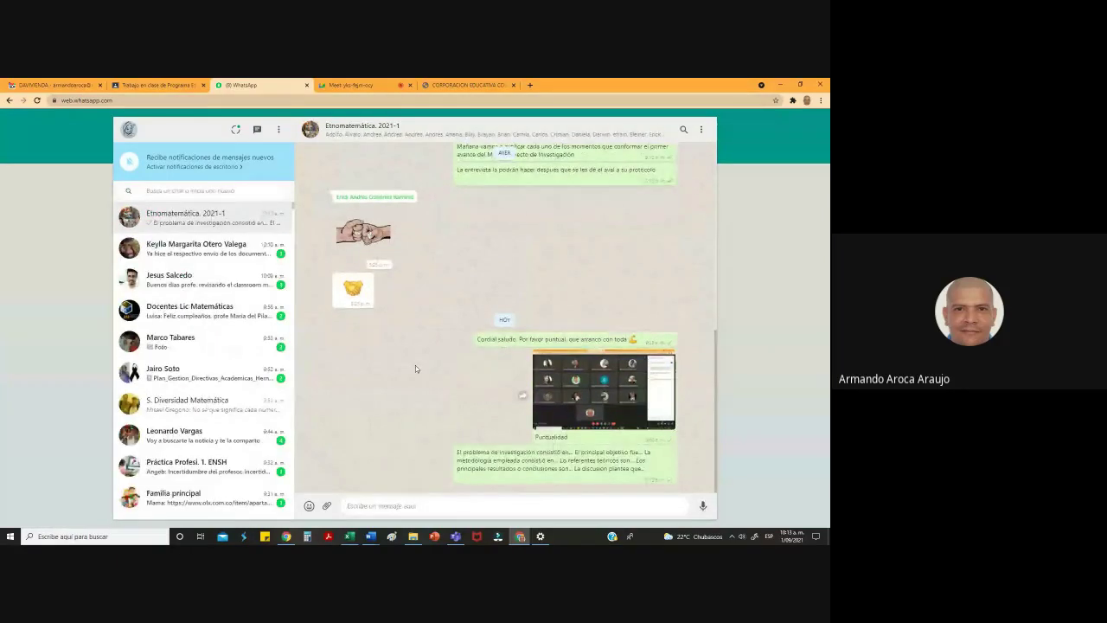
Send "Fórmula para hacer el resumen" to the group as a reply to the template message
{"action": "type", "text": "Fó"}
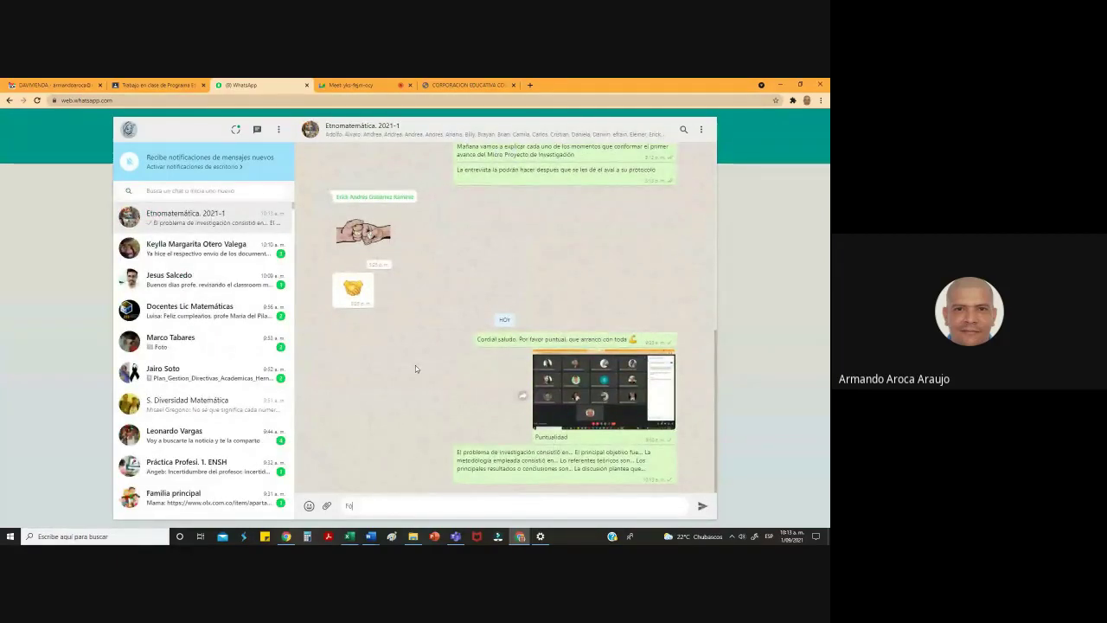
{"action": "type", "text": "rmula para hacer el resumen"}
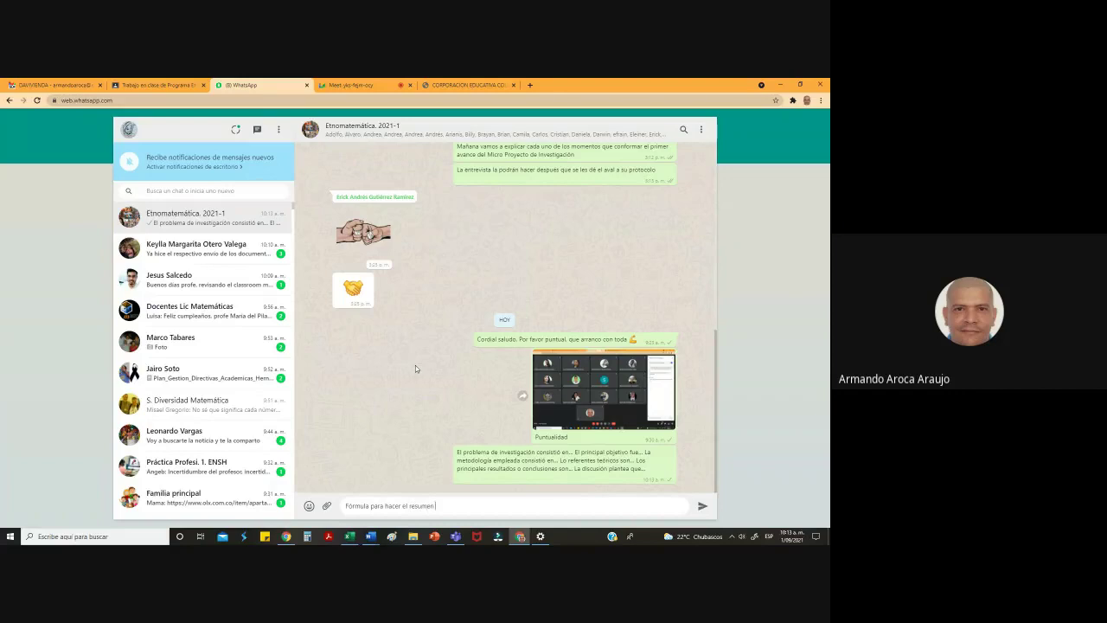
{"action": "left_click", "coordinate": [667, 451]}
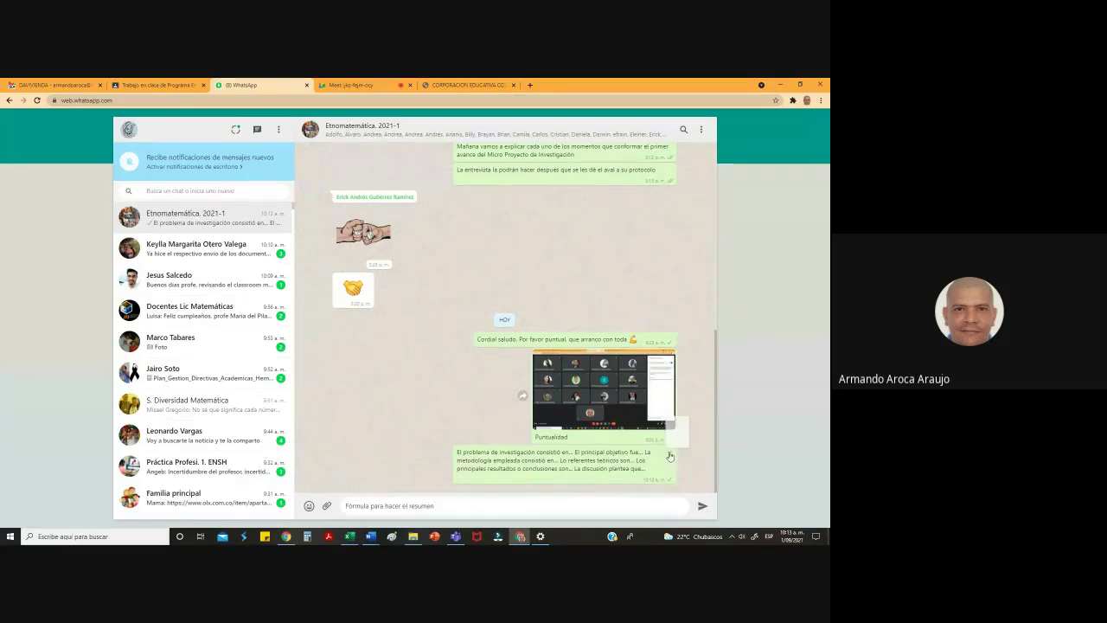
{"action": "left_click", "coordinate": [696, 389]}
{"action": "left_click", "coordinate": [702, 508]}
Check the Meet call, then review the Clase 3 assignment's sections and the earlier classes' materials in Google Classroom
{"action": "left_click", "coordinate": [355, 84]}
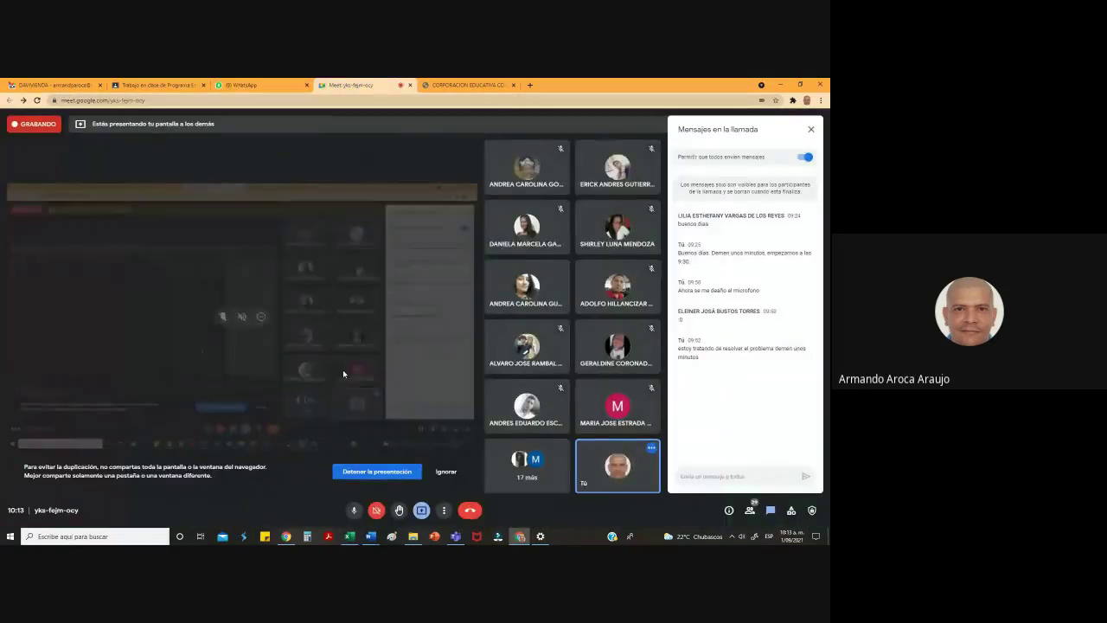
{"action": "mouse_move", "coordinate": [371, 536]}
{"action": "left_click", "coordinate": [321, 495]}
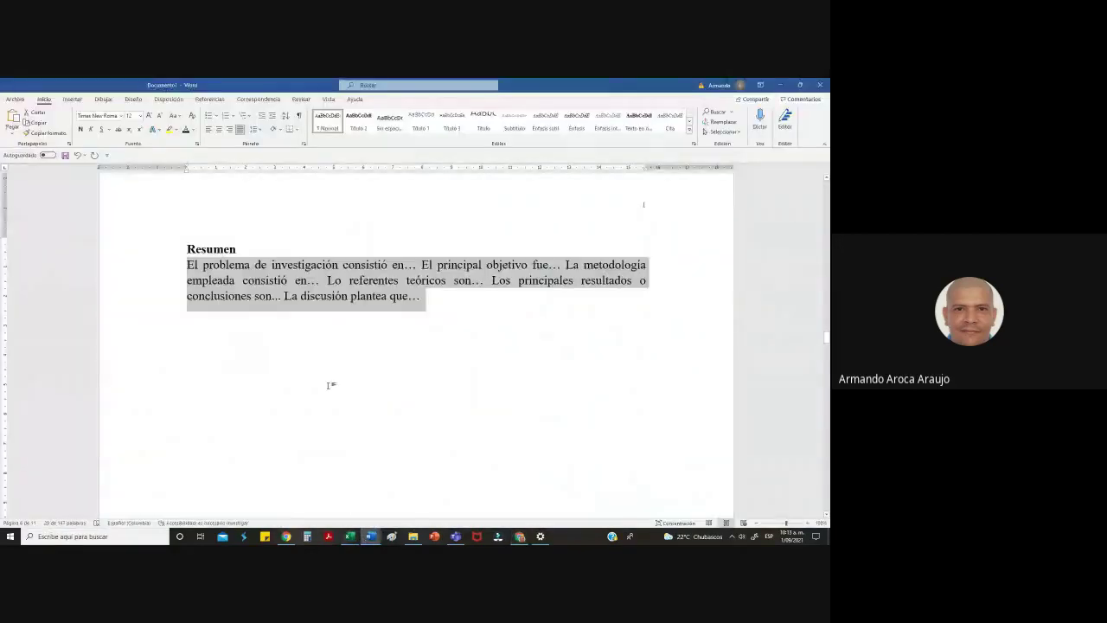
{"action": "left_click", "coordinate": [520, 536]}
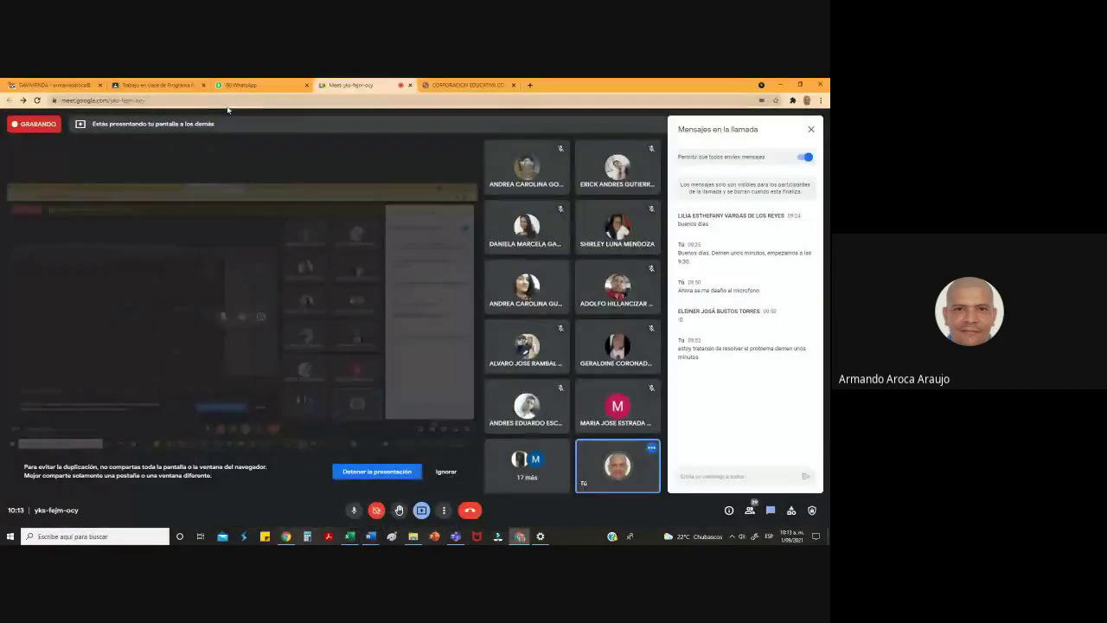
{"action": "left_click", "coordinate": [149, 84]}
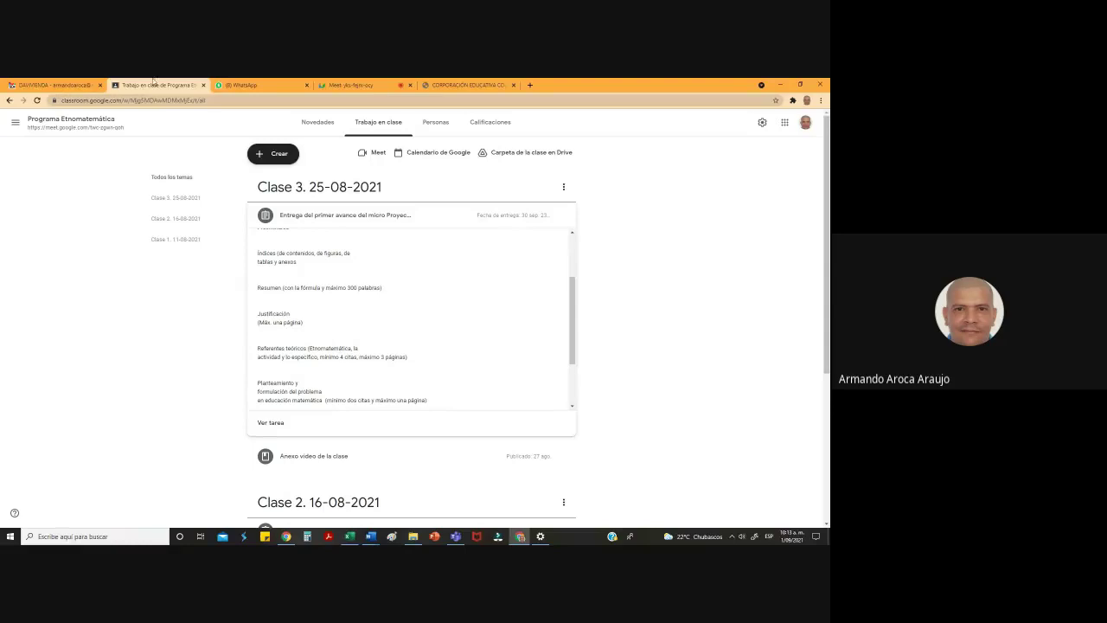
{"action": "left_click", "coordinate": [350, 85]}
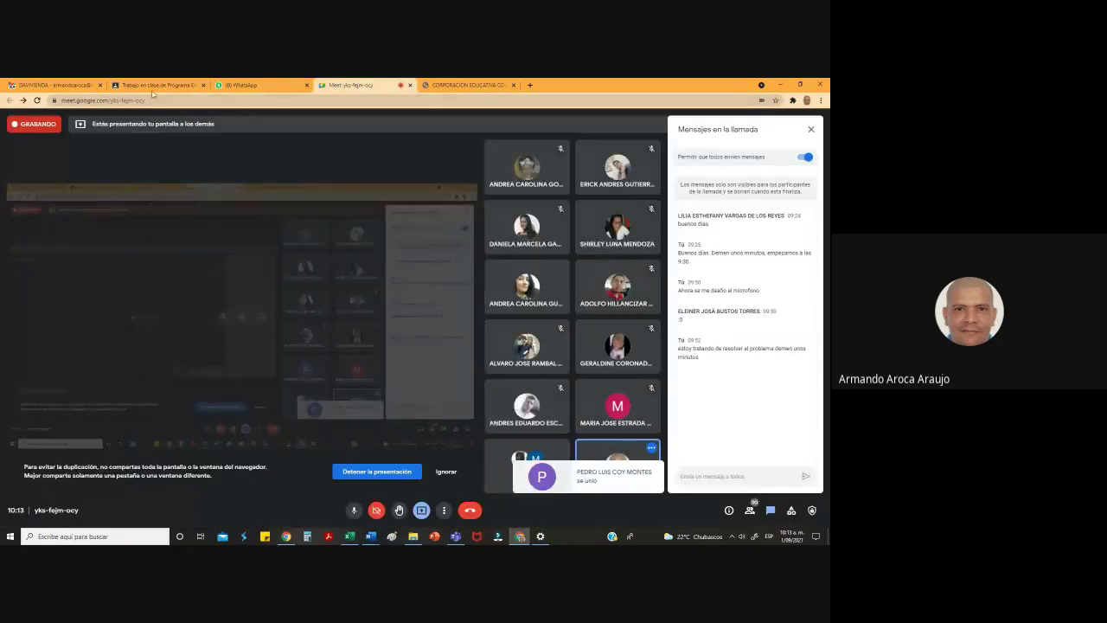
{"action": "left_click", "coordinate": [159, 85]}
{"action": "scroll", "coordinate": [378, 344], "scroll_direction": "down", "scroll_amount": 3}
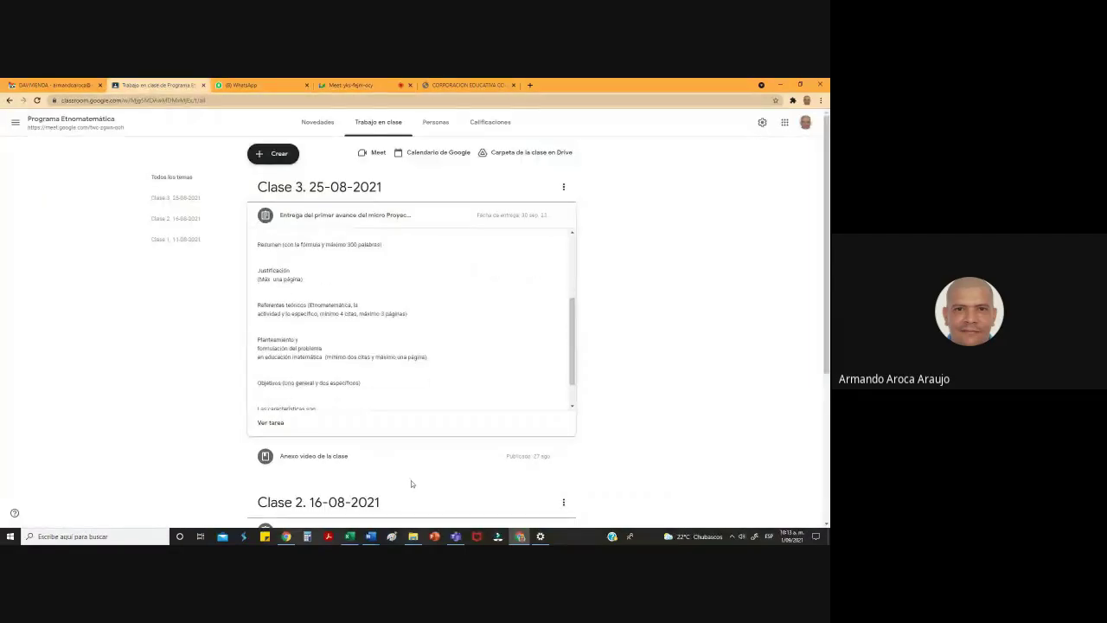
{"action": "scroll", "coordinate": [411, 480], "scroll_direction": "down", "scroll_amount": 3}
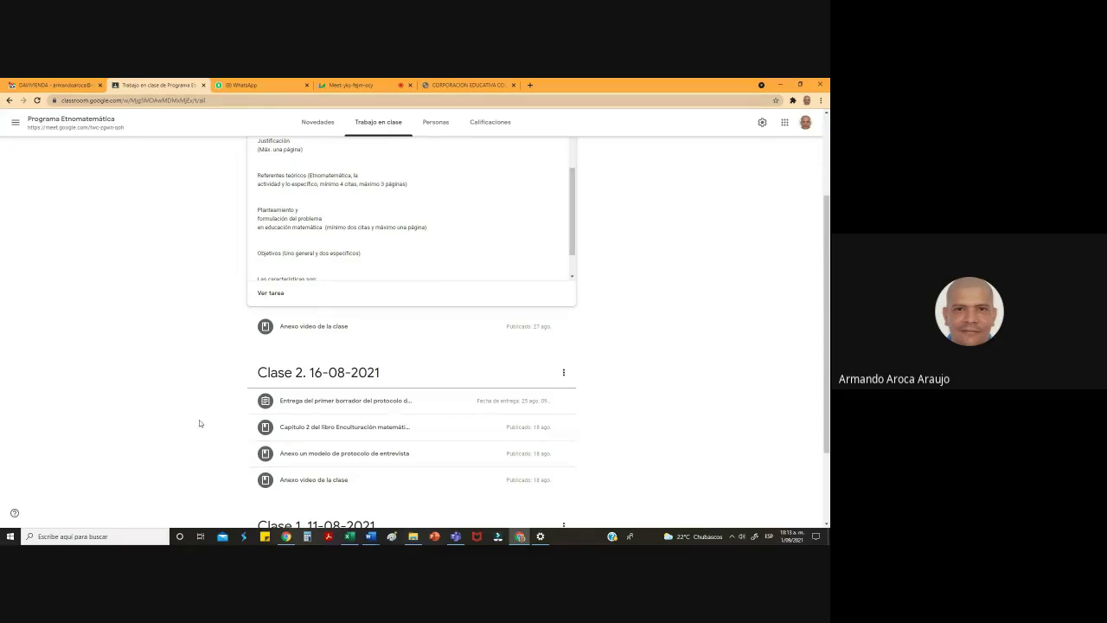
{"action": "scroll", "coordinate": [199, 423], "scroll_direction": "down", "scroll_amount": 2}
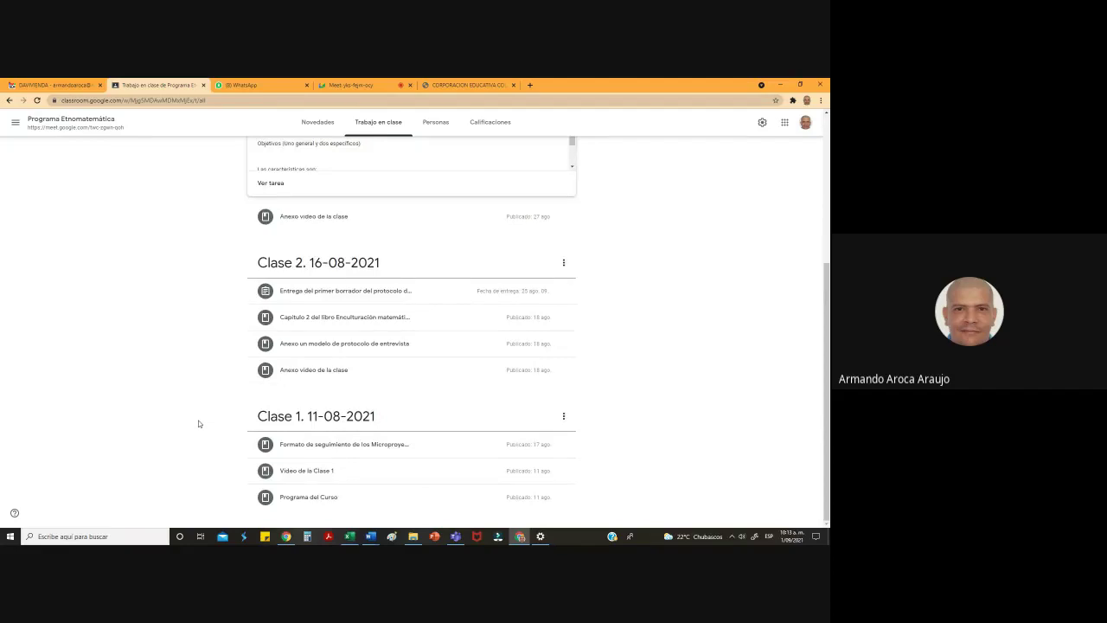
{"action": "scroll", "coordinate": [198, 423], "scroll_direction": "up", "scroll_amount": 5}
Start a new Material post in the Programa Etnomatemática class
{"action": "left_click", "coordinate": [276, 153]}
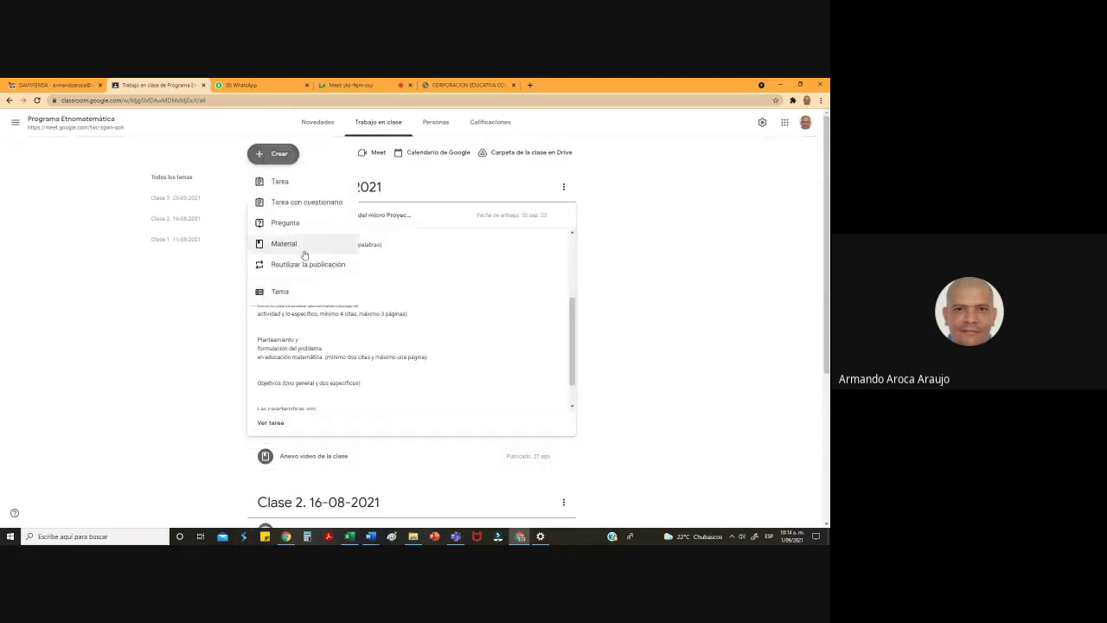
{"action": "left_click", "coordinate": [304, 255]}
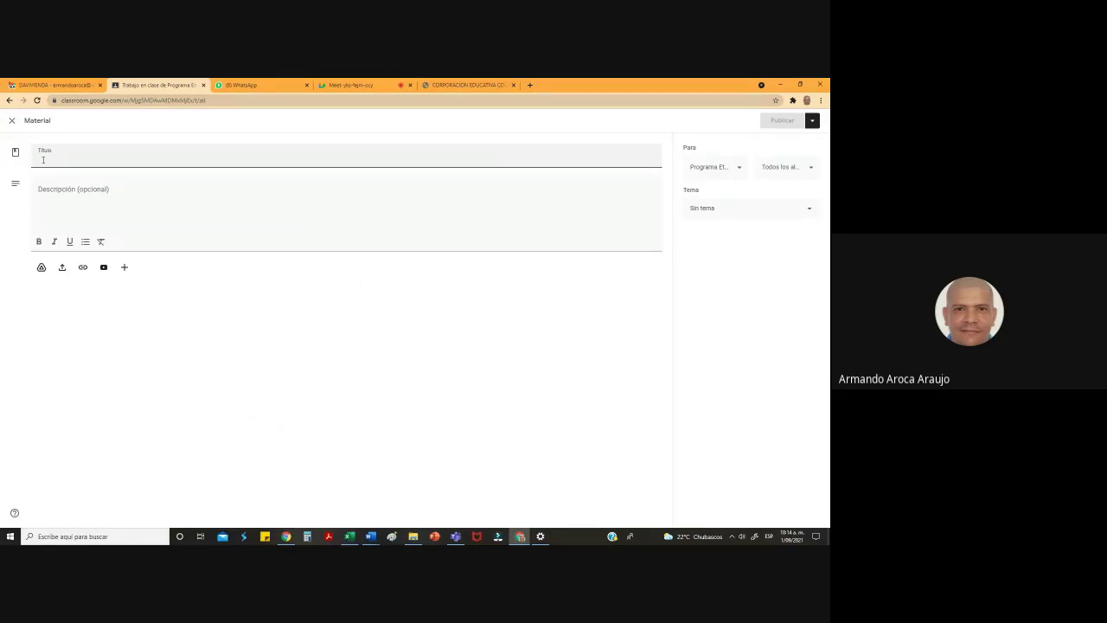
{"action": "type", "text": "Para tene"}
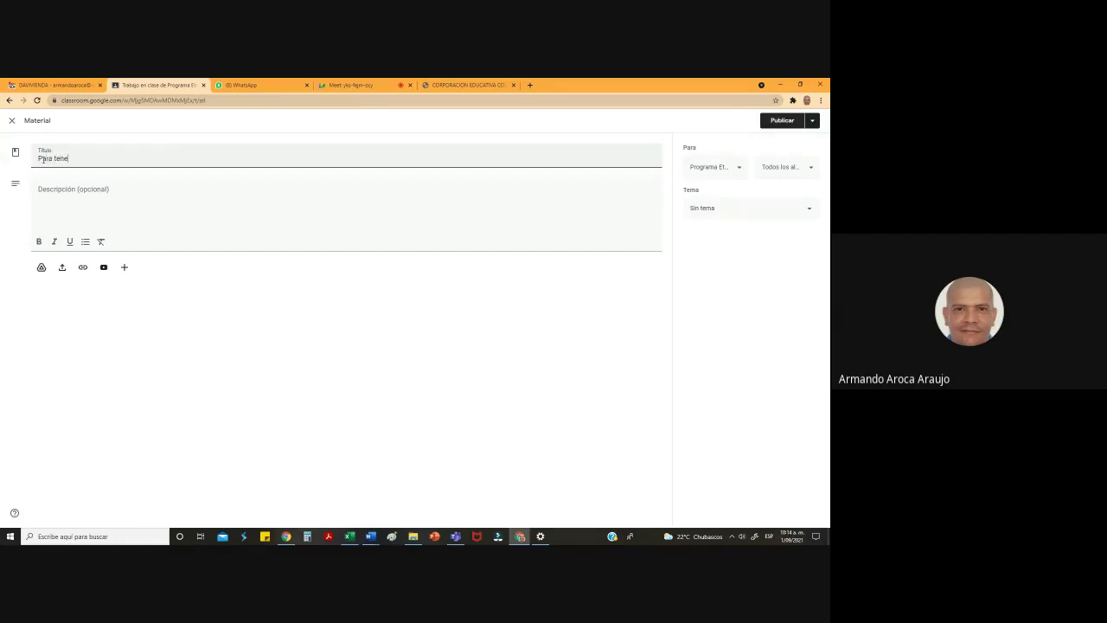
{"action": "type", "text": "r en cuenta parael desa"}
{"action": "key", "text": "BackSpace"}
{"action": "key", "text": "BackSpace"}
{"action": "key", "text": "BackSpace"}
{"action": "key", "text": "BackSpace"}
{"action": "key", "text": "BackSpace"}
{"action": "key", "text": "BackSpace"}
{"action": "key", "text": "BackSpace"}
{"action": "key", "text": "BackSpace"}
{"action": "key", "text": "BackSpace"}
{"action": "key", "text": "BackSpace"}
{"action": "key", "text": "BackSpace"}
{"action": "type", "text": "sobr"}
{"action": "key", "text": "BackSpace"}
{"action": "key", "text": "BackSpace"}
{"action": "key", "text": "BackSpace"}
{"action": "key", "text": "BackSpace"}
{"action": "key", "text": "BackSpace"}
{"action": "key", "text": "BackSpace"}
{"action": "key", "text": "BackSpace"}
{"action": "key", "text": "BackSpace"}
{"action": "key", "text": "BackSpace"}
{"action": "key", "text": "BackSpace"}
{"action": "key", "text": "BackSpace"}
{"action": "key", "text": "BackSpace"}
{"action": "key", "text": "BackSpace"}
{"action": "key", "text": "BackSpace"}
{"action": "key", "text": "BackSpace"}
{"action": "key", "text": "BackSpace"}
{"action": "key", "text": "BackSpace"}
{"action": "key", "text": "BackSpace"}
{"action": "key", "text": "BackSpace"}
{"action": "key", "text": "BackSpace"}
{"action": "key", "text": "BackSpace"}
Title the material "Condiciones para la elaboración de un proyecto de investigación"
{"action": "type", "text": "C"}
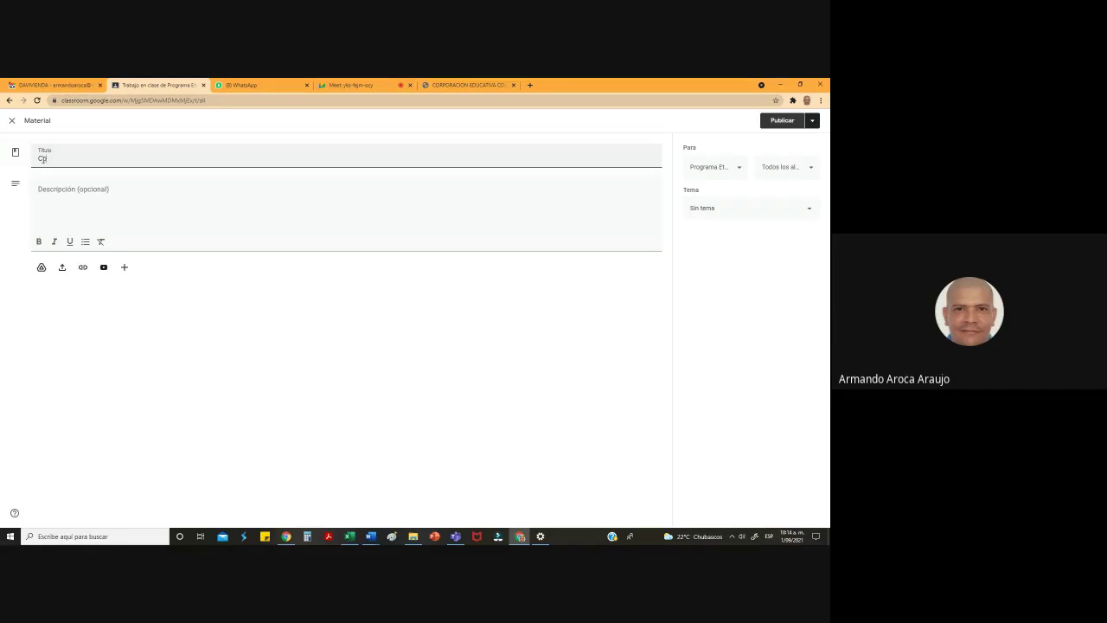
{"action": "type", "text": "ondiciones para la elavora"}
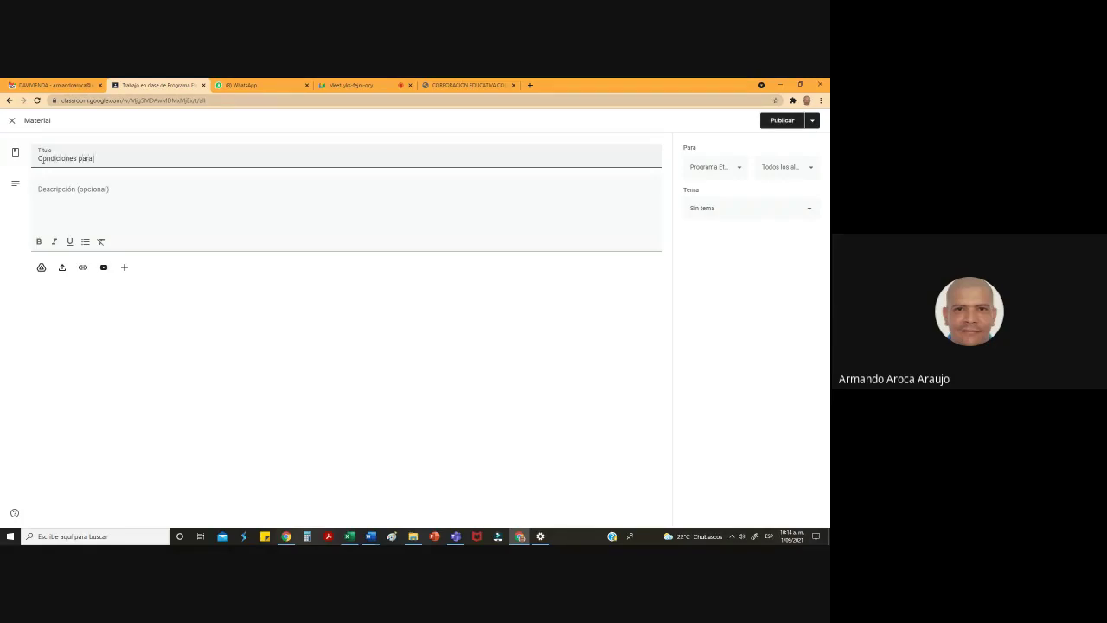
{"action": "key", "text": "BackSpace"}
{"action": "key", "text": "BackSpace"}
{"action": "key", "text": "BackSpace"}
{"action": "type", "text": "boración de un"}
{"action": "type", "text": " pol"}
{"action": "type", "text": "royectod e"}
{"action": "key", "text": "BackSpace"}
{"action": "type", "text": "de investigación"}
Enter the description "Tener en cuenta el siguiente documento" and assign the material to the topic Clase 3. 25-08-2021
{"action": "left_click", "coordinate": [60, 198]}
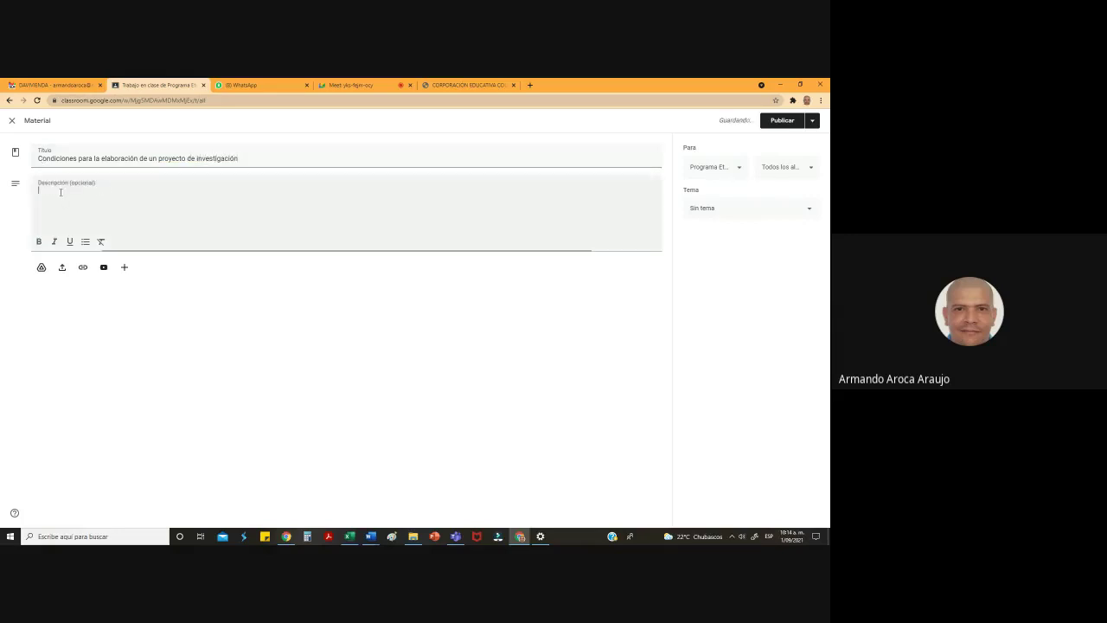
{"action": "type", "text": "Tener en cue"}
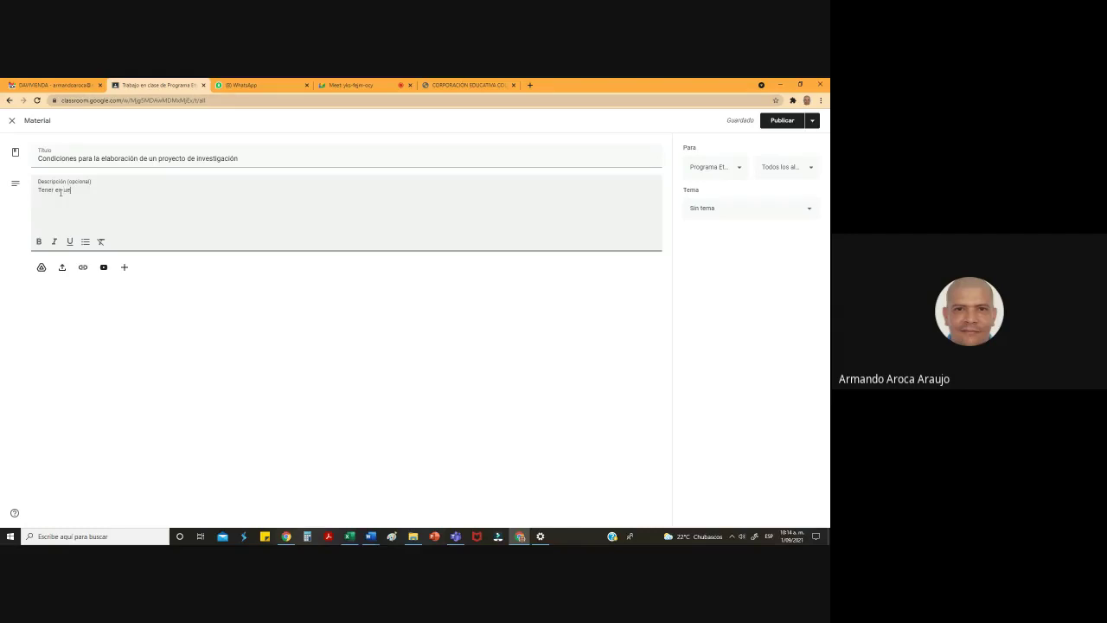
{"action": "type", "text": "nta el siguient"}
{"action": "key", "text": "BackSpace"}
{"action": "key", "text": "BackSpace"}
{"action": "key", "text": "BackSpace"}
{"action": "key", "text": "BackSpace"}
{"action": "type", "text": "ente documento"}
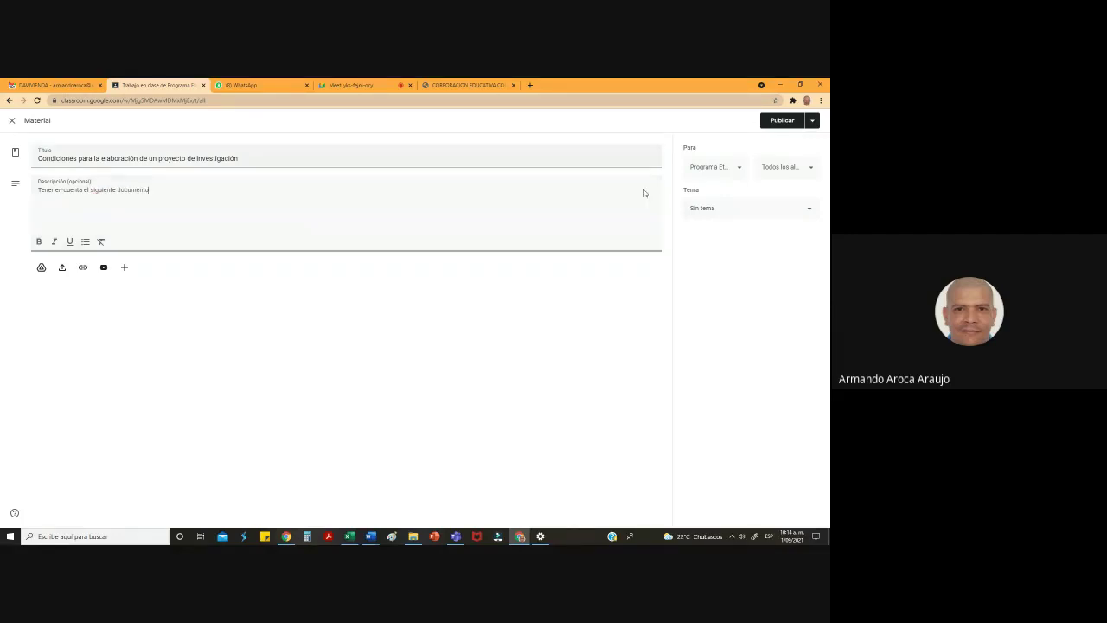
{"action": "left_click", "coordinate": [725, 210]}
{"action": "left_click", "coordinate": [717, 298]}
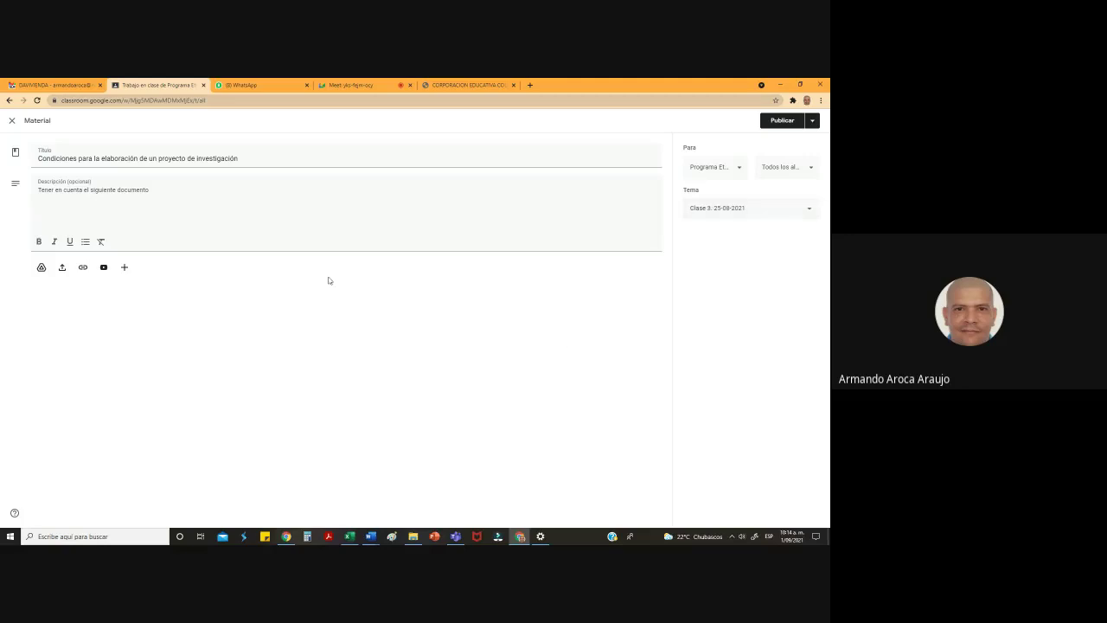
Attach Condiciones para la elaboración de un proyecto de investigación.pdf from the ARTÍCULOS y LIBROS folder in Google Drive
{"action": "left_click", "coordinate": [62, 270]}
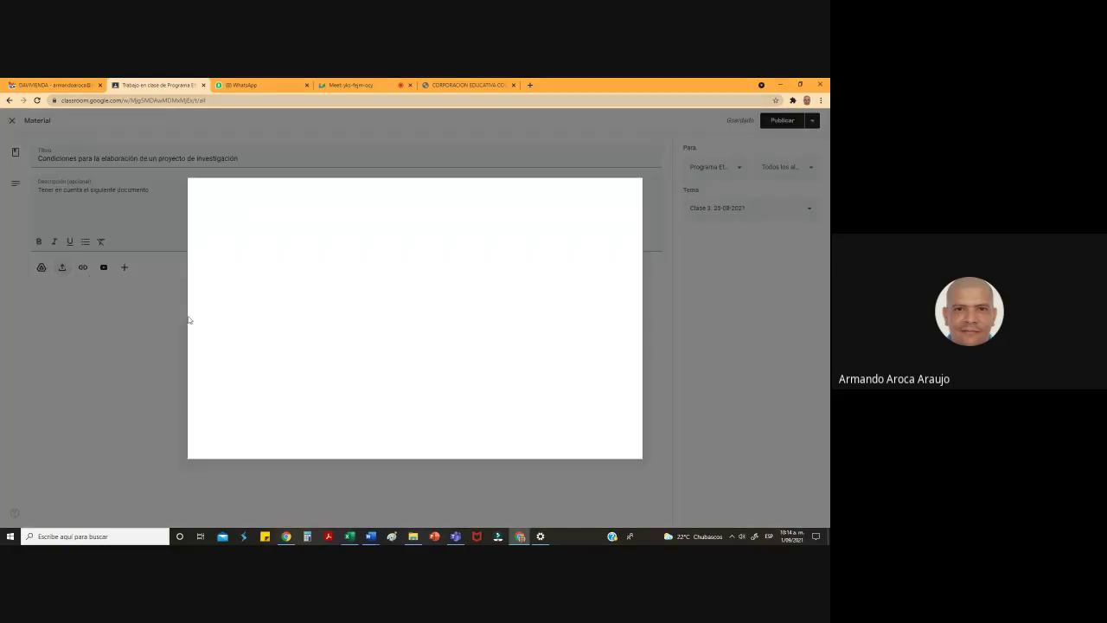
{"action": "left_click", "coordinate": [414, 371]}
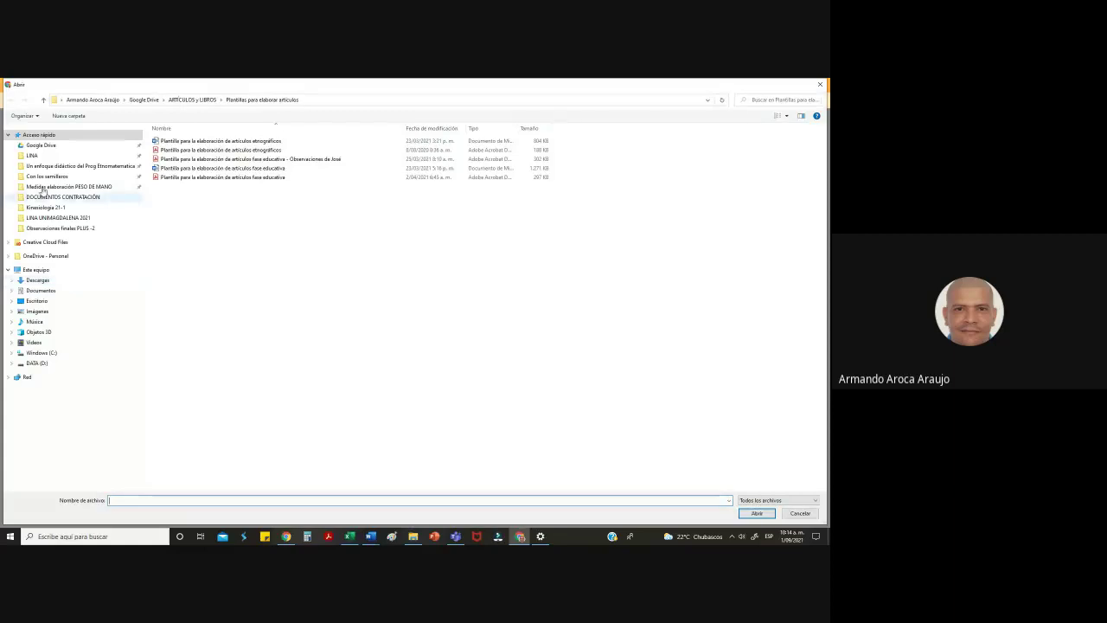
{"action": "left_click", "coordinate": [39, 145]}
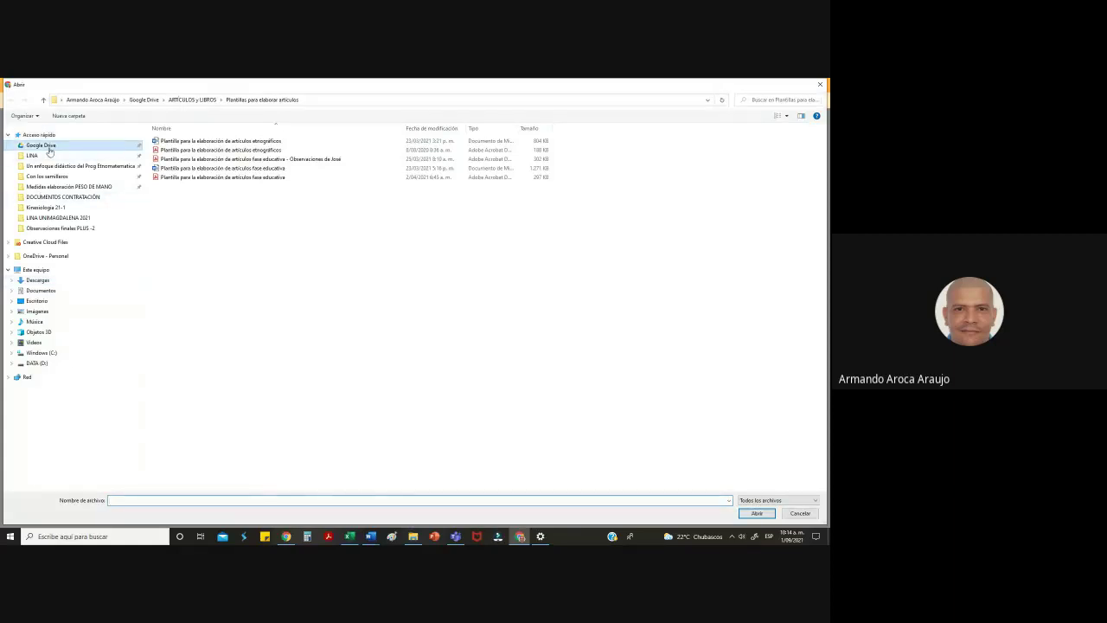
{"action": "double_click", "coordinate": [184, 159]}
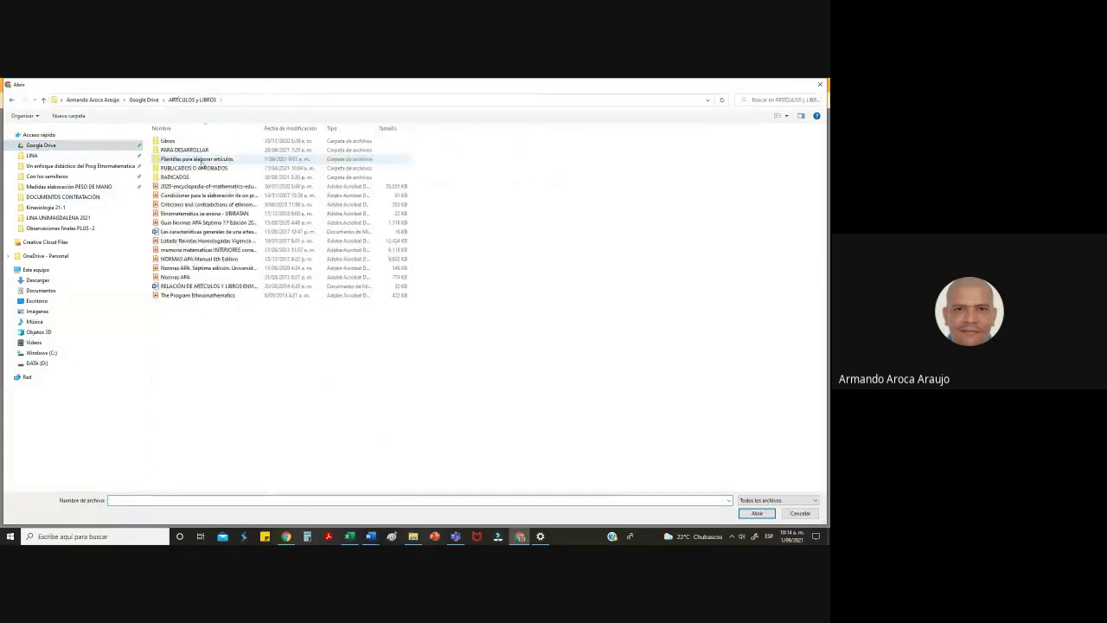
{"action": "double_click", "coordinate": [207, 194]}
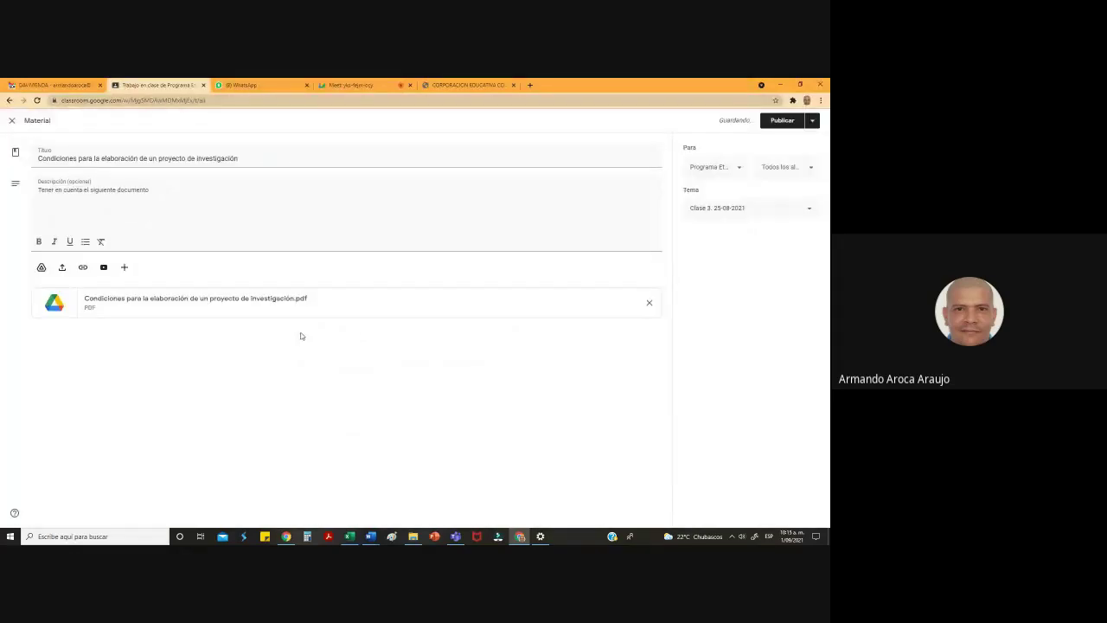
Publish the material and open its attached PDF from the Clase 3 topic
{"action": "left_click", "coordinate": [777, 123]}
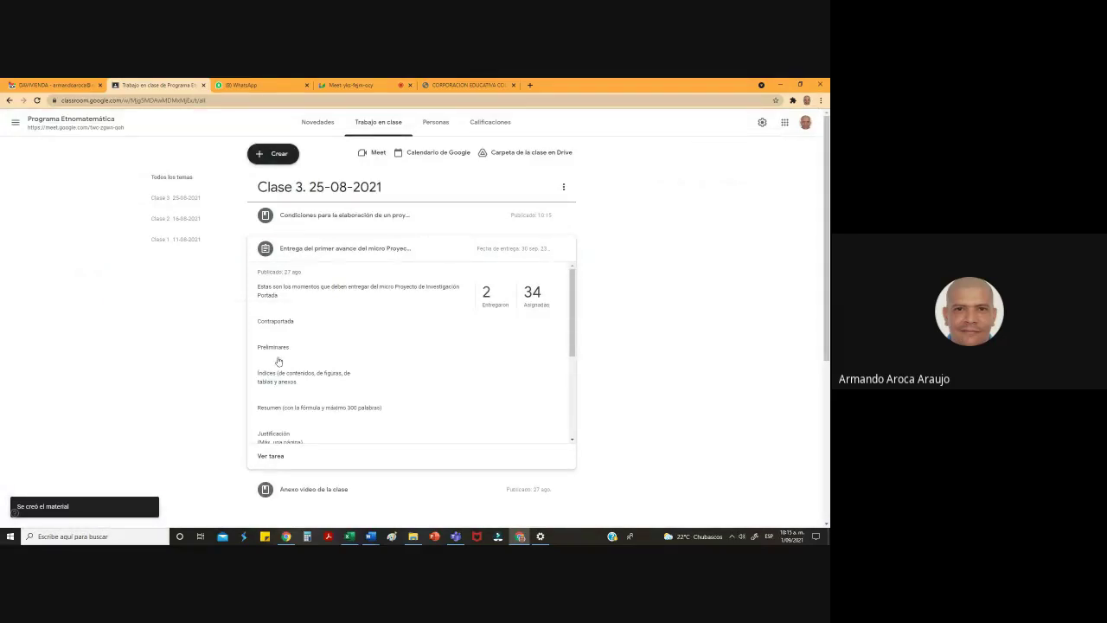
{"action": "left_click", "coordinate": [358, 216]}
{"action": "left_click", "coordinate": [333, 273]}
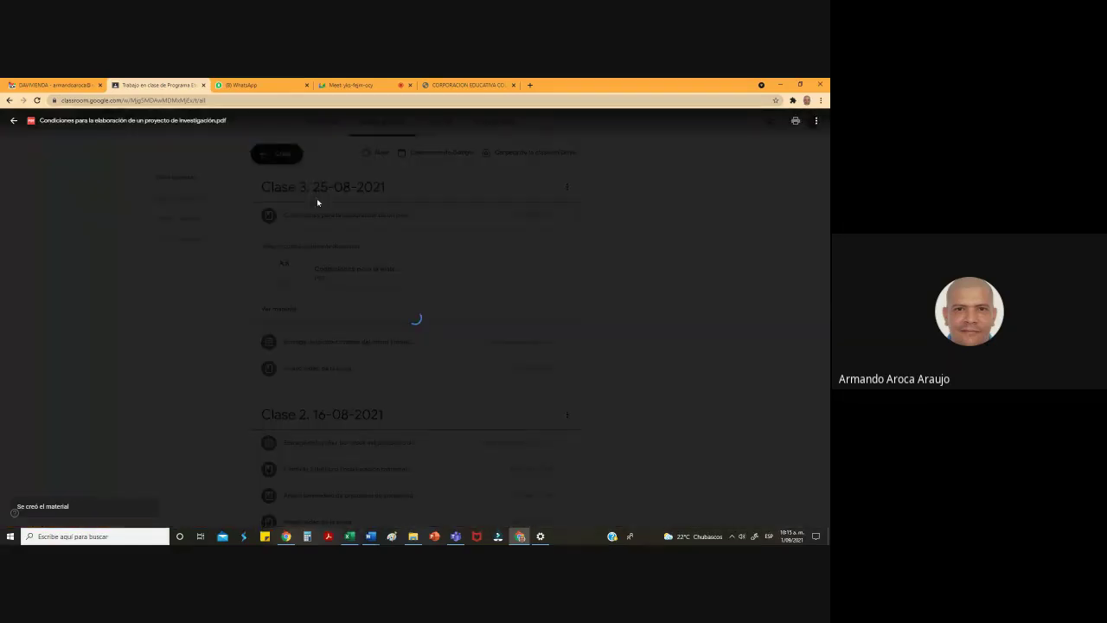
Check the Meet call, examine the attached guidelines PDF's sections and page limits up to the bibliographic reference examples, and close the PDF
{"action": "left_click", "coordinate": [370, 85]}
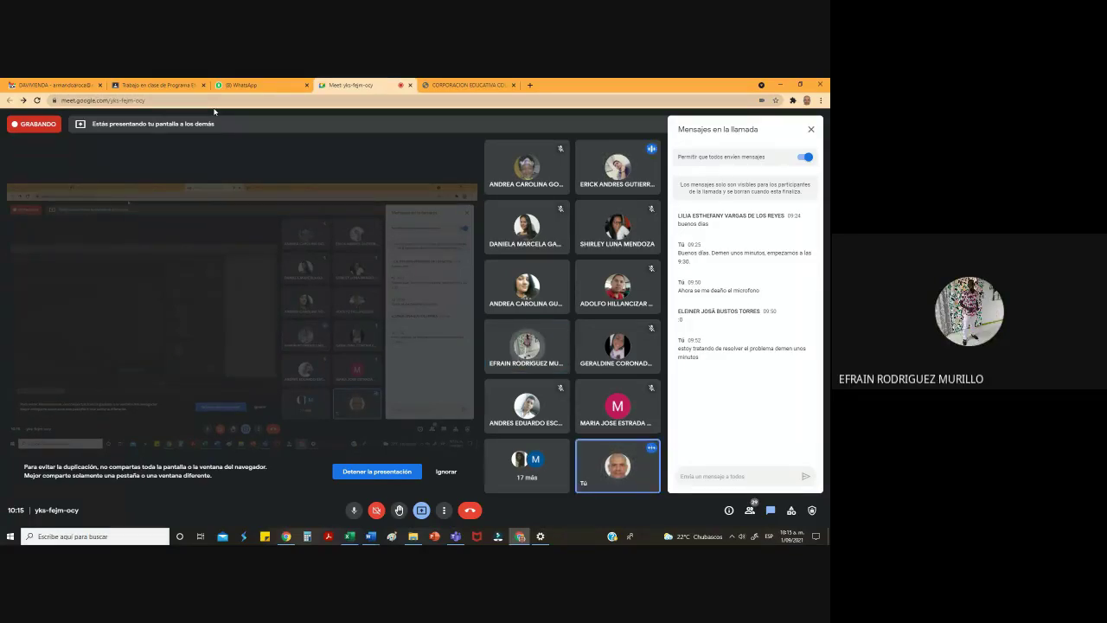
{"action": "left_click", "coordinate": [154, 85]}
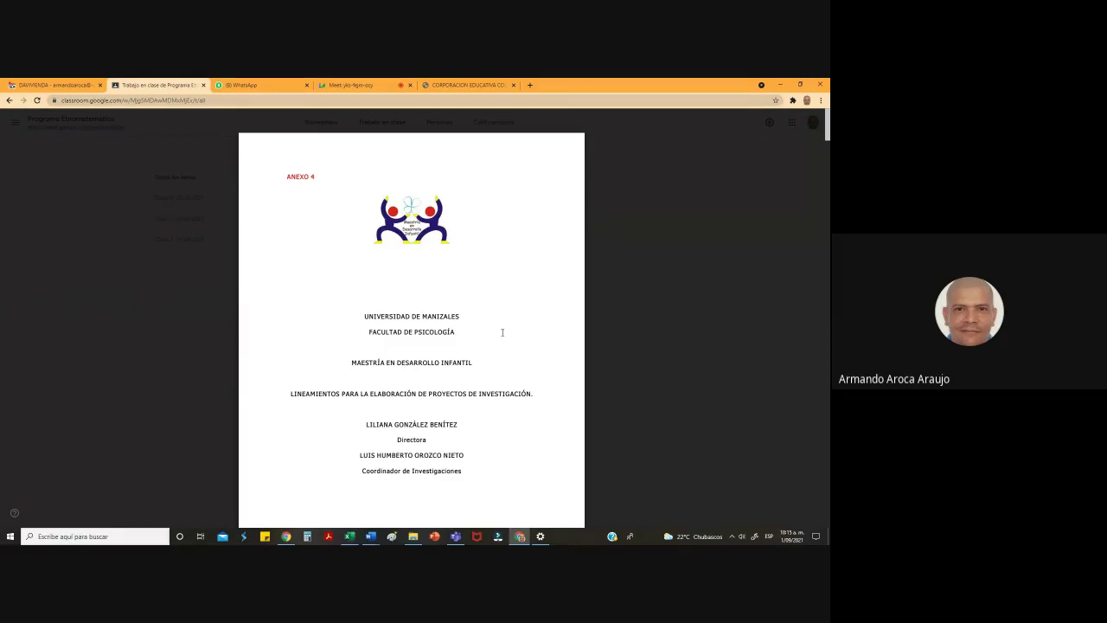
{"action": "scroll", "coordinate": [502, 332], "scroll_direction": "down", "scroll_amount": 5}
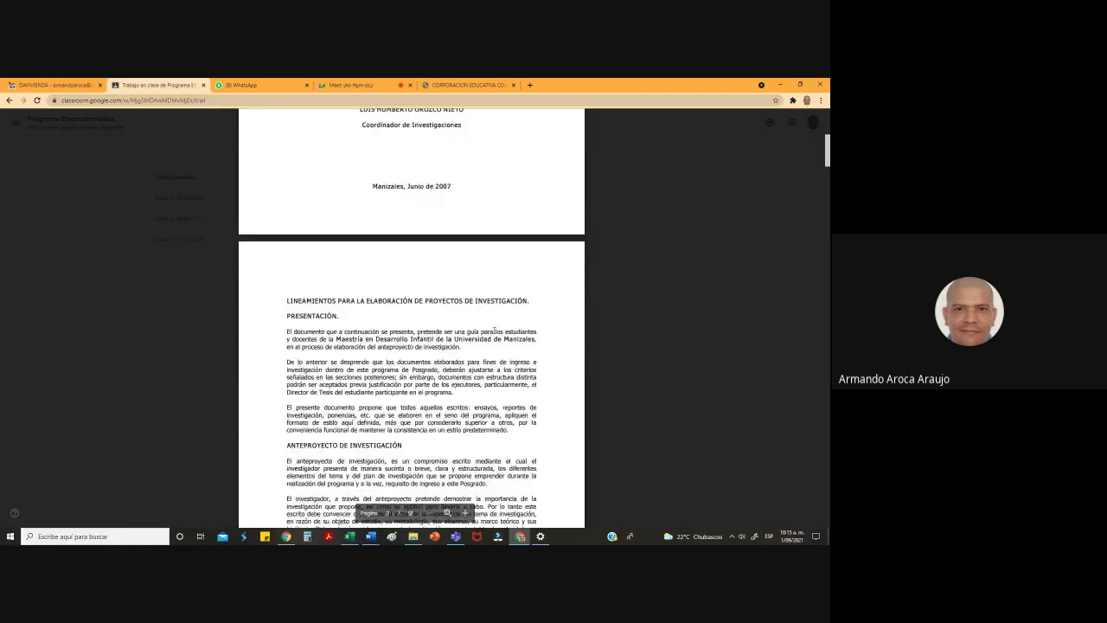
{"action": "scroll", "coordinate": [494, 330], "scroll_direction": "down", "scroll_amount": 3}
{"action": "scroll", "coordinate": [490, 332], "scroll_direction": "down", "scroll_amount": 4}
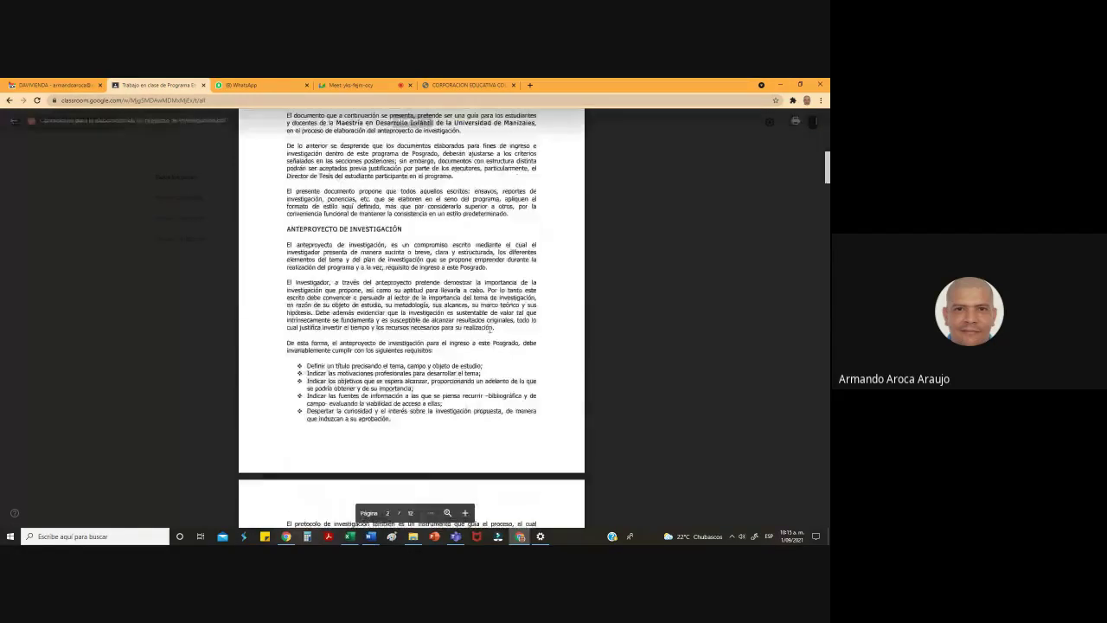
{"action": "scroll", "coordinate": [489, 329], "scroll_direction": "down", "scroll_amount": 3}
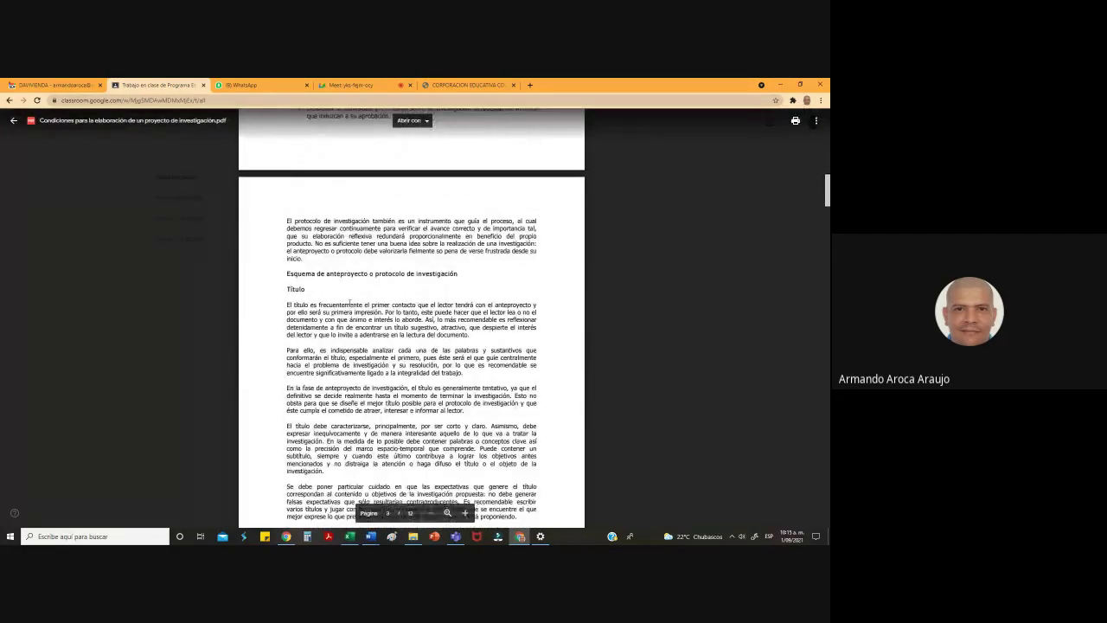
{"action": "scroll", "coordinate": [403, 331], "scroll_direction": "down", "scroll_amount": 5}
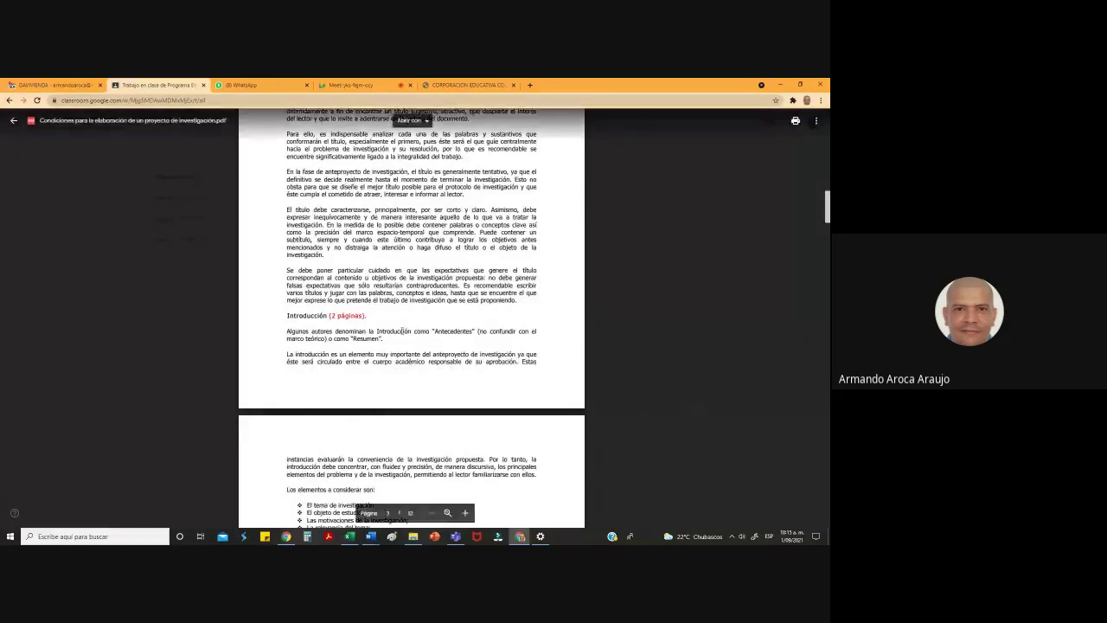
{"action": "scroll", "coordinate": [404, 331], "scroll_direction": "down", "scroll_amount": 6}
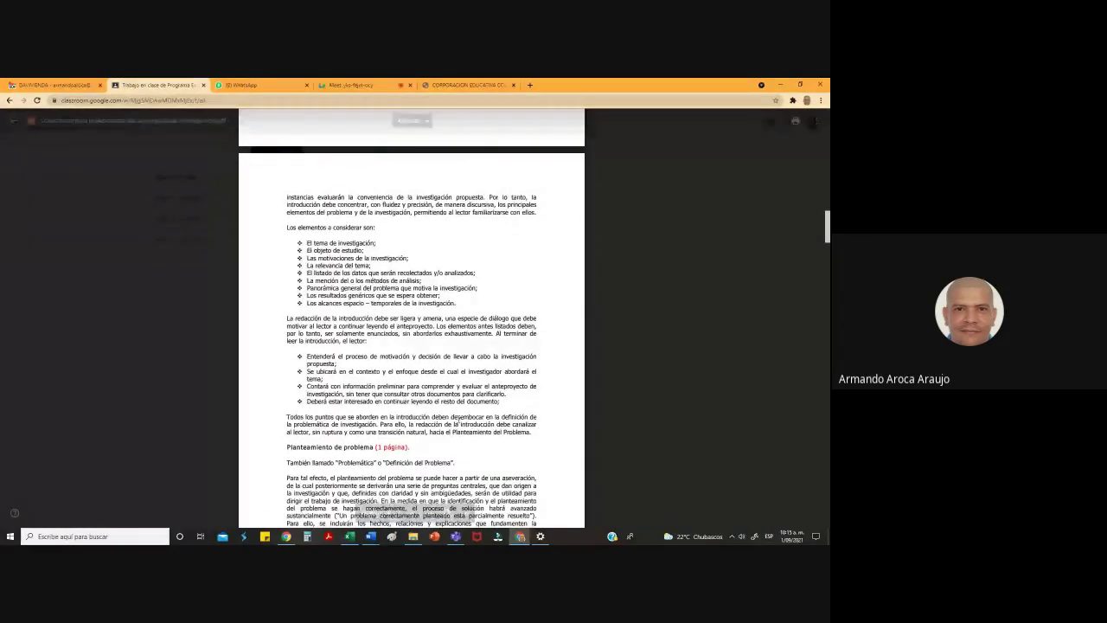
{"action": "scroll", "coordinate": [456, 424], "scroll_direction": "down", "scroll_amount": 4}
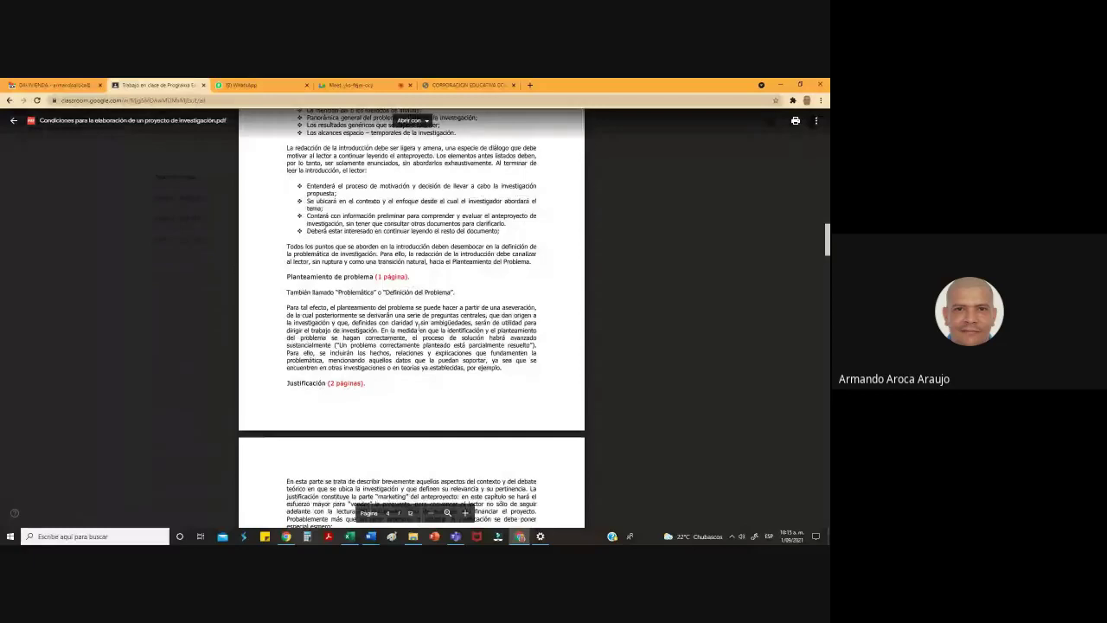
{"action": "scroll", "coordinate": [418, 324], "scroll_direction": "down", "scroll_amount": 4}
{"action": "scroll", "coordinate": [457, 252], "scroll_direction": "down", "scroll_amount": 8}
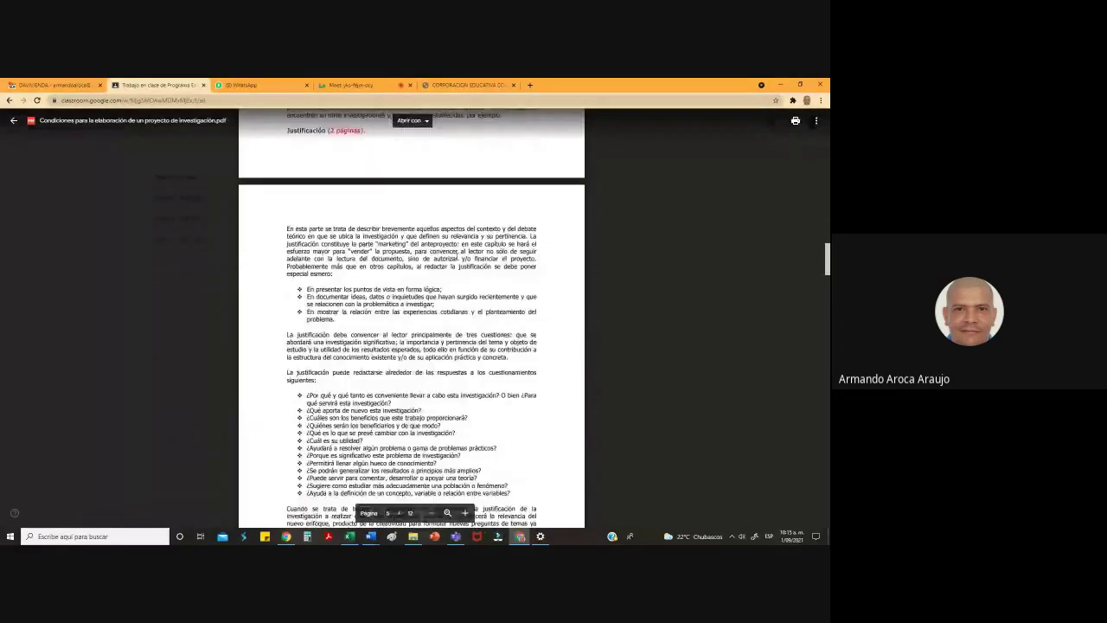
{"action": "scroll", "coordinate": [438, 353], "scroll_direction": "down", "scroll_amount": 8}
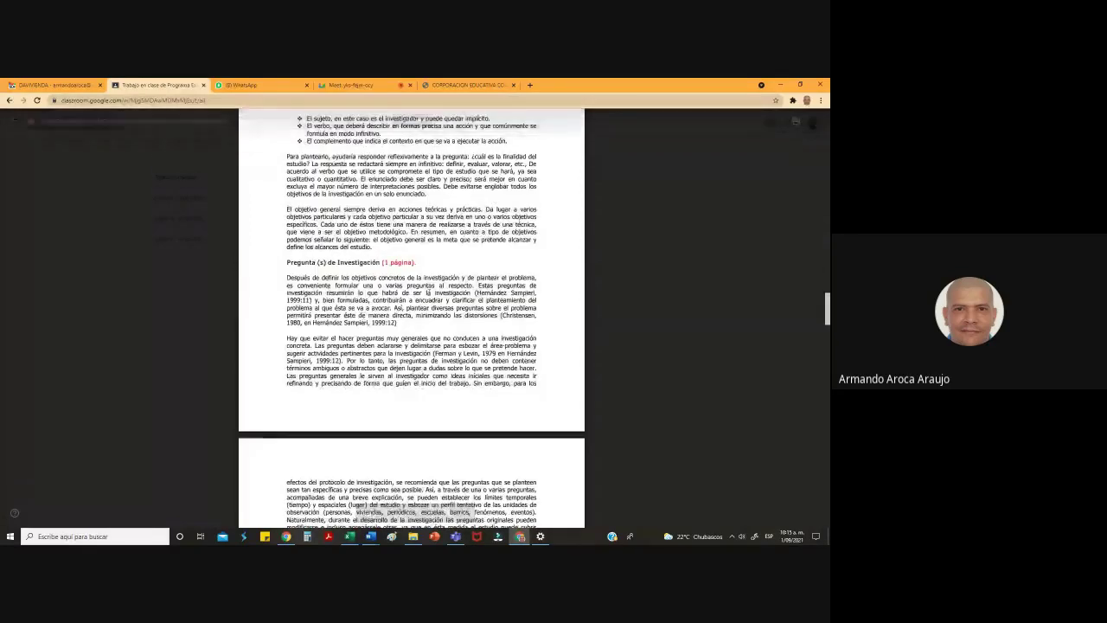
{"action": "scroll", "coordinate": [428, 298], "scroll_direction": "down", "scroll_amount": 6}
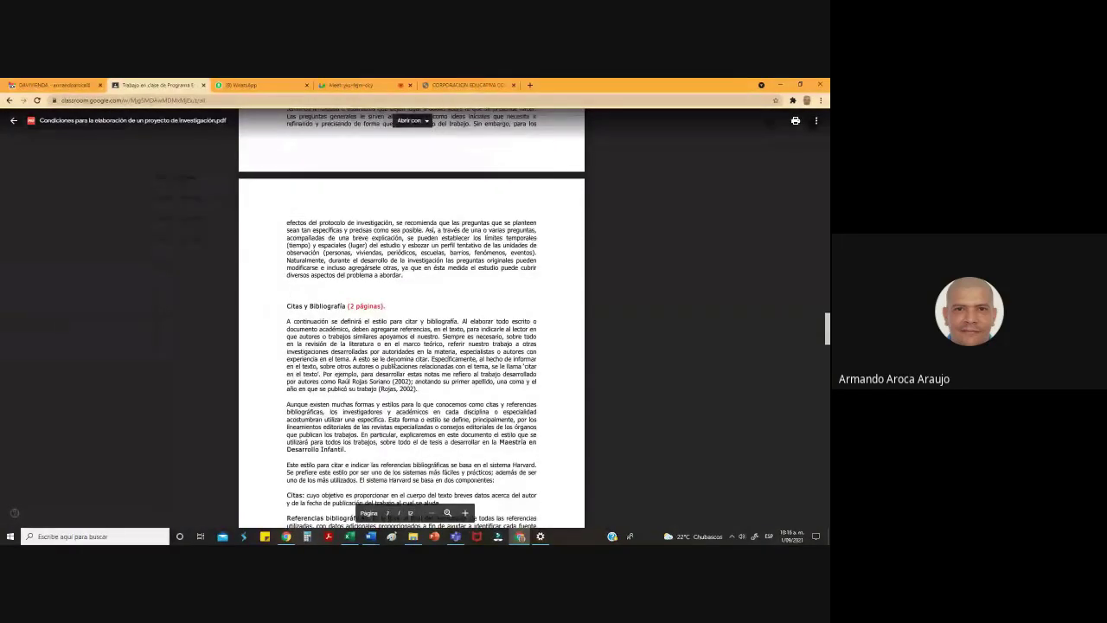
{"action": "scroll", "coordinate": [389, 353], "scroll_direction": "down", "scroll_amount": 7}
{"action": "scroll", "coordinate": [388, 351], "scroll_direction": "down", "scroll_amount": 5}
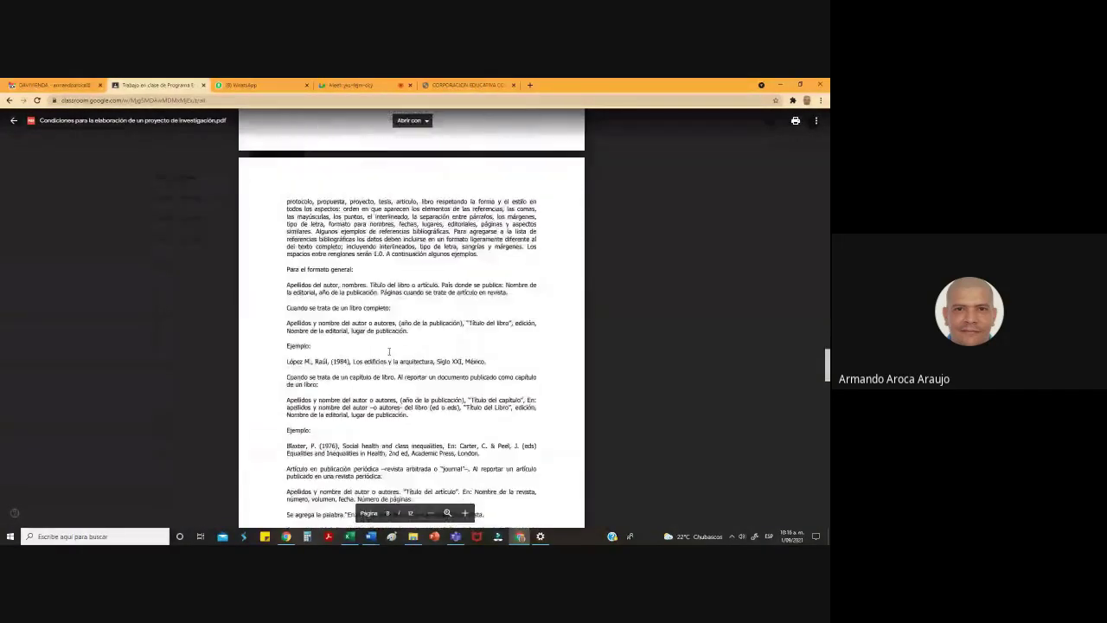
{"action": "scroll", "coordinate": [389, 351], "scroll_direction": "up", "scroll_amount": 20}
{"action": "scroll", "coordinate": [388, 351], "scroll_direction": "up", "scroll_amount": 5}
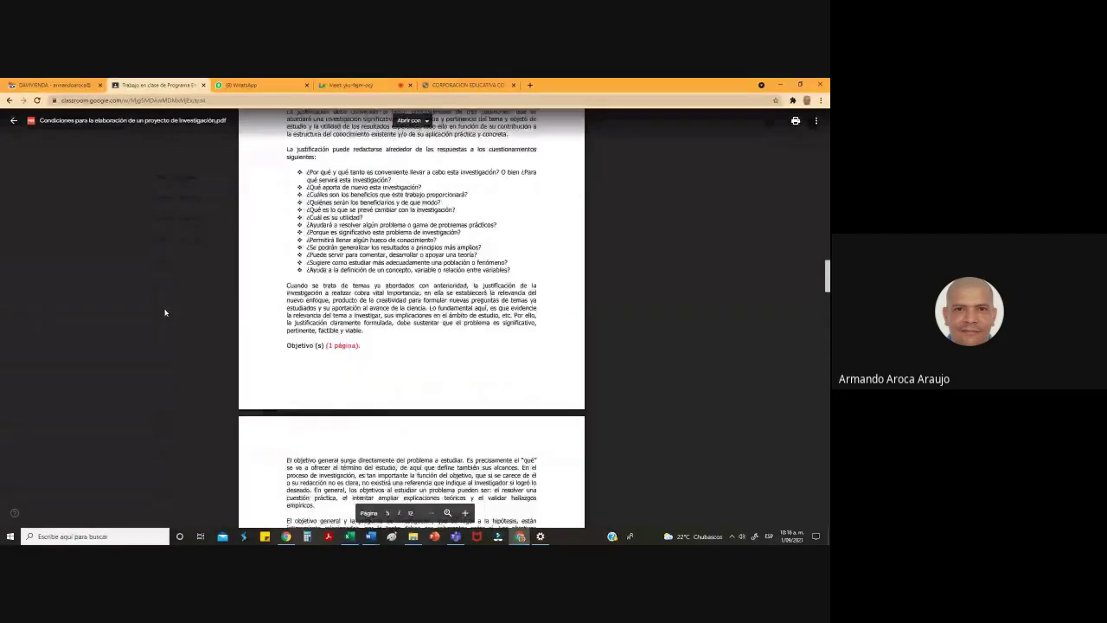
{"action": "key", "text": "Escape"}
Glance at the Etnomatemática. 2021-1 WhatsApp chat, and review the required sections and document characteristics in the Clase 3 micro-project assignment
{"action": "left_click", "coordinate": [260, 85]}
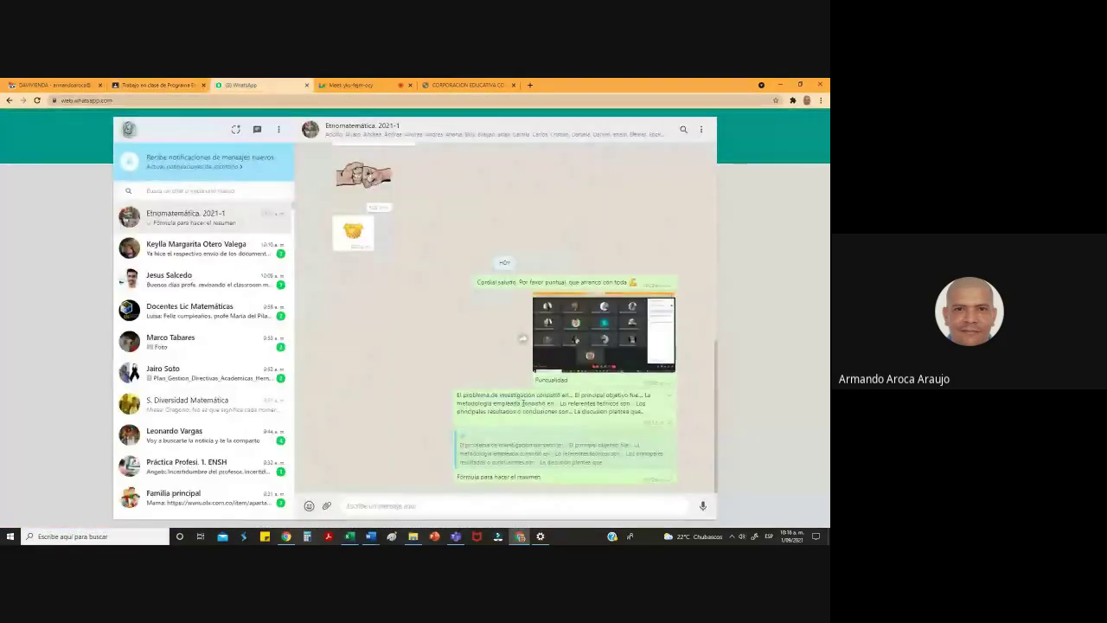
{"action": "left_click", "coordinate": [187, 88]}
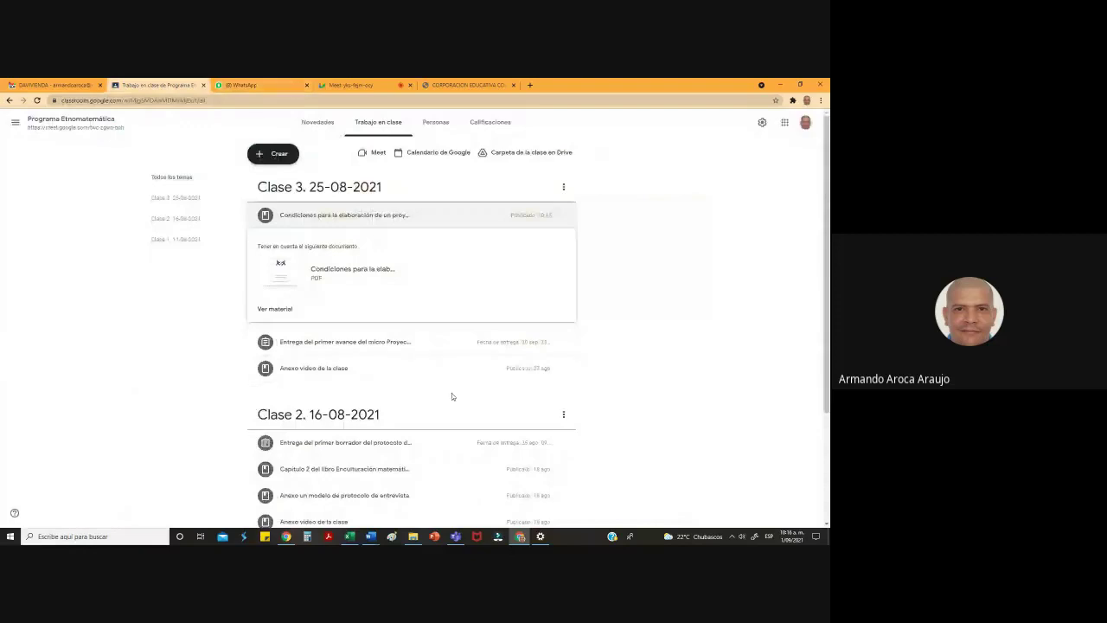
{"action": "left_click", "coordinate": [289, 346]}
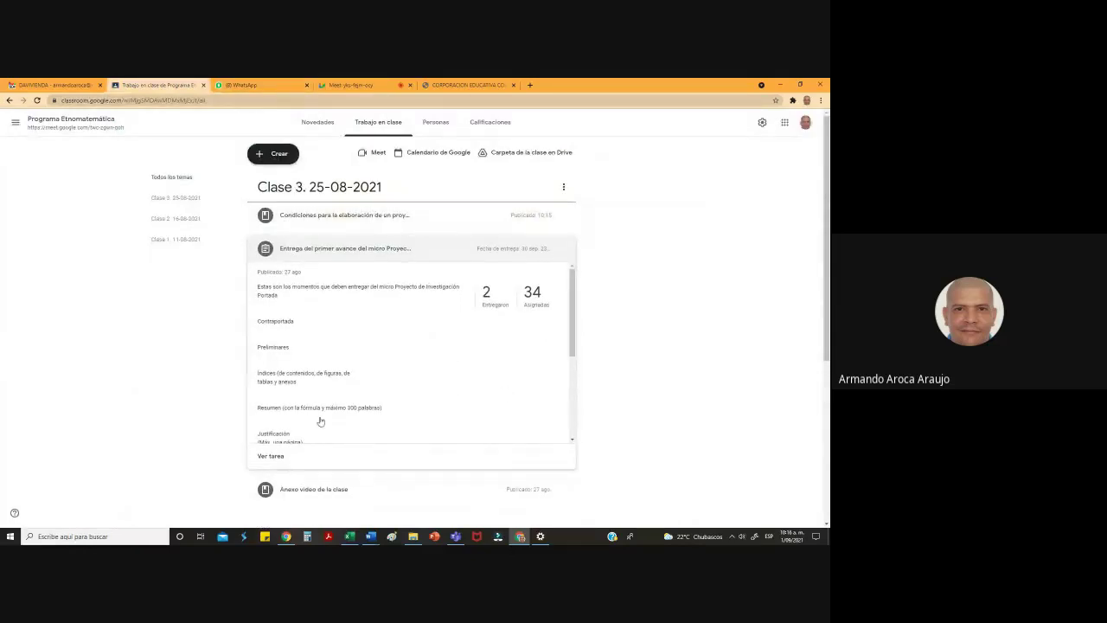
{"action": "scroll", "coordinate": [292, 377], "scroll_direction": "down", "scroll_amount": 1}
{"action": "scroll", "coordinate": [294, 414], "scroll_direction": "down", "scroll_amount": 1}
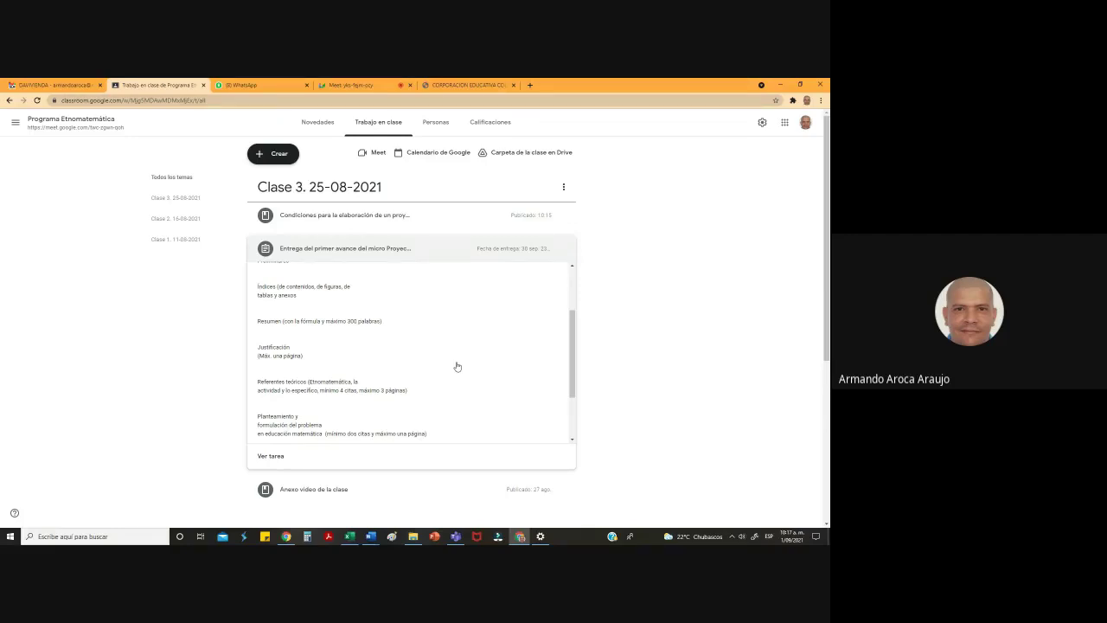
{"action": "scroll", "coordinate": [458, 367], "scroll_direction": "down", "scroll_amount": 2}
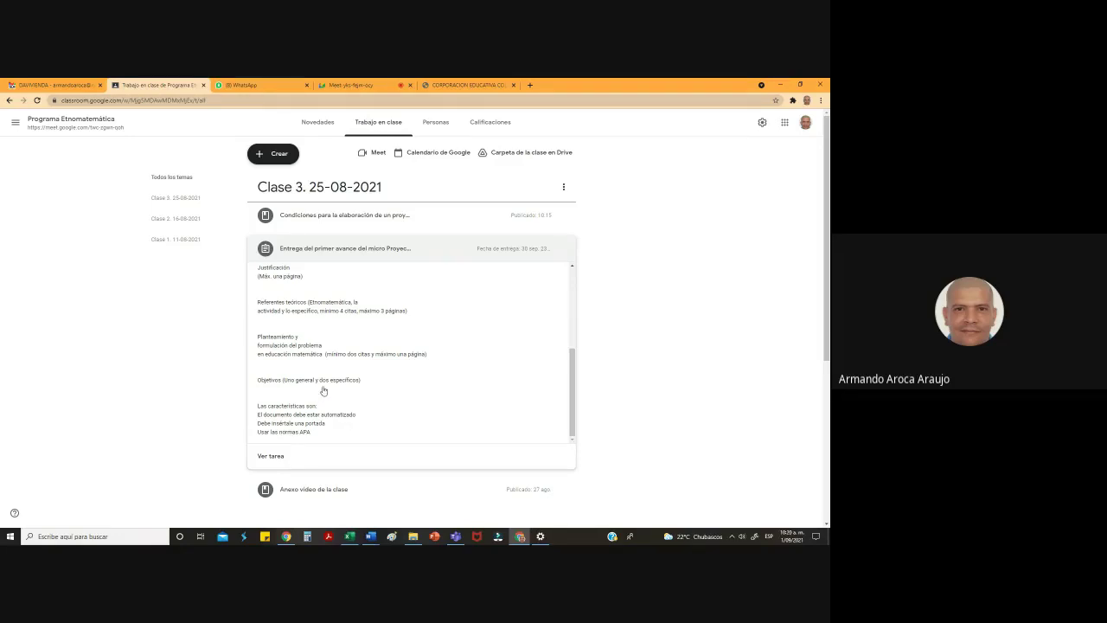
{"action": "scroll", "coordinate": [320, 389], "scroll_direction": "down", "scroll_amount": 2}
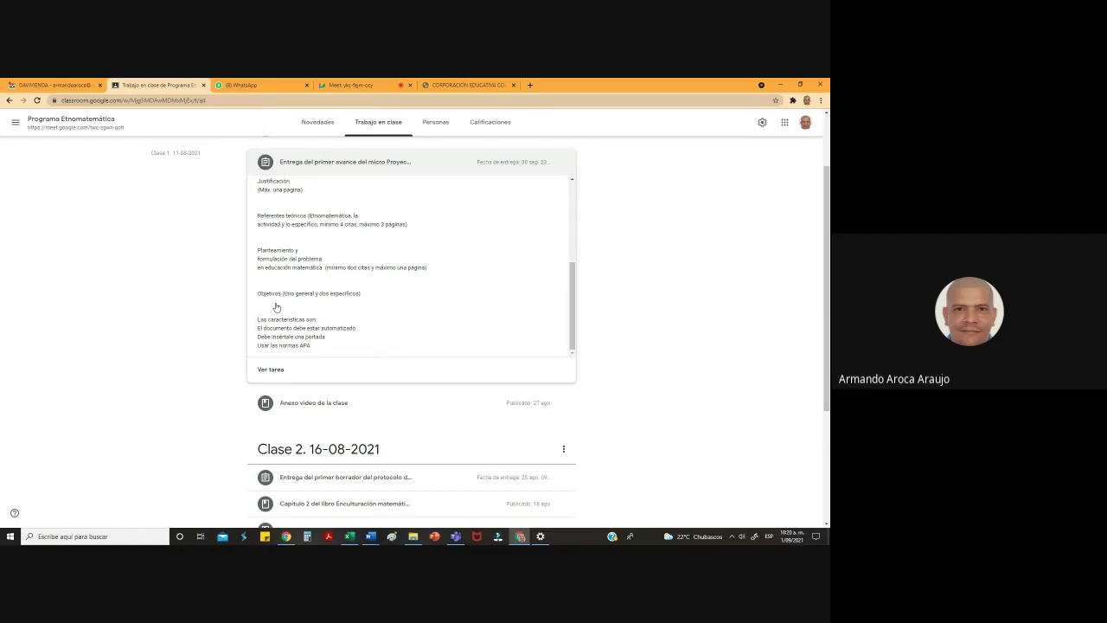
{"action": "scroll", "coordinate": [403, 311], "scroll_direction": "up", "scroll_amount": 3}
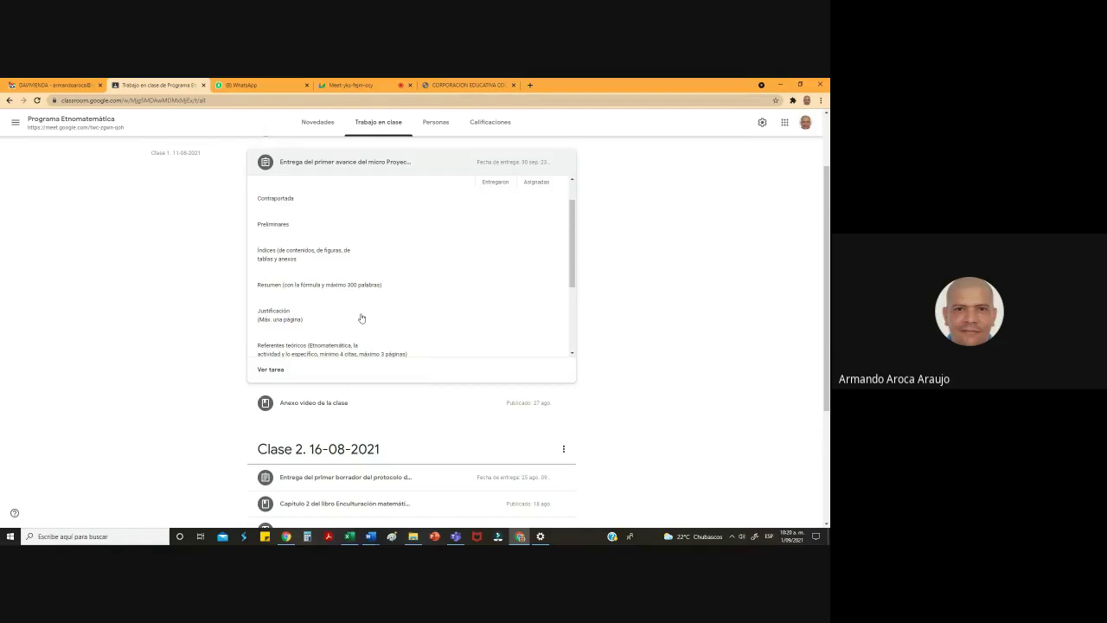
{"action": "scroll", "coordinate": [362, 319], "scroll_direction": "down", "scroll_amount": 5}
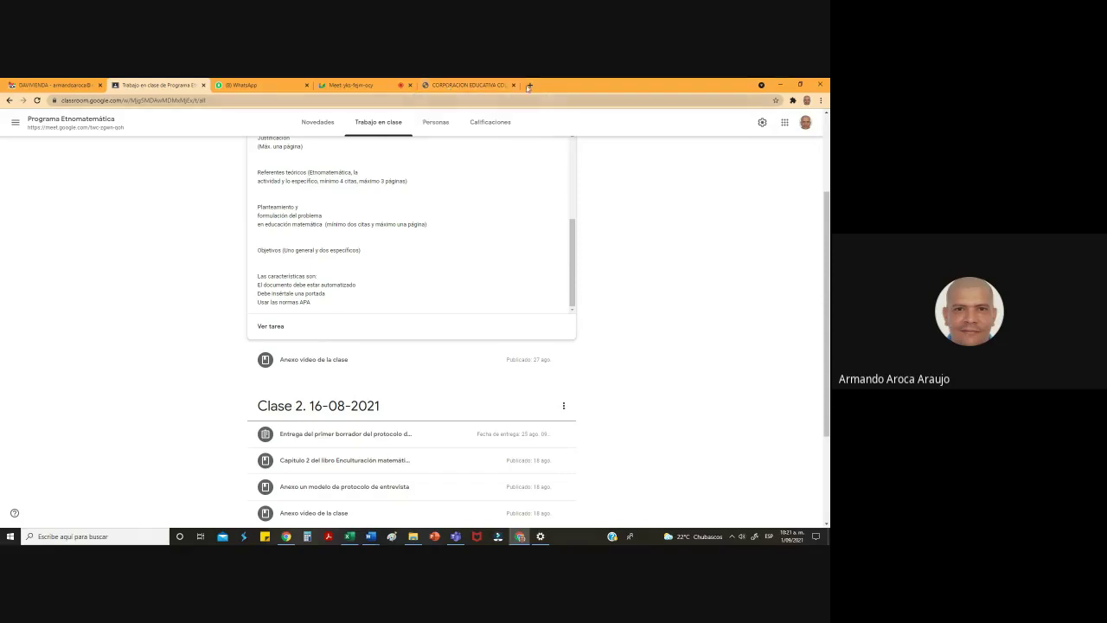
Search Google for "normas apa" in place of the payment page and open the result "Normas APA: Guía completa con plantilla y generador"
{"action": "left_click", "coordinate": [447, 87]}
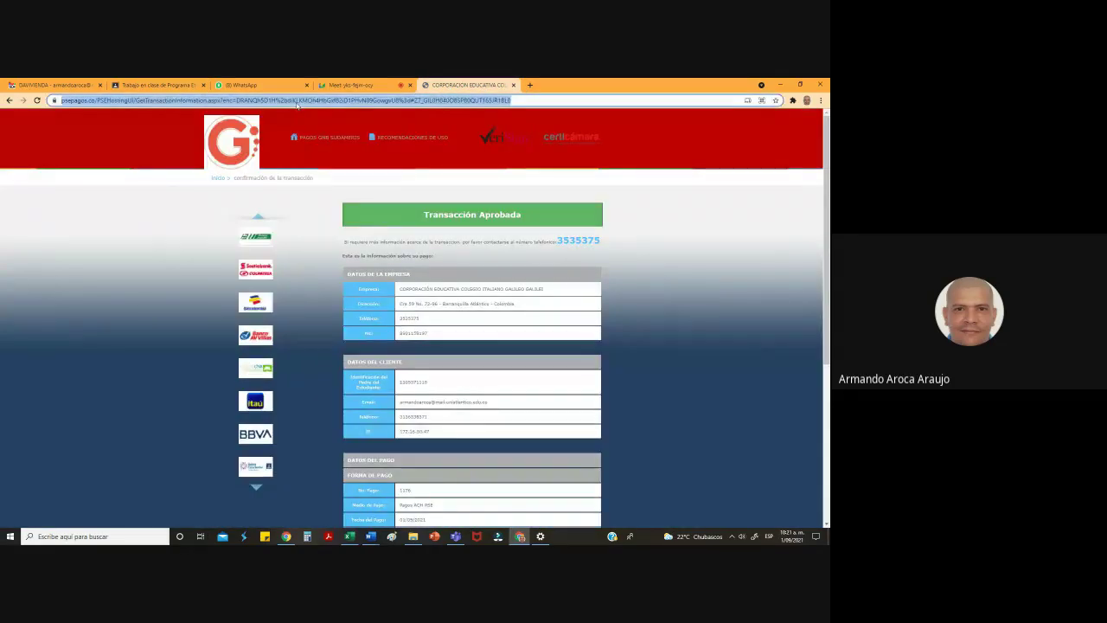
{"action": "left_click", "coordinate": [295, 100]}
{"action": "type", "text": "normas apa"}
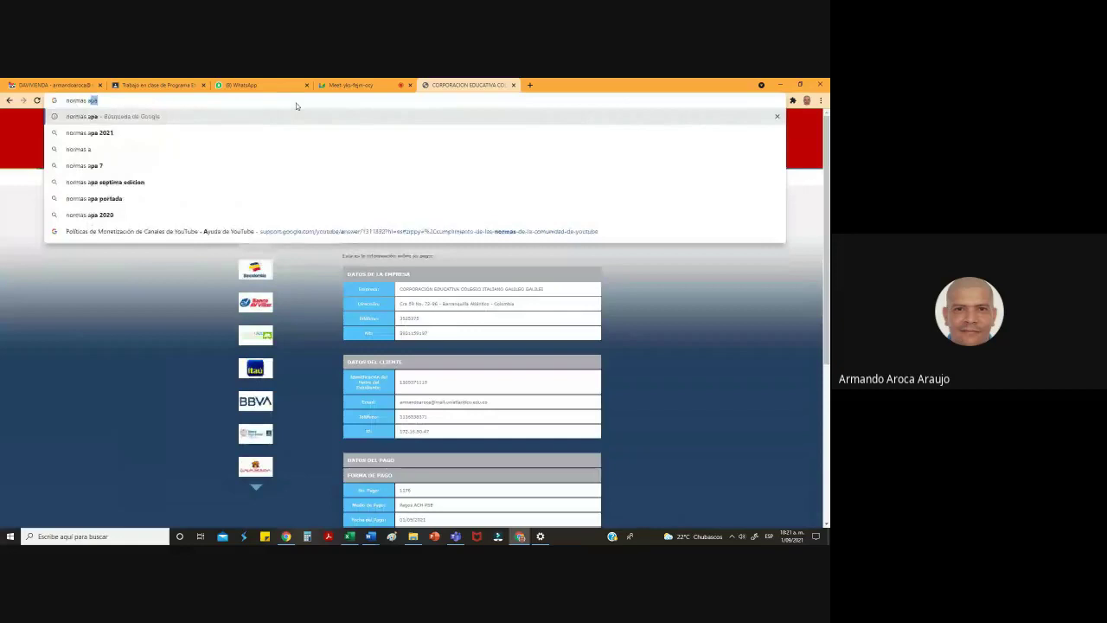
{"action": "key", "text": "Return"}
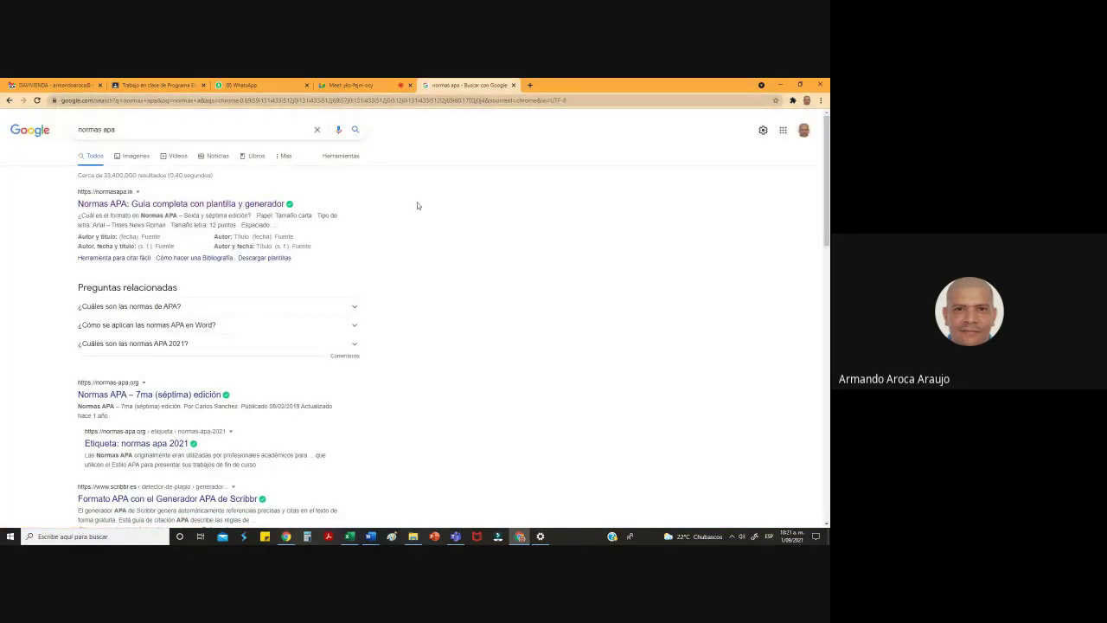
{"action": "left_click", "coordinate": [84, 204]}
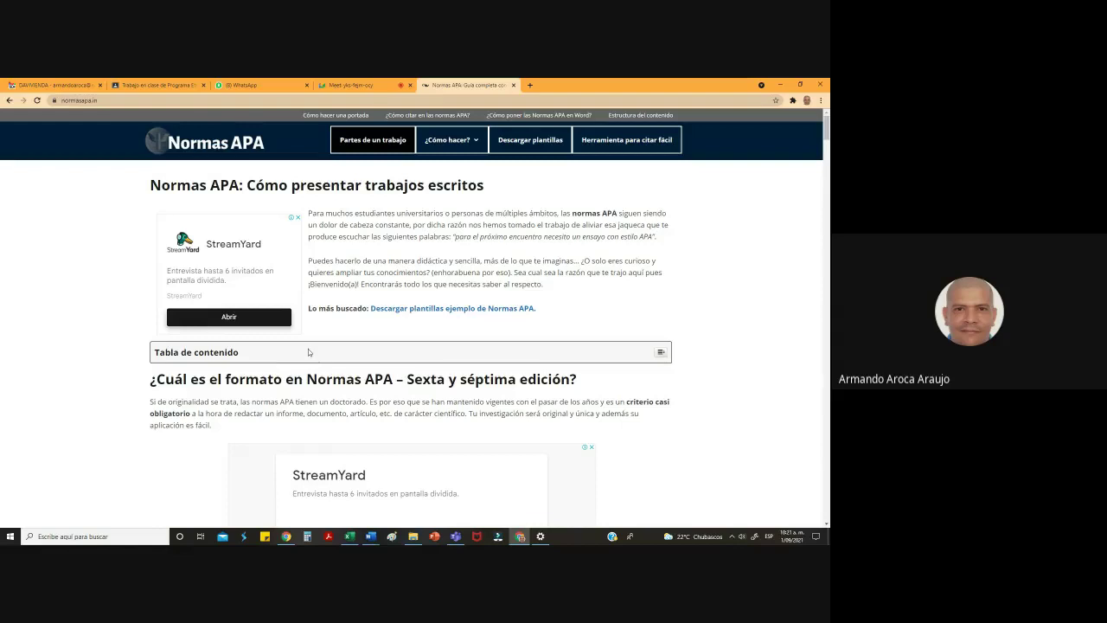
Open the document Medidas en el Peso de Mano y posibles aportes a la Educación Matemática from its folder under ARTÍCULOS y LIBROS > RADICADOS
{"action": "left_click", "coordinate": [413, 537]}
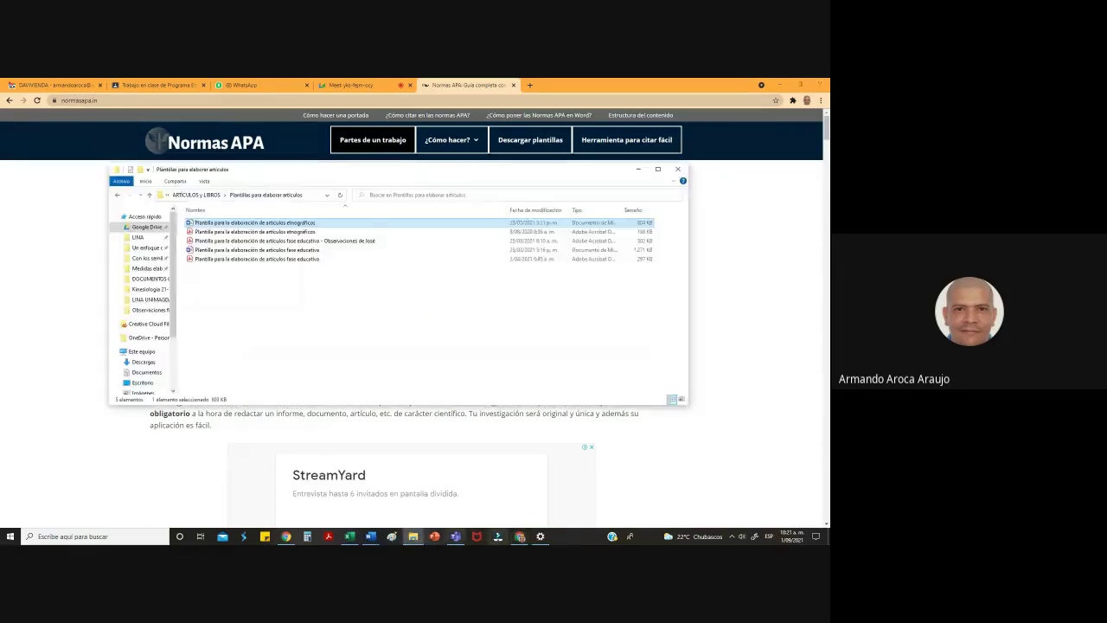
{"action": "left_click", "coordinate": [146, 227]}
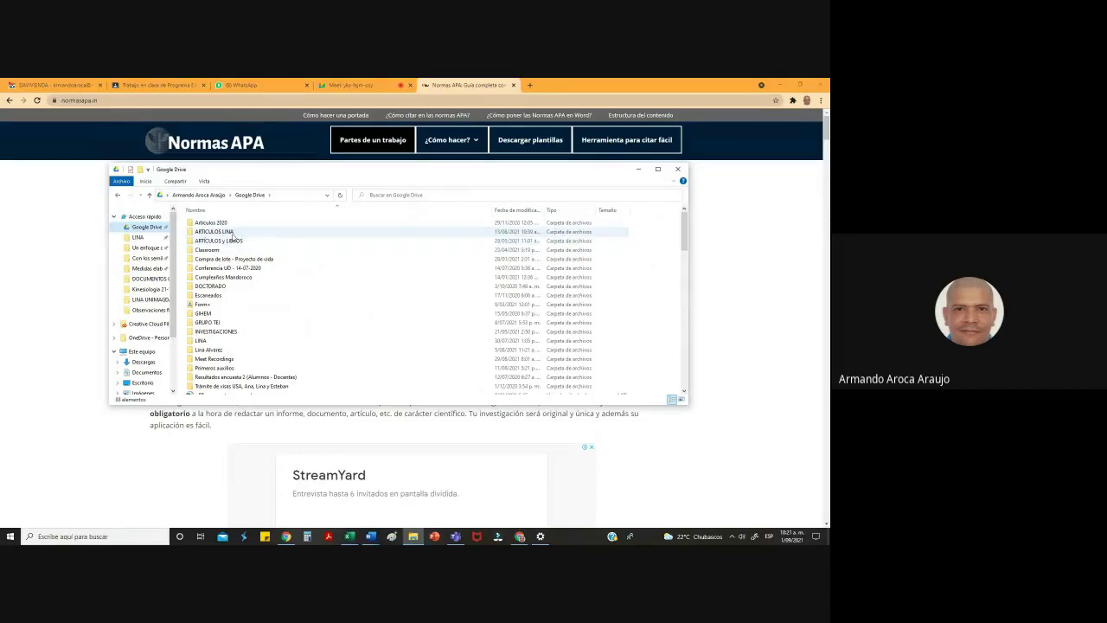
{"action": "double_click", "coordinate": [234, 241]}
{"action": "double_click", "coordinate": [227, 258]}
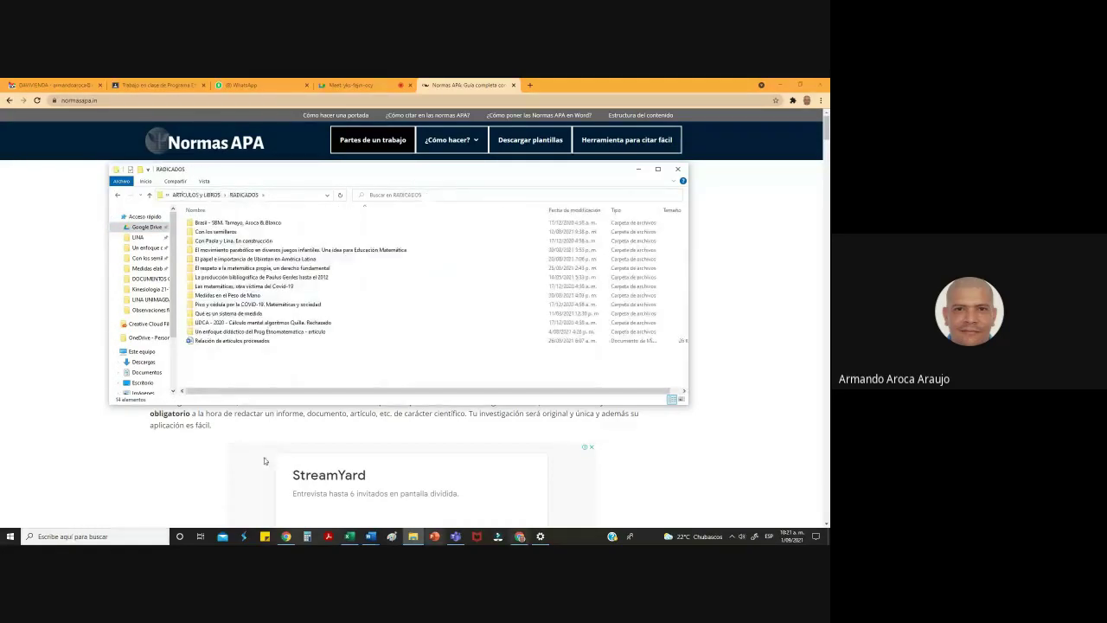
{"action": "double_click", "coordinate": [228, 295]}
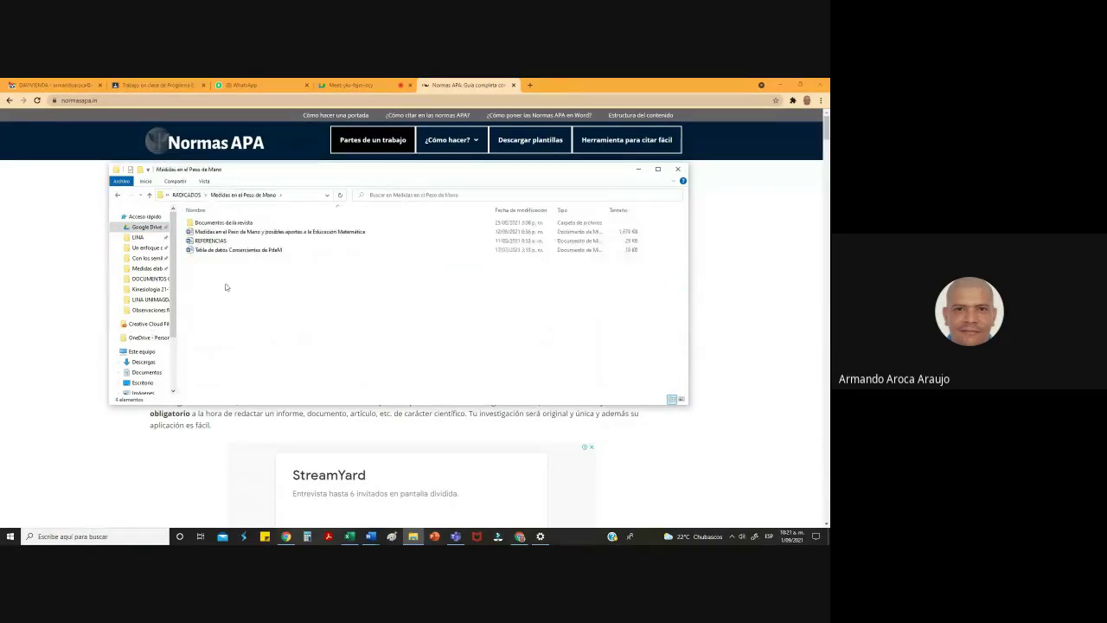
{"action": "double_click", "coordinate": [229, 232]}
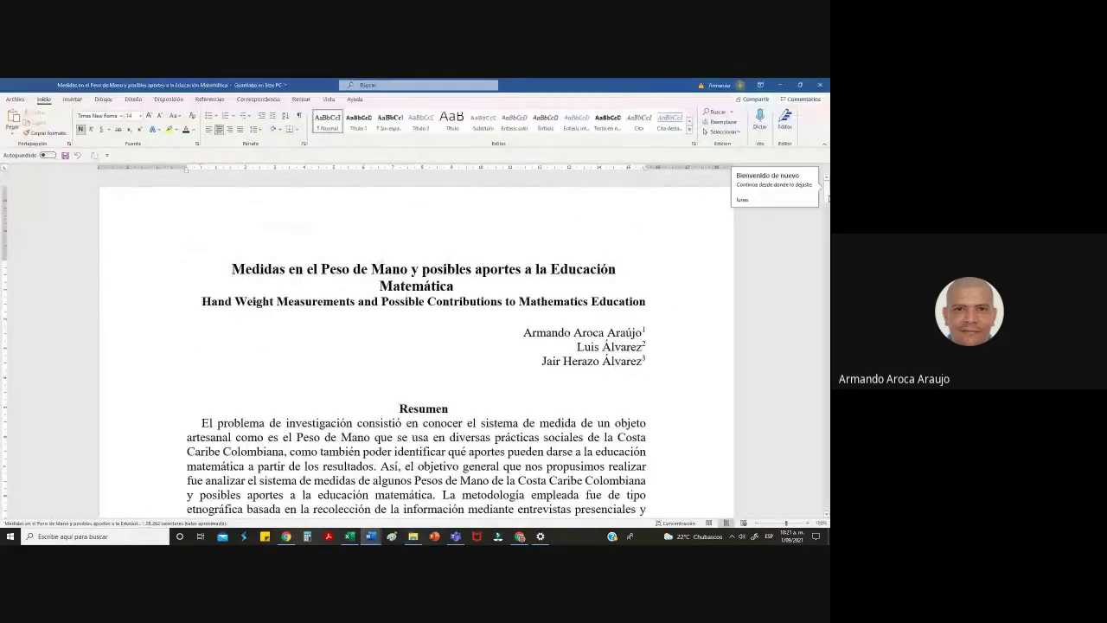
Examine the APA formatting of the reference list near the end of the article and close the document
{"action": "left_click", "coordinate": [796, 180]}
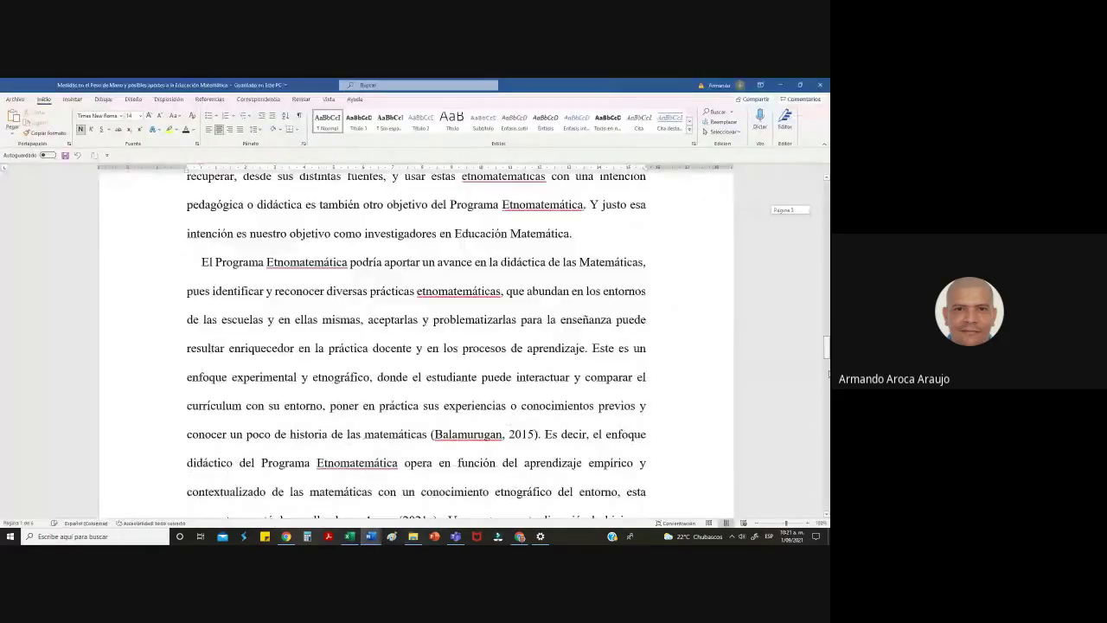
{"action": "mouse_move", "coordinate": [826, 504]}
{"action": "left_mouse_down"}
{"action": "mouse_move", "coordinate": [826, 388]}
{"action": "mouse_move", "coordinate": [825, 486]}
{"action": "left_mouse_up"}
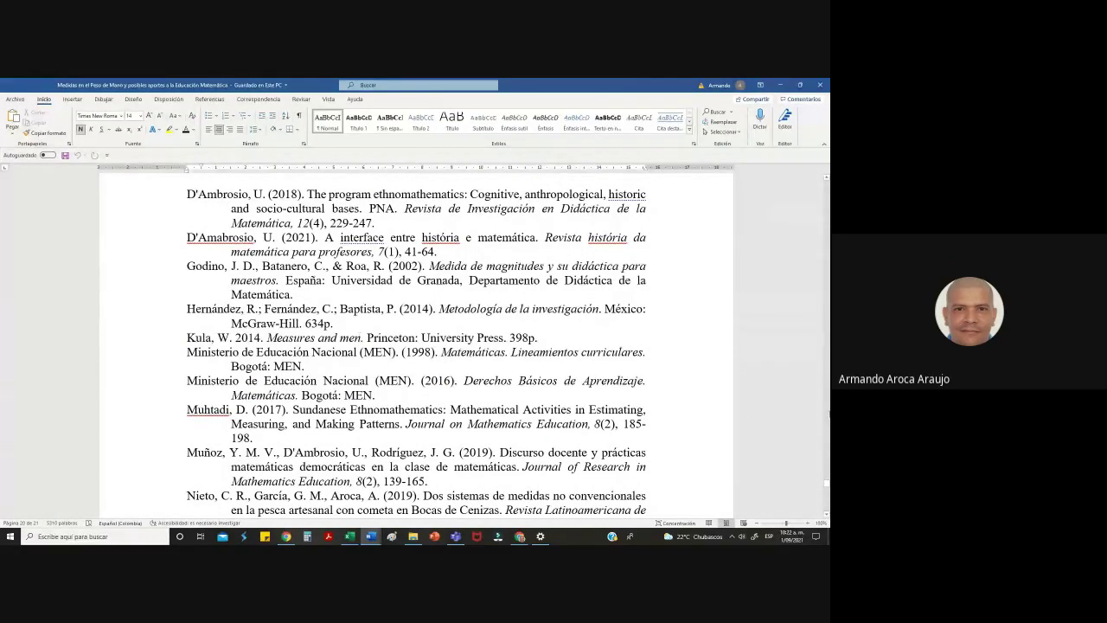
{"action": "left_click", "coordinate": [820, 85]}
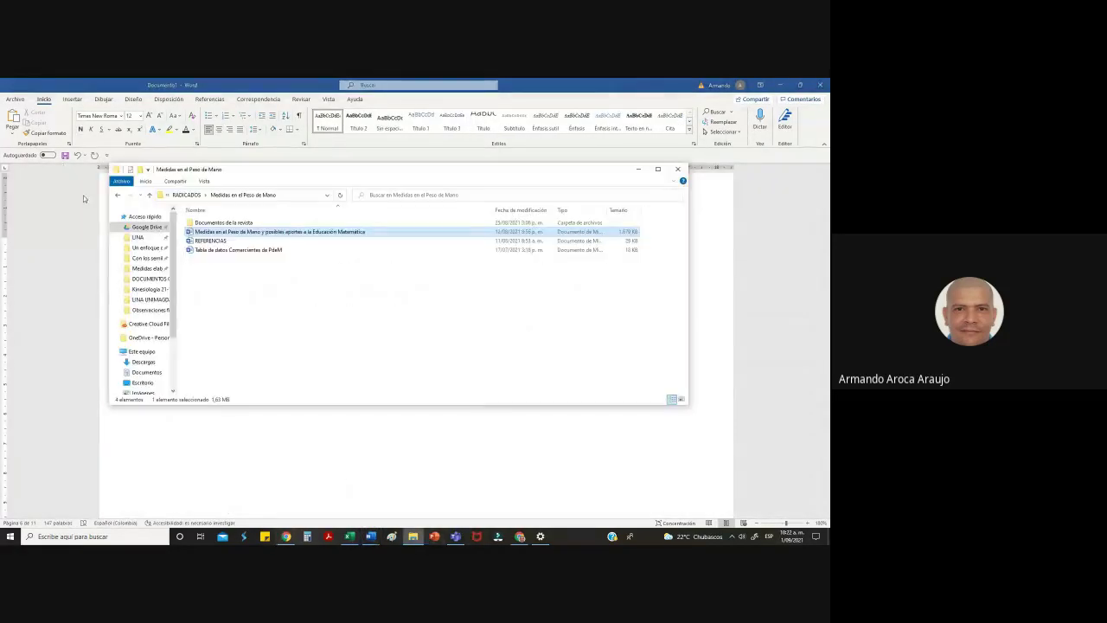
Look through the document in the folder Qué es un sistema de medida under RADICADOS for a reference list and close it
{"action": "left_click", "coordinate": [117, 194]}
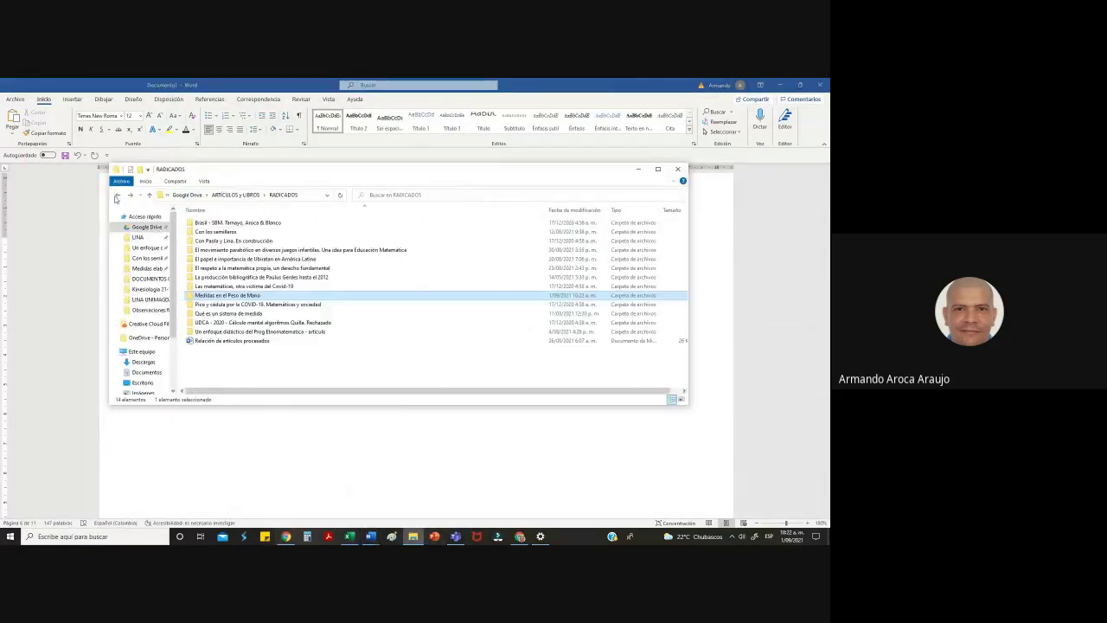
{"action": "double_click", "coordinate": [214, 296]}
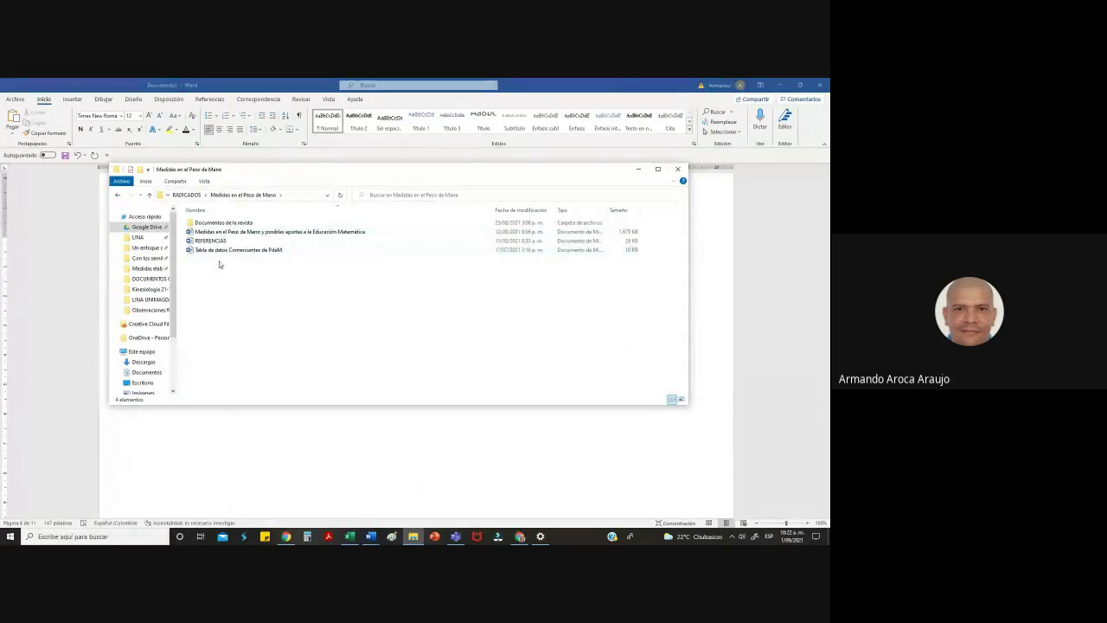
{"action": "left_click", "coordinate": [117, 194]}
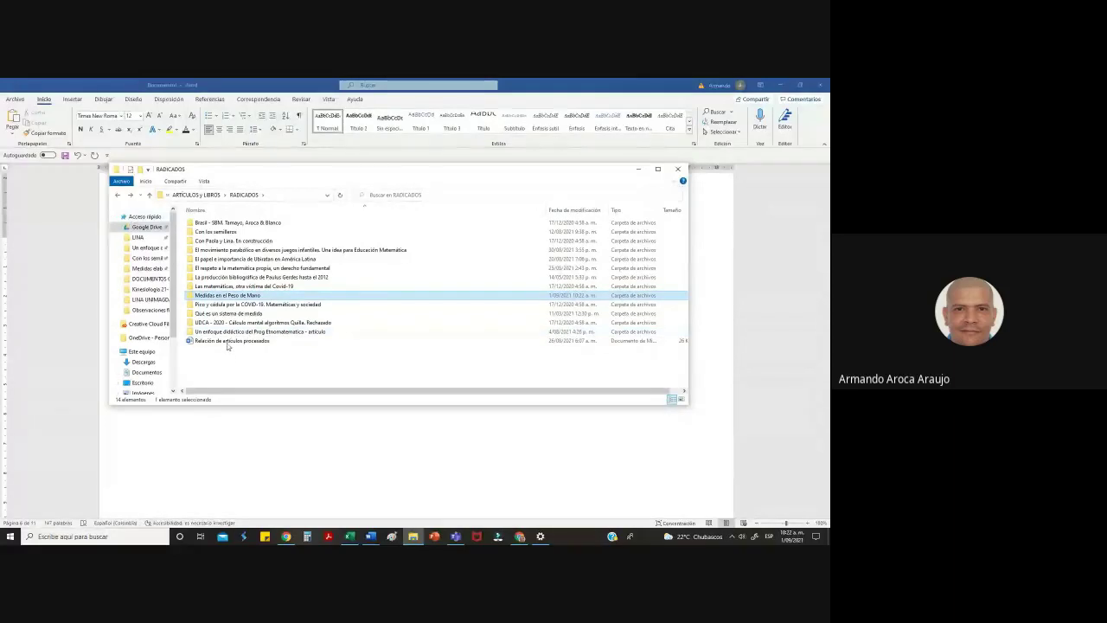
{"action": "double_click", "coordinate": [230, 314]}
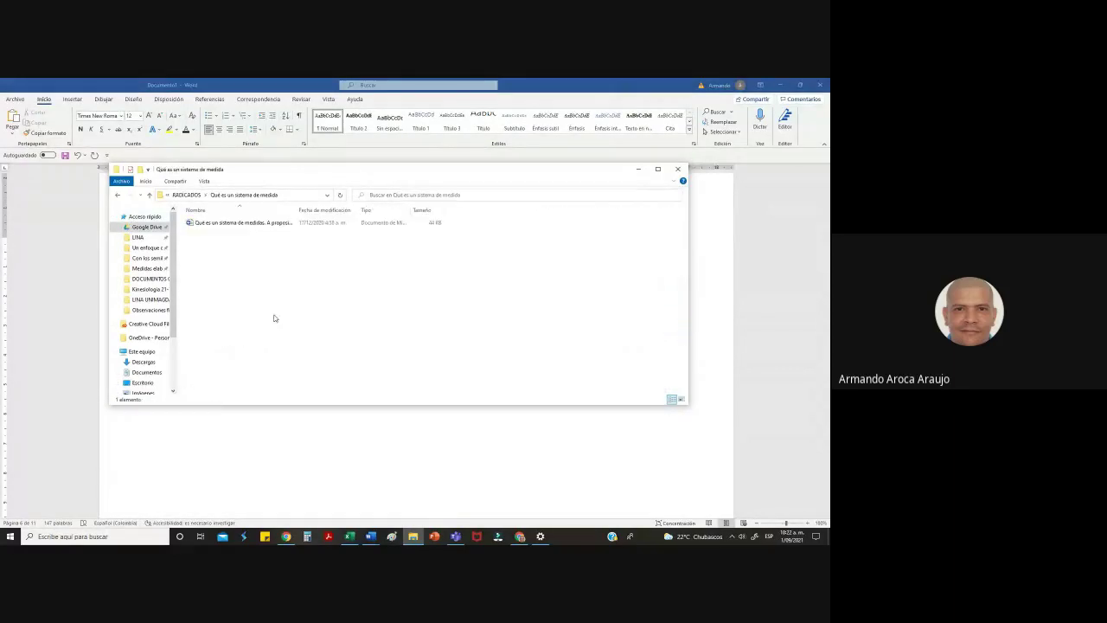
{"action": "double_click", "coordinate": [239, 224]}
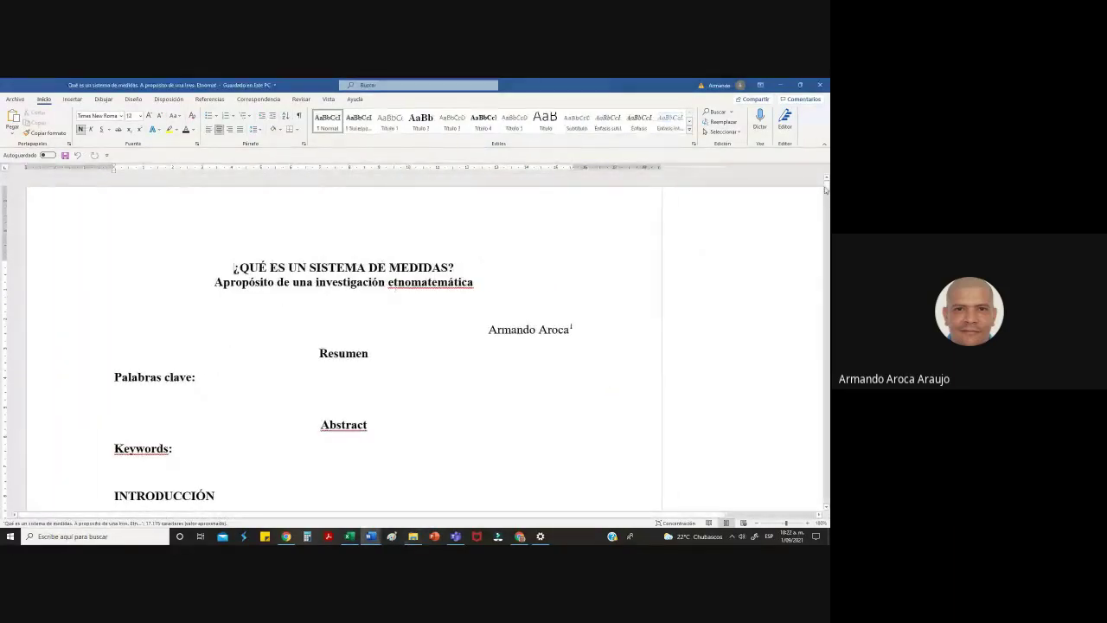
{"action": "left_click_drag", "start_coordinate": [826, 188], "coordinate": [814, 400]}
{"action": "left_click", "coordinate": [820, 85]}
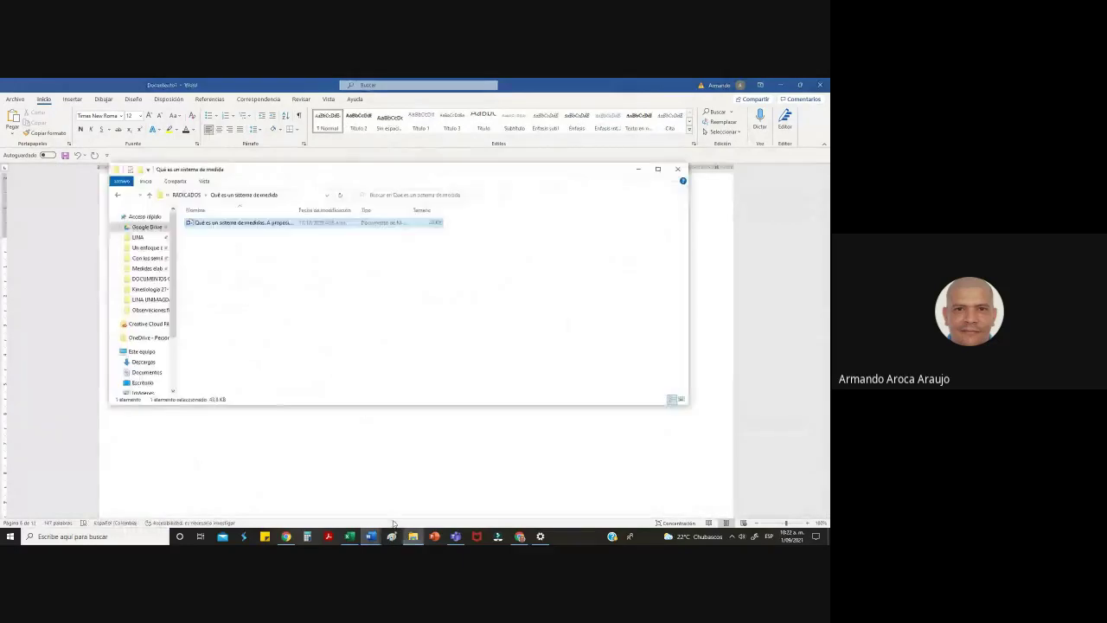
Open the document Sistemas de medidas. Etnomatemática. Versión anónima from the Revista Educación Matemática - México folder within Con los semilleros
{"action": "left_click", "coordinate": [117, 195]}
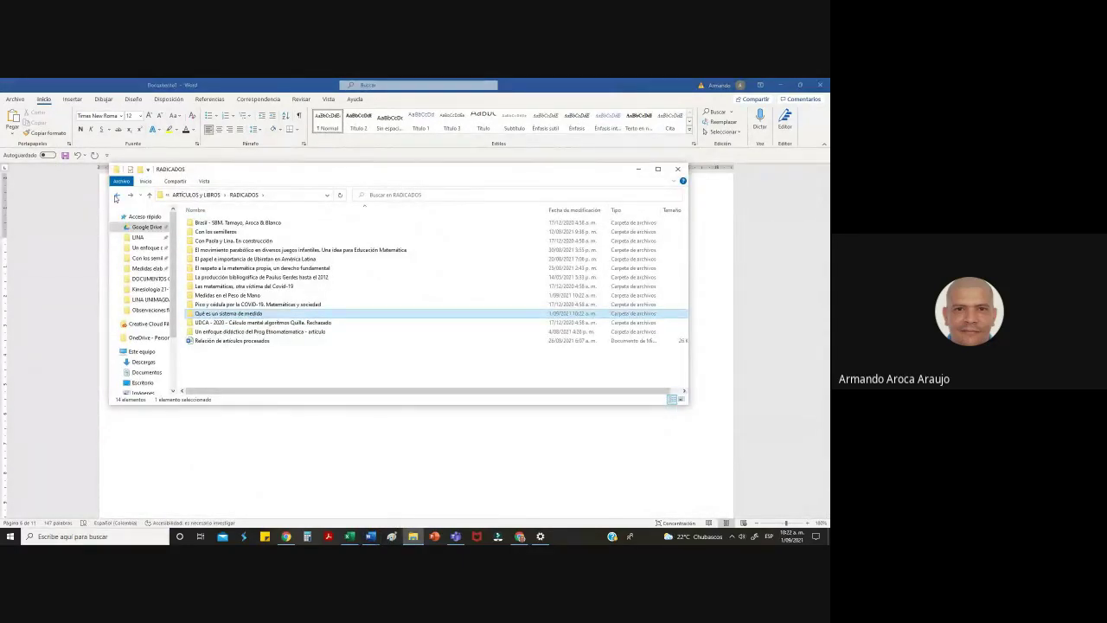
{"action": "double_click", "coordinate": [216, 232]}
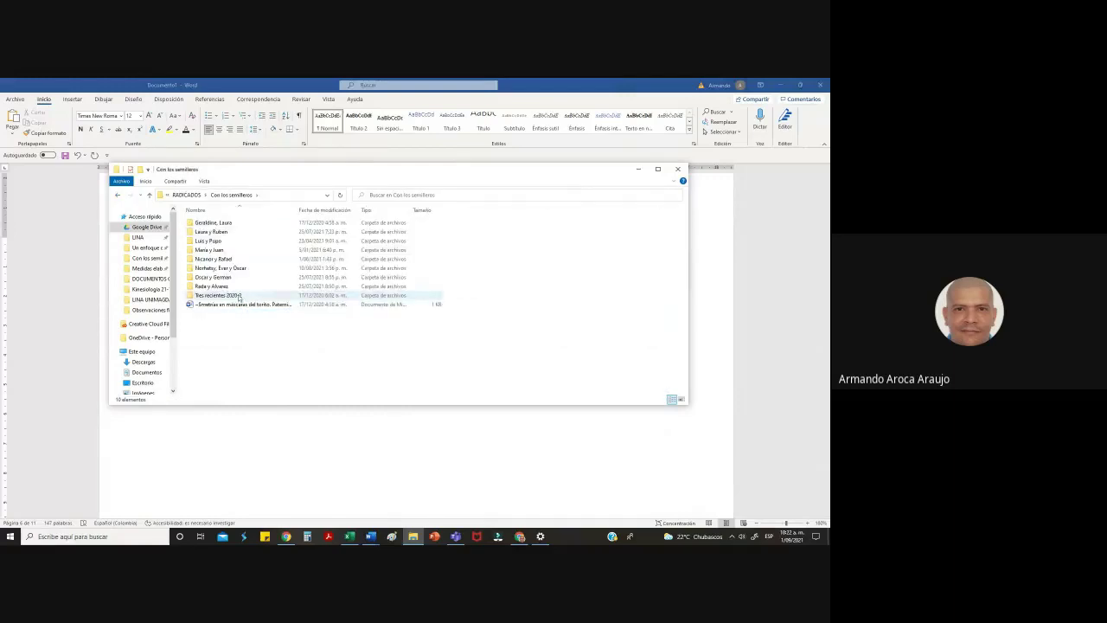
{"action": "double_click", "coordinate": [226, 241]}
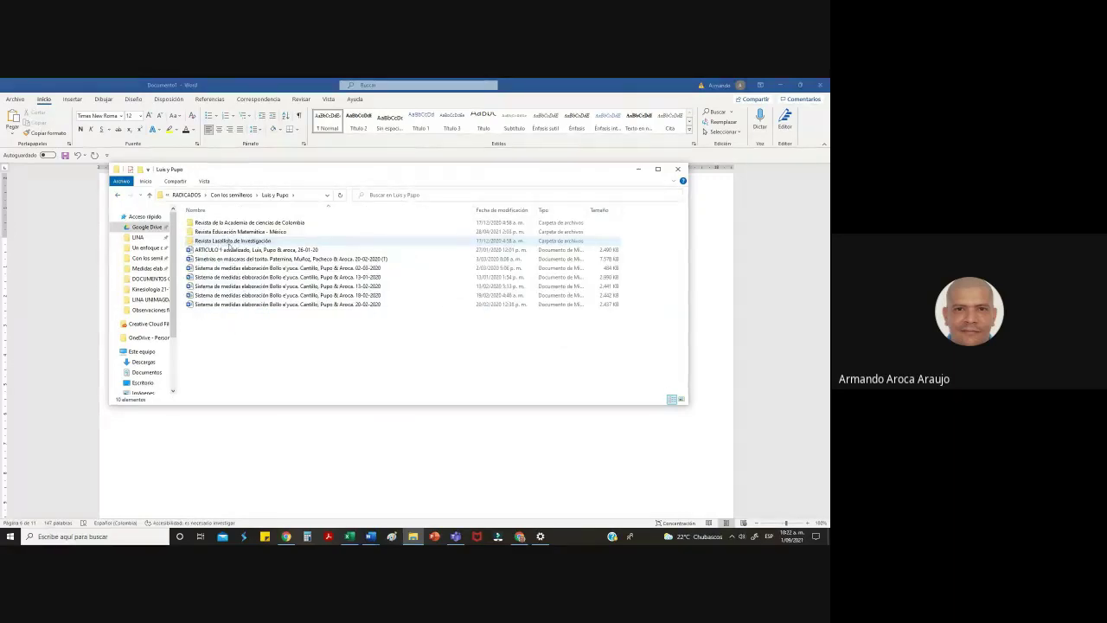
{"action": "double_click", "coordinate": [227, 232]}
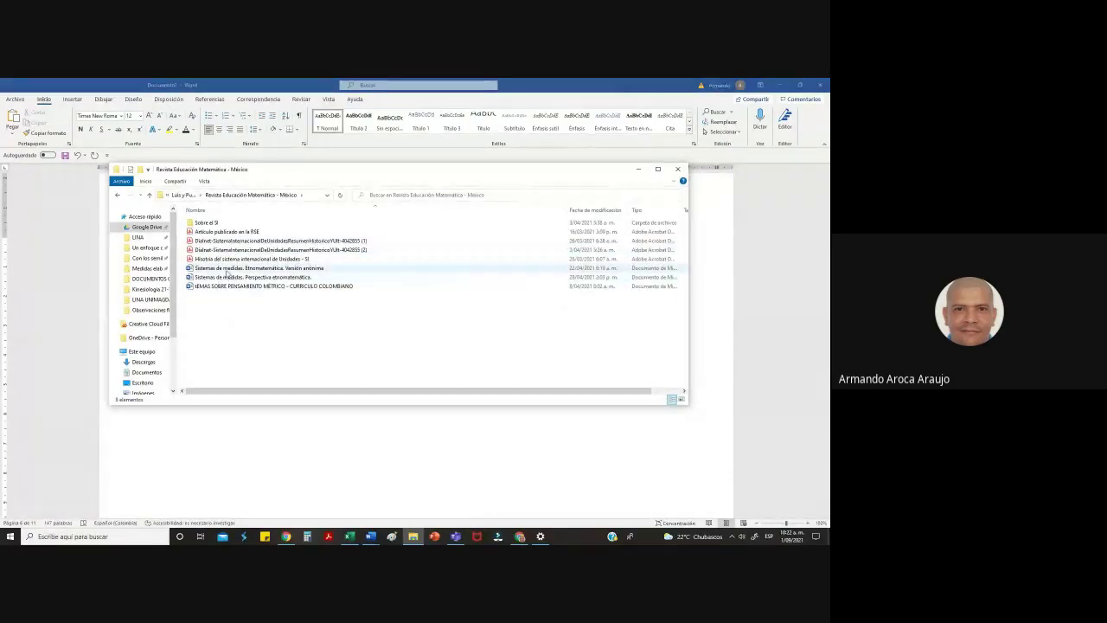
{"action": "double_click", "coordinate": [227, 268]}
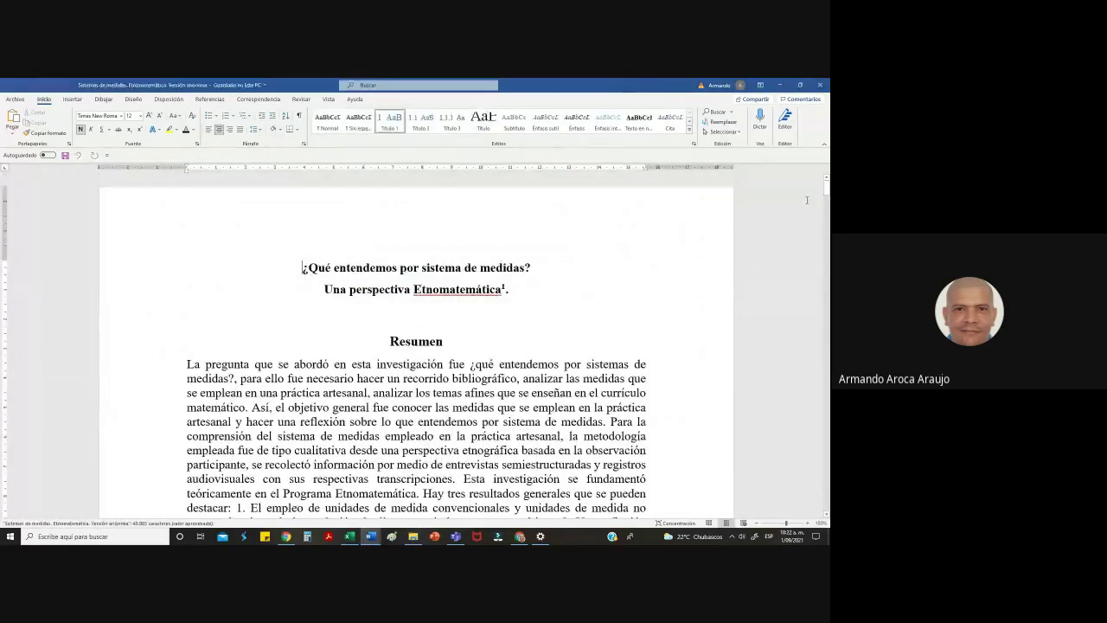
Highlight the 2014 reference Las bases conceptuales del Programa Etnomatemática in yellow in the article's reference list
{"action": "left_click_drag", "start_coordinate": [828, 186], "coordinate": [826, 503]}
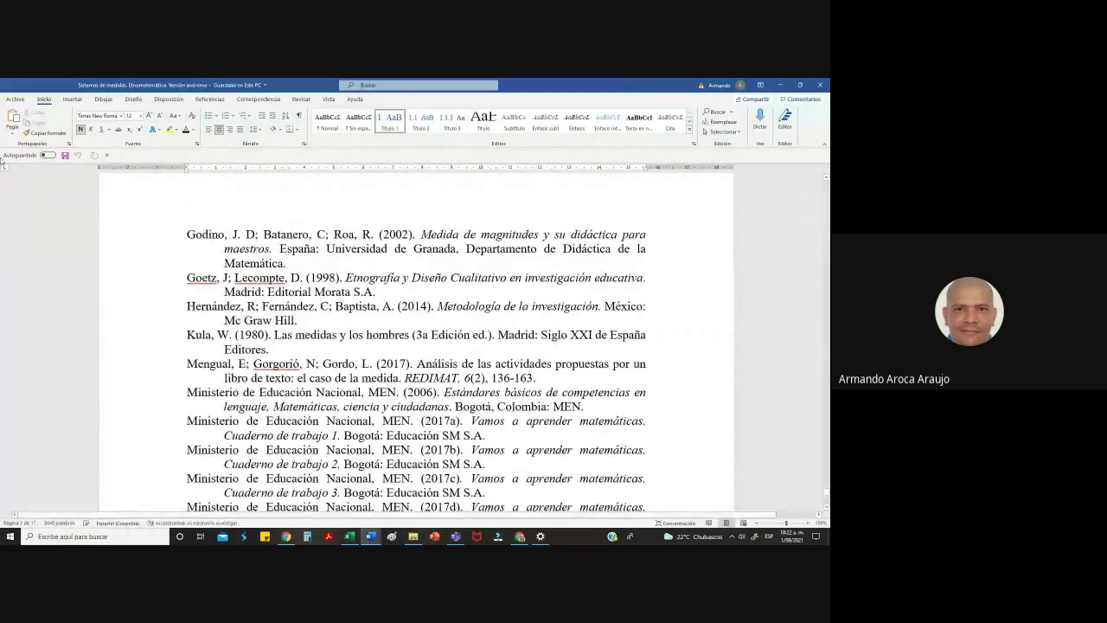
{"action": "scroll", "coordinate": [614, 364], "scroll_direction": "up", "scroll_amount": 10}
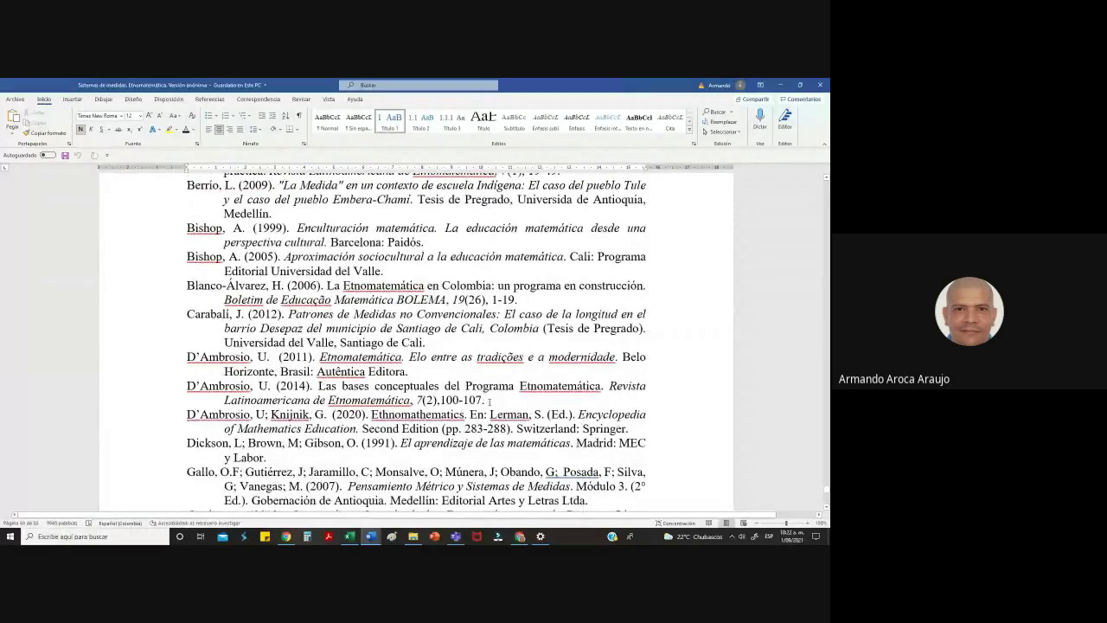
{"action": "left_click", "coordinate": [808, 523]}
{"action": "left_click", "coordinate": [808, 524]}
{"action": "left_click", "coordinate": [808, 523]}
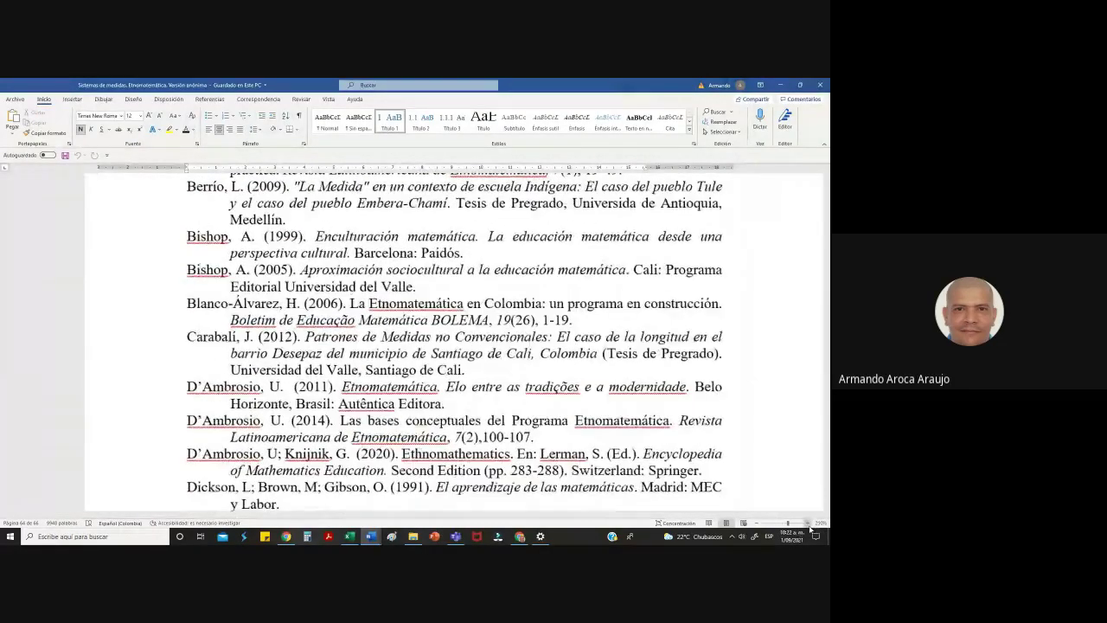
{"action": "left_click", "coordinate": [808, 524]}
{"action": "left_click_drag", "start_coordinate": [504, 449], "coordinate": [136, 431]}
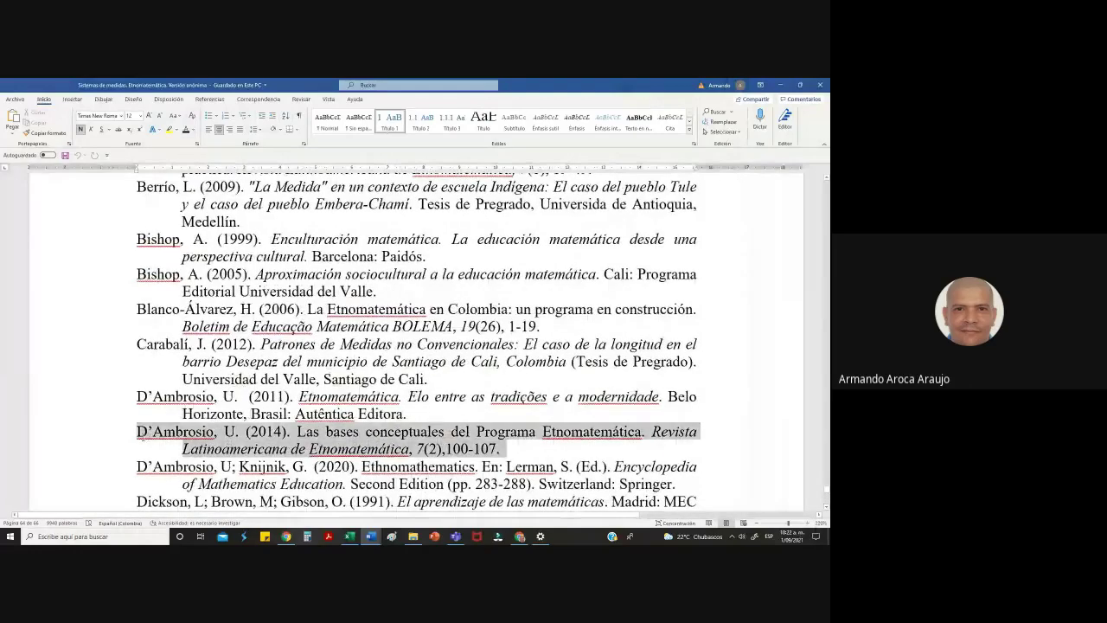
{"action": "left_click", "coordinate": [170, 130]}
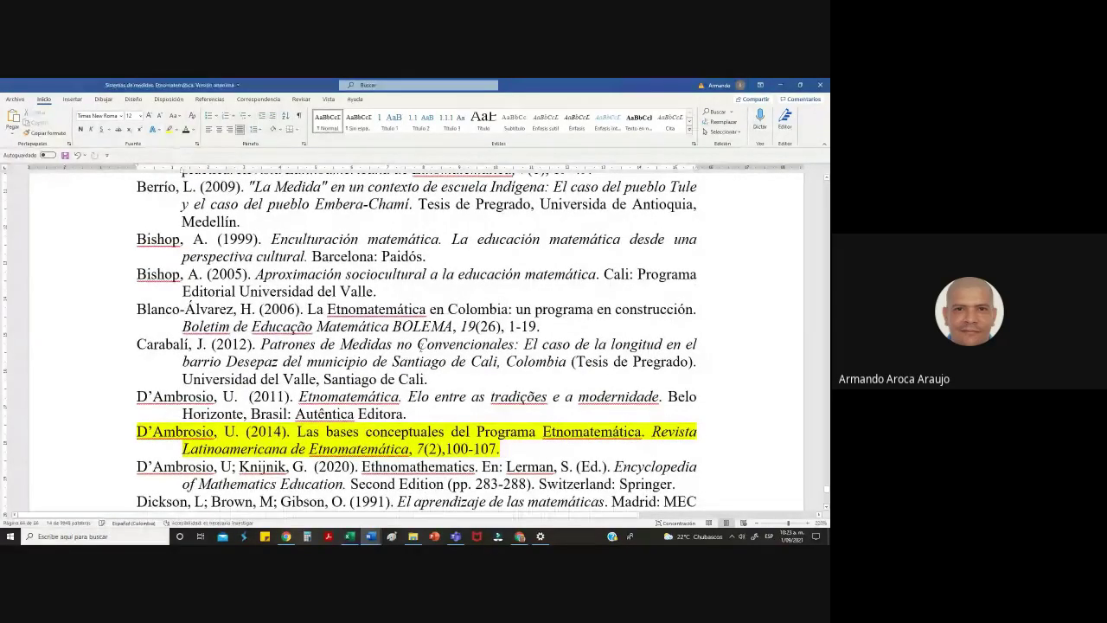
Point out the volume, issue and page range at the end of the yellow-highlighted 2014 journal reference
{"action": "left_click", "coordinate": [418, 344]}
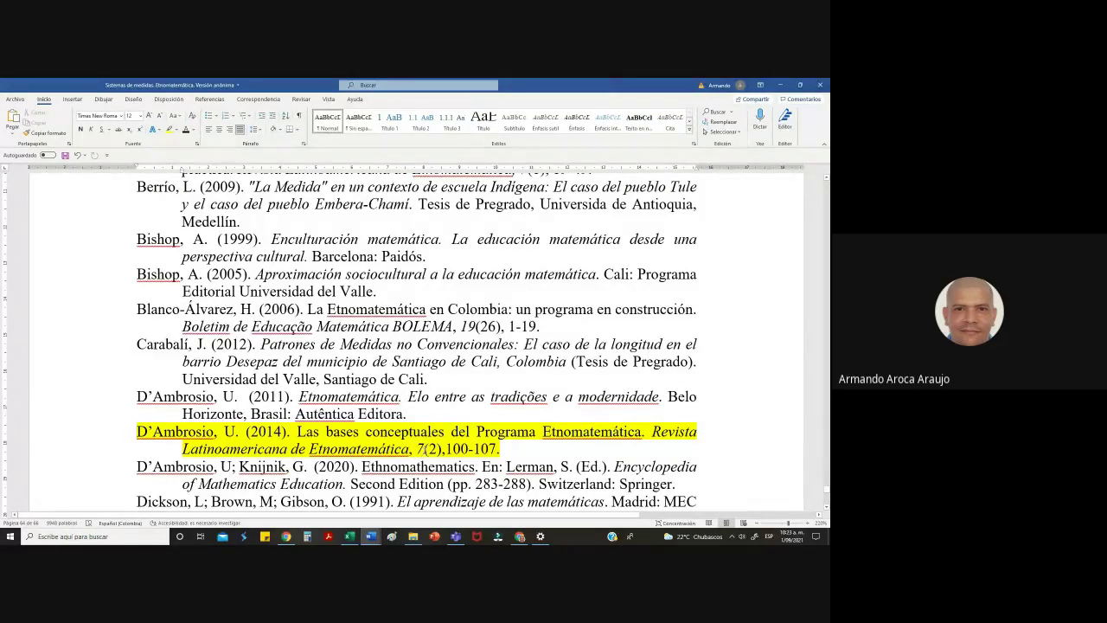
{"action": "double_click", "coordinate": [420, 448]}
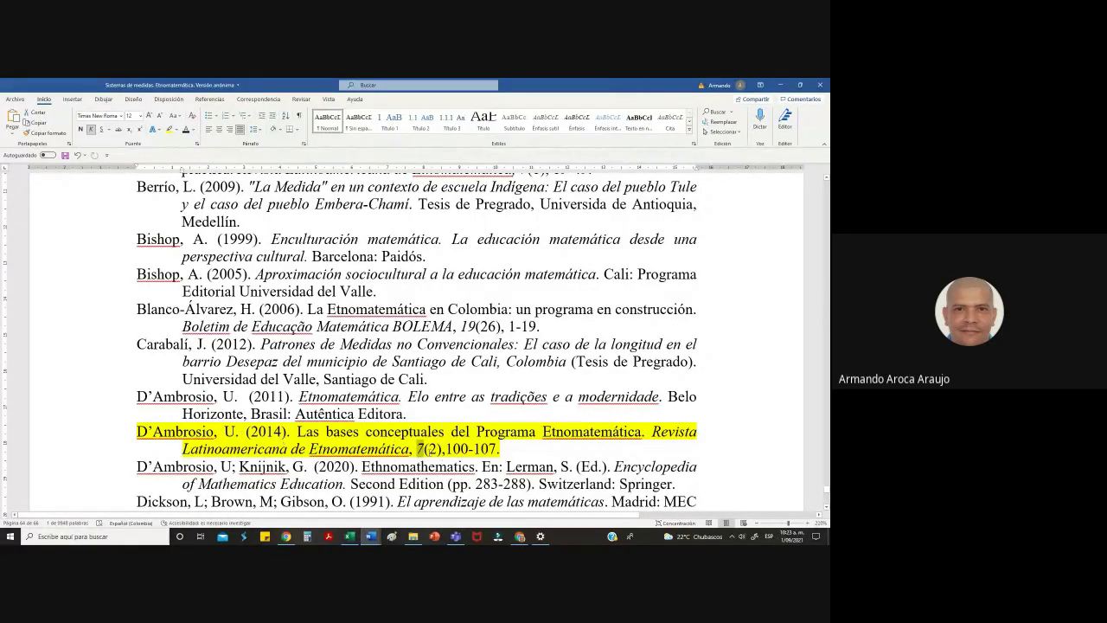
{"action": "left_click", "coordinate": [431, 449]}
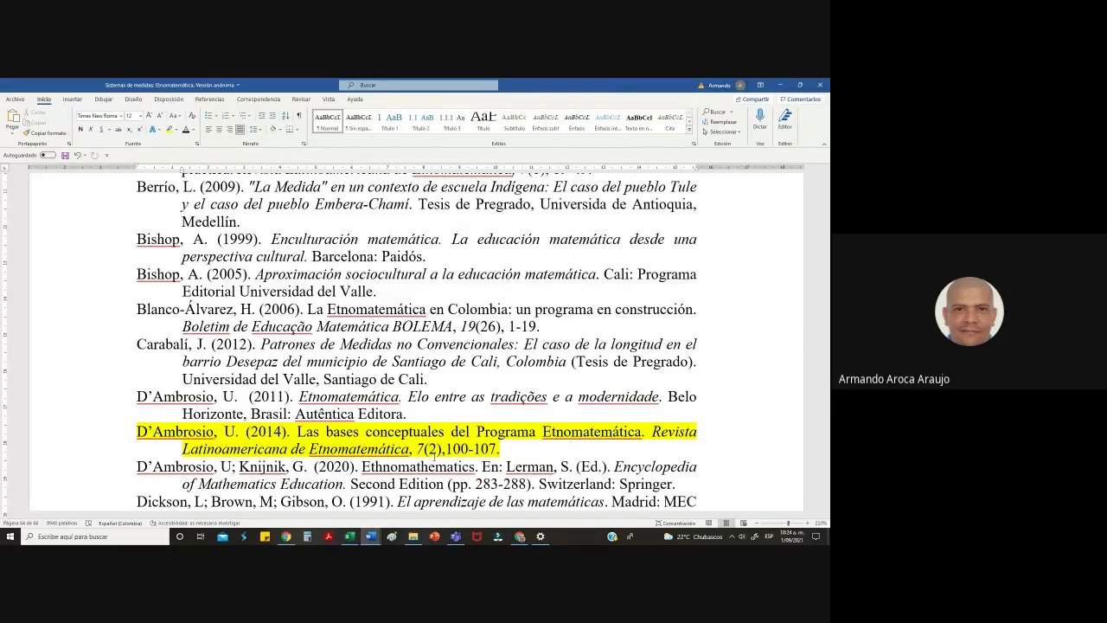
{"action": "double_click", "coordinate": [444, 449]}
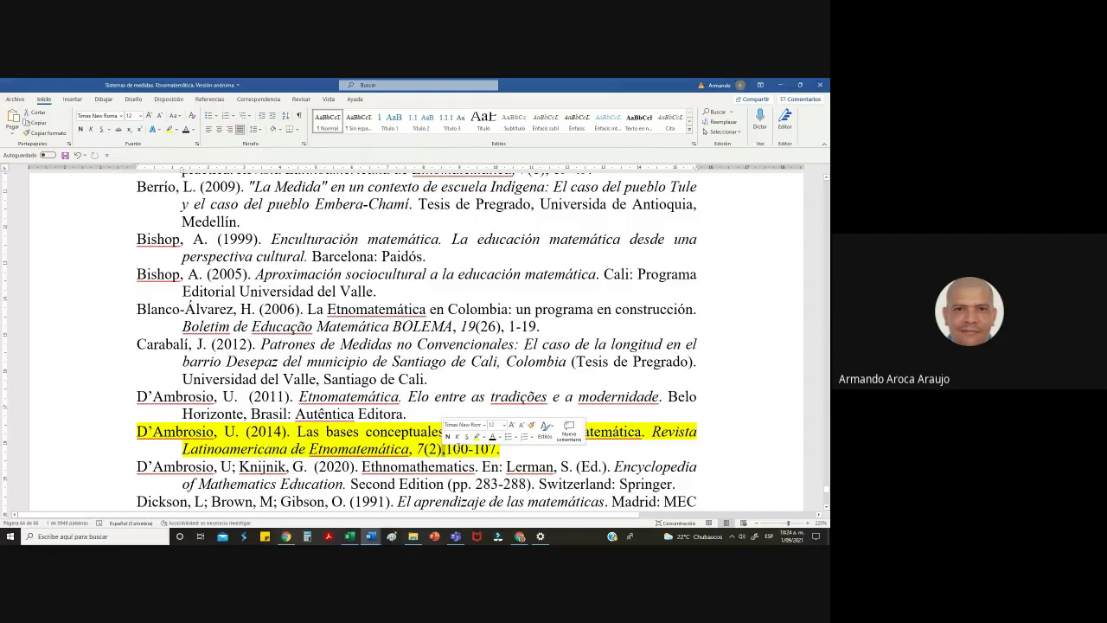
{"action": "left_click", "coordinate": [458, 453]}
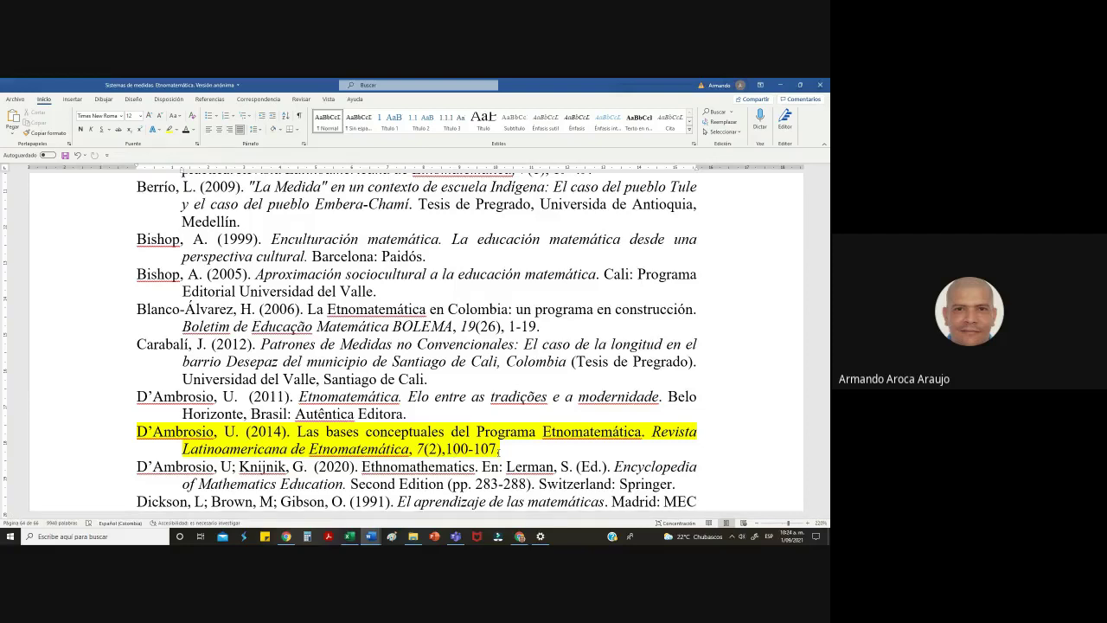
Highlight the 2006 reference La Etnomatemática en Colombia: un programa en construcción in turquoise and point out its volume and pages
{"action": "left_click_drag", "start_coordinate": [517, 326], "coordinate": [137, 309]}
{"action": "left_click", "coordinate": [177, 129]}
{"action": "left_click", "coordinate": [198, 141]}
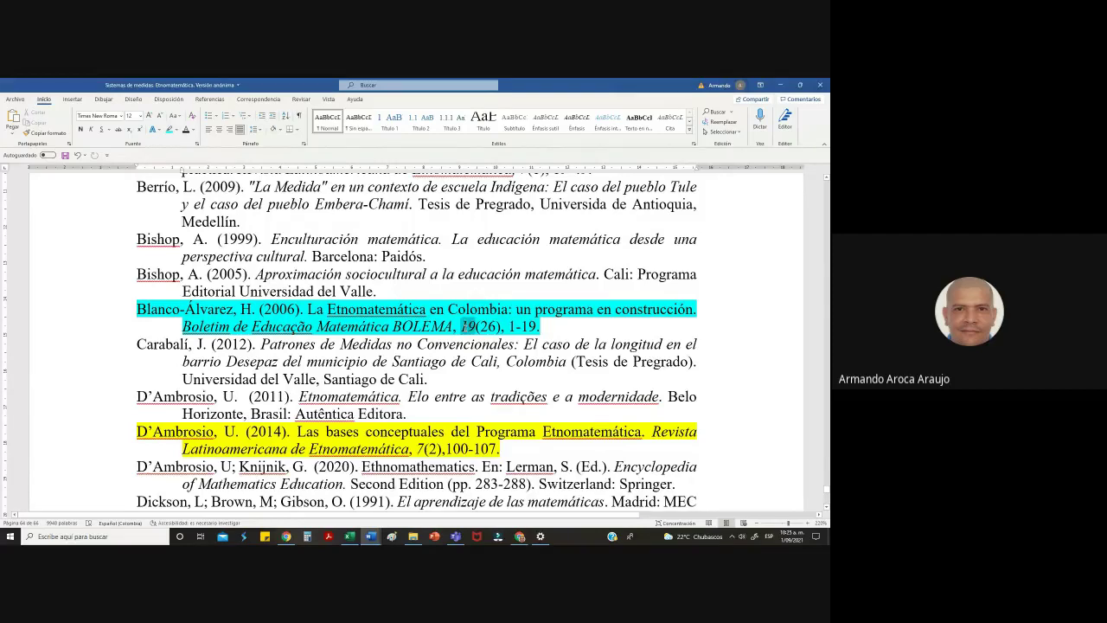
{"action": "double_click", "coordinate": [467, 326]}
{"action": "left_click", "coordinate": [519, 332]}
{"action": "left_click", "coordinate": [475, 450]}
Point out the italic title, city and publisher in the 1999 book reference Enculturación matemática, and select it with the 2005 reference below
{"action": "left_click_drag", "start_coordinate": [435, 256], "coordinate": [137, 239]}
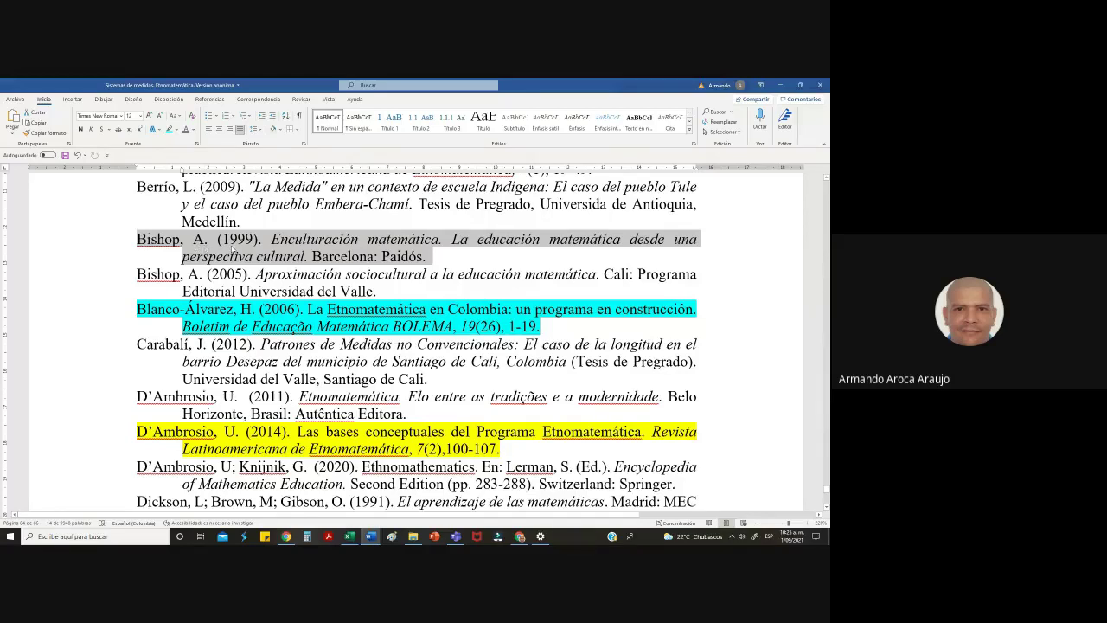
{"action": "left_click", "coordinate": [305, 242]}
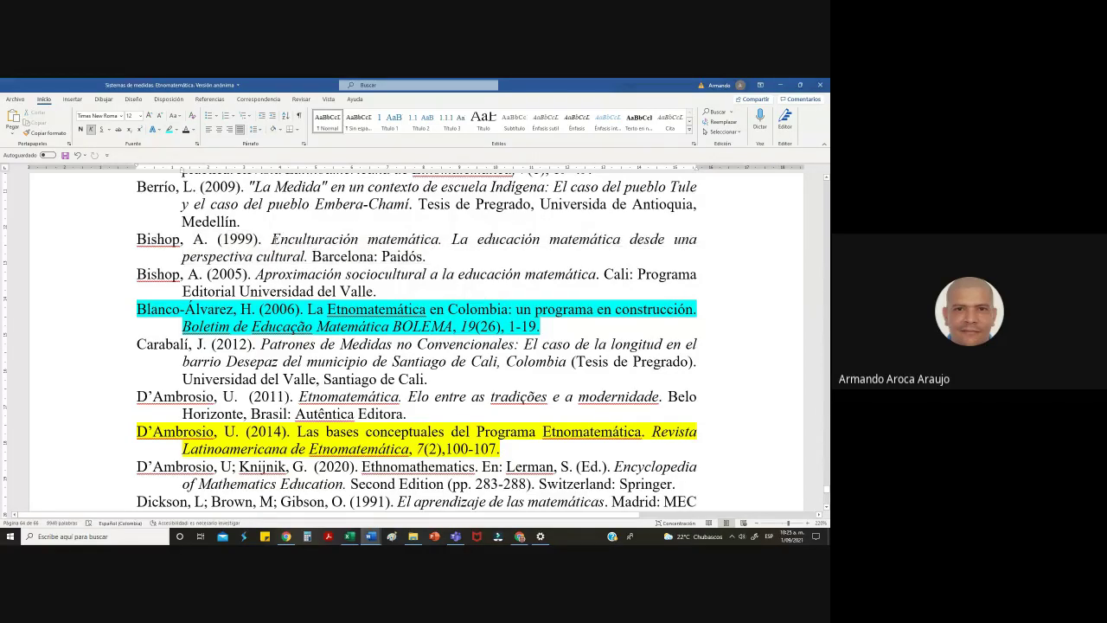
{"action": "left_click_drag", "start_coordinate": [310, 239], "coordinate": [302, 256]}
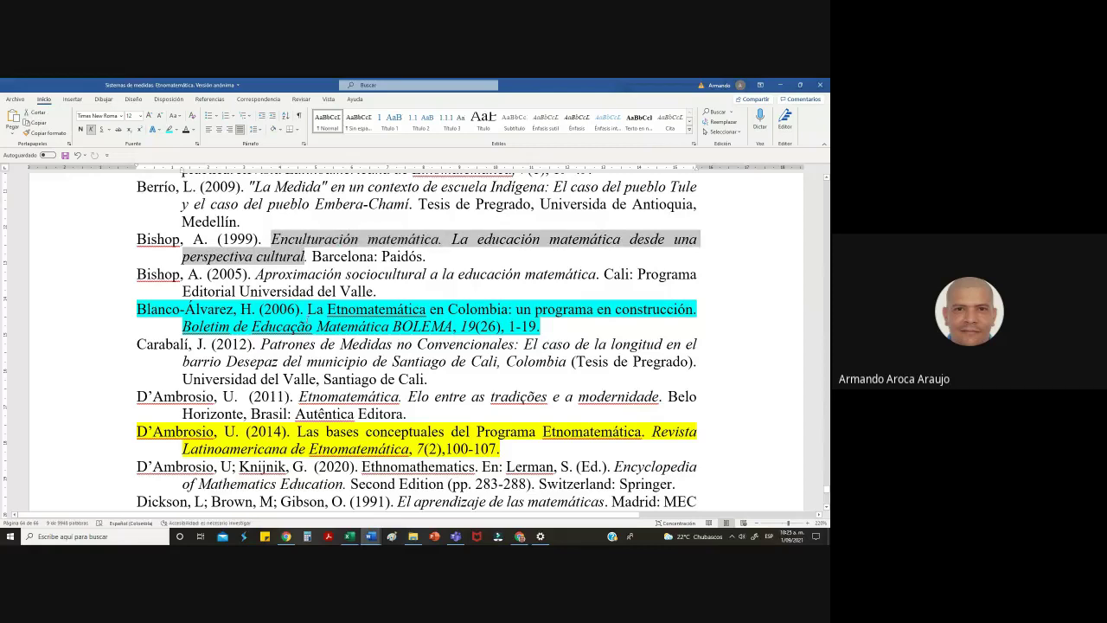
{"action": "left_click", "coordinate": [322, 256]}
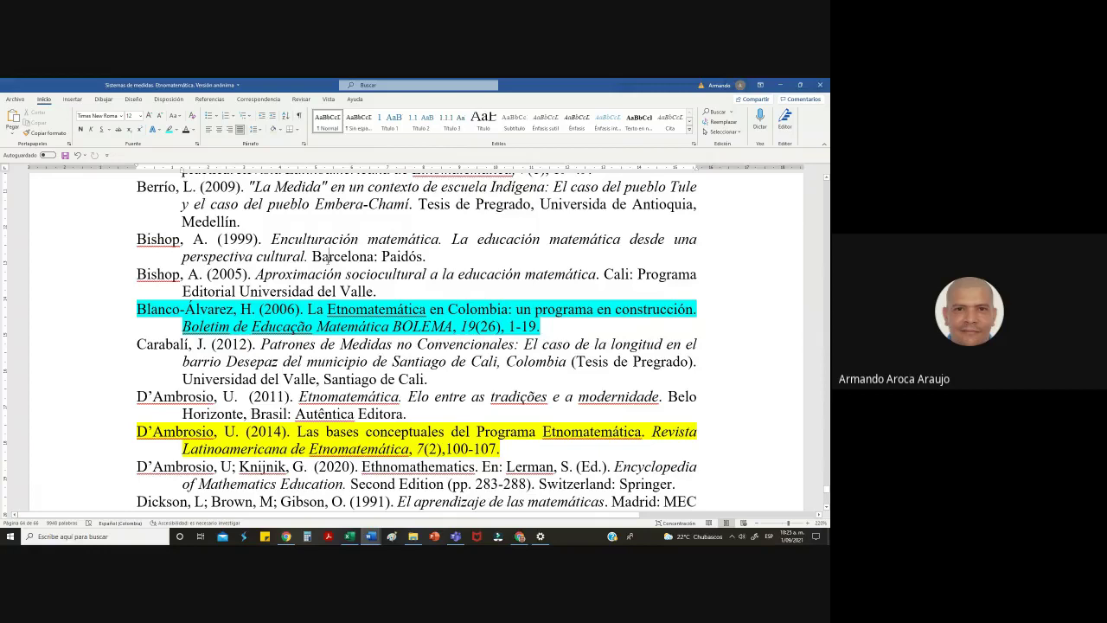
{"action": "left_click", "coordinate": [426, 257], "text": "shift"}
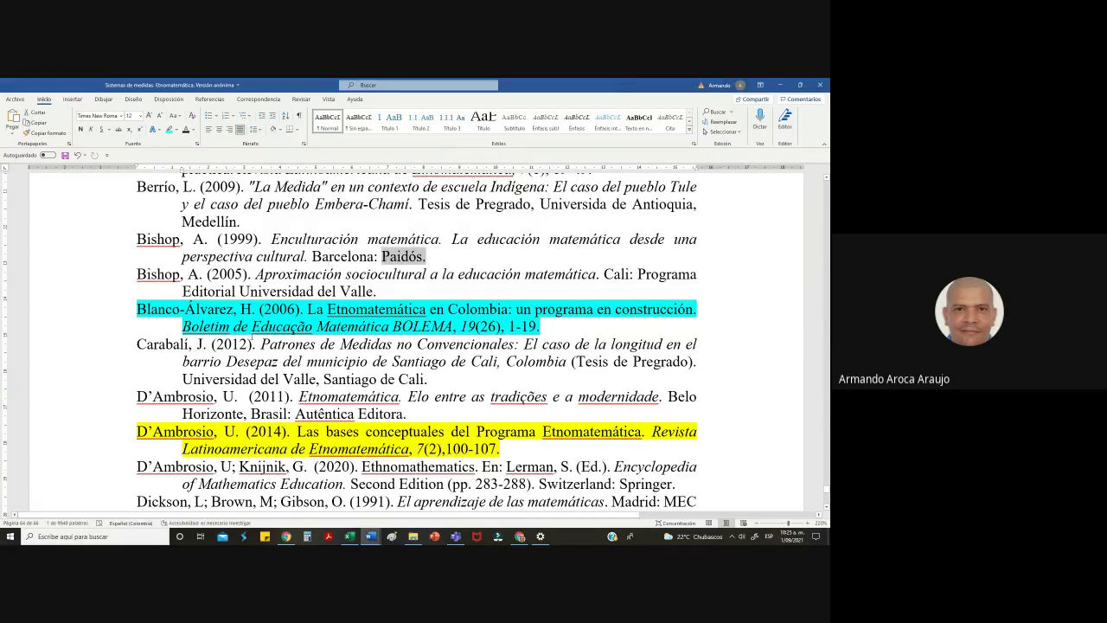
{"action": "left_click_drag", "start_coordinate": [69, 292], "coordinate": [69, 245]}
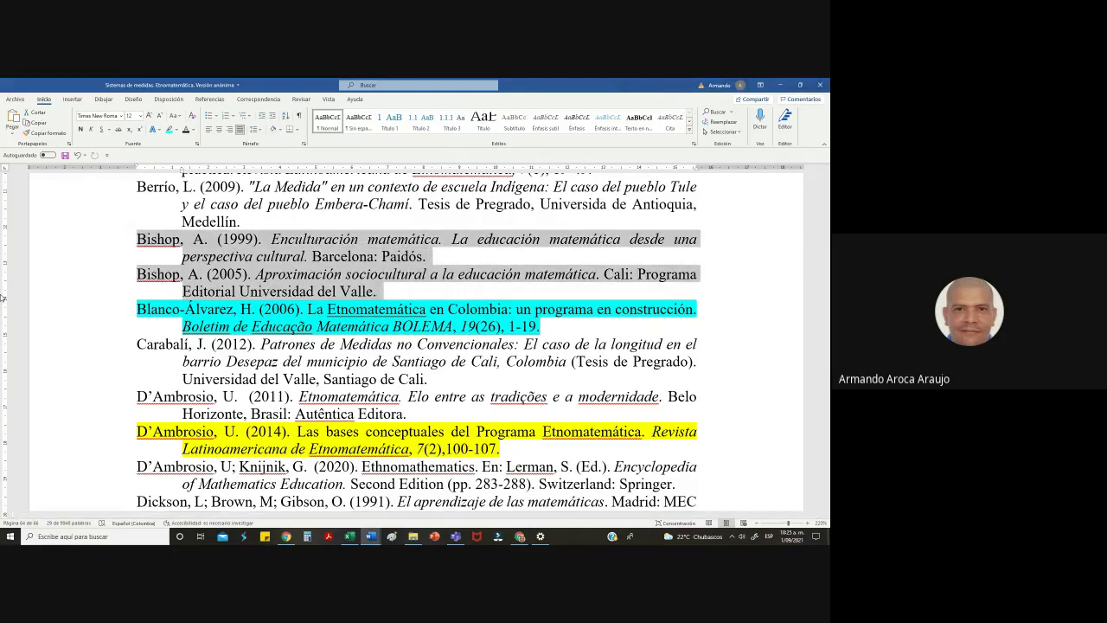
{"action": "left_click_drag", "start_coordinate": [407, 414], "coordinate": [130, 399]}
{"action": "left_click", "coordinate": [176, 129]}
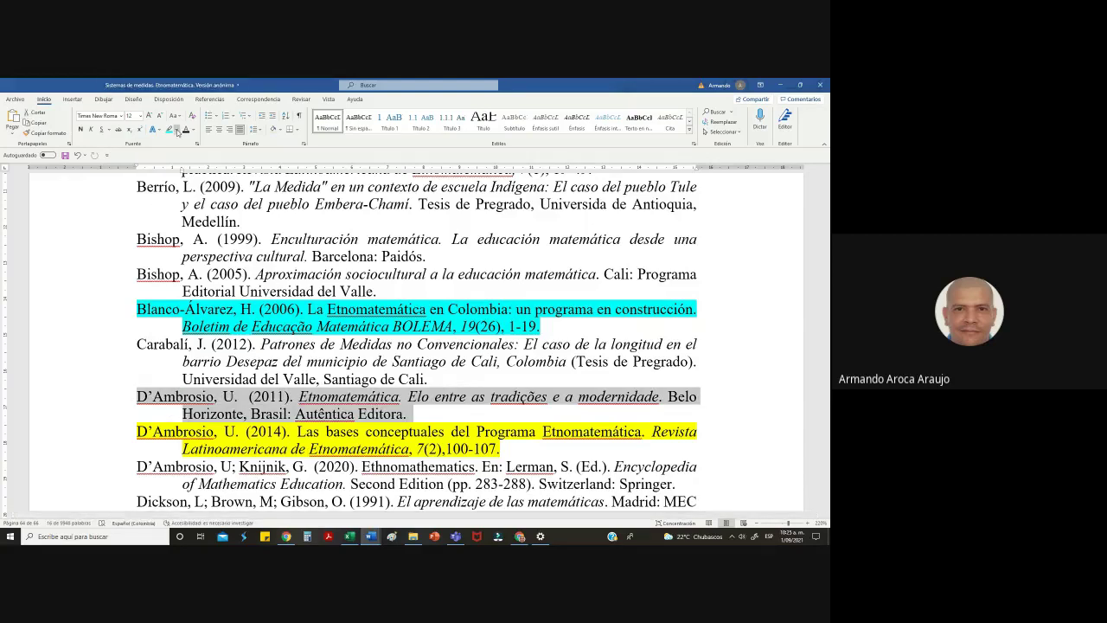
{"action": "left_click", "coordinate": [170, 133]}
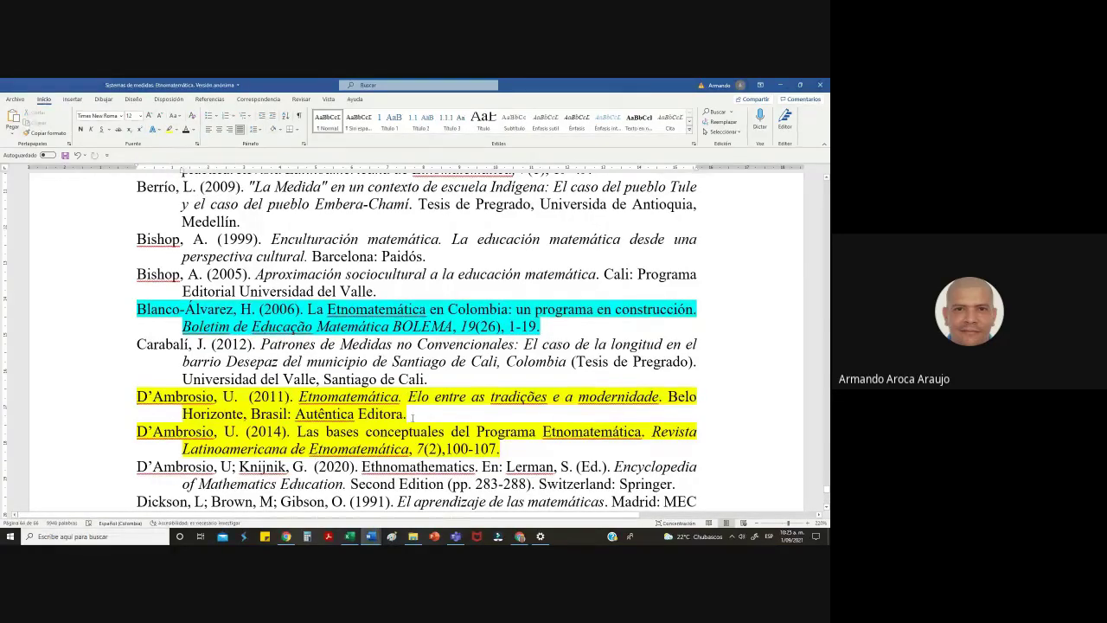
Highlight the 2011 book reference Etnomatemática. Elo entre as tradições e a modernidade in green
{"action": "left_click_drag", "start_coordinate": [121, 414], "coordinate": [121, 400]}
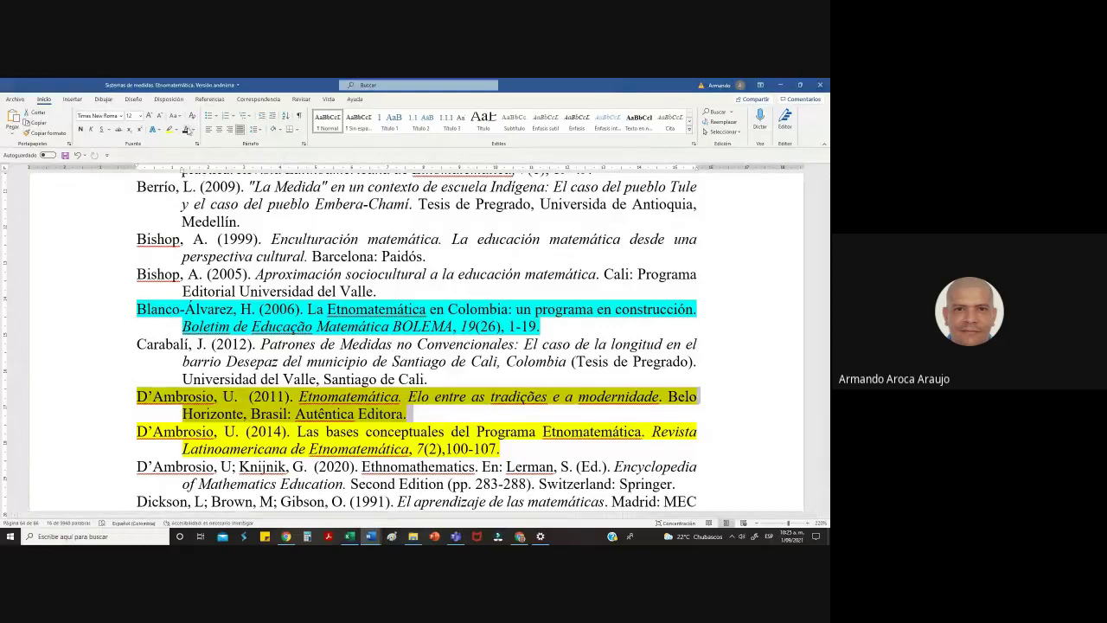
{"action": "left_click", "coordinate": [175, 129]}
{"action": "left_click", "coordinate": [182, 135]}
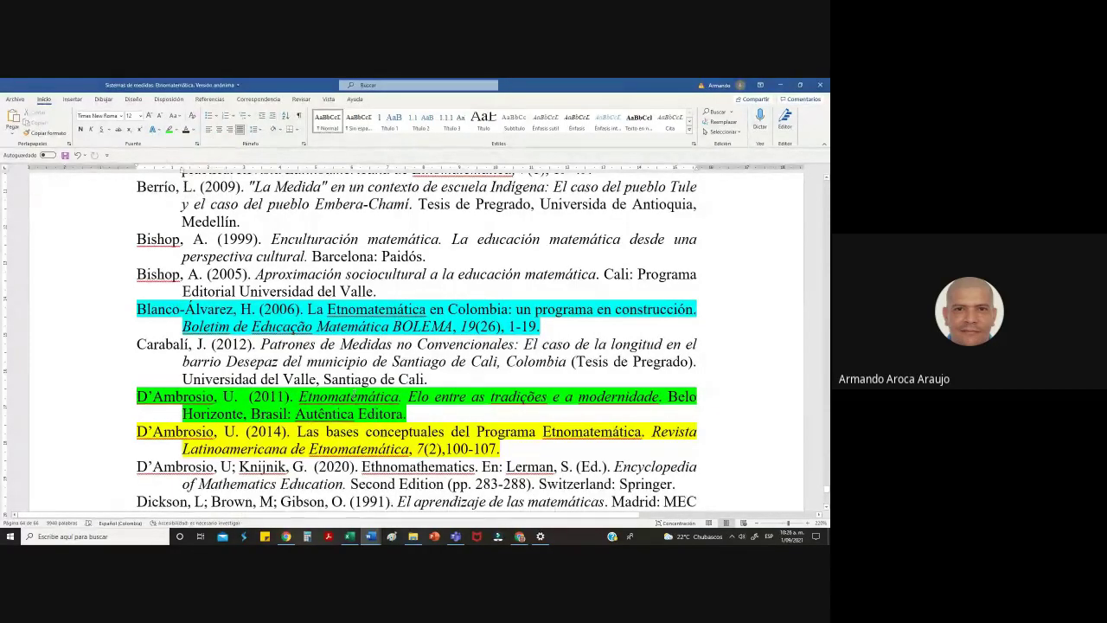
Point out the italic title and the city of publication in the green-highlighted 2011 book reference
{"action": "left_click_drag", "start_coordinate": [299, 396], "coordinate": [659, 396]}
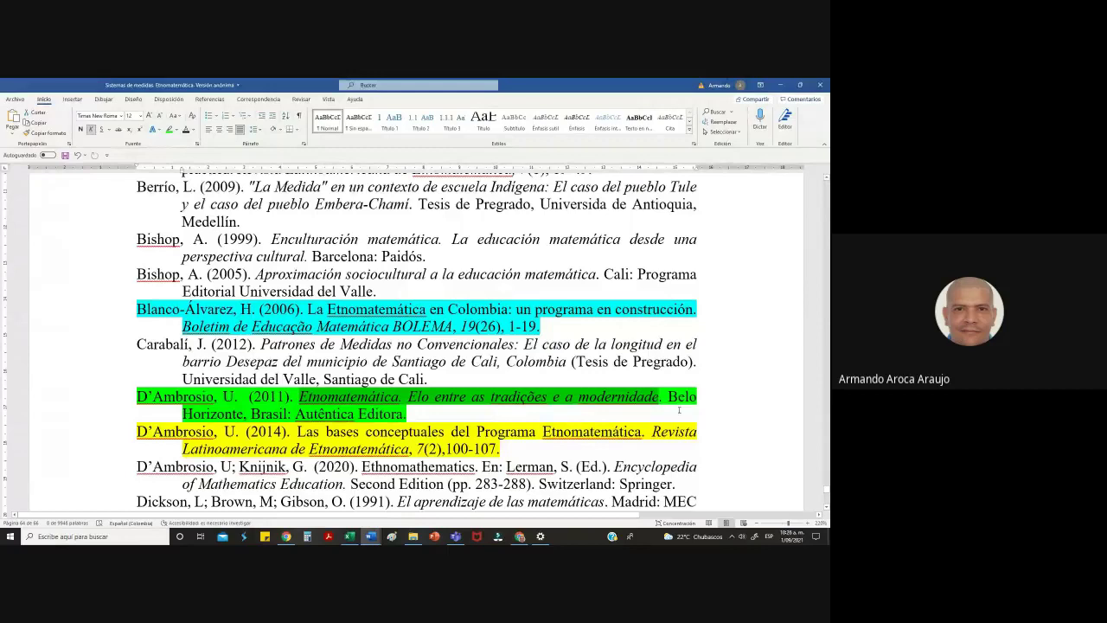
{"action": "left_click_drag", "start_coordinate": [663, 396], "coordinate": [236, 415]}
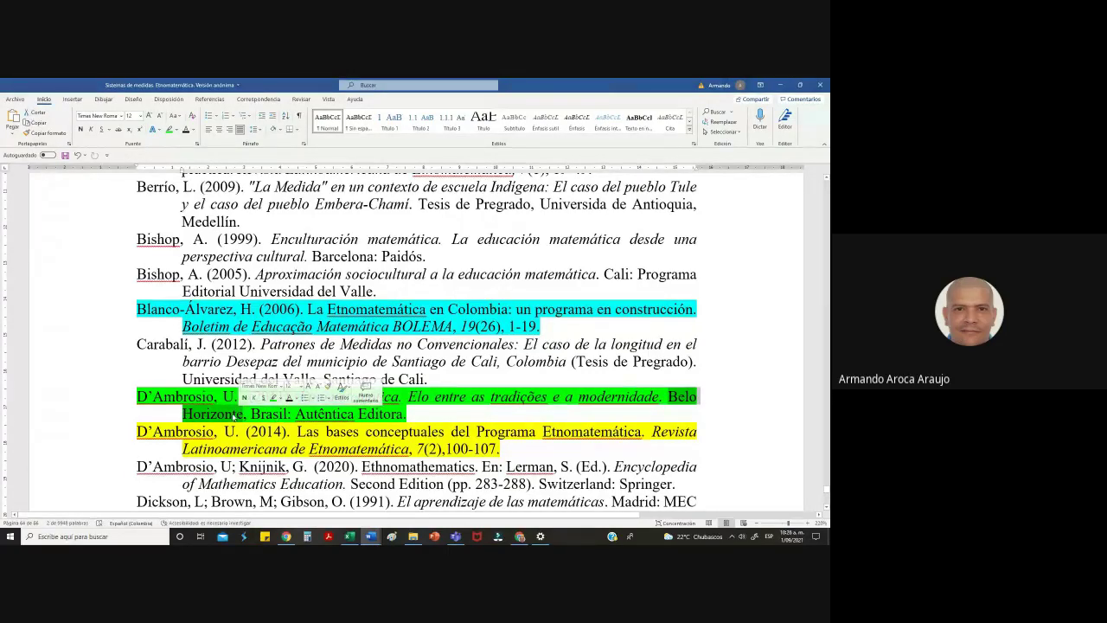
{"action": "left_click", "coordinate": [294, 415]}
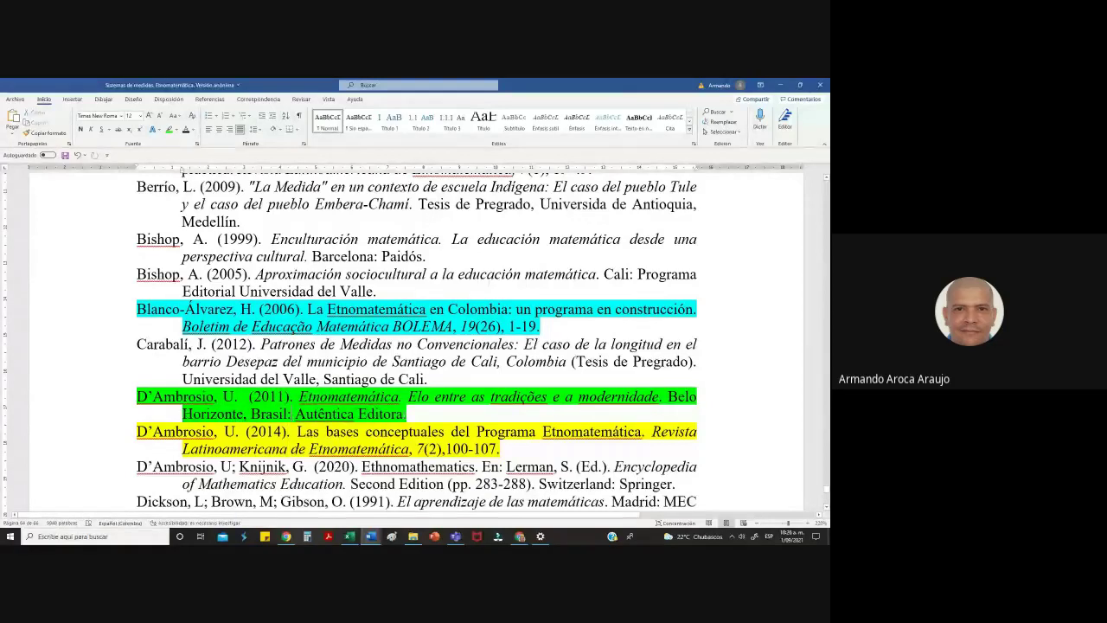
Highlight the 1999 book reference Enculturación matemática in pink and close the example article
{"action": "left_click_drag", "start_coordinate": [427, 413], "coordinate": [296, 415]}
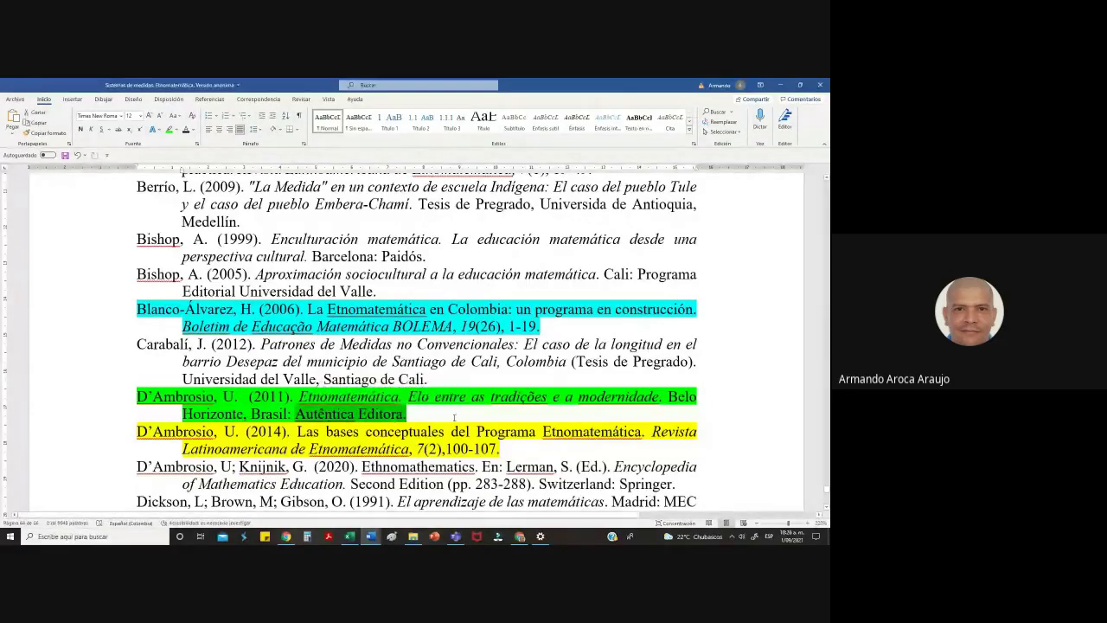
{"action": "left_click_drag", "start_coordinate": [424, 262], "coordinate": [136, 239]}
{"action": "left_click", "coordinate": [178, 132]}
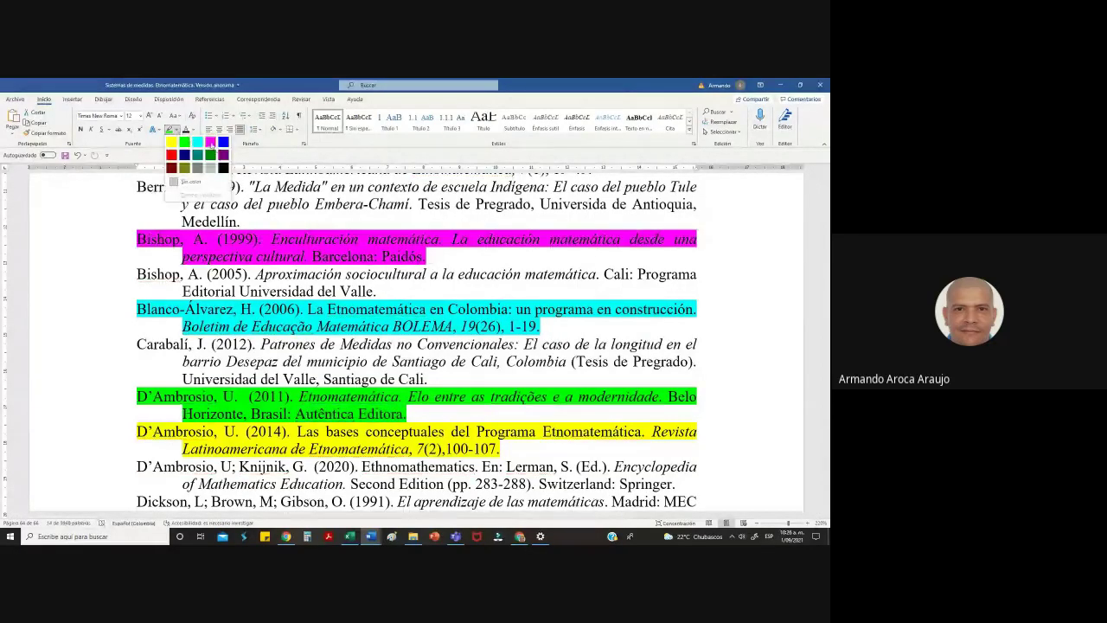
{"action": "left_click", "coordinate": [210, 135]}
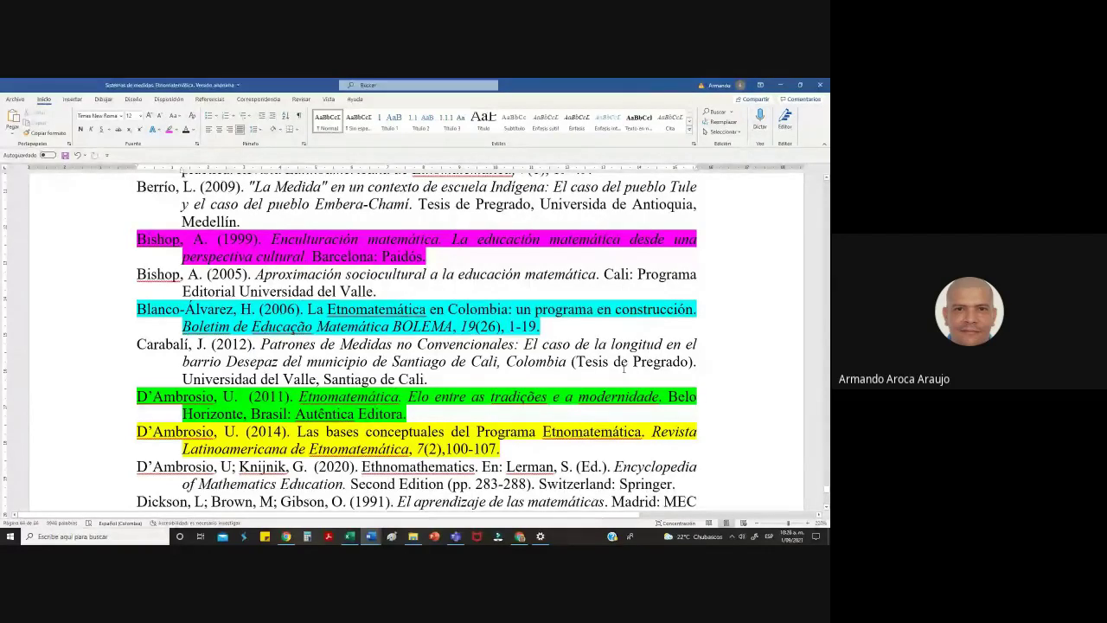
{"action": "left_click", "coordinate": [820, 85]}
{"action": "left_click", "coordinate": [414, 327]}
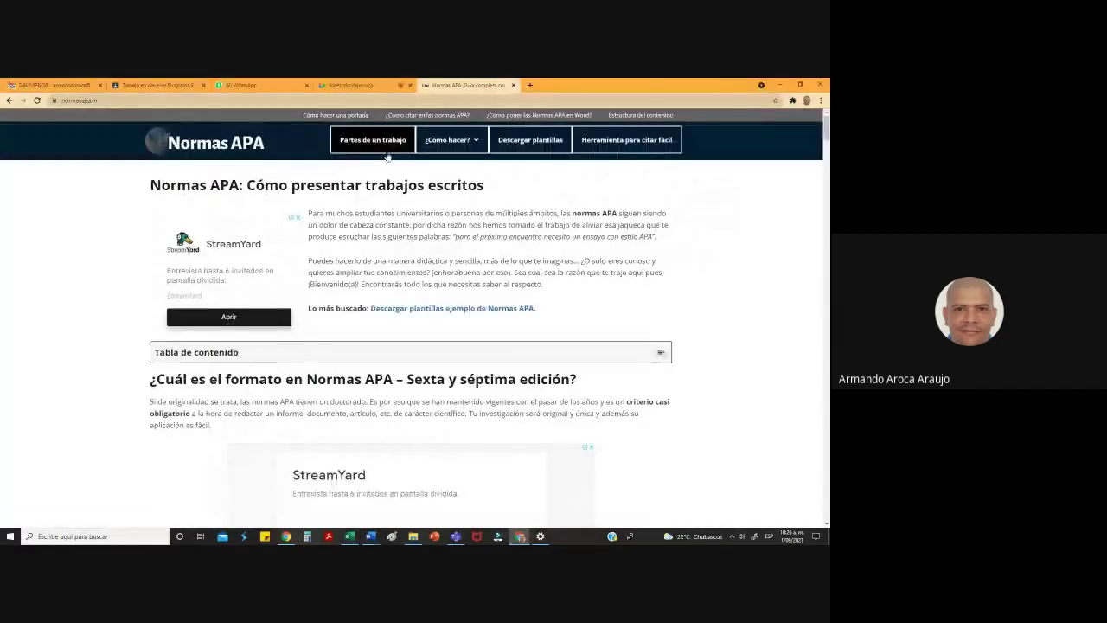
Search the web for "citar una tesis normas apa" and examine the thesis formats on the Citar Tesis o Disertaciones page
{"action": "left_click", "coordinate": [530, 85]}
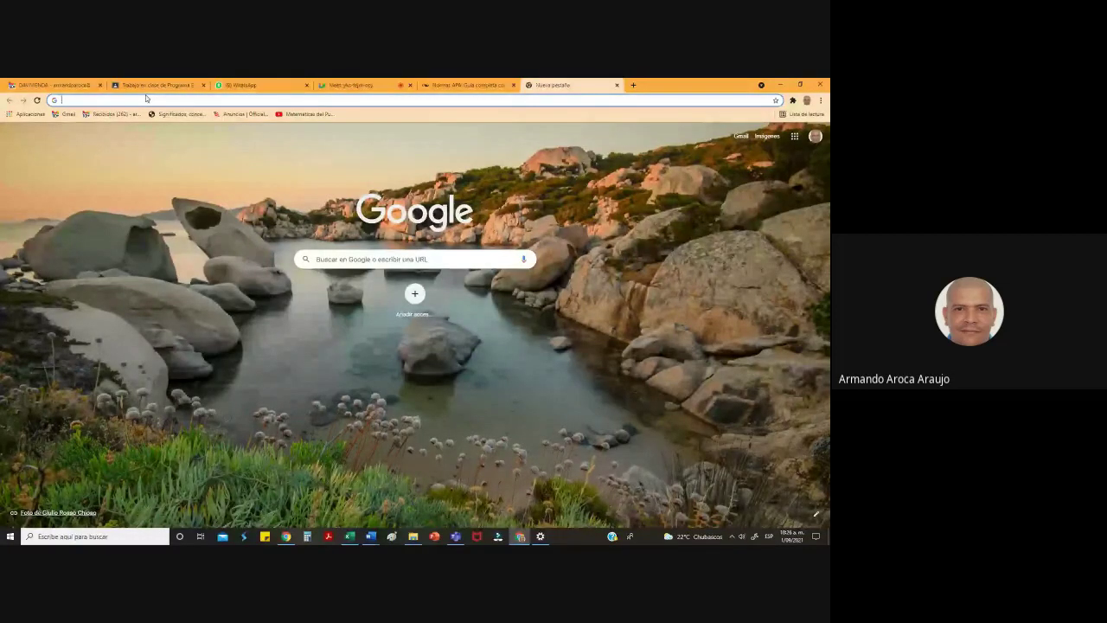
{"action": "type", "text": "citar una tesis "}
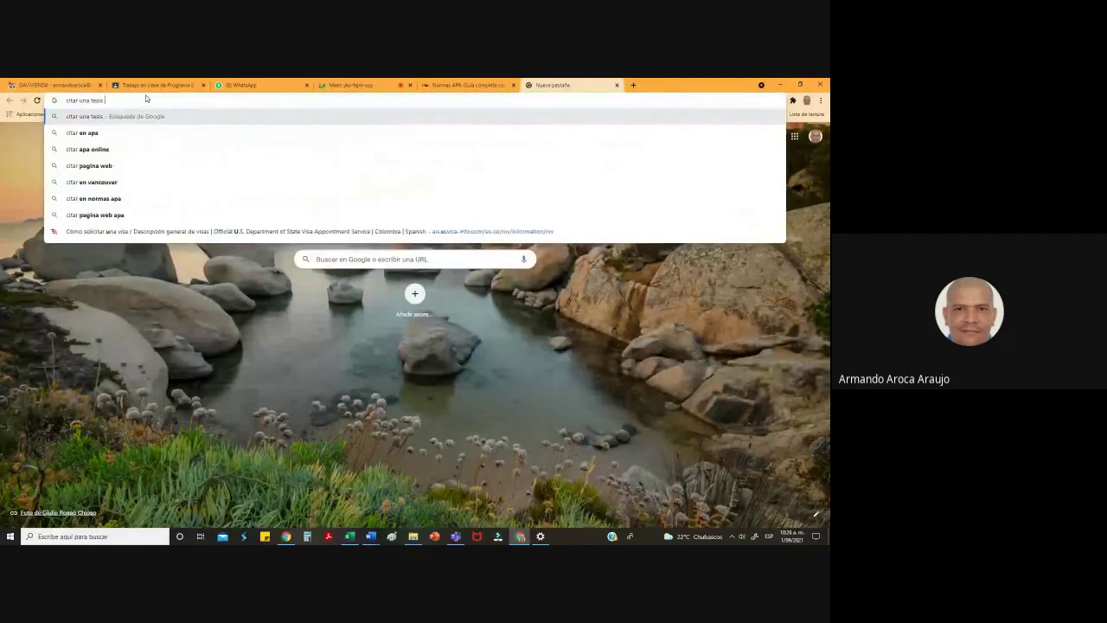
{"action": "type", "text": "normas as"}
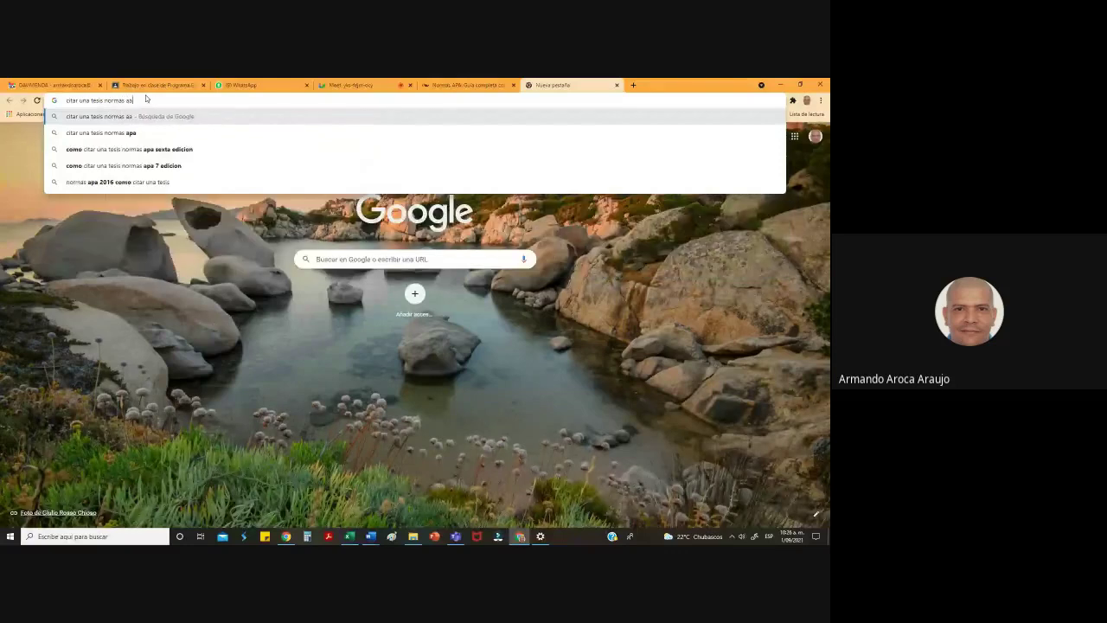
{"action": "type", "text": "a"}
{"action": "key", "text": "Return"}
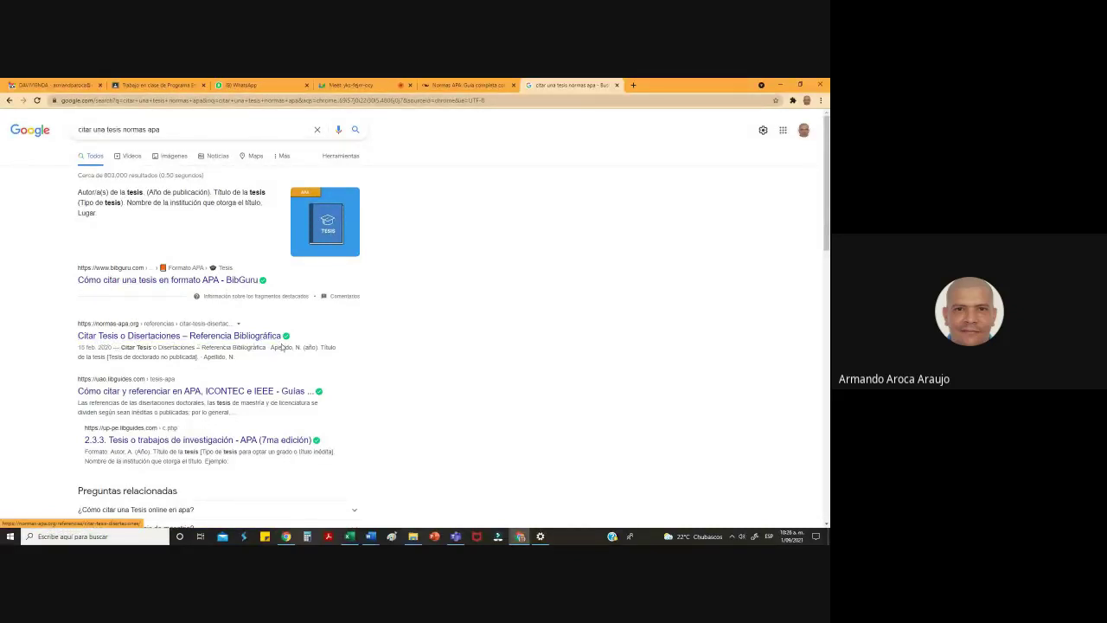
{"action": "left_click", "coordinate": [113, 339]}
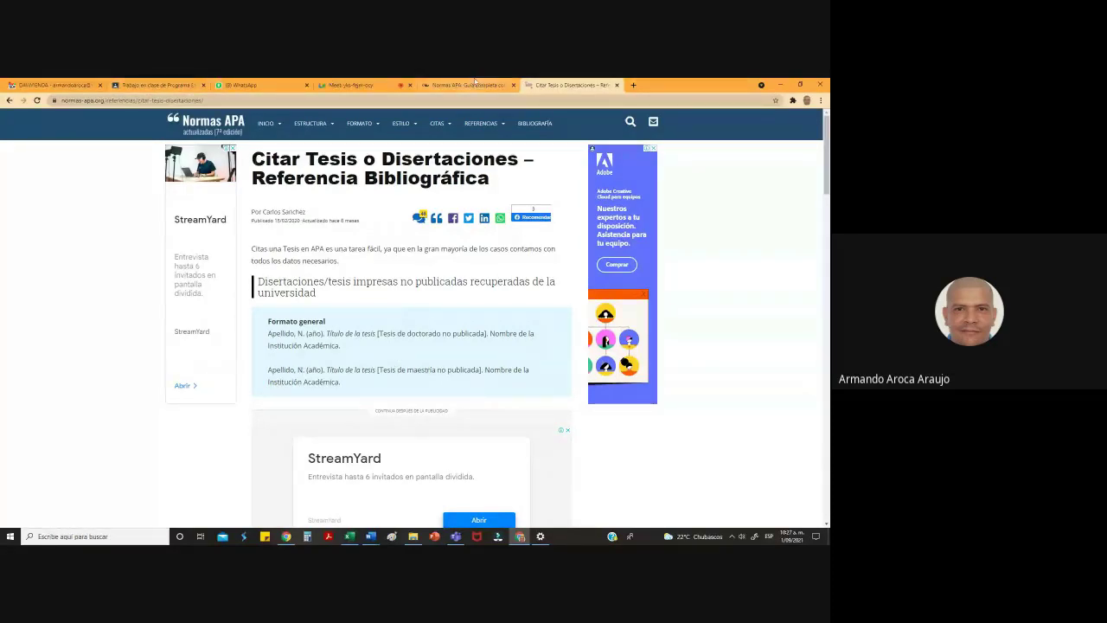
{"action": "left_click", "coordinate": [618, 85]}
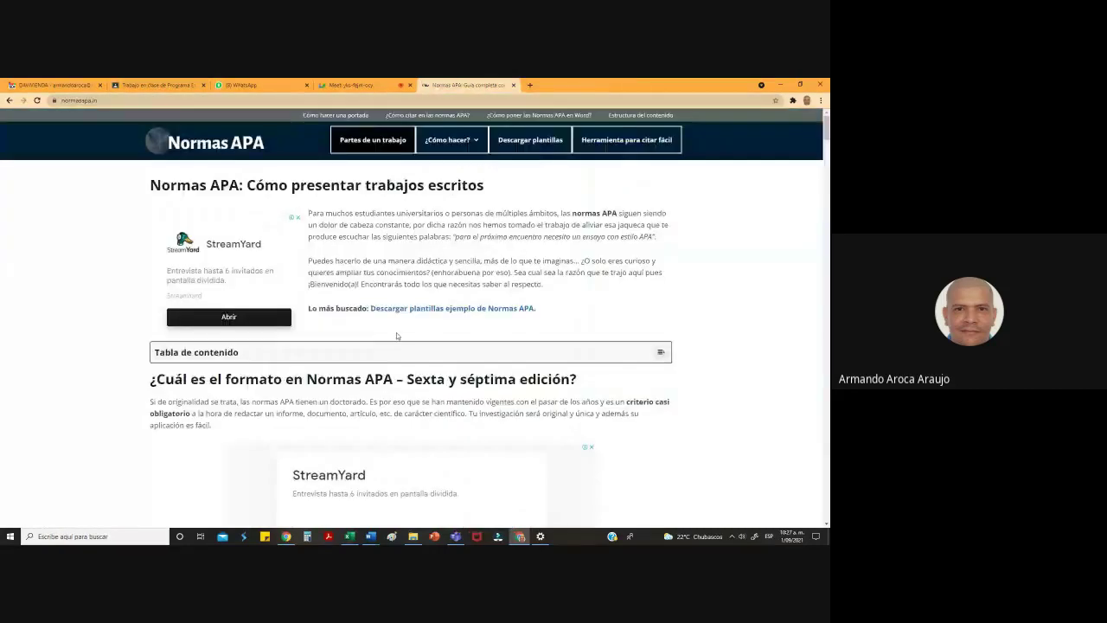
Switch to the Google Meet call and stop the current screen presentation
{"action": "left_click", "coordinate": [360, 85]}
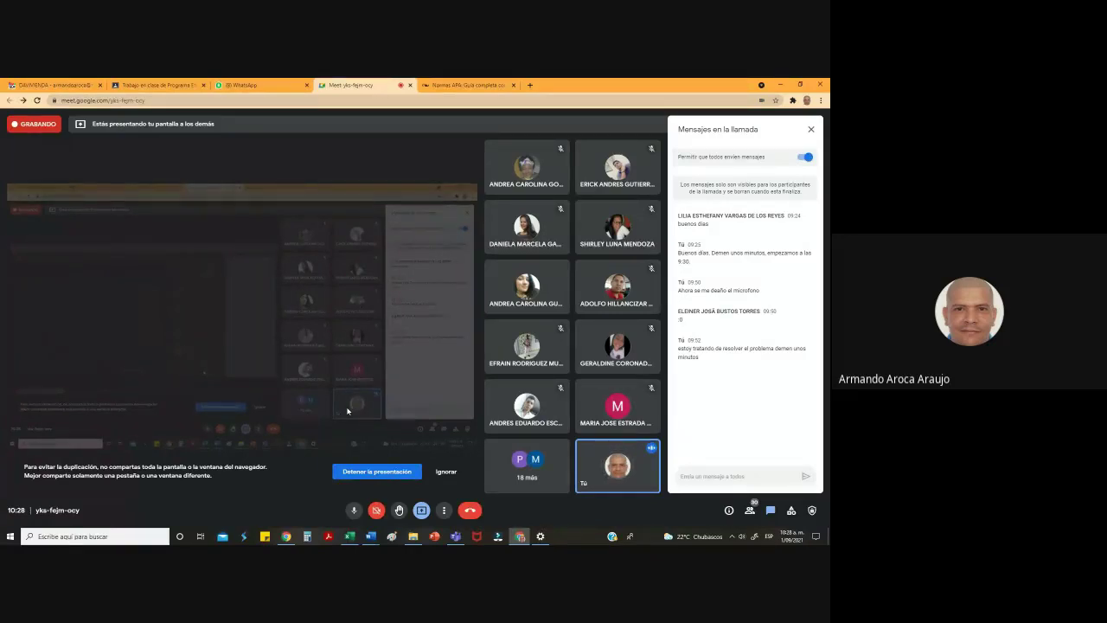
{"action": "left_click", "coordinate": [377, 472]}
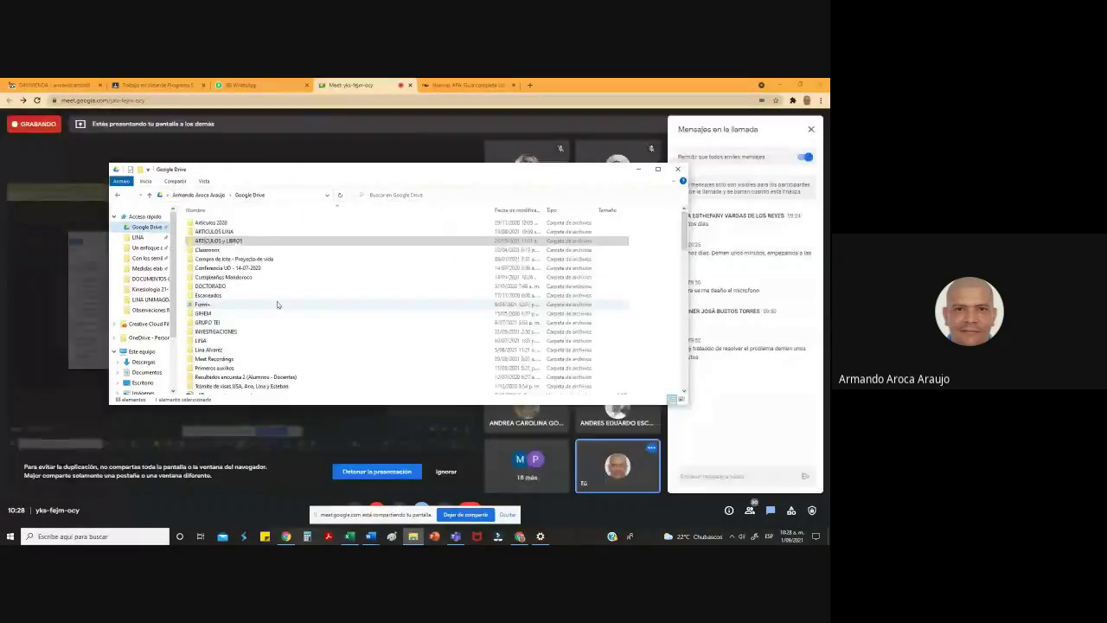
In Google Drive, go through INVESTIGACIONES, UNIATLANTICO, Periodos académicos and 2021-1 to open the Cursos folder
{"action": "double_click", "coordinate": [241, 330]}
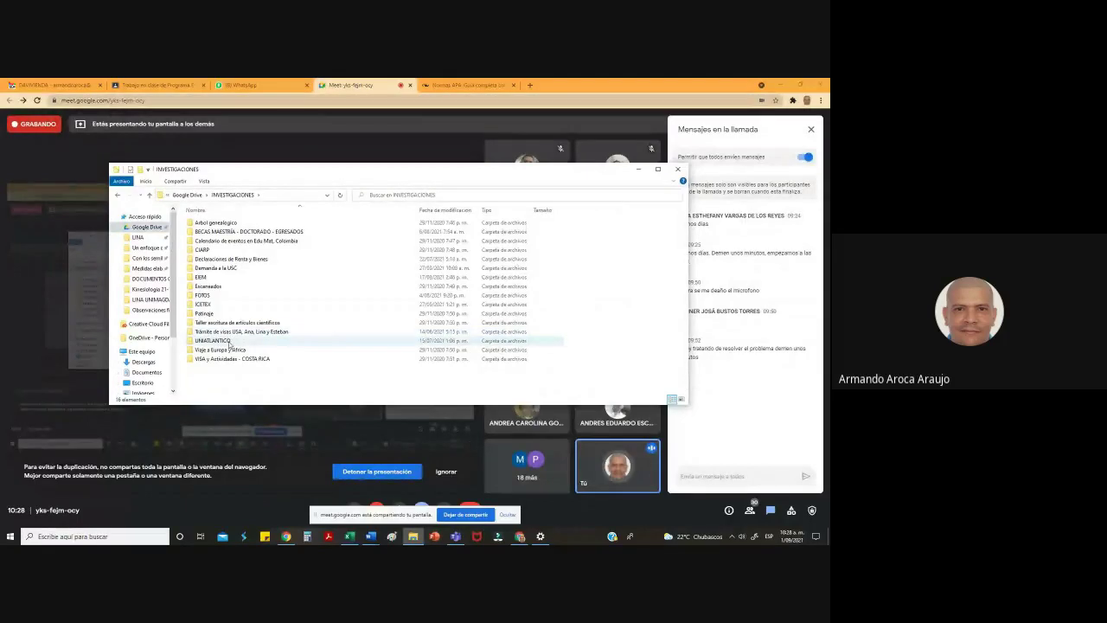
{"action": "double_click", "coordinate": [230, 343]}
{"action": "double_click", "coordinate": [217, 295]}
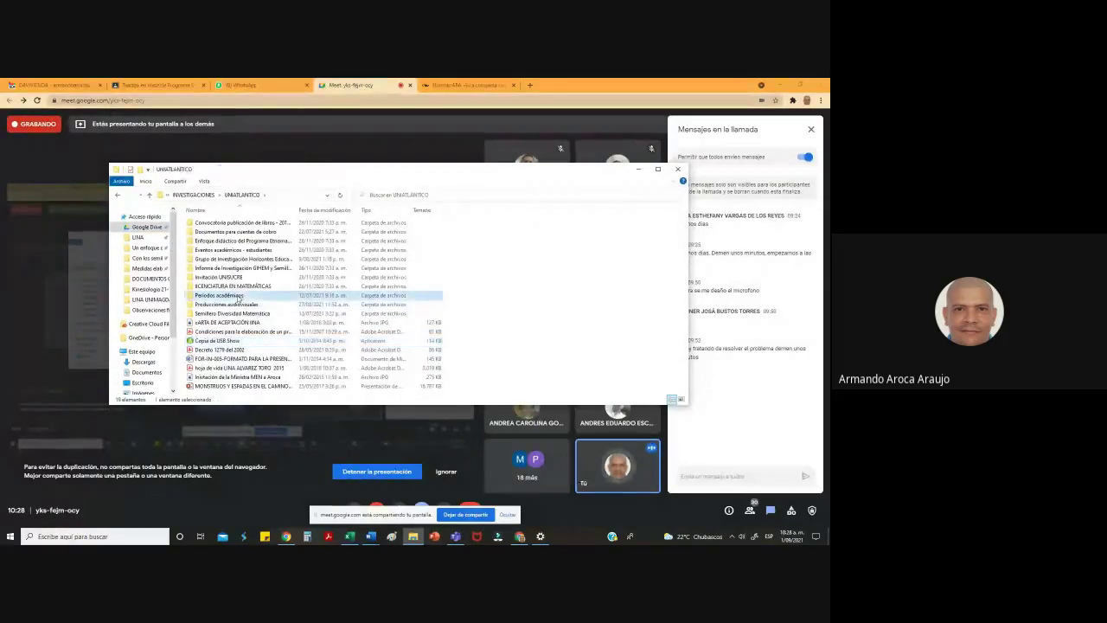
{"action": "double_click", "coordinate": [215, 316]}
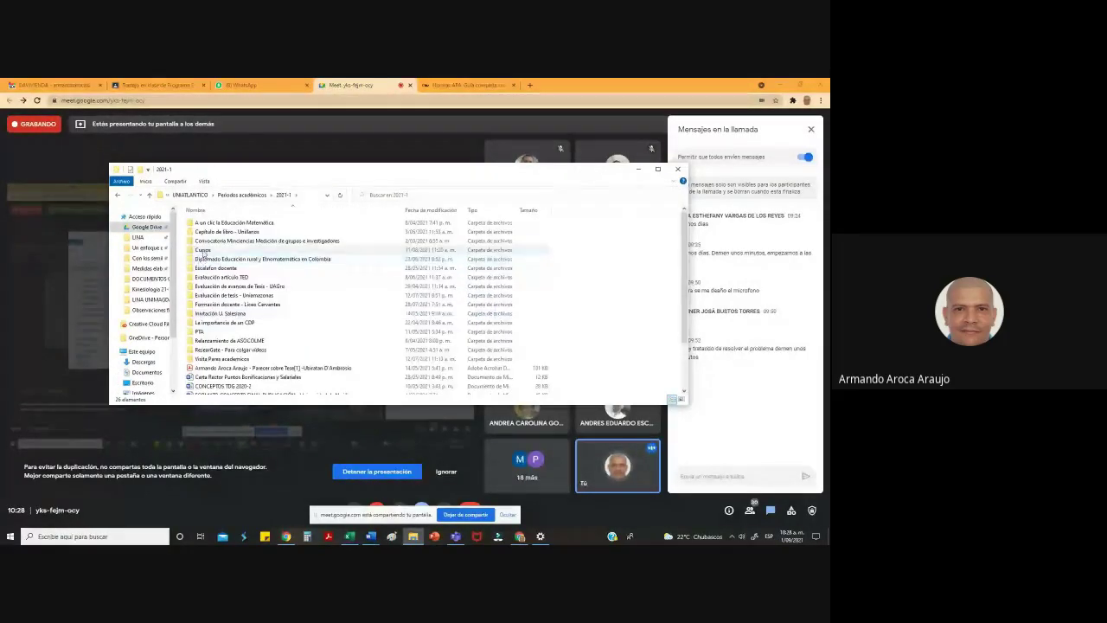
{"action": "double_click", "coordinate": [207, 249]}
Open the Protocolos de entrevista folder under Electiva Etnomatemática, Microproyectos de Investigación, and maximize its window
{"action": "double_click", "coordinate": [224, 232]}
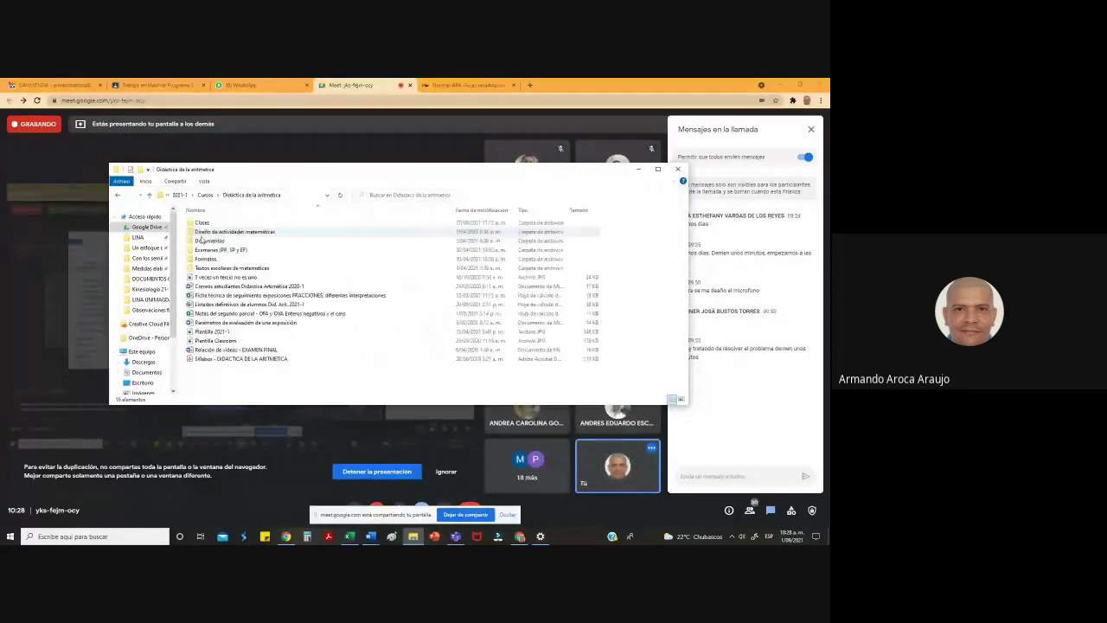
{"action": "key", "text": "alt+Left"}
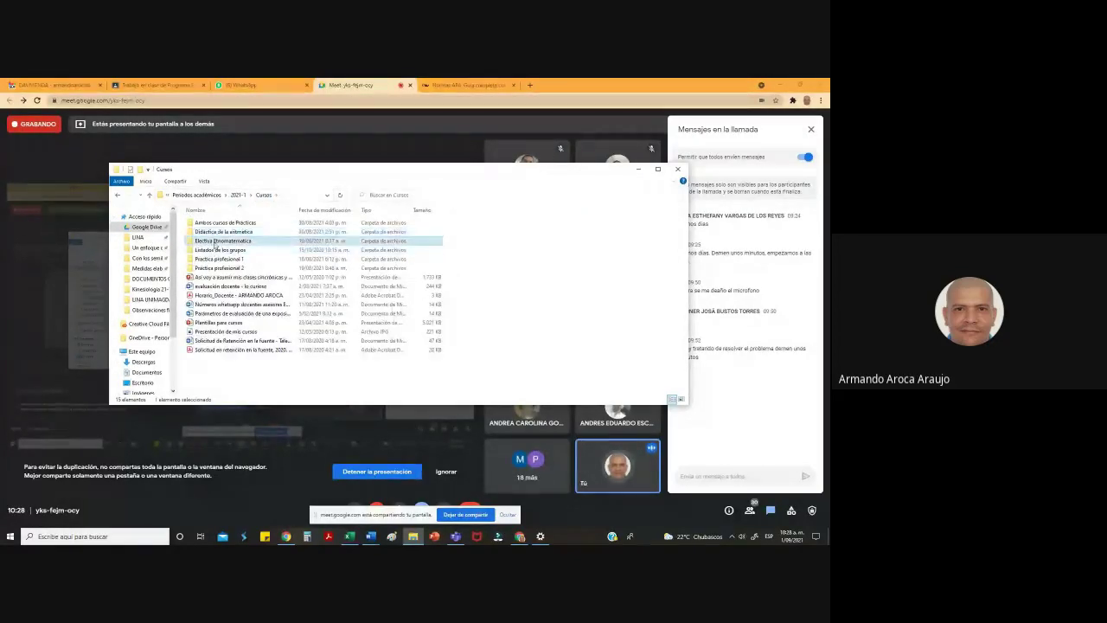
{"action": "double_click", "coordinate": [212, 249]}
{"action": "double_click", "coordinate": [226, 258]}
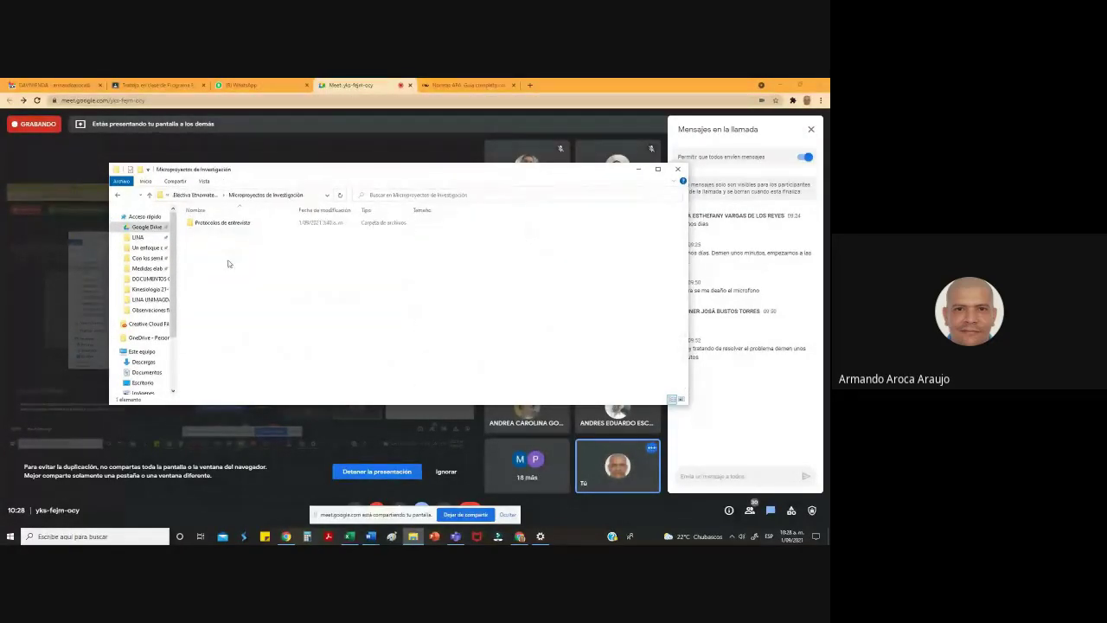
{"action": "double_click", "coordinate": [218, 223]}
{"action": "left_click", "coordinate": [658, 169]}
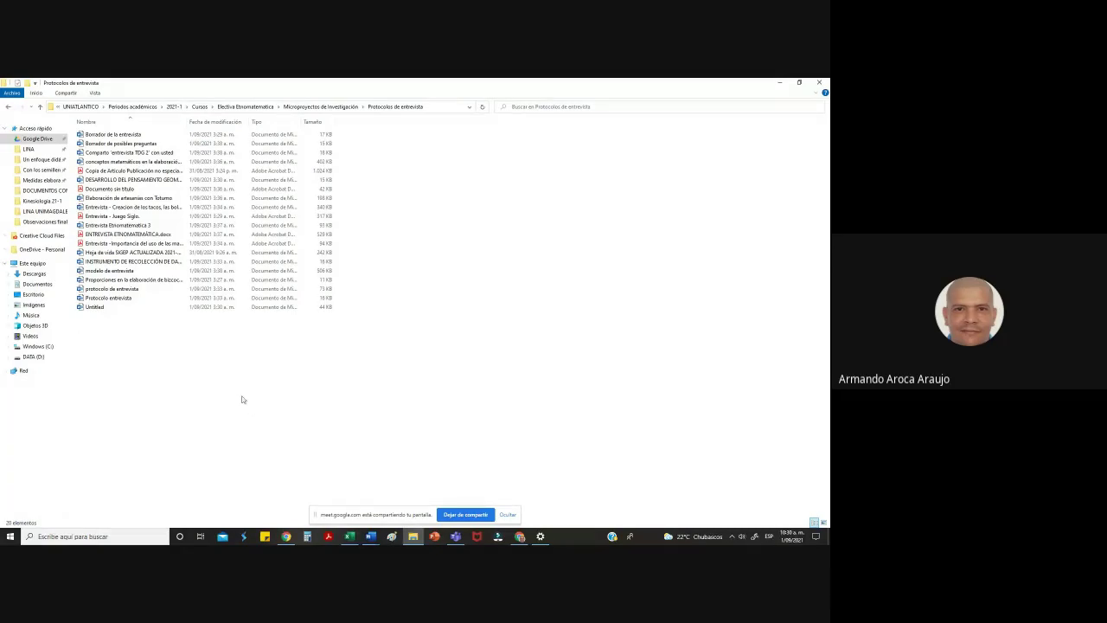
Open the document Borrador de la entrevista and examine its cover page and interview questions by process
{"action": "left_click", "coordinate": [130, 136]}
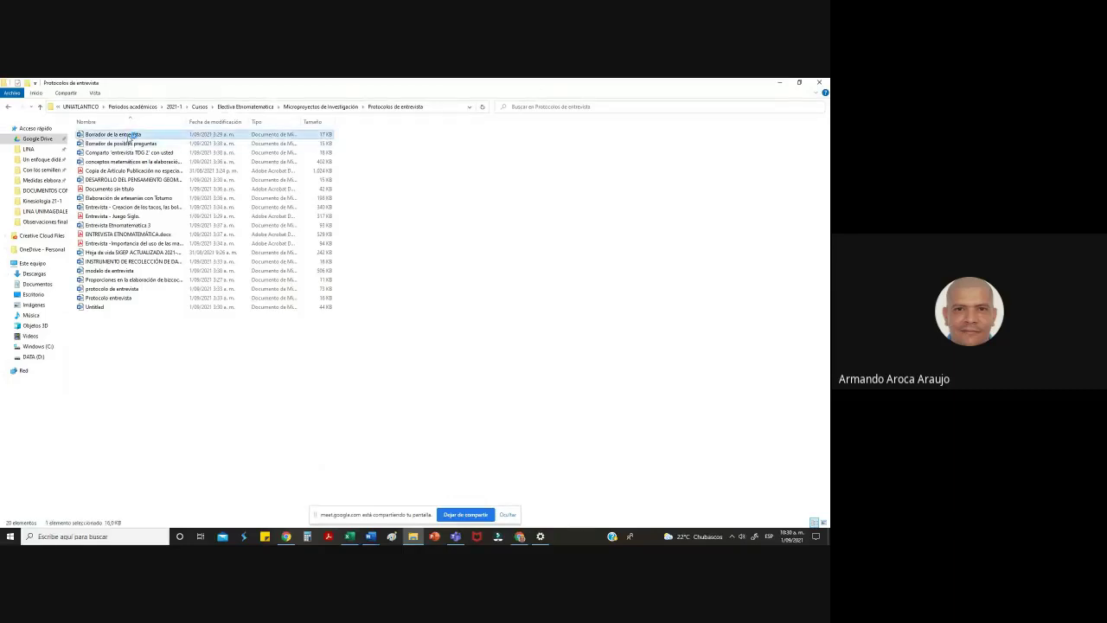
{"action": "double_click", "coordinate": [130, 136]}
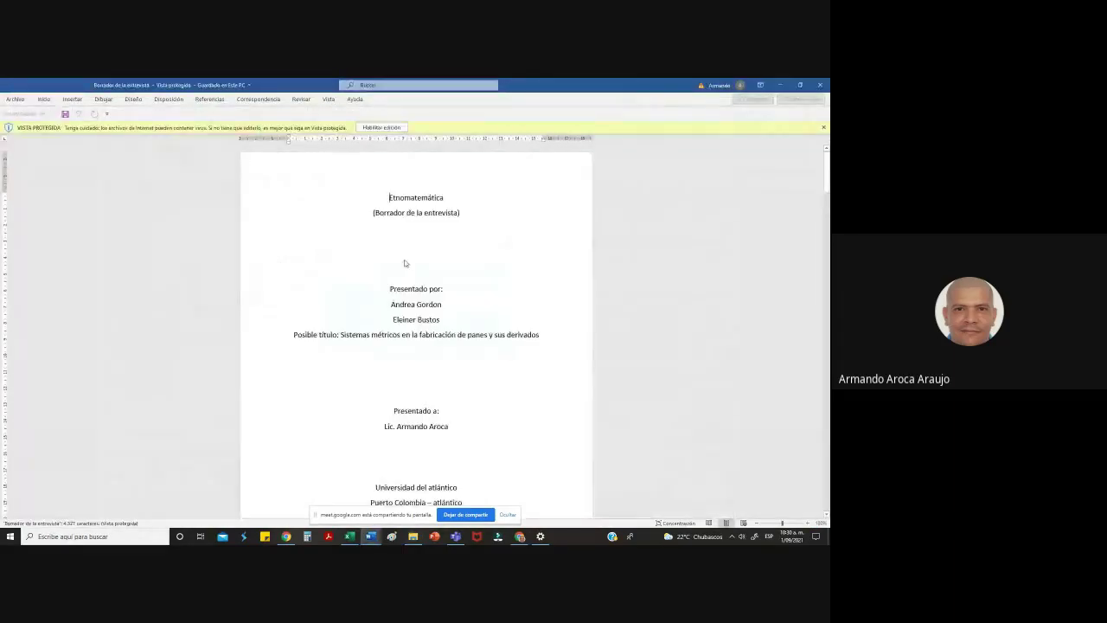
{"action": "scroll", "coordinate": [494, 270], "scroll_direction": "down", "scroll_amount": 1}
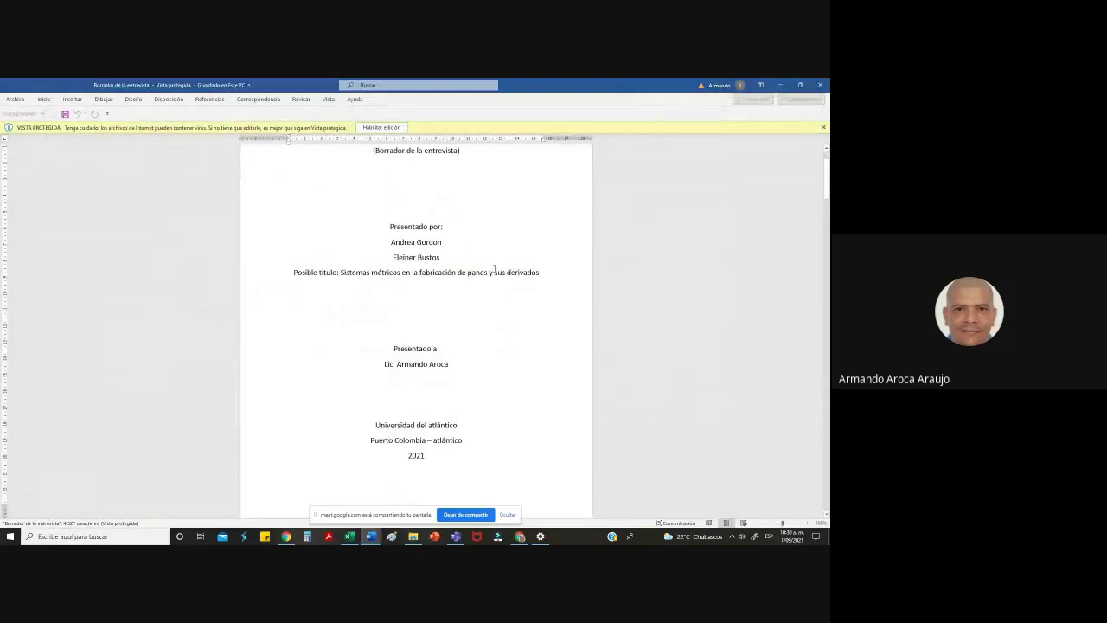
{"action": "scroll", "coordinate": [494, 270], "scroll_direction": "down", "scroll_amount": 12}
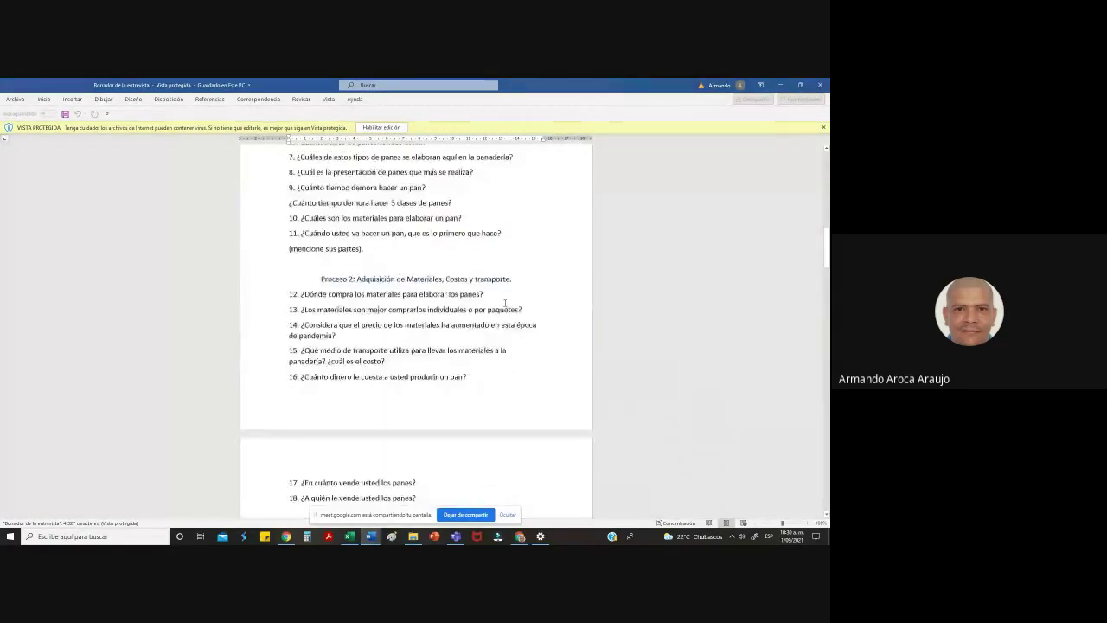
{"action": "scroll", "coordinate": [505, 303], "scroll_direction": "down", "scroll_amount": 15}
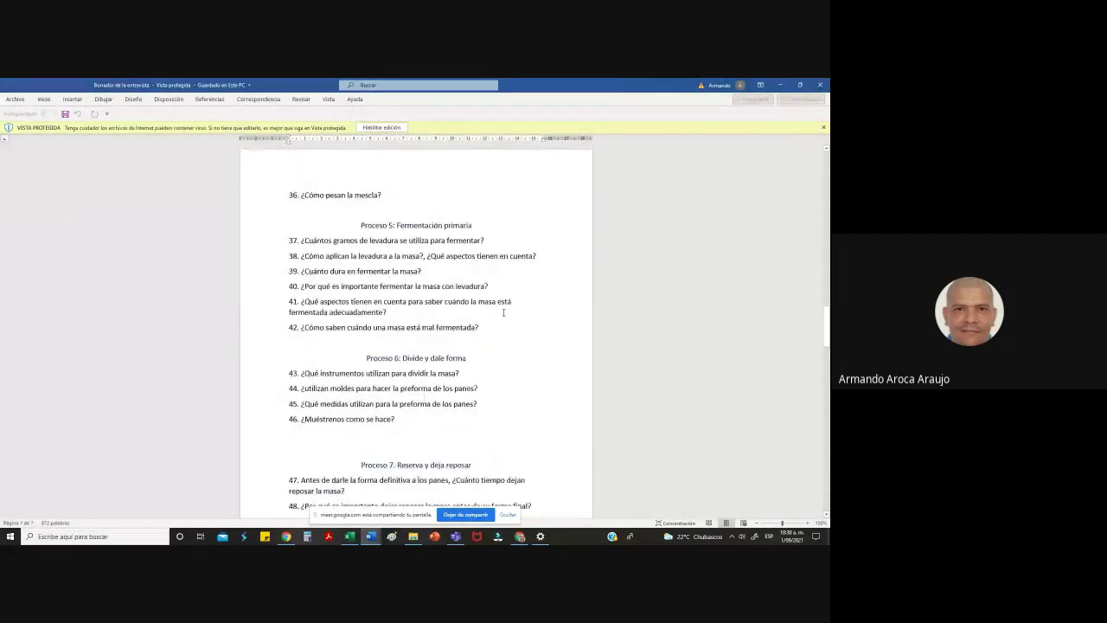
{"action": "scroll", "coordinate": [503, 312], "scroll_direction": "up", "scroll_amount": 20}
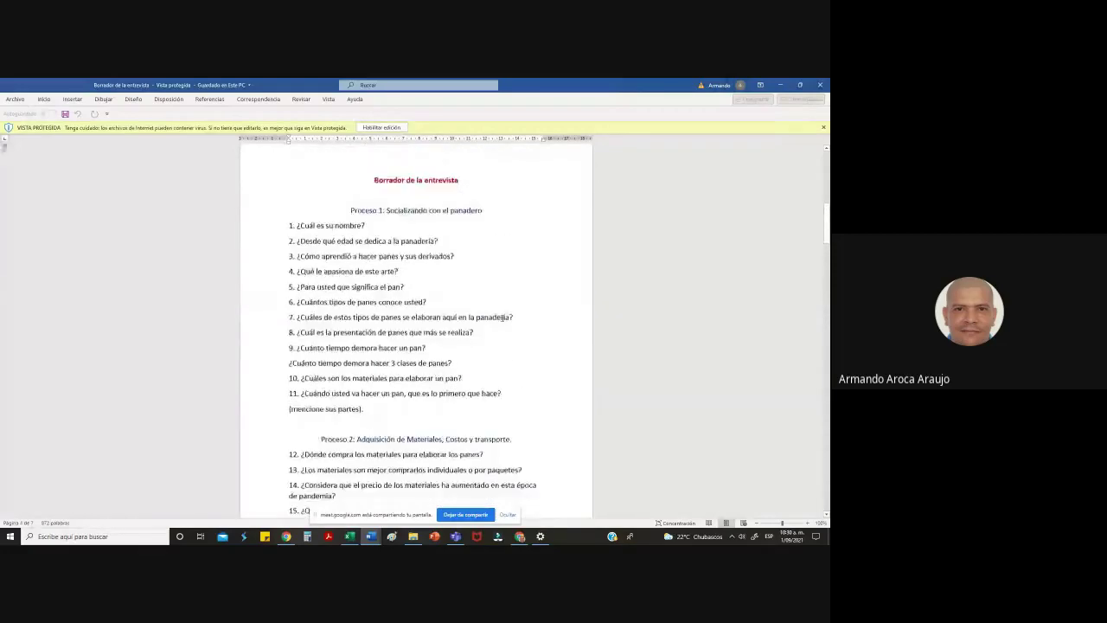
{"action": "scroll", "coordinate": [505, 318], "scroll_direction": "up", "scroll_amount": 10}
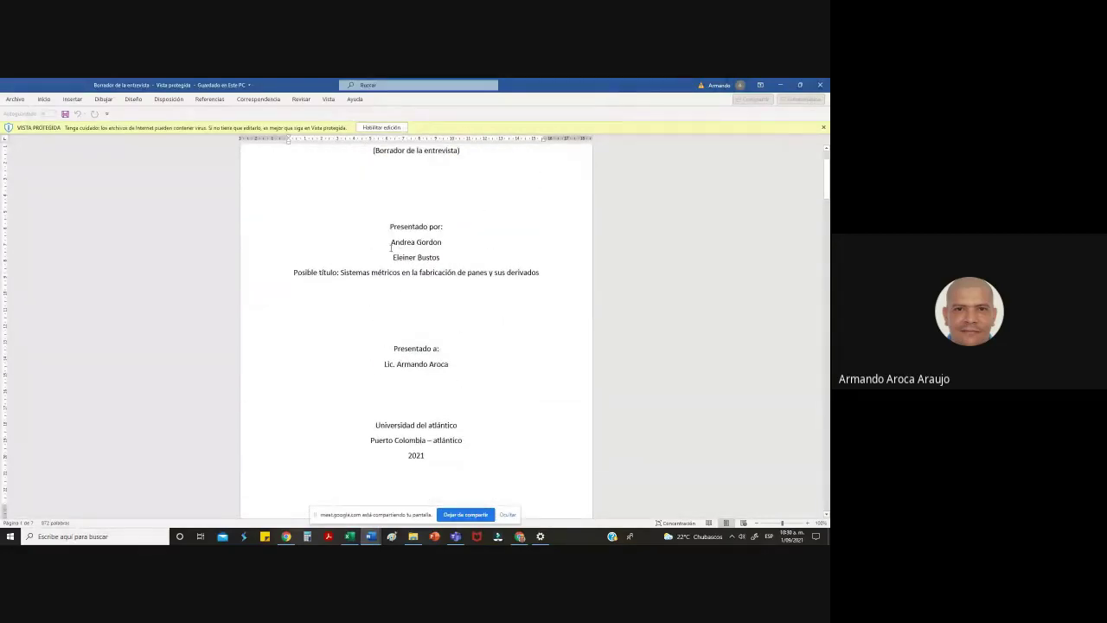
Copy the two authors' names from the interview draft's cover page and close the open documents, discarding the untitled one's changes
{"action": "left_click_drag", "start_coordinate": [391, 242], "coordinate": [440, 257]}
{"action": "right_click", "coordinate": [430, 255]}
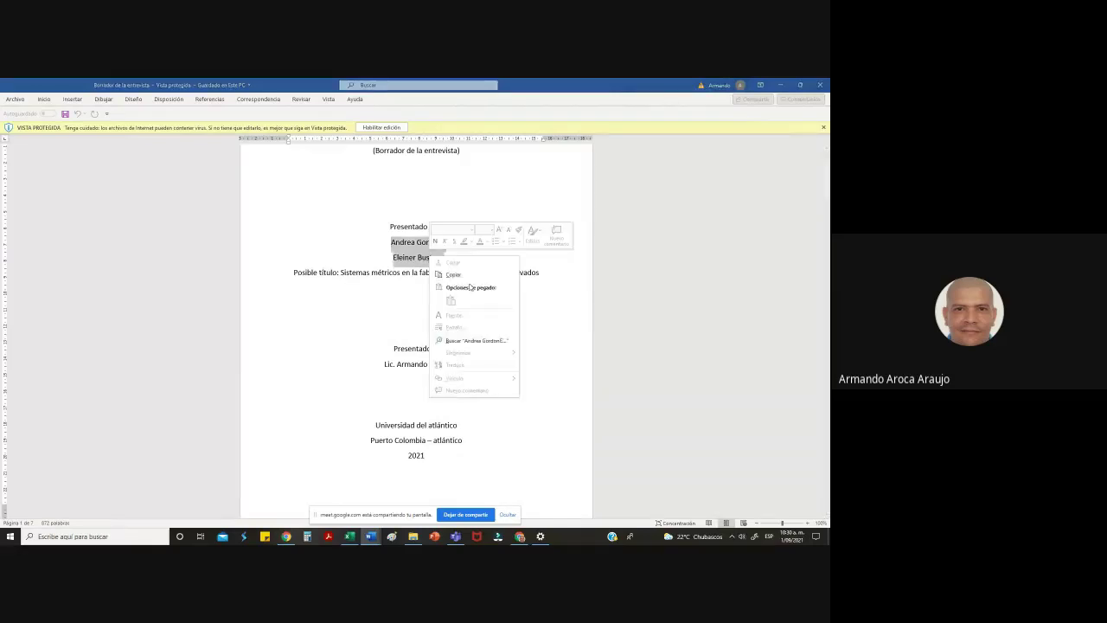
{"action": "left_click", "coordinate": [450, 266]}
{"action": "left_click", "coordinate": [820, 84]}
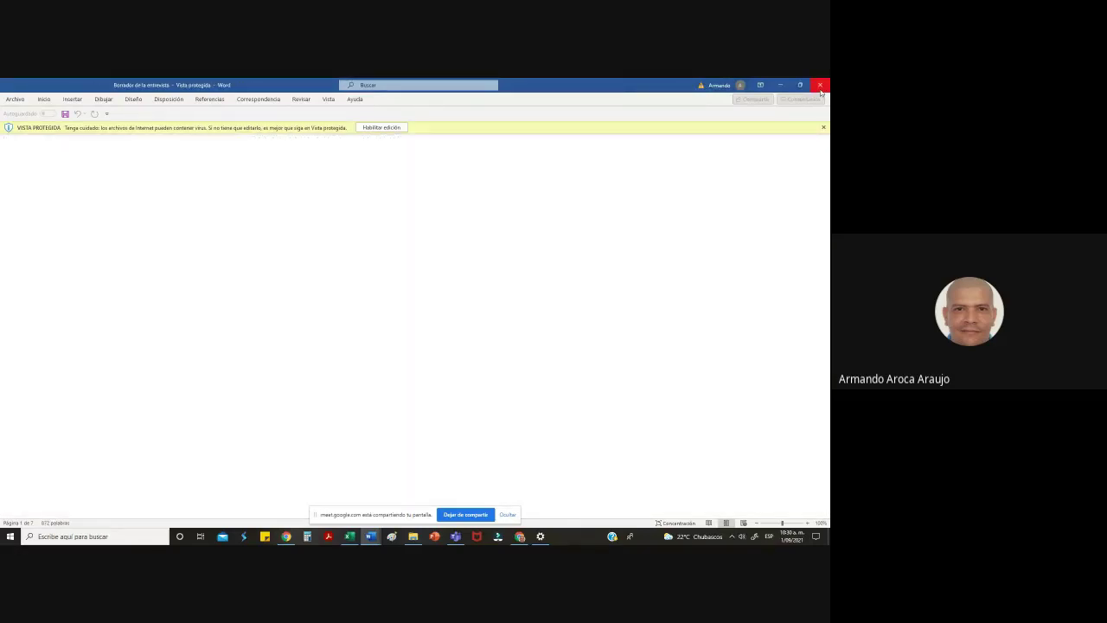
{"action": "left_click", "coordinate": [821, 87]}
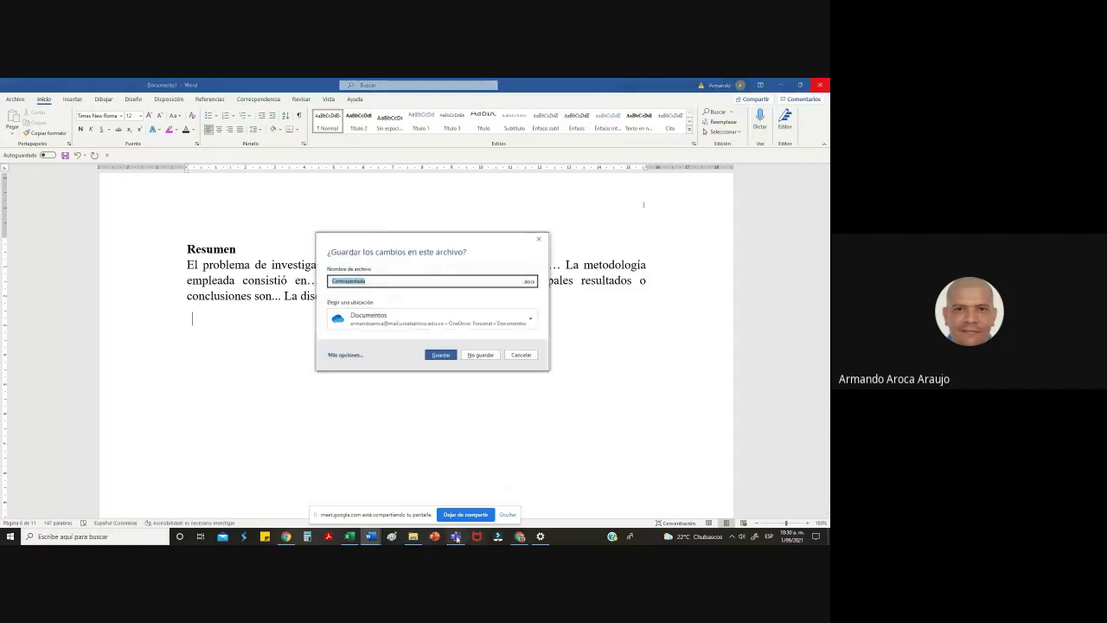
{"action": "left_click", "coordinate": [471, 357]}
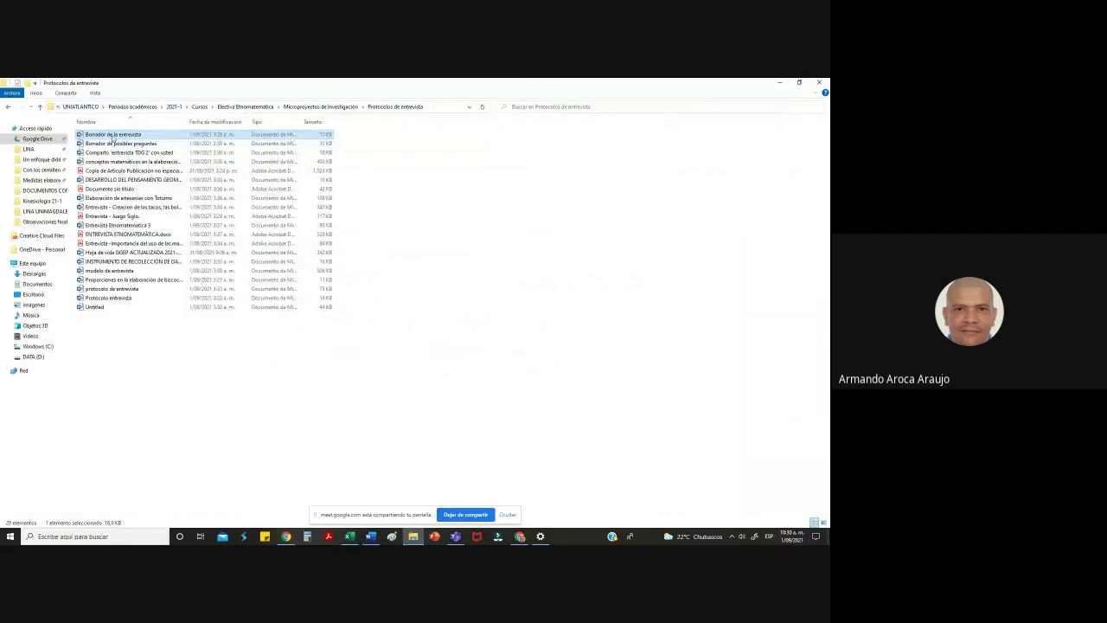
Rename the file Borrador de la entrevista as "Protocolo de entrevista."
{"action": "double_click", "coordinate": [111, 134]}
{"action": "right_click", "coordinate": [111, 134]}
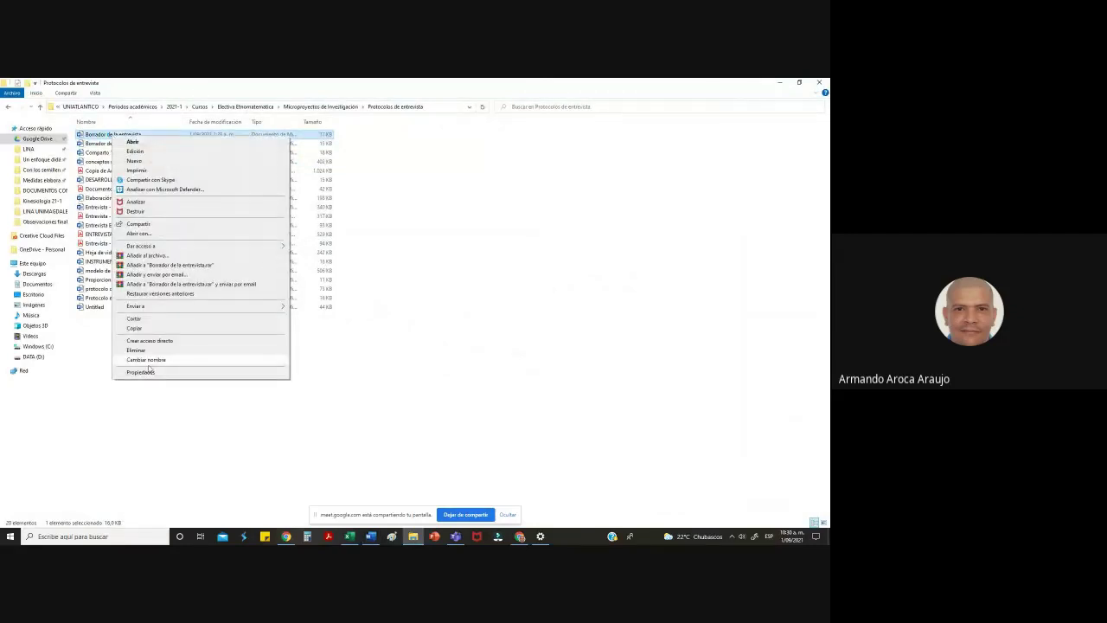
{"action": "left_click", "coordinate": [370, 537]}
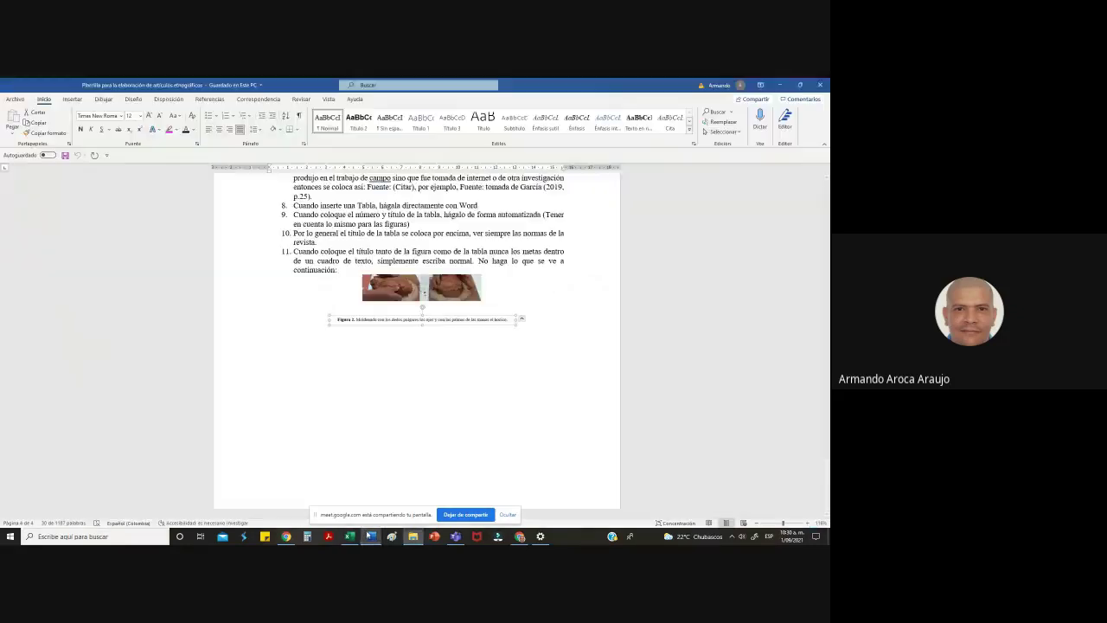
{"action": "left_click", "coordinate": [370, 536]}
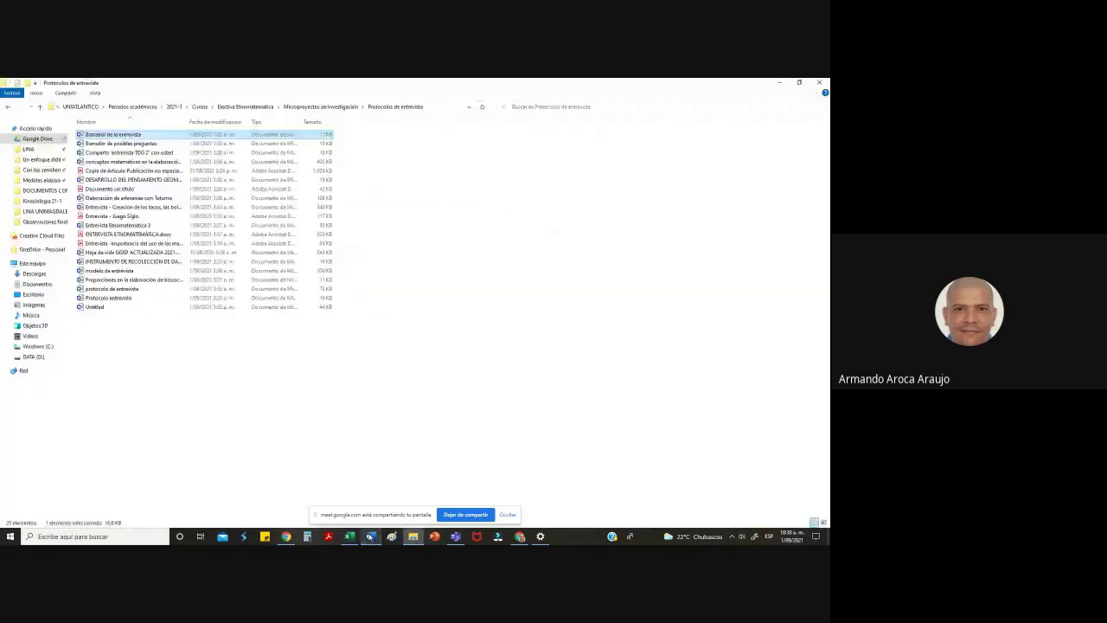
{"action": "right_click", "coordinate": [131, 134]}
{"action": "left_click", "coordinate": [185, 356]}
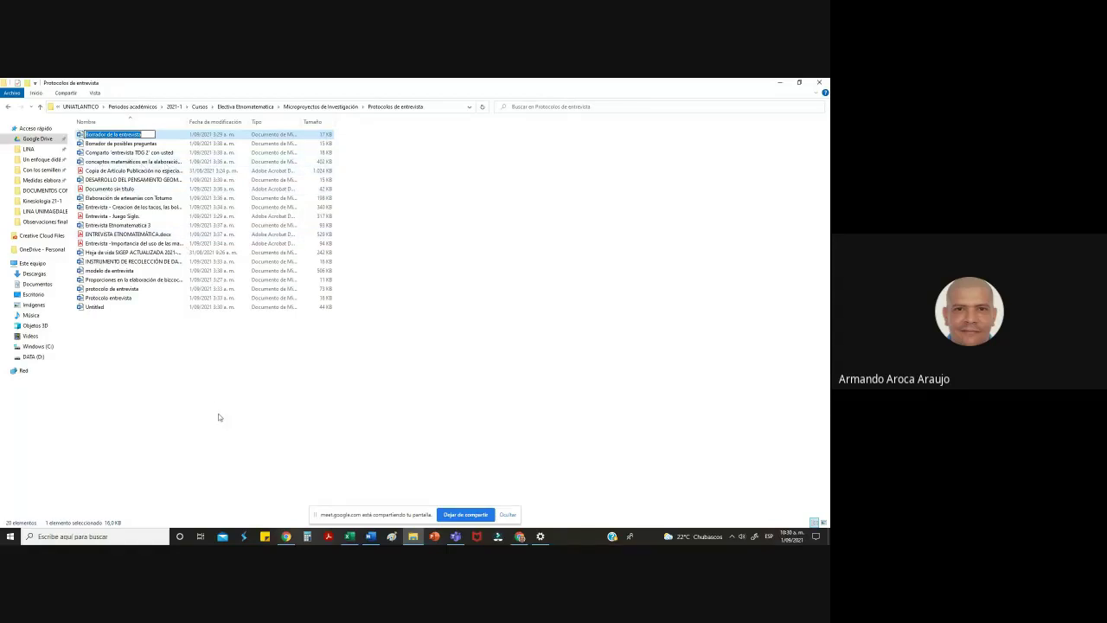
{"action": "type", "text": "Protocolo de entrevista."}
{"action": "left_click", "coordinate": [236, 439]}
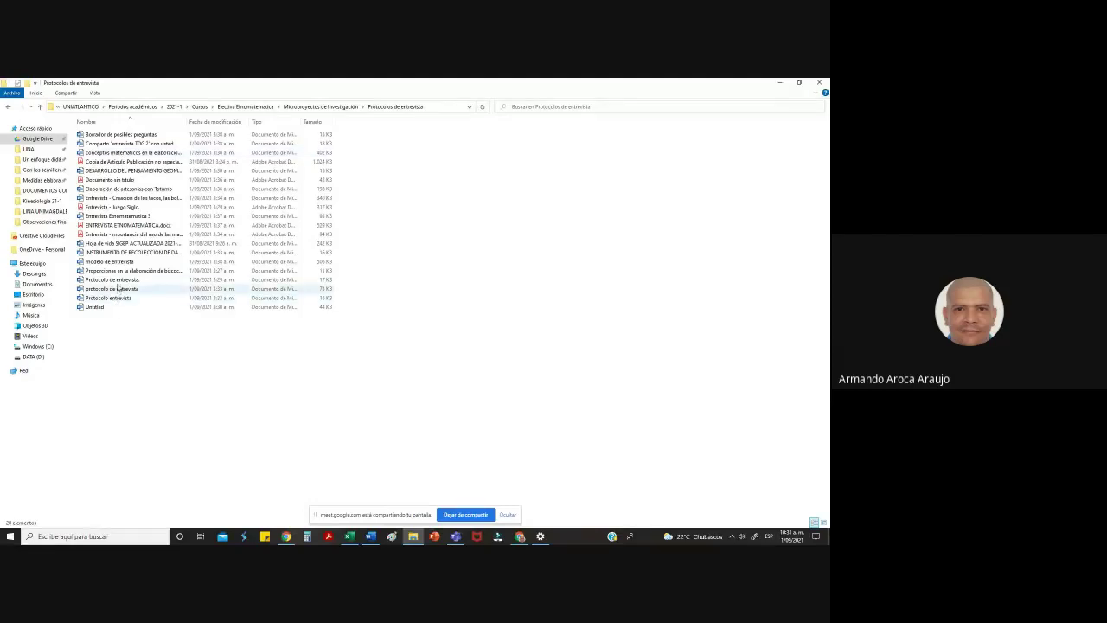
Open the renamed Protocolo de entrevista document to check the authors and possible title on its cover page, and return to the folder
{"action": "double_click", "coordinate": [119, 281]}
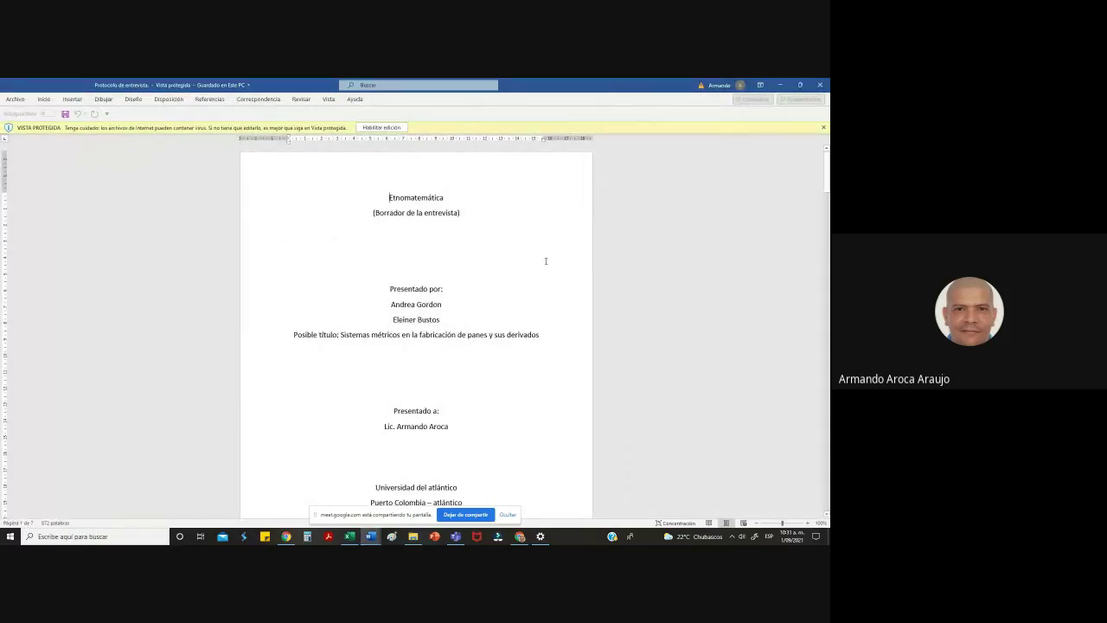
{"action": "left_click", "coordinate": [820, 86]}
{"action": "left_click", "coordinate": [407, 536]}
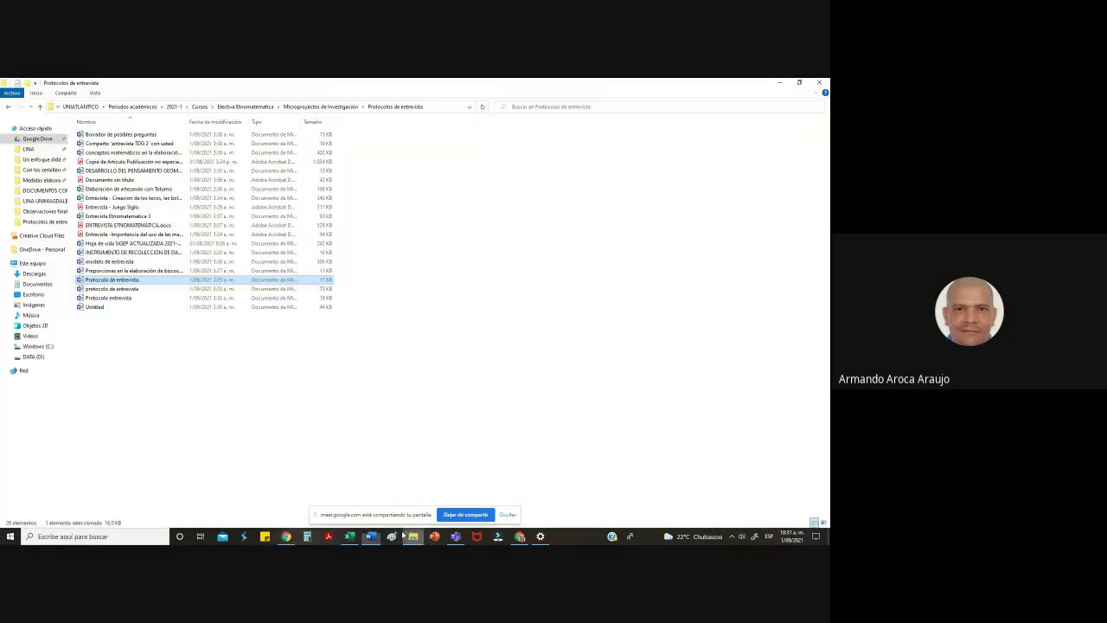
Append "Penas.", the two authors' surnames joined by "&" and the date 01-09-2021 to the Protocolo de entrevista file name, and widen the Nombre column
{"action": "right_click", "coordinate": [104, 280]}
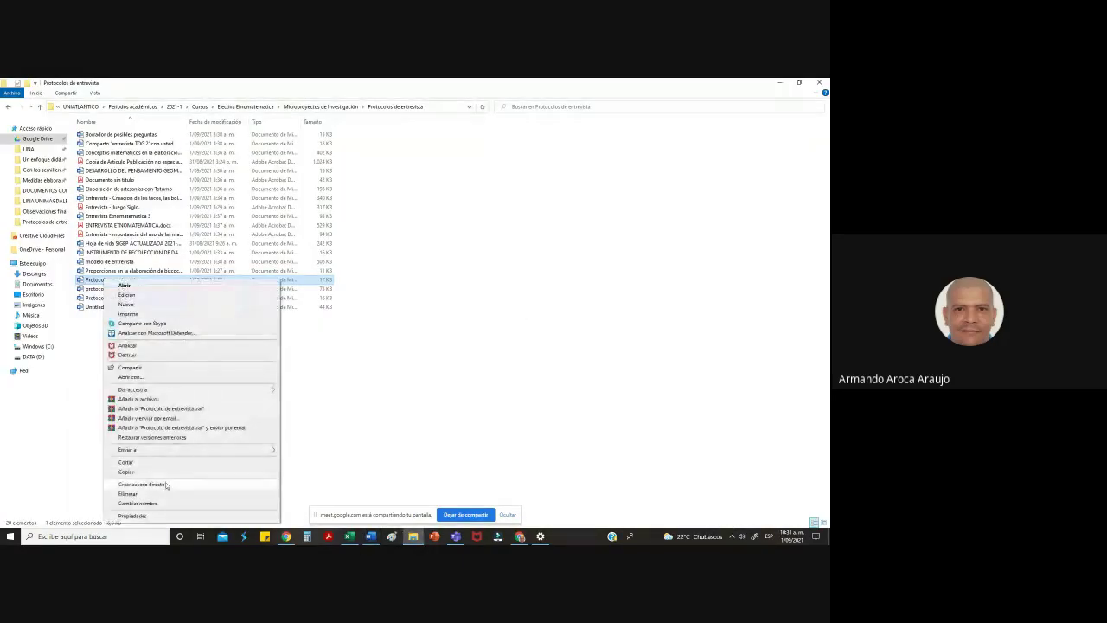
{"action": "left_click", "coordinate": [138, 502]}
{"action": "key", "text": "End"}
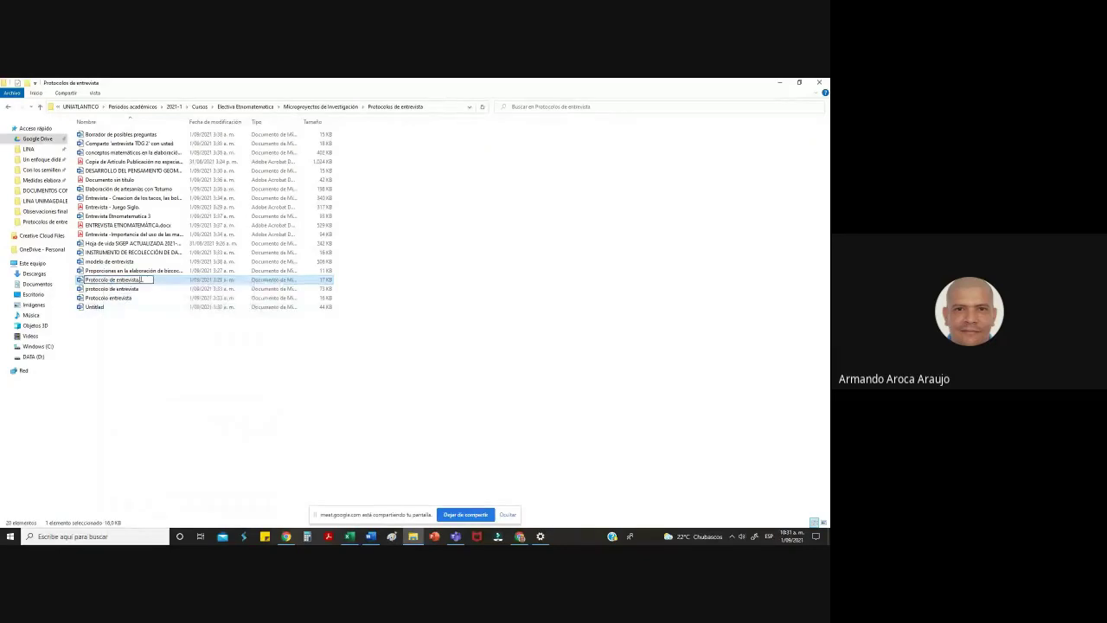
{"action": "type", "text": "_Penas. Gordon & Bustos."}
{"action": "key", "text": "BackSpace"}
{"action": "type", "text": "01-09202"}
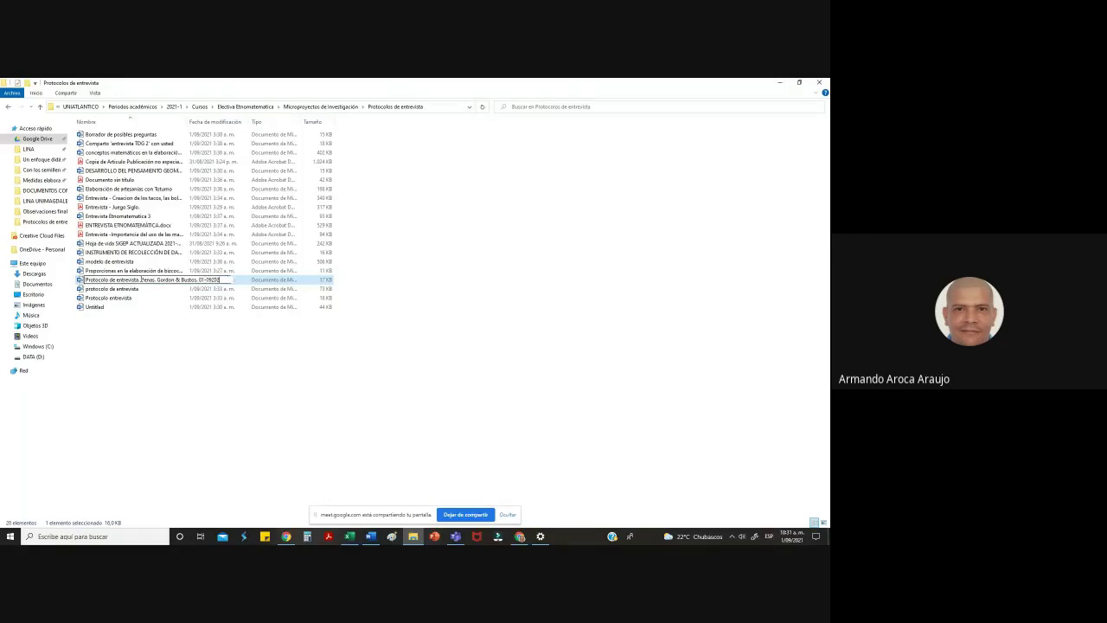
{"action": "key", "text": "BackSpace"}
{"action": "key", "text": "BackSpace"}
{"action": "type", "text": "-2021"}
{"action": "left_click", "coordinate": [282, 374]}
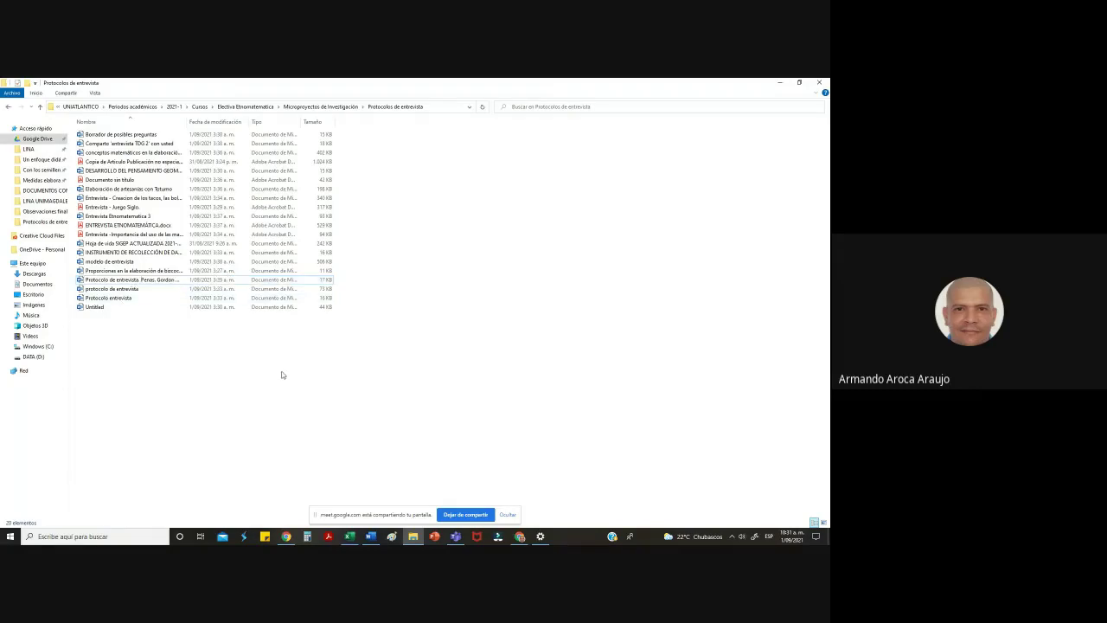
{"action": "left_click_drag", "start_coordinate": [184, 123], "coordinate": [456, 122]}
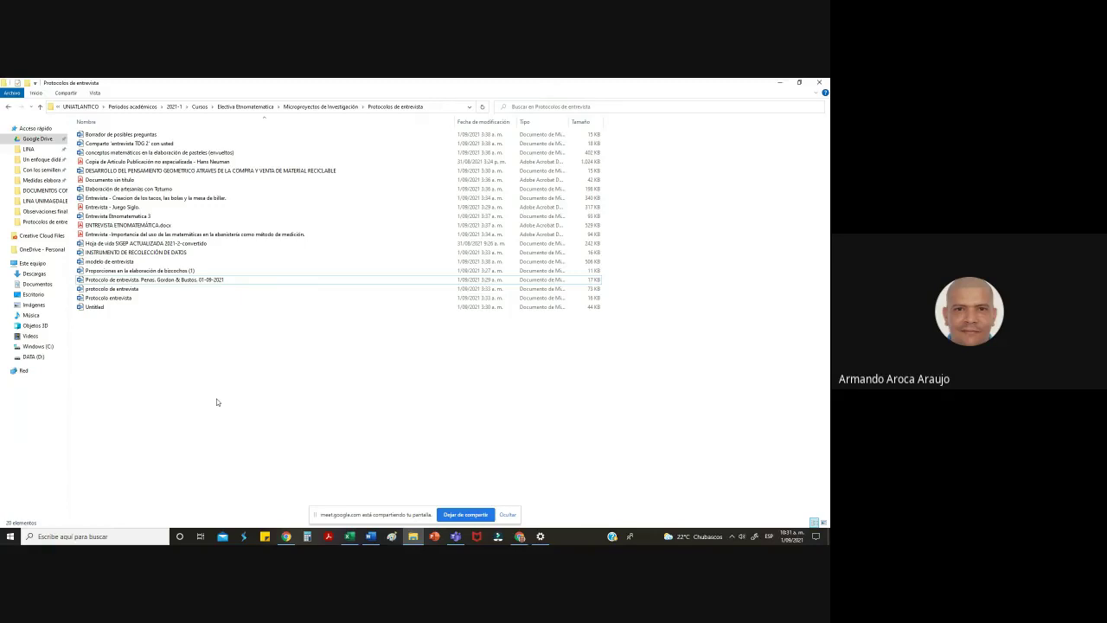
Look through the document Hoja de vida SIGEP ACTUALIZADA 2021-2-convertido, close the open documents and delete that file from the folder
{"action": "double_click", "coordinate": [178, 245]}
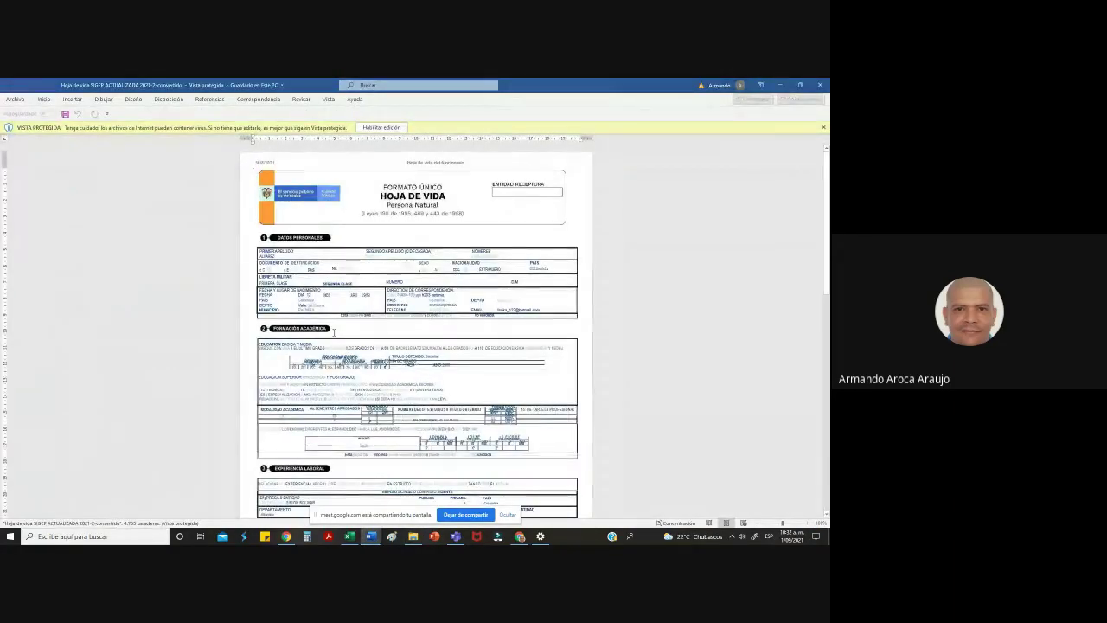
{"action": "scroll", "coordinate": [390, 344], "scroll_direction": "down", "scroll_amount": 10}
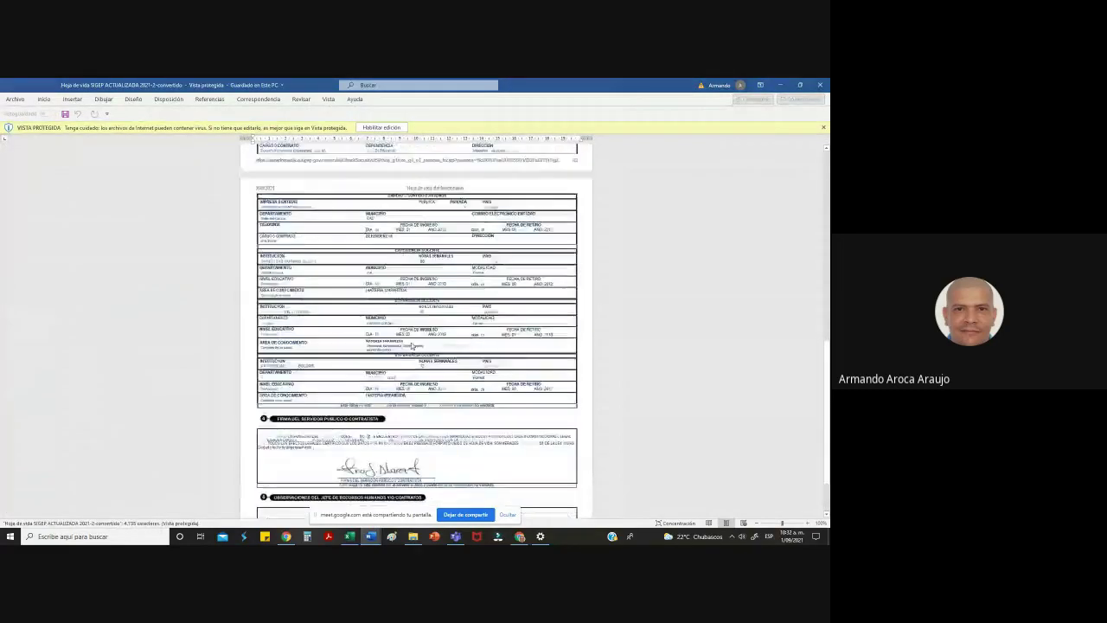
{"action": "scroll", "coordinate": [529, 444], "scroll_direction": "down", "scroll_amount": 6}
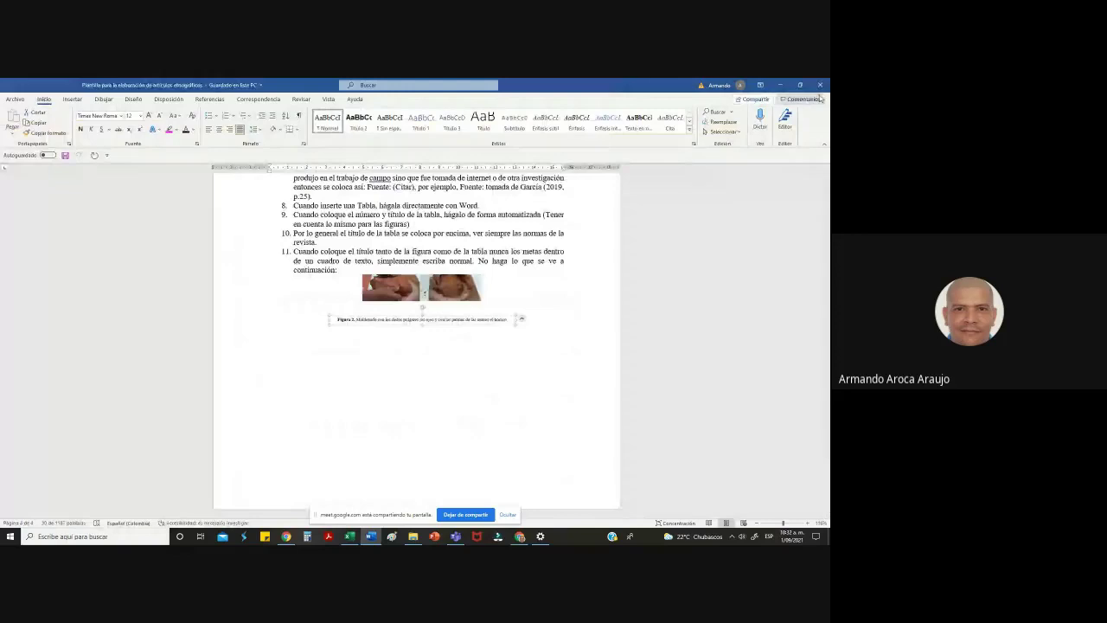
{"action": "key", "text": "alt+F4"}
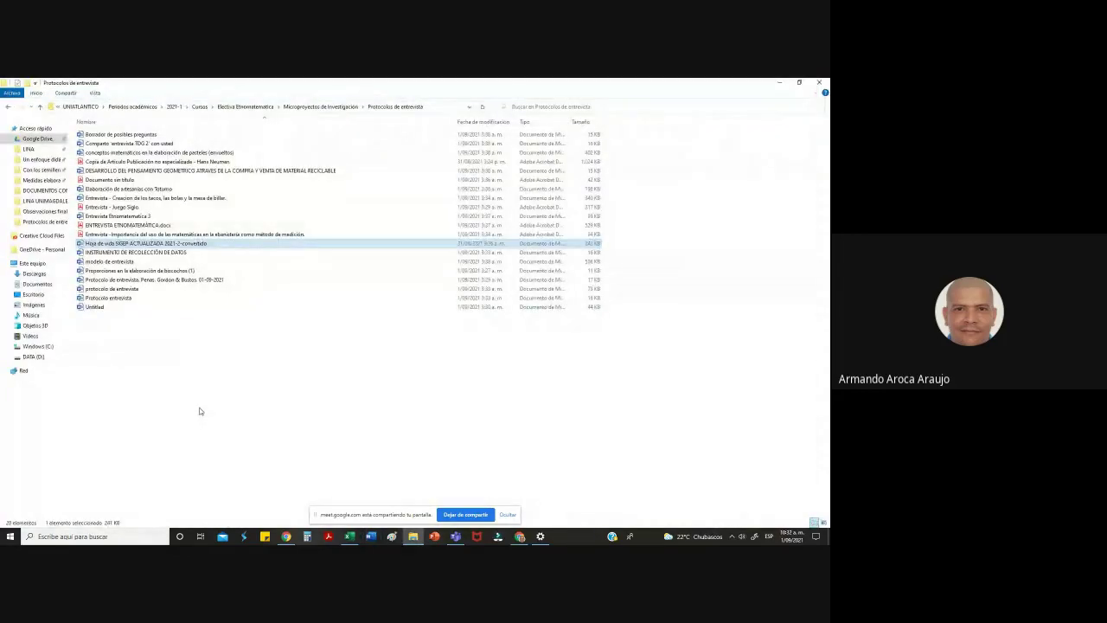
{"action": "key", "text": "Delete"}
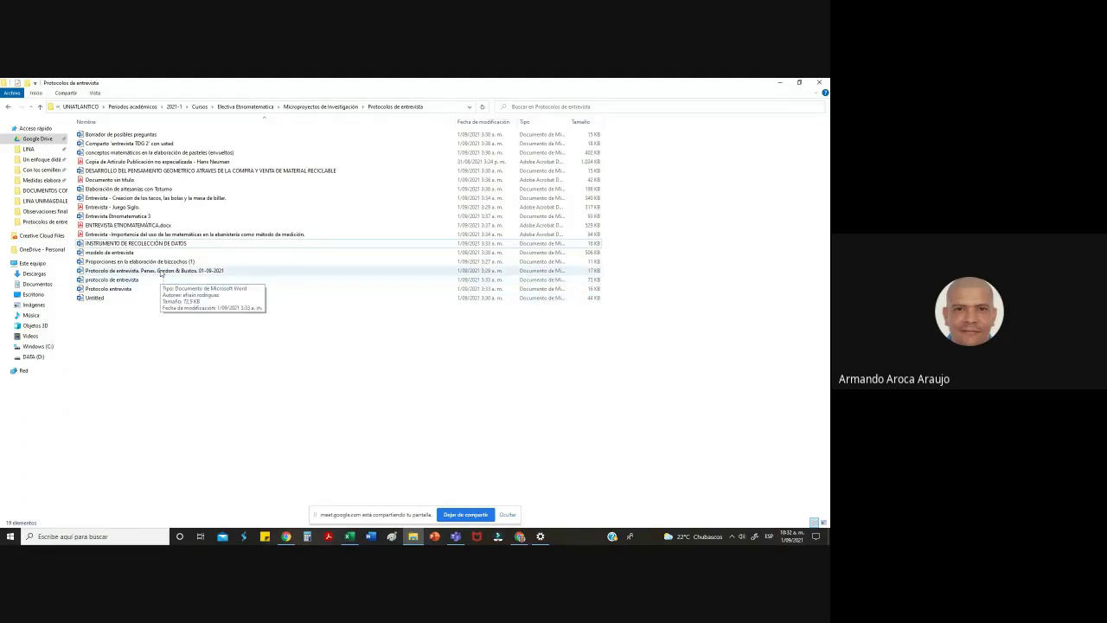
Correct the topic word to "Panes" in the name of the interview protocol file dated 01-09-2021
{"action": "left_click", "coordinate": [145, 271]}
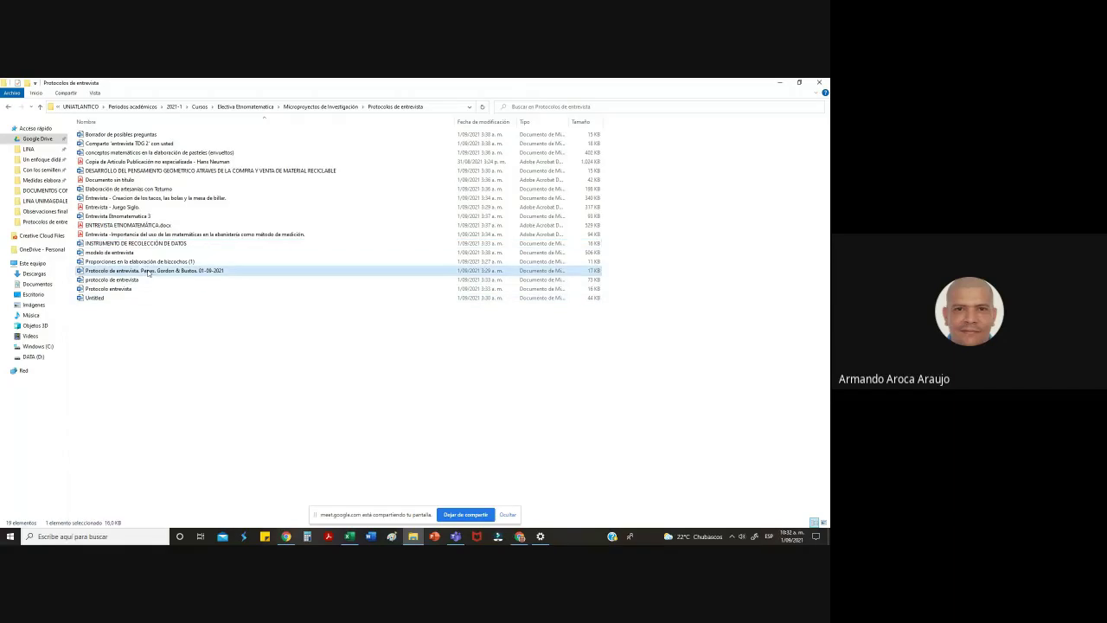
{"action": "right_click", "coordinate": [147, 271]}
{"action": "left_click", "coordinate": [180, 494]}
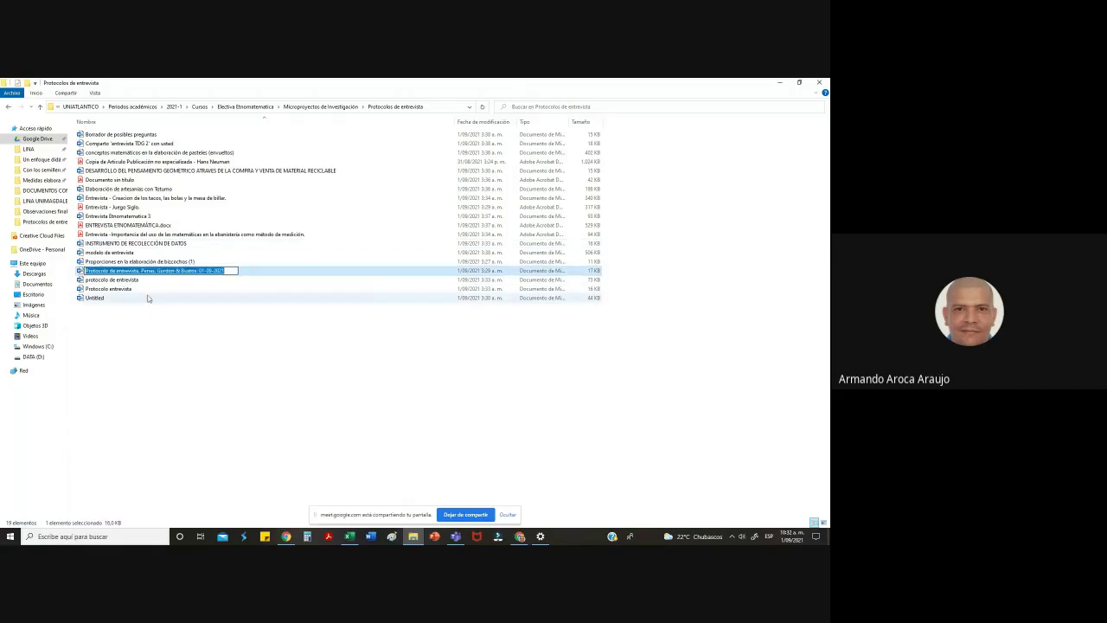
{"action": "left_click", "coordinate": [143, 271]}
{"action": "key", "text": "Delete"}
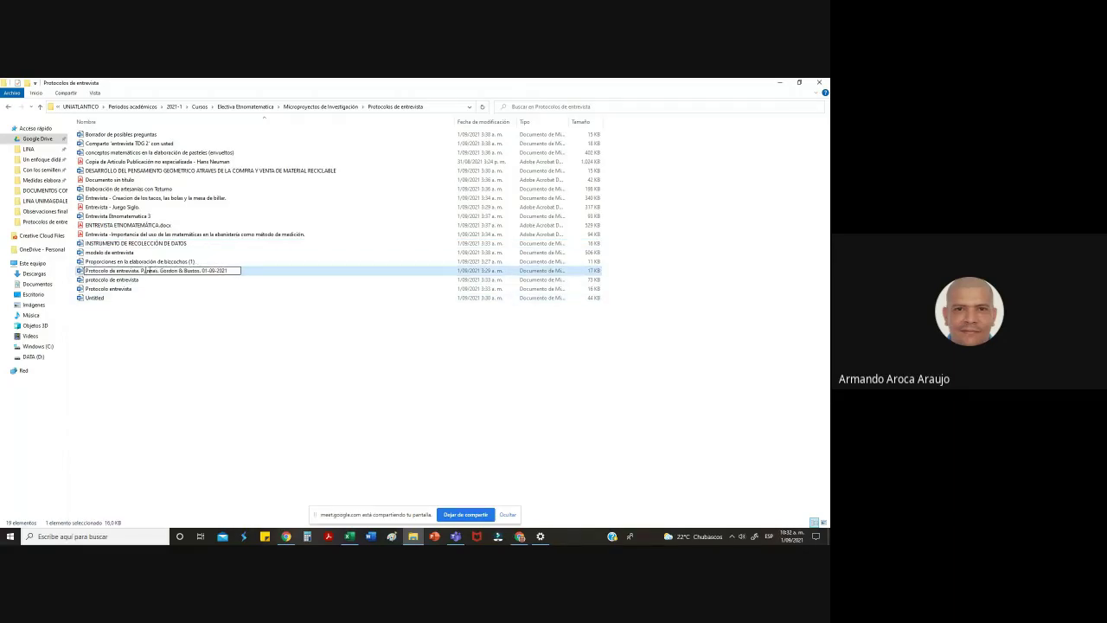
{"action": "type", "text": "ñ"}
{"action": "left_click", "coordinate": [219, 397]}
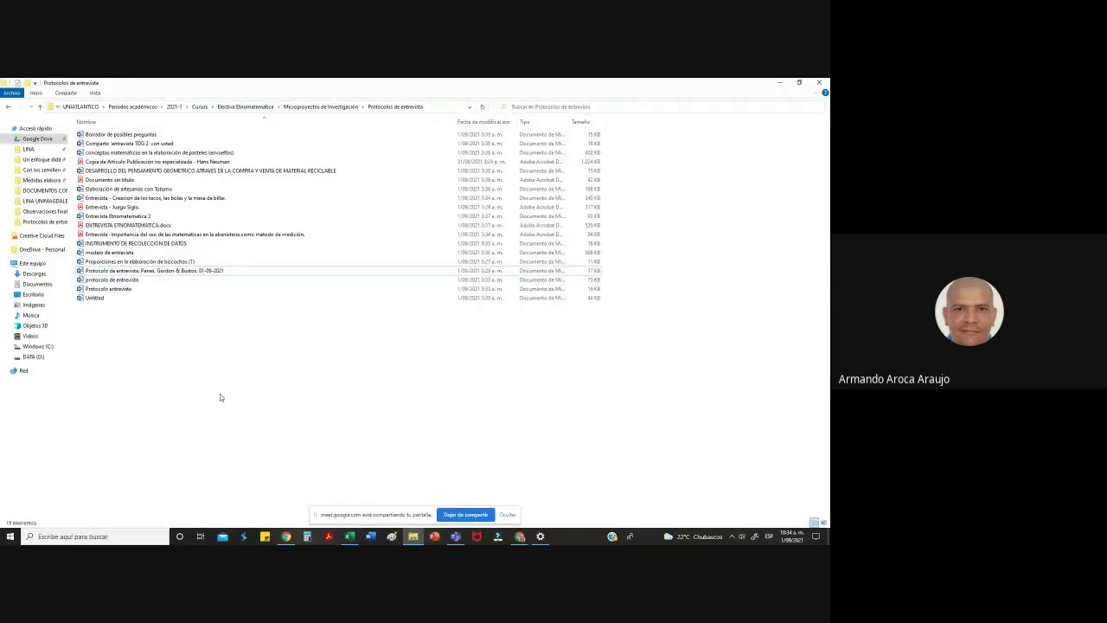
Switch to the Google Meet call in the browser and stop presenting the screen
{"action": "left_click", "coordinate": [520, 537]}
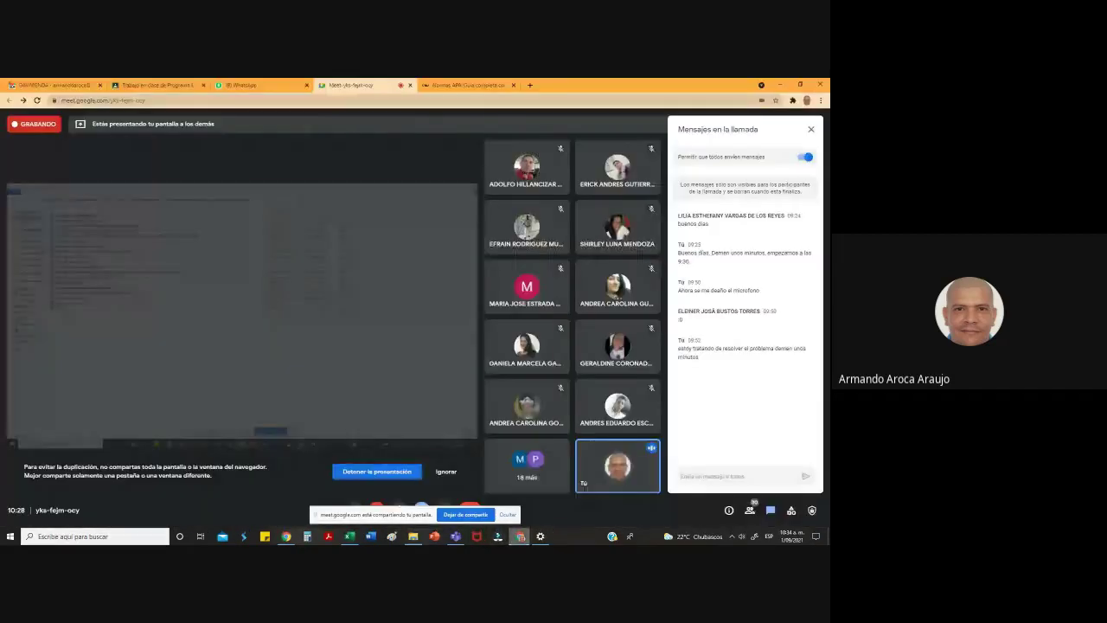
{"action": "left_click", "coordinate": [372, 474]}
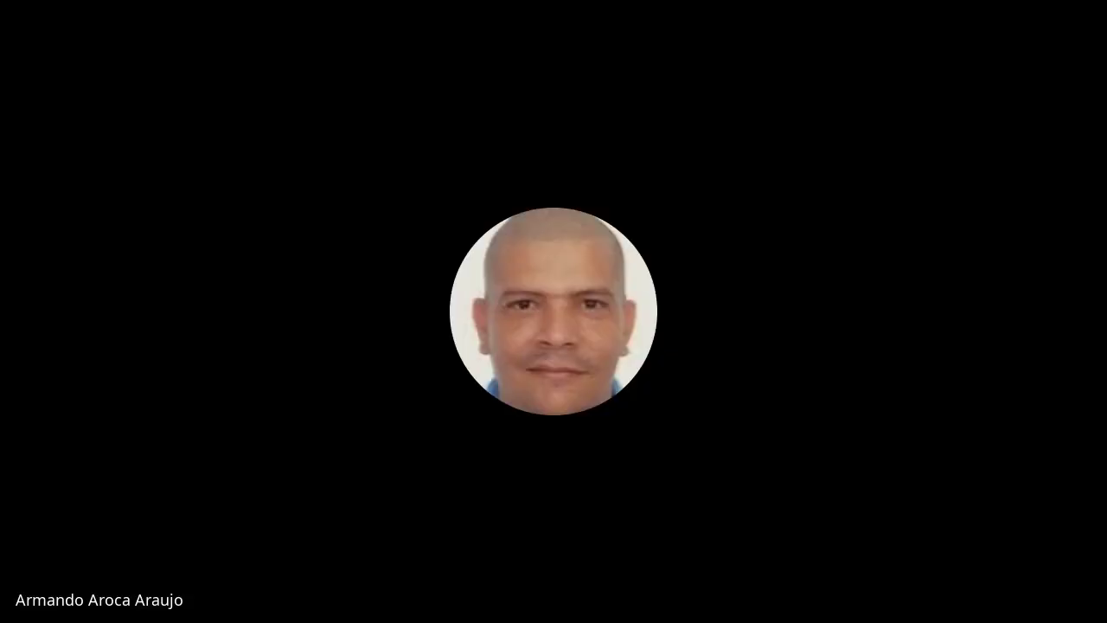